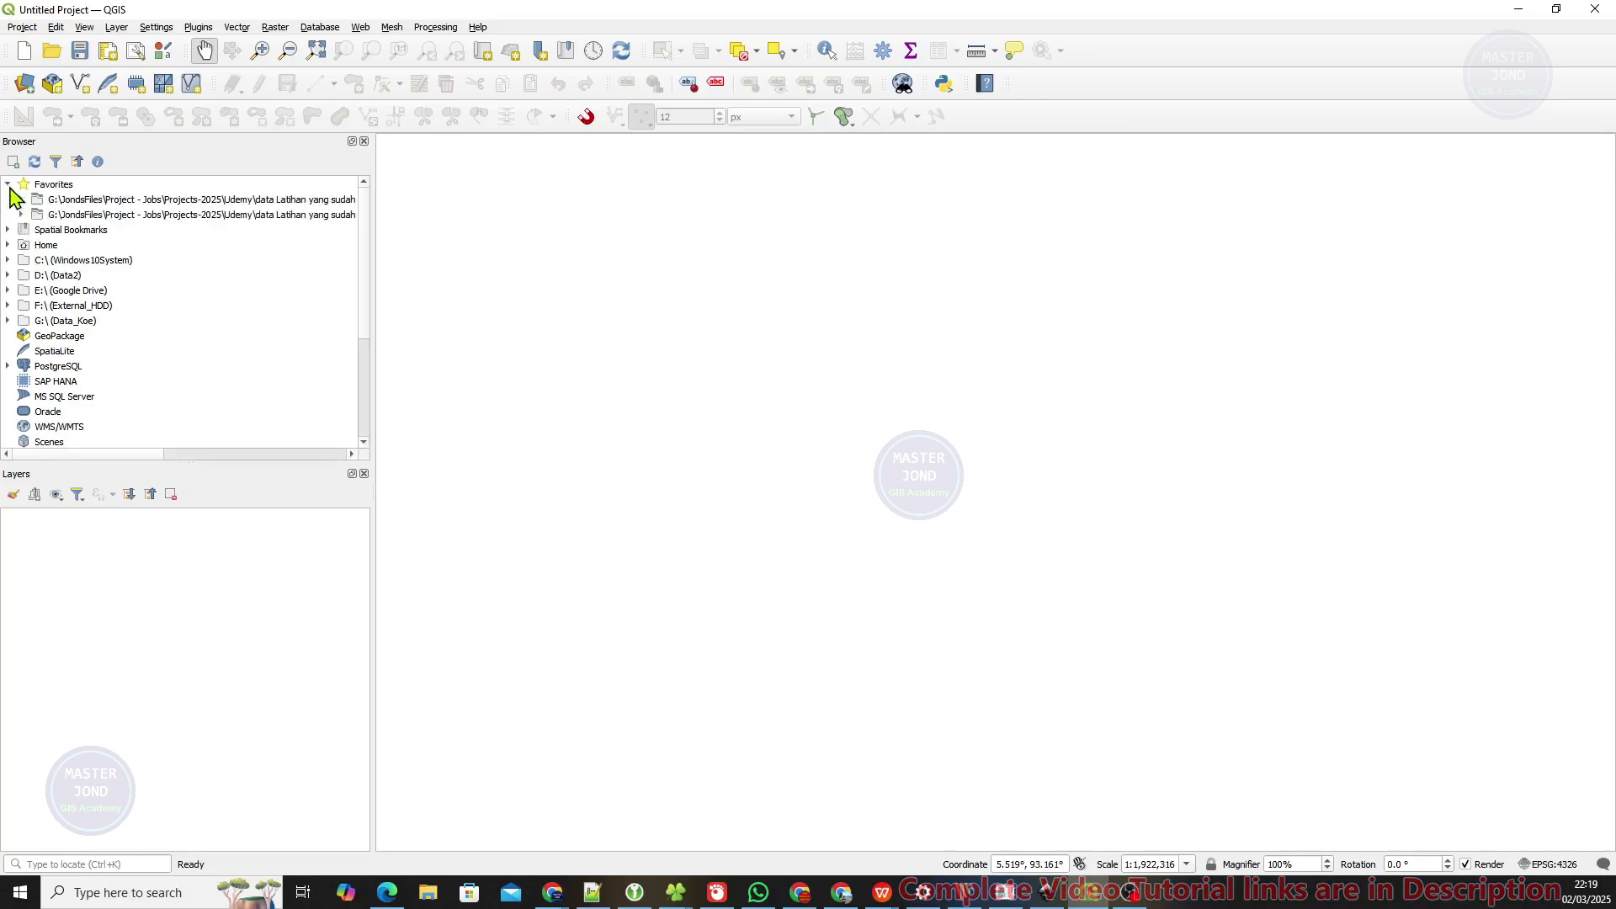
Add the districts-Aceh-Sumatra-Indonesia shapefile from the first favorite folder to the map.
click(21, 215)
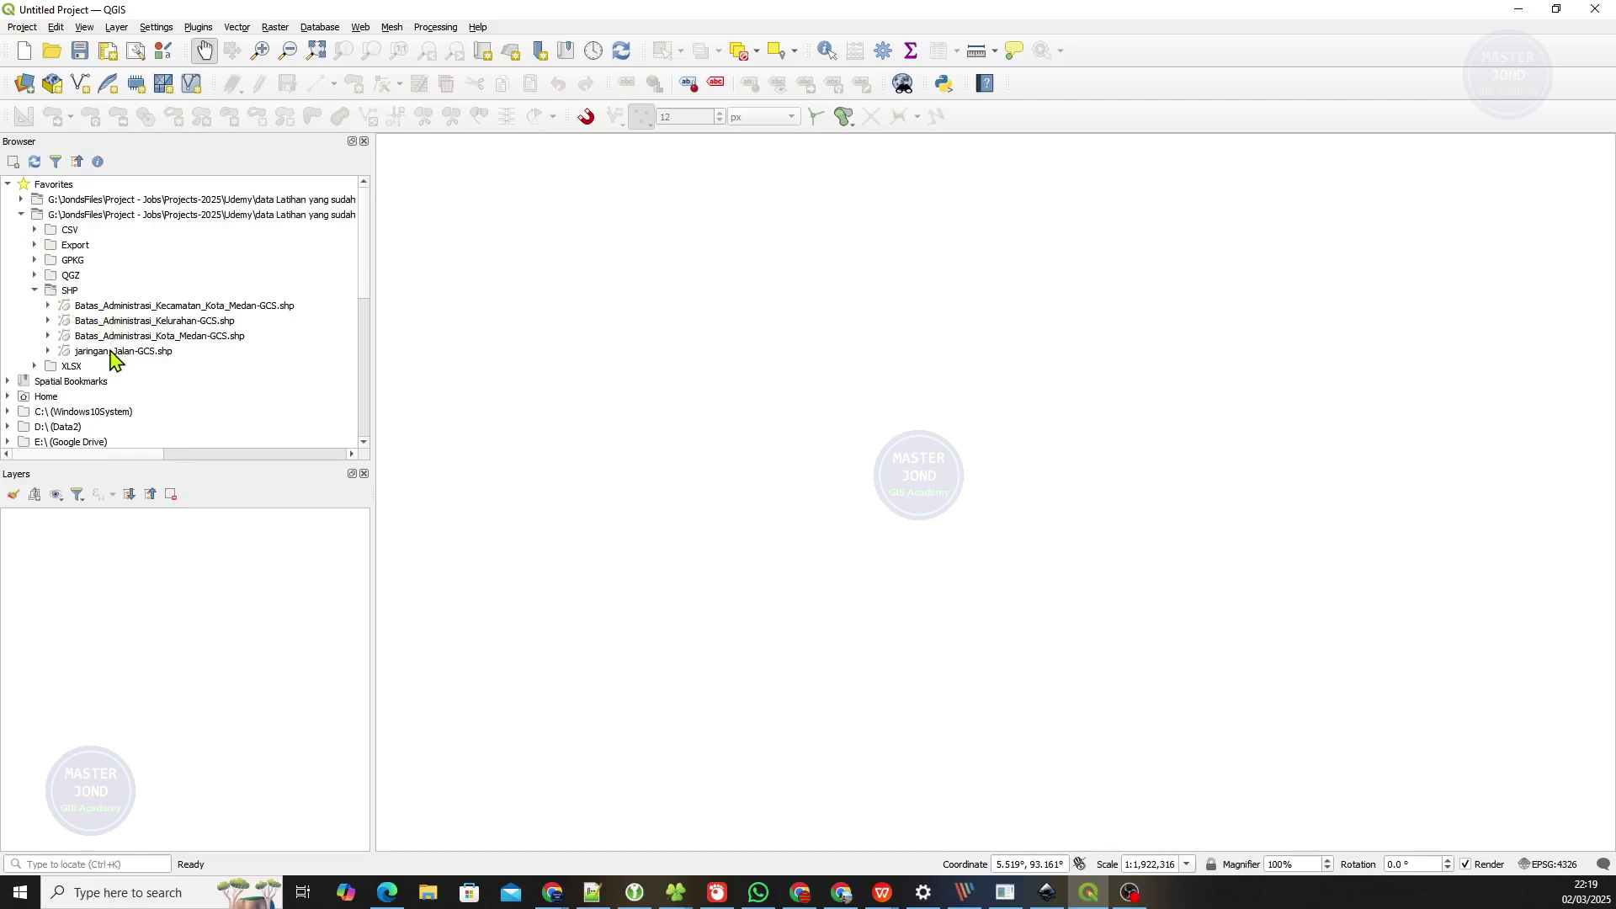
click(21, 216)
click(21, 201)
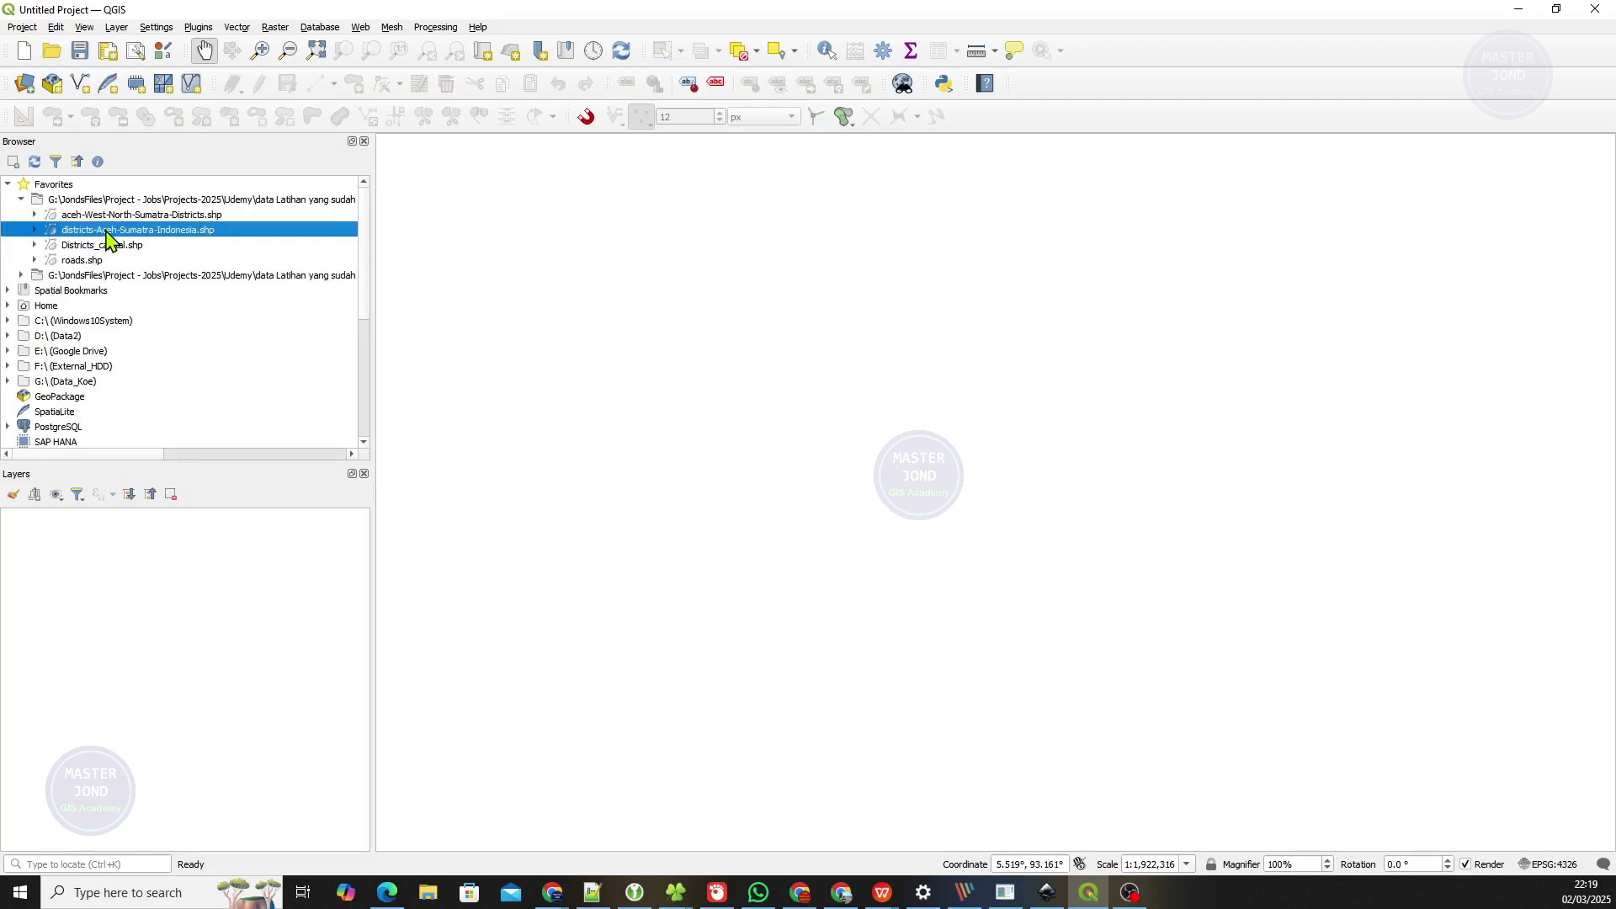
drag(107, 240, 837, 372)
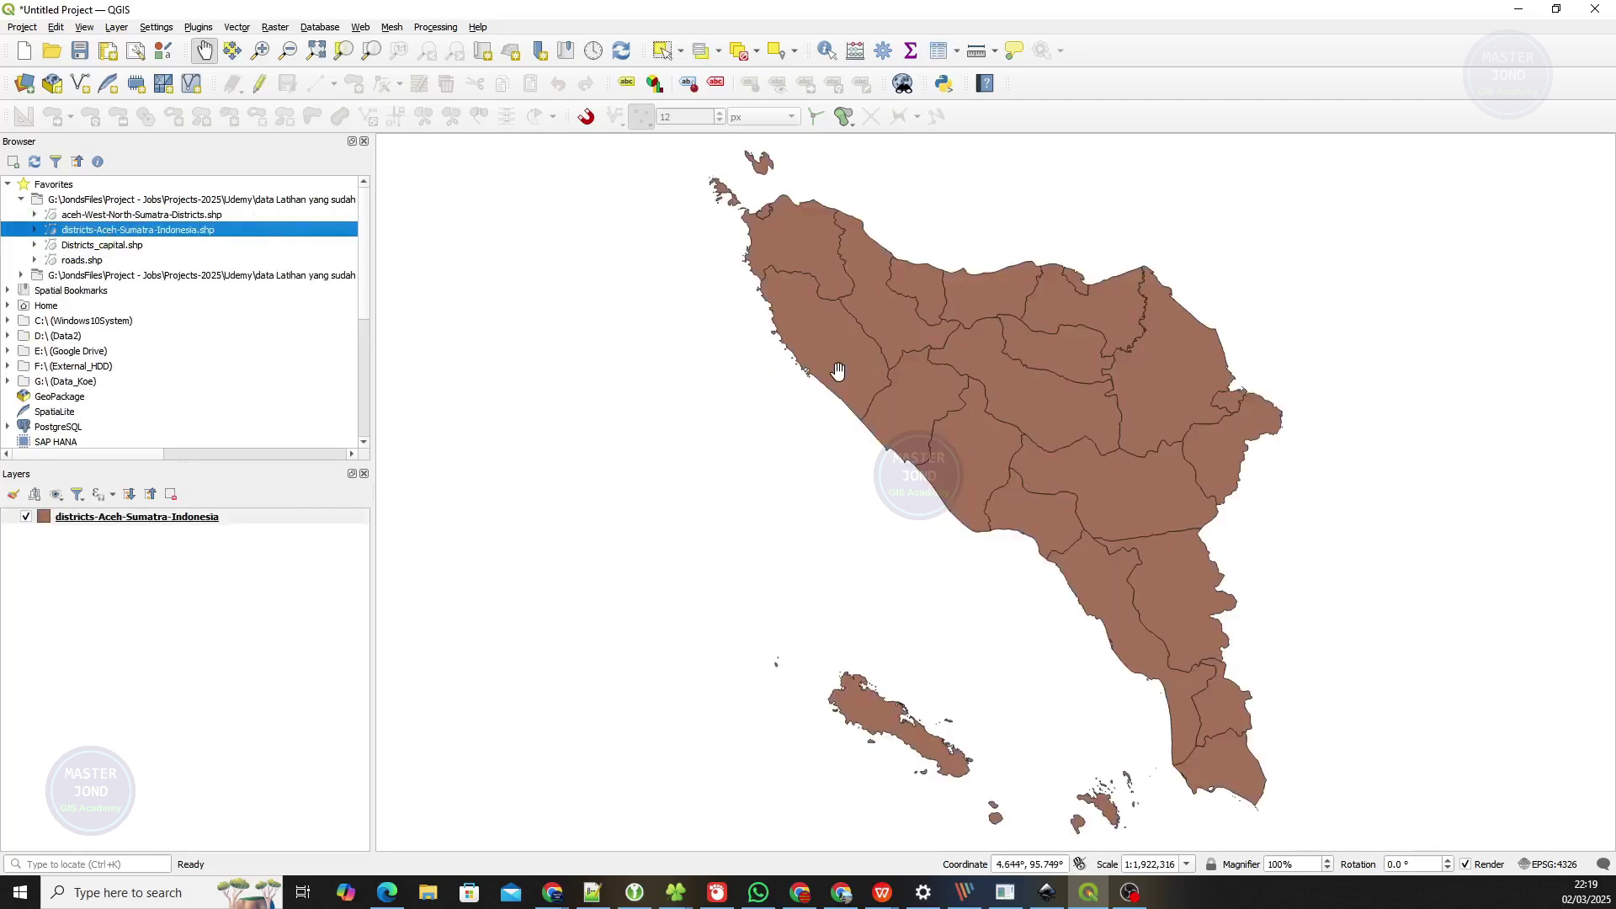
Add the Districts_capital and roads shapefiles to the map and place Districts_capital above roads in the layer order.
click(112, 247)
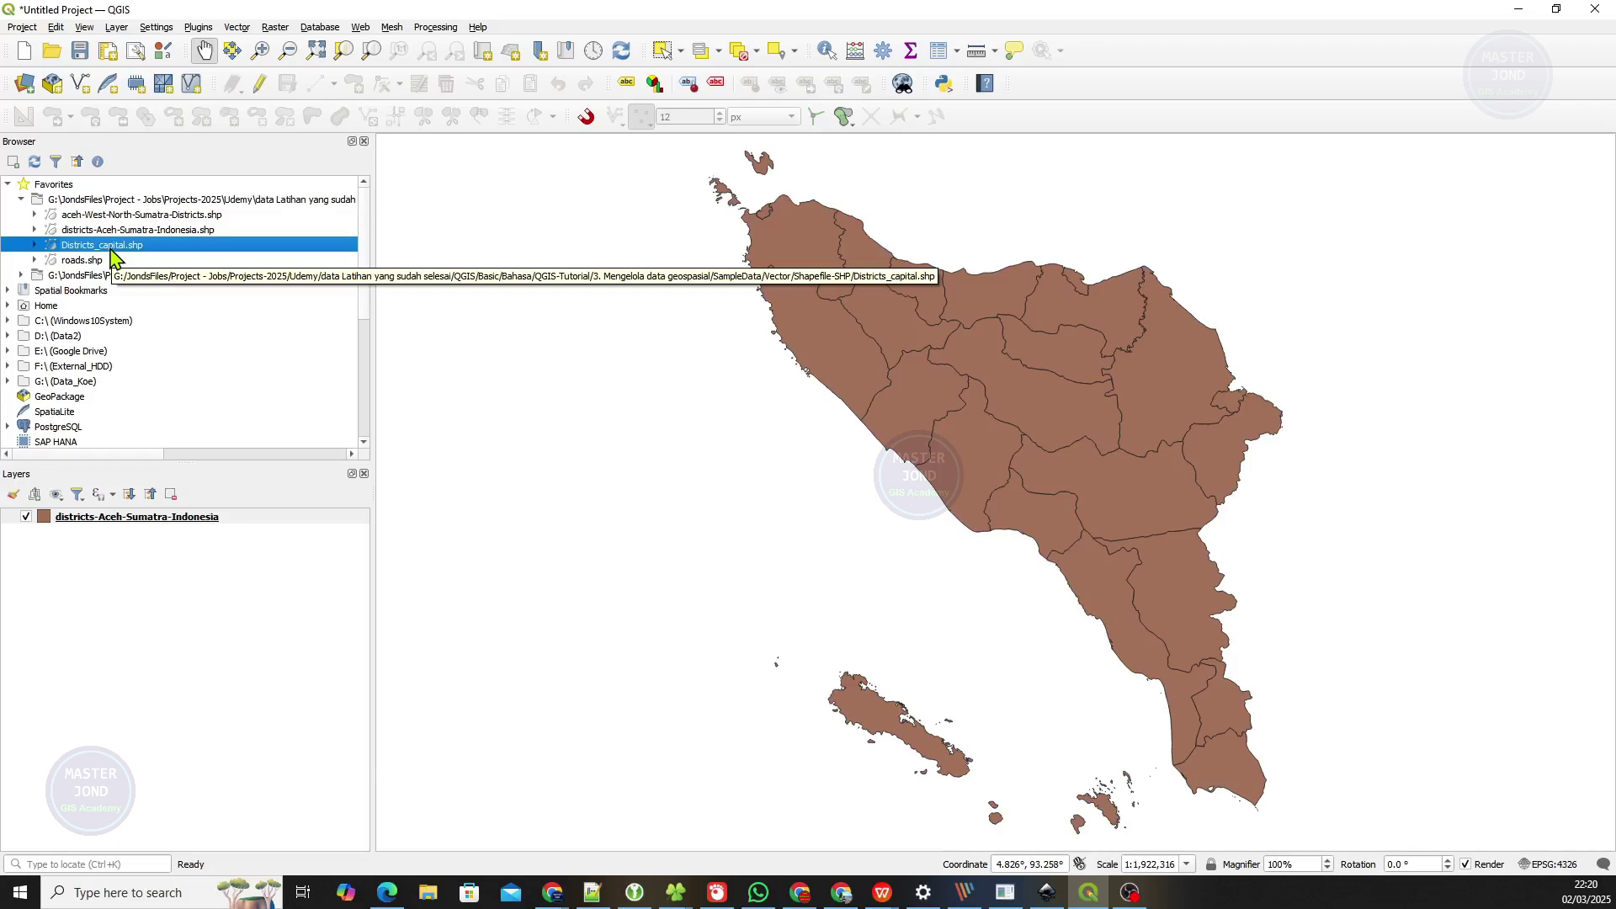
drag(111, 252, 649, 447)
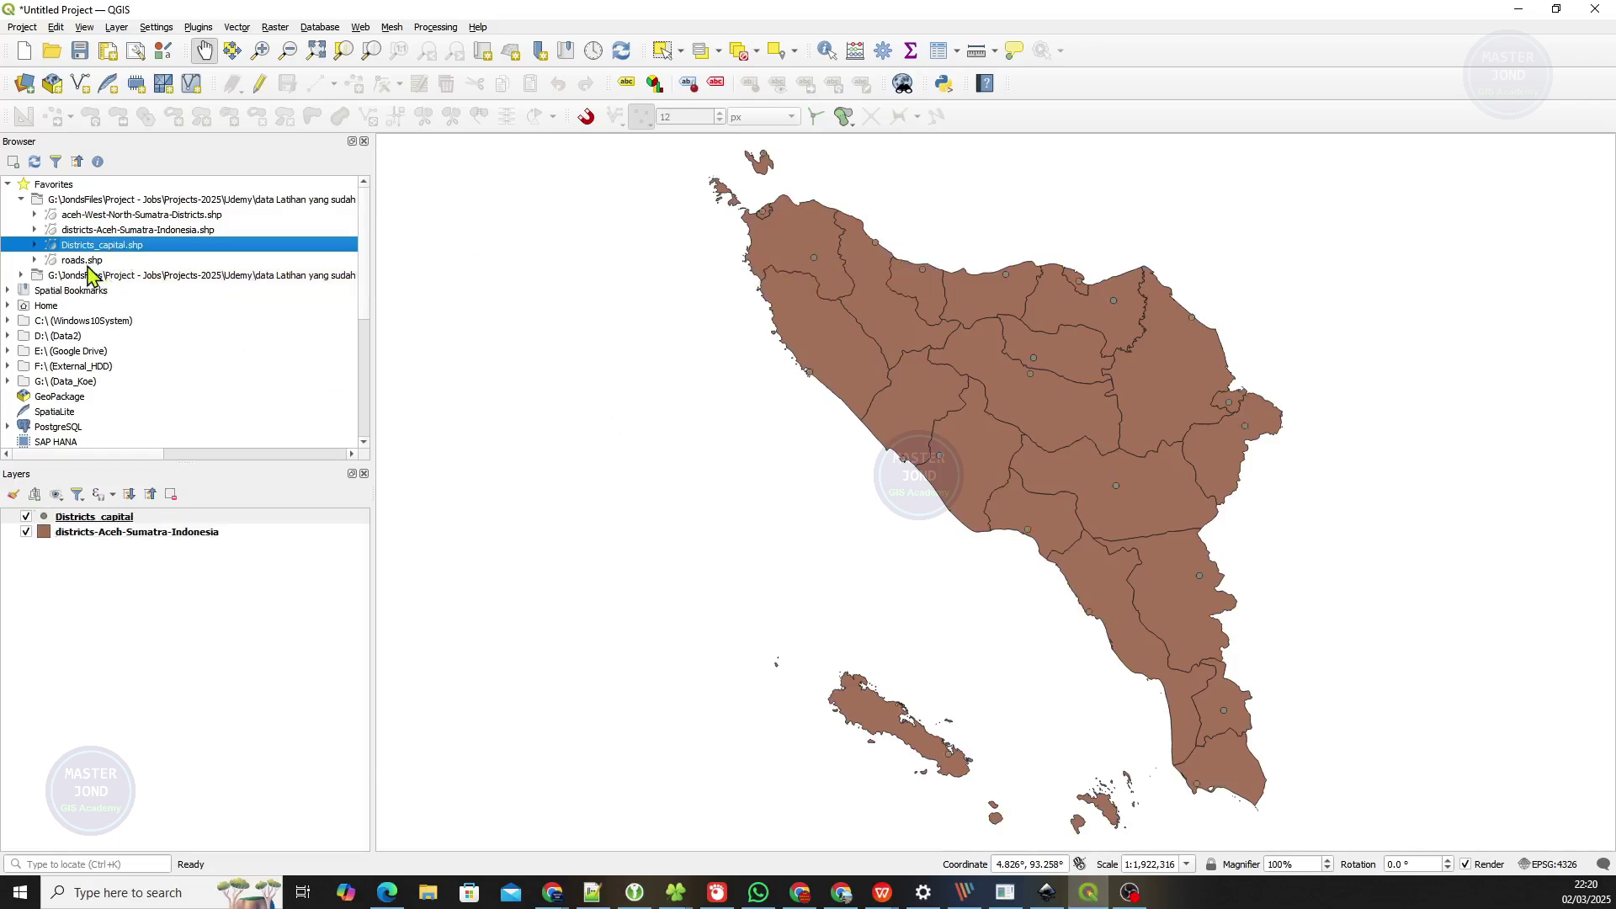
drag(92, 268, 711, 510)
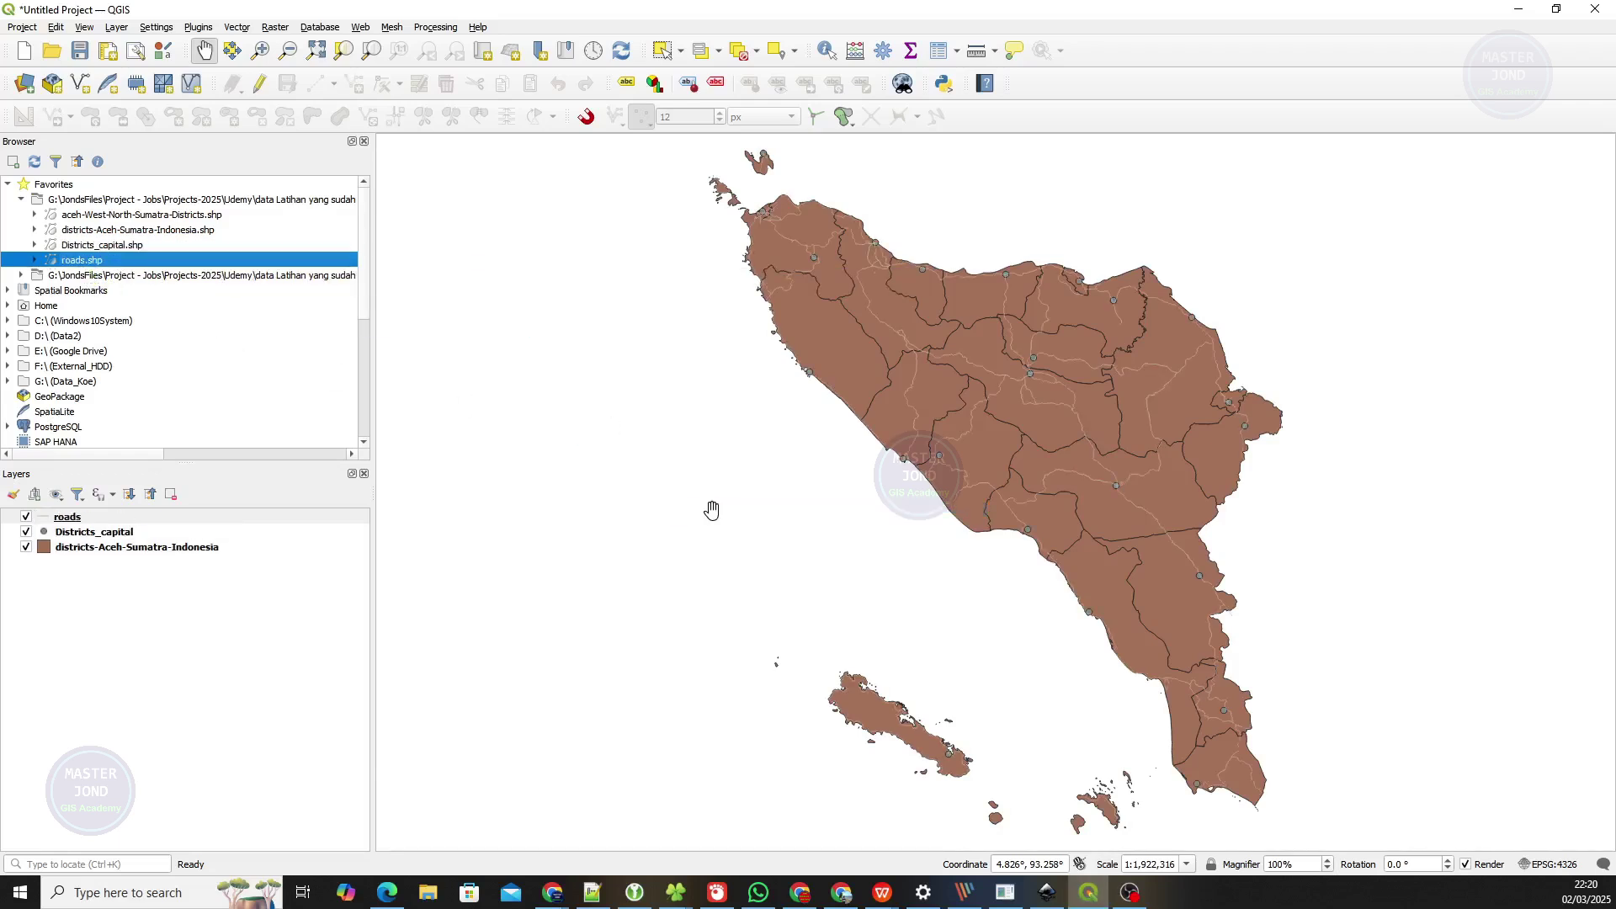
click(110, 532)
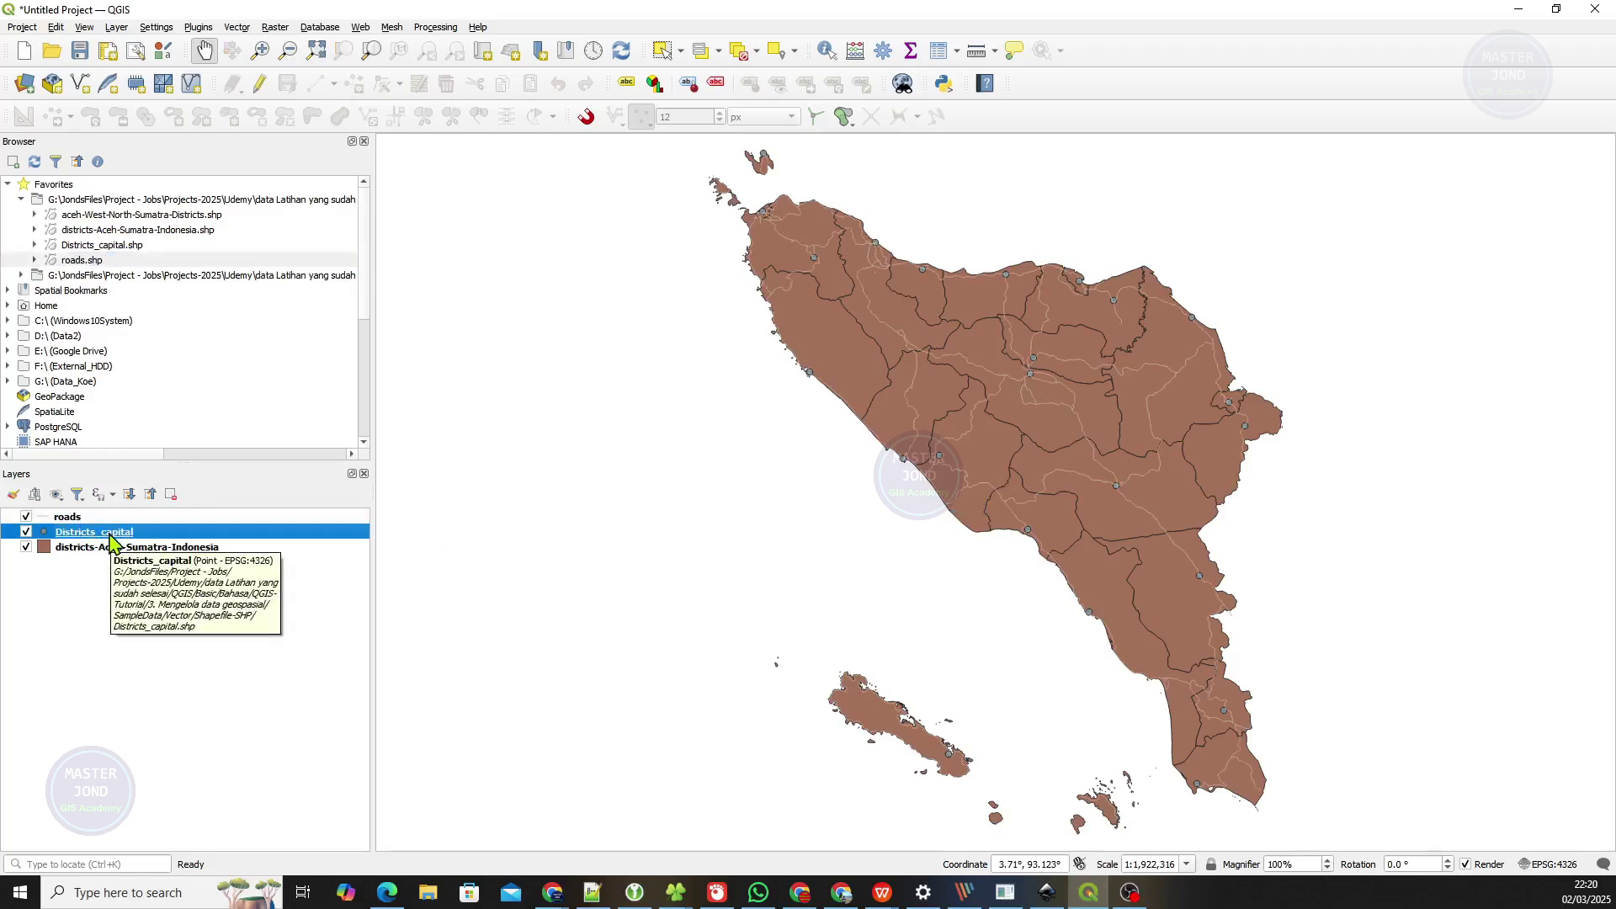
drag(112, 542, 114, 518)
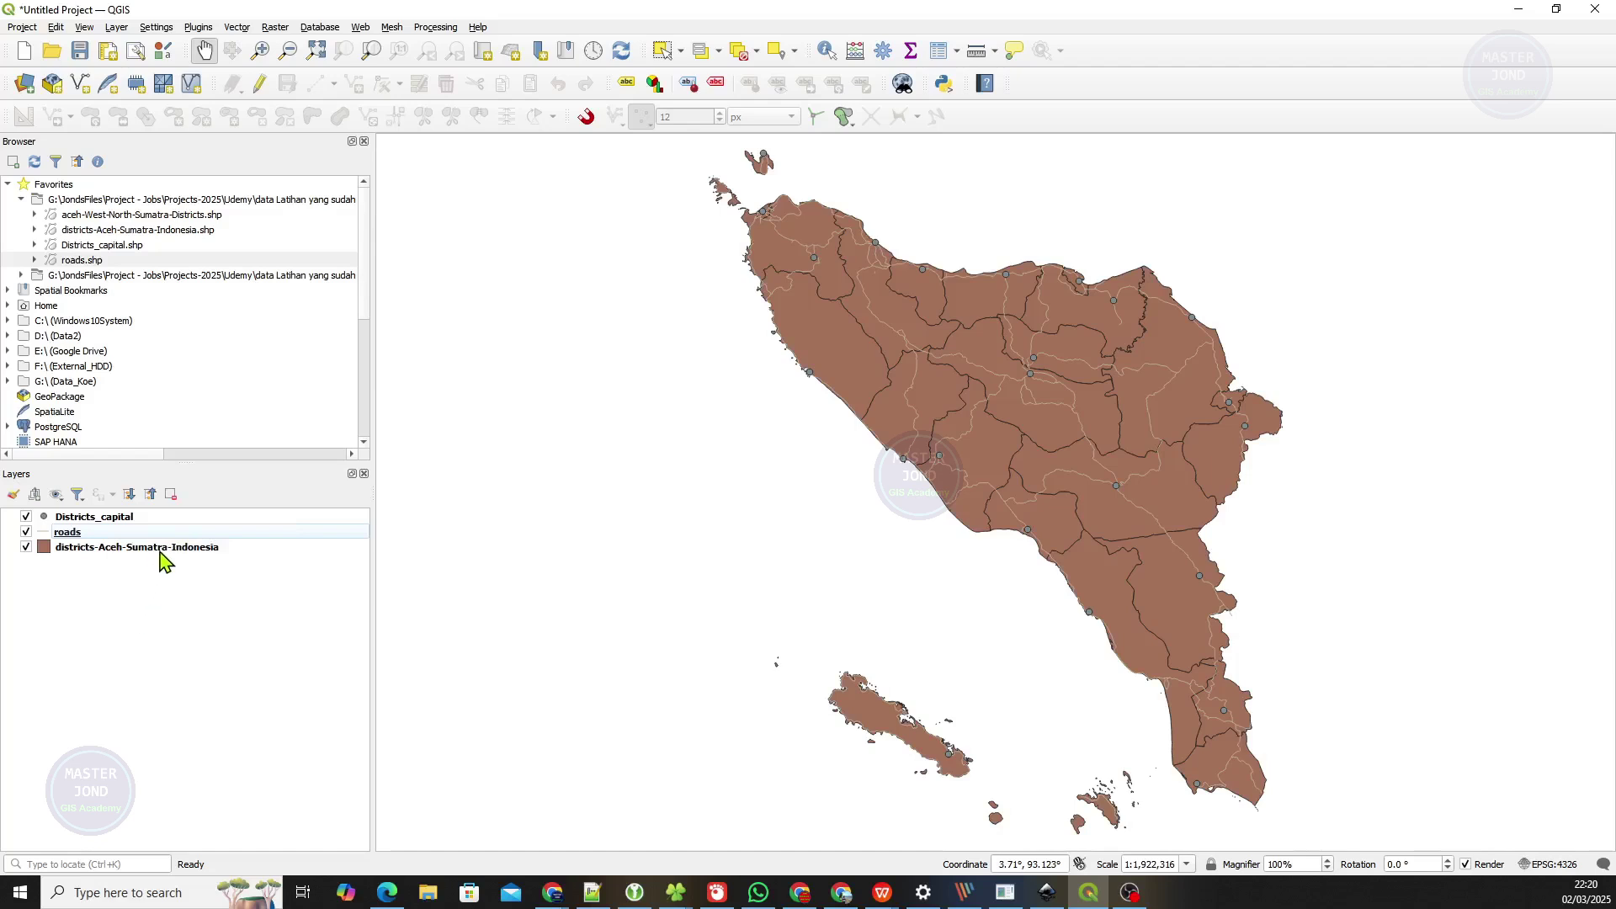
Examine the districts, province and country fields in the attribute table of the districts-Aceh-Sumatra-Indonesia layer.
click(166, 551)
right_click(166, 555)
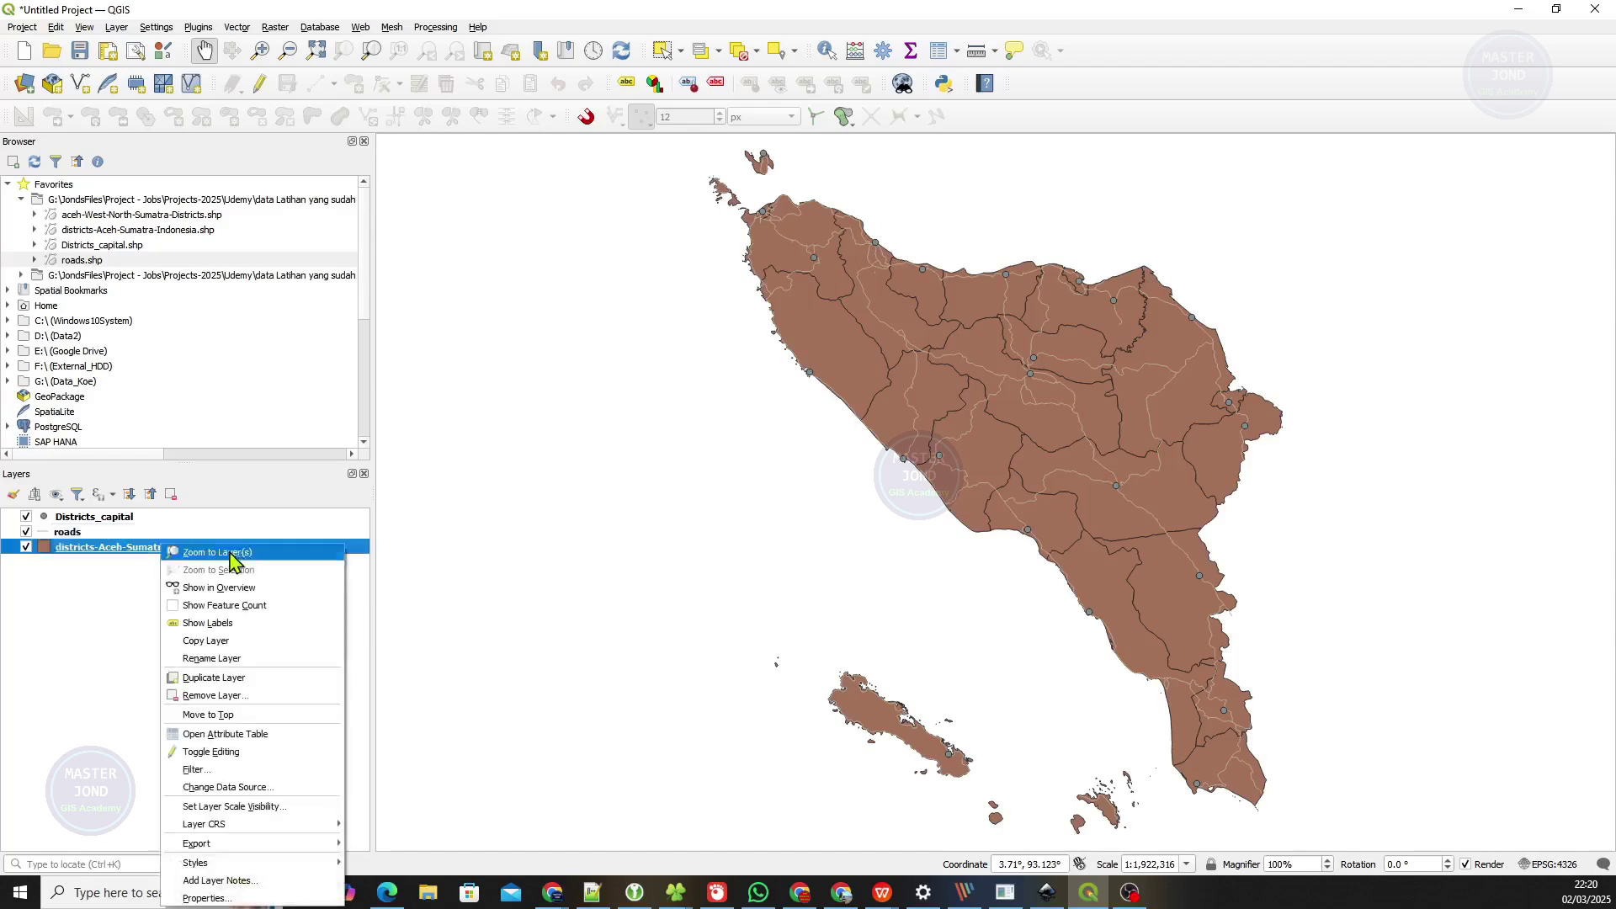
click(235, 736)
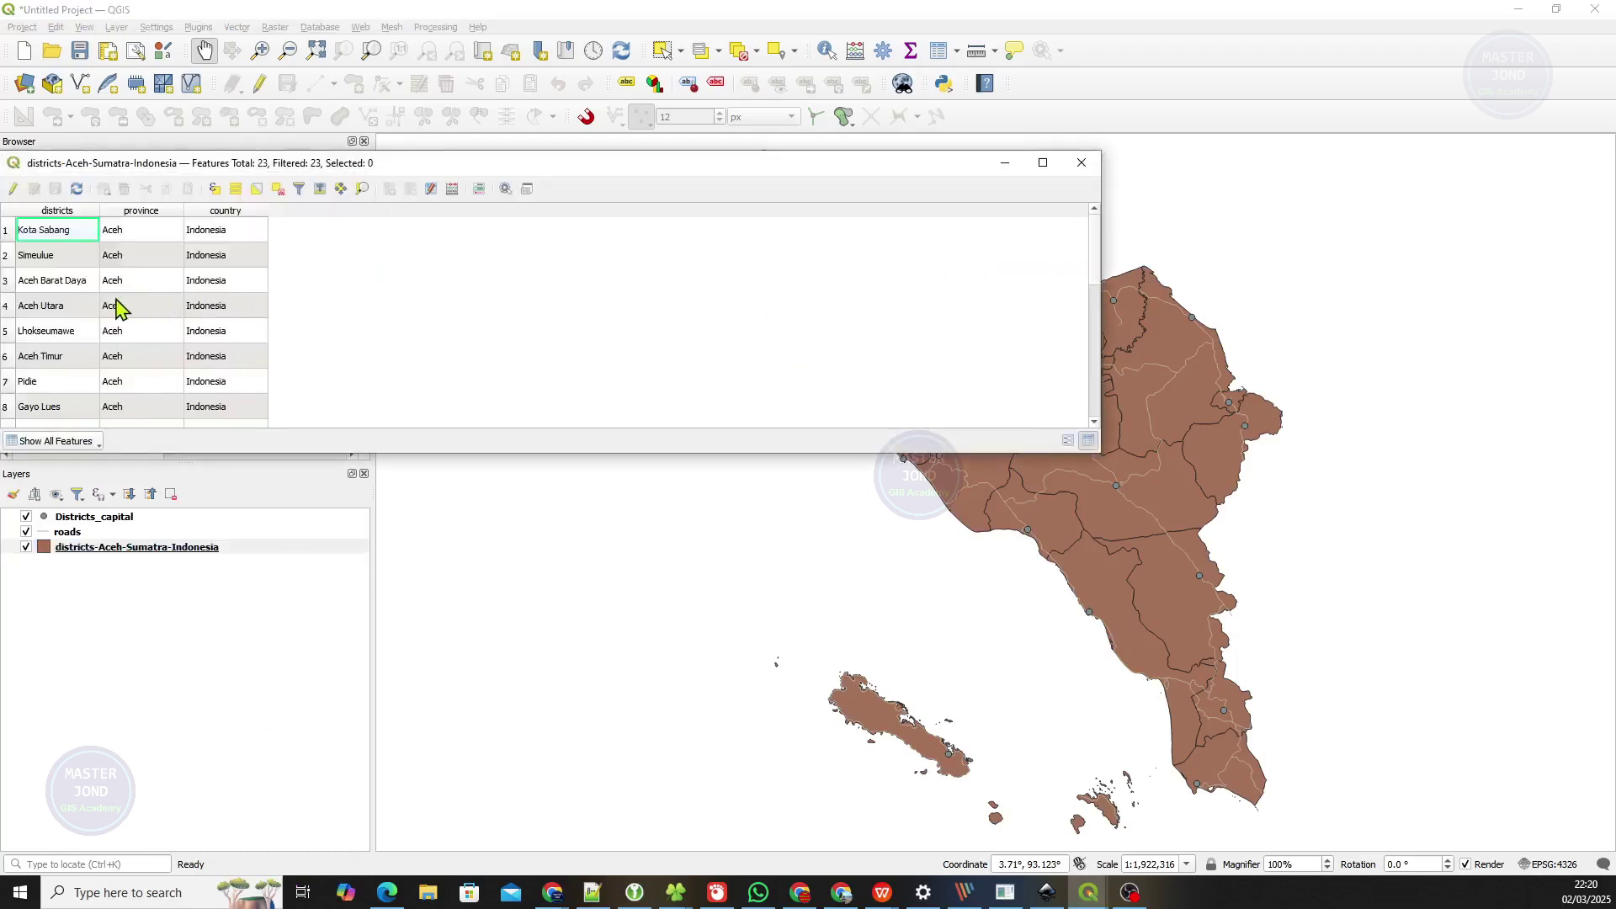
scroll(115, 306, down, 4)
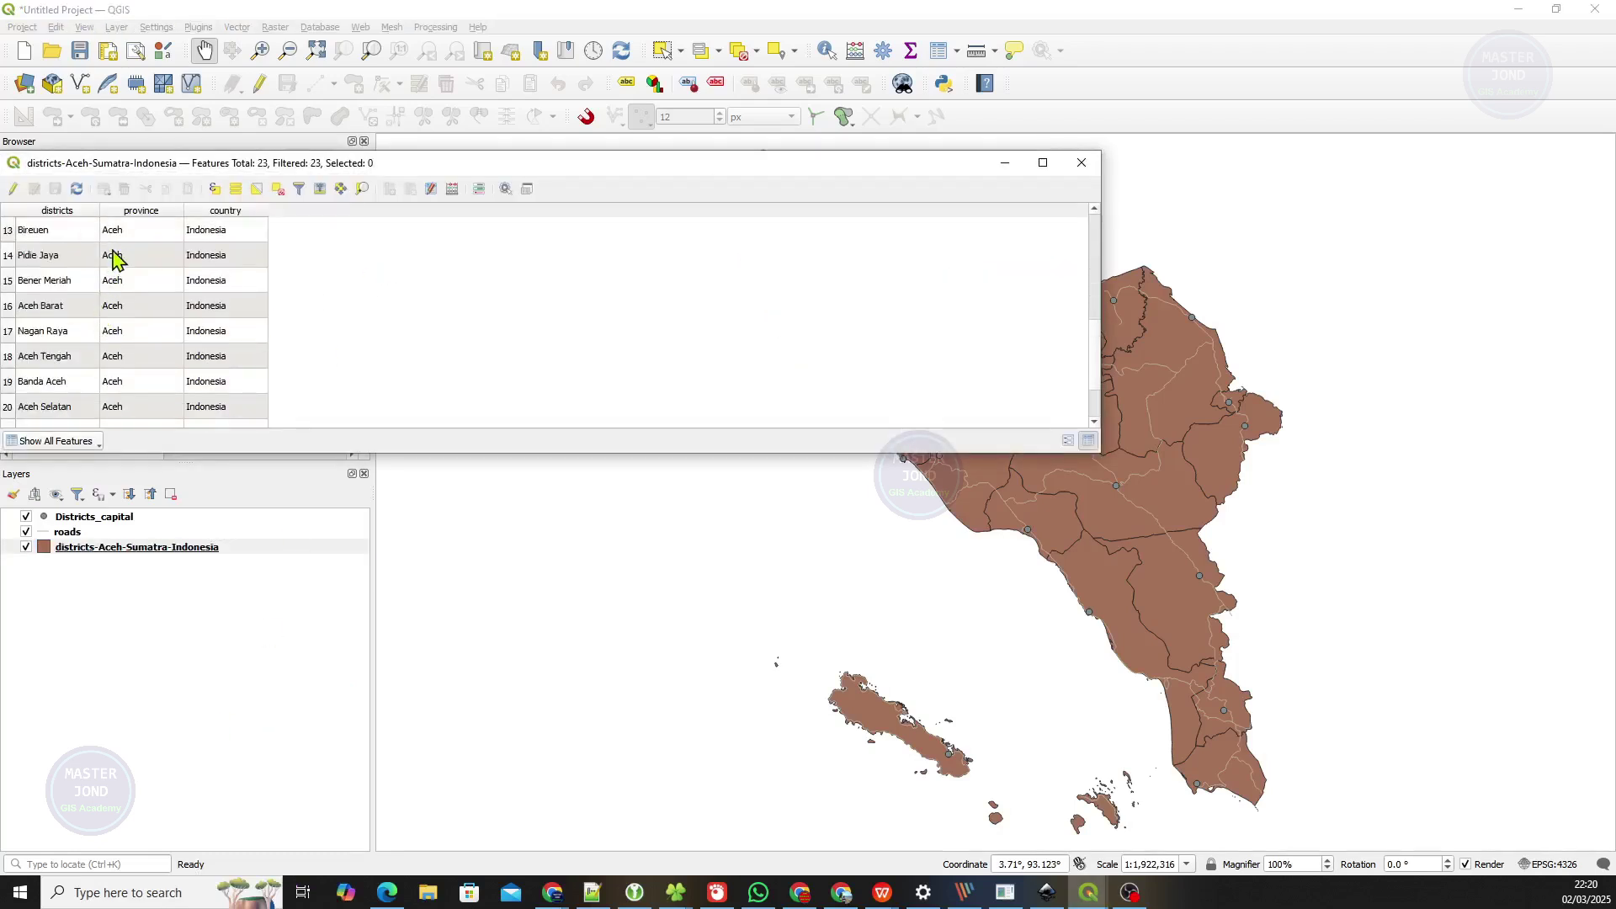
scroll(112, 256, up, 4)
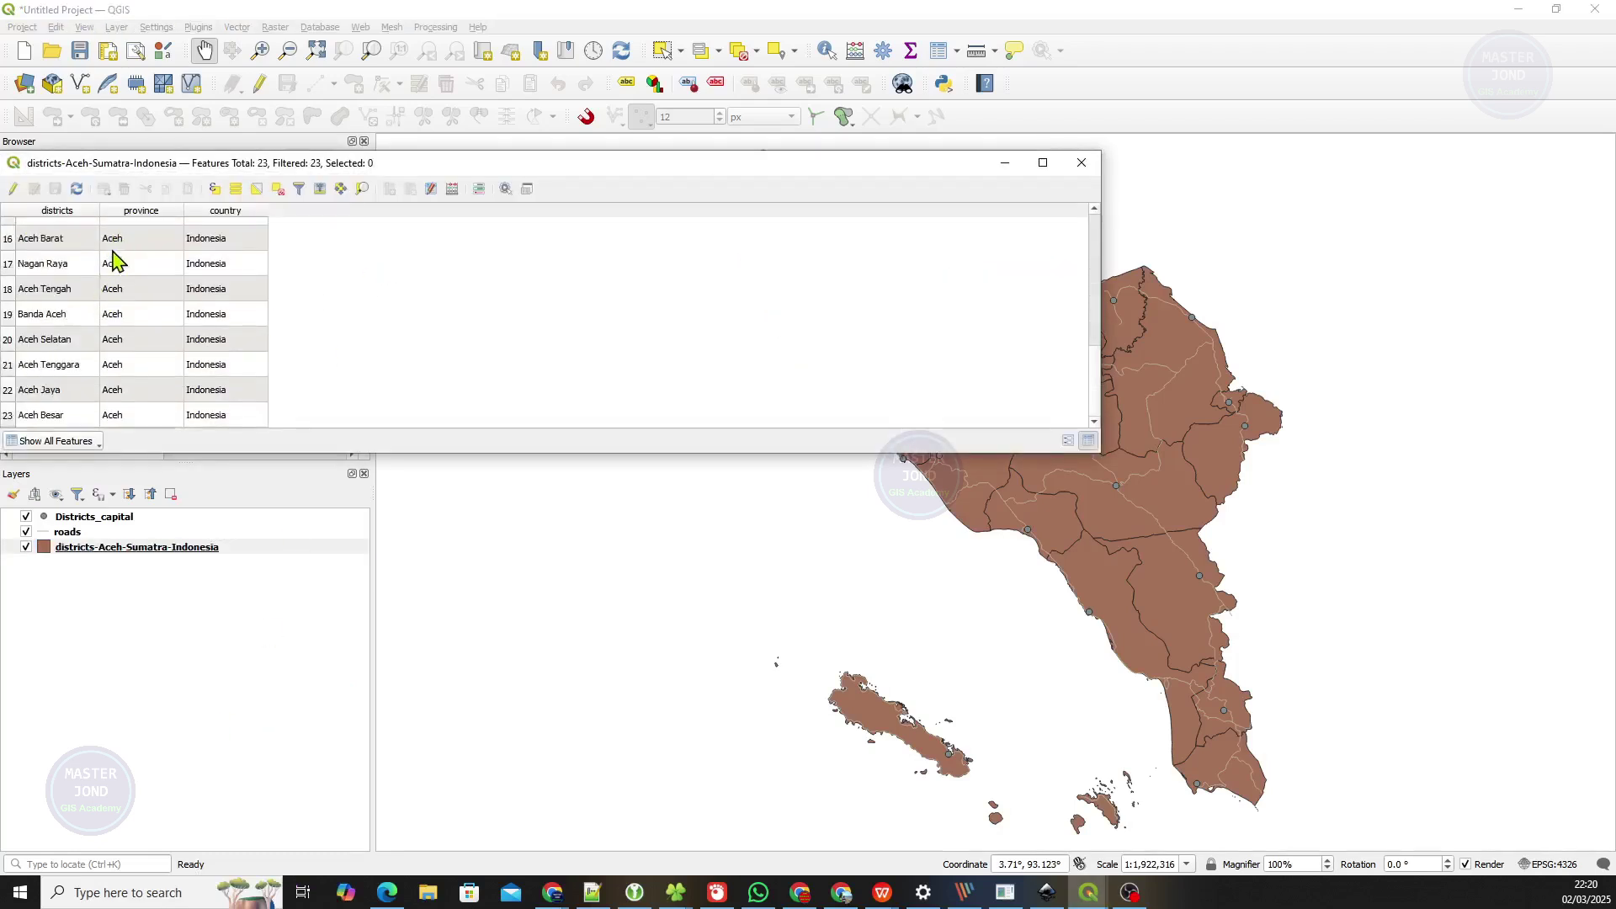
click(1082, 162)
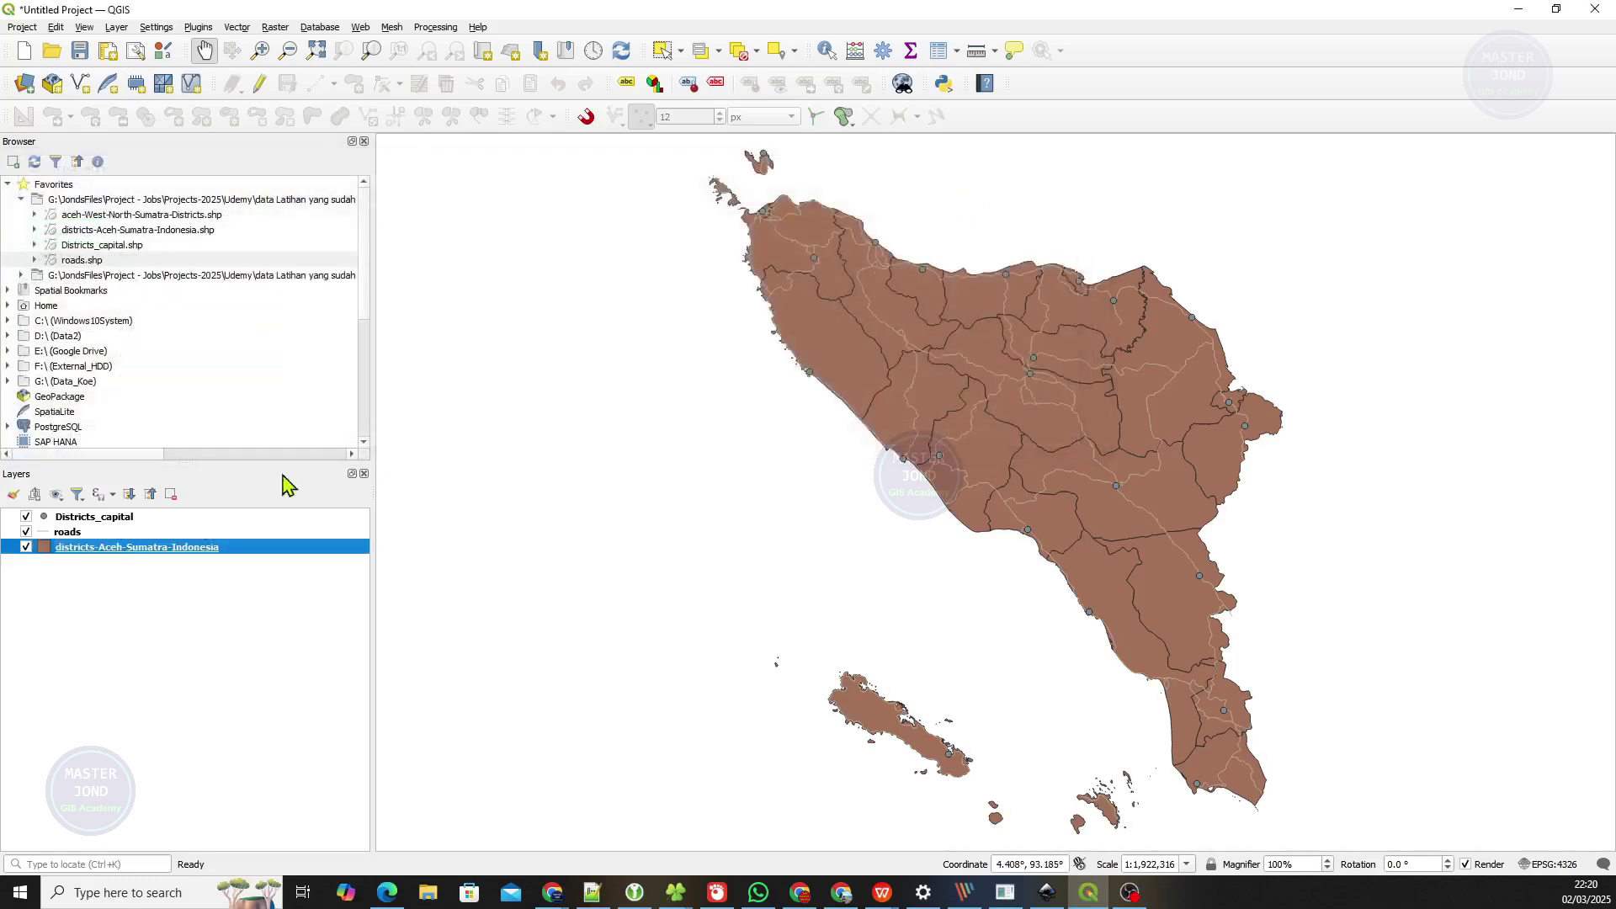
Set the districts-Aceh-Sumatra-Indonesia layer's symbology to Categorized by the districts field and classify it with random colors.
right_click(158, 555)
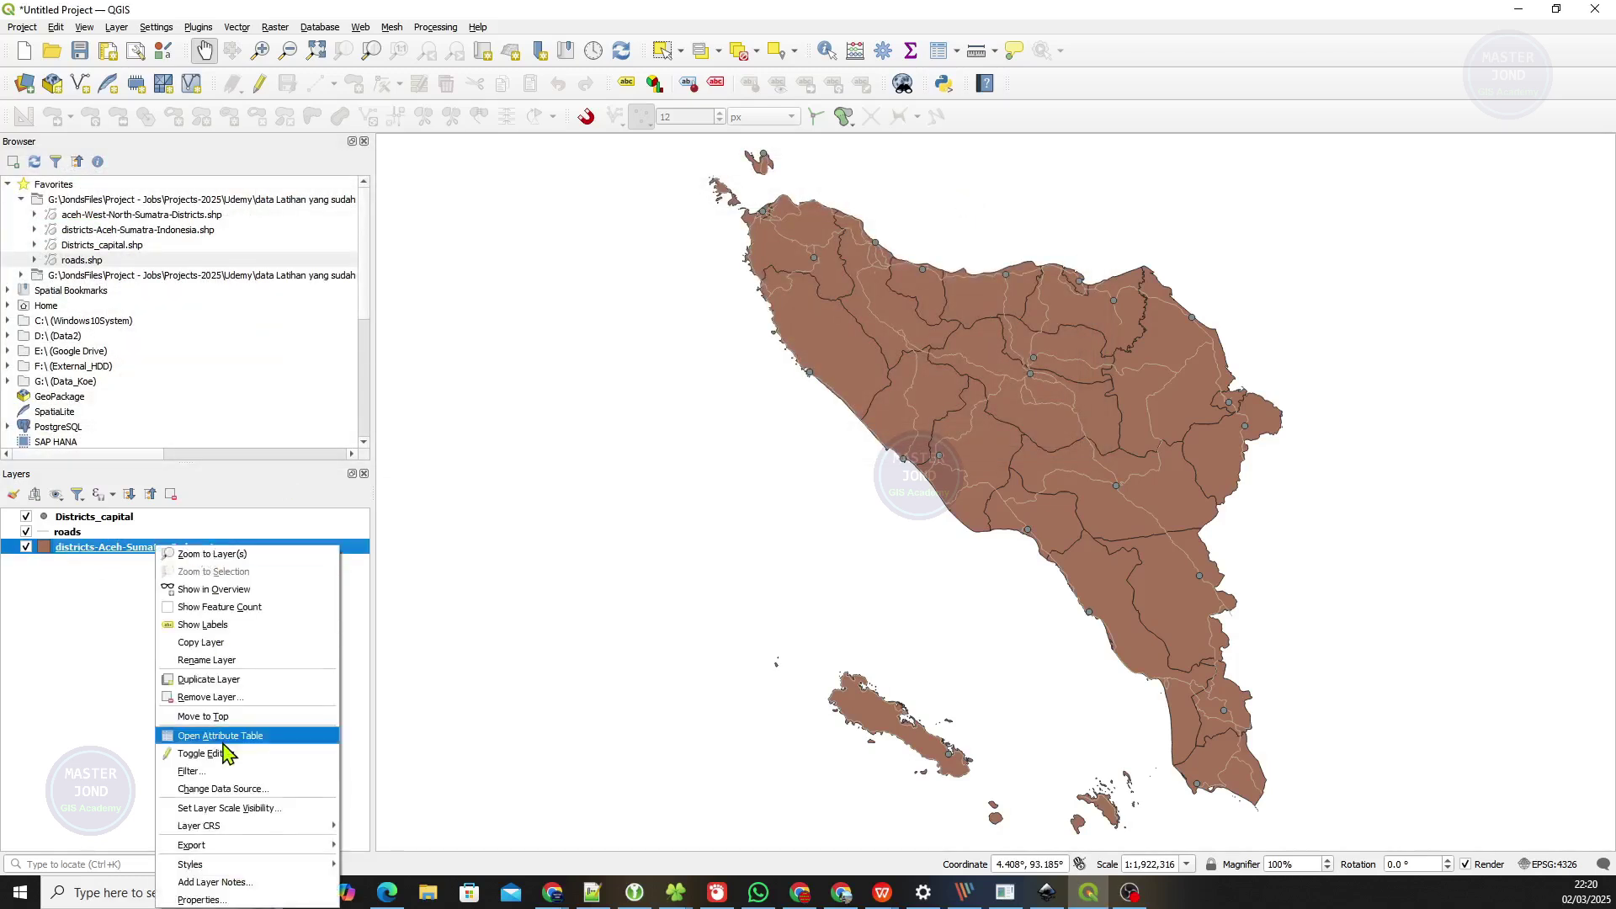
click(210, 900)
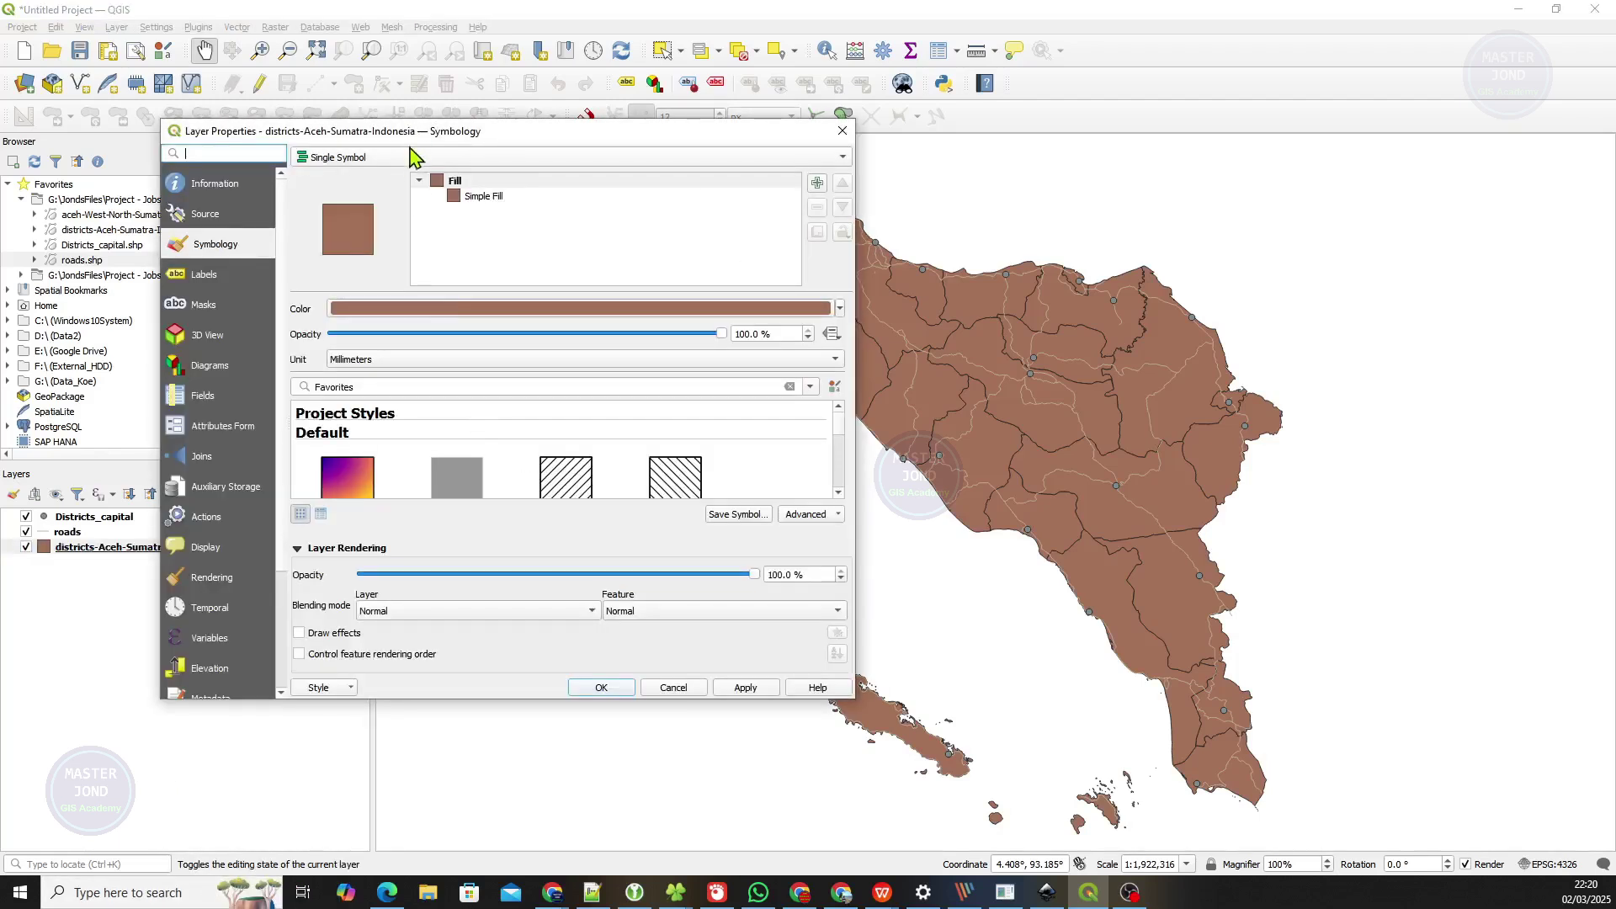
click(400, 161)
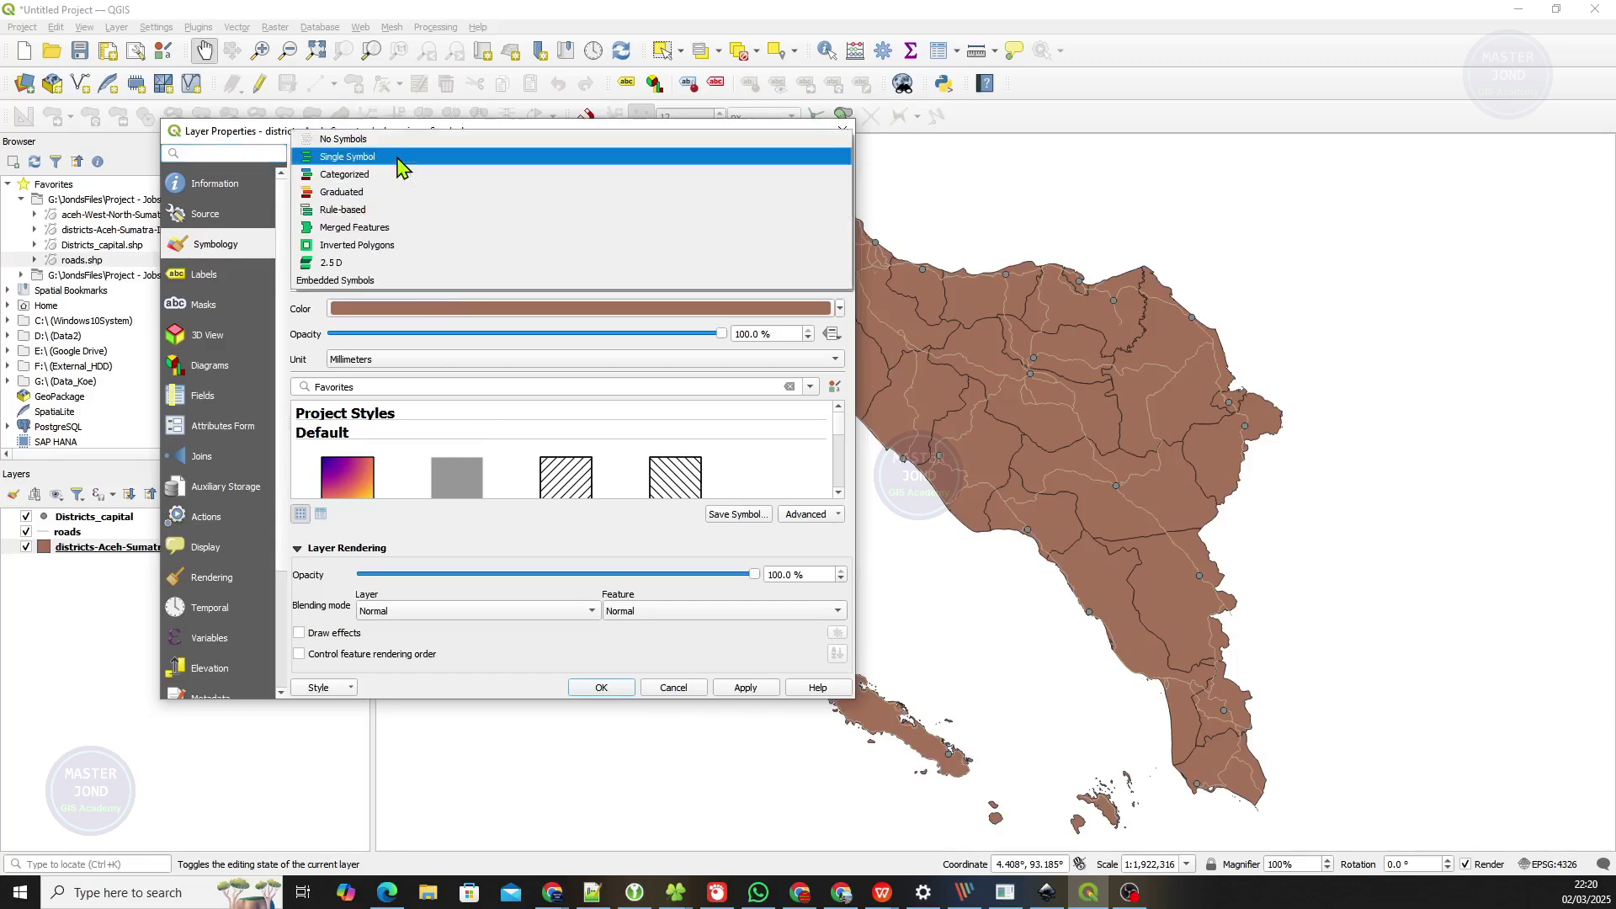
click(377, 175)
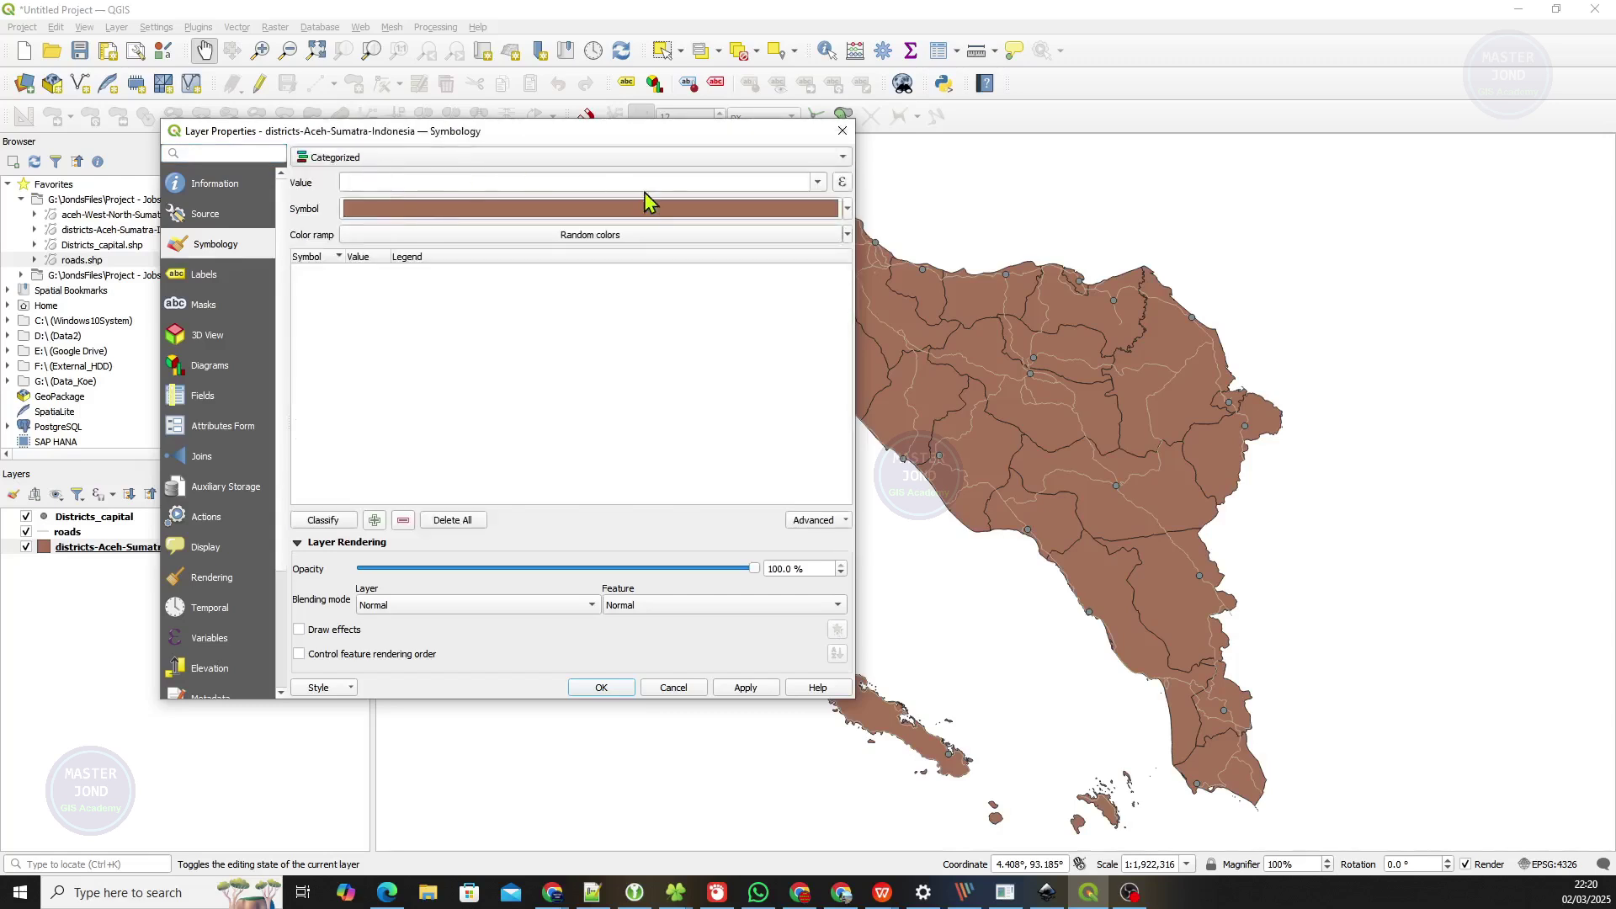
click(818, 182)
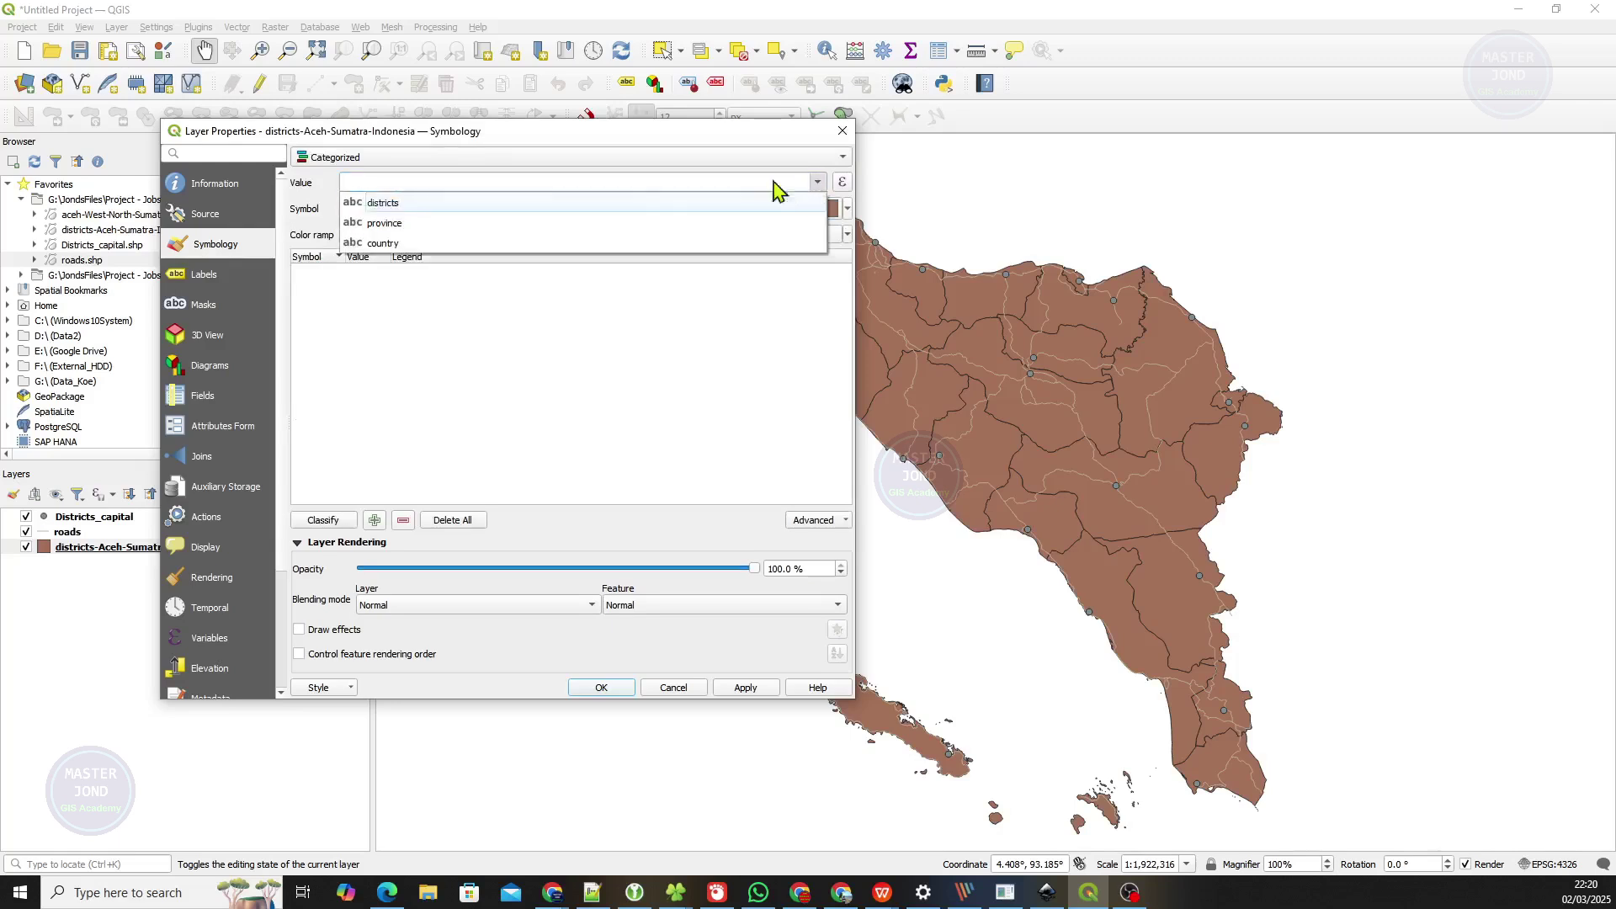
click(411, 206)
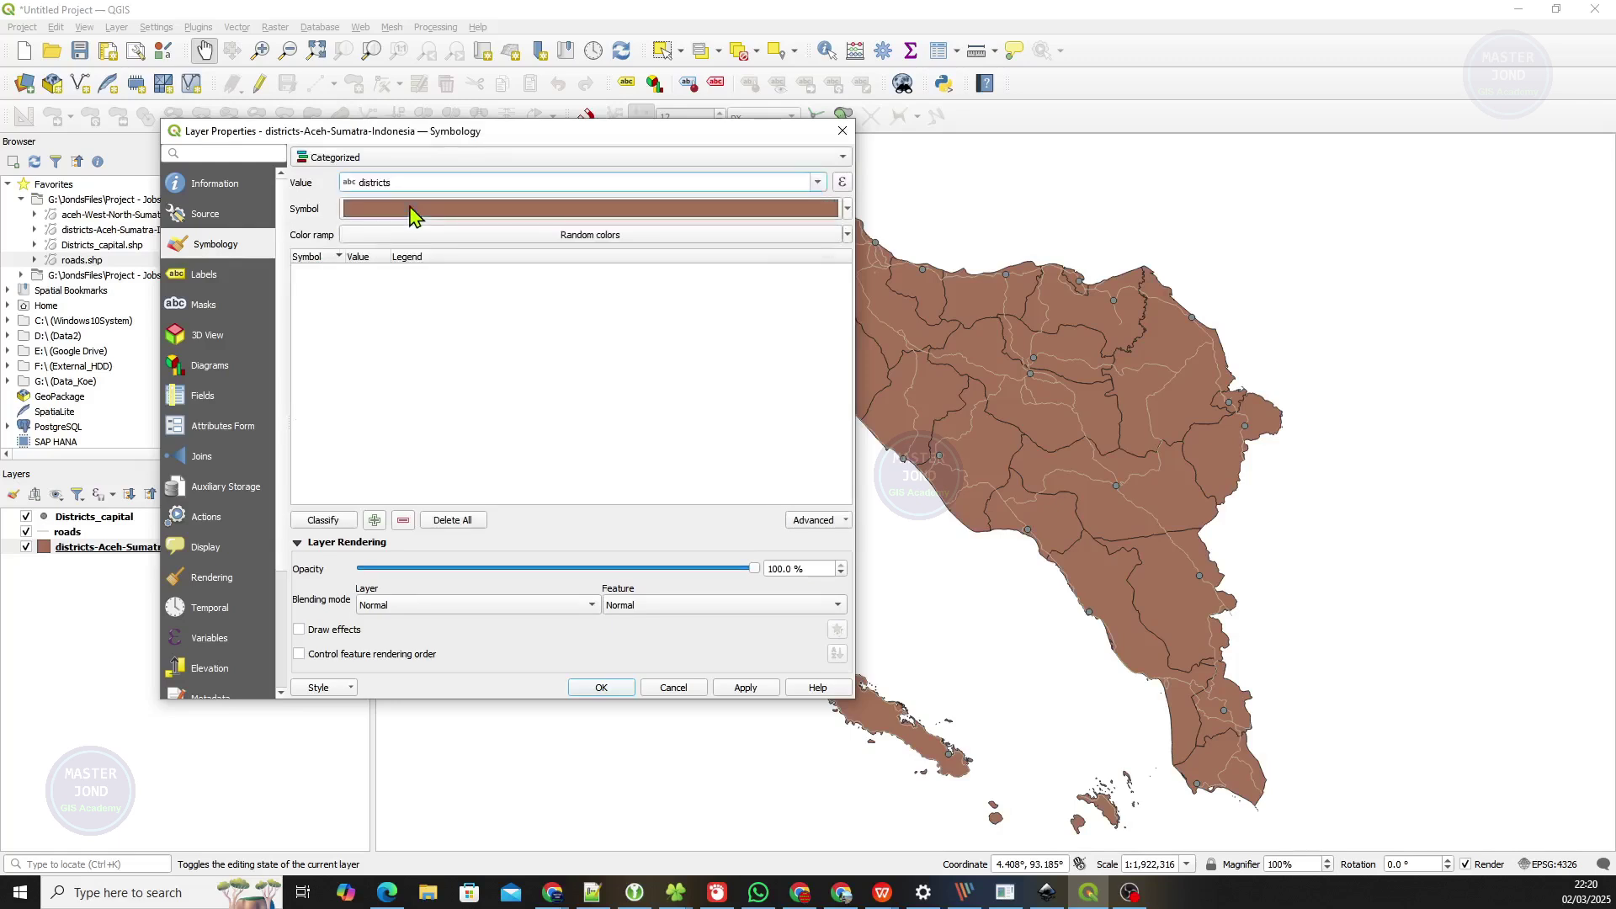
click(324, 521)
Remove the category for all other values from the district classification and apply the symbology to the map.
scroll(468, 347, down, 3)
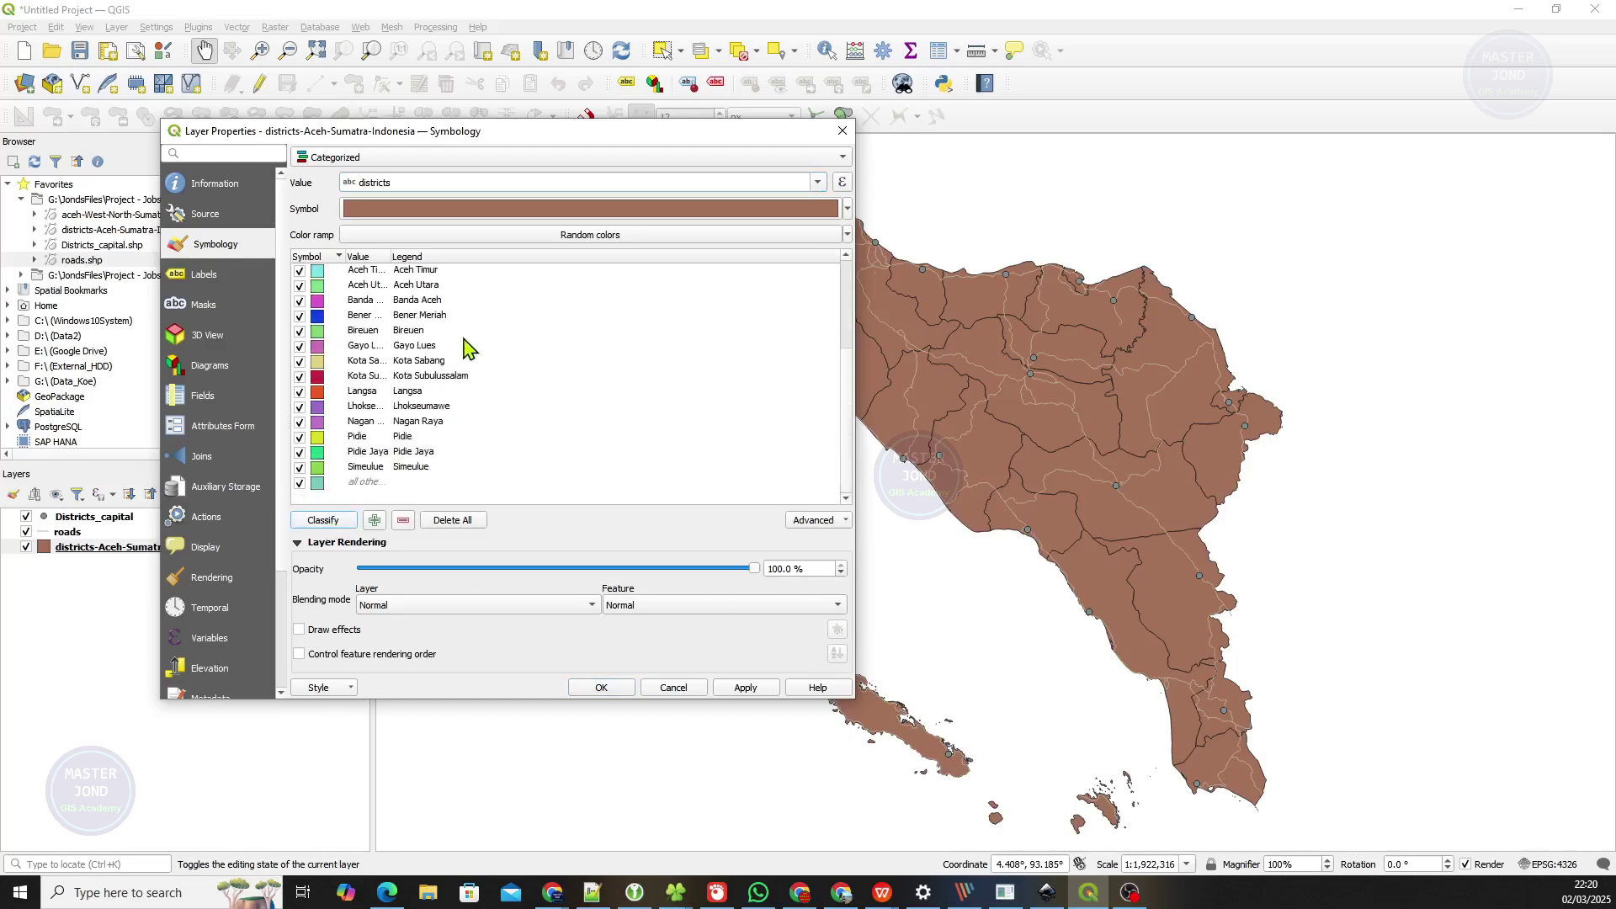
click(363, 485)
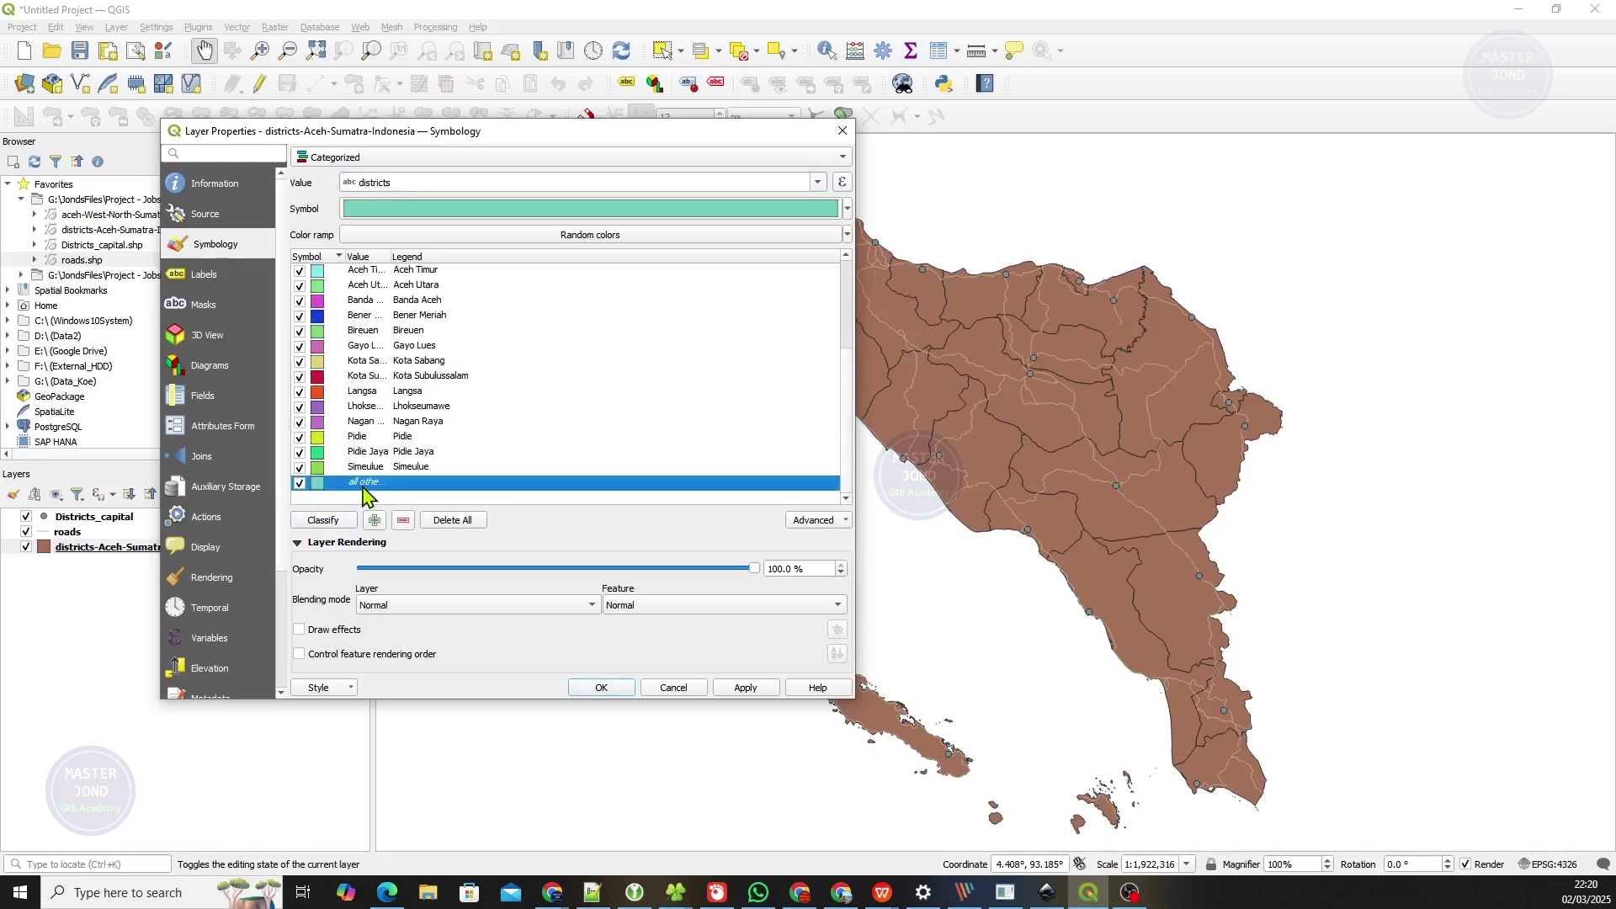
click(404, 521)
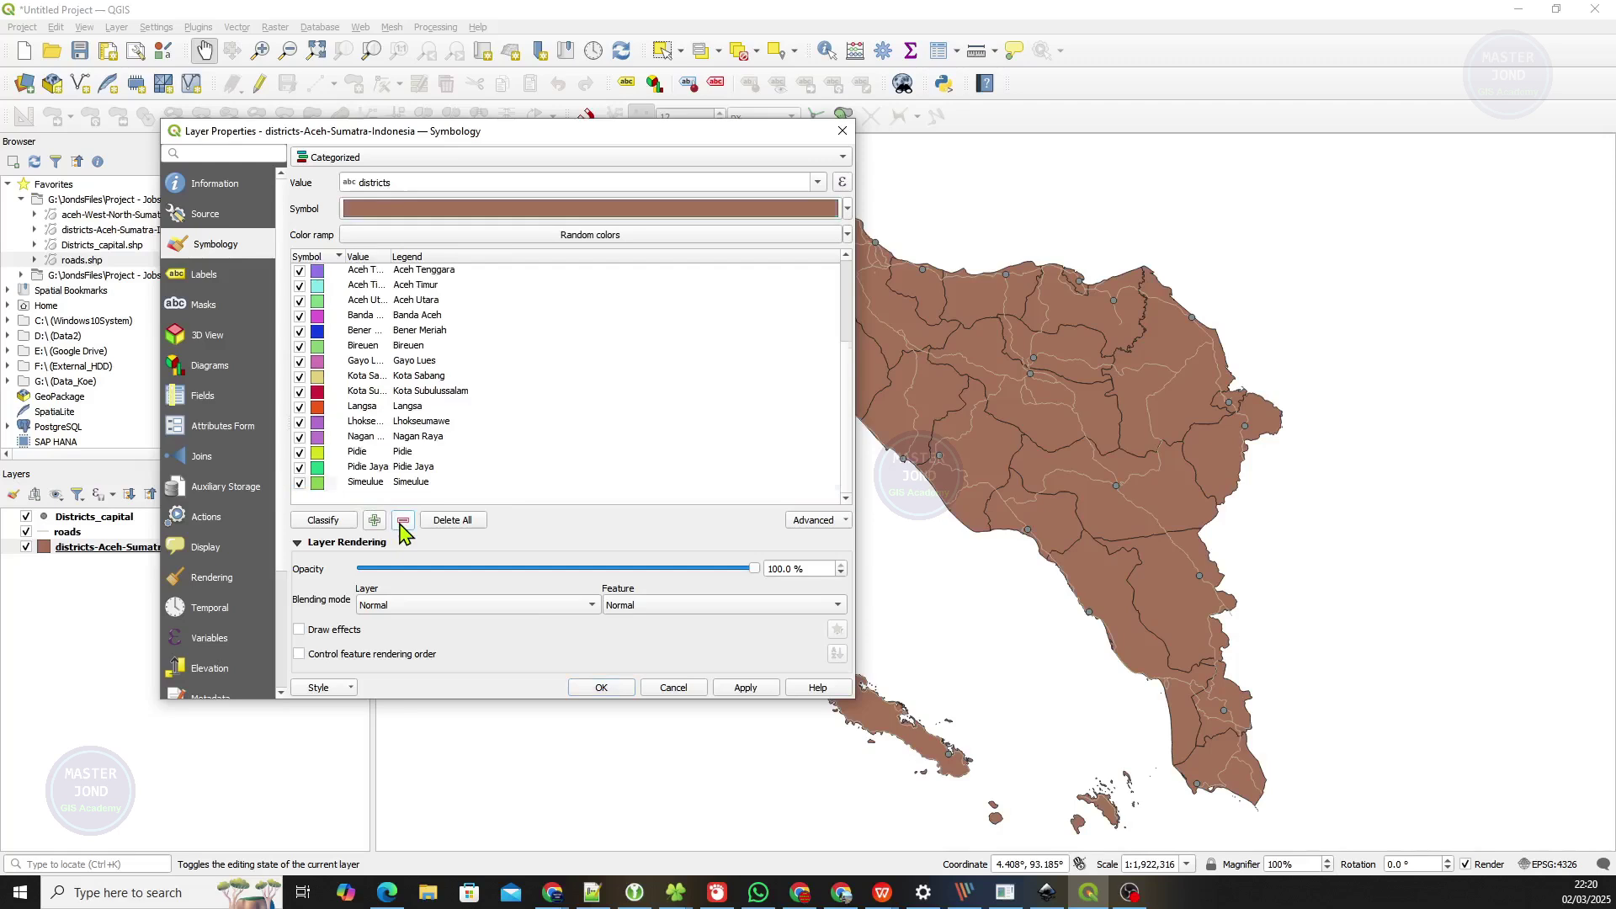
click(746, 688)
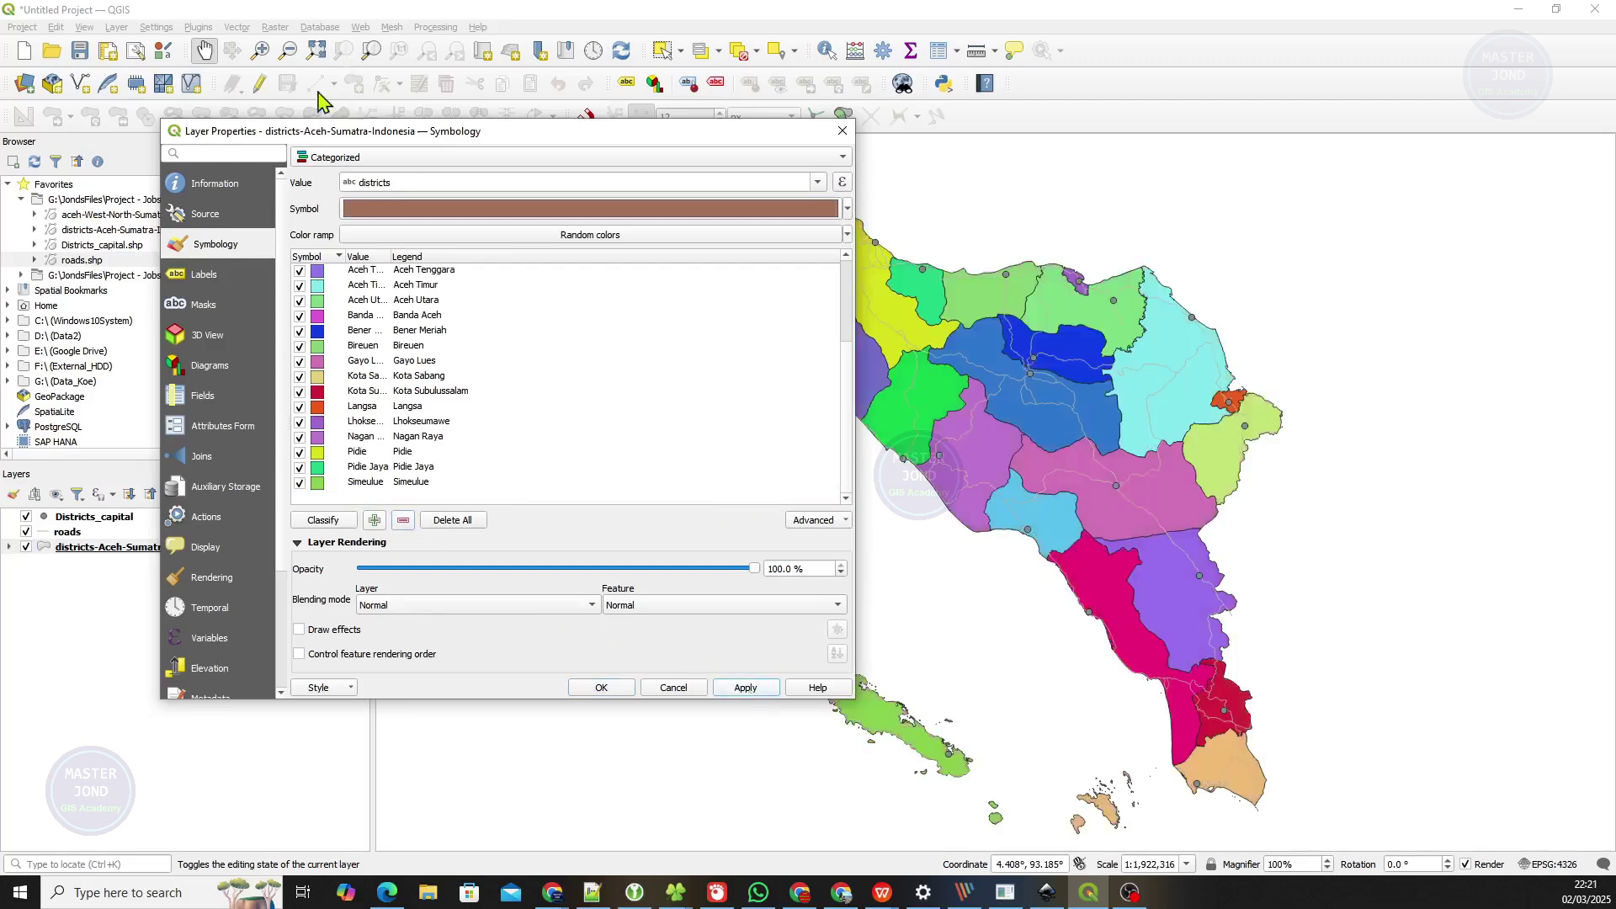
Label the district polygons with Single Labels using the districts field and apply the labels.
click(218, 278)
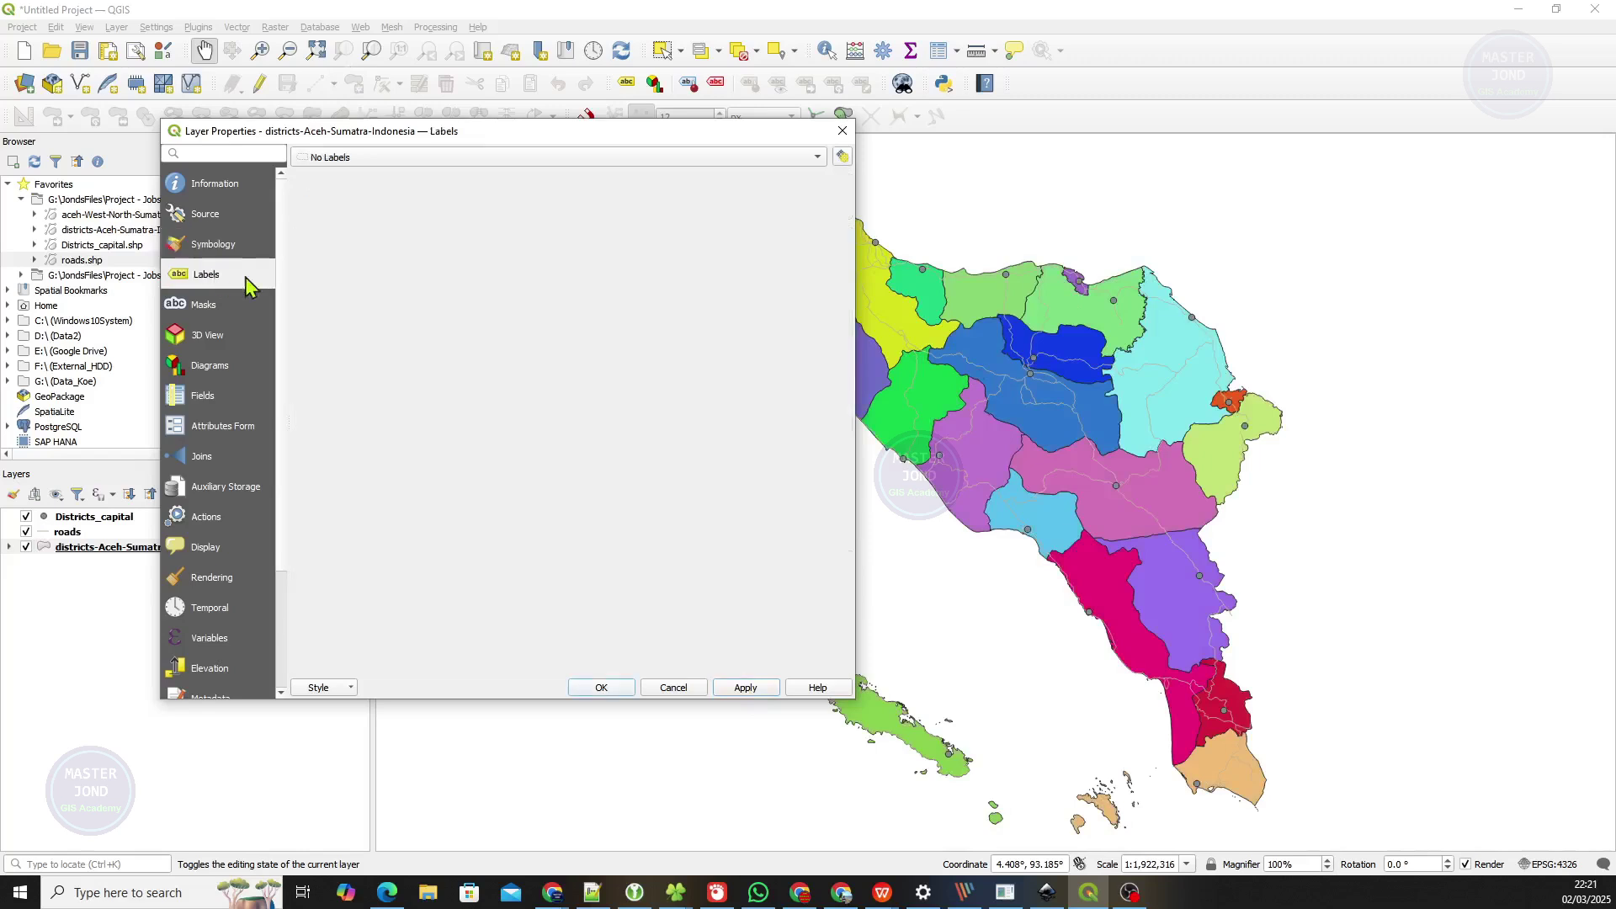
click(581, 158)
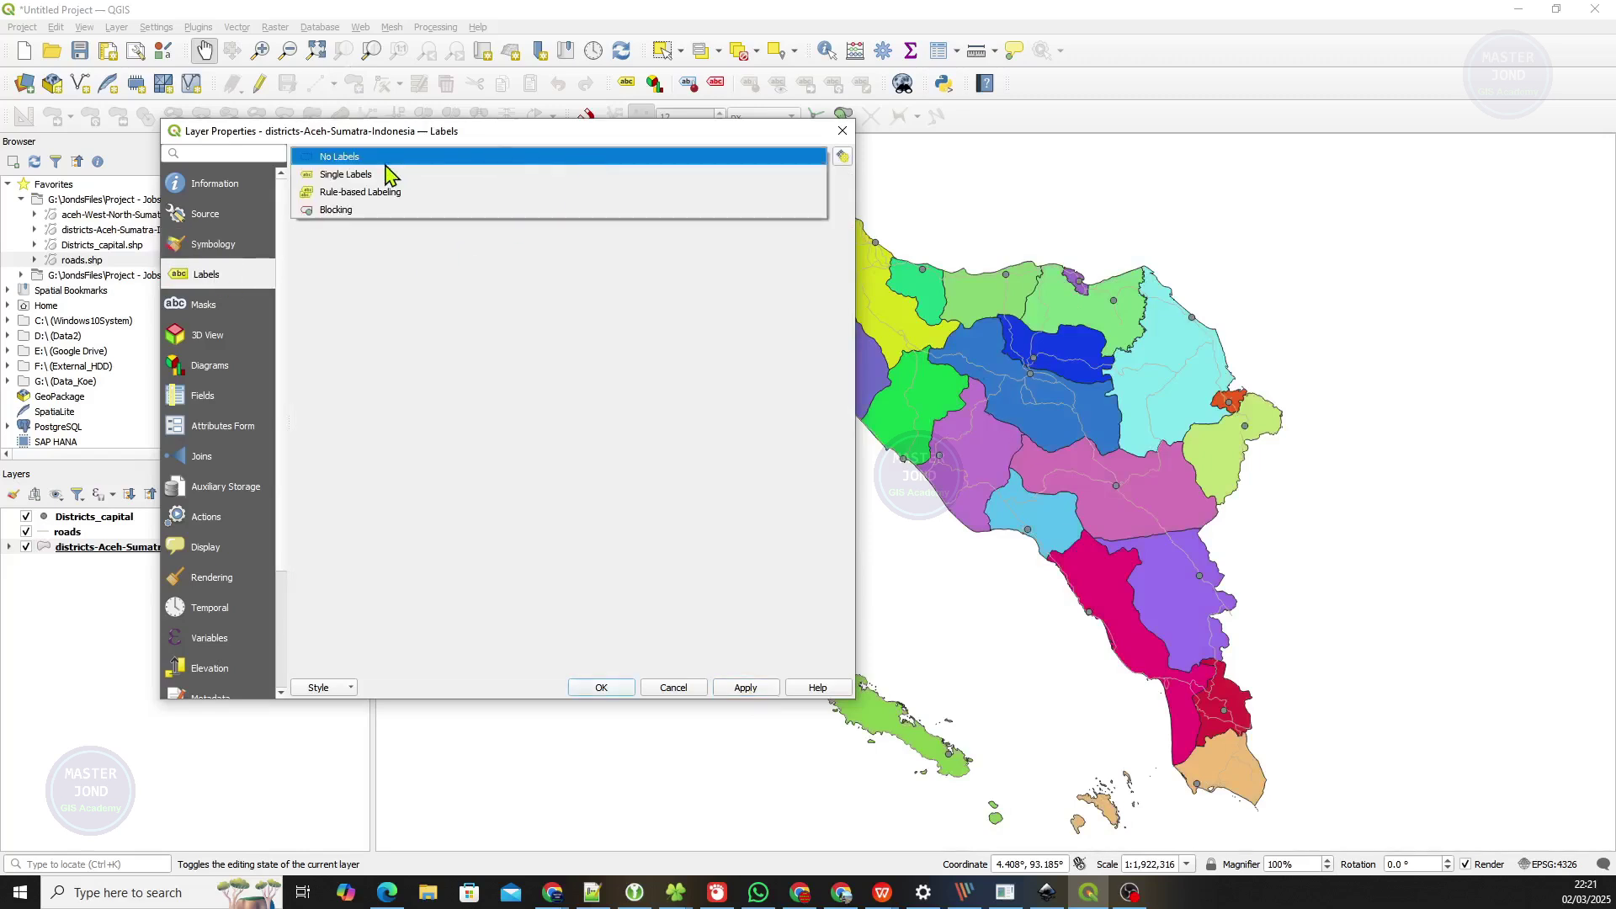
click(381, 175)
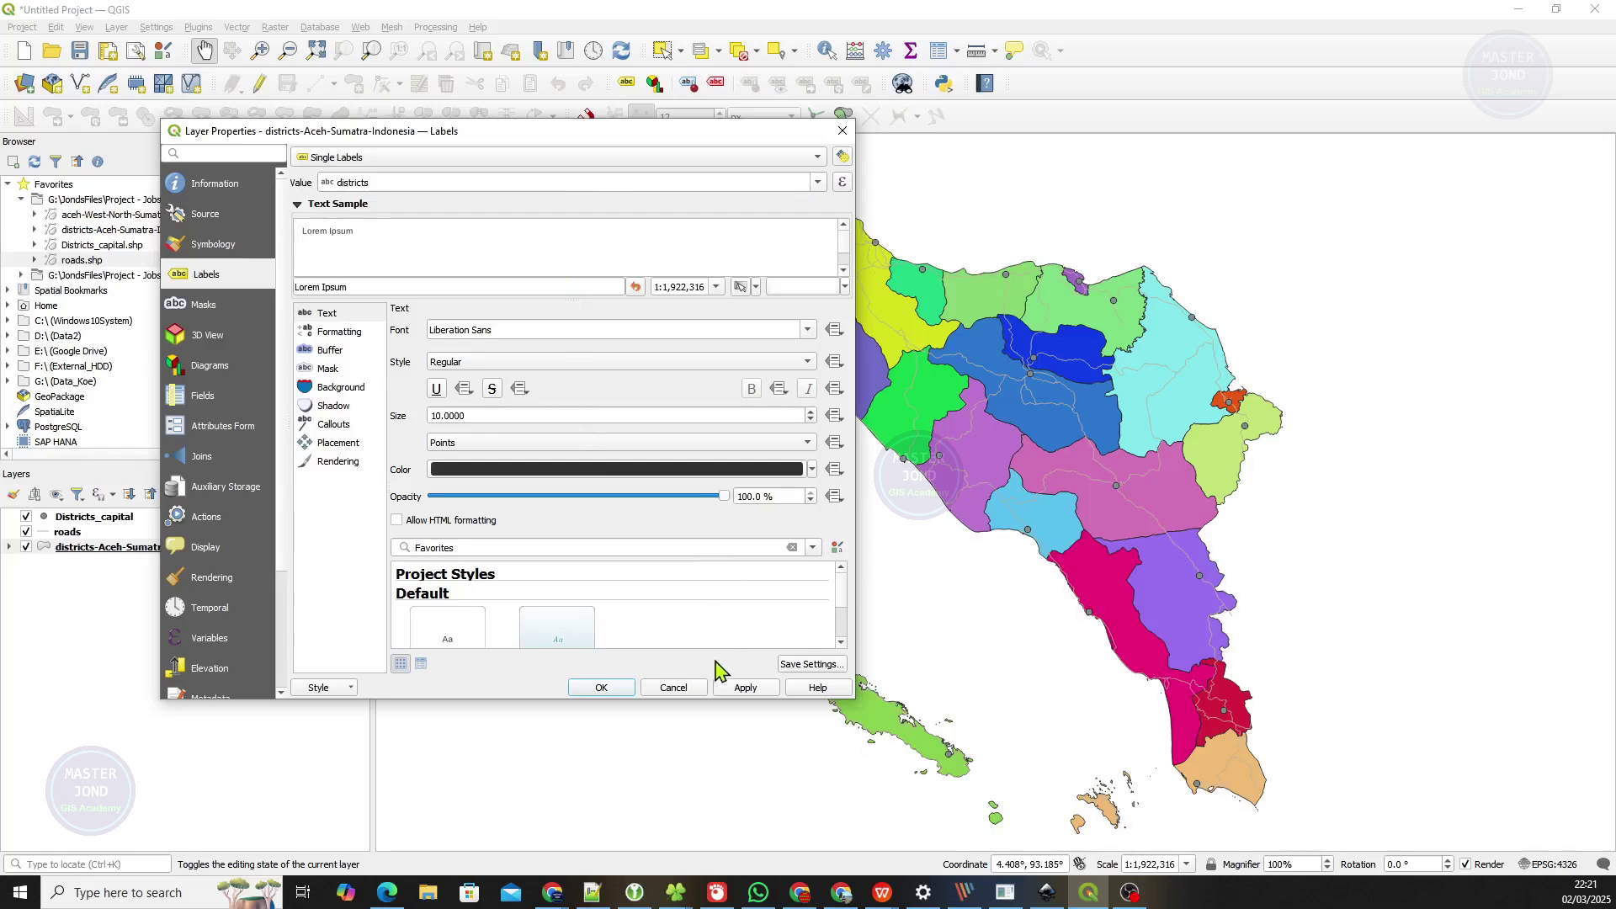
click(737, 689)
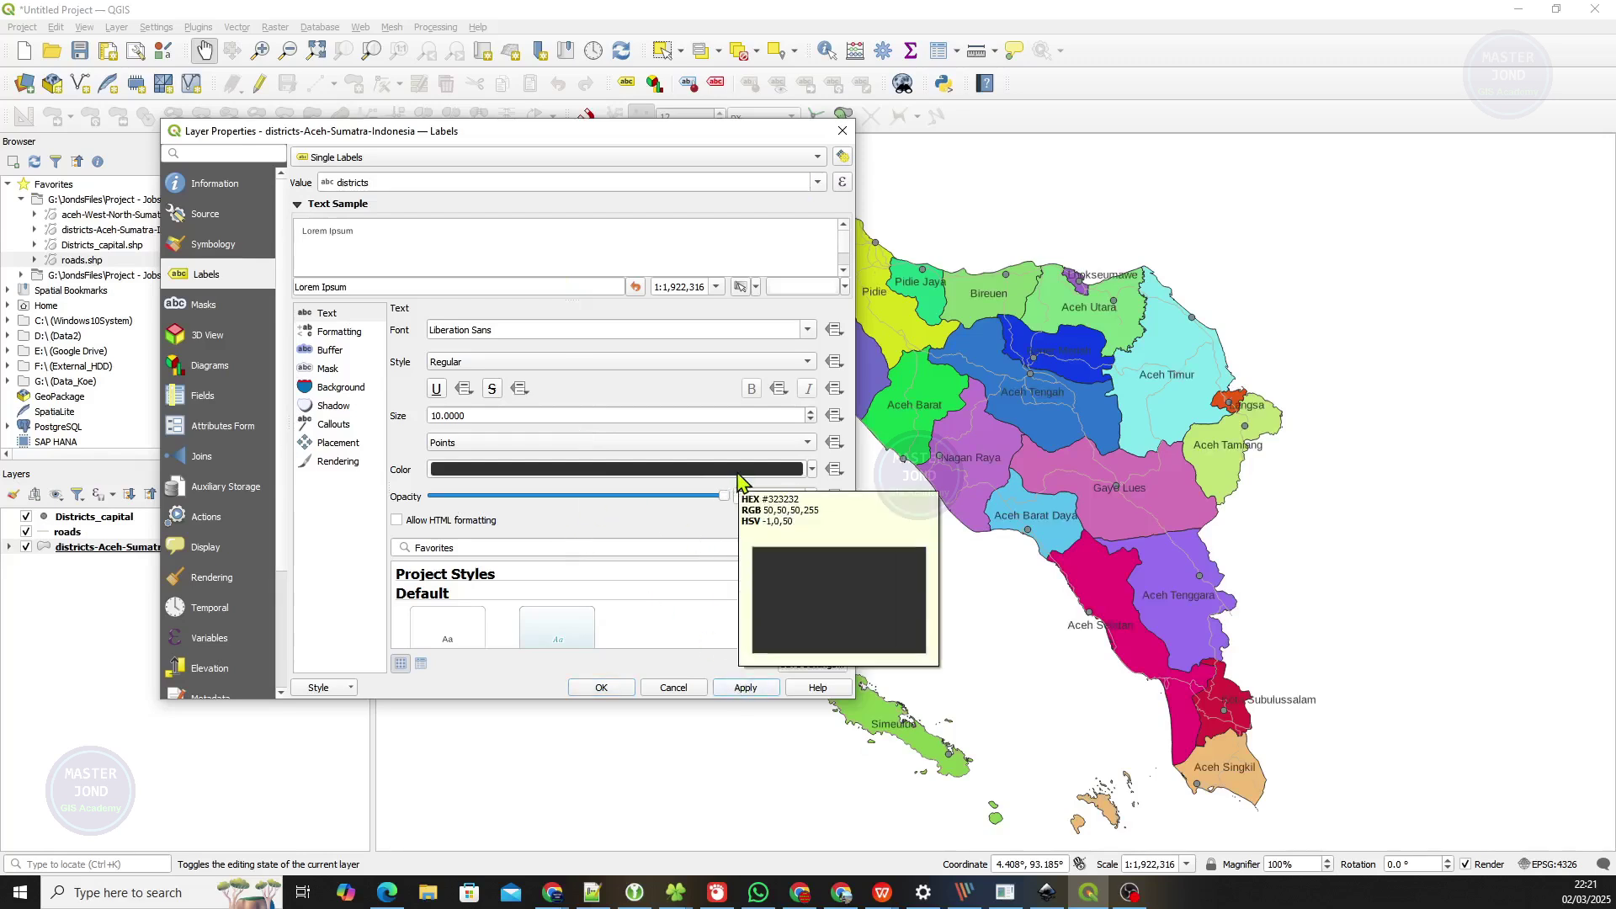
Change the district label text color to black and apply it.
click(340, 316)
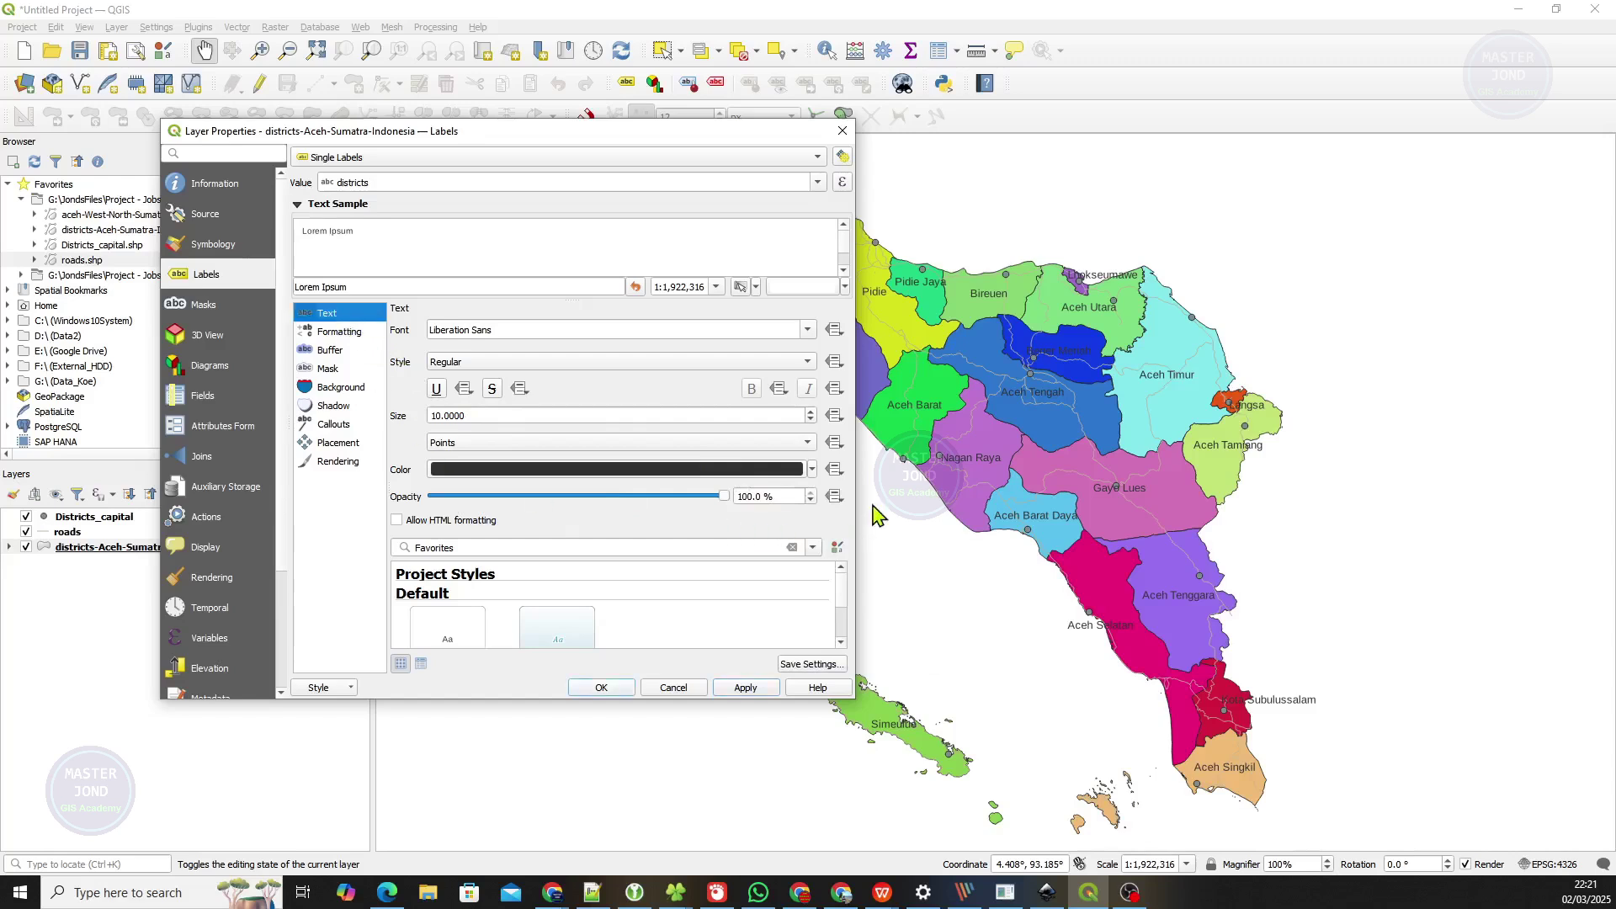
click(812, 469)
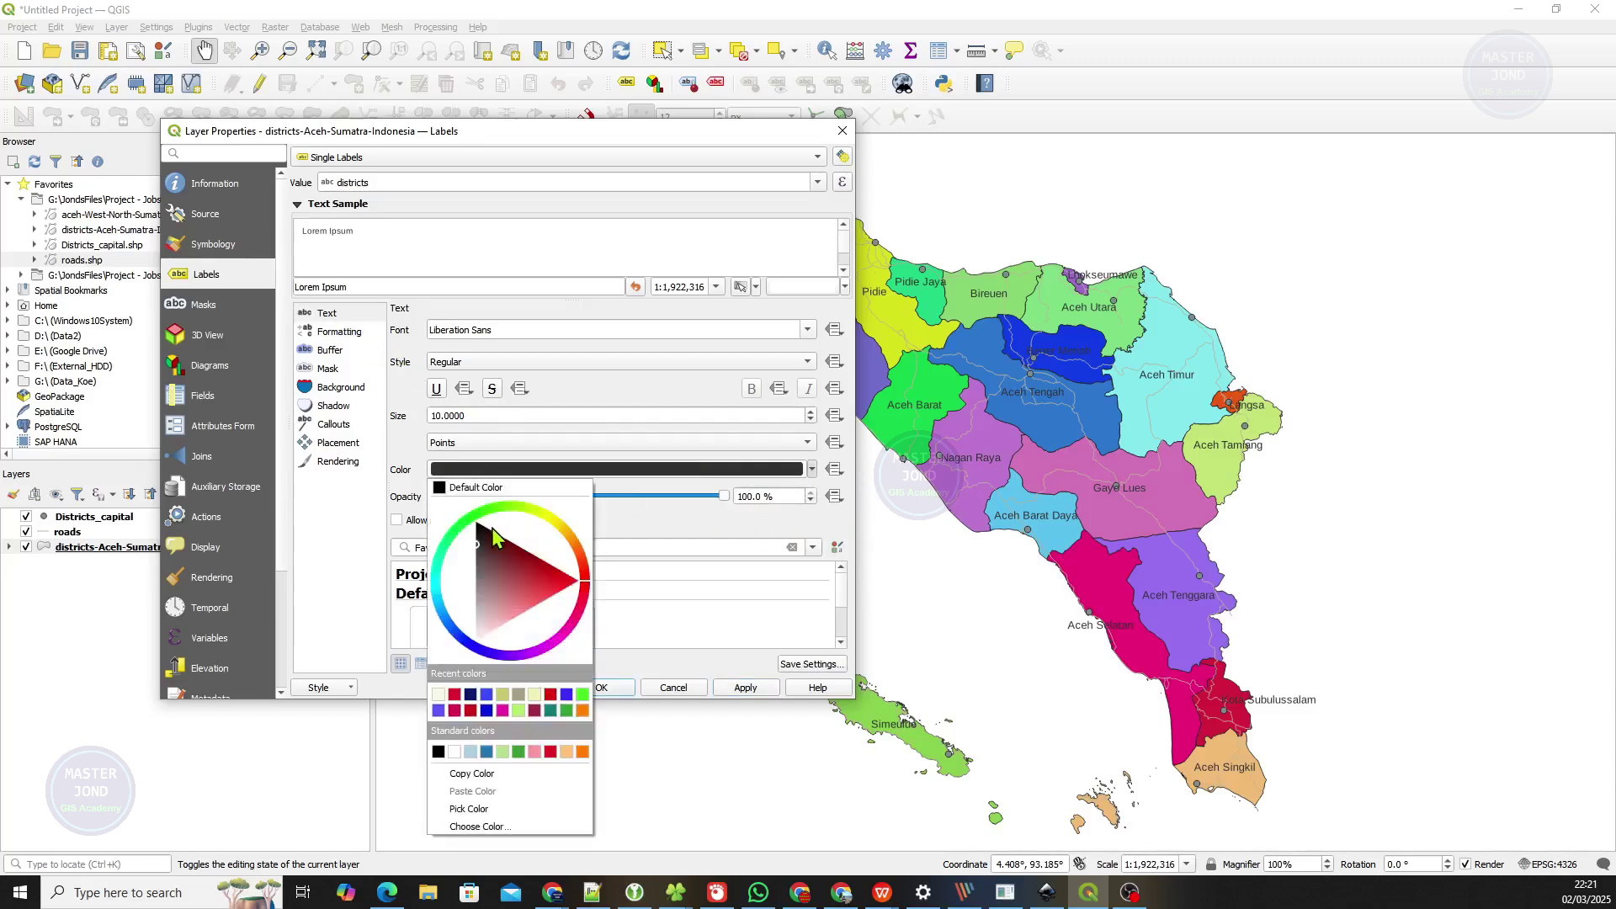
drag(486, 547, 465, 524)
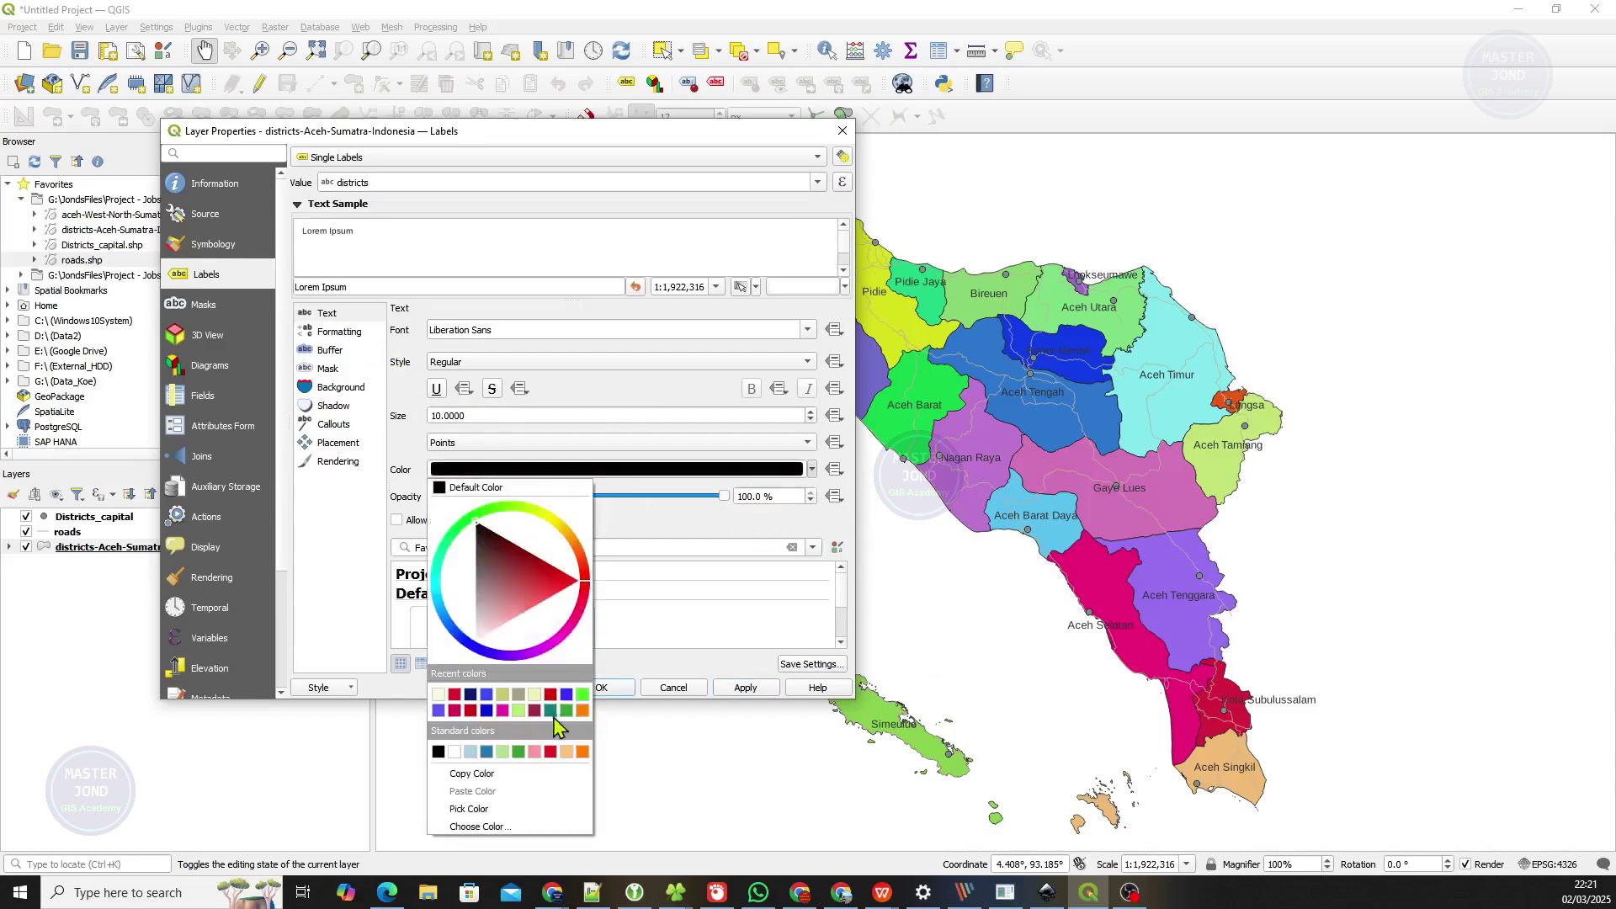
click(744, 655)
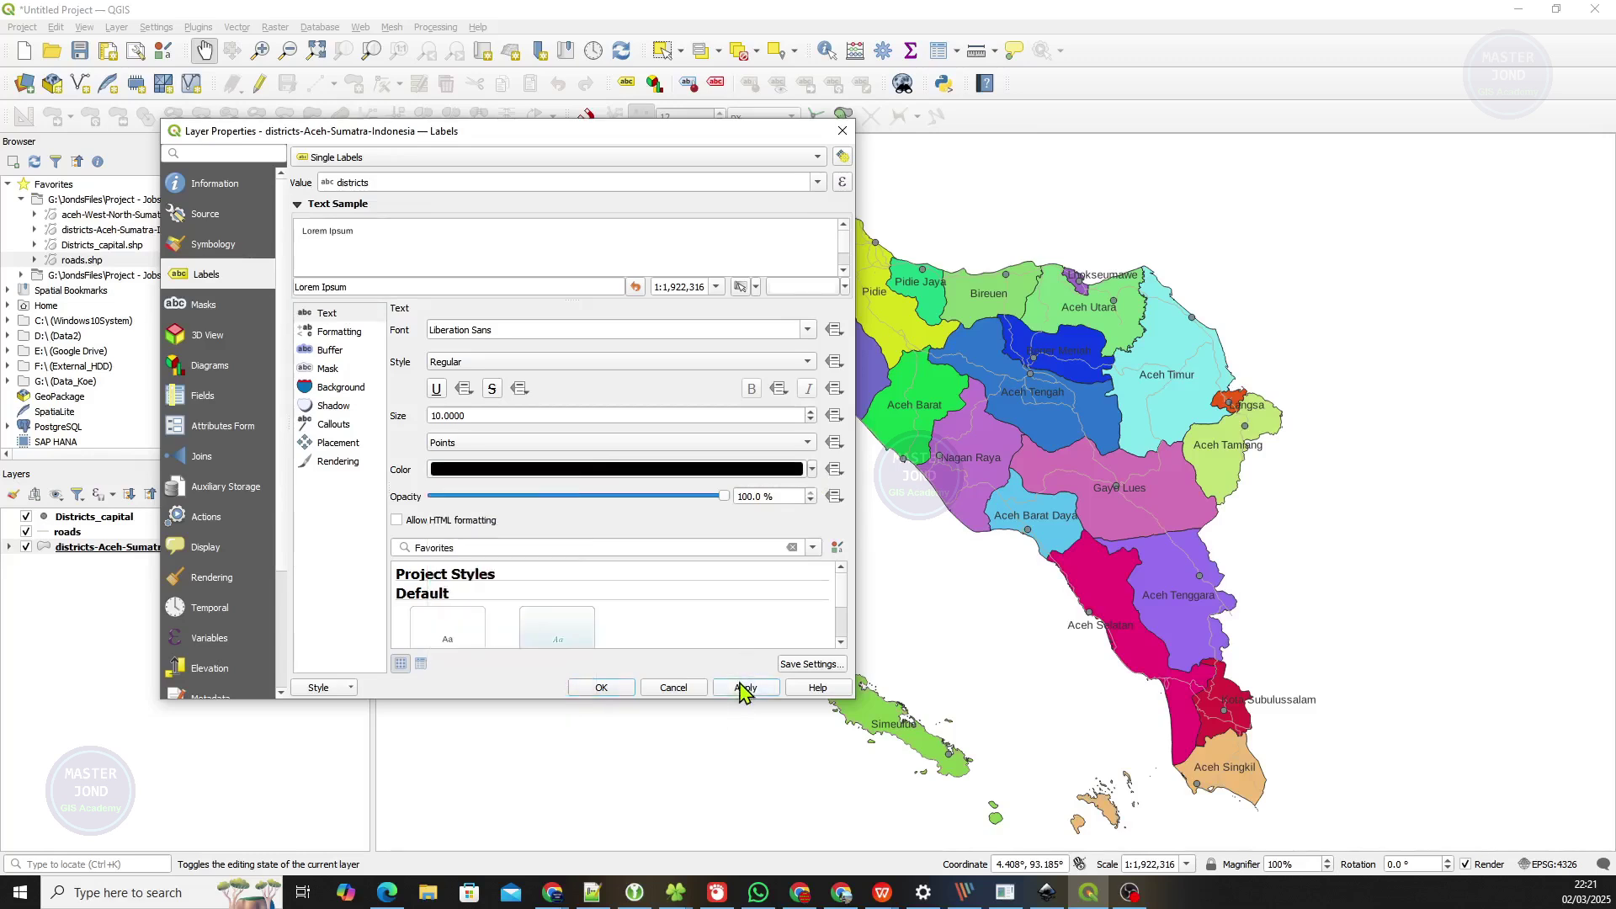
click(744, 688)
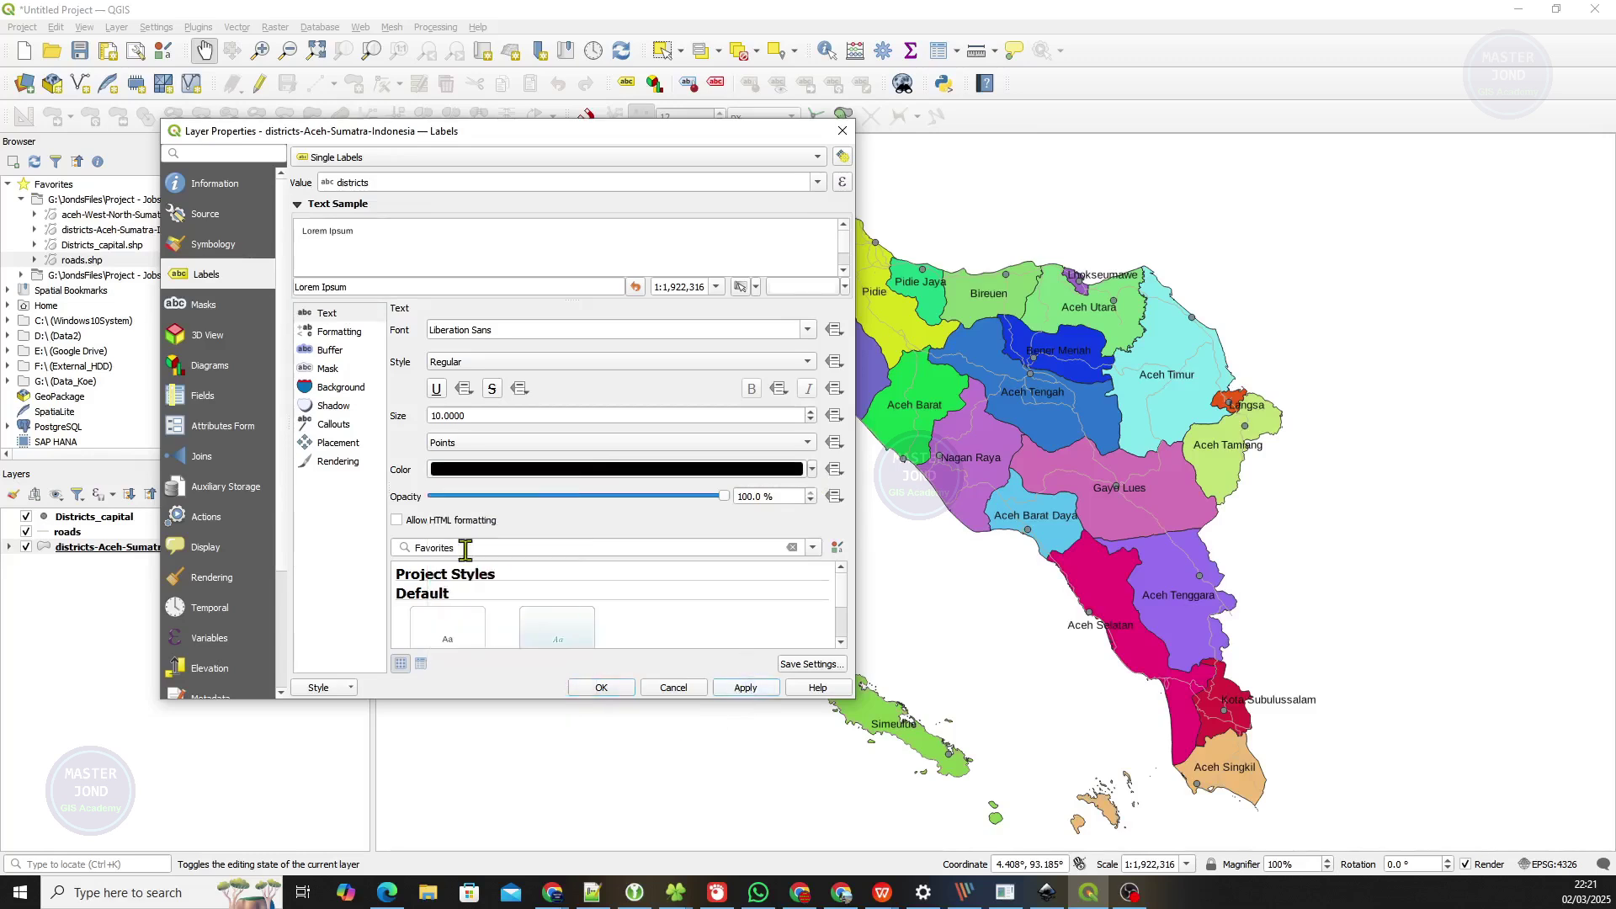
Enable the mask and a 1 mm text buffer for the district labels and apply them to the map.
click(327, 370)
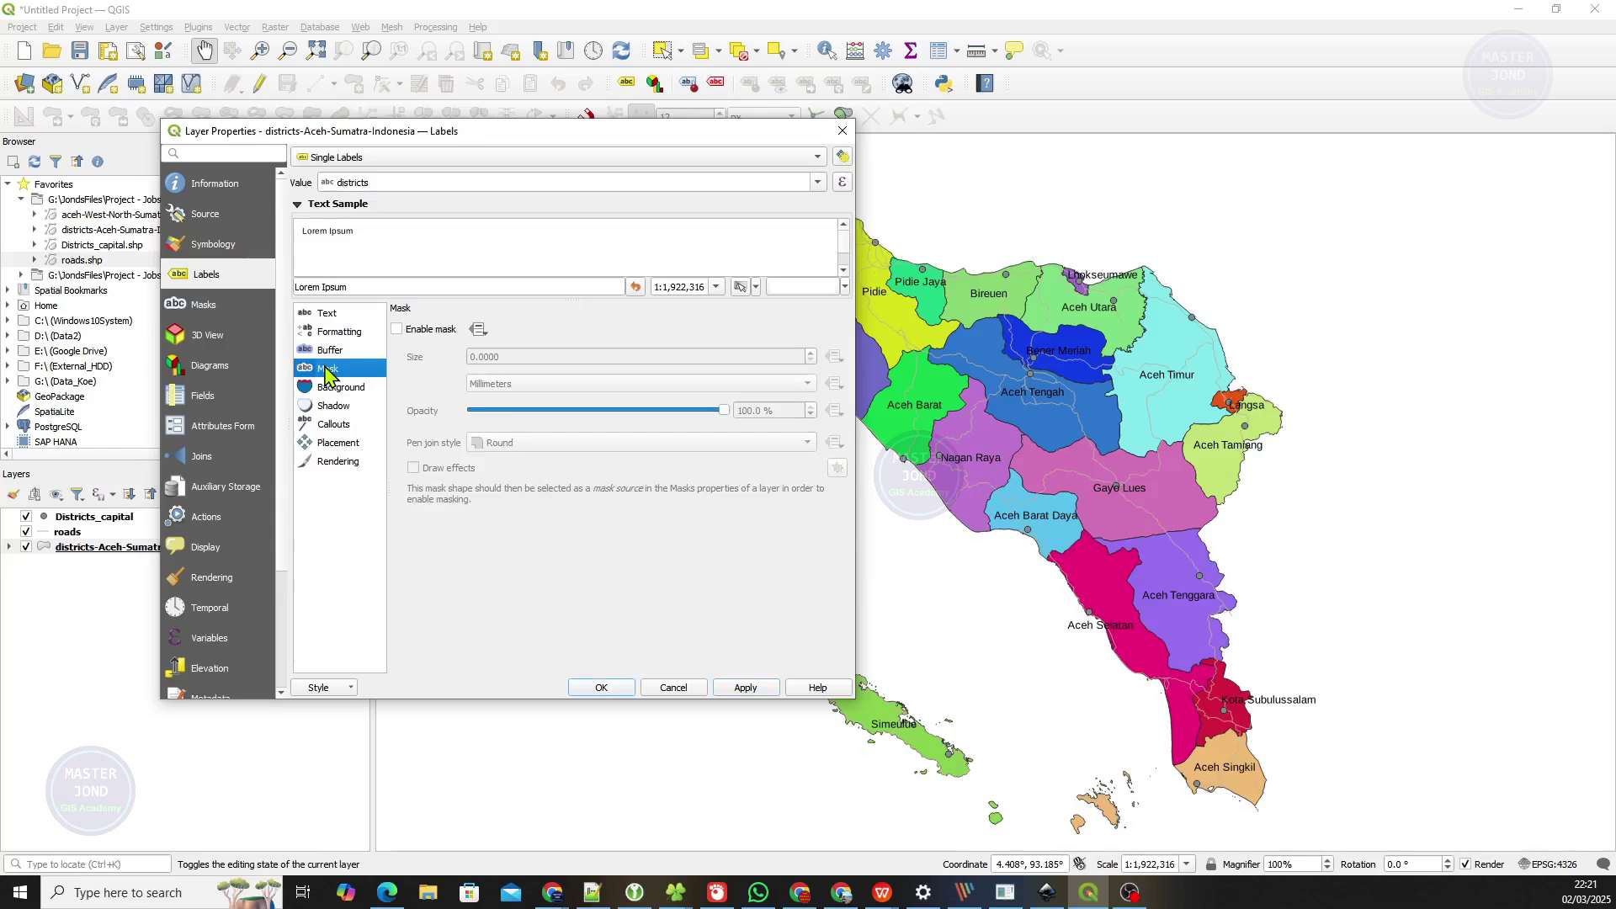
click(397, 330)
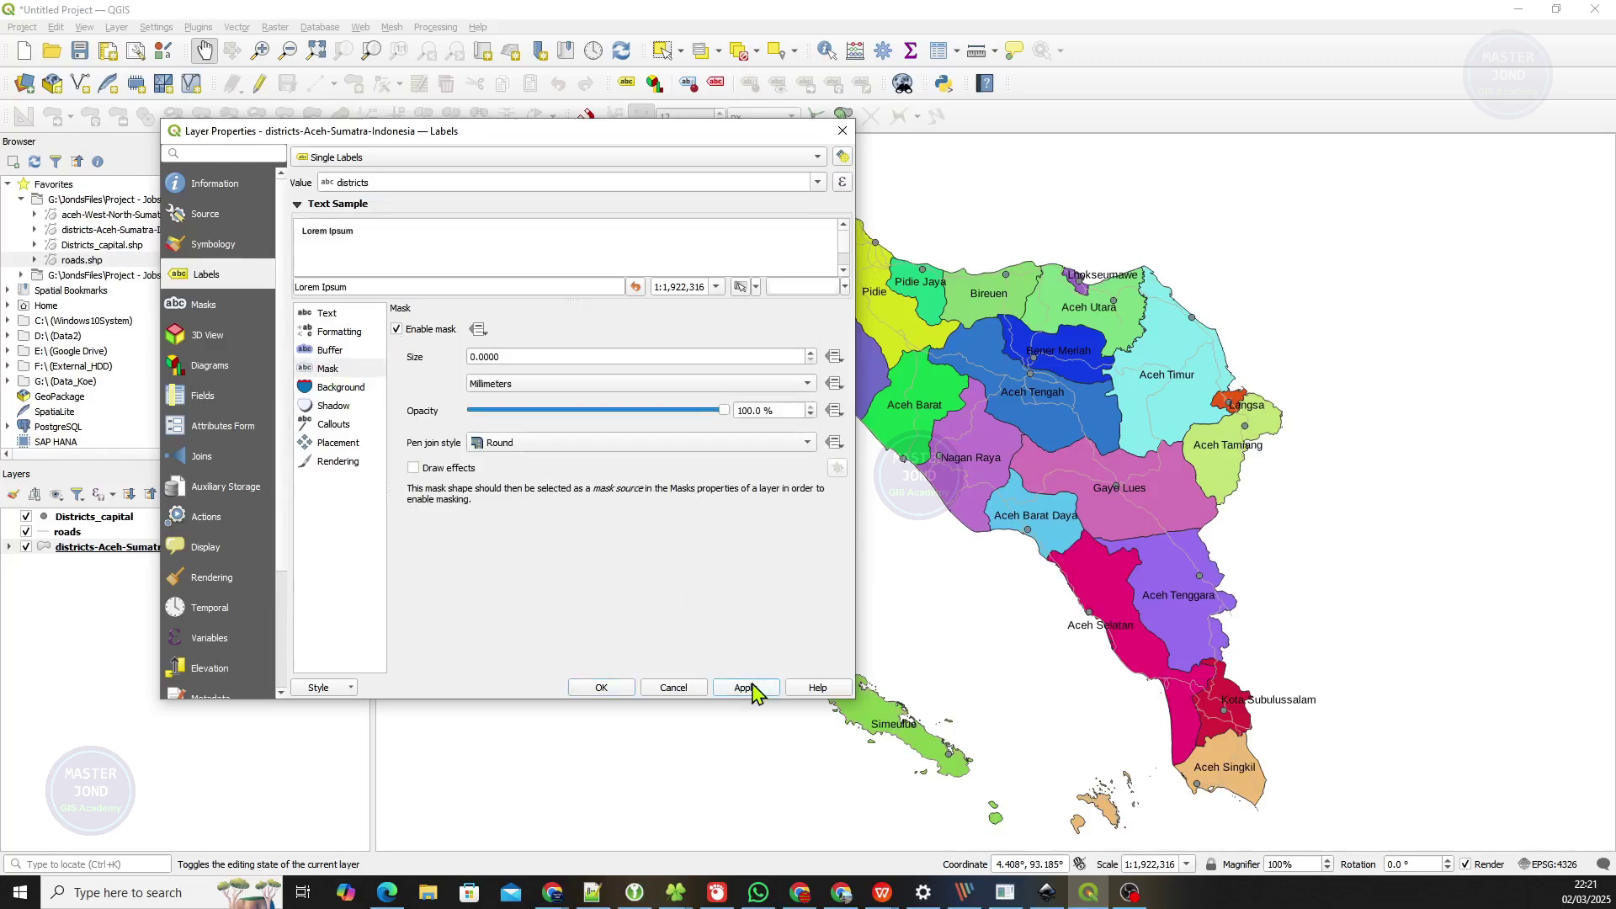
click(332, 352)
click(397, 329)
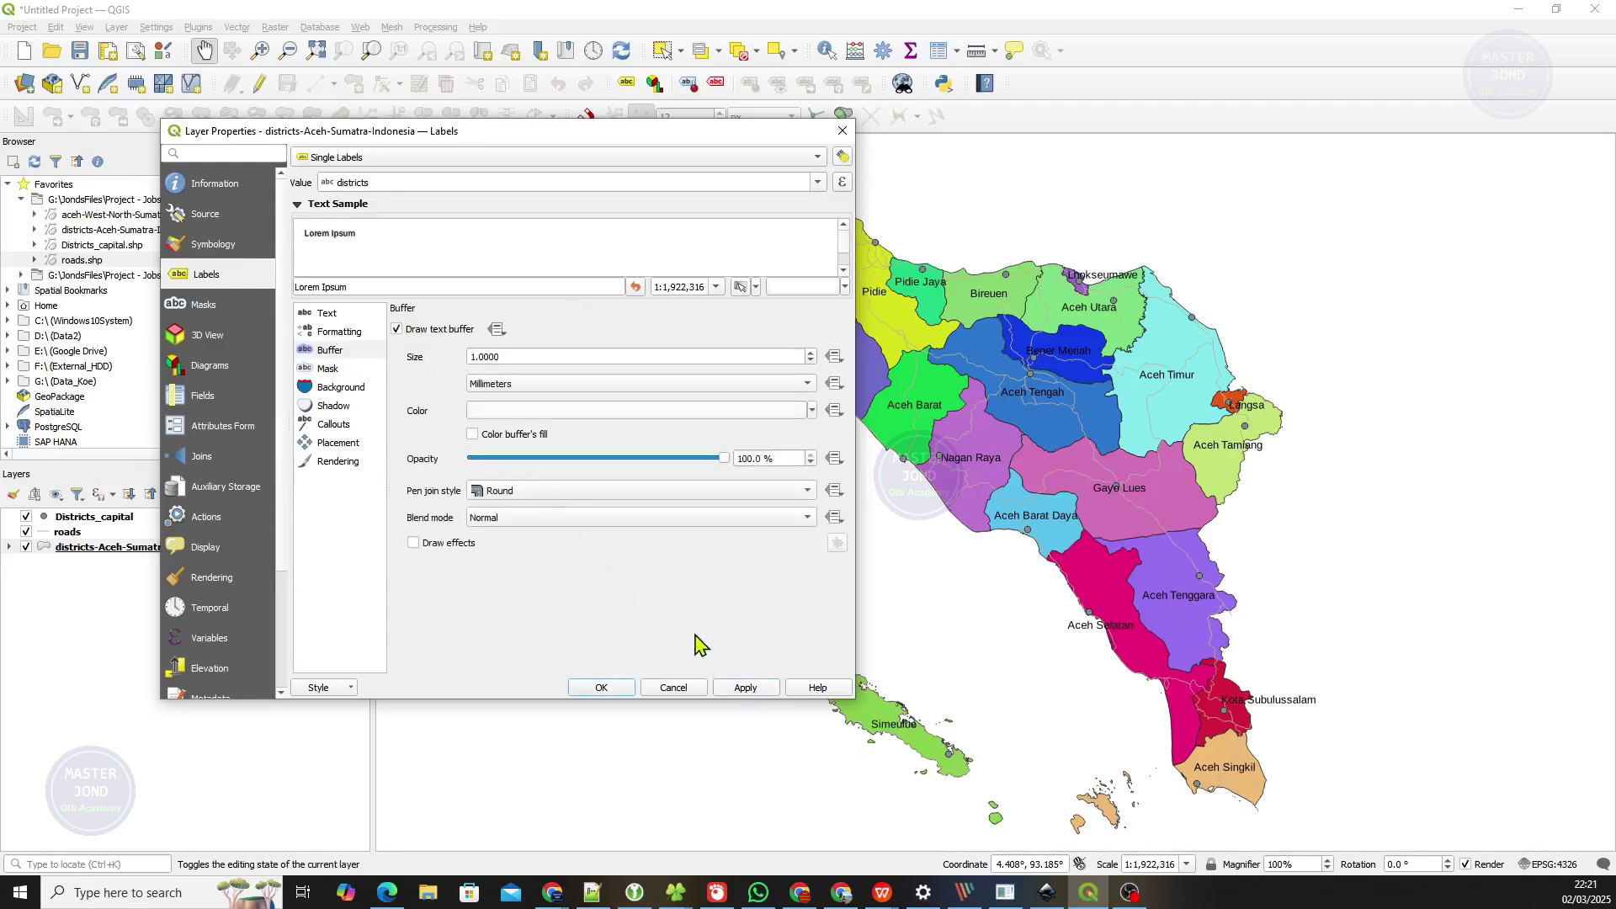
click(744, 688)
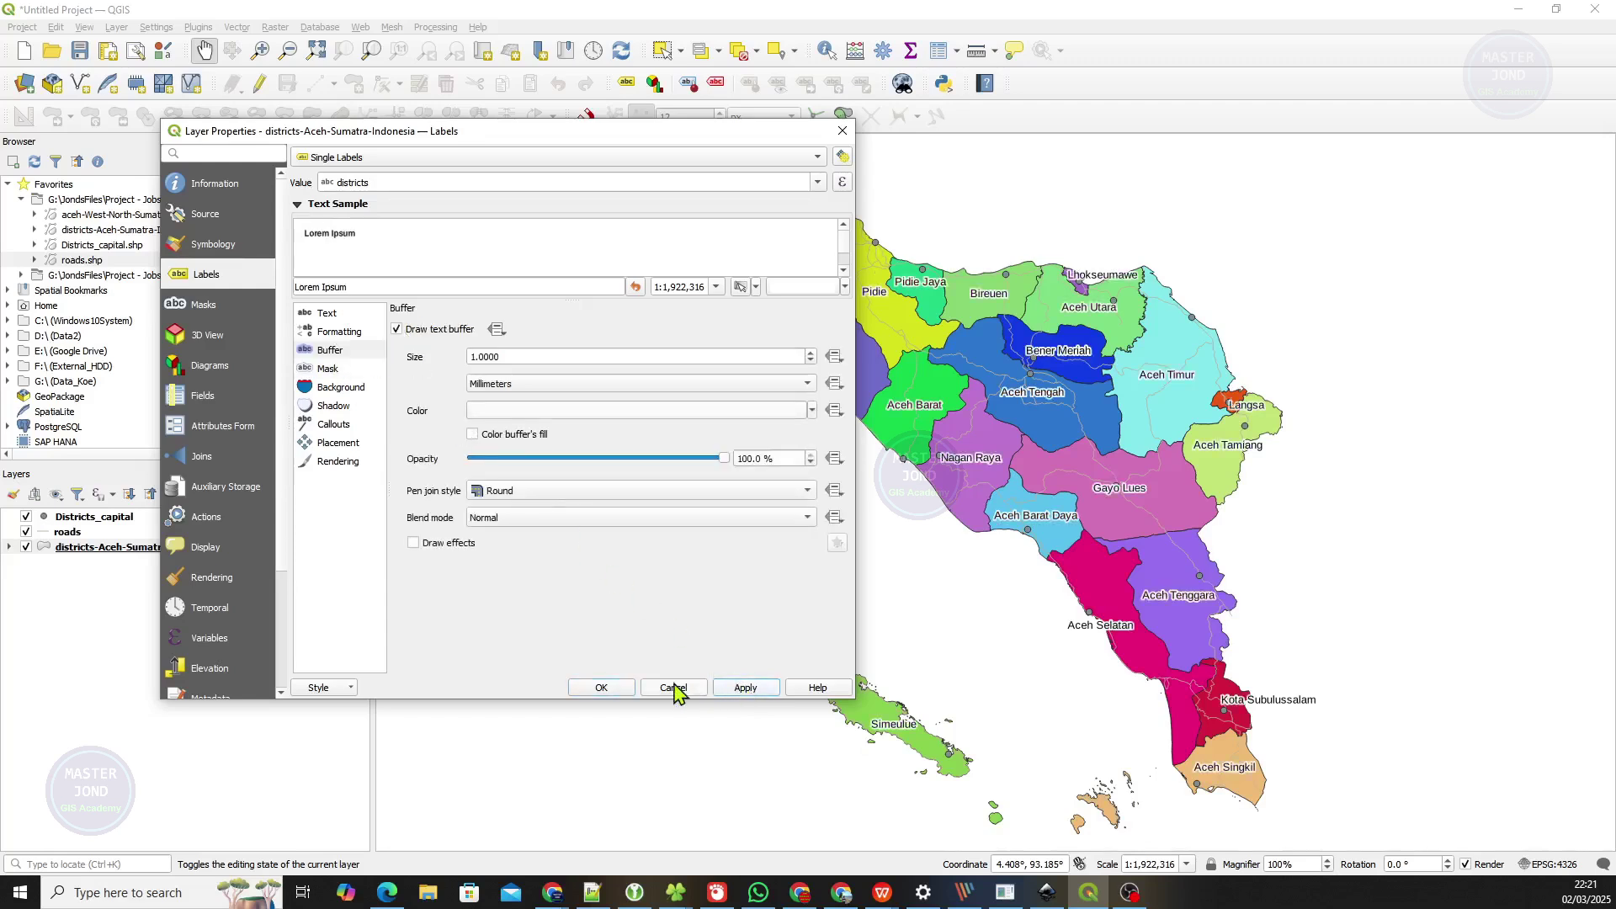
click(603, 688)
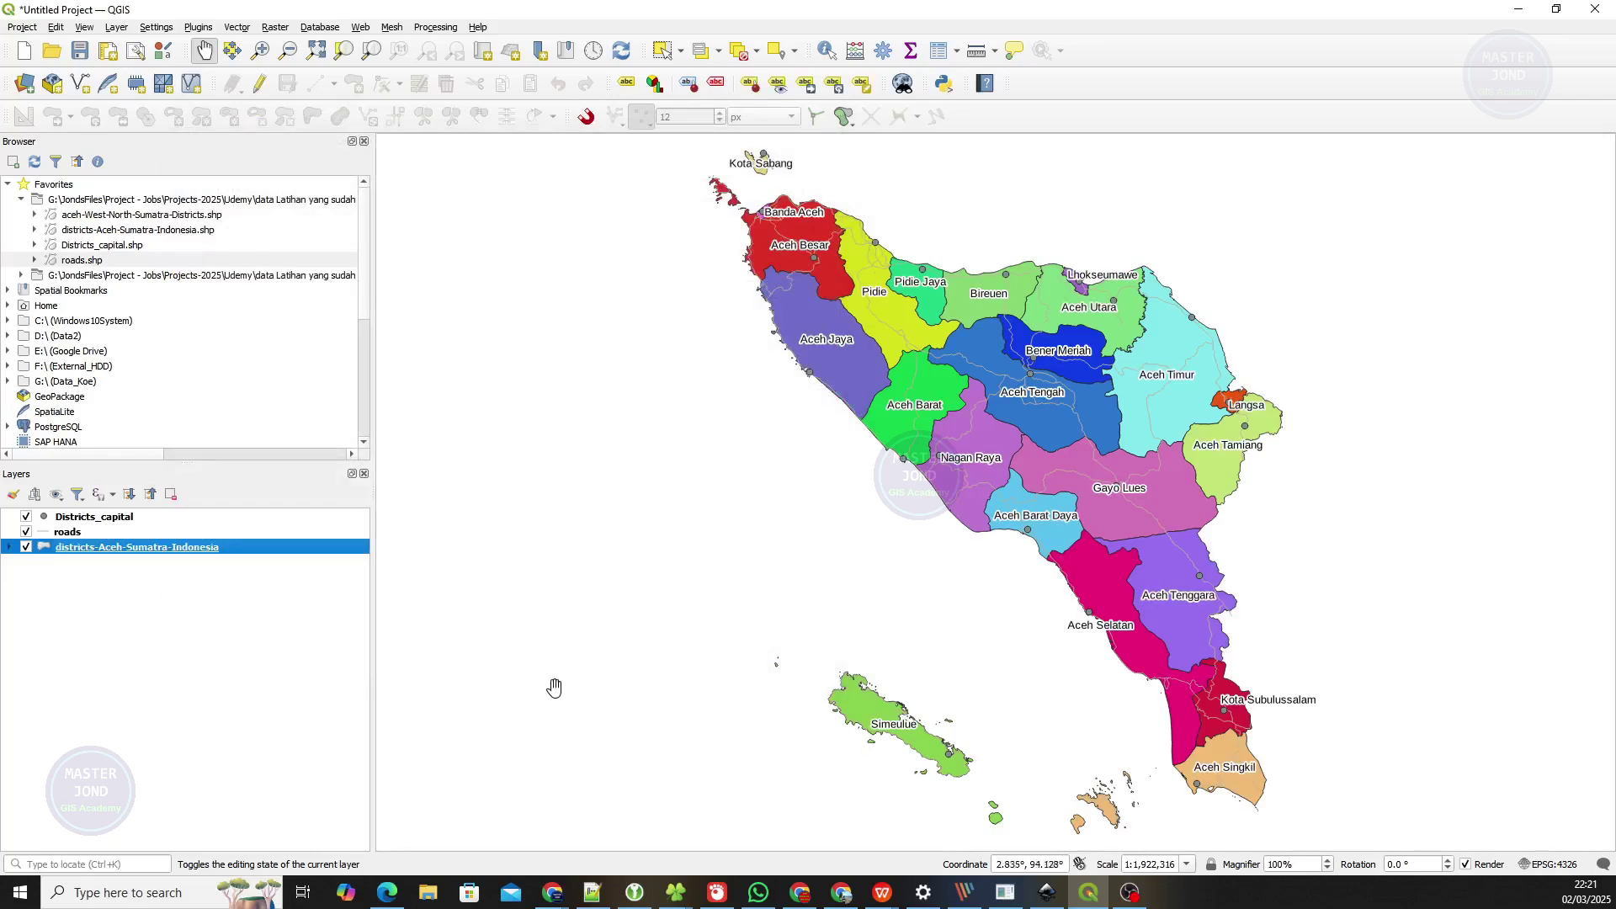
Set the color of the roads layer's Simple Line symbol to red.
click(44, 535)
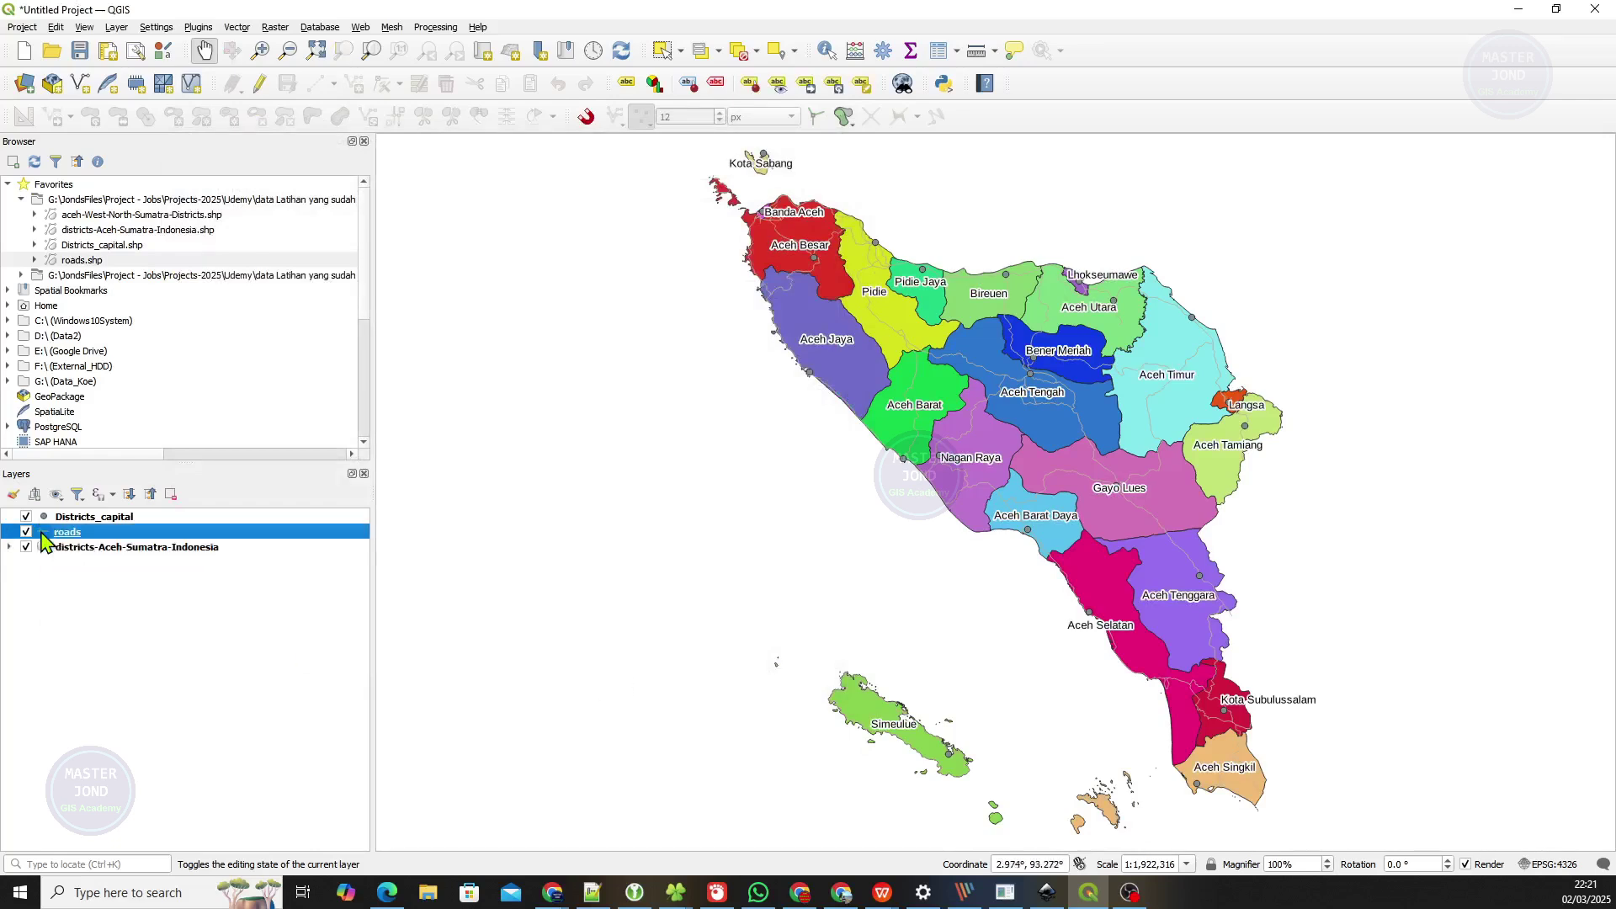
click(14, 496)
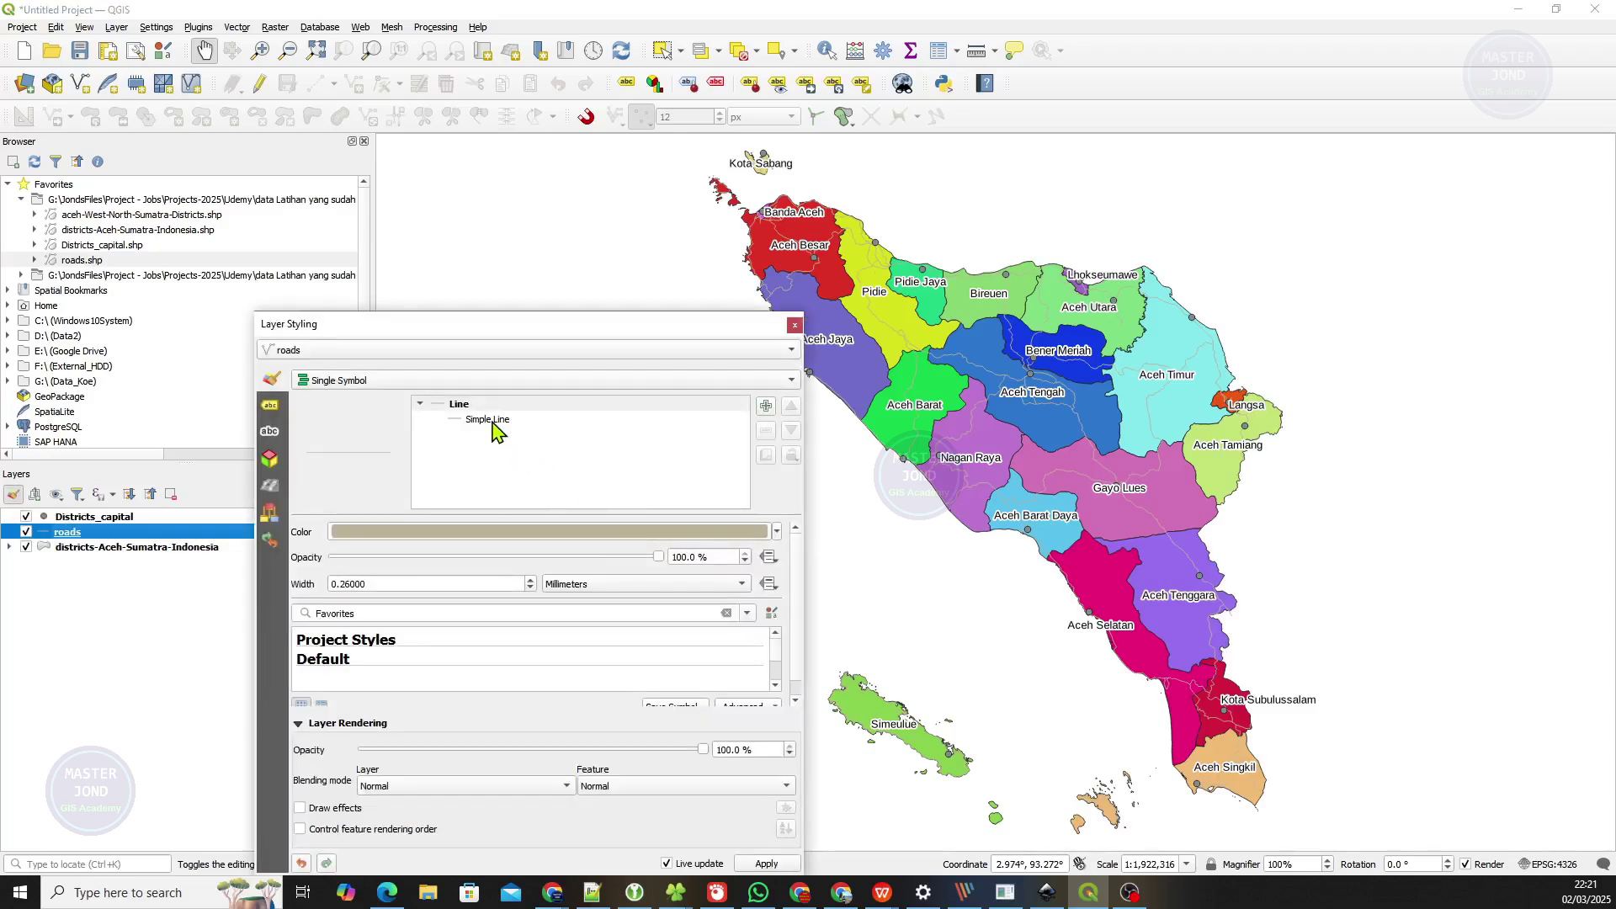
click(495, 423)
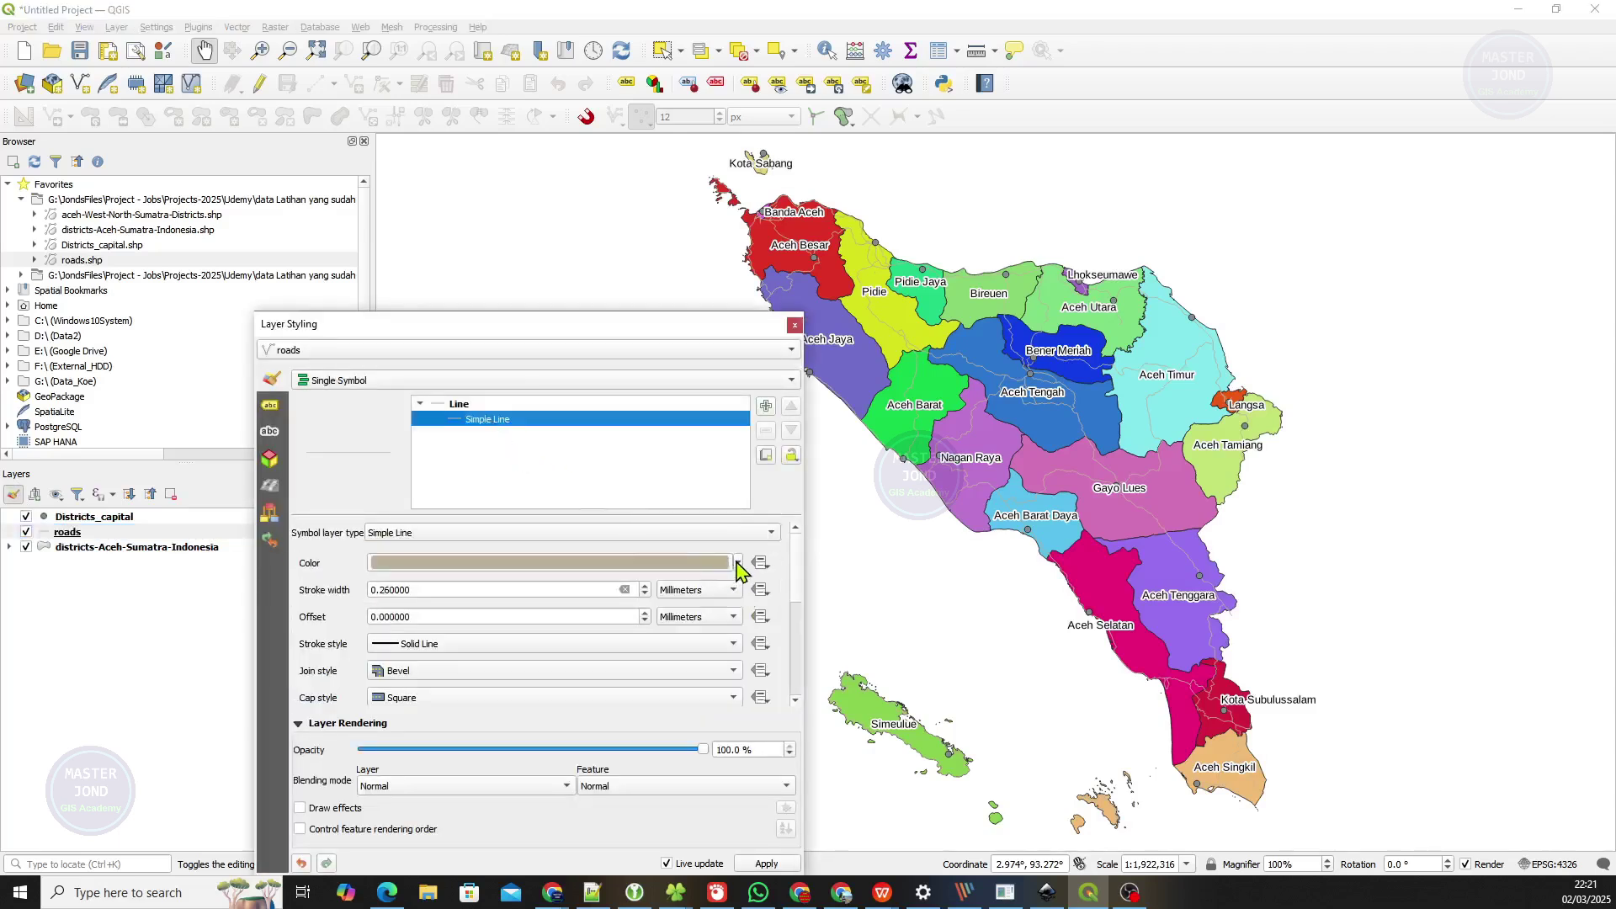
click(737, 563)
click(402, 423)
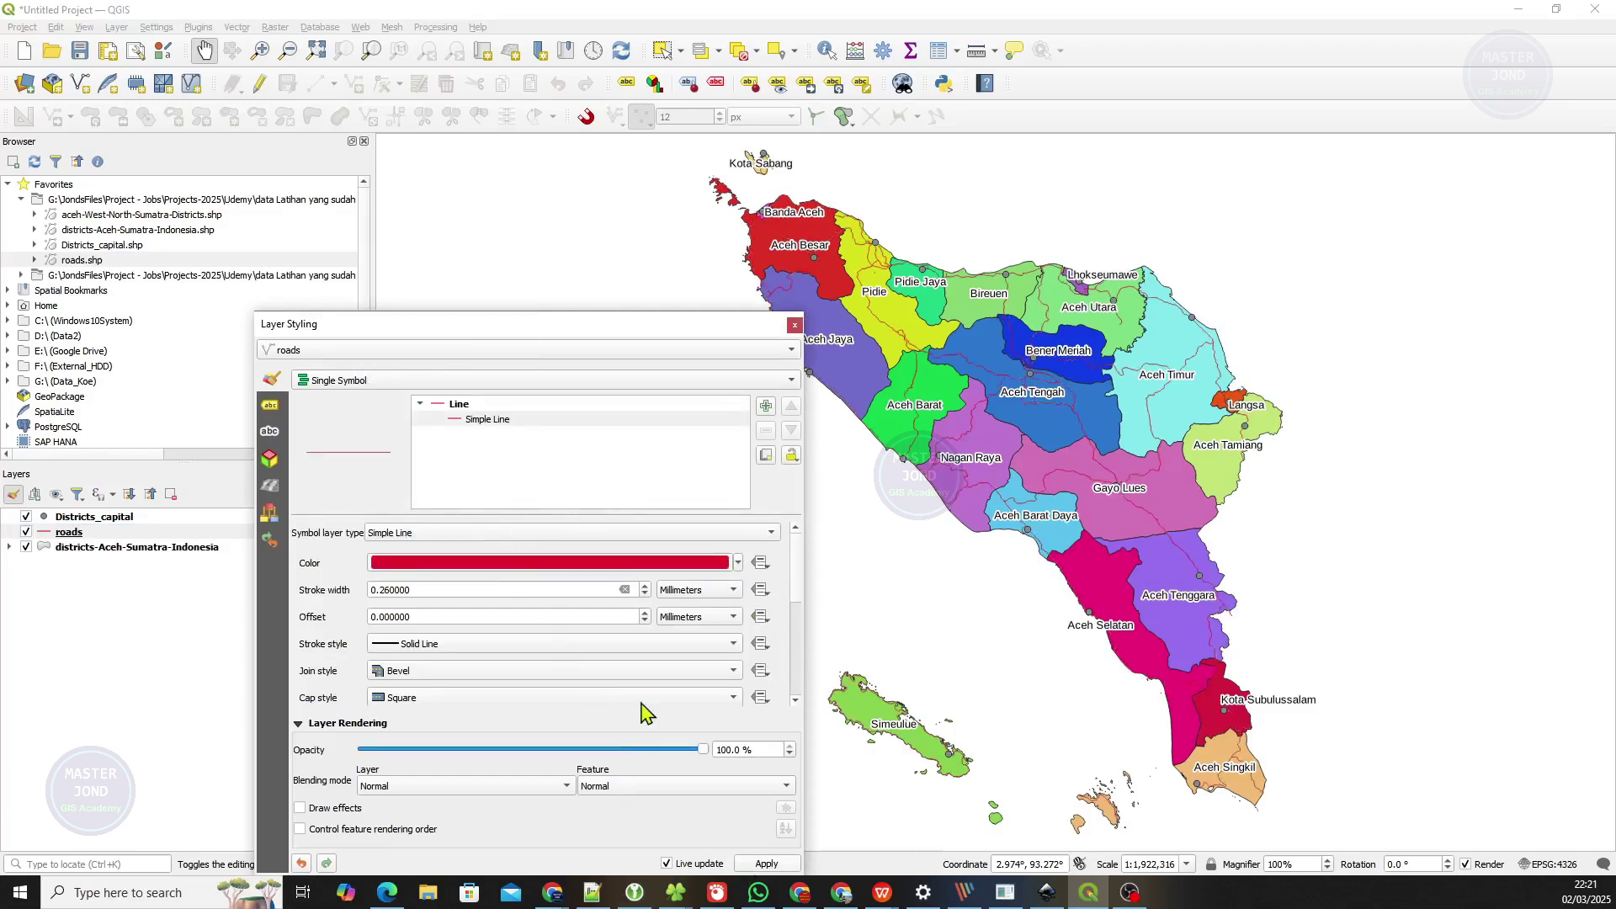
Reposition the floating Layer Styling panel over the map and resize it to show the symbol settings.
drag(620, 334, 446, 174)
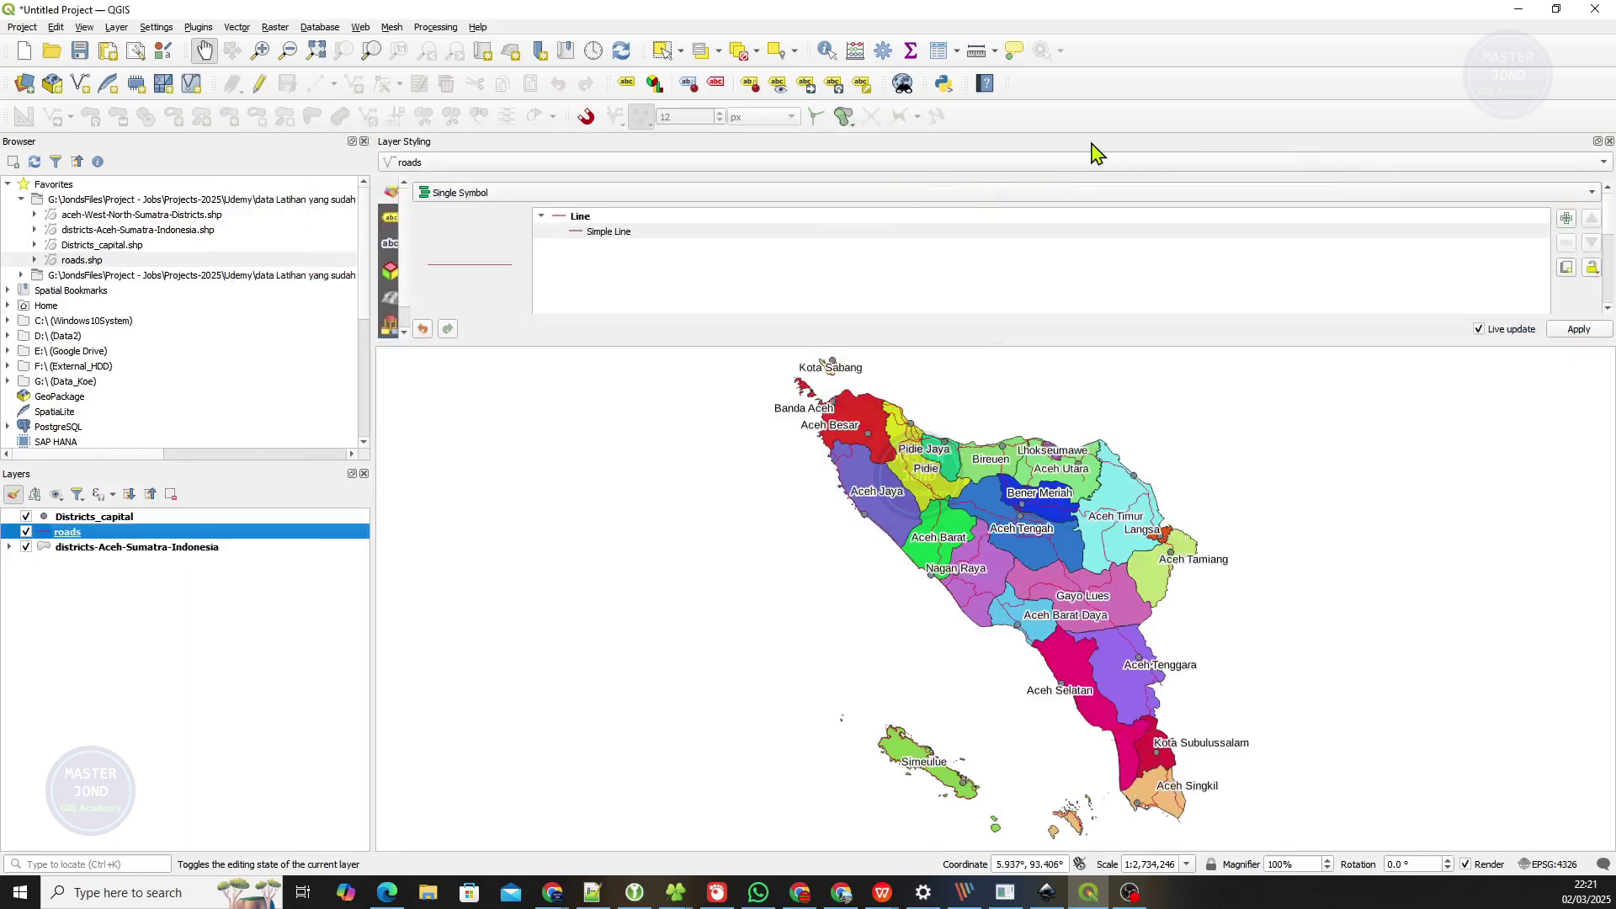
drag(1084, 143, 1046, 371)
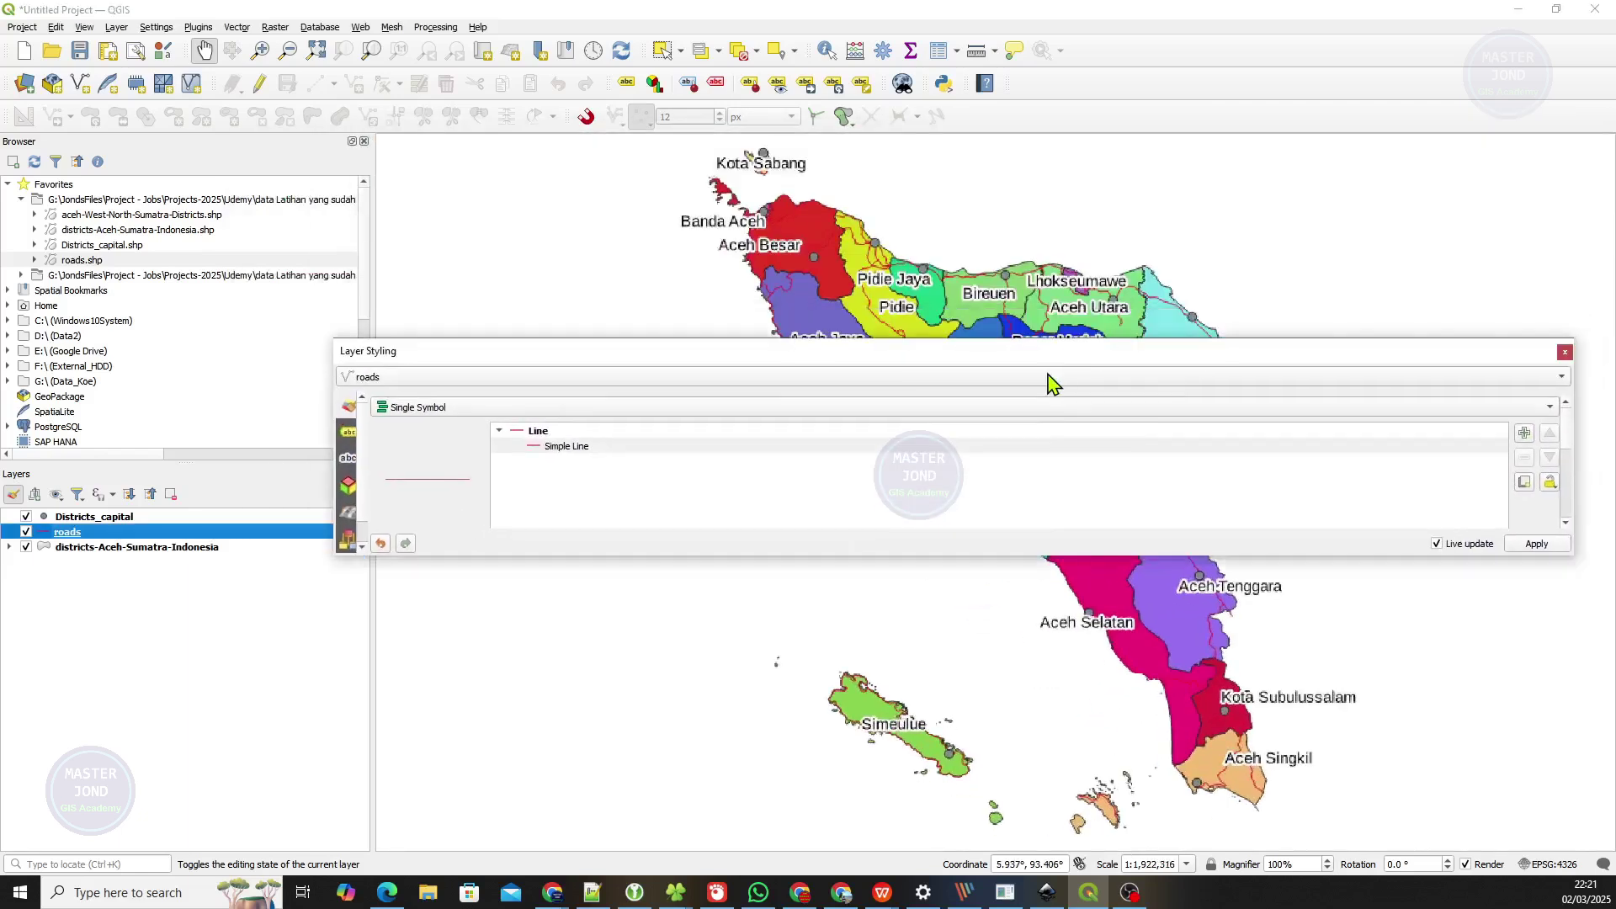
drag(331, 431, 908, 431)
drag(1001, 362, 572, 214)
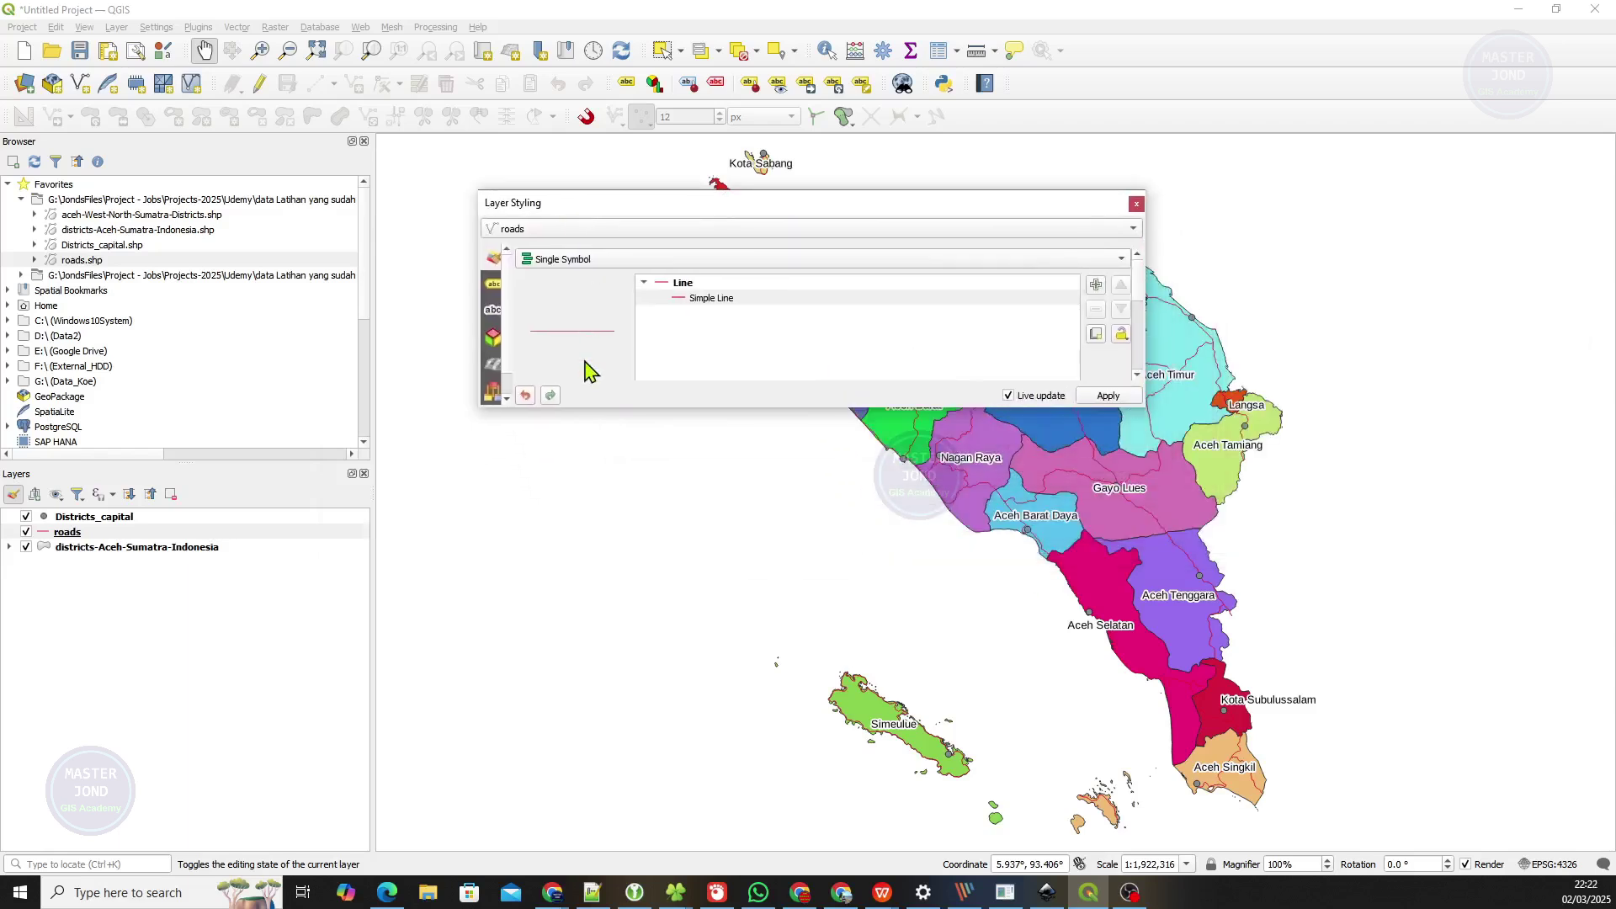
drag(617, 411, 609, 686)
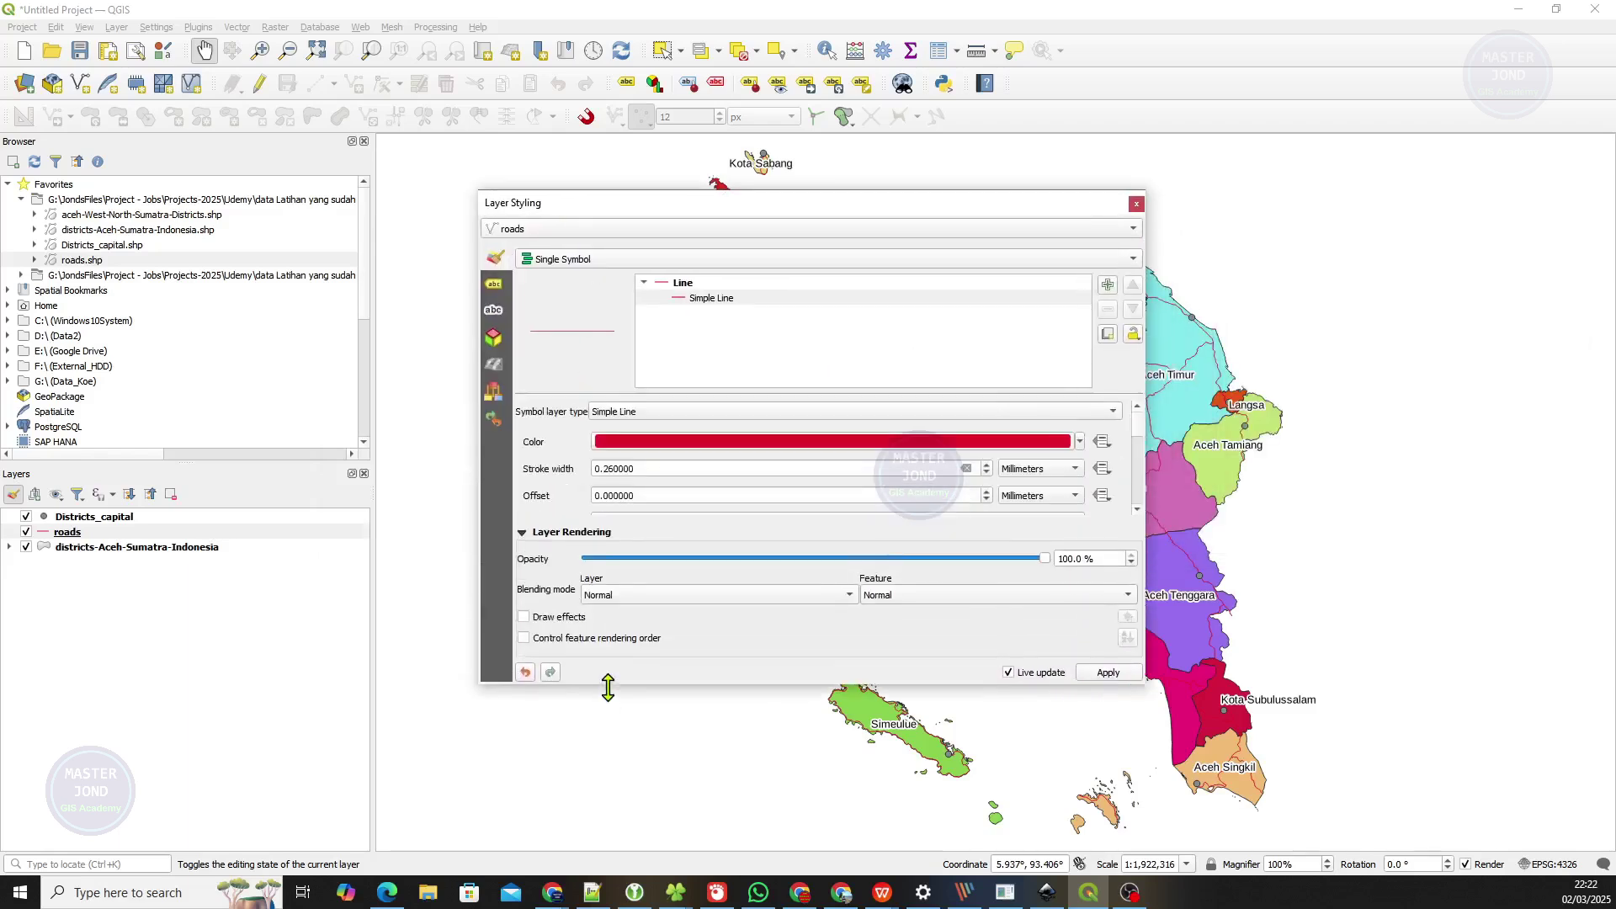
Set the fill color of the Districts_capital layer's Simple Marker to dark blue and close the styling panel.
click(114, 517)
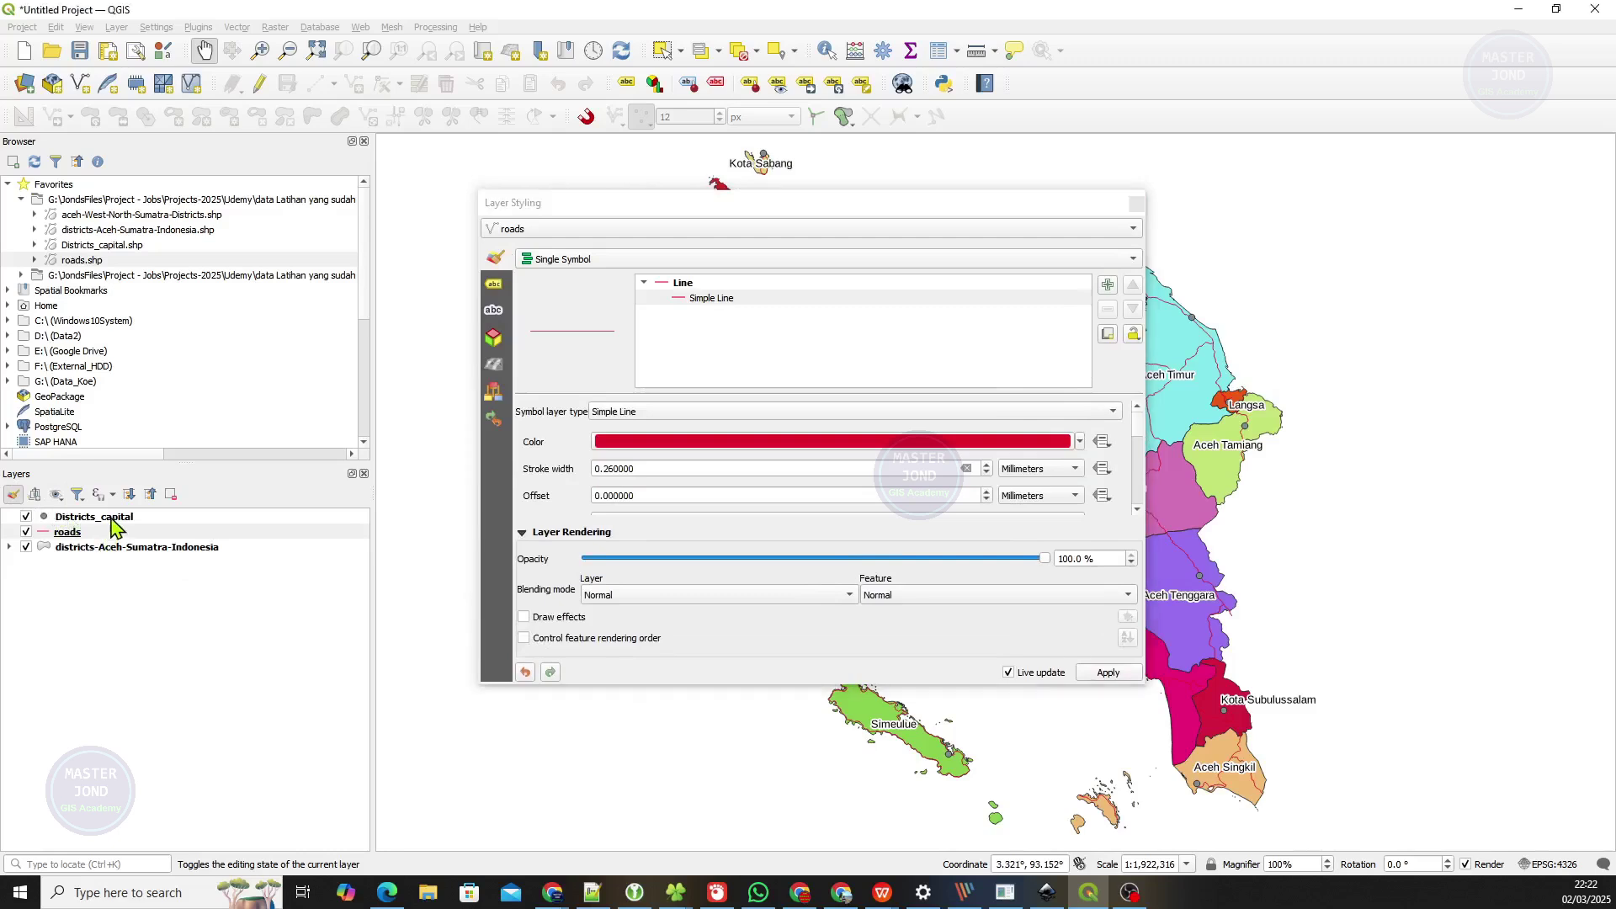
click(747, 297)
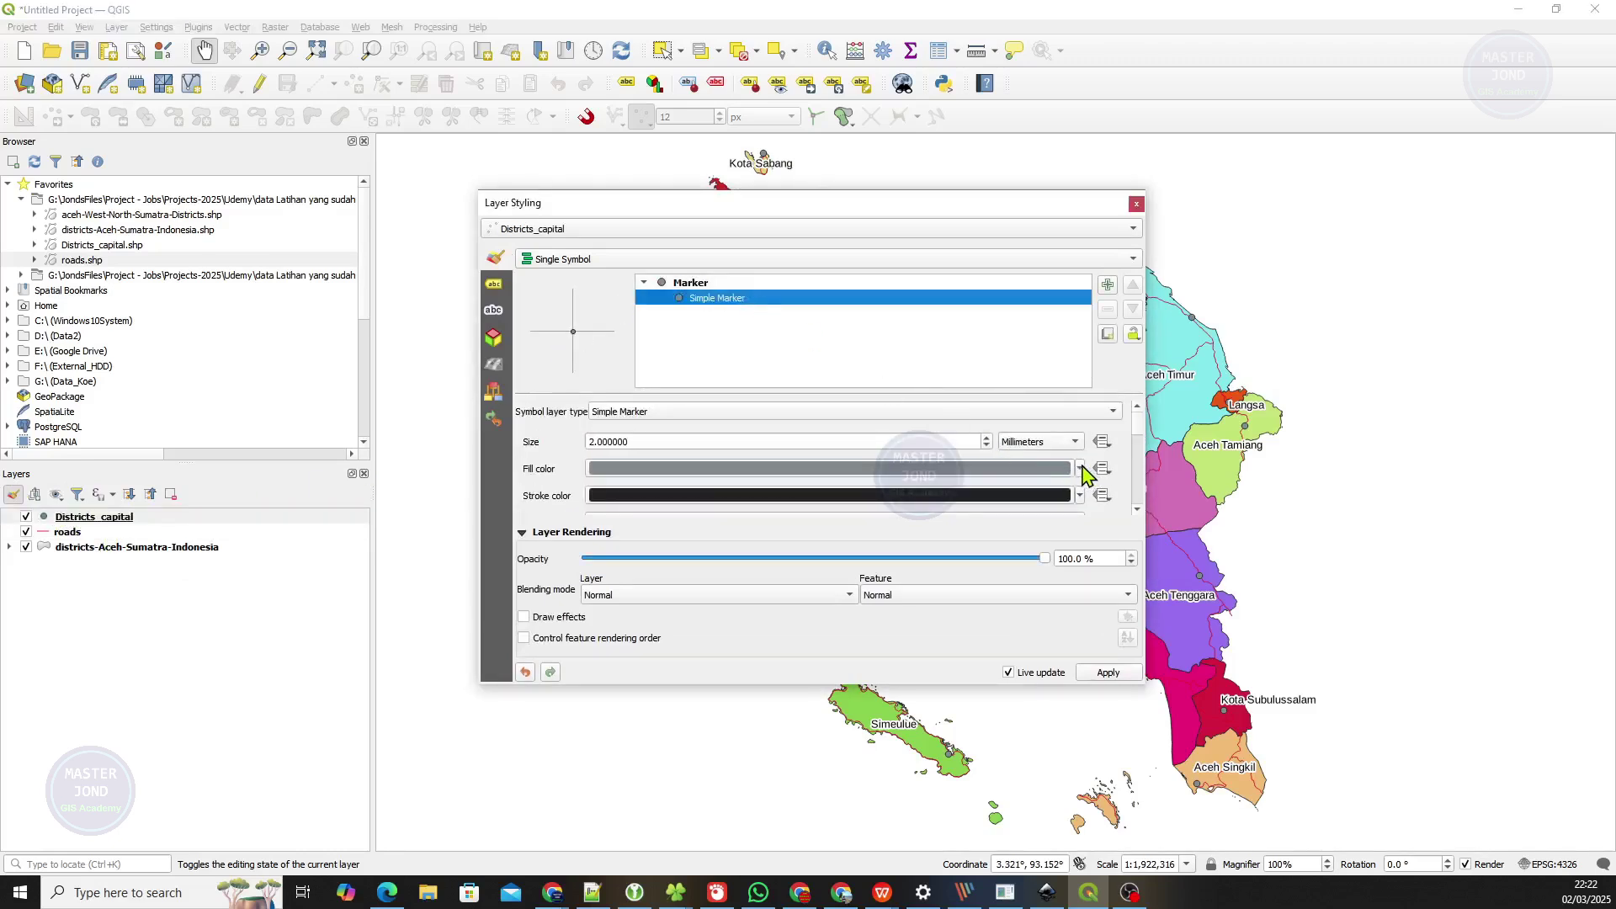
click(1080, 468)
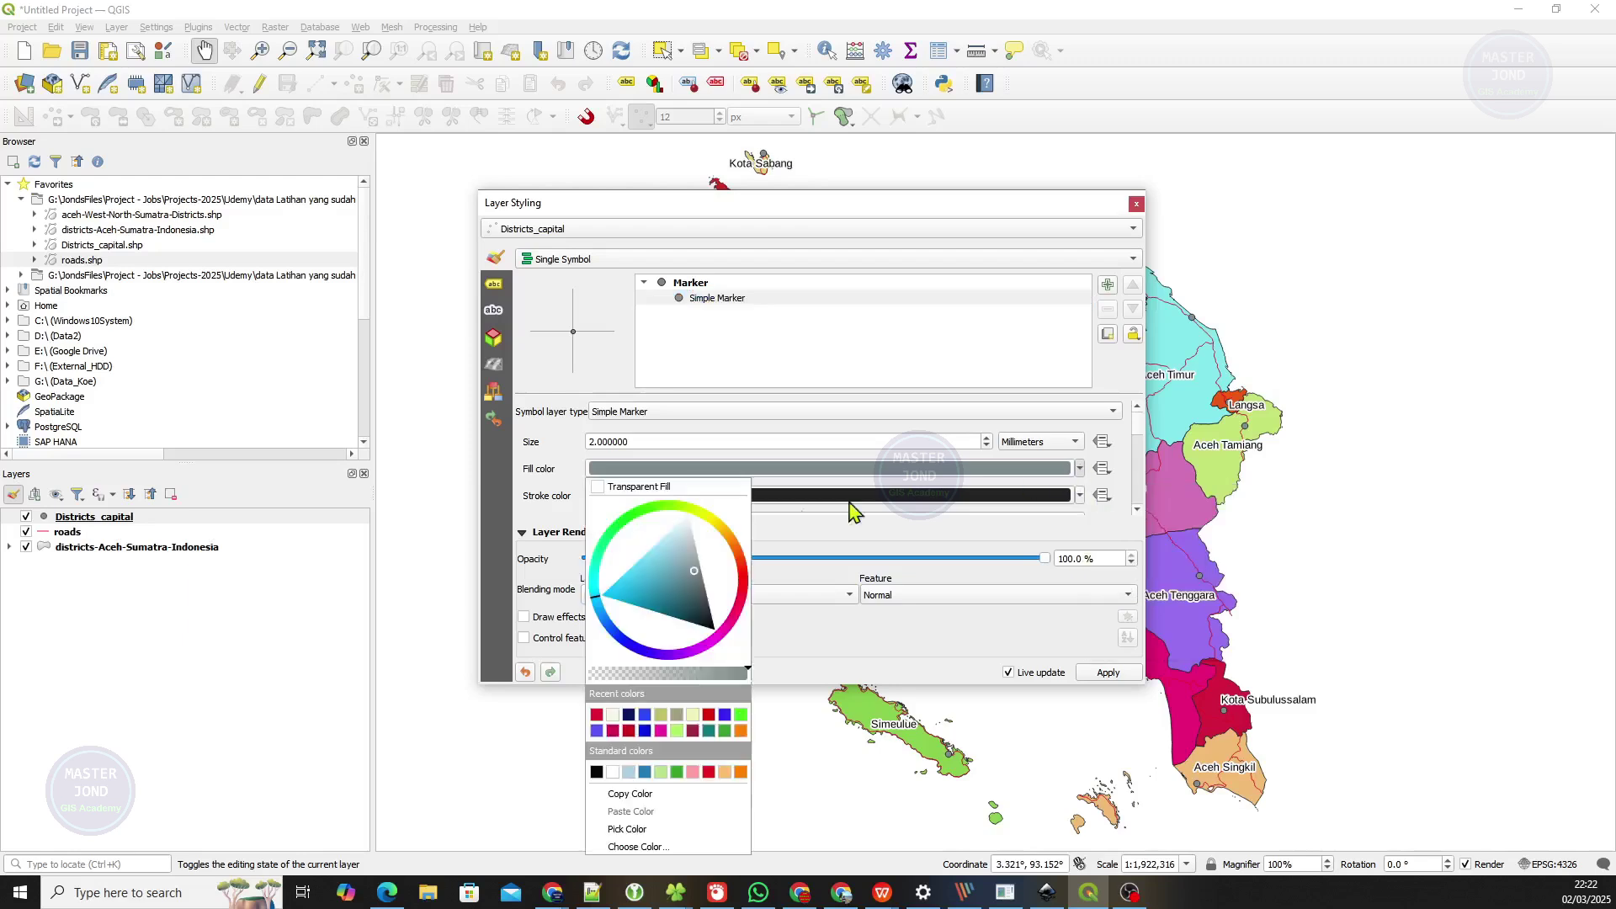
click(629, 716)
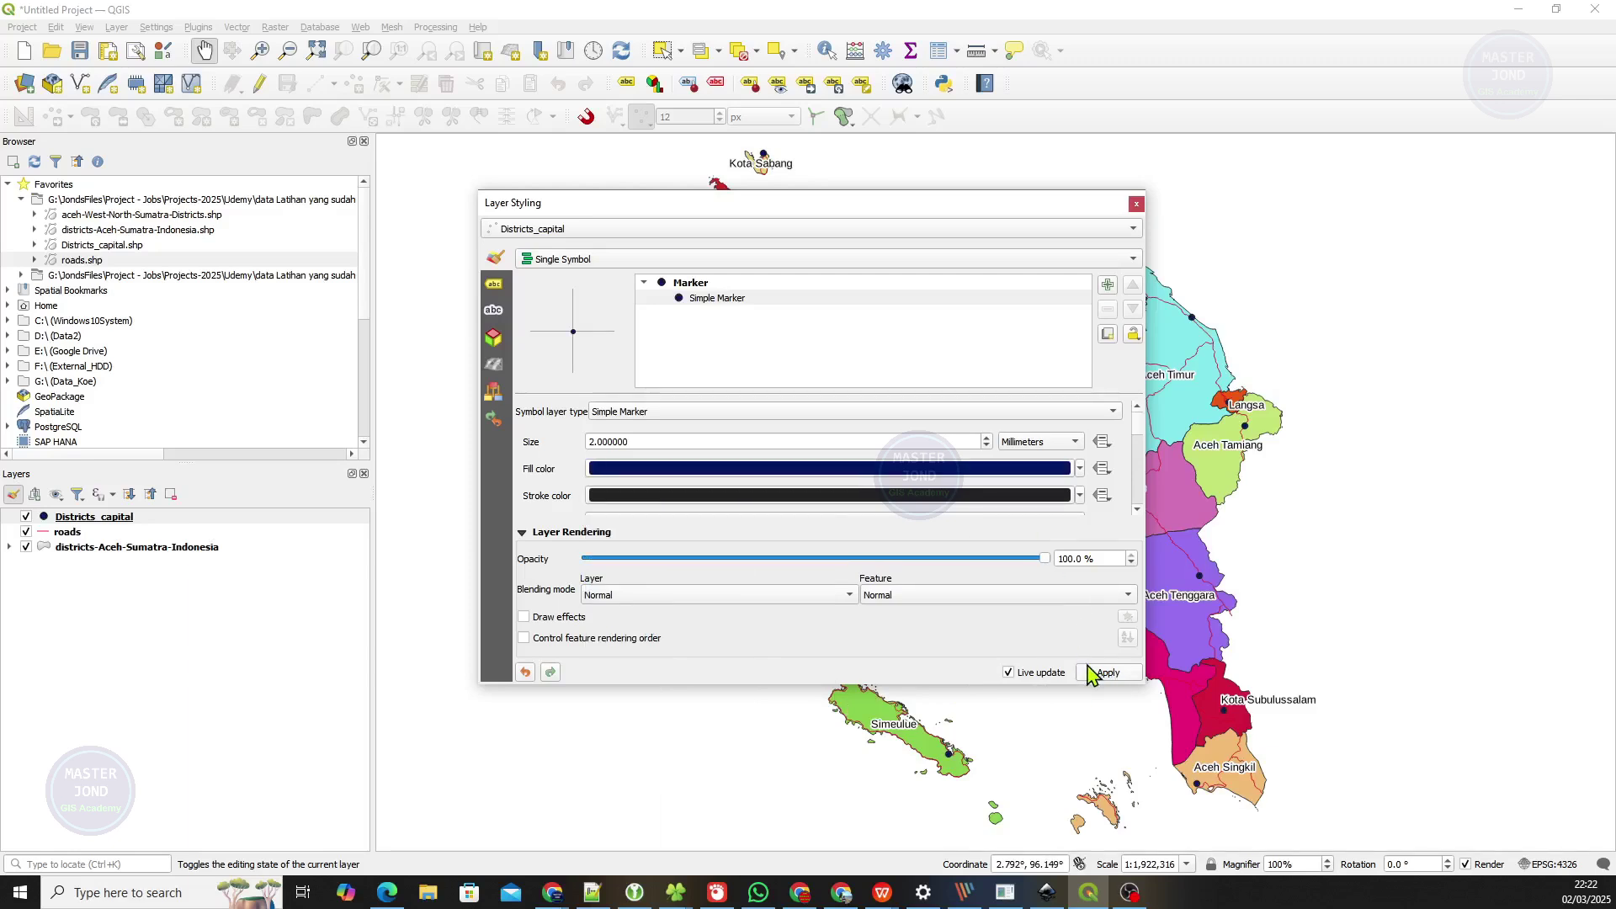
click(1136, 205)
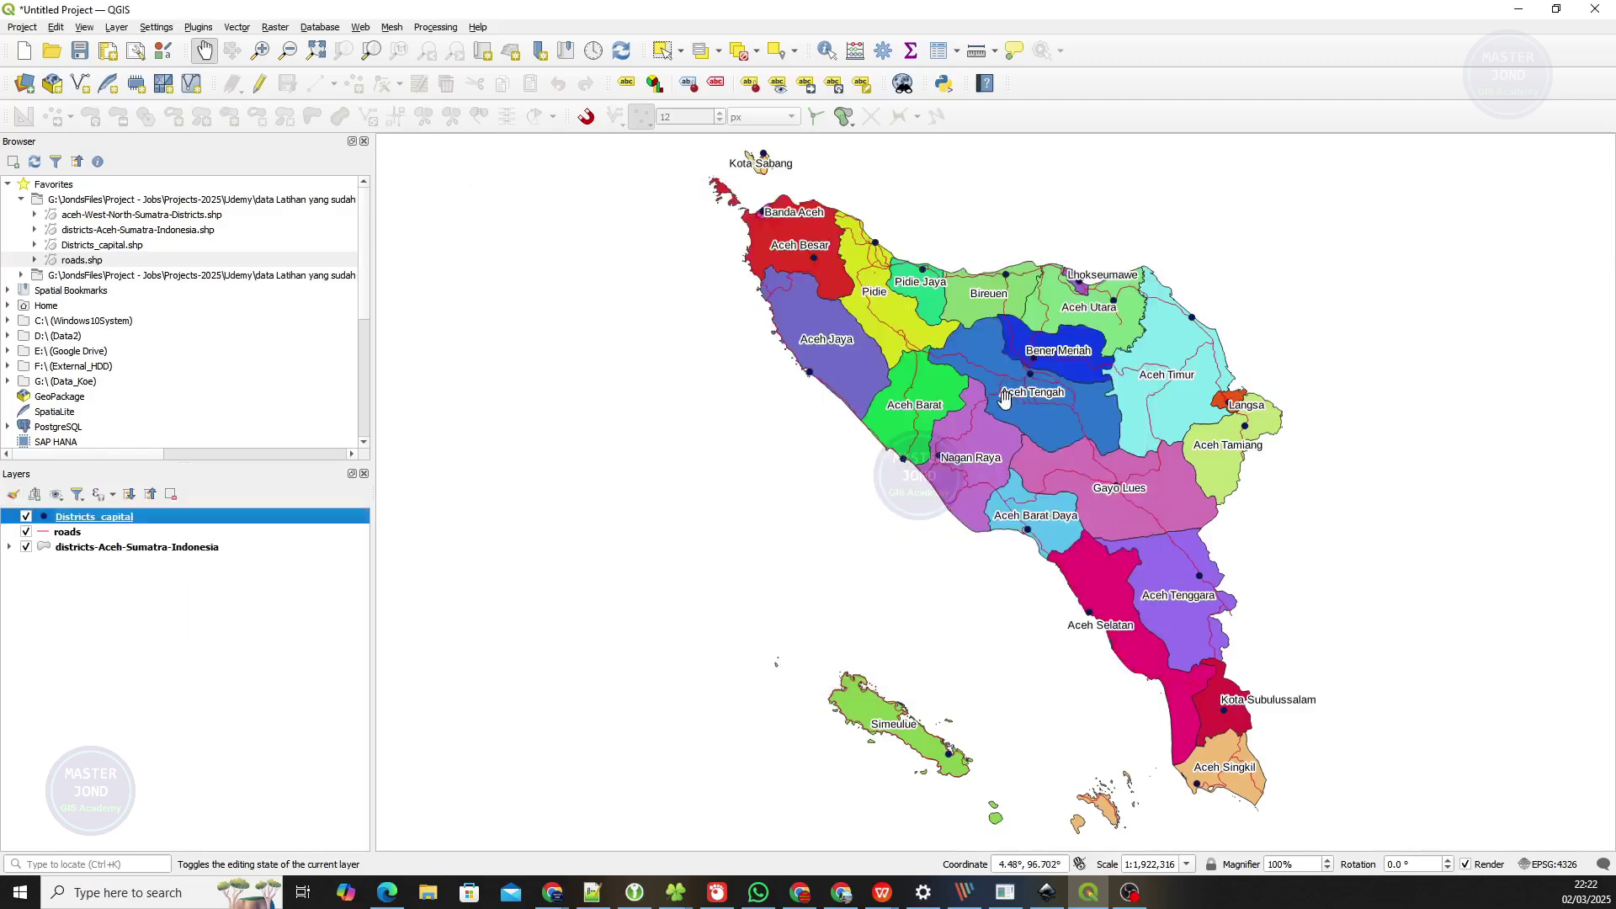
Create a new print layout titled "Aceh Layout" and maximize its window.
drag(1005, 401, 918, 406)
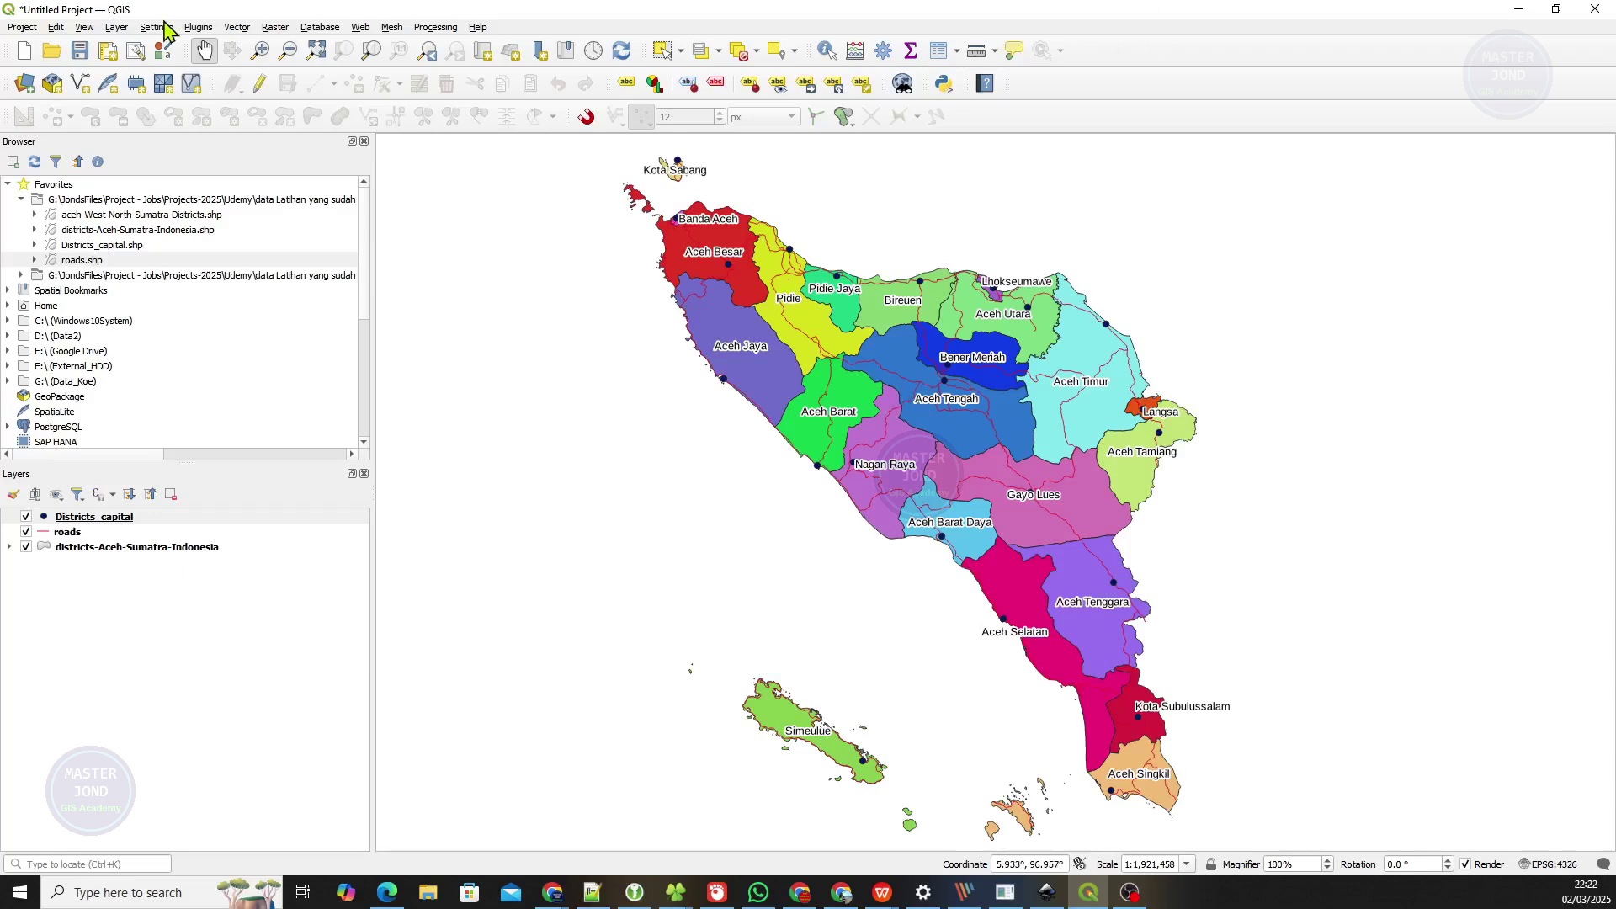
click(23, 27)
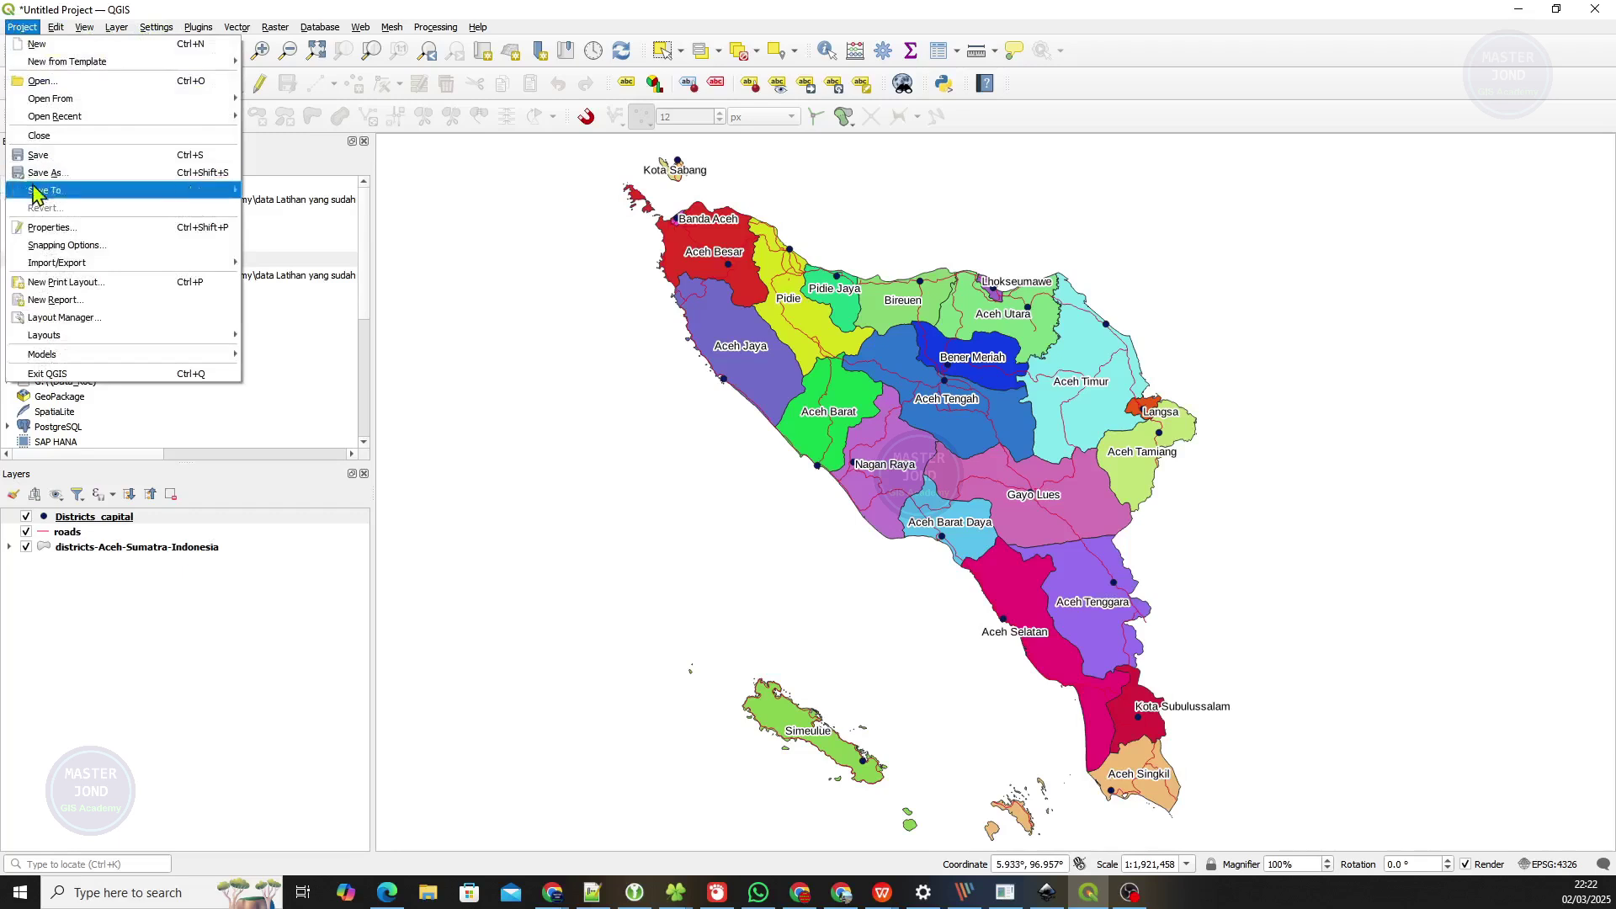
click(81, 284)
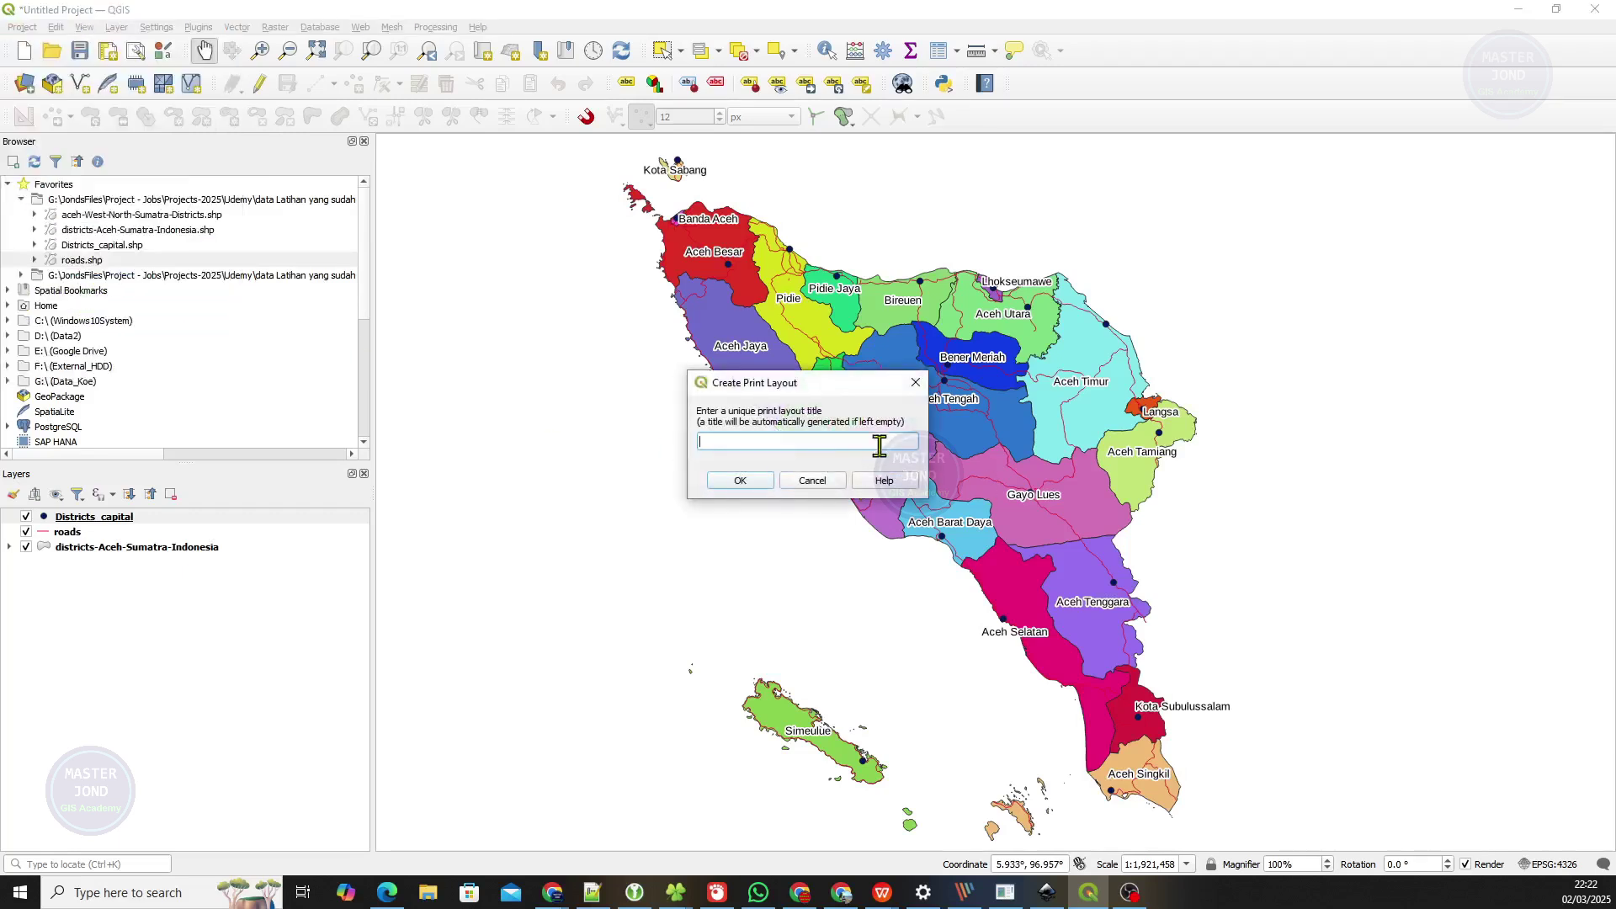
text(Aceh Layout)
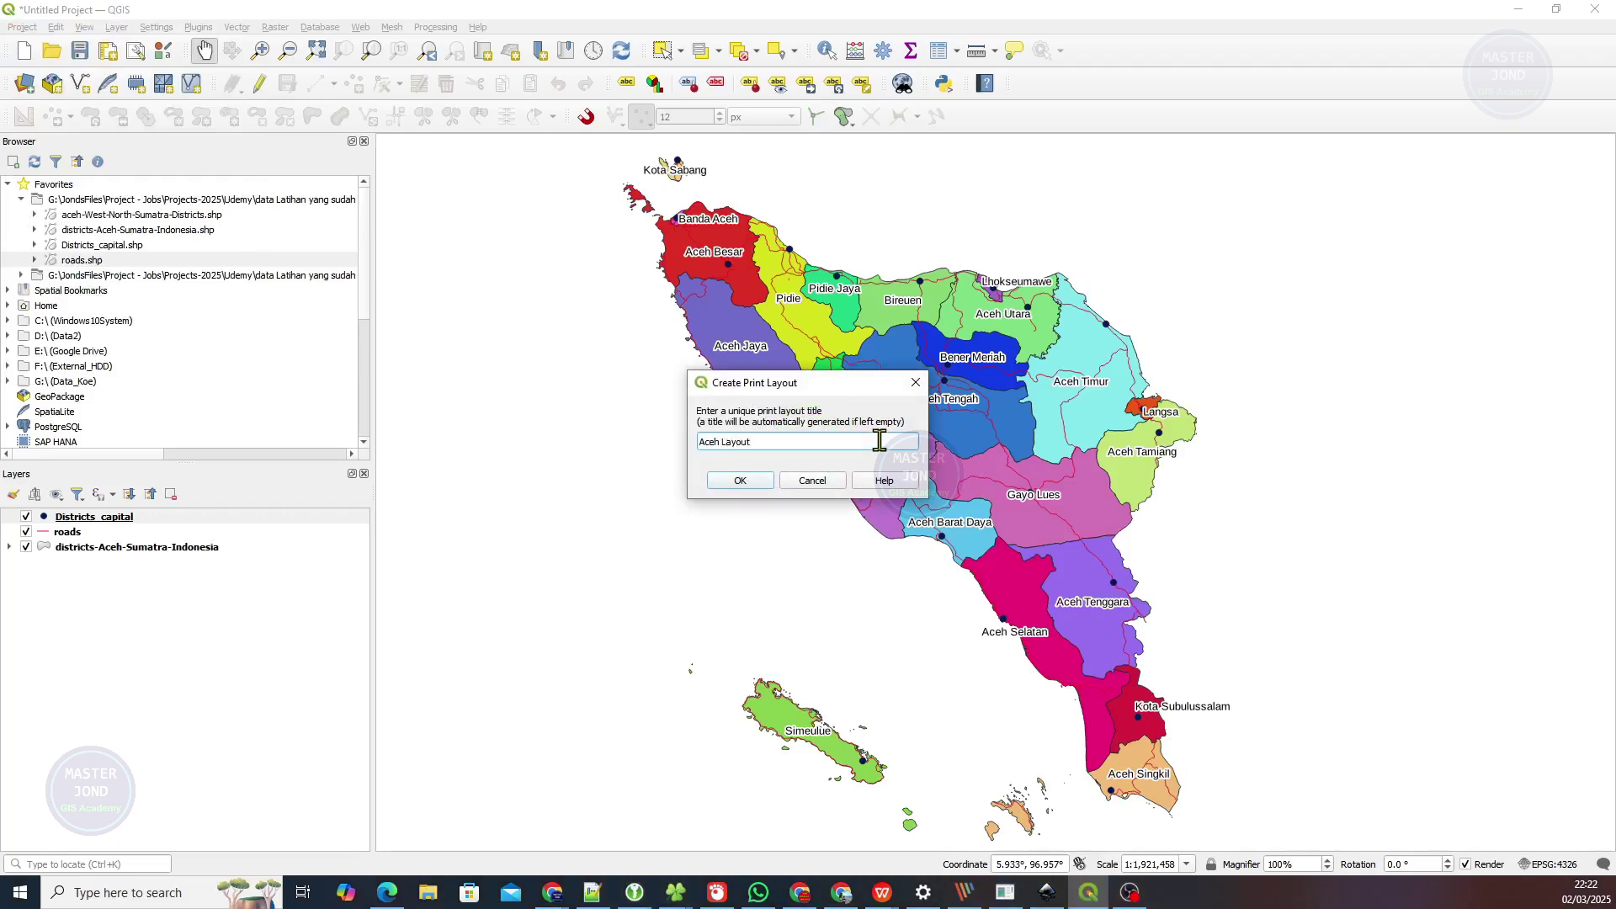
click(763, 482)
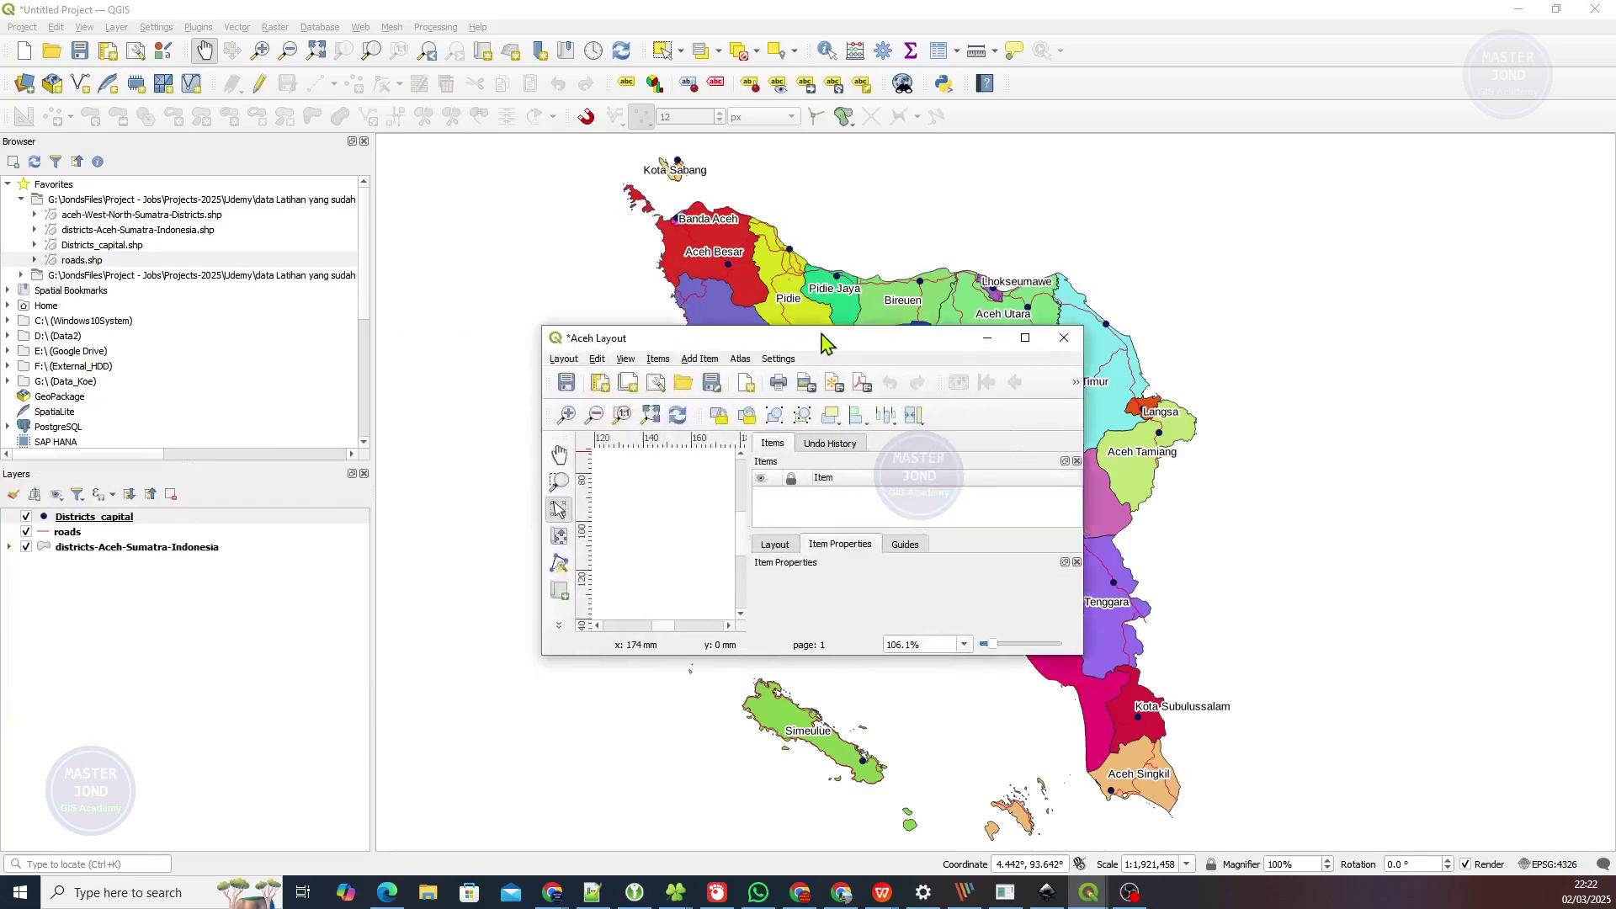
drag(818, 336, 1059, 268)
double_click(1068, 271)
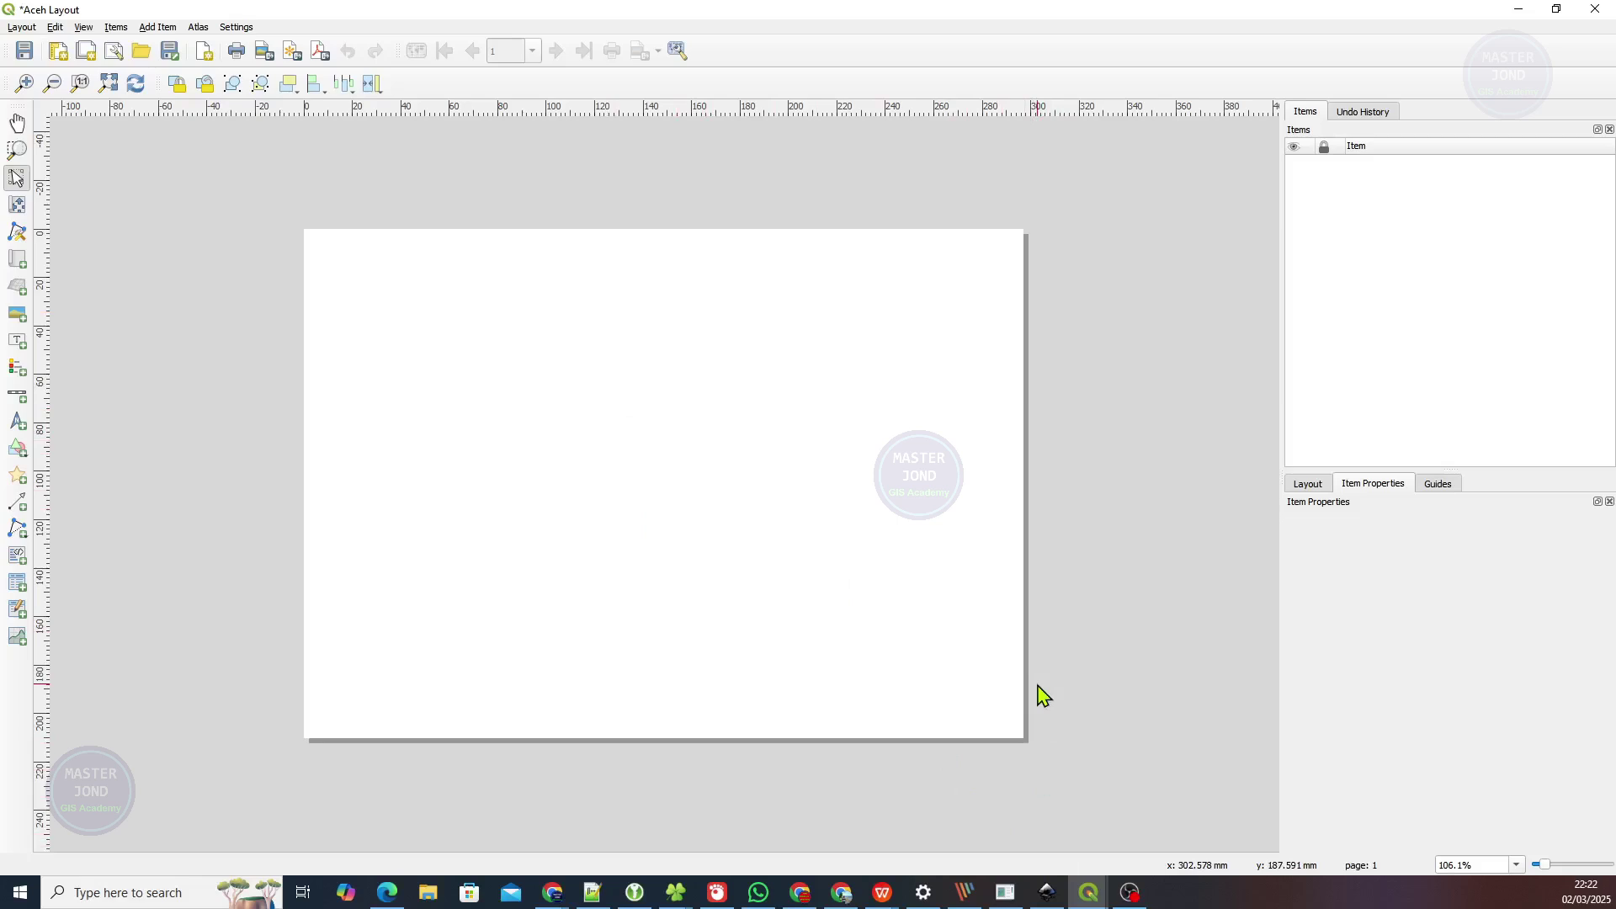
View the map in the main project window, and return to the Aceh Layout window.
mouse_move(1088, 892)
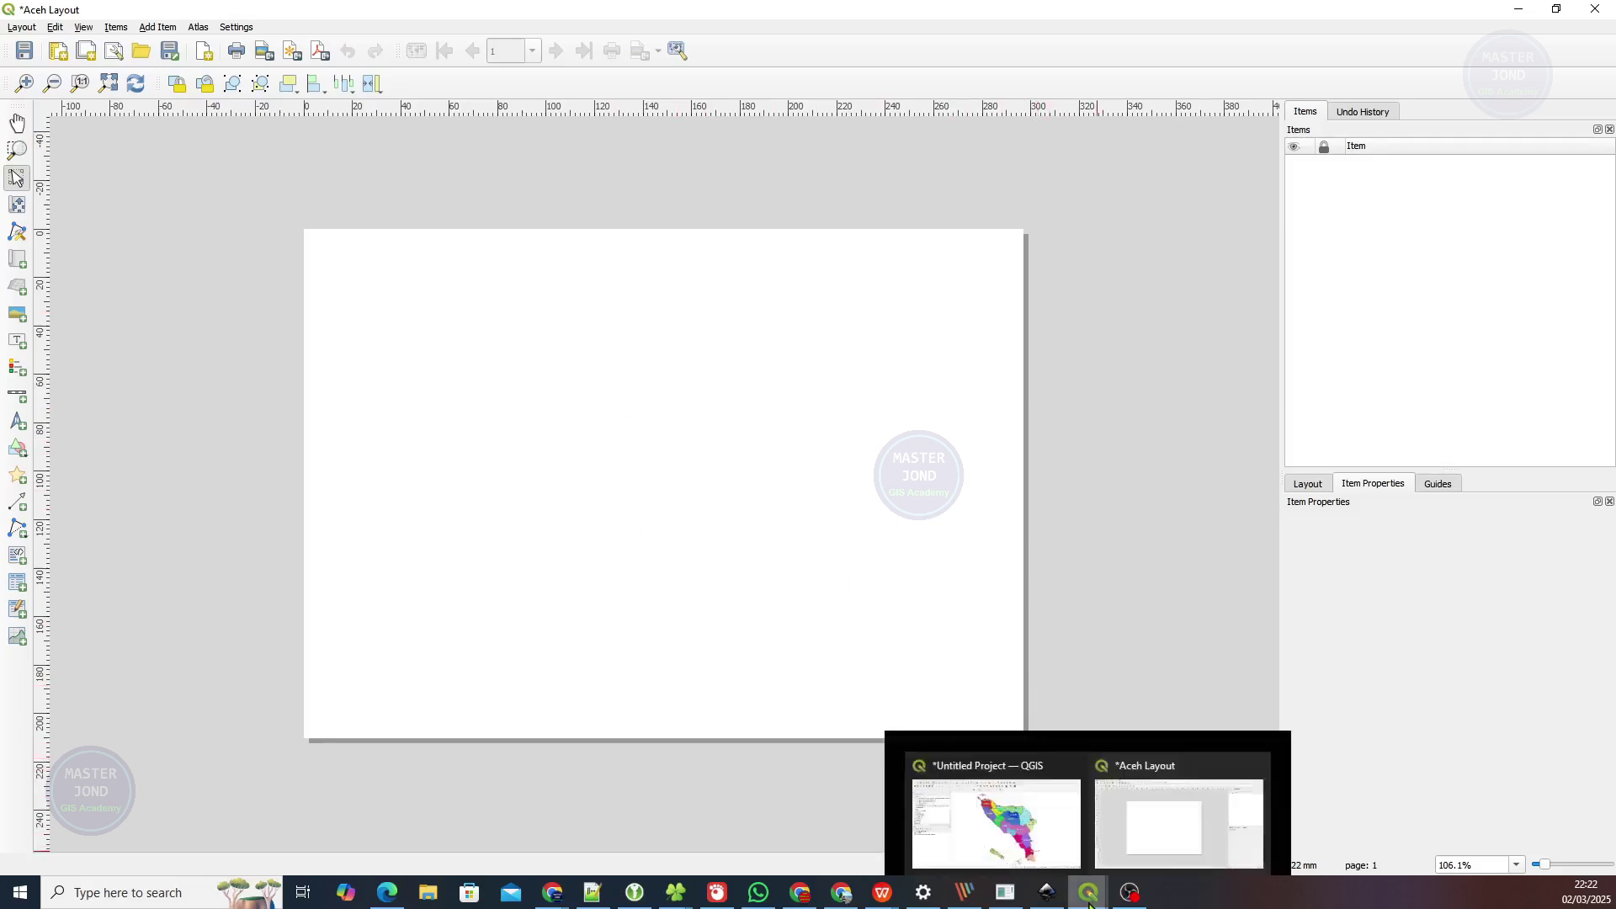
click(1035, 848)
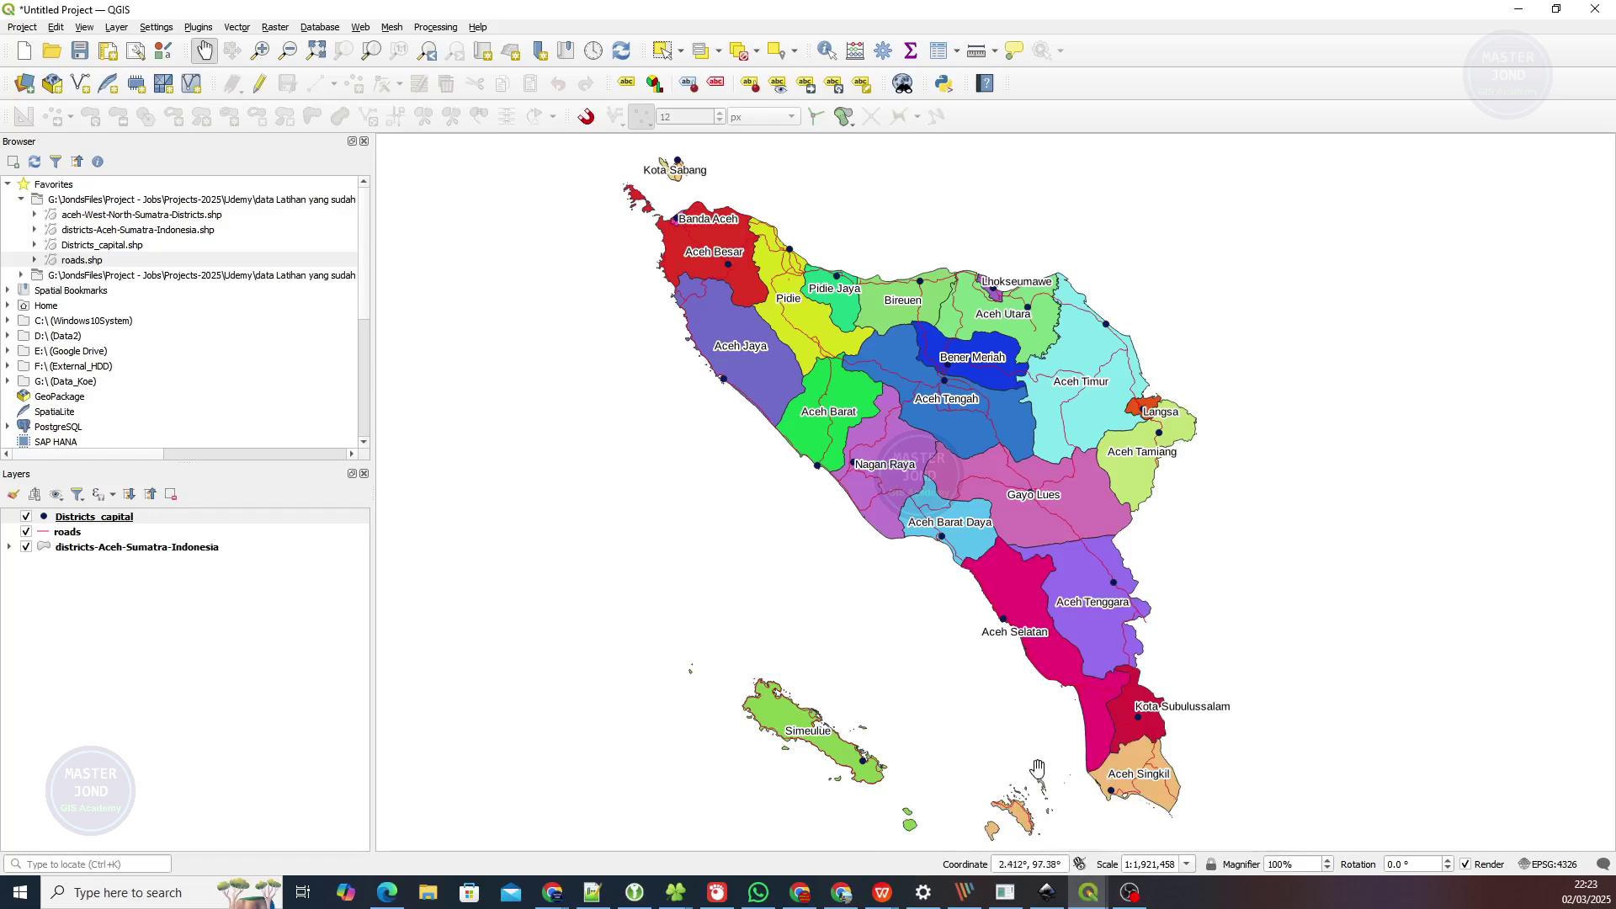
mouse_move(1088, 892)
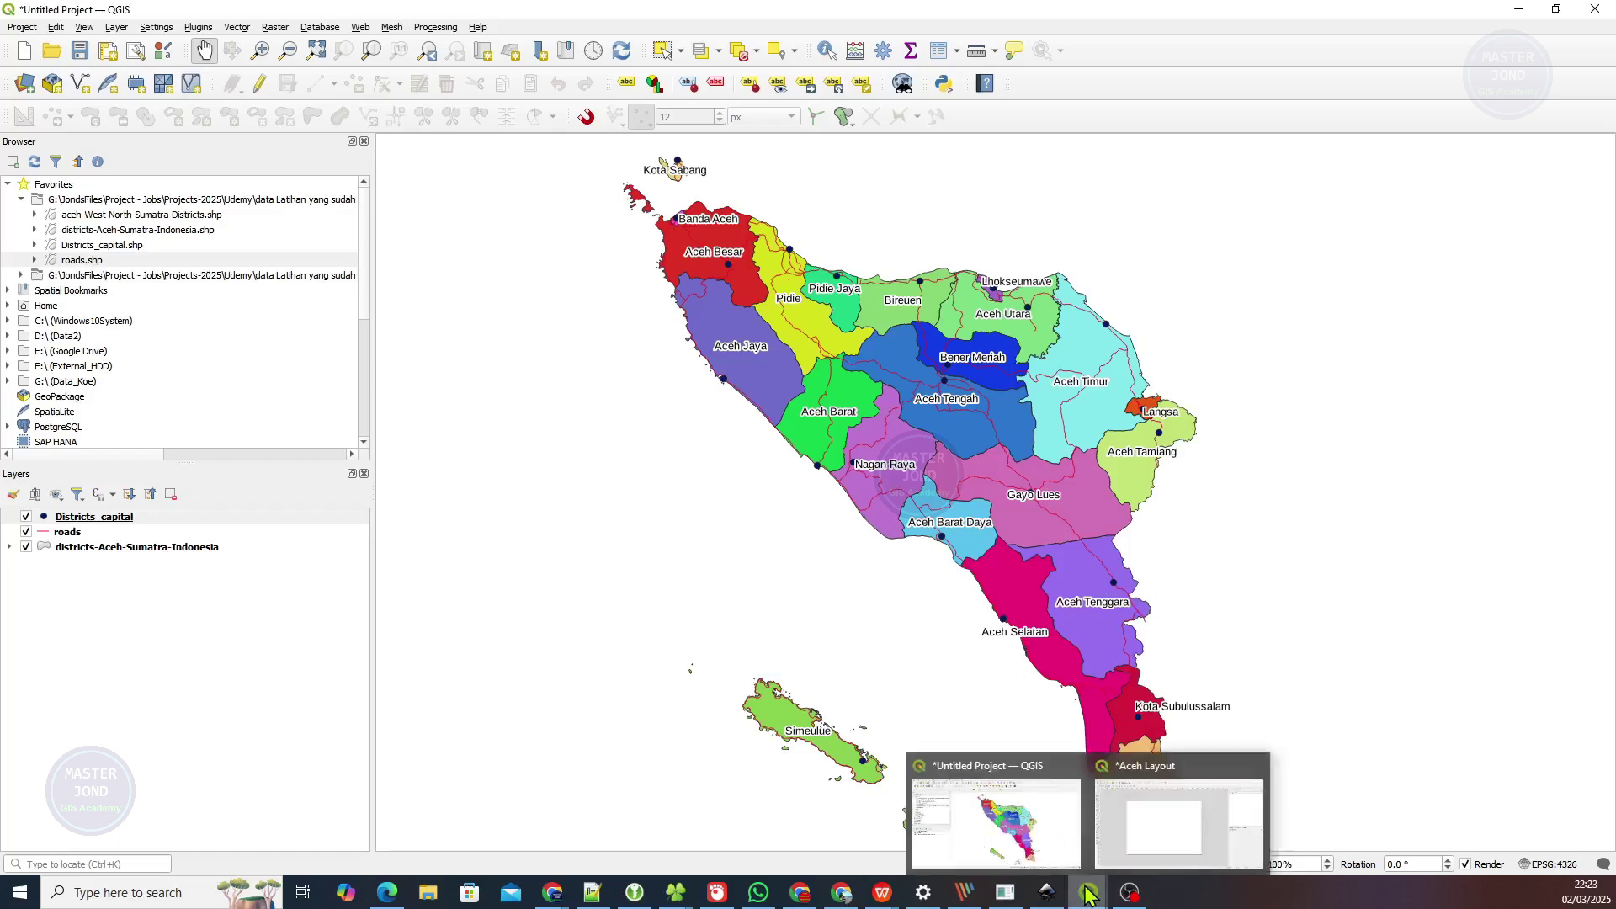
click(1123, 838)
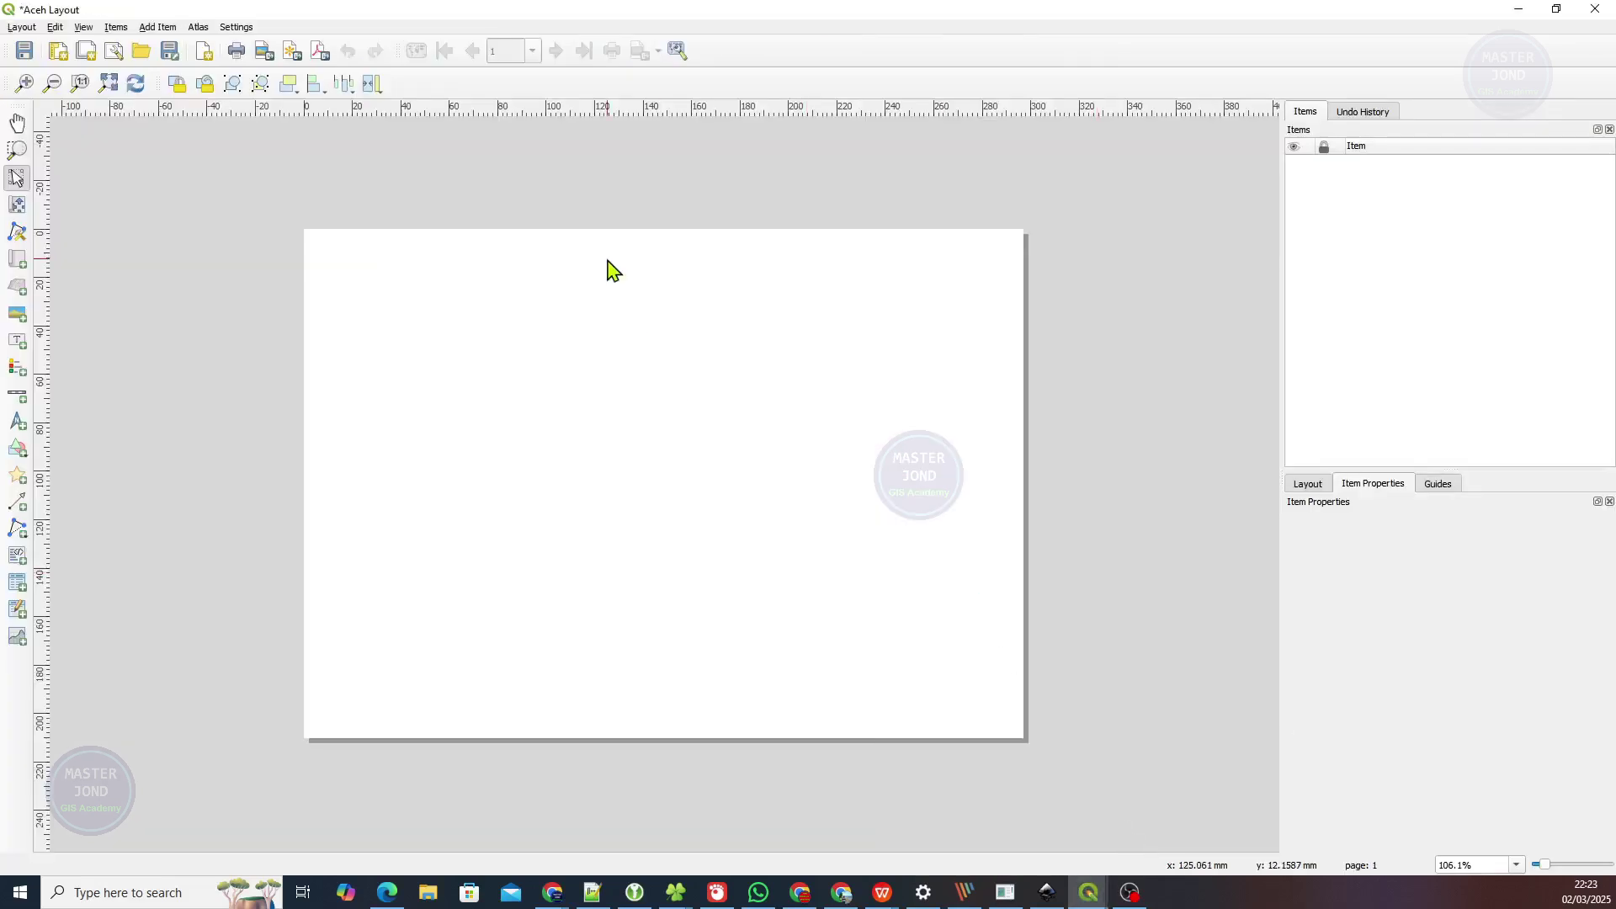
Set the layout page's orientation to Portrait in its page properties.
right_click(955, 370)
click(968, 407)
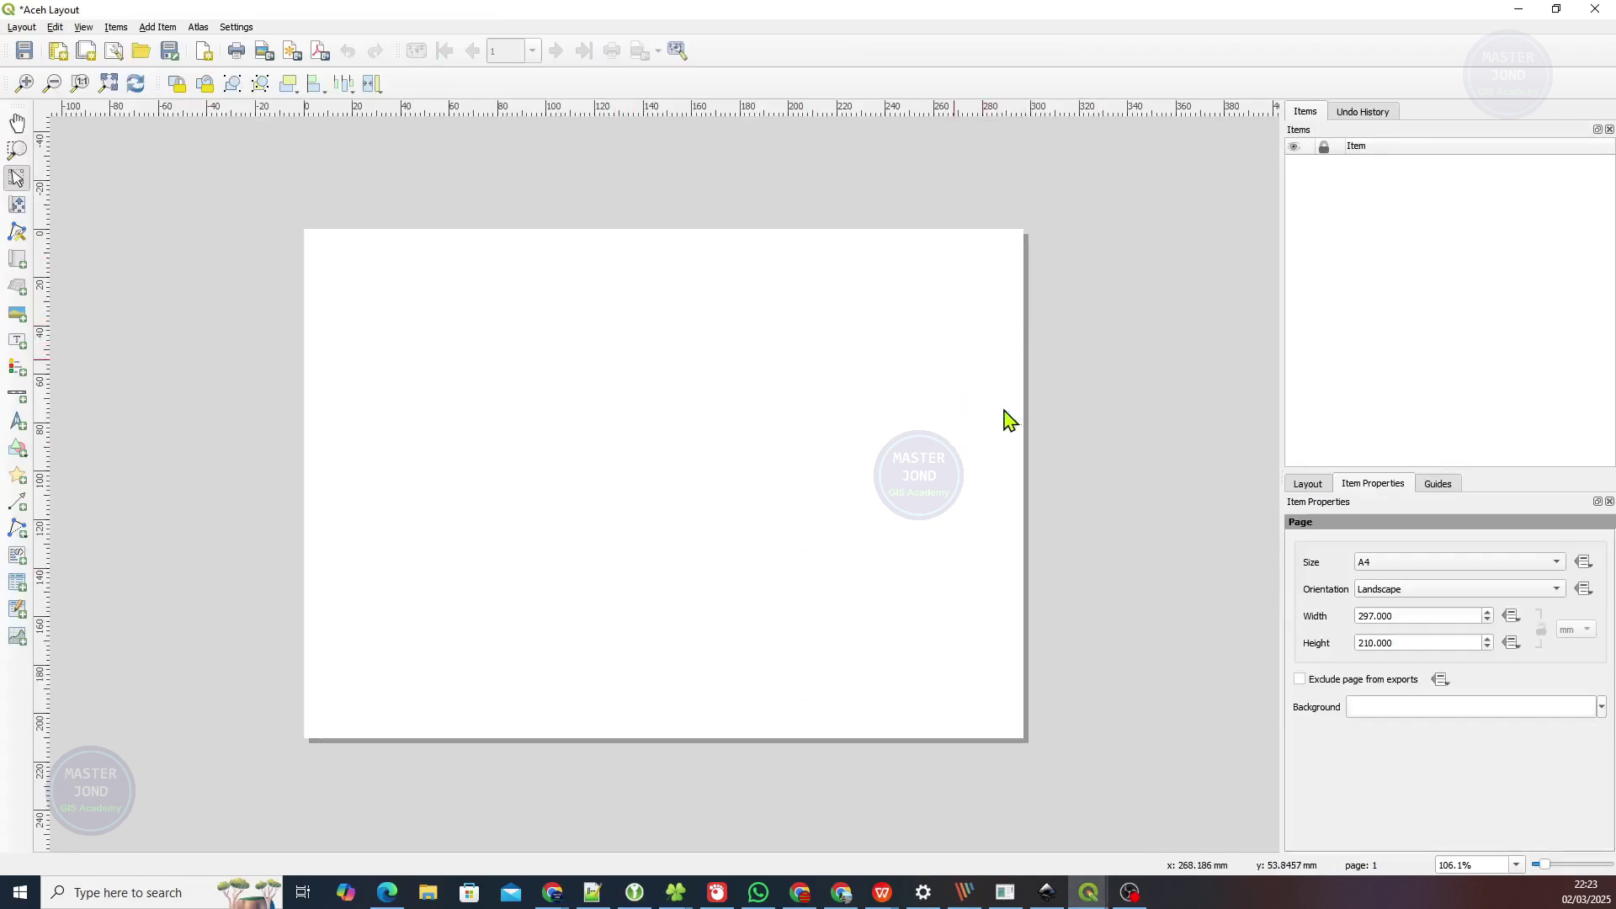
click(1399, 590)
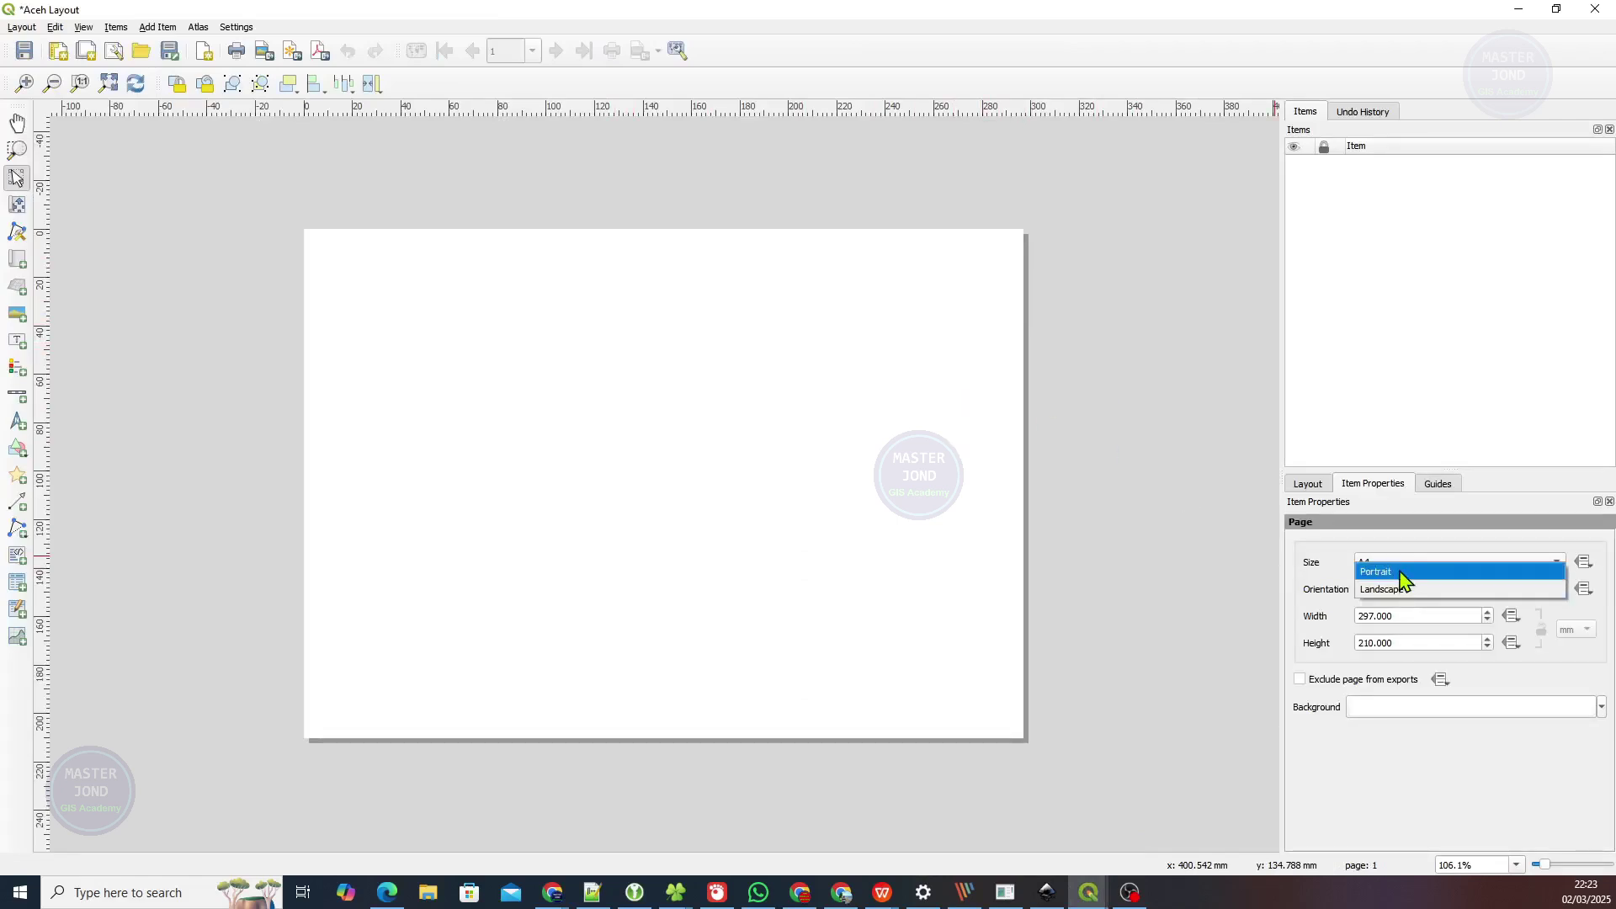
click(1400, 573)
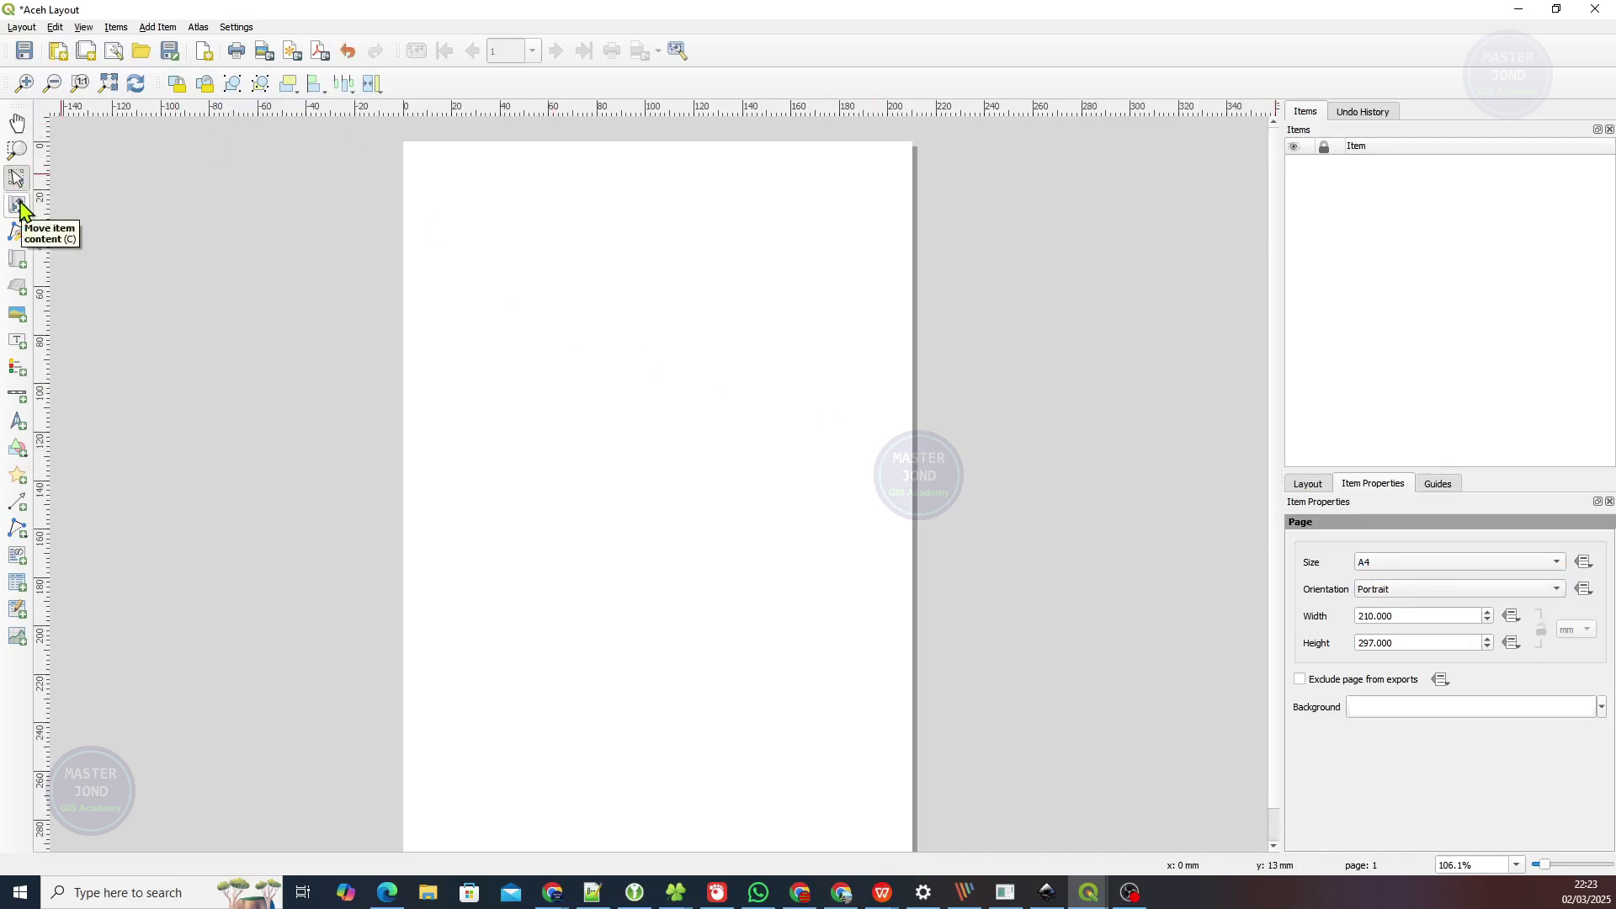
Add a map about 196 mm by 284 mm to the A4 page, leaving a narrow margin around it.
click(18, 260)
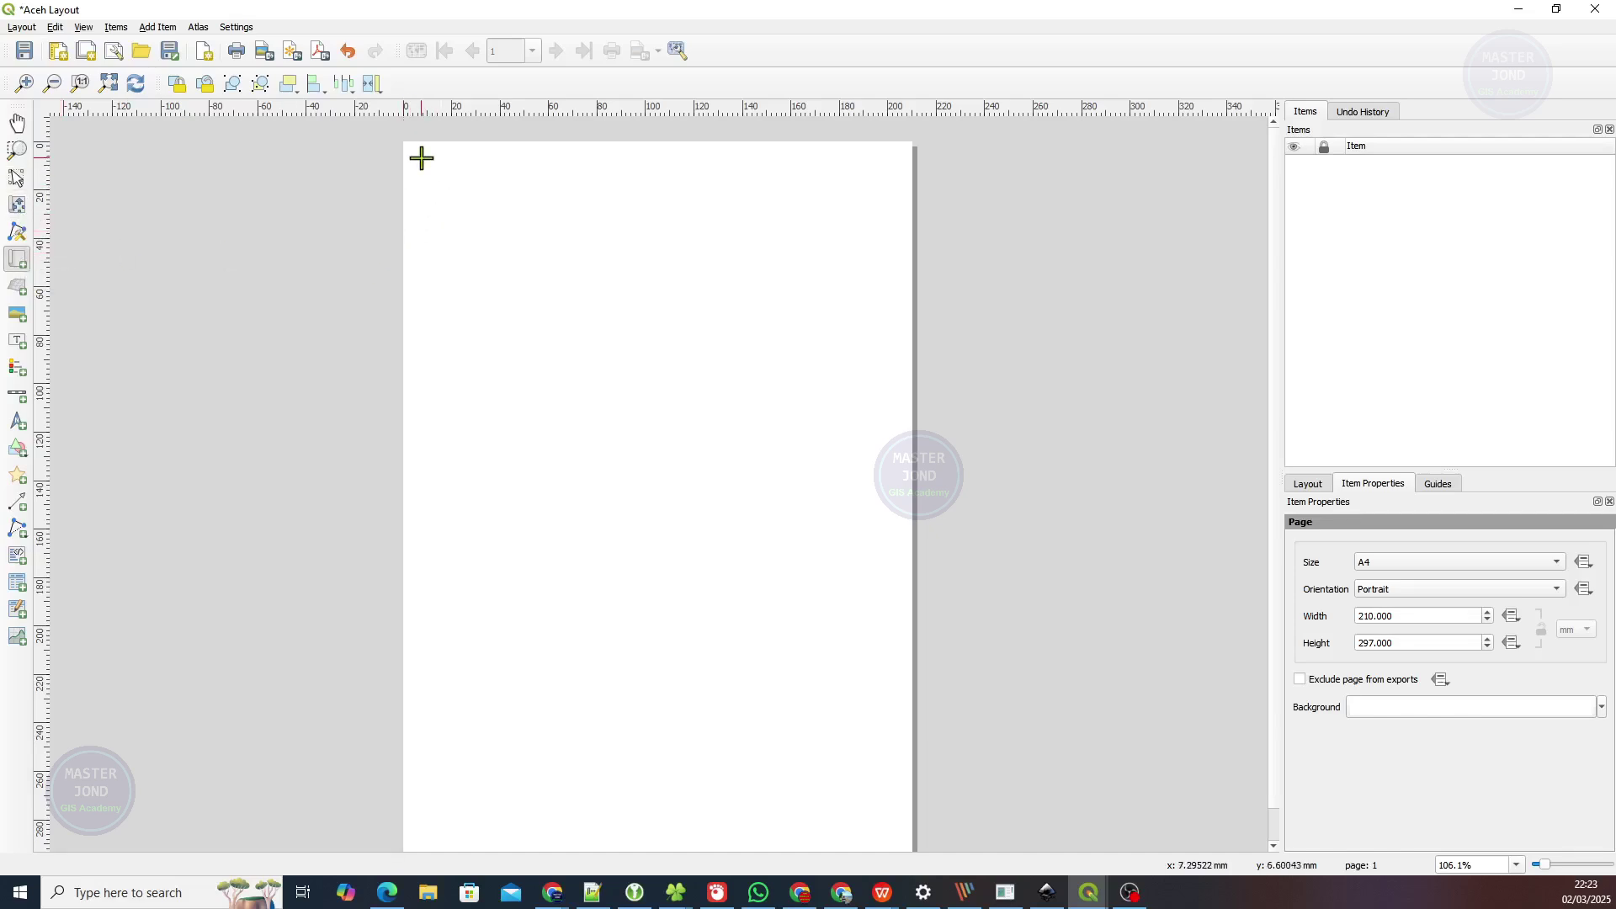
drag(422, 158, 894, 845)
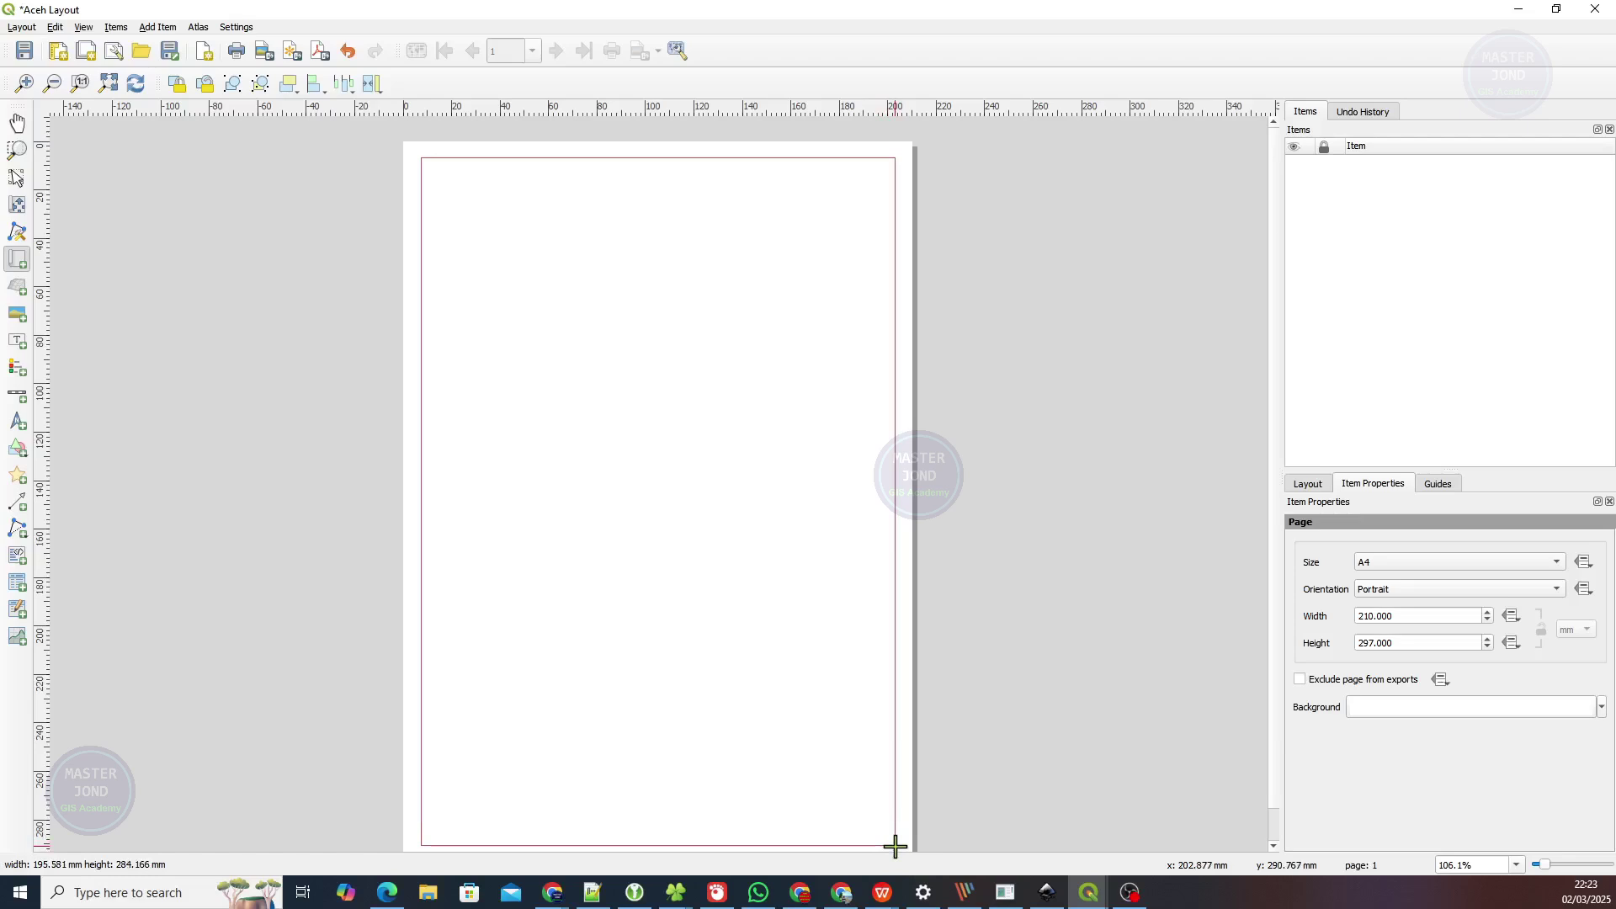
scroll(1277, 404, down, 1)
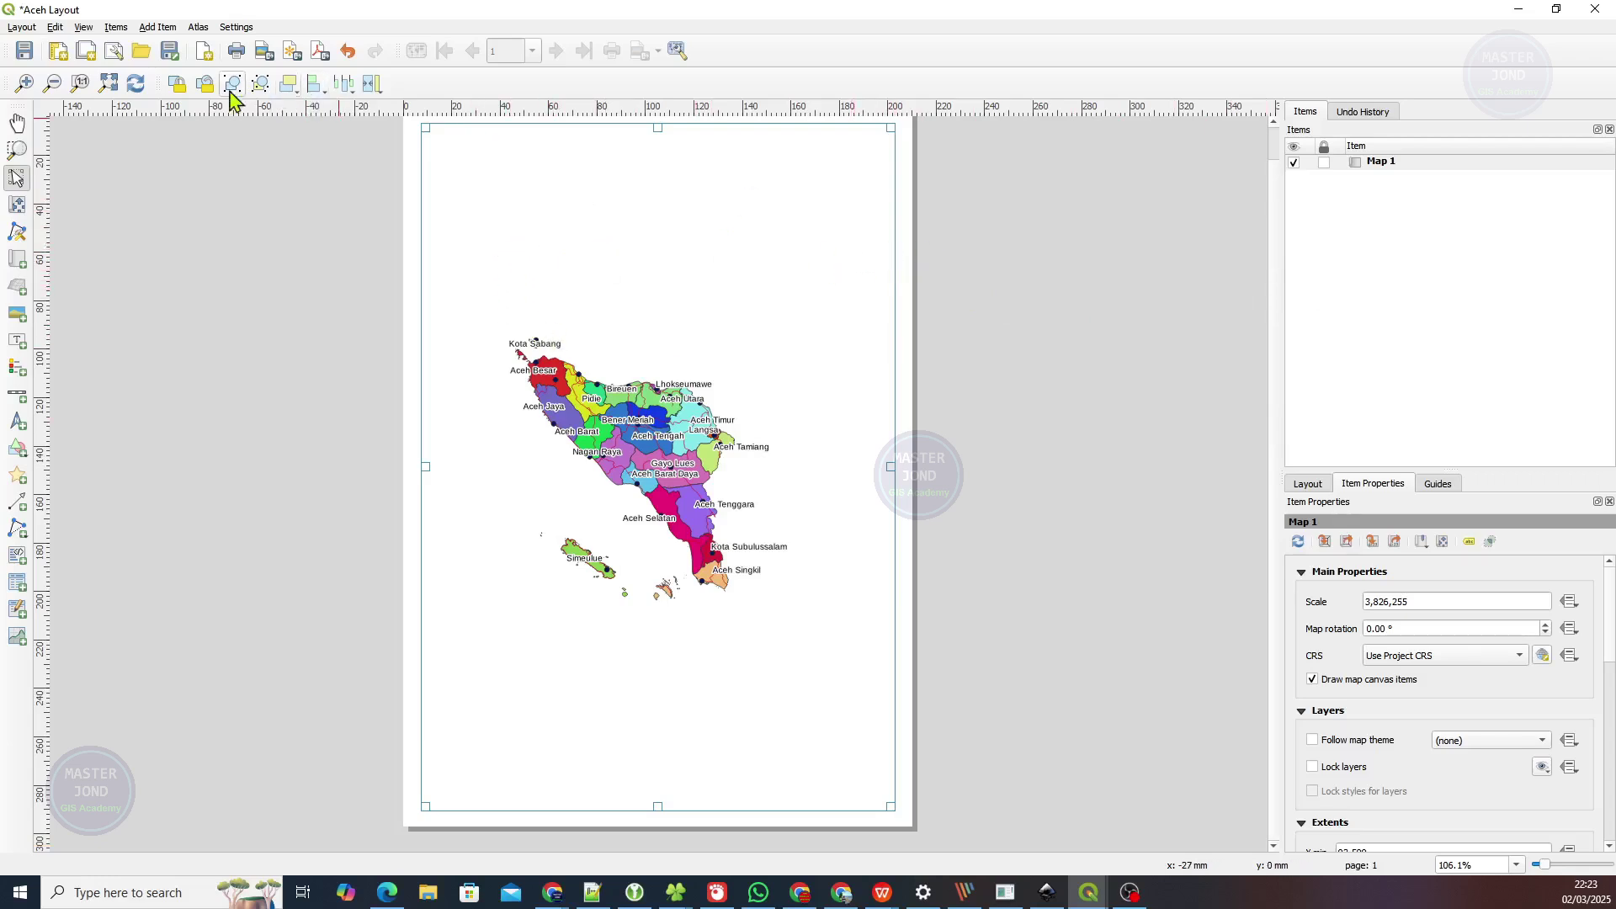
click(117, 89)
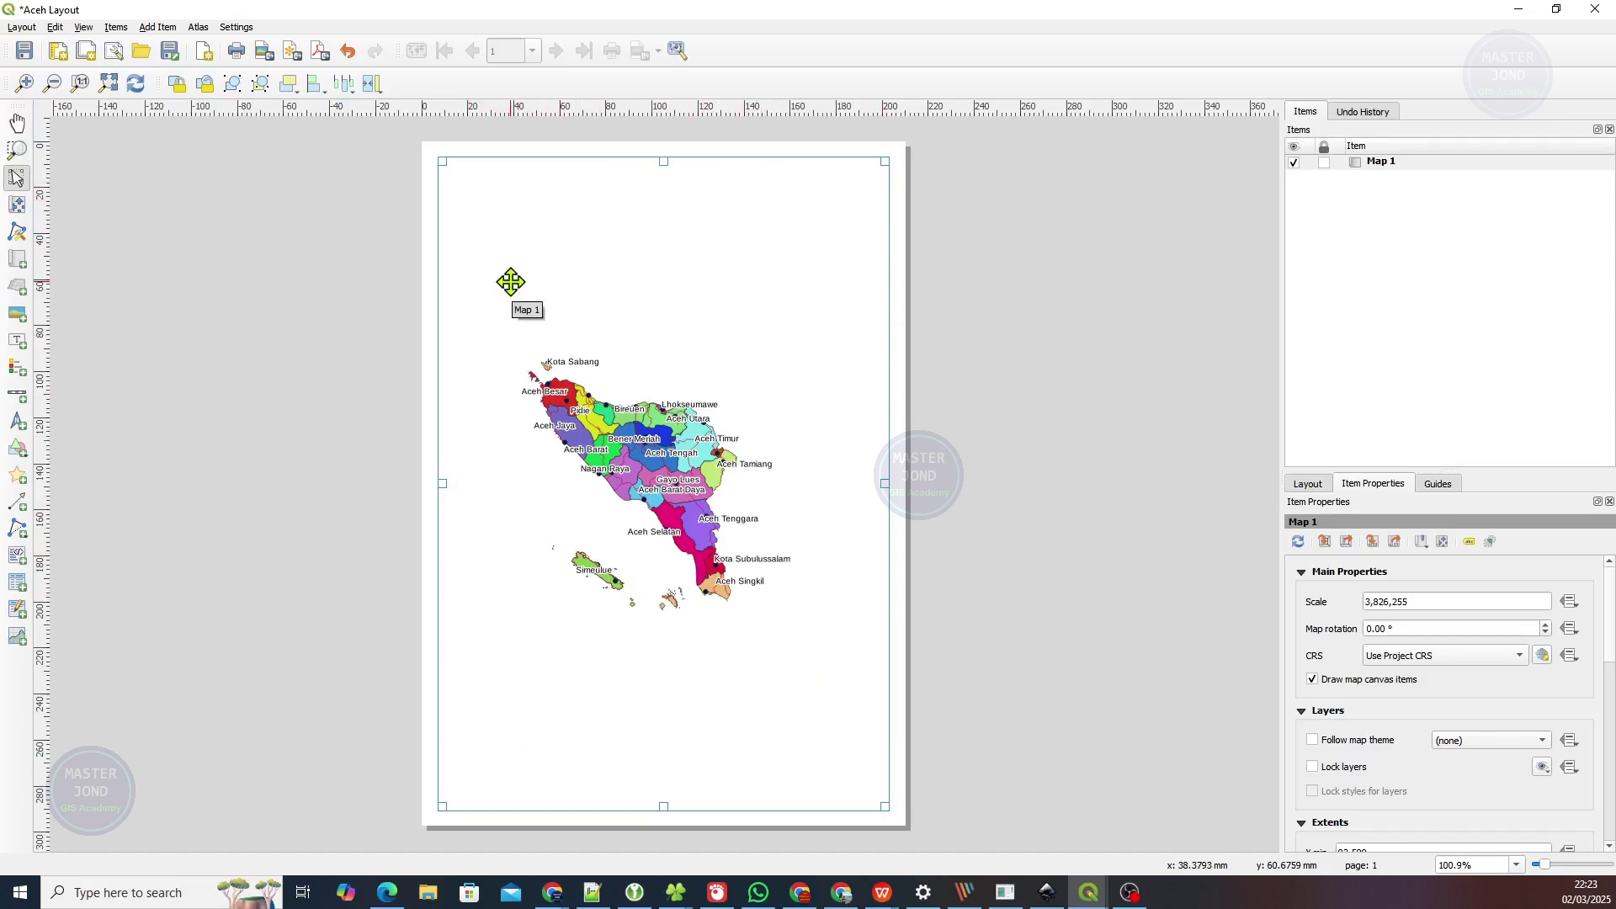
Enlarge the map content to a scale of about 1:1,910,000 and shift it so the whole province fits inside the map item.
click(16, 206)
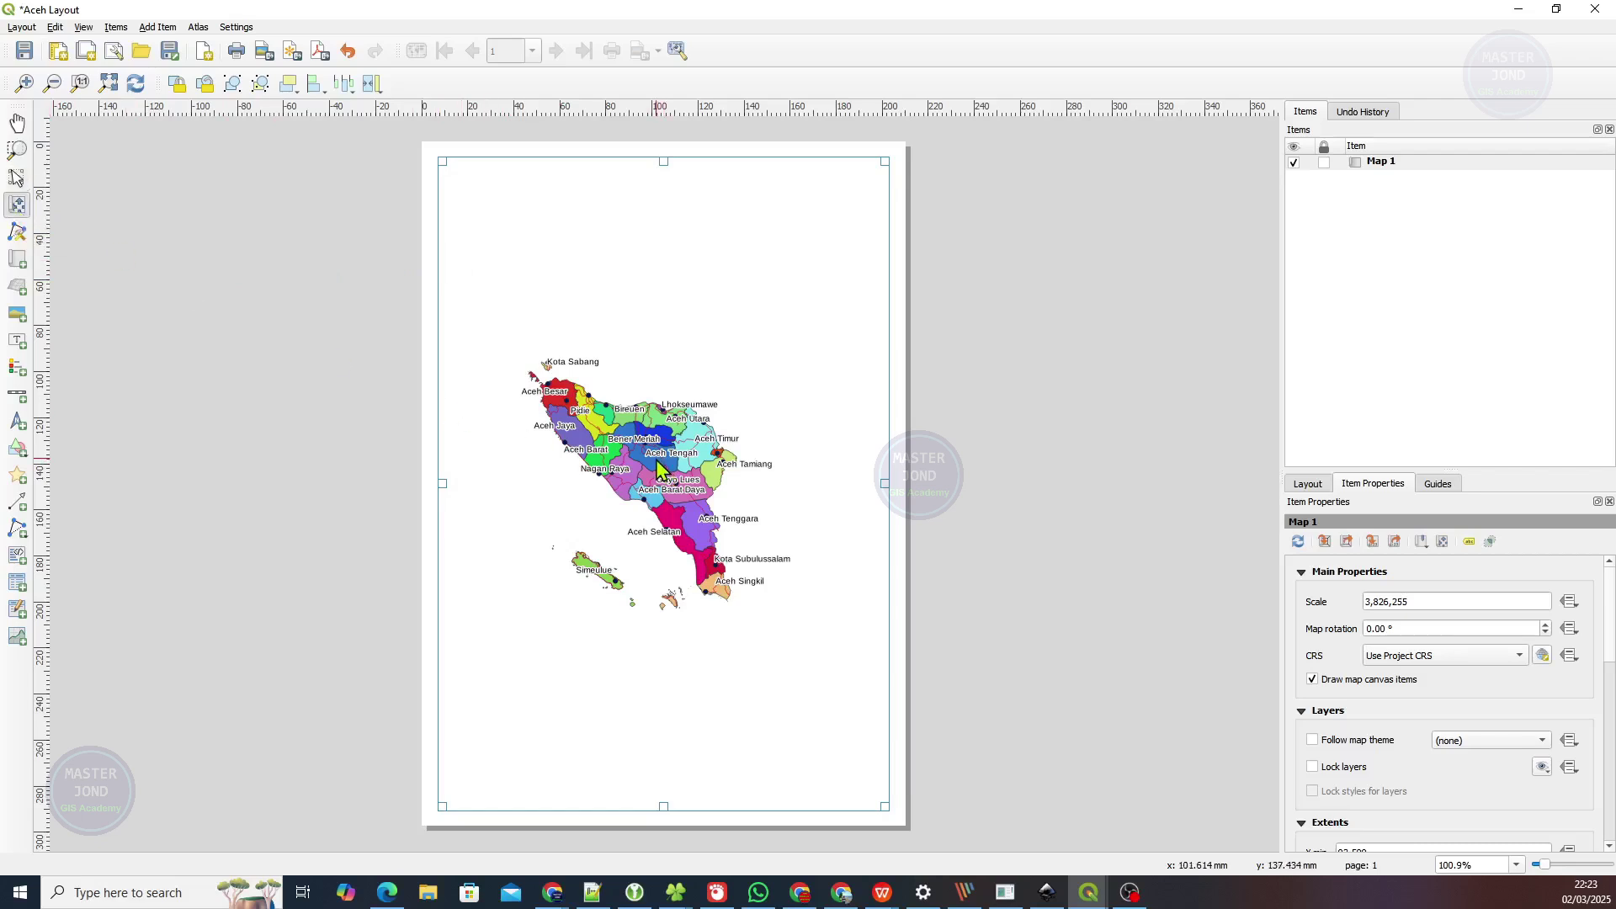
scroll(658, 469, up, 1)
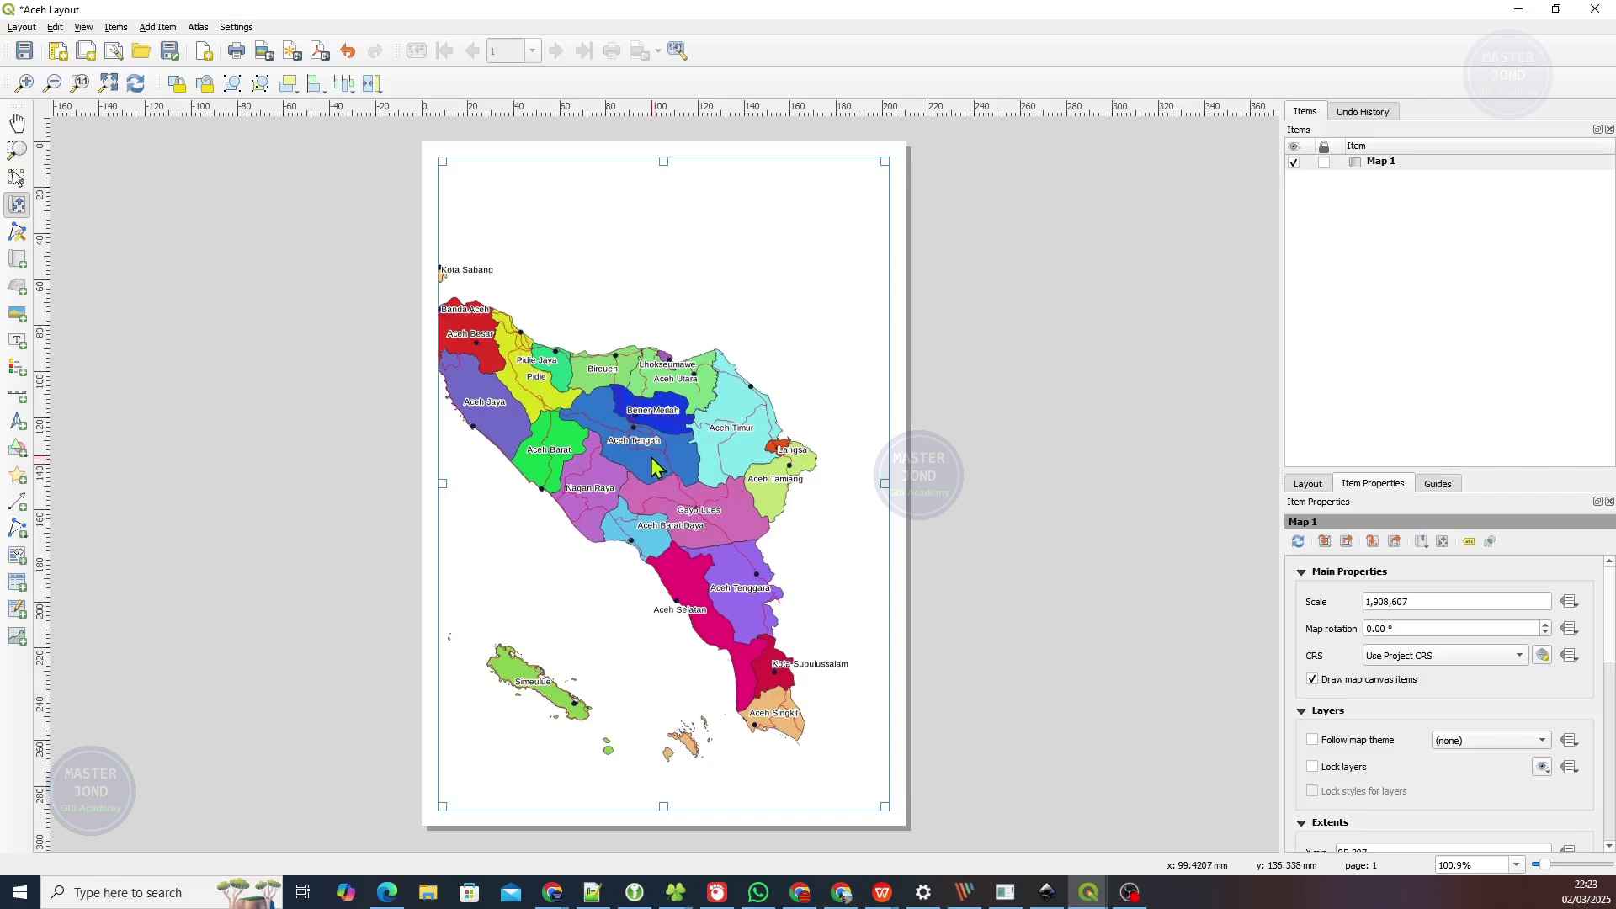
drag(658, 469, 706, 443)
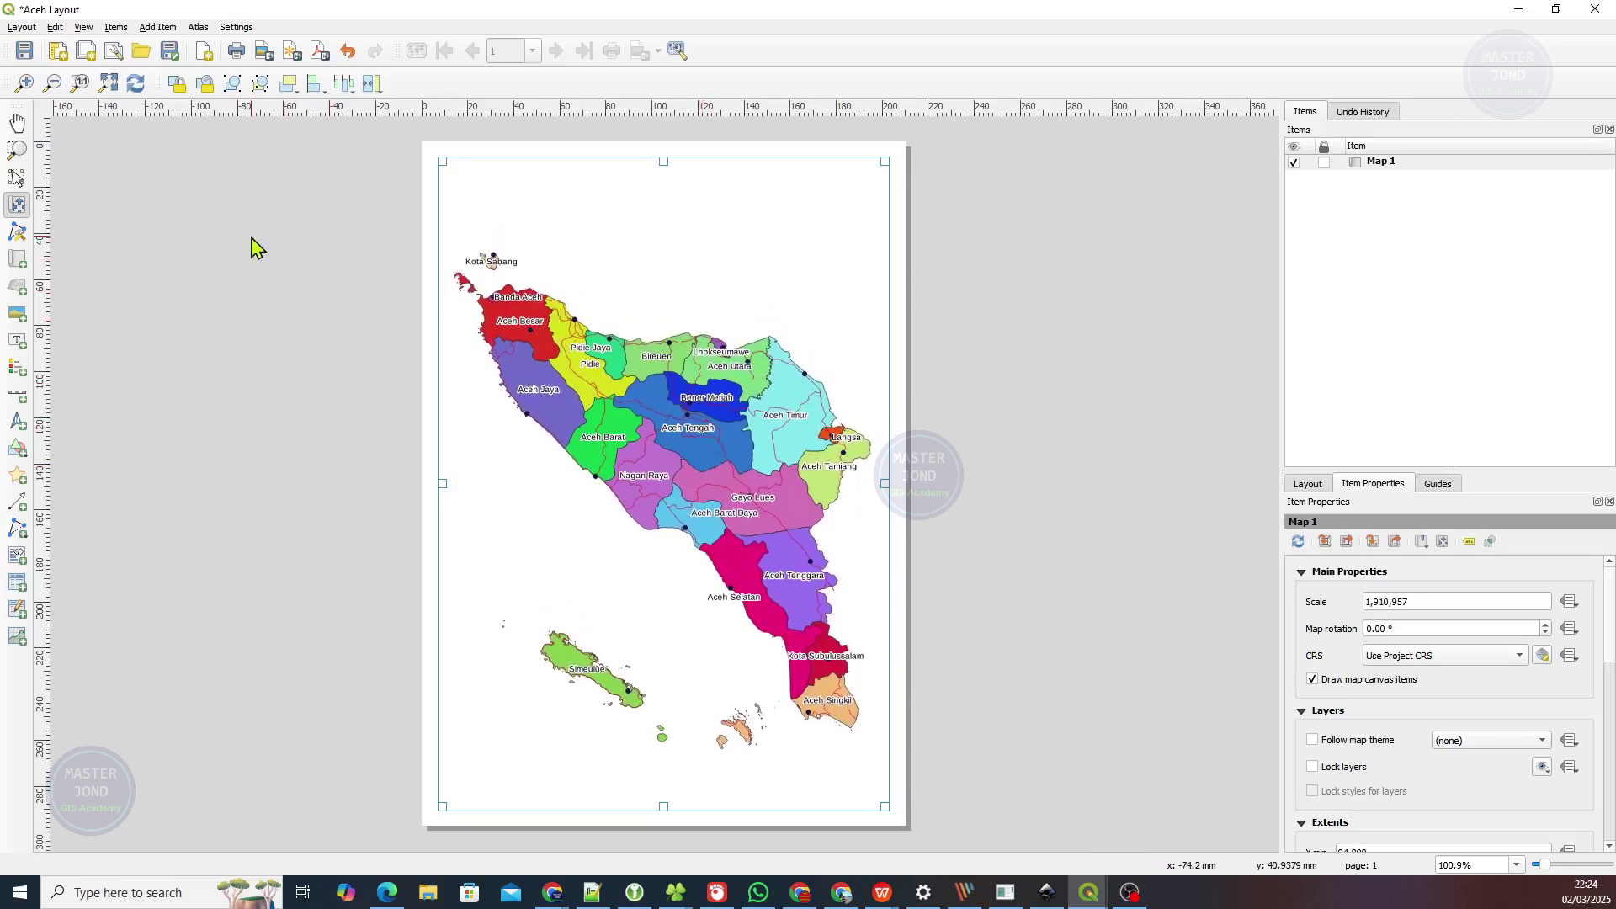
click(16, 180)
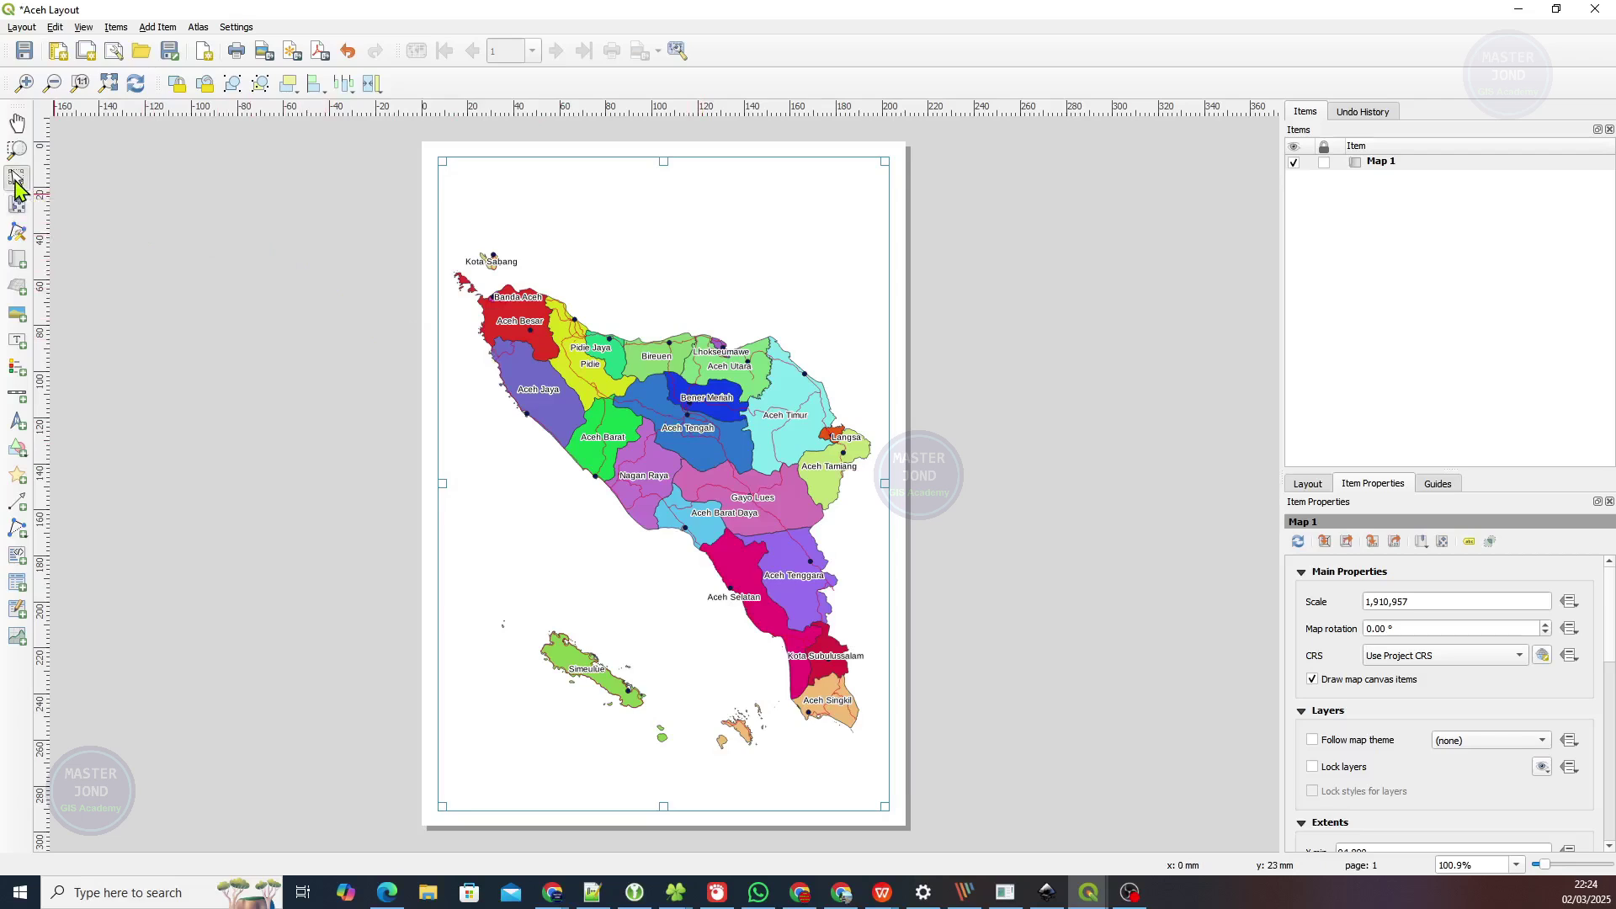
click(1065, 318)
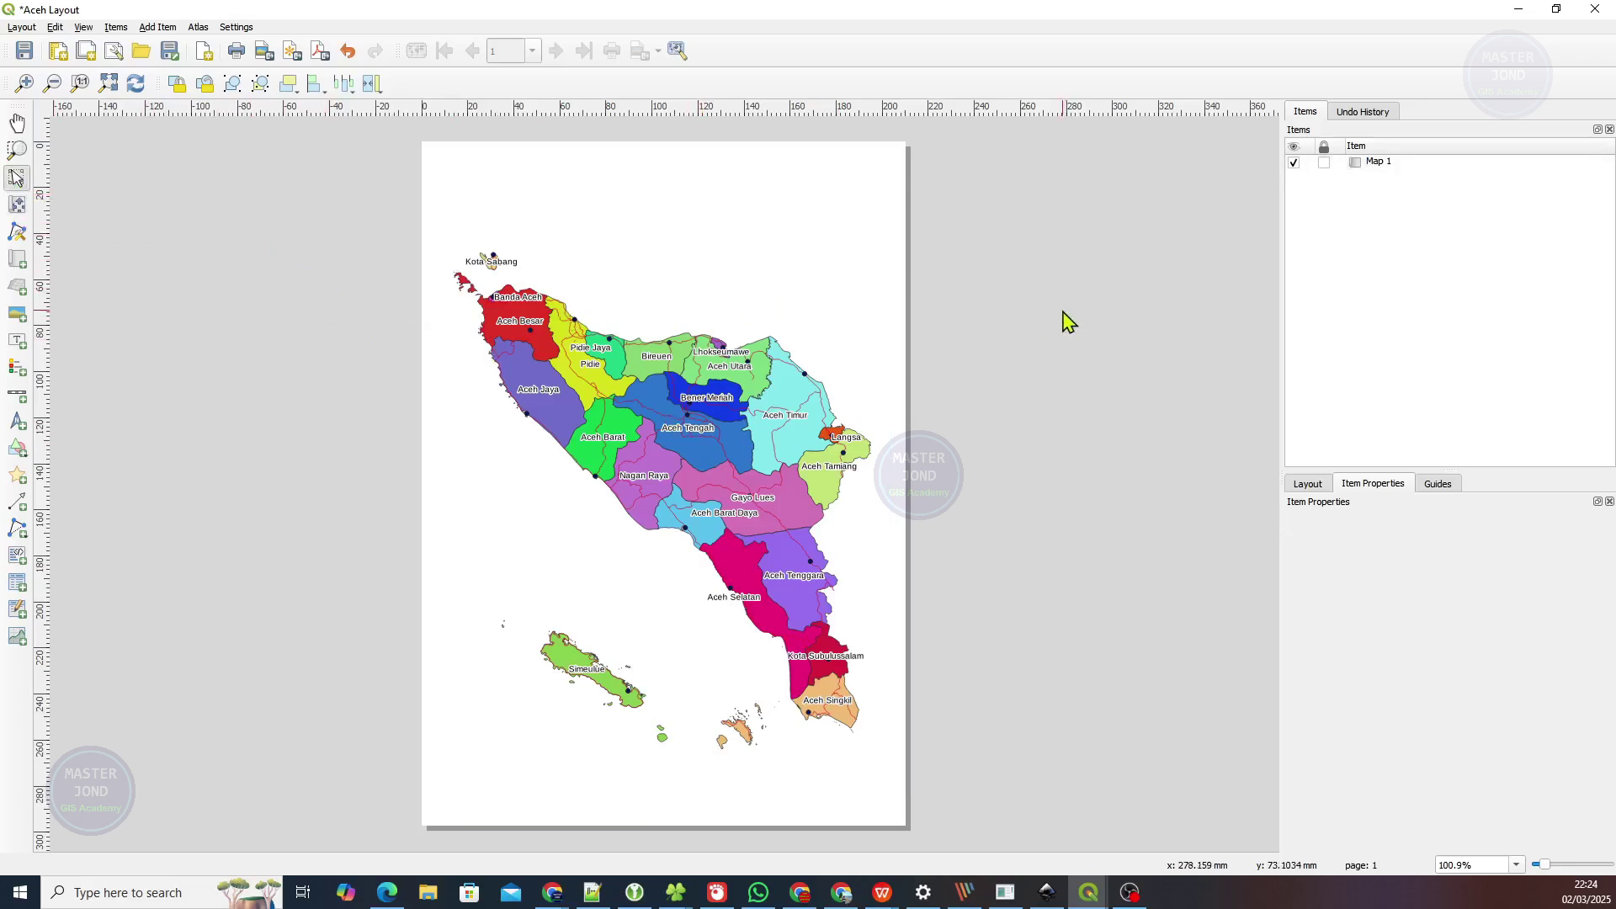
Enable a frame around the map item and set its thickness to 0.50 mm.
click(704, 256)
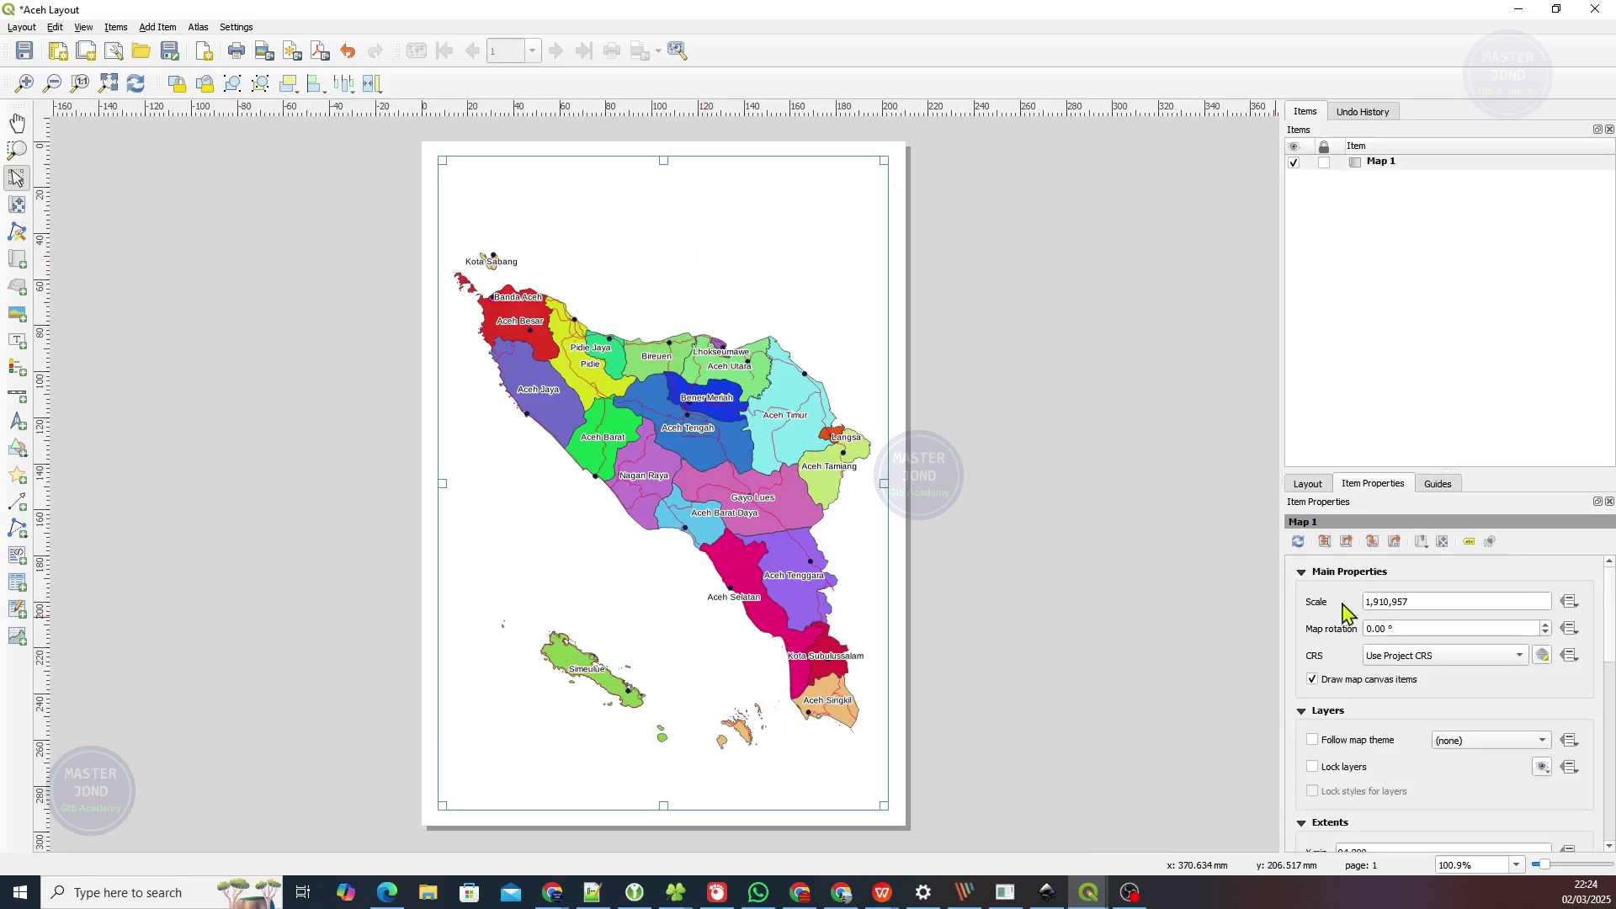
click(1001, 518)
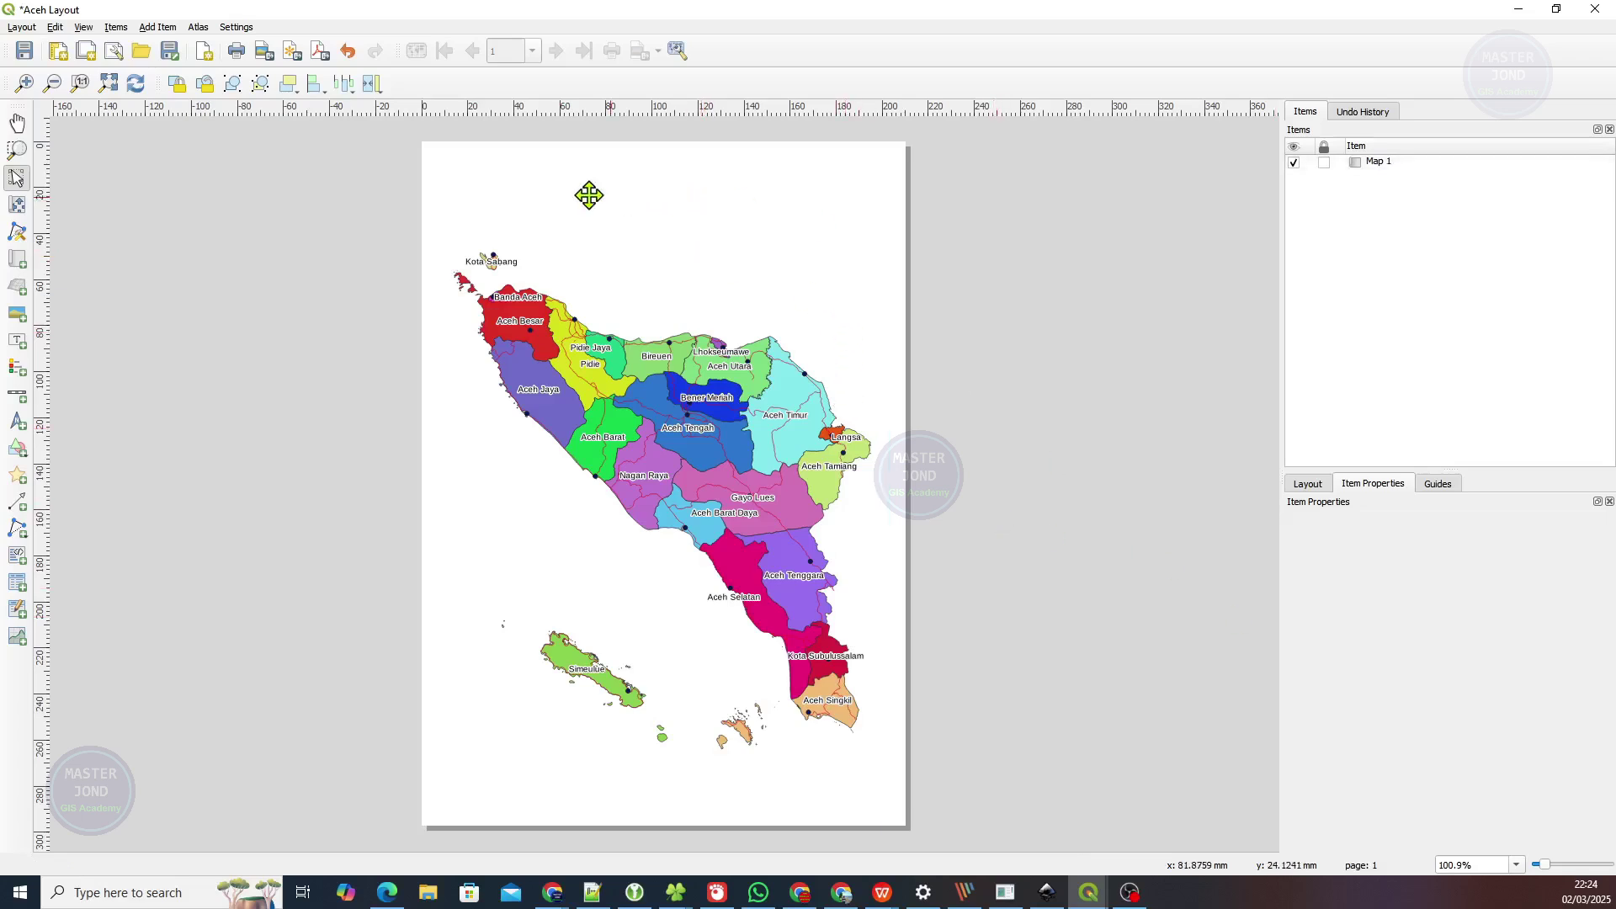
click(788, 293)
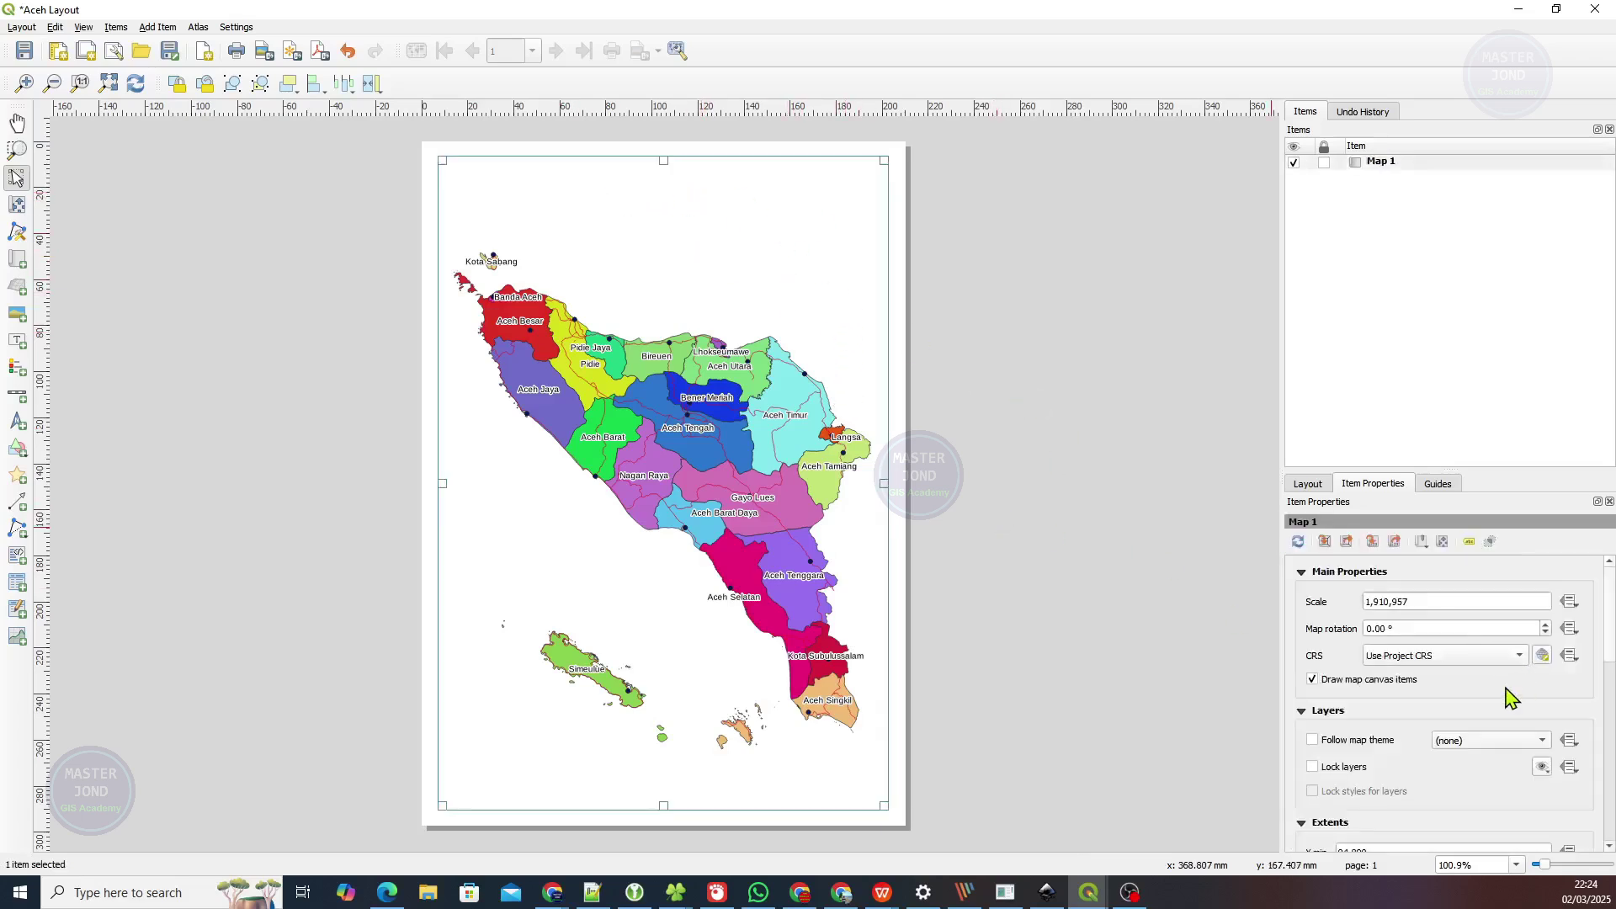
scroll(1389, 713, down, 2)
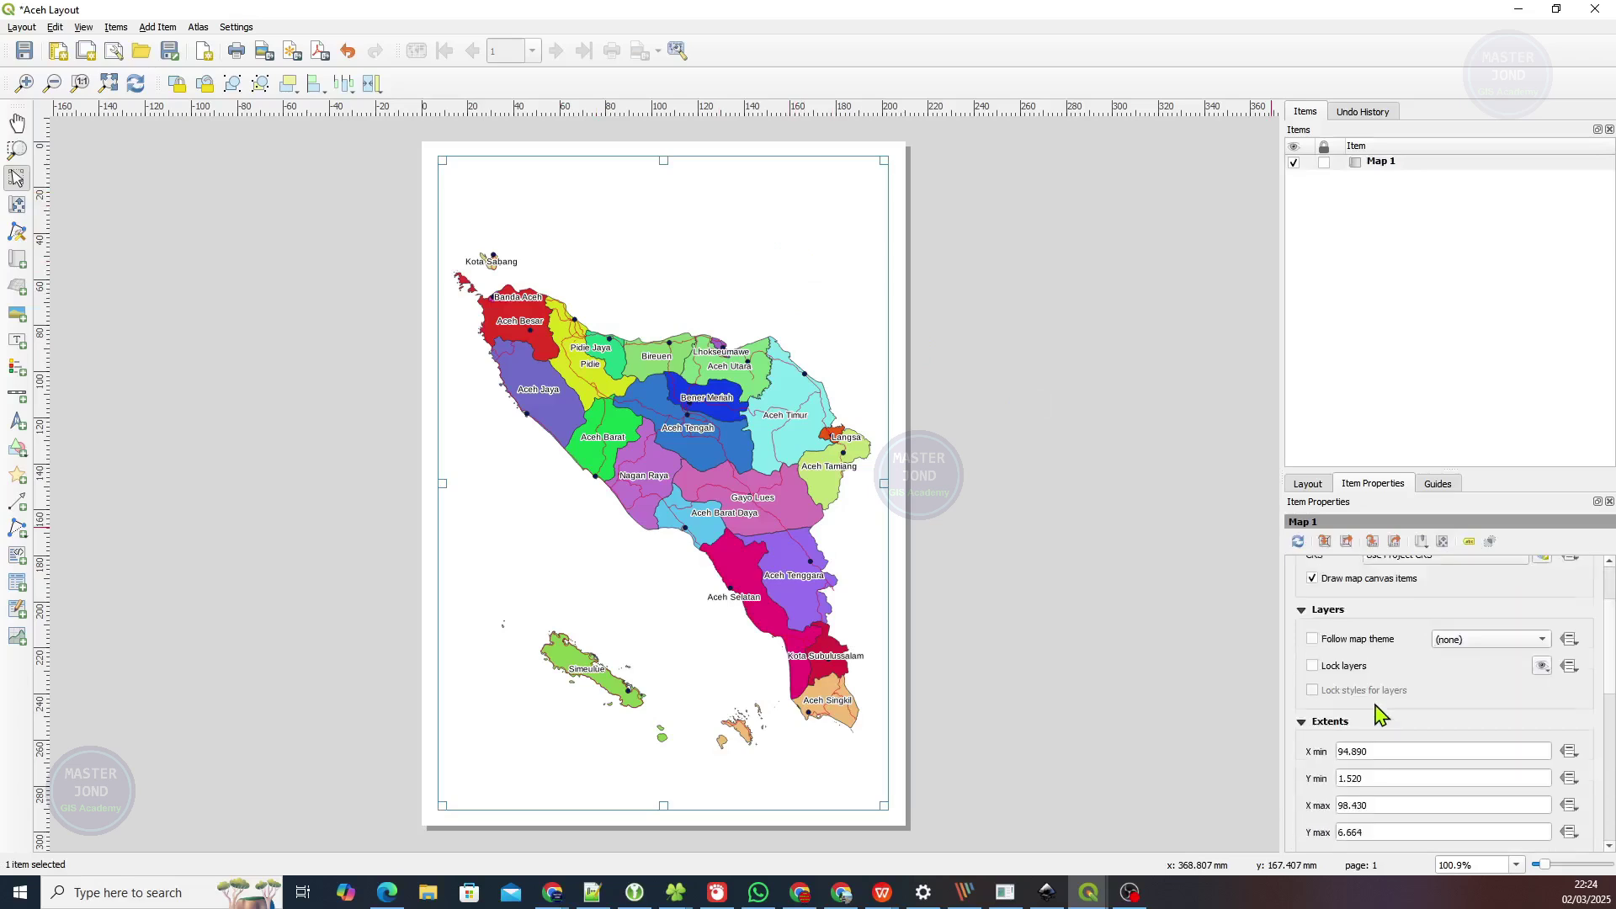
scroll(1347, 694, down, 4)
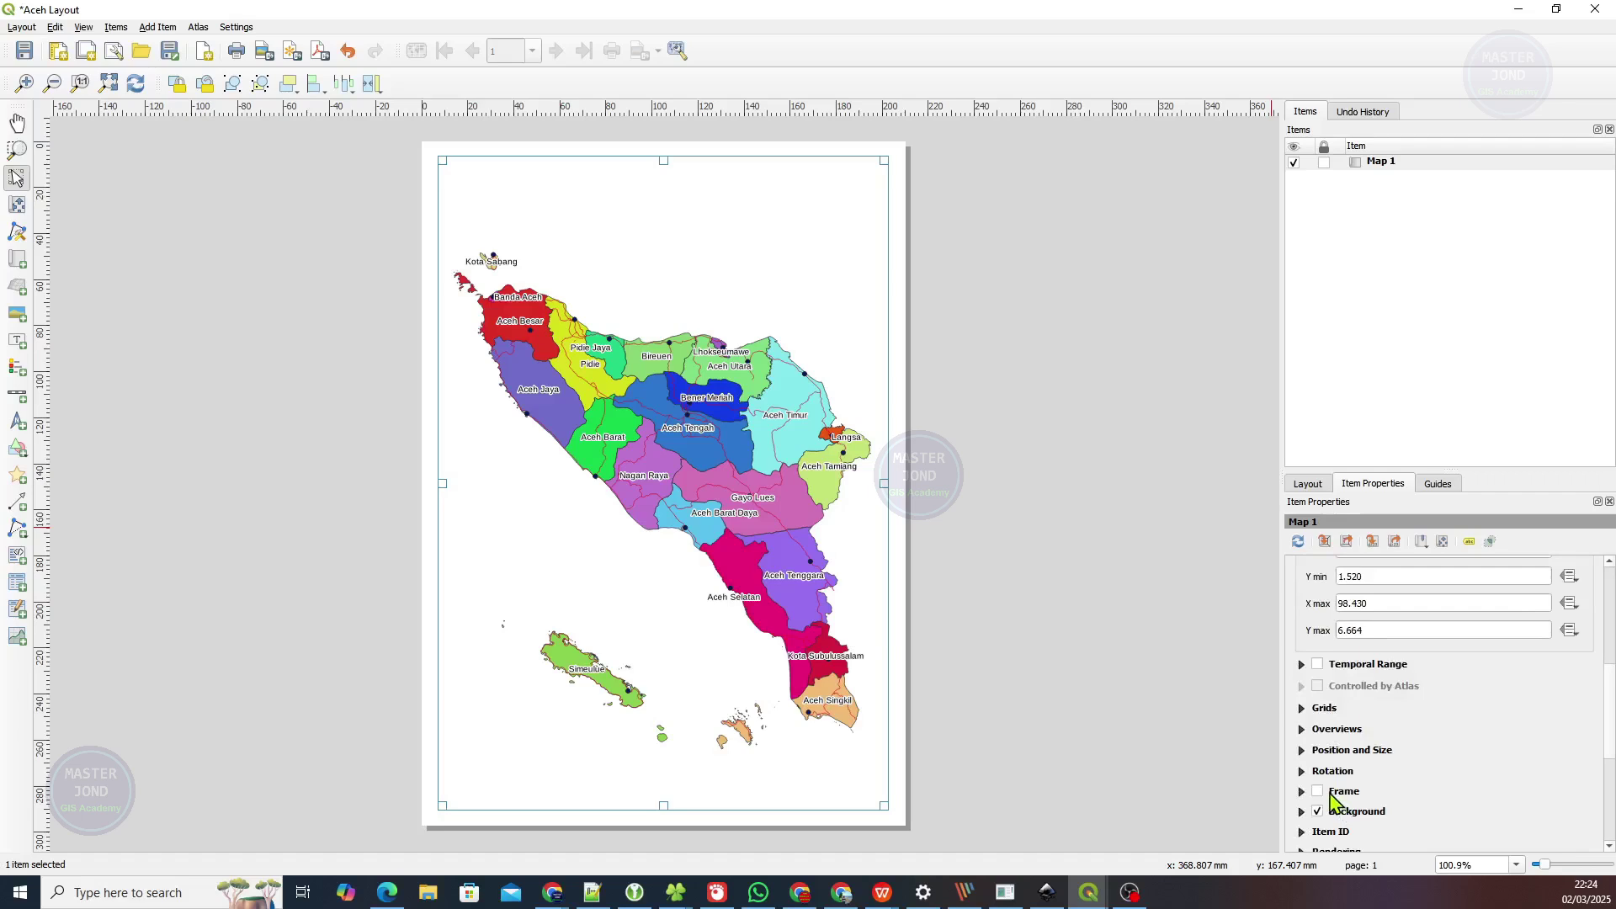
click(1318, 792)
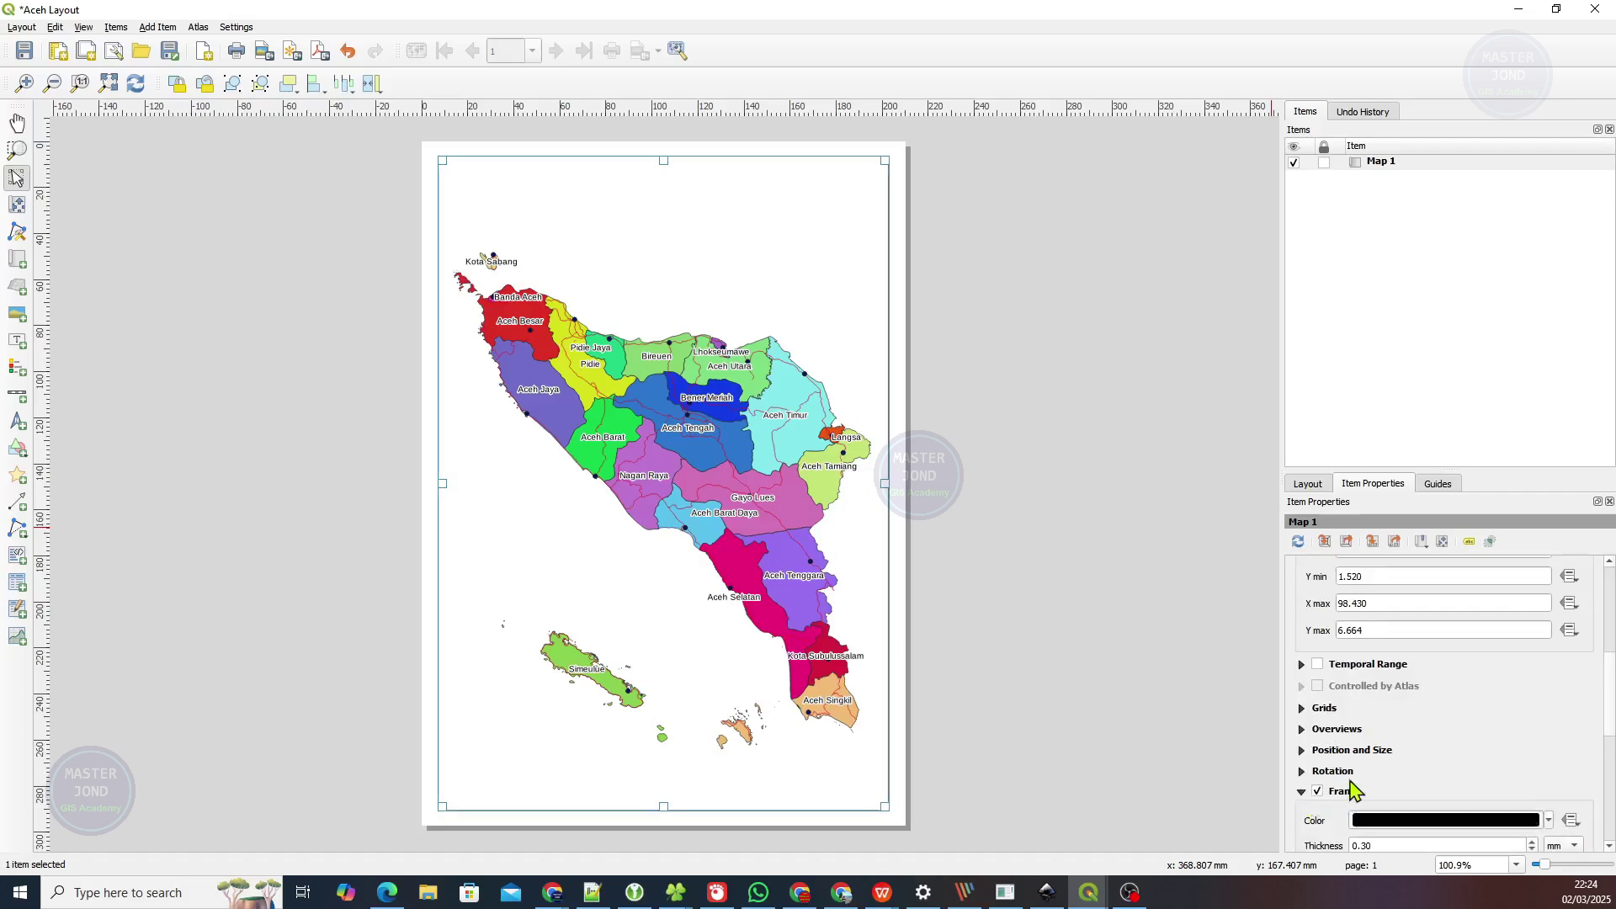
scroll(1562, 689, down, 2)
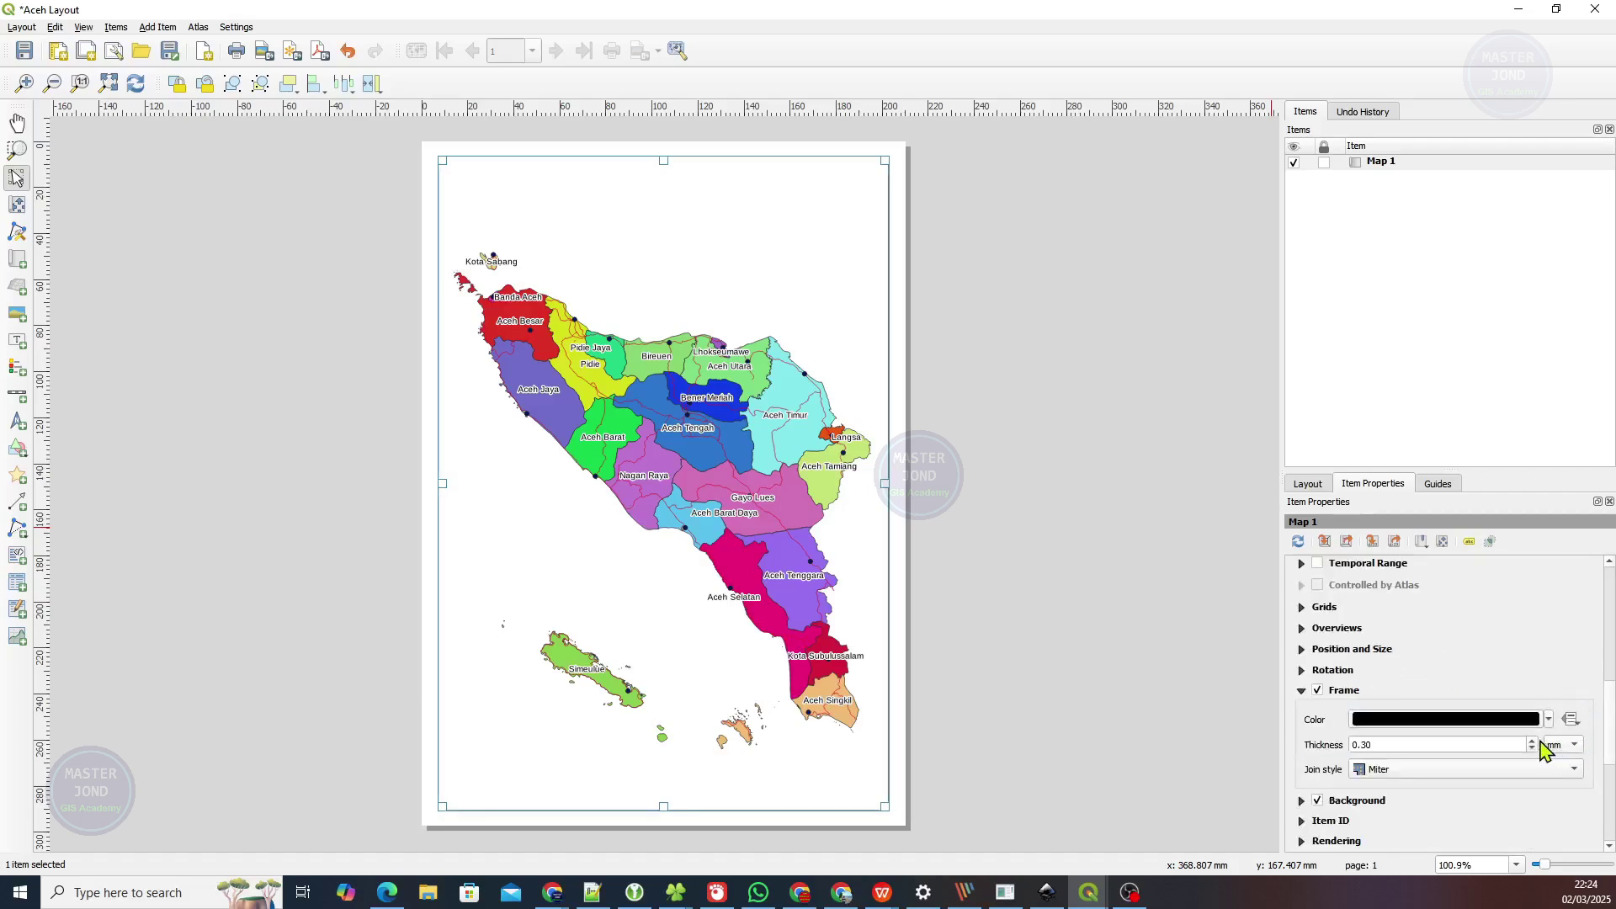
click(1532, 740)
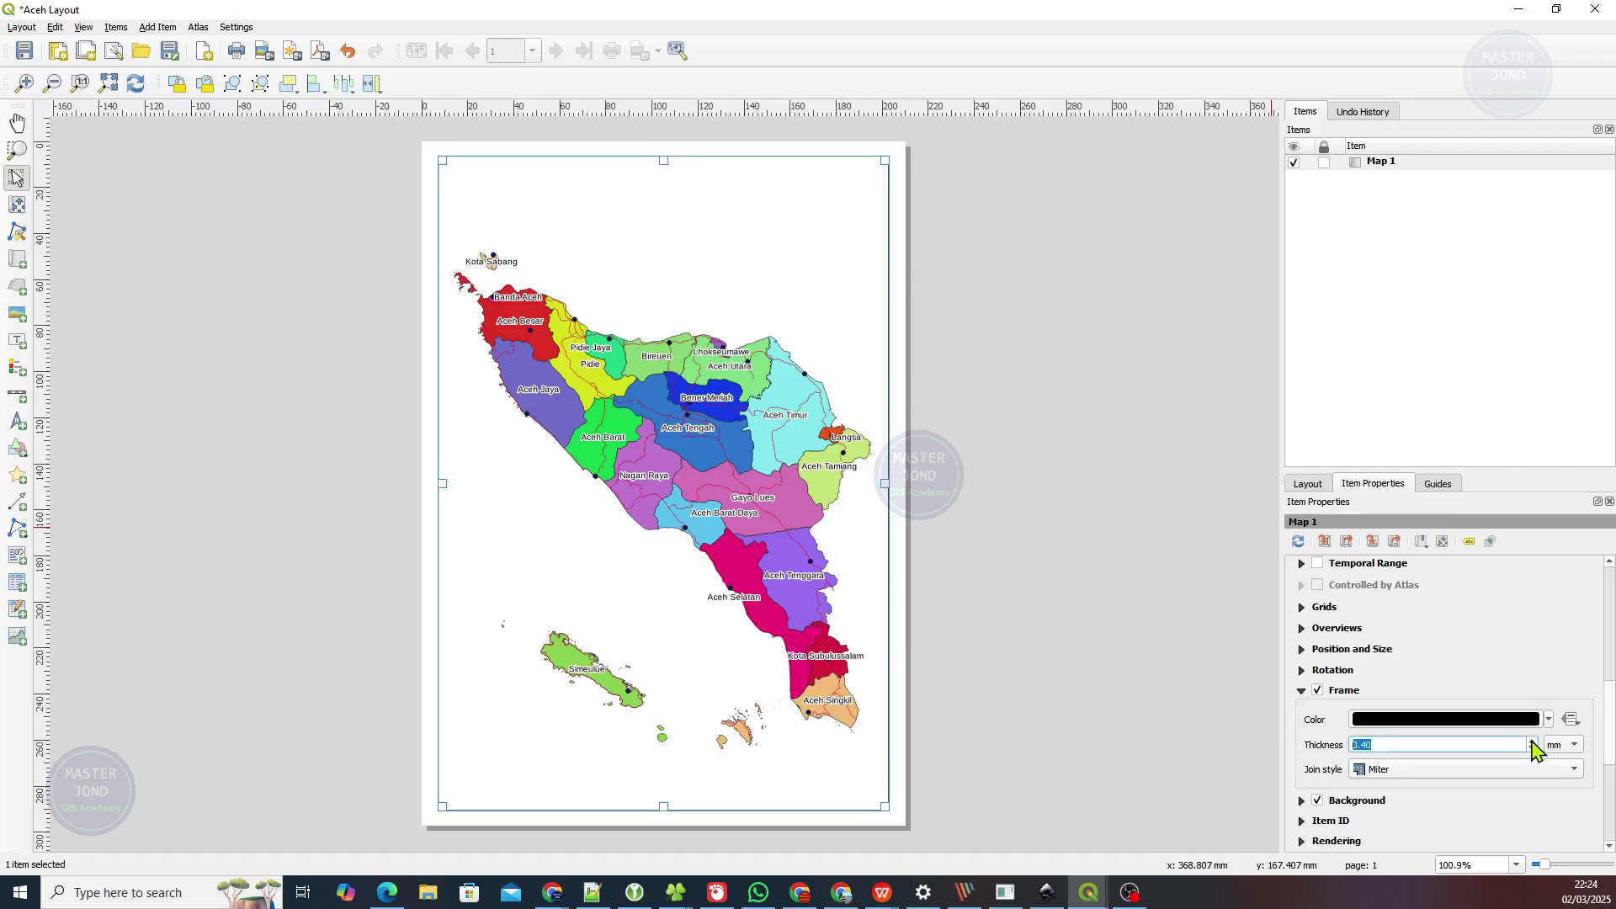
click(1532, 741)
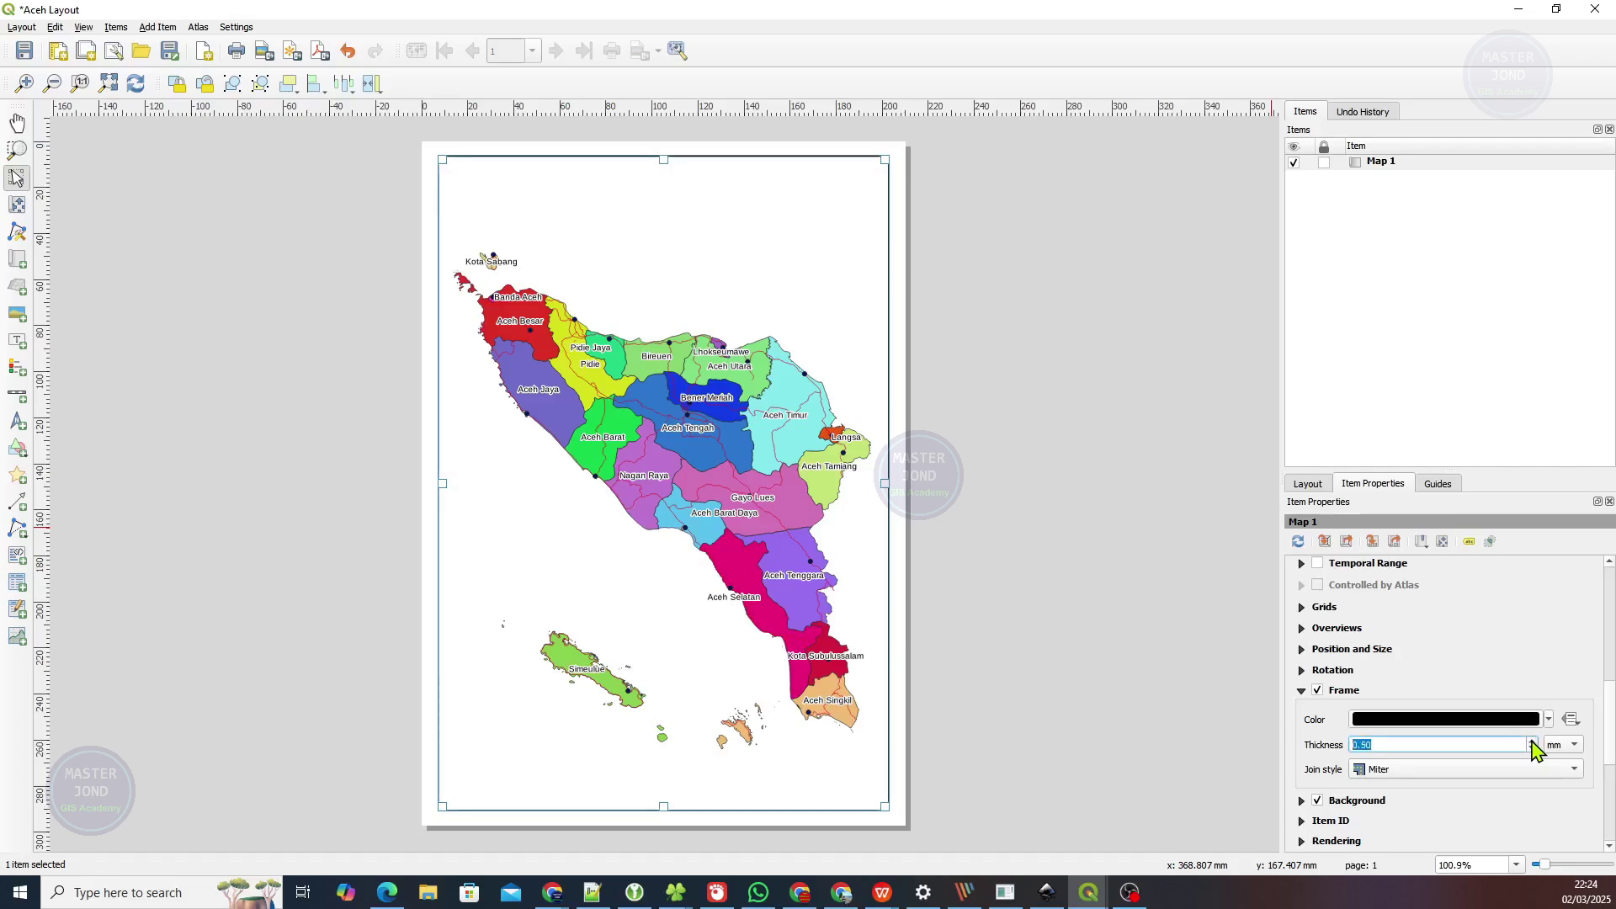
click(1009, 599)
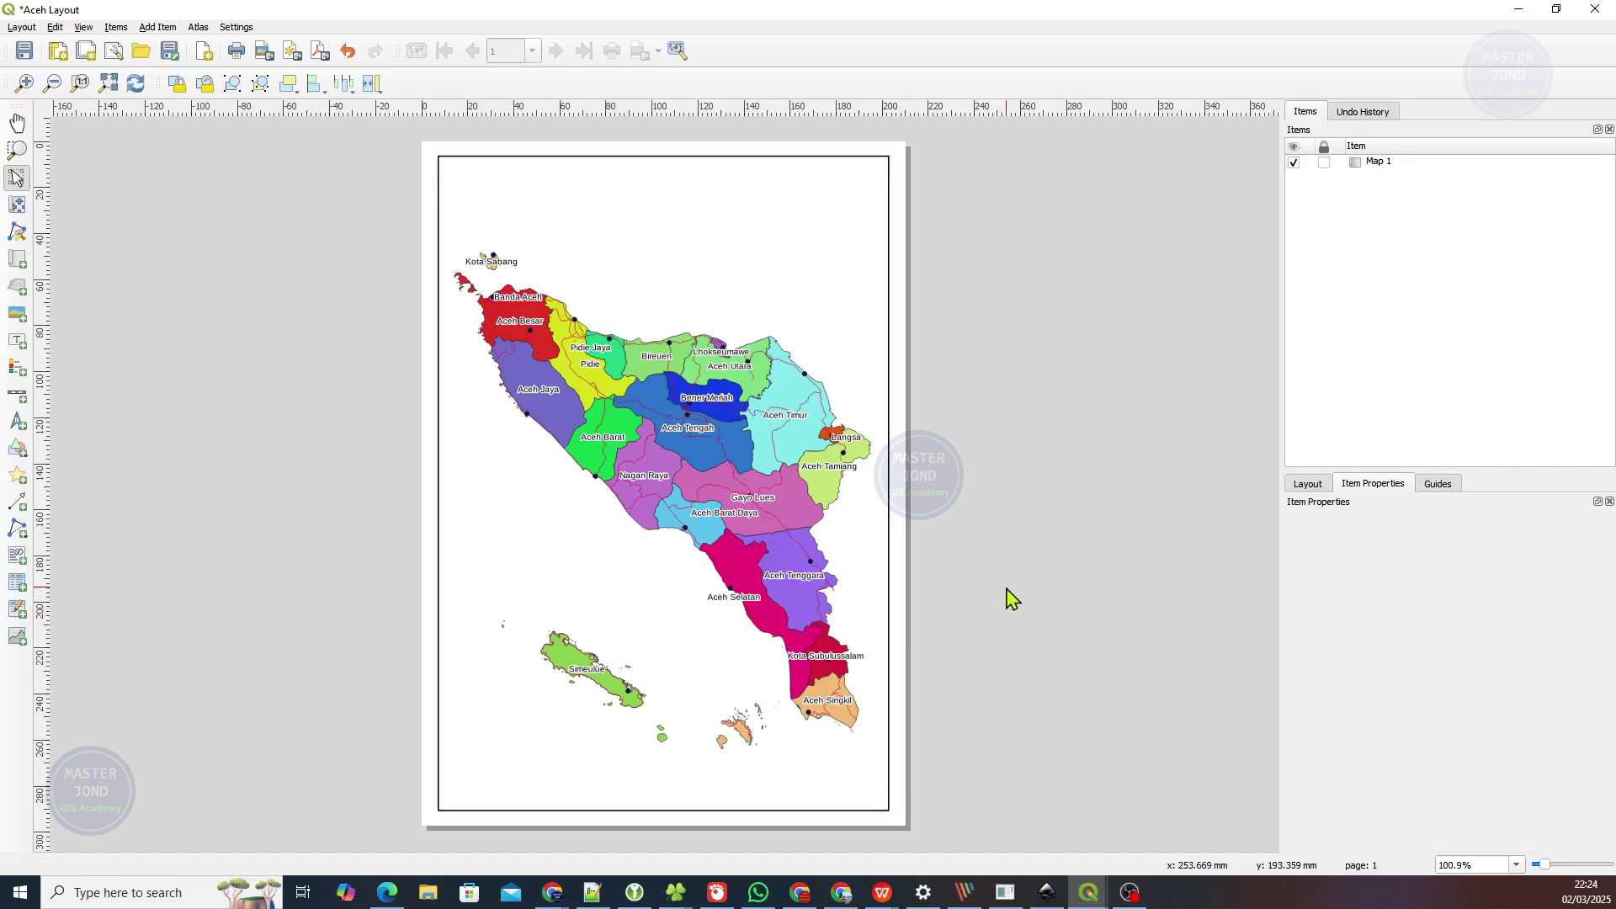
click(849, 349)
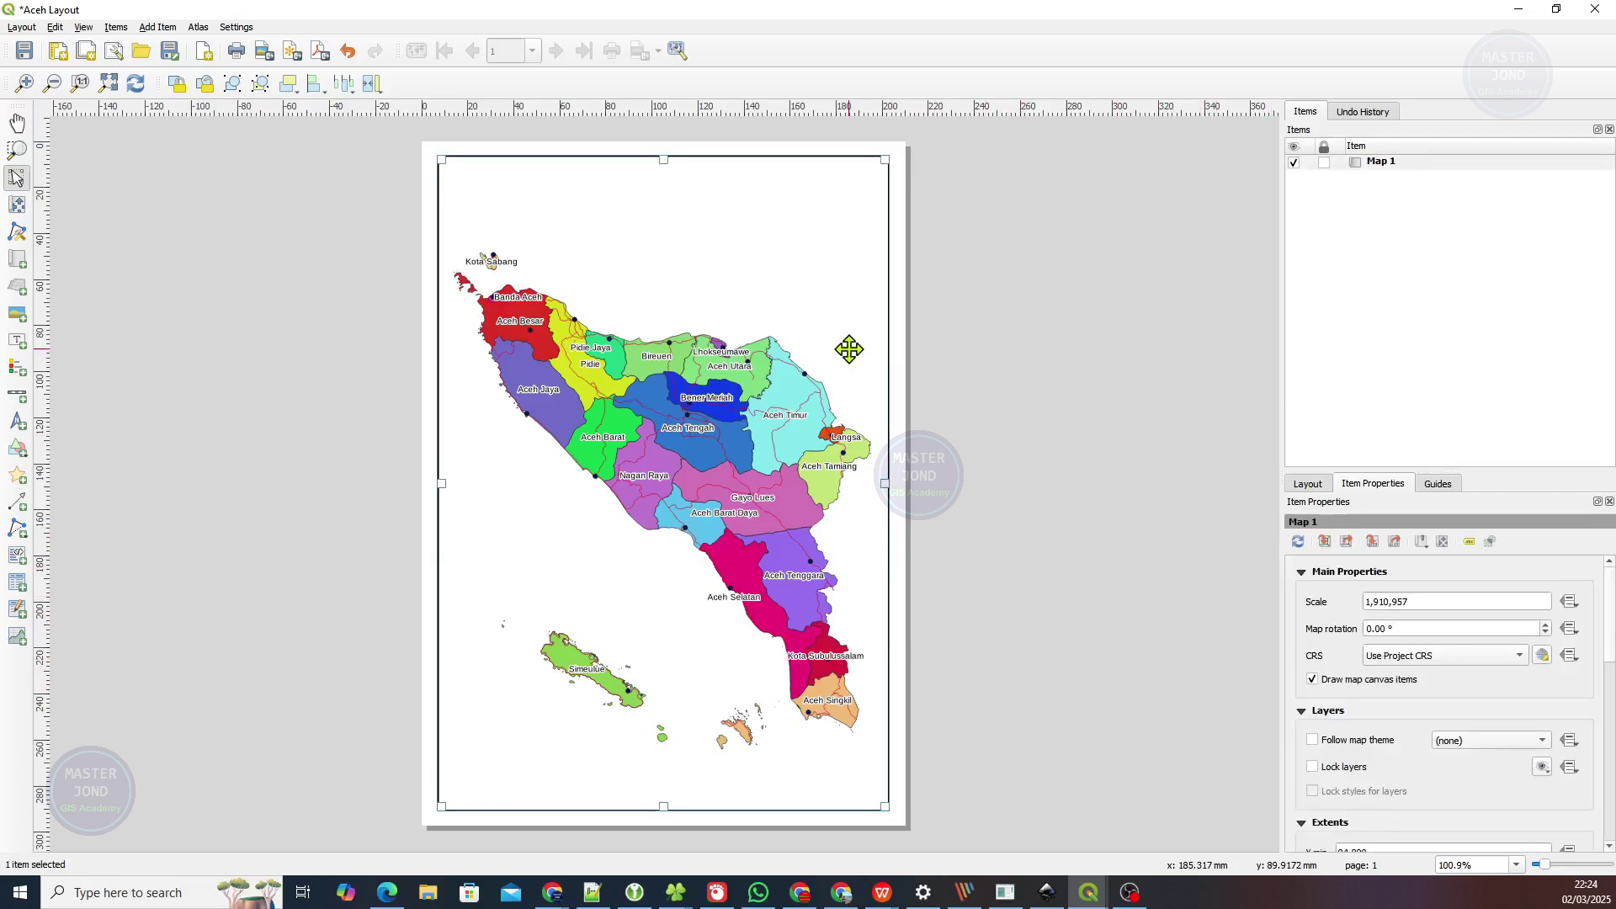
click(997, 362)
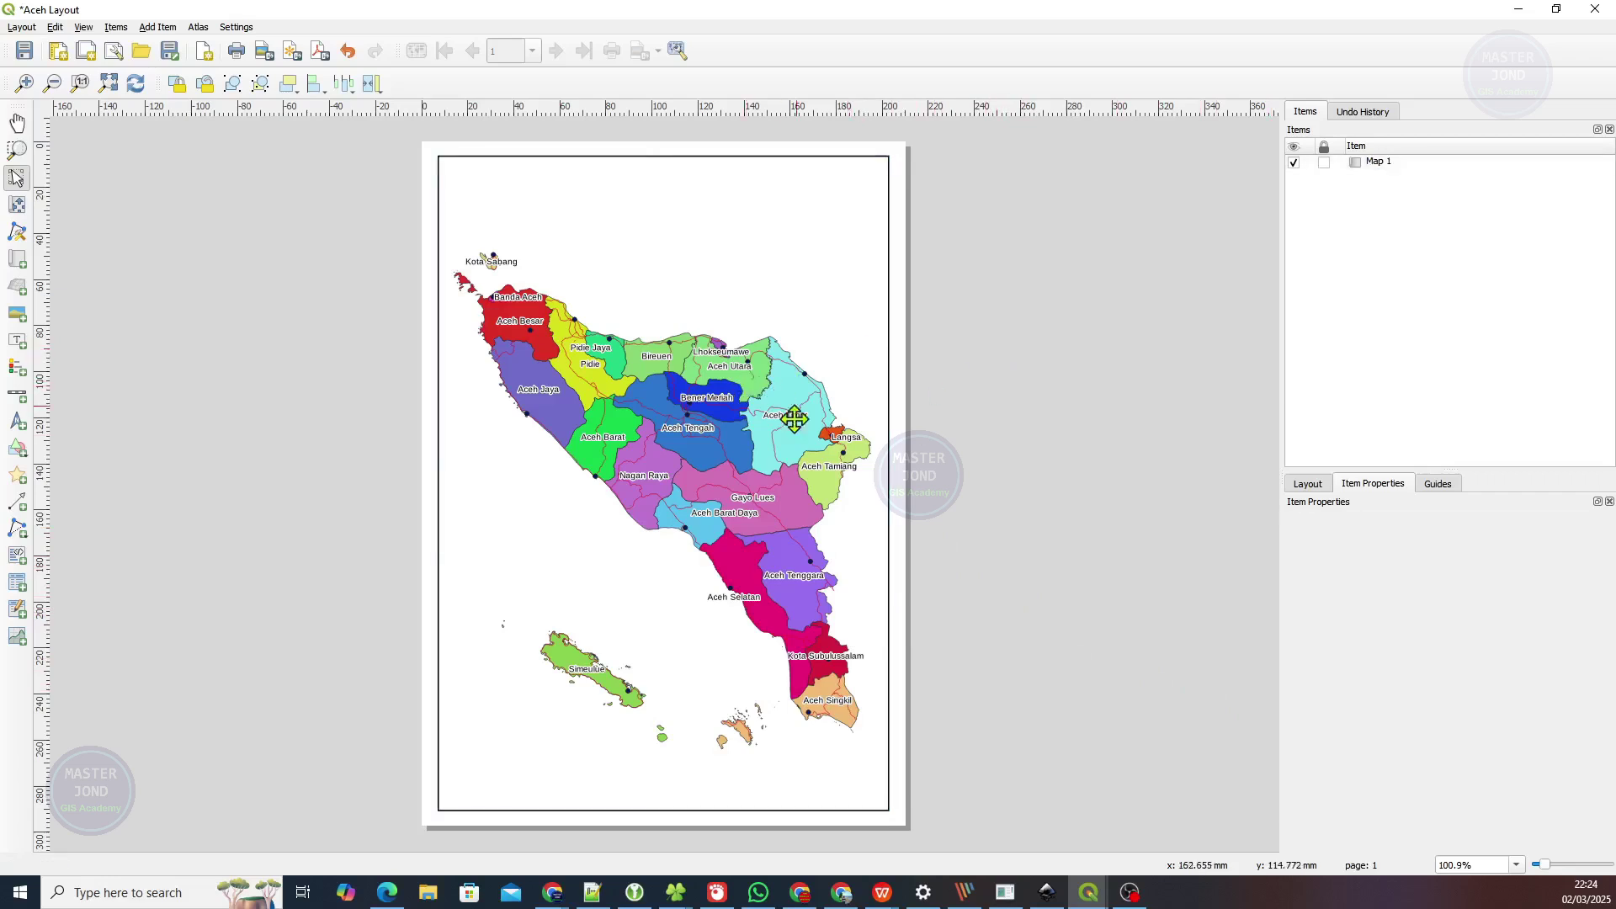
Add a label about 95 mm wide in the blank area above the province, with the text "ACEH PROVINCE MAP".
click(15, 345)
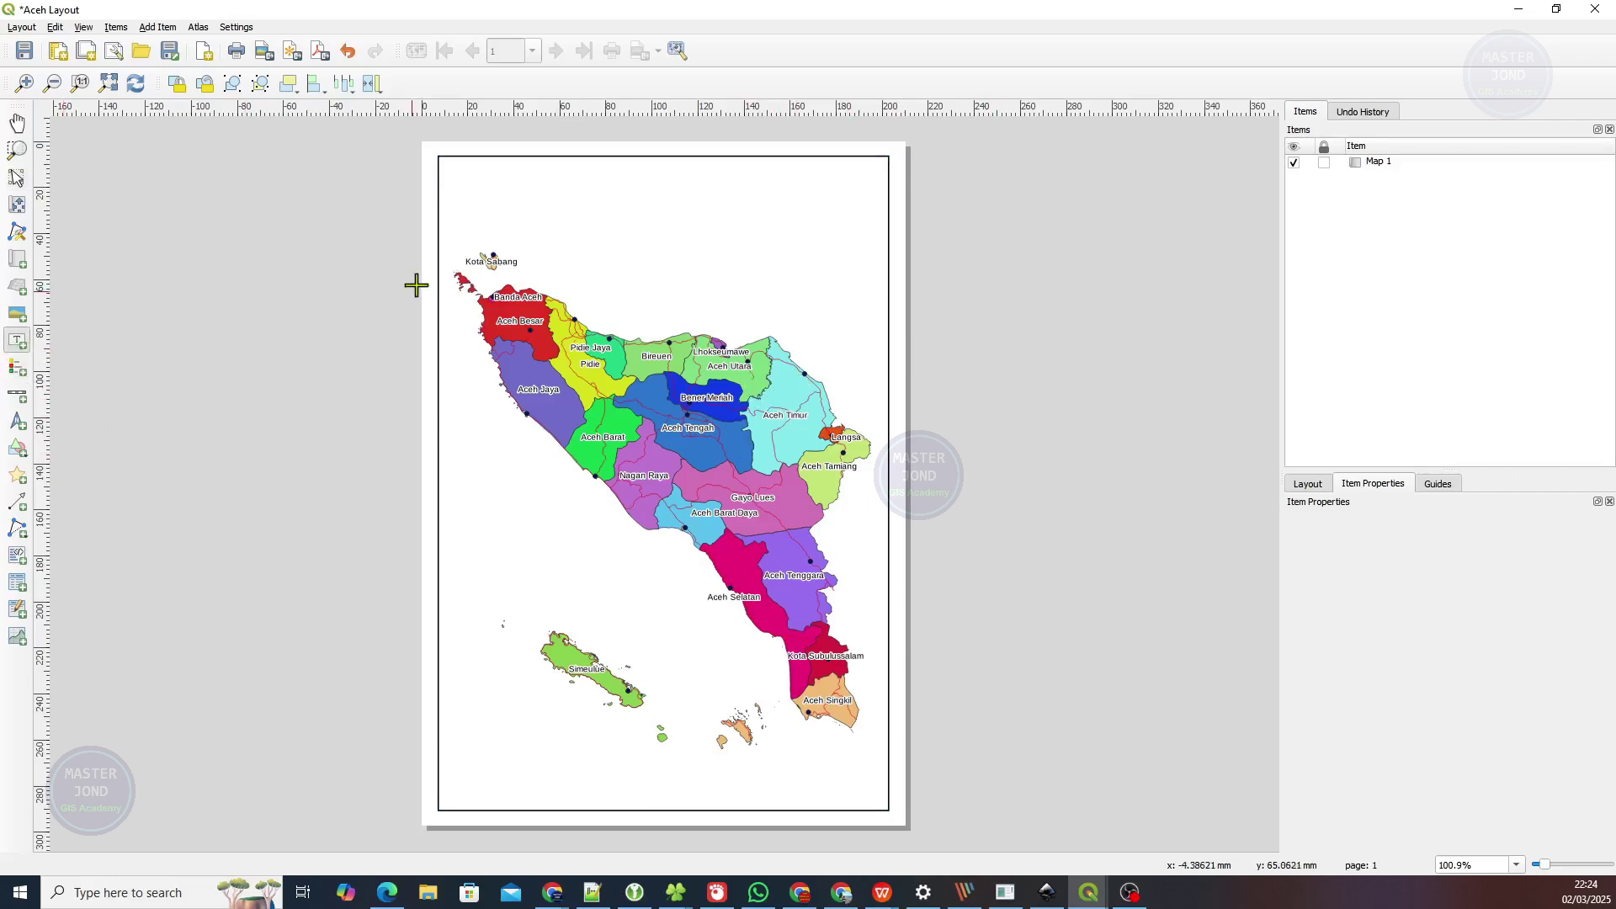
drag(486, 187, 705, 225)
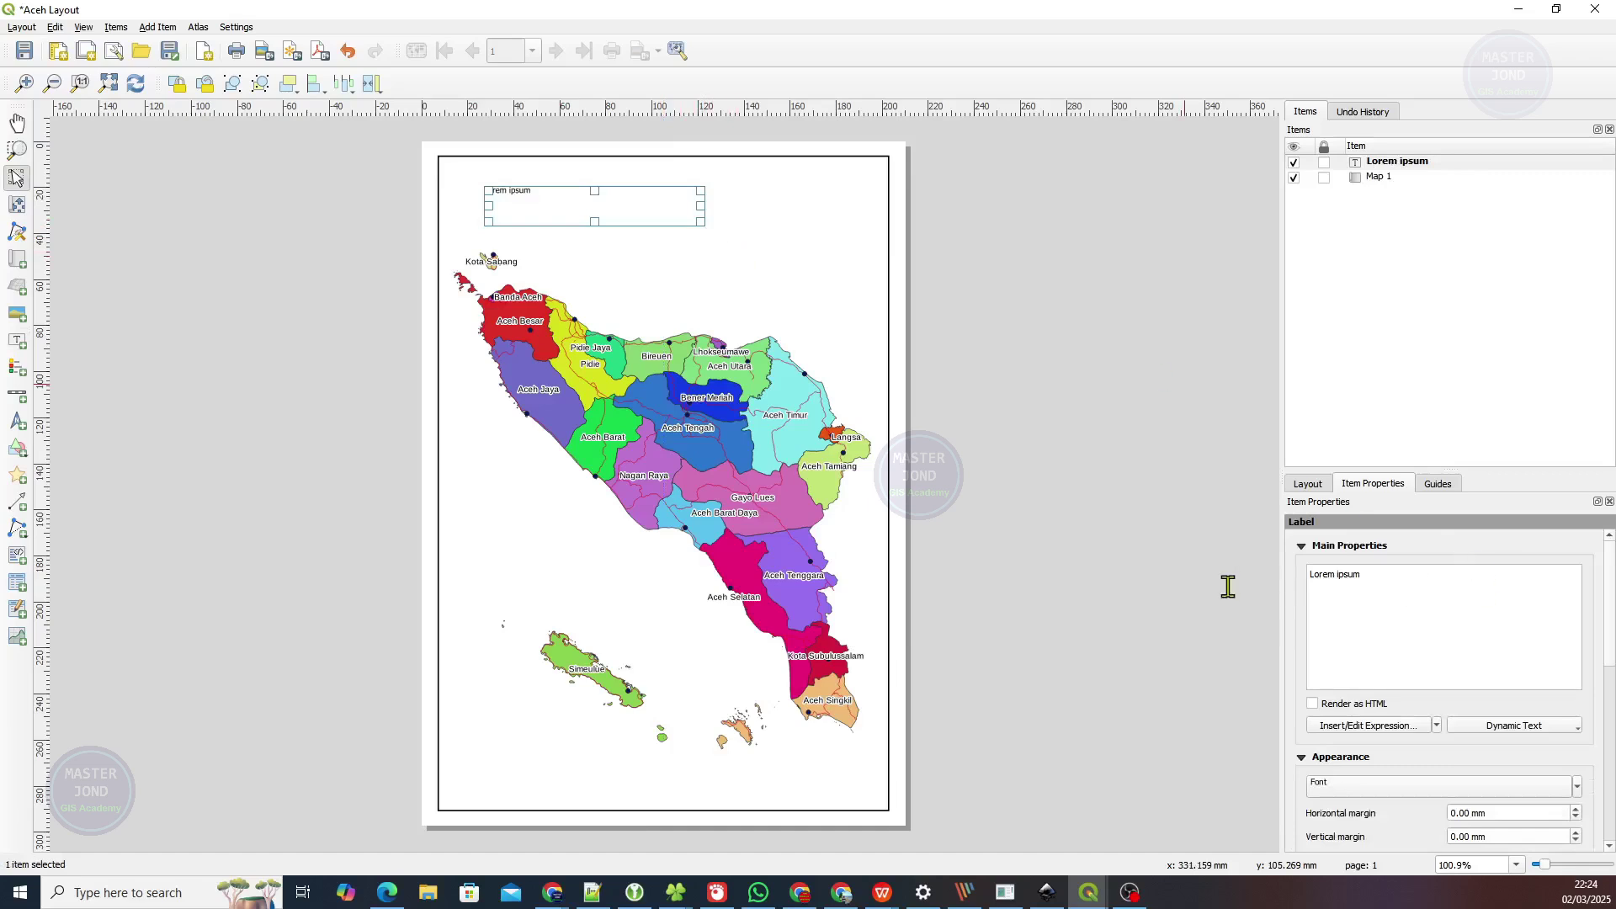
click(1408, 607)
drag(1424, 581, 1306, 578)
text(ACEH PROVINCE MAP)
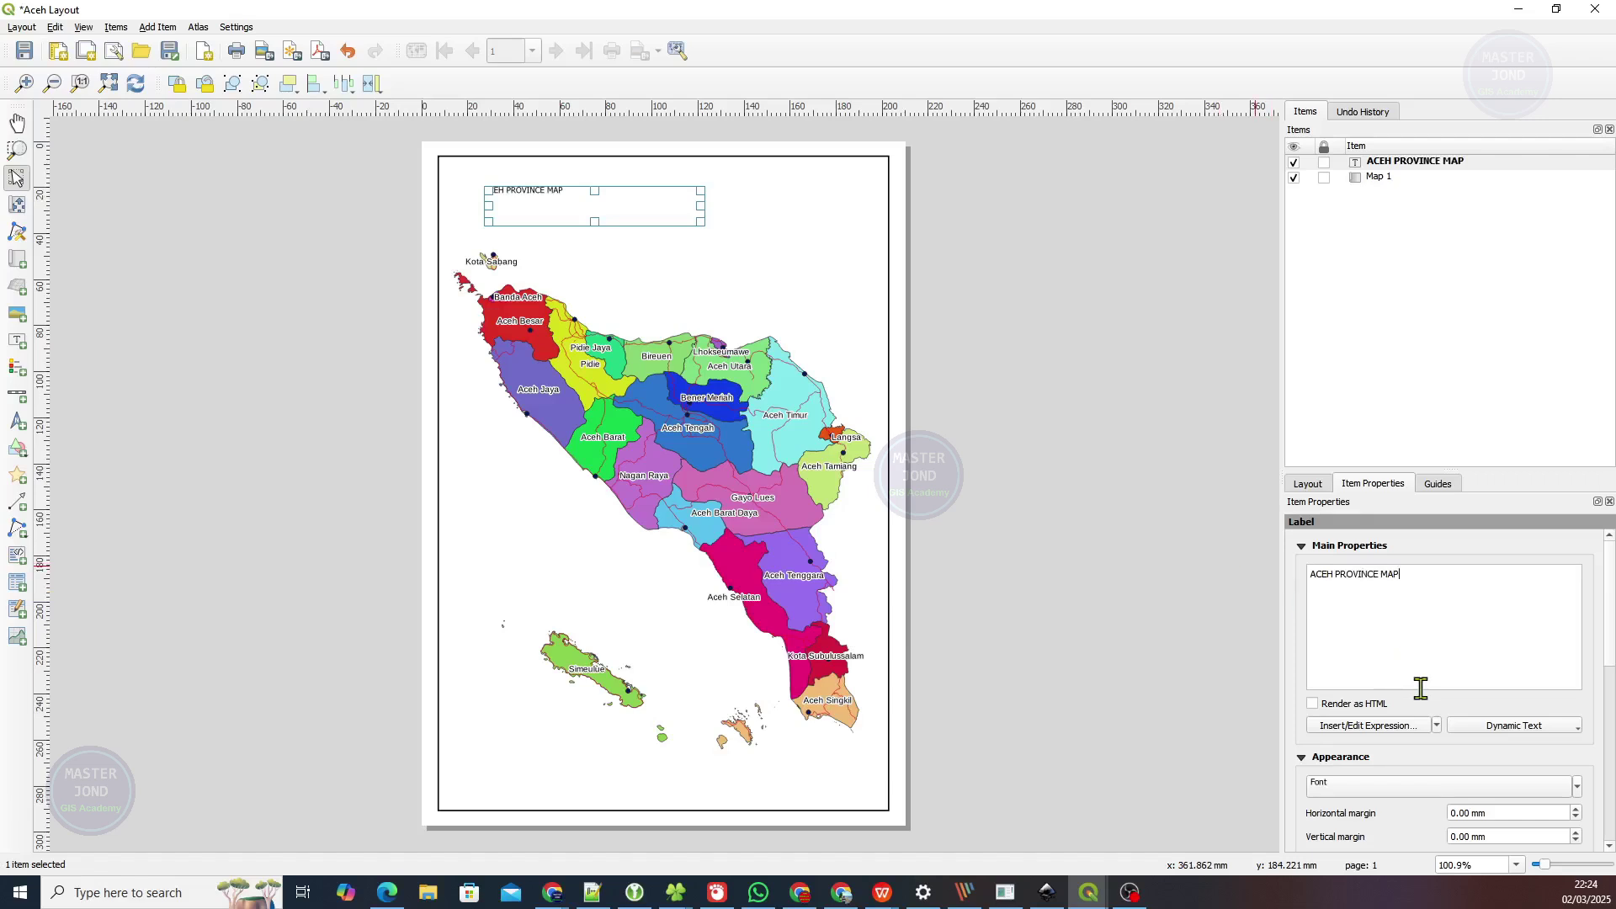
Set the title label's font to 25 points Bold and widen its box so the text fits on one line.
click(1555, 790)
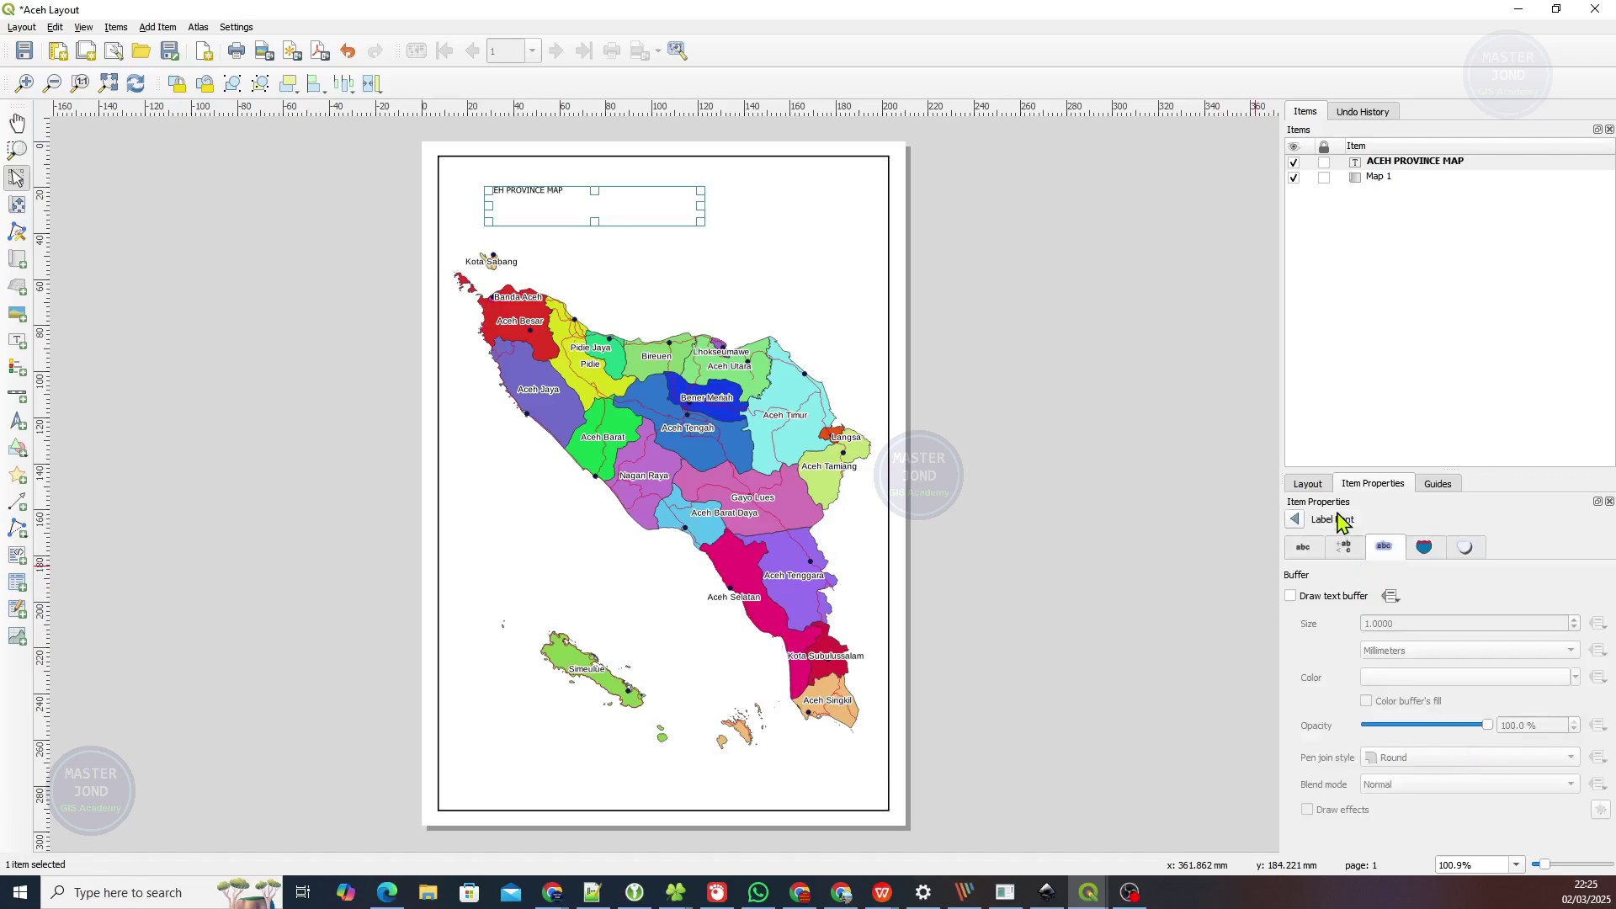
click(1304, 548)
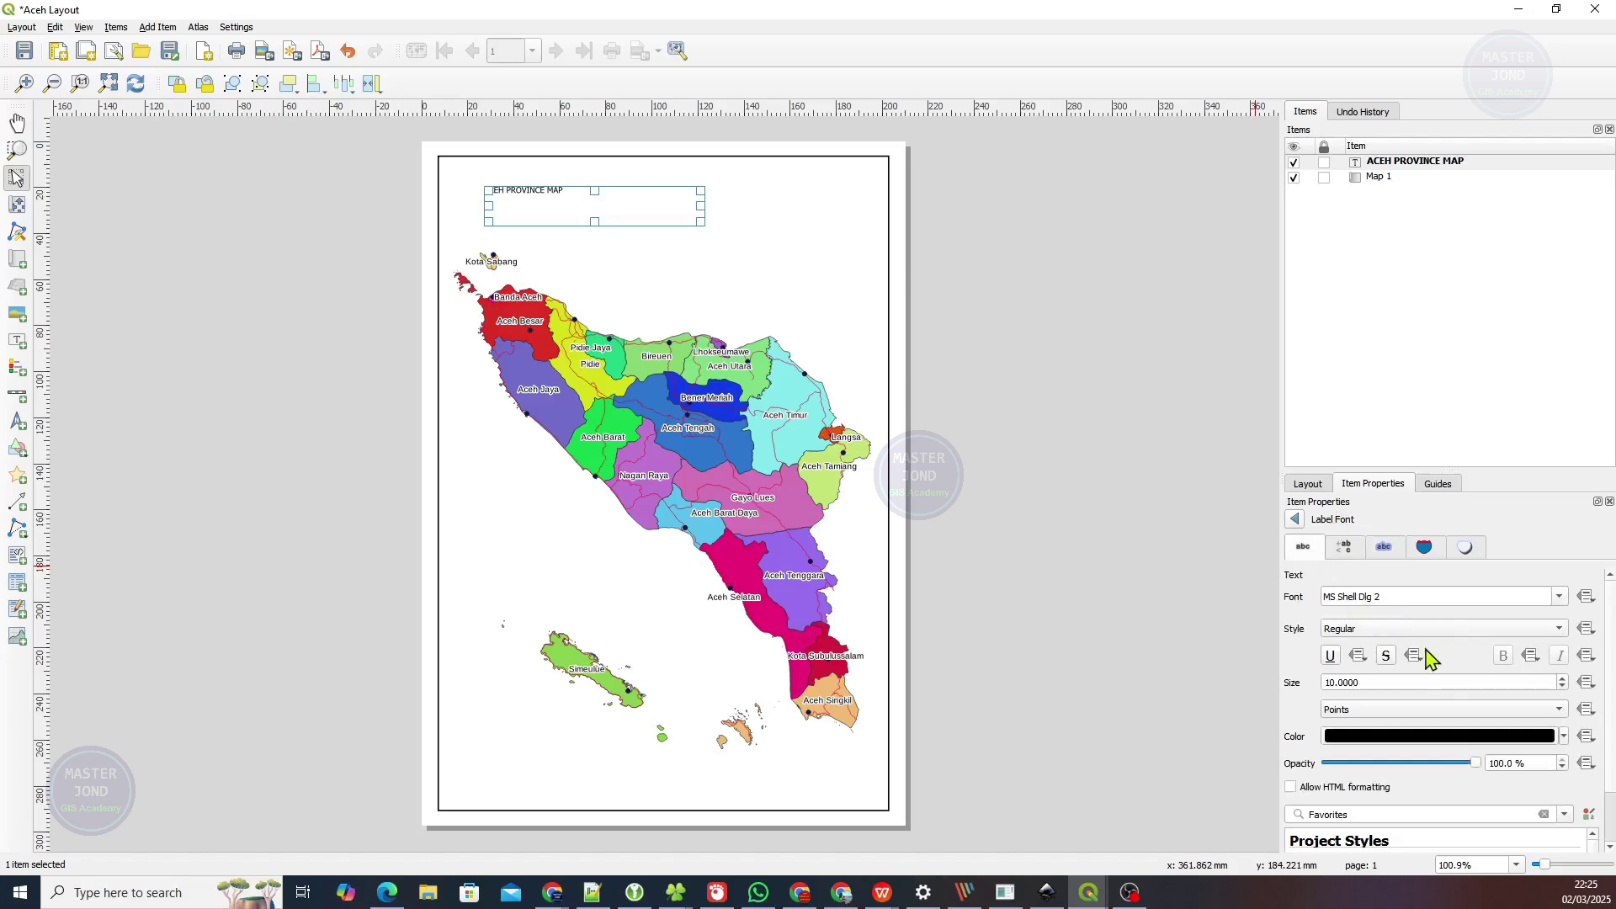
drag(1551, 686, 1209, 682)
text(25)
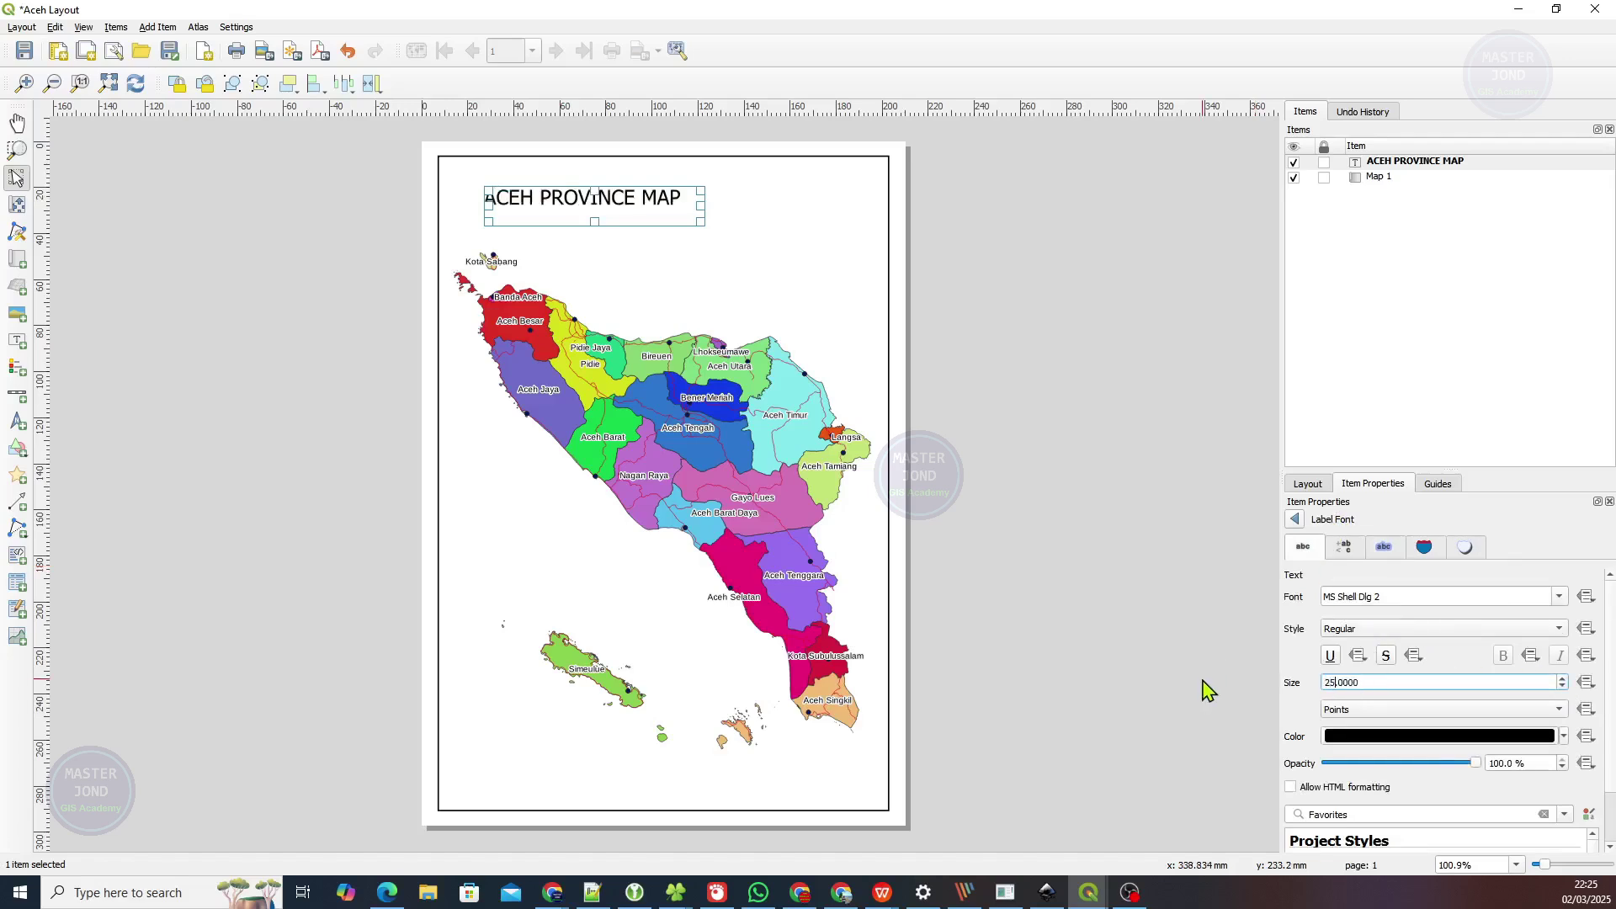
key(Tab)
scroll(1609, 602, down, 3)
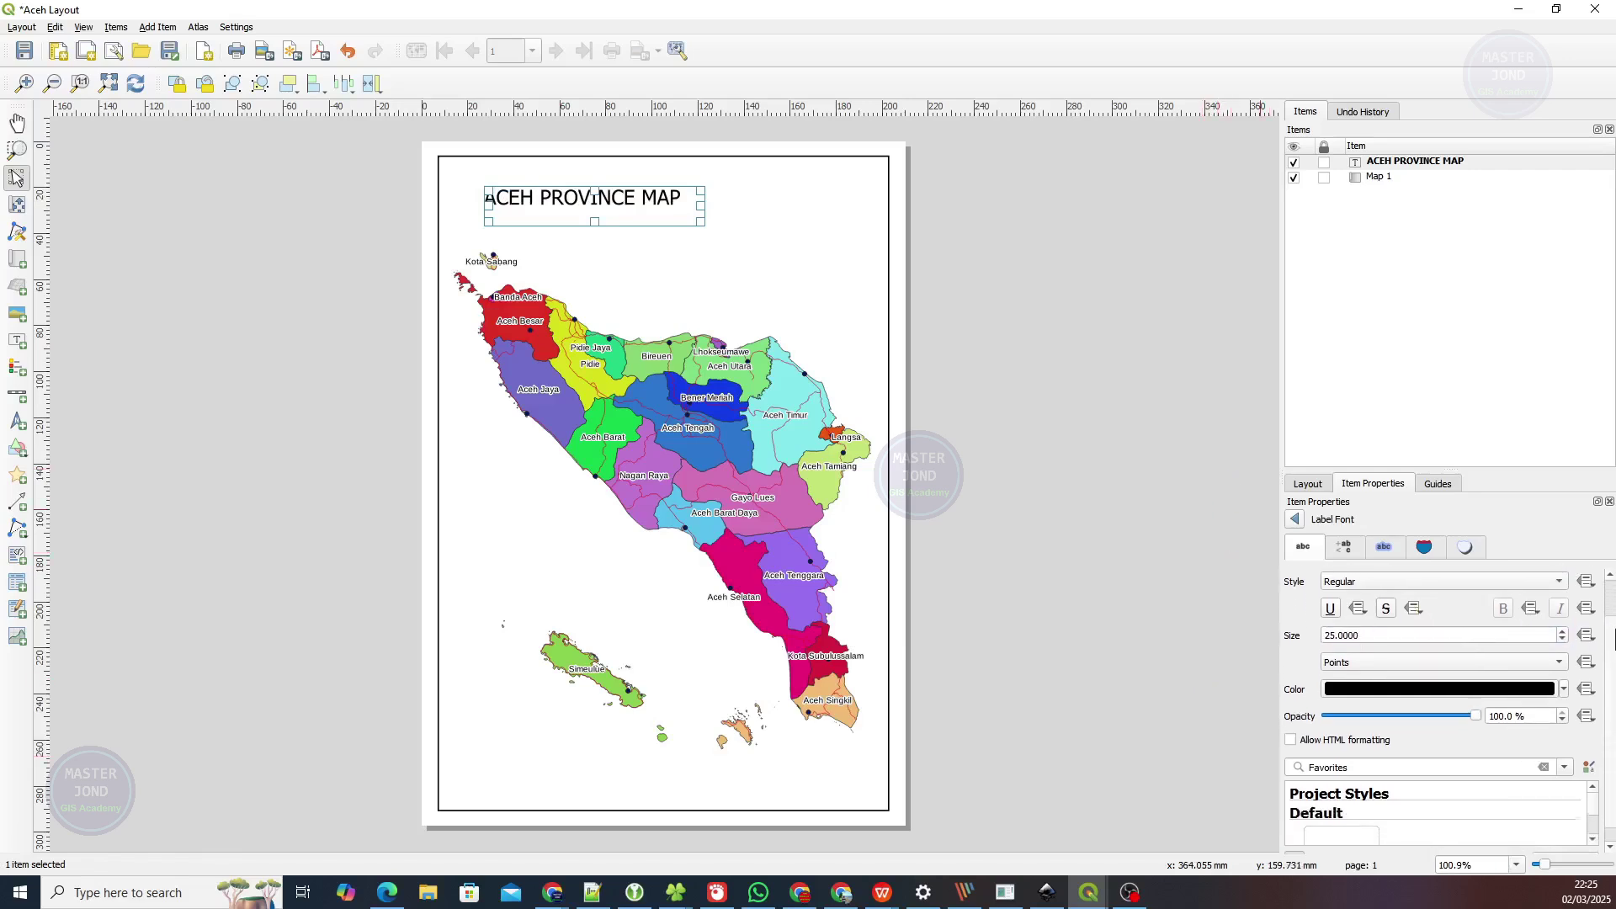
scroll(1609, 656, up, 3)
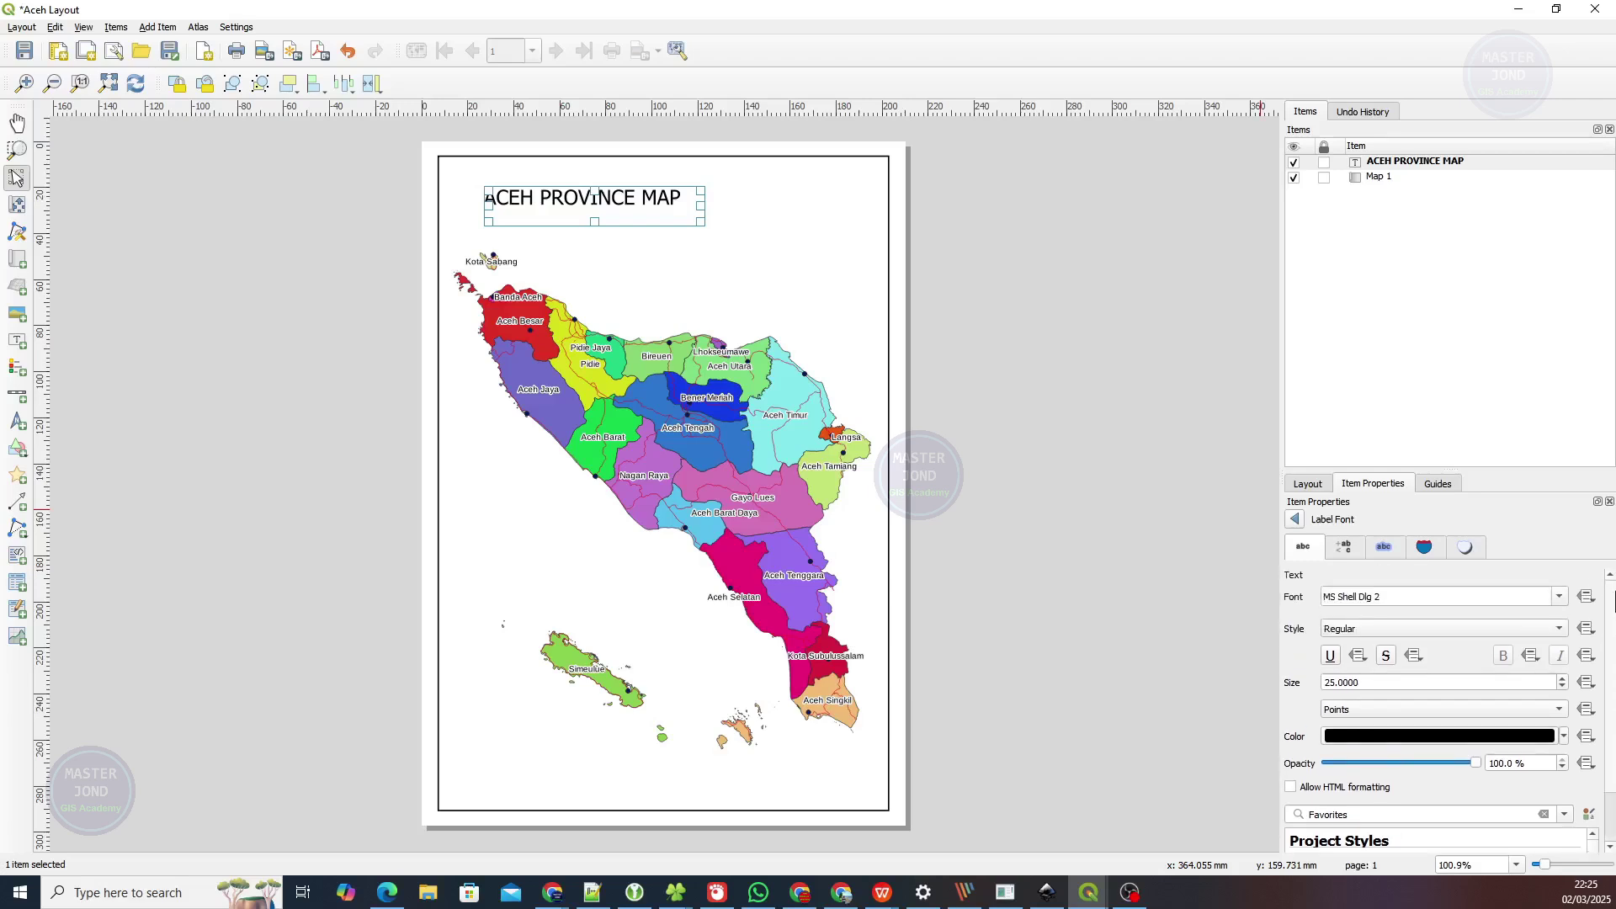
click(1423, 636)
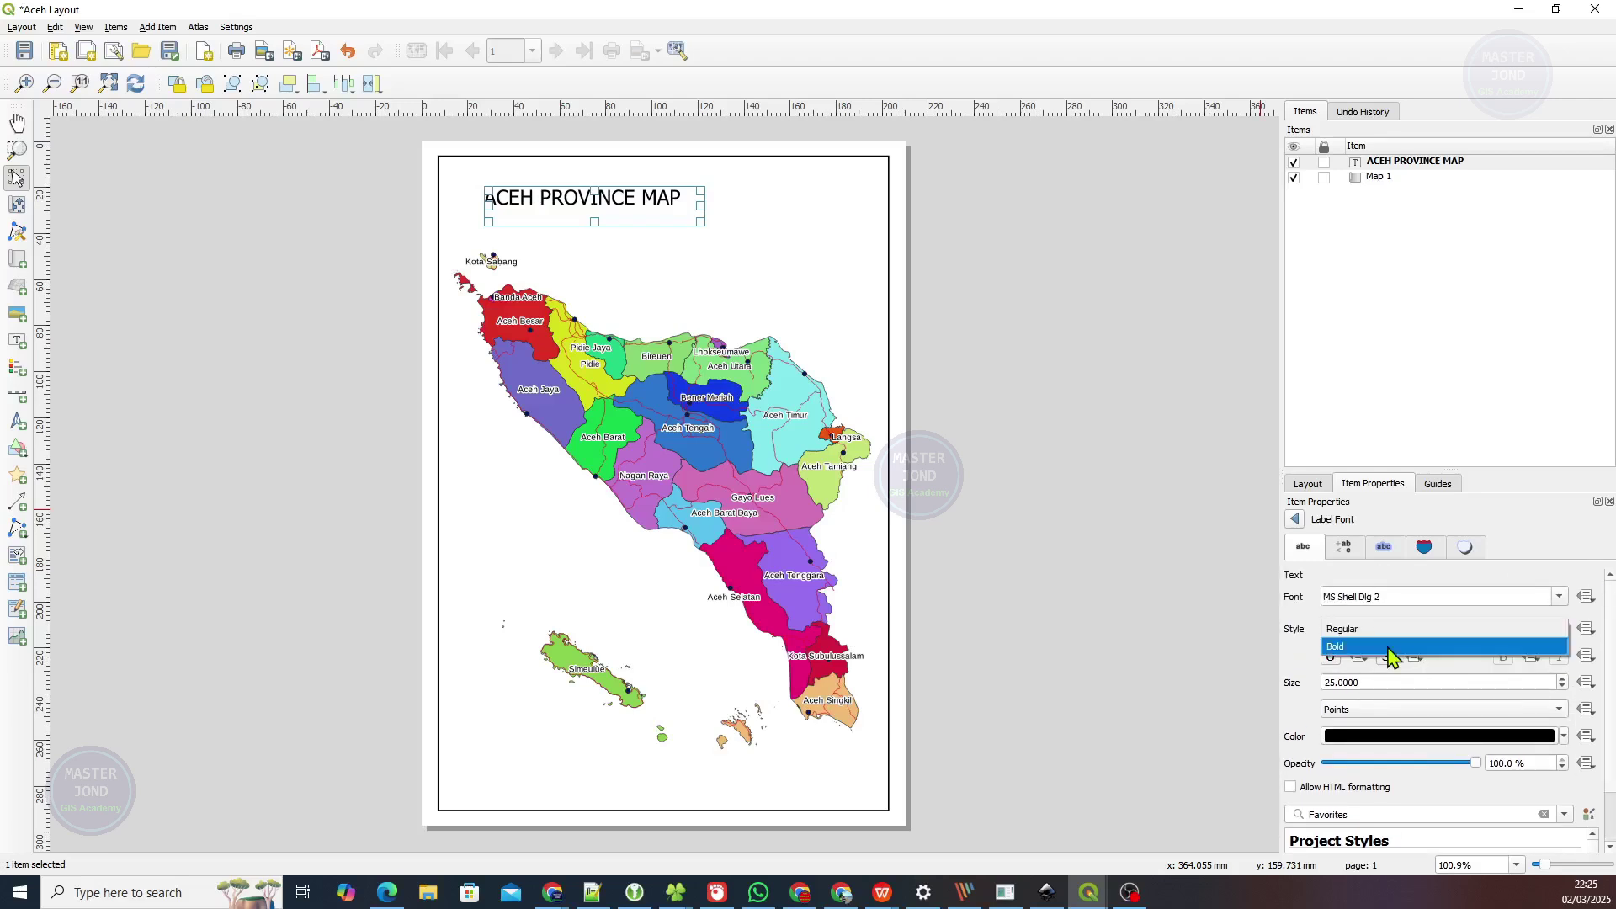
click(1391, 646)
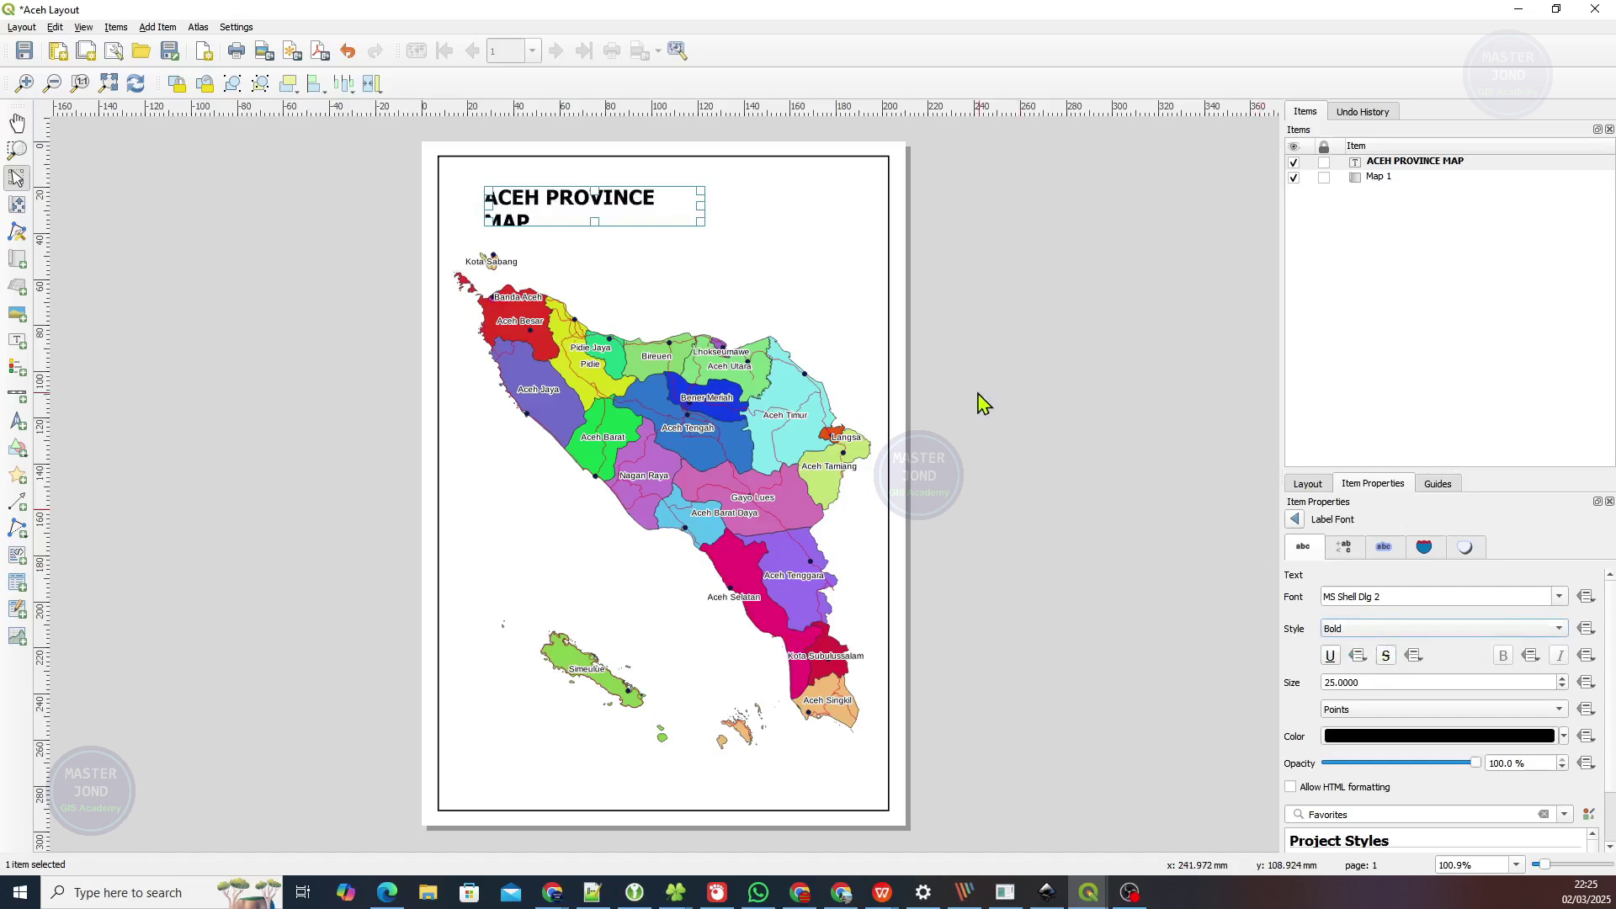
drag(704, 209, 732, 213)
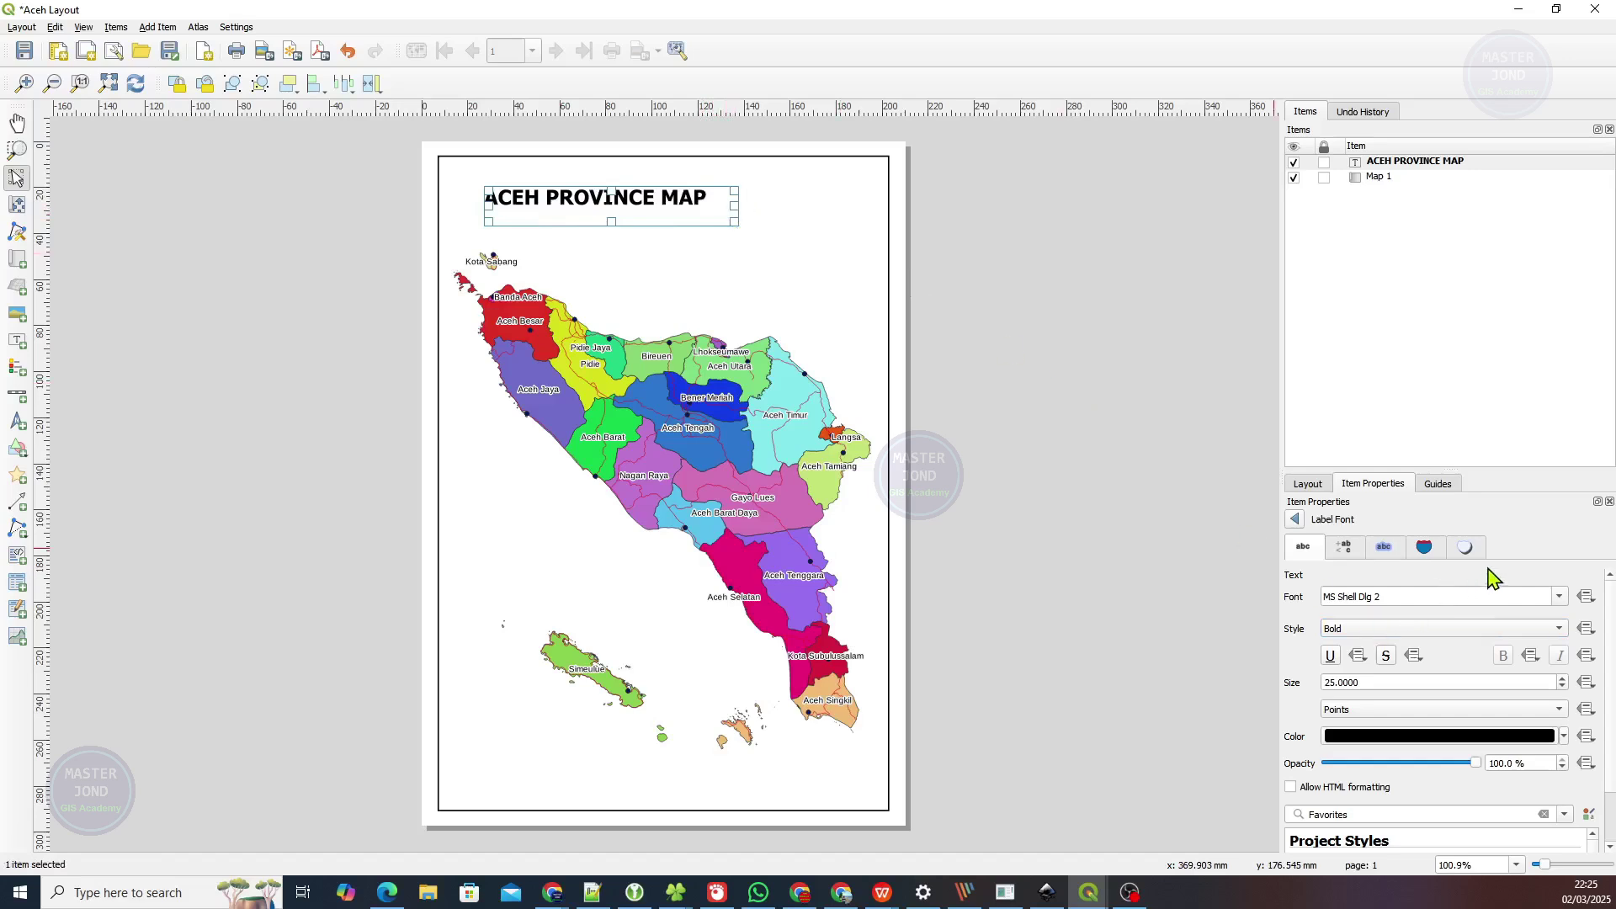
Align the title text to horizontal Center and vertical Middle, and move the label to the top centre of the map frame.
click(846, 225)
click(676, 196)
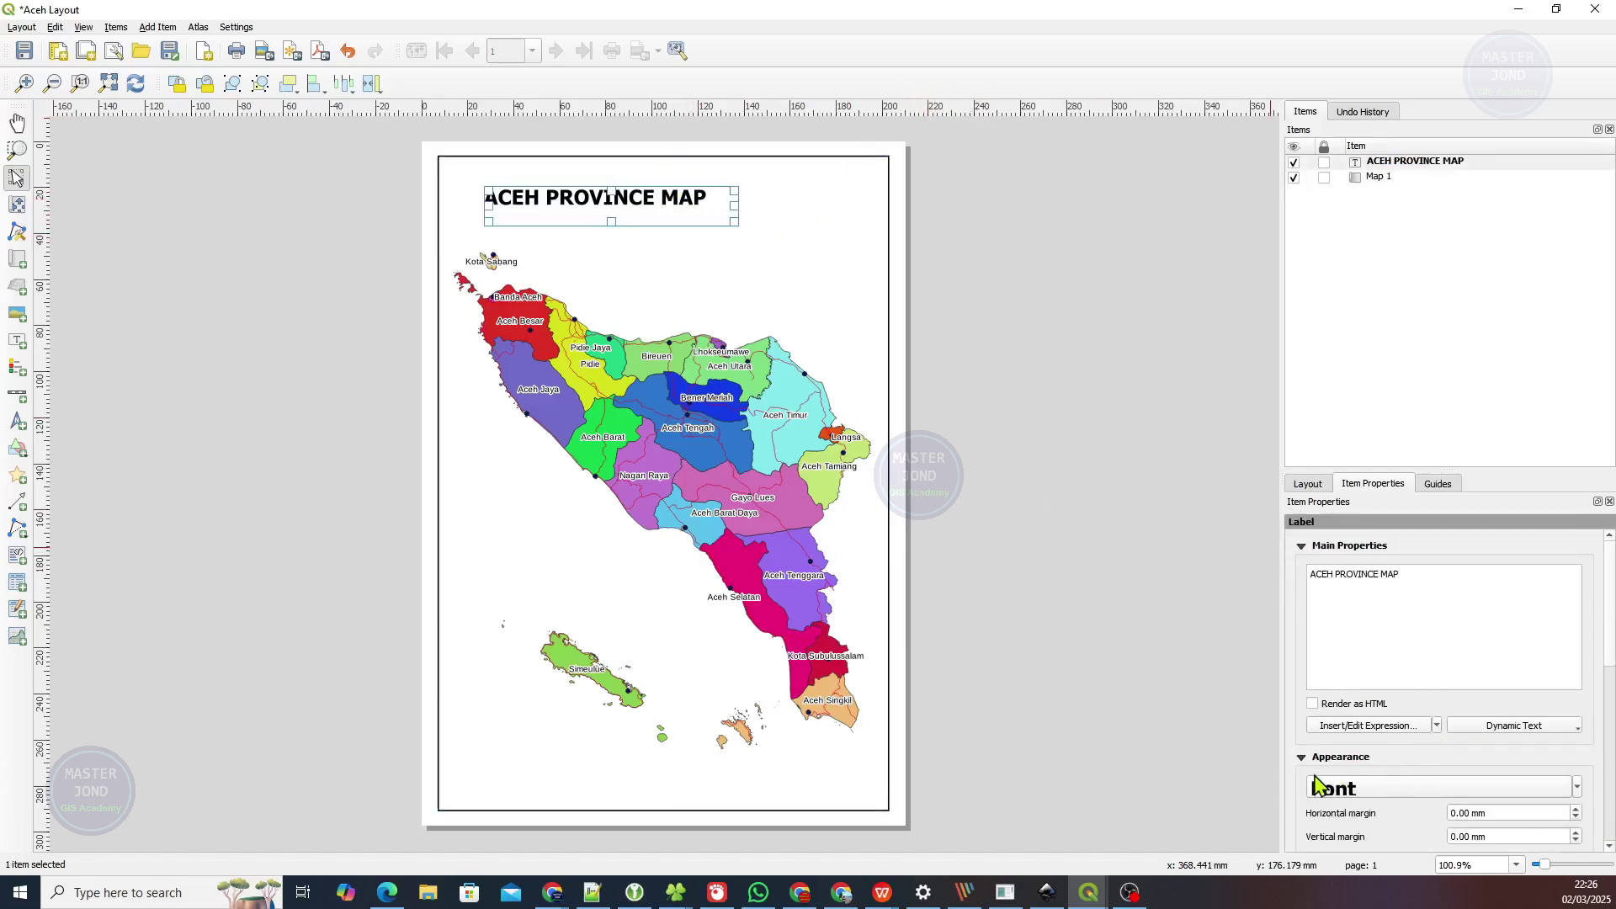
scroll(1320, 786, down, 1)
scroll(1305, 742, down, 2)
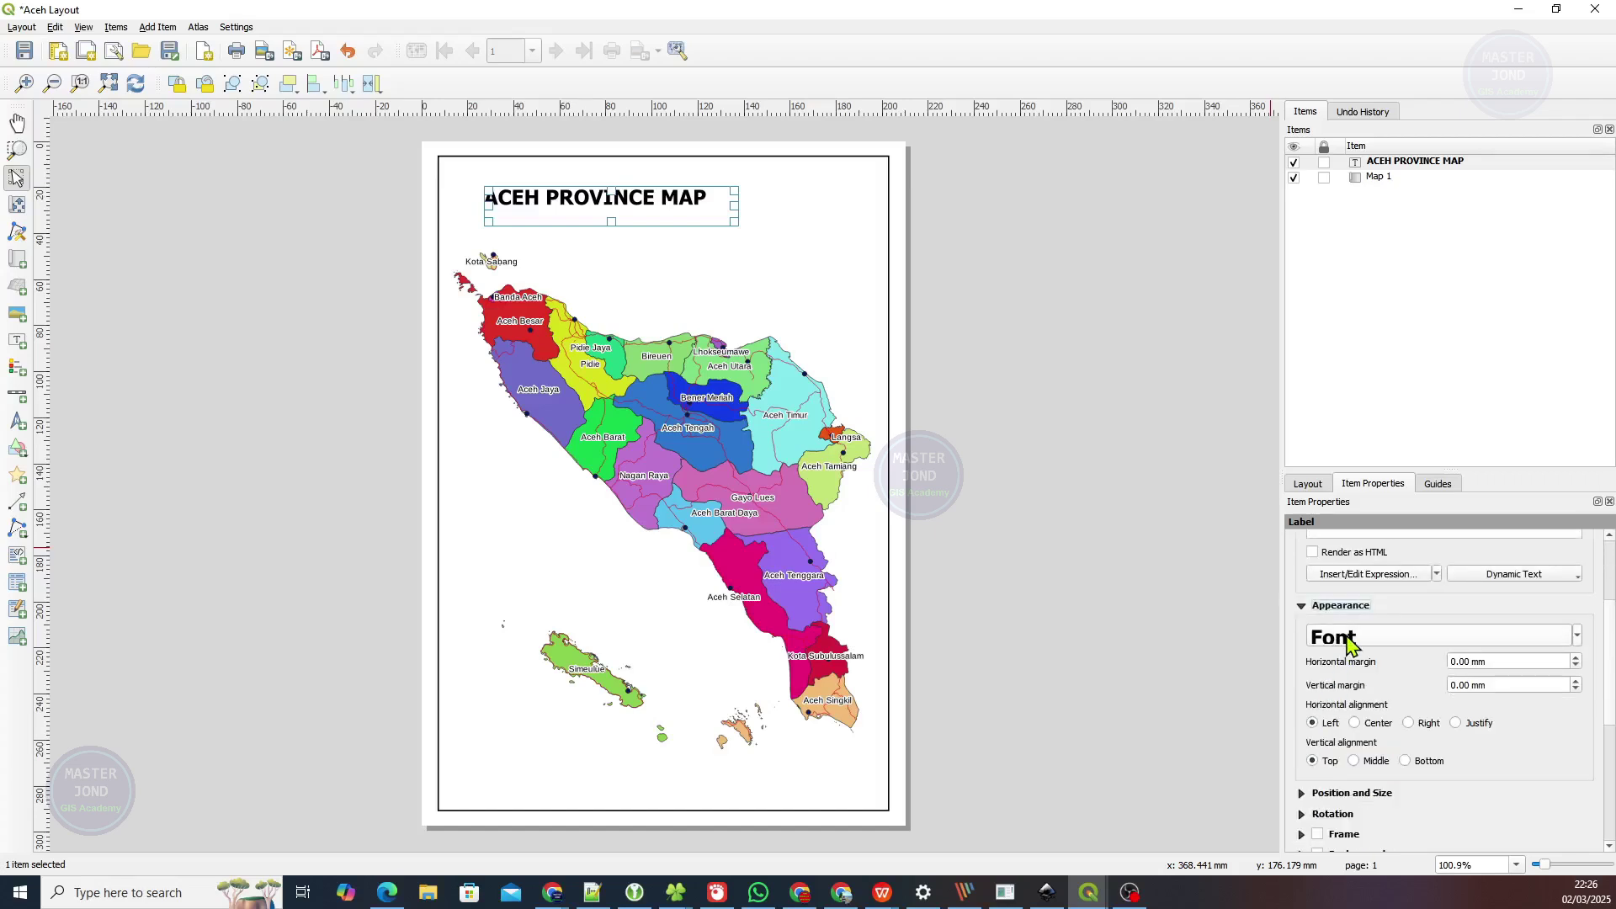
click(1349, 640)
click(1297, 520)
click(1356, 724)
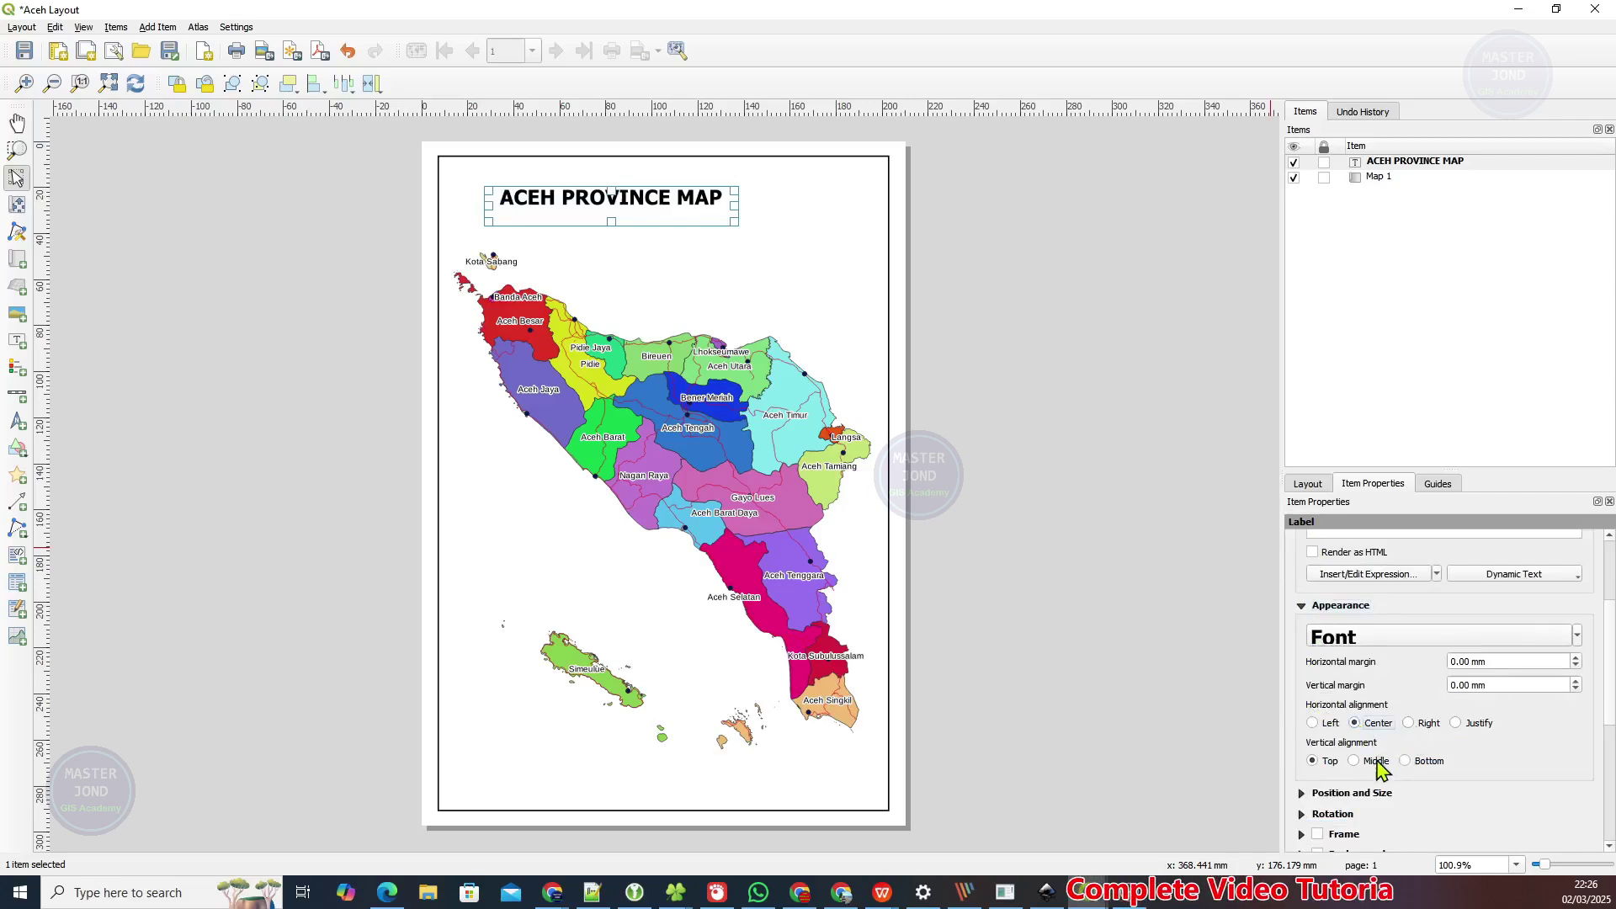
click(1375, 760)
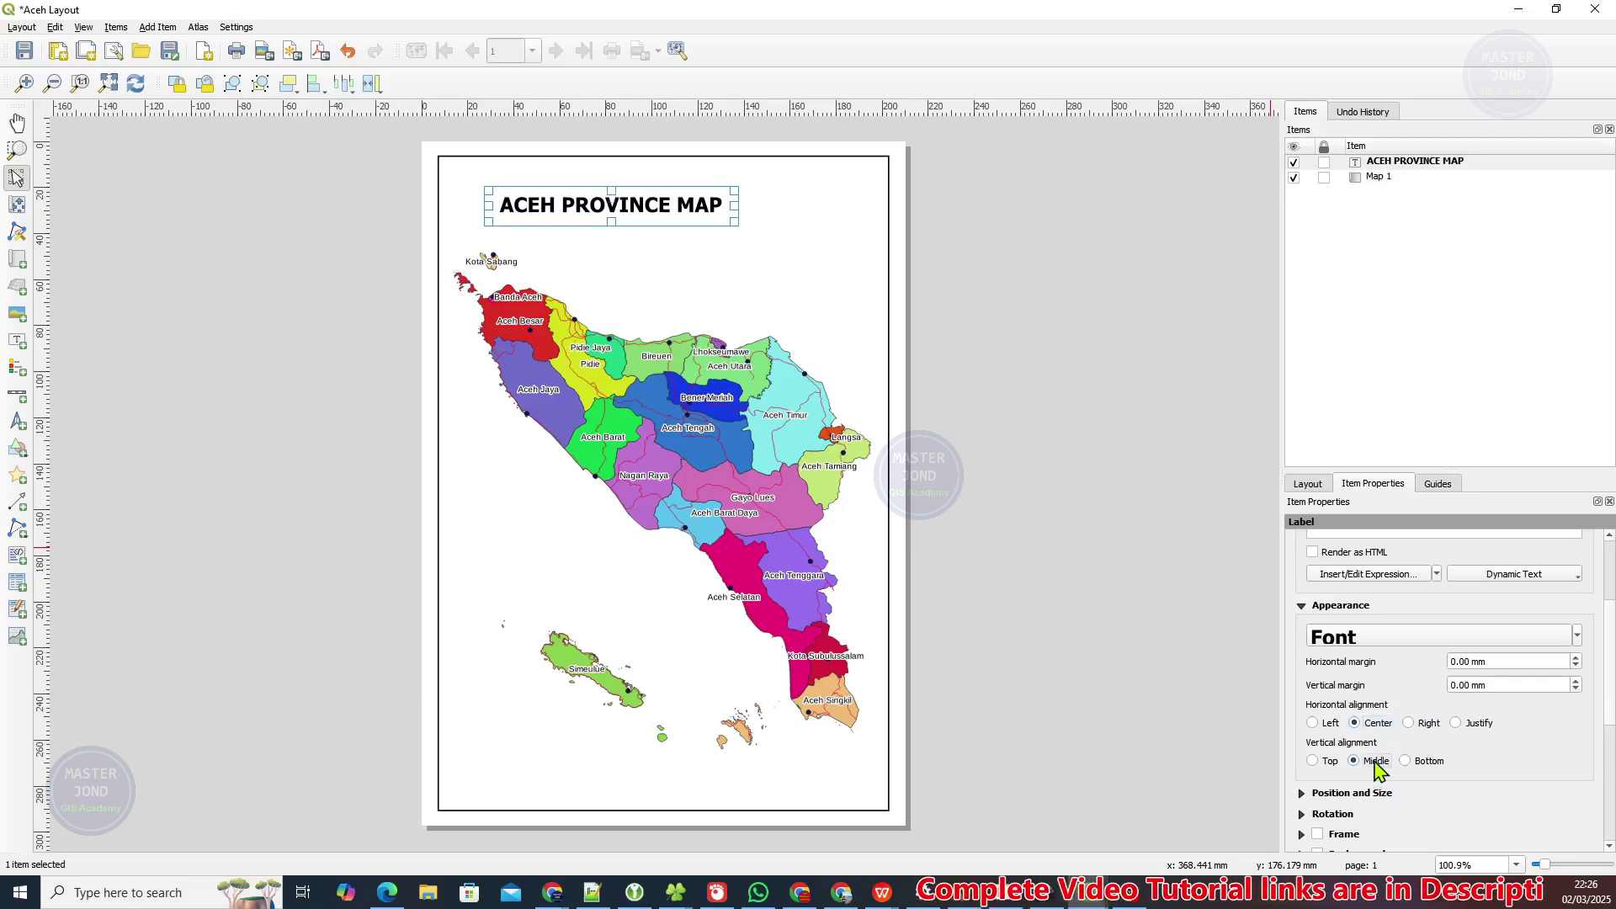
click(958, 332)
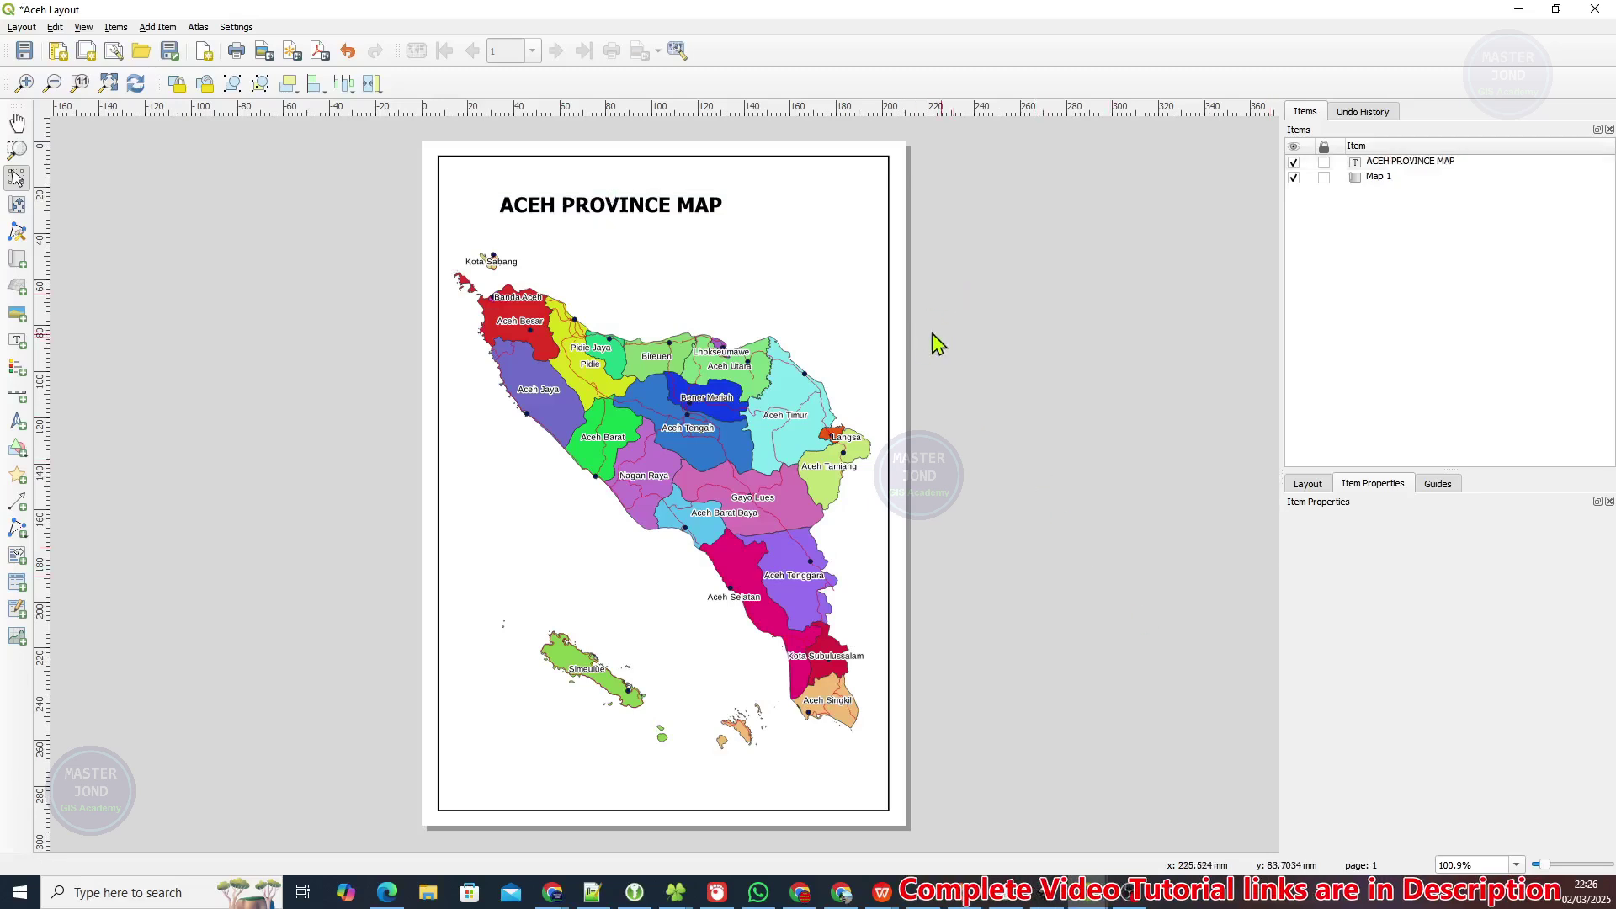
drag(658, 199, 753, 178)
click(1037, 276)
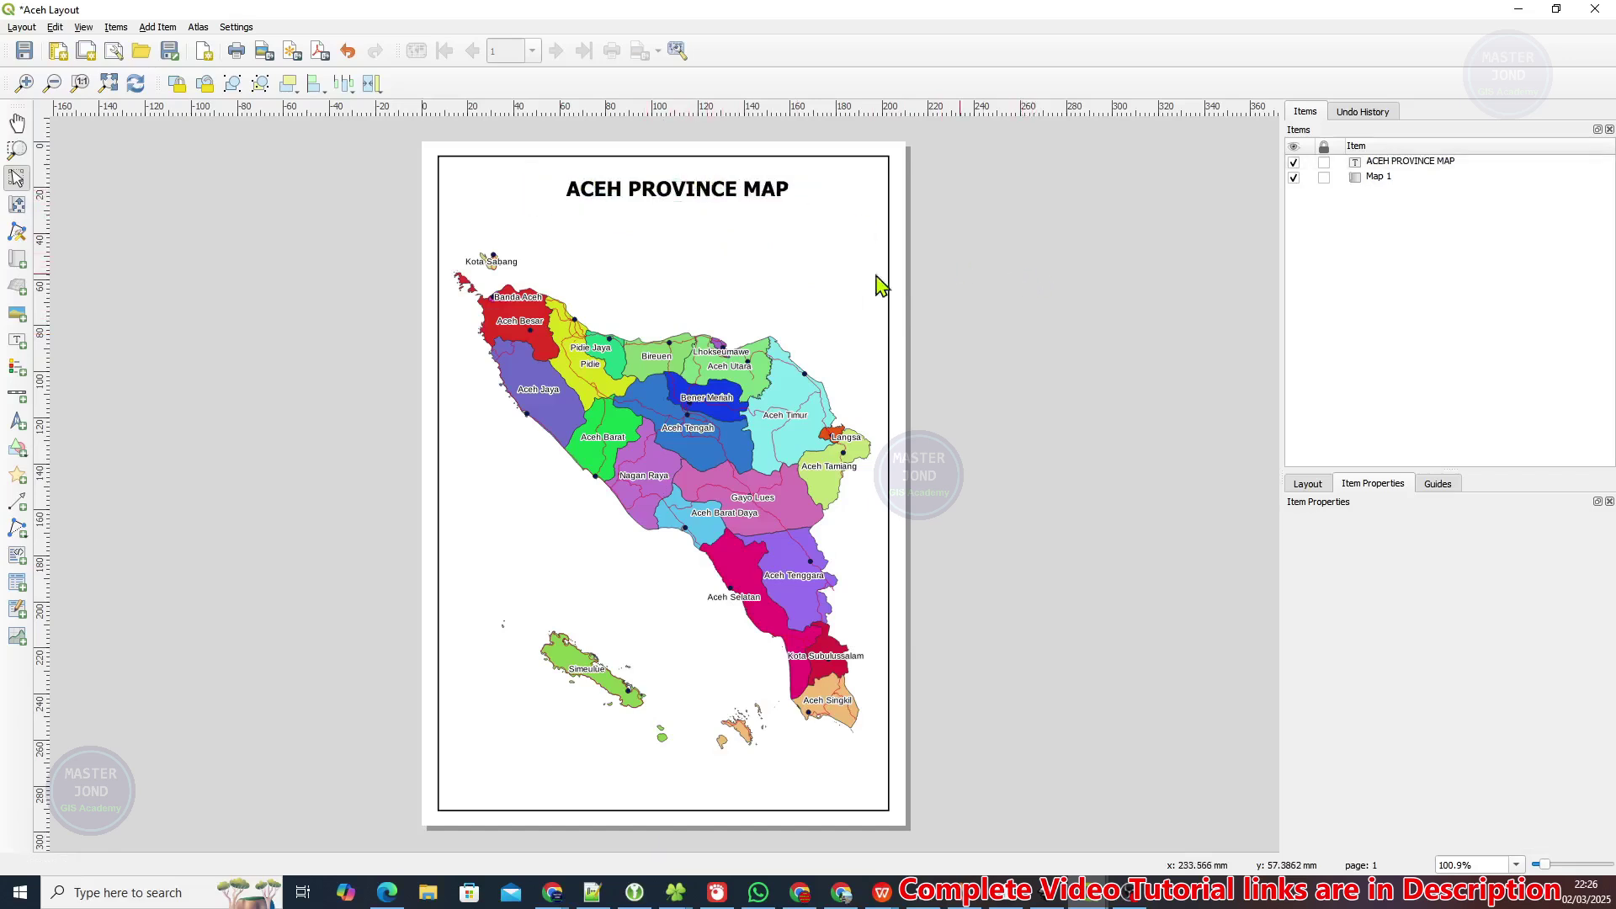
Add a north arrow about 18 mm wide below the title and give it the circled arrow symbol from the arrows SVG group.
click(19, 421)
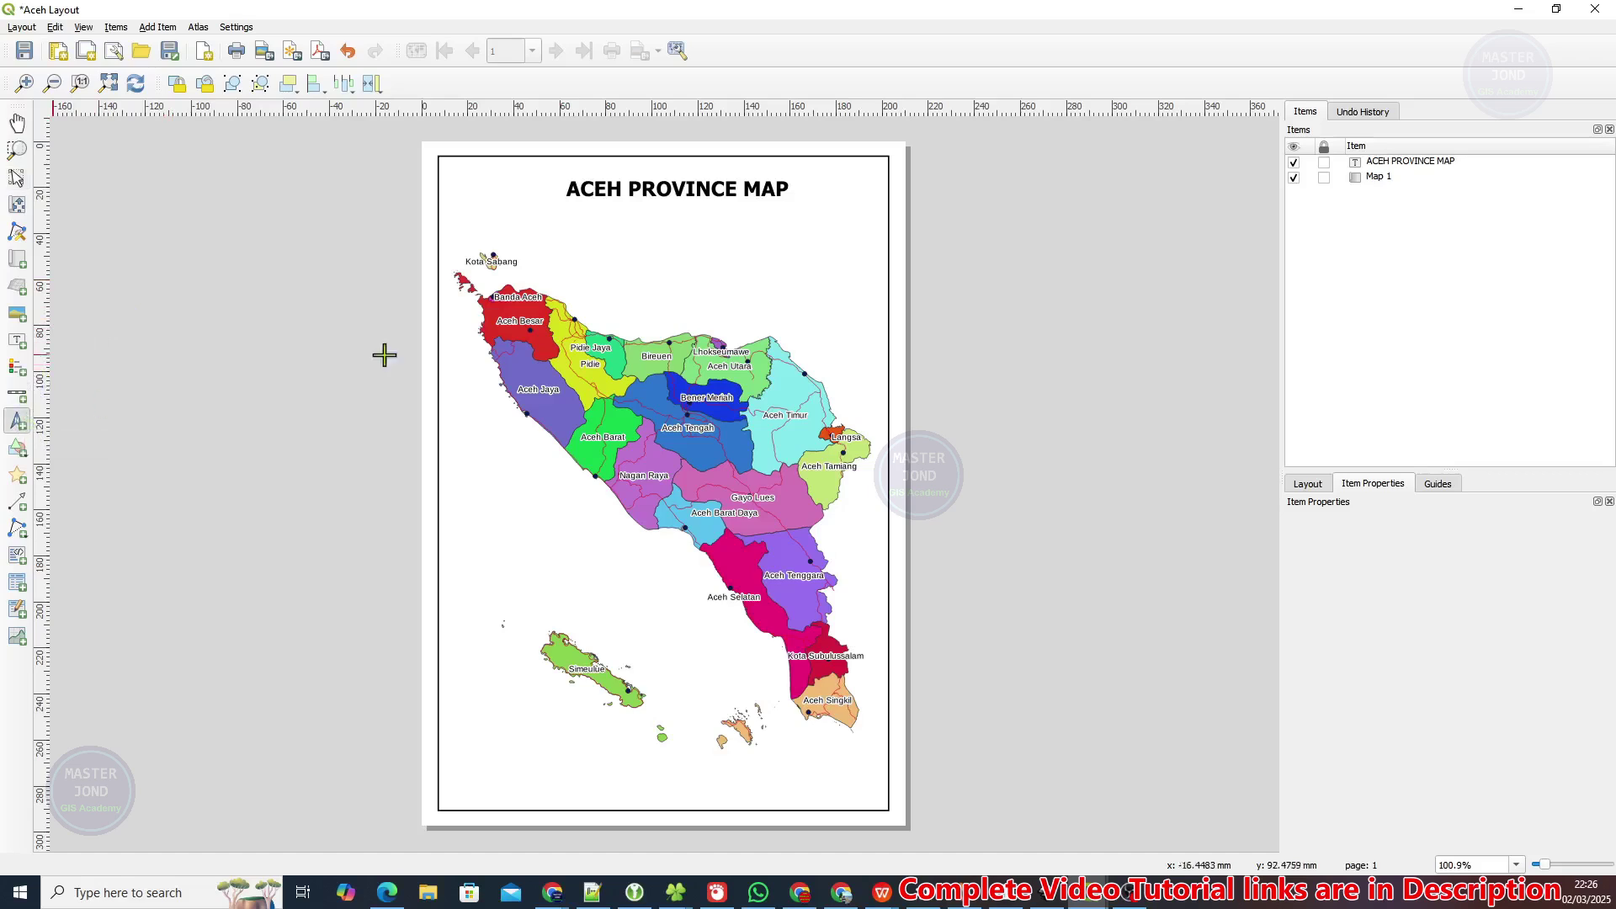
drag(659, 219, 703, 296)
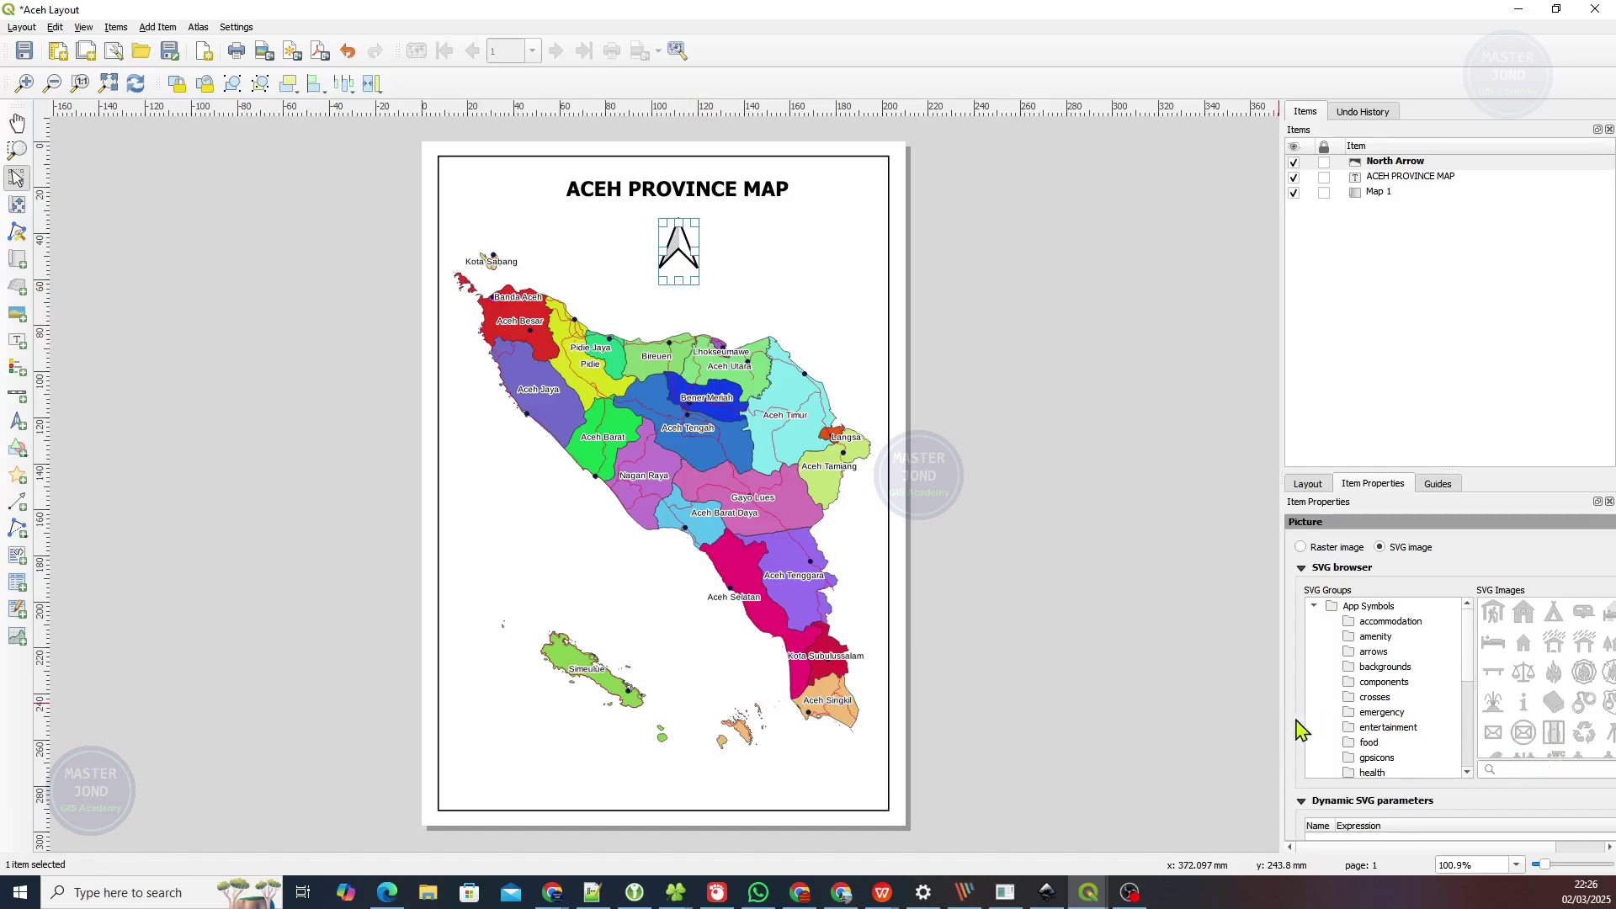
drag(1282, 721, 1112, 736)
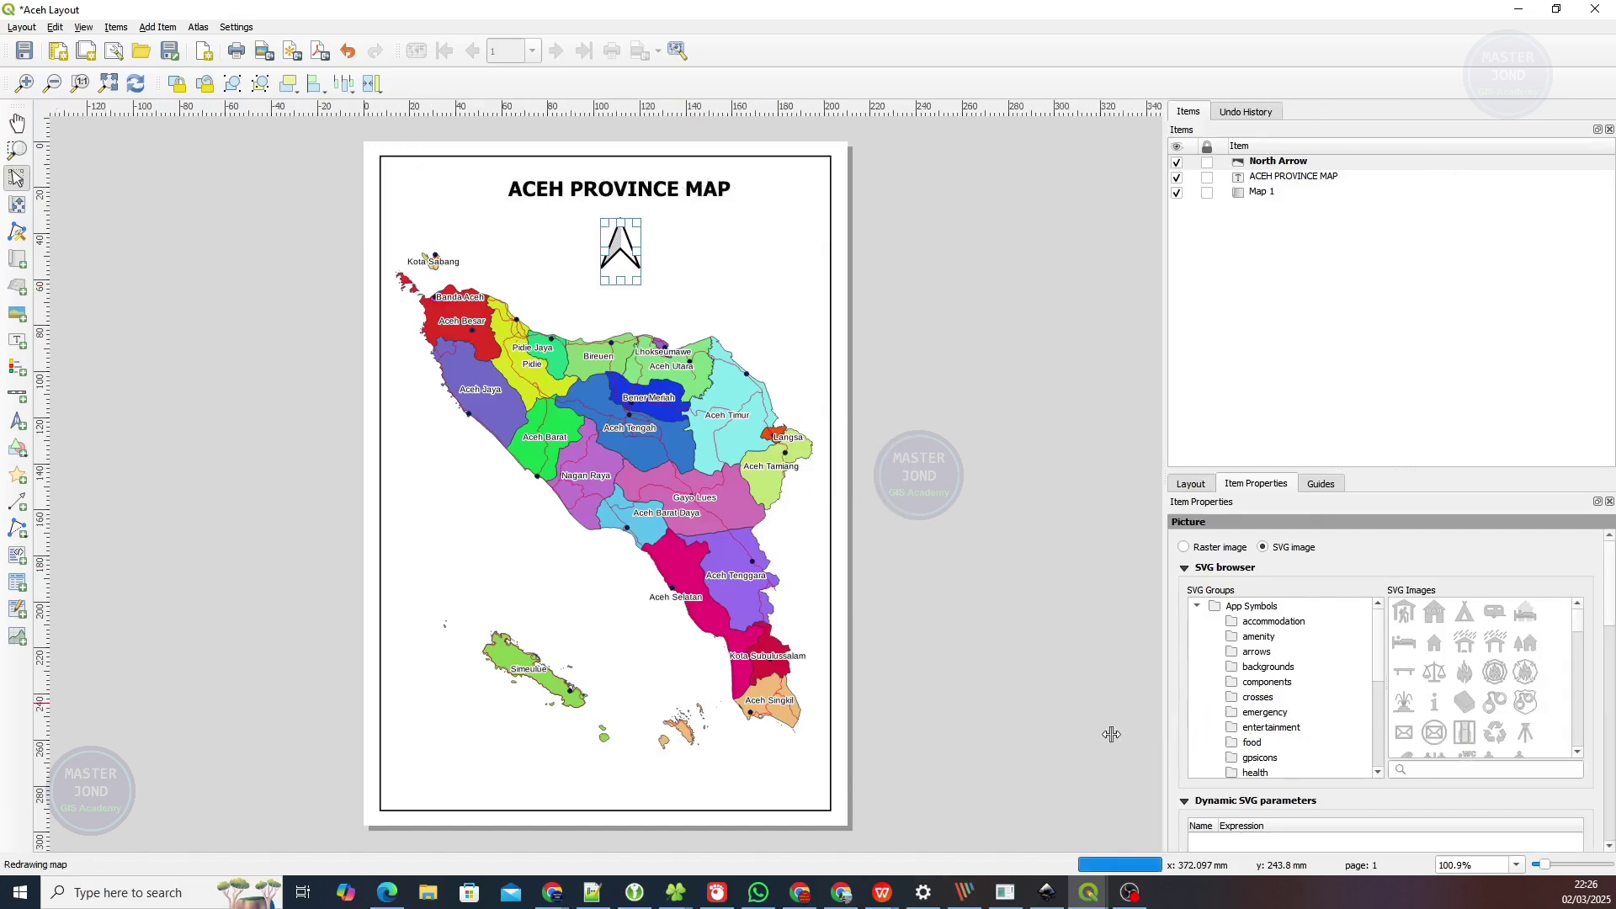
click(1214, 654)
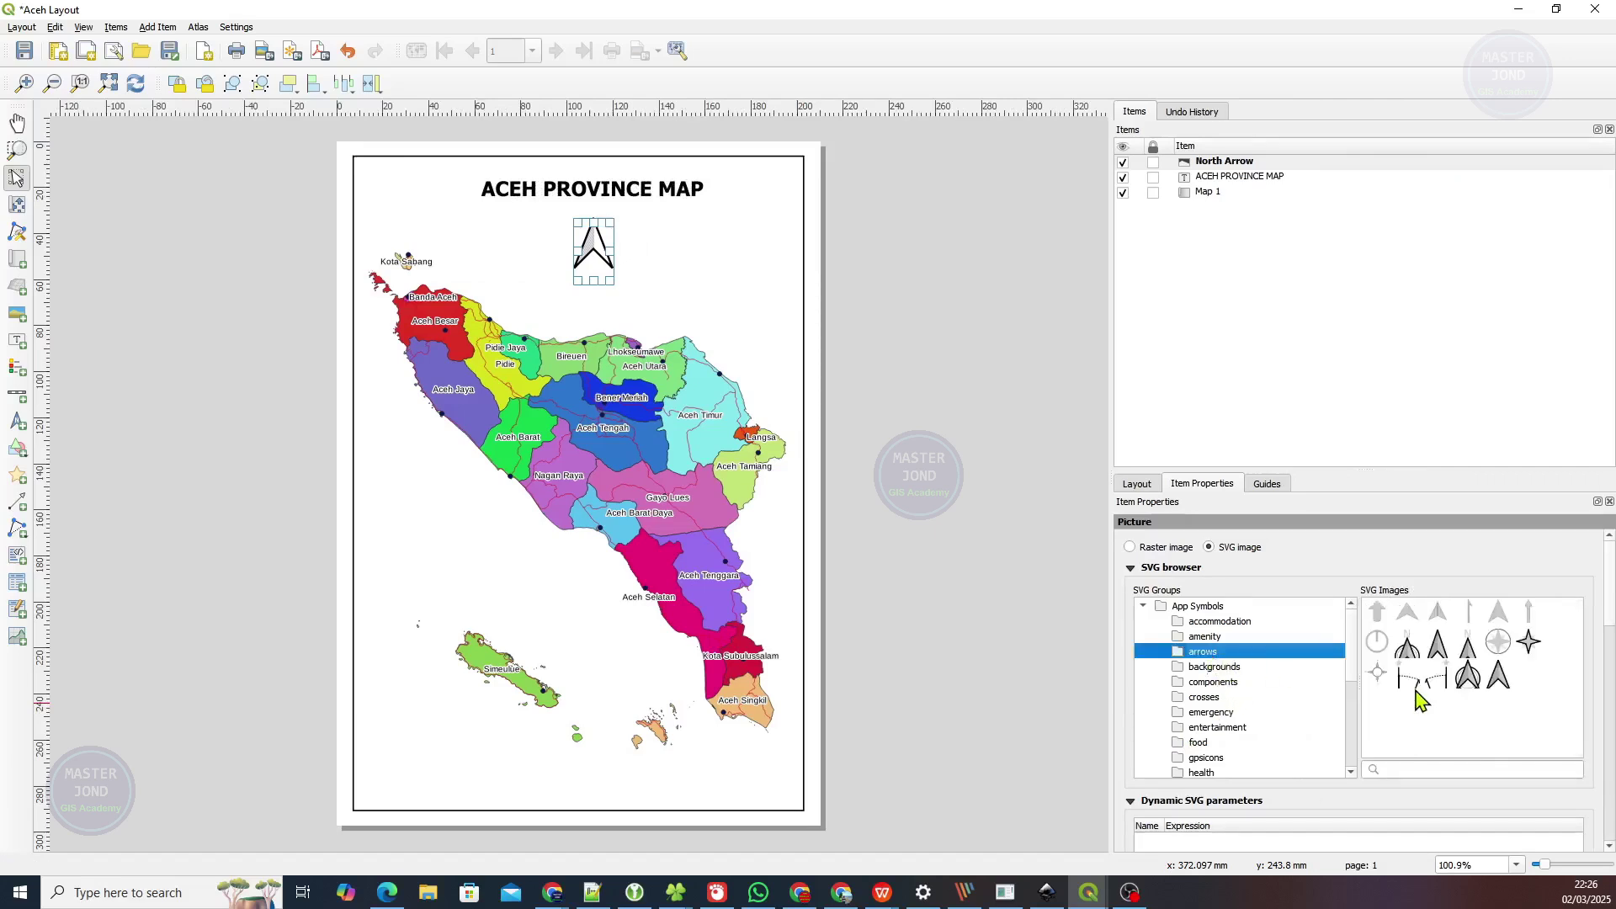
click(1467, 677)
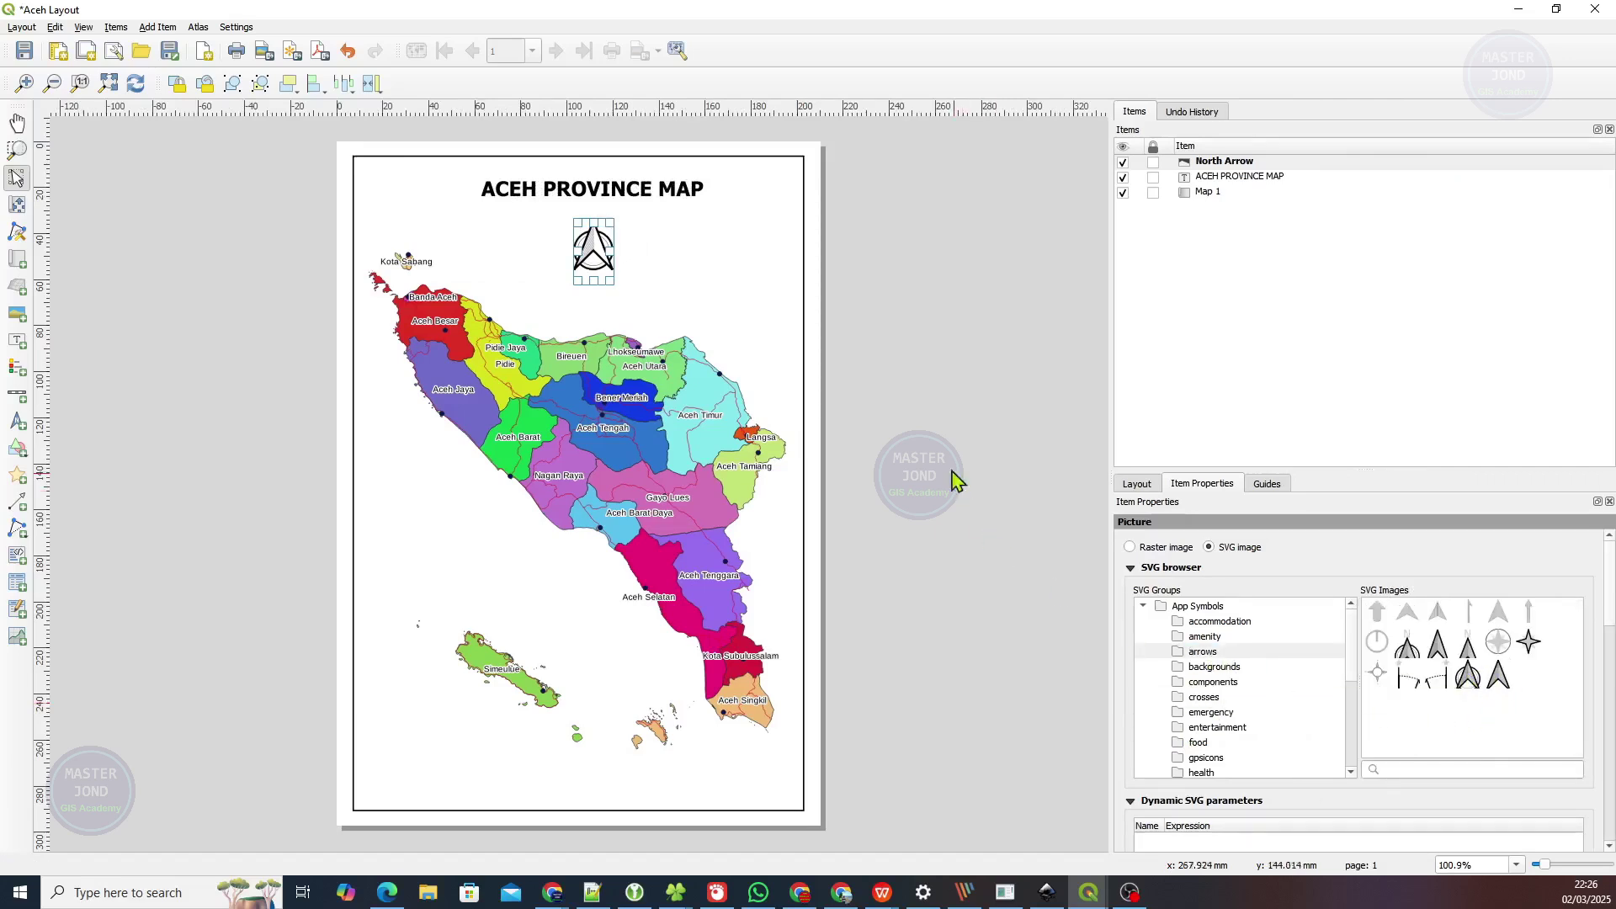
click(924, 421)
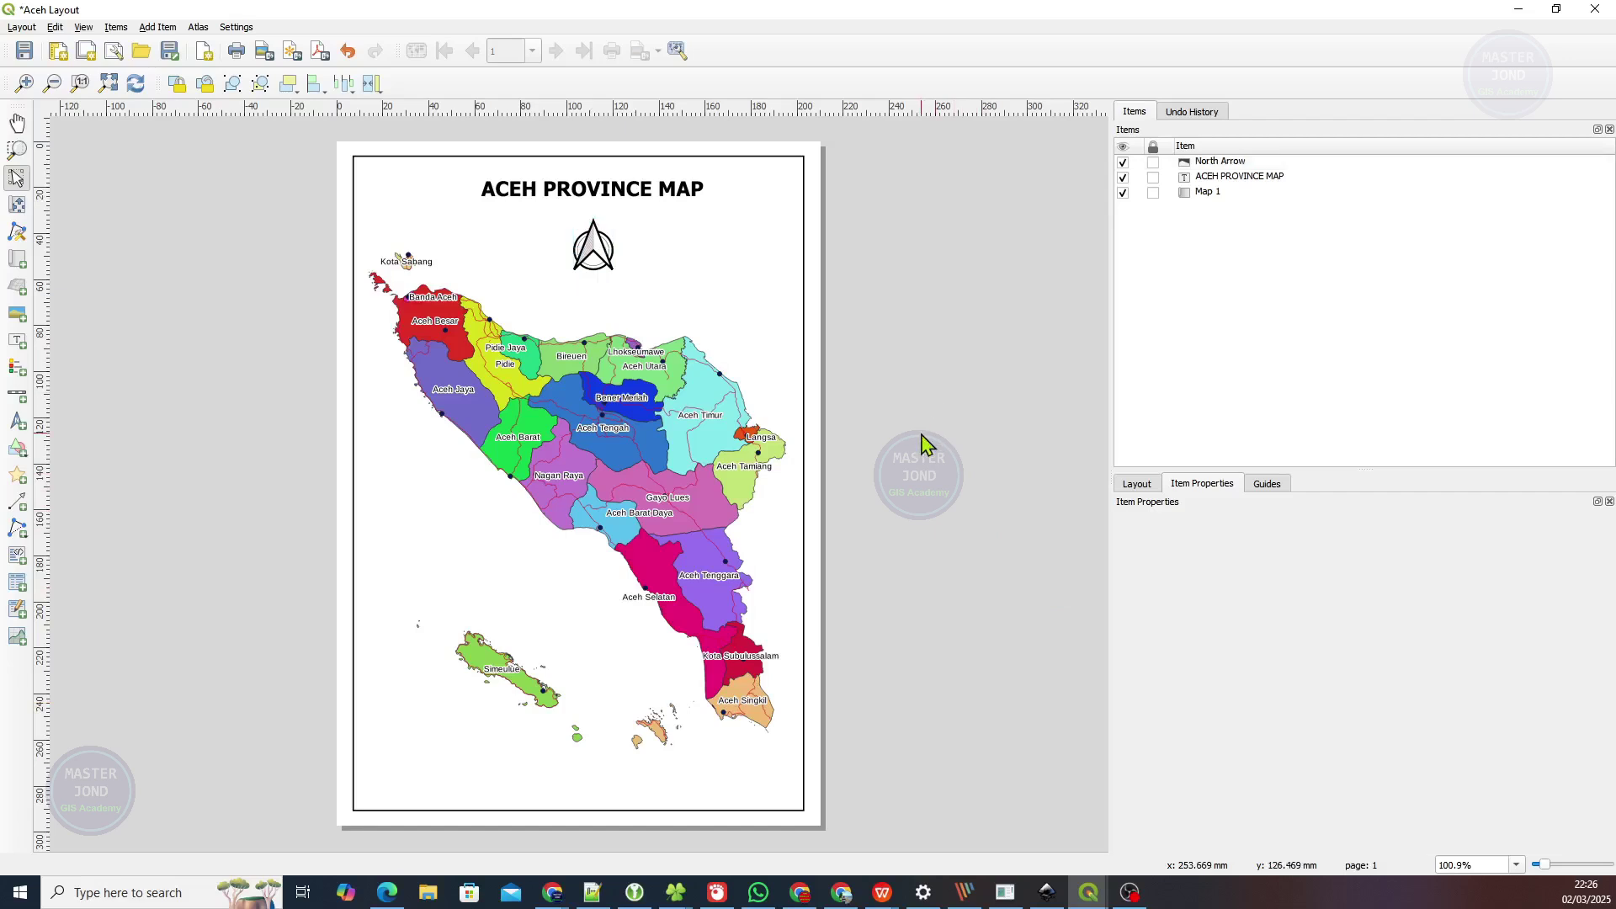
click(592, 240)
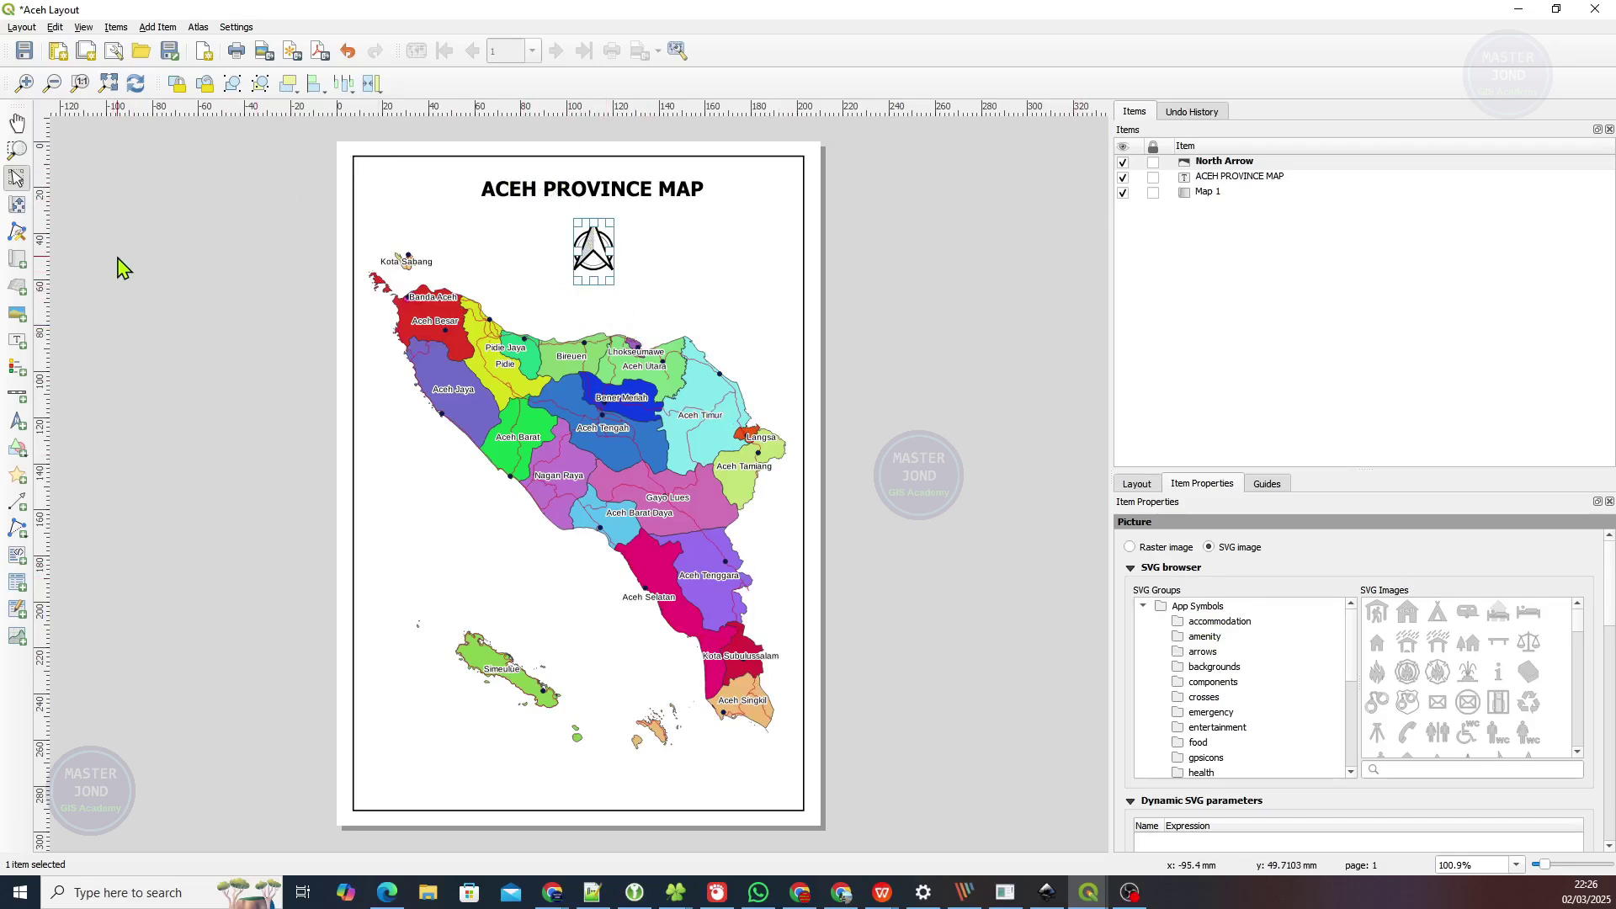
Add a scale bar for Map 1 beside the north arrow and extend its box toward the arrow.
click(21, 393)
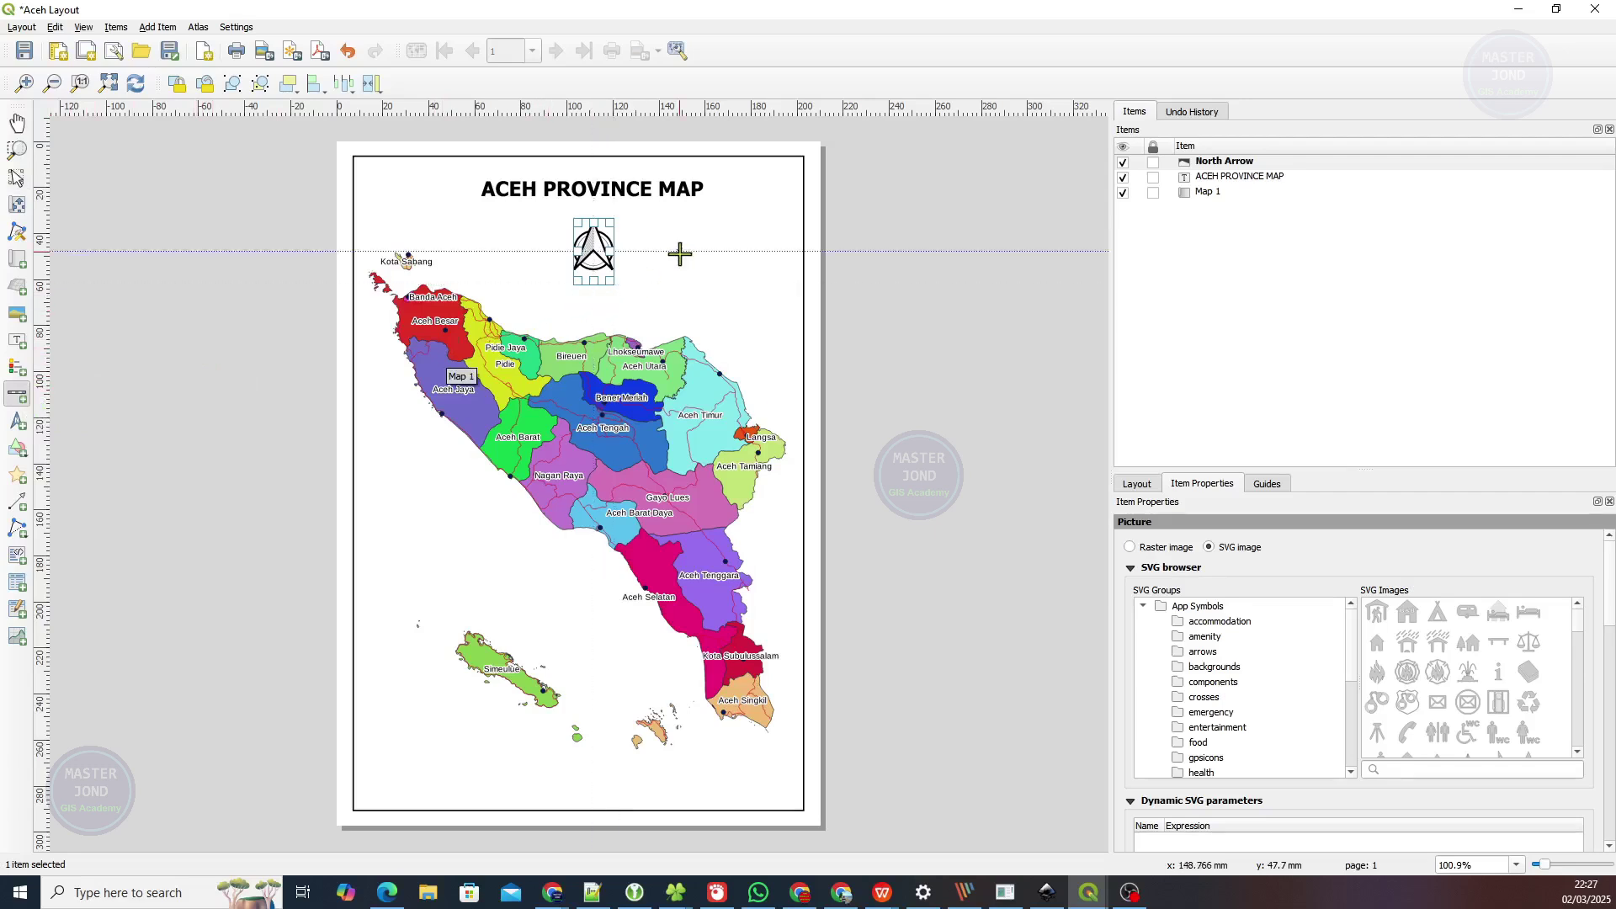
drag(665, 245, 786, 265)
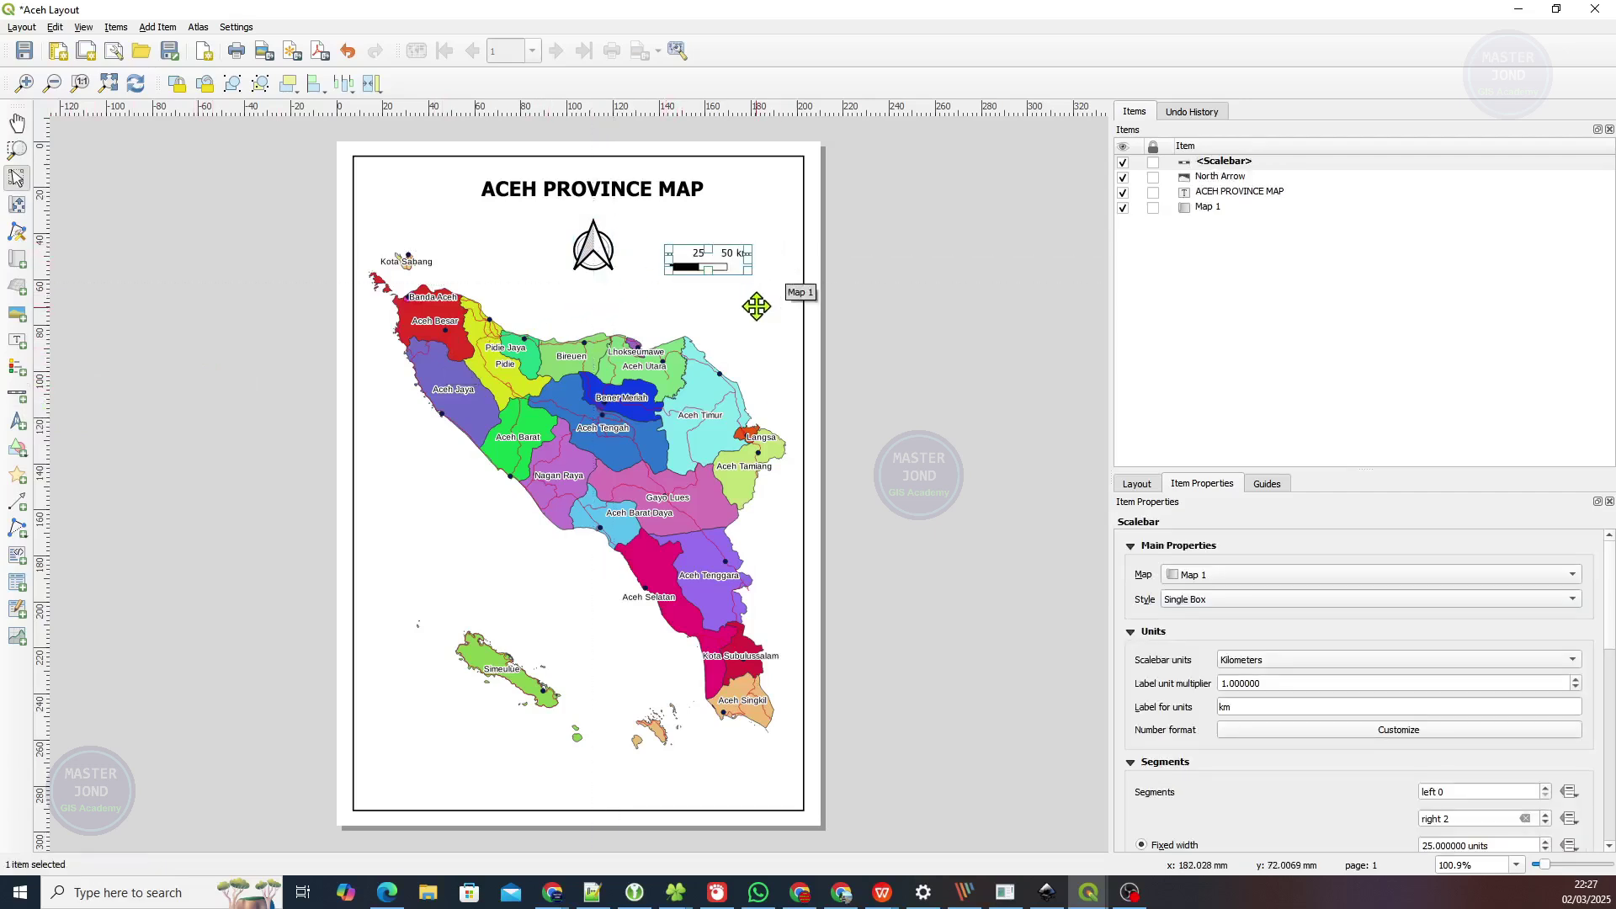
click(876, 296)
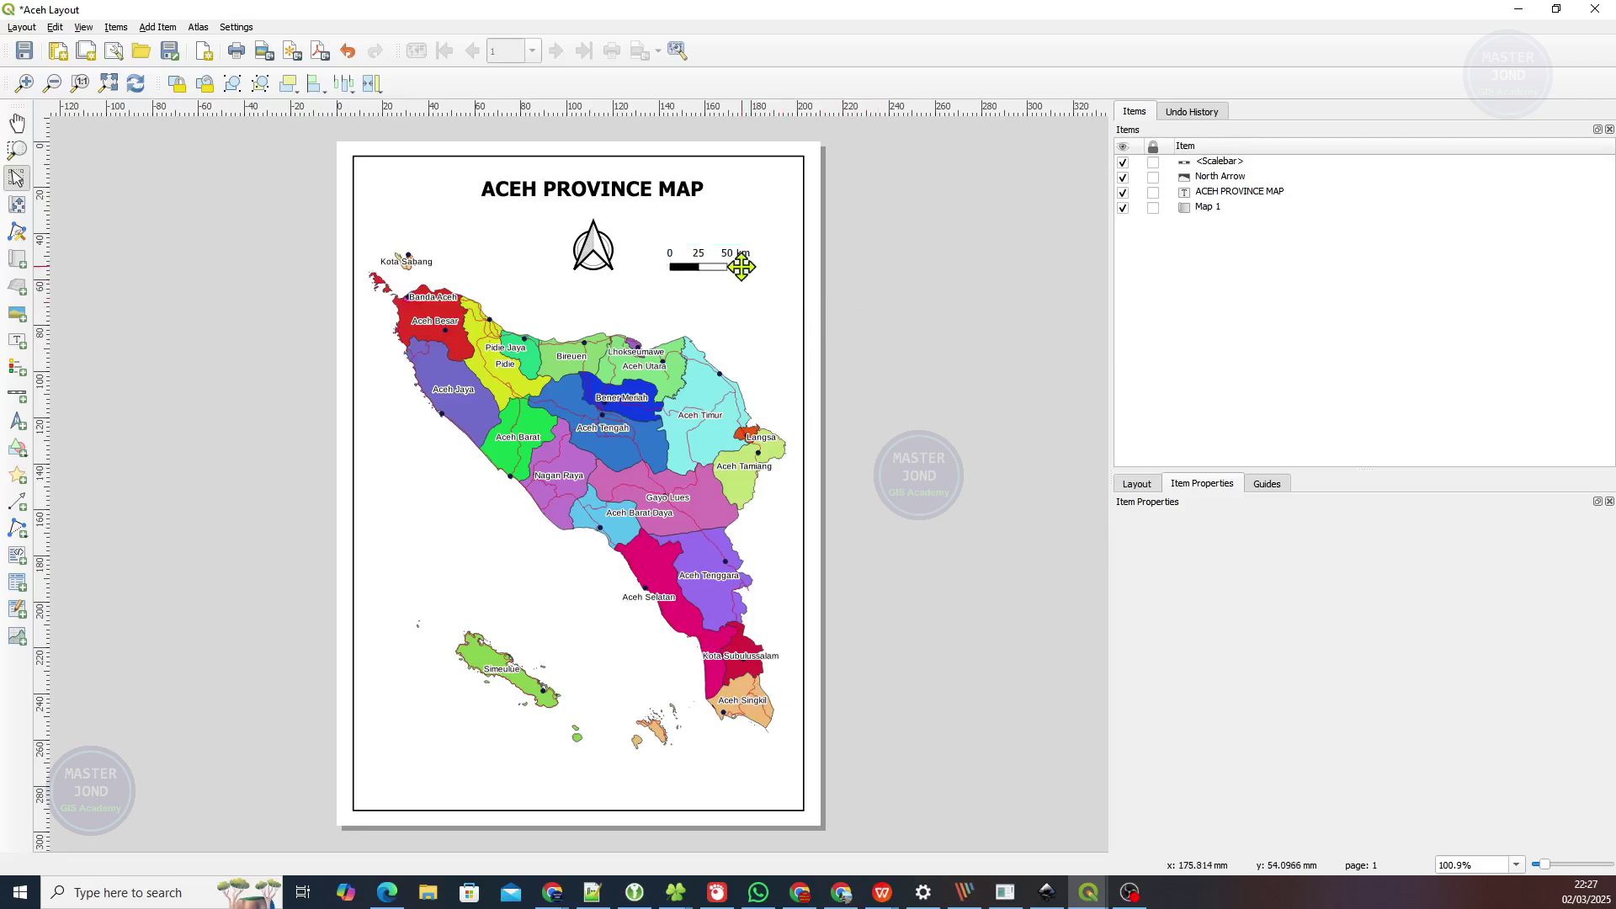
click(669, 264)
drag(671, 264, 638, 265)
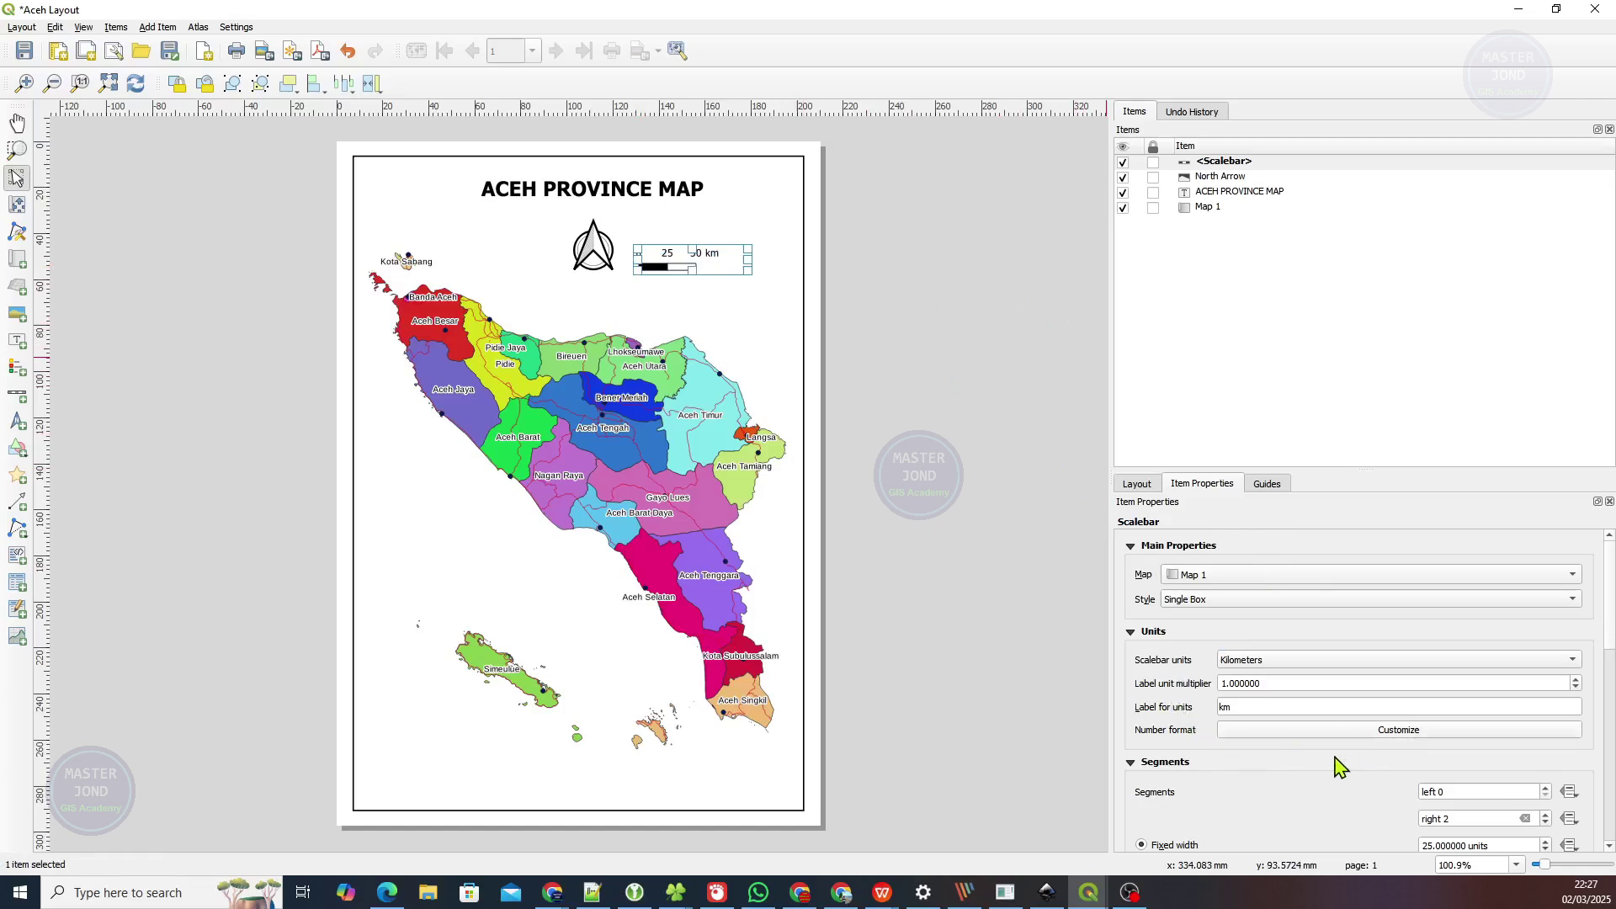
Set the scale bar to 3 right segments.
scroll(1194, 760, down, 1)
scroll(1198, 769, down, 2)
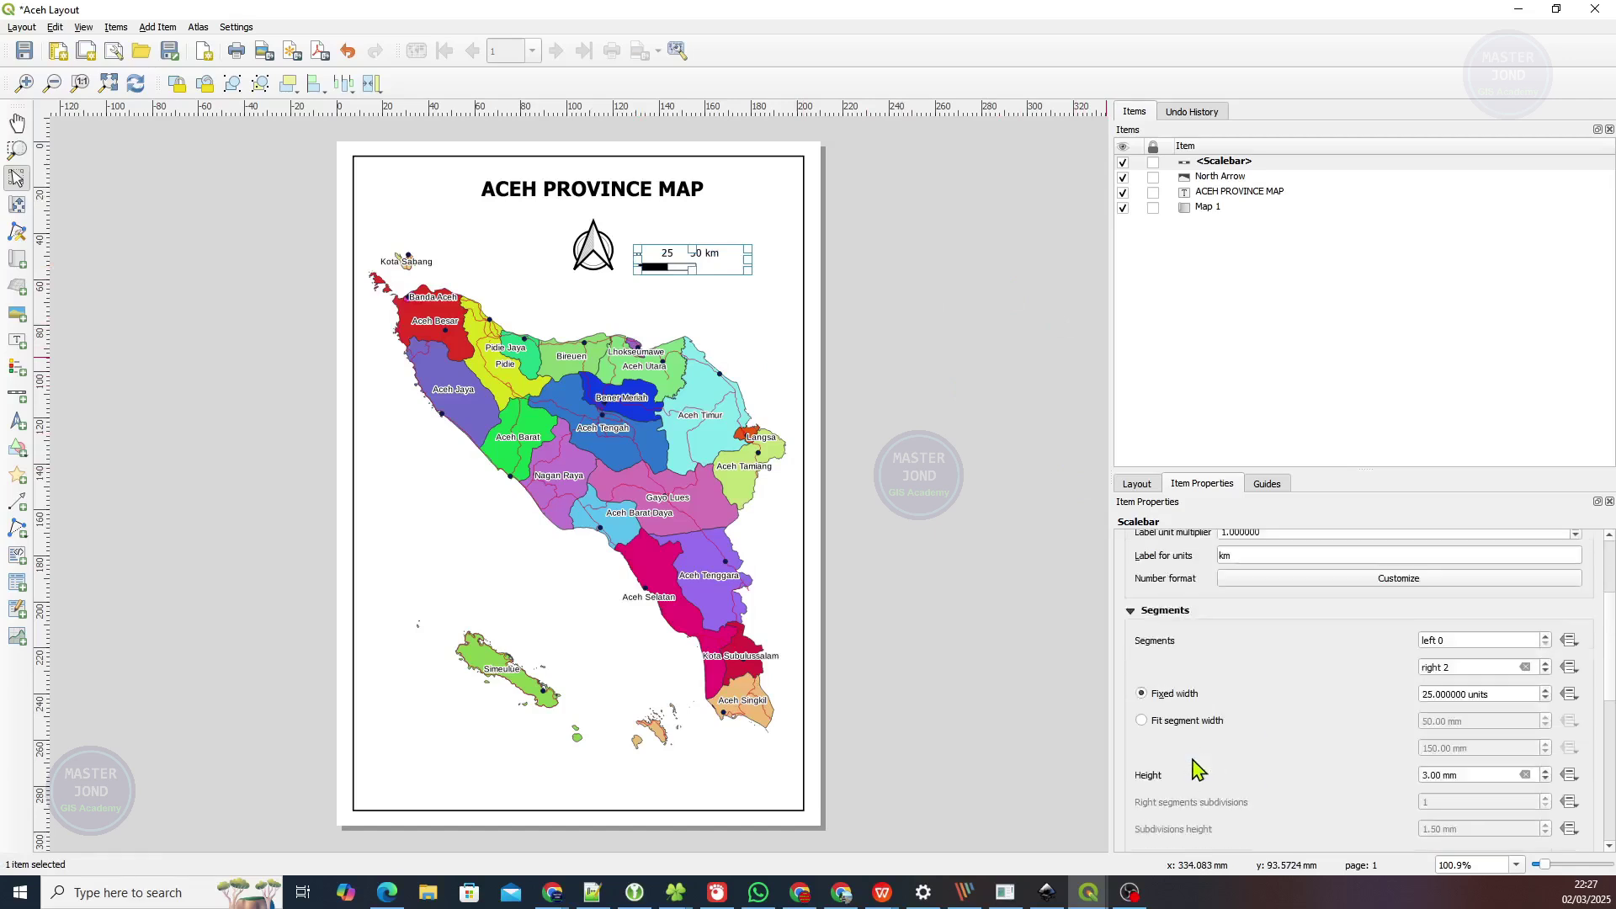
scroll(1197, 768, down, 2)
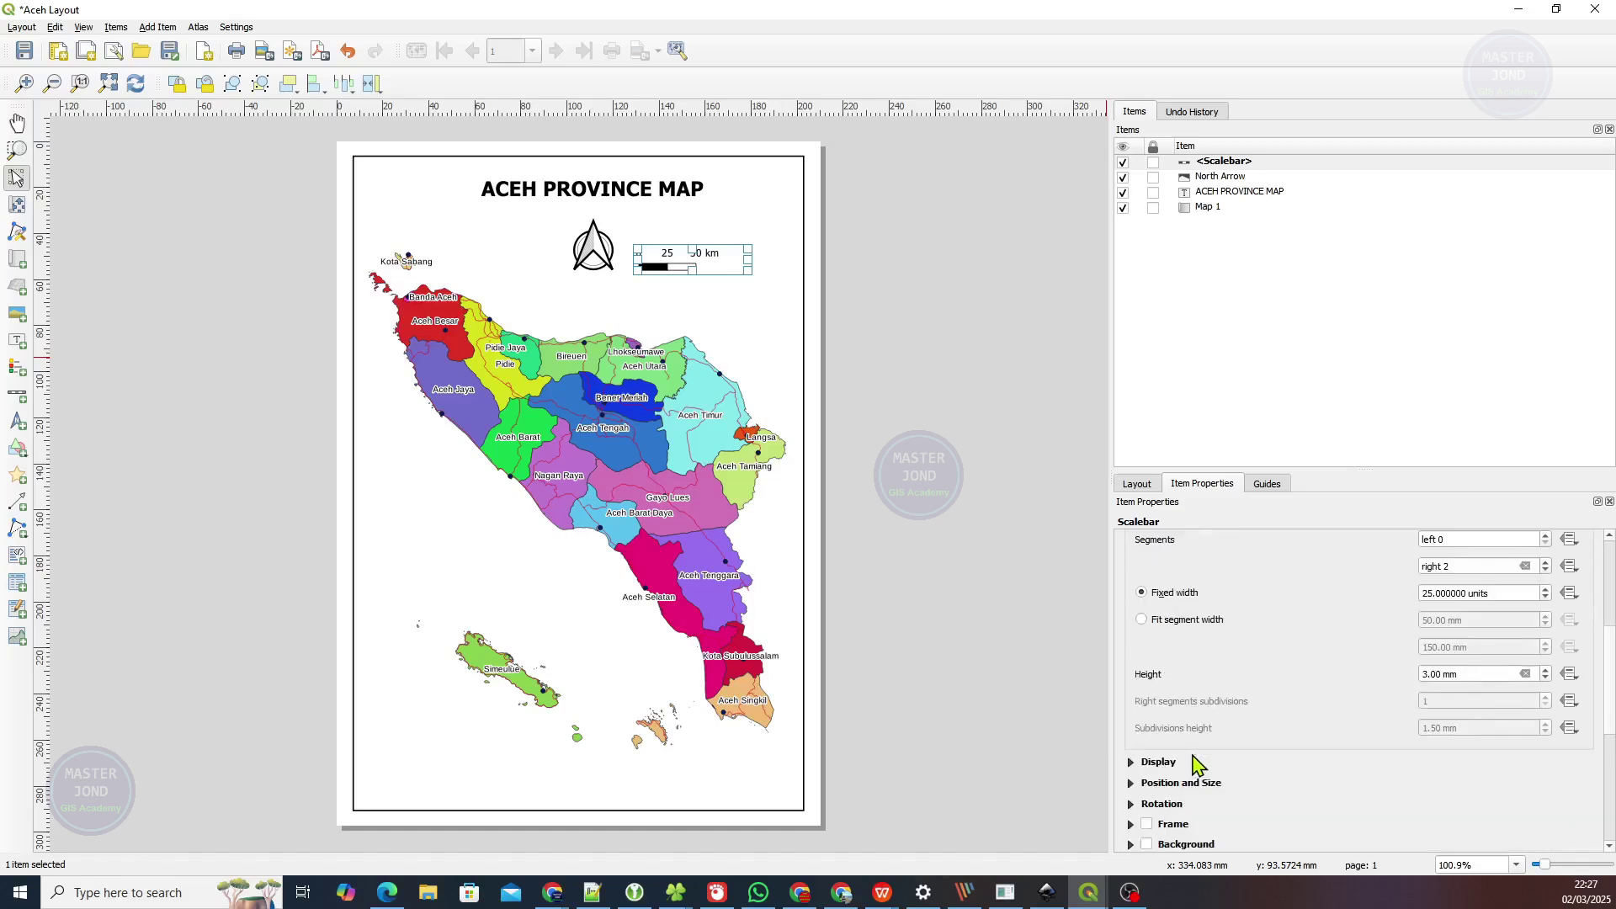
scroll(1198, 766, down, 1)
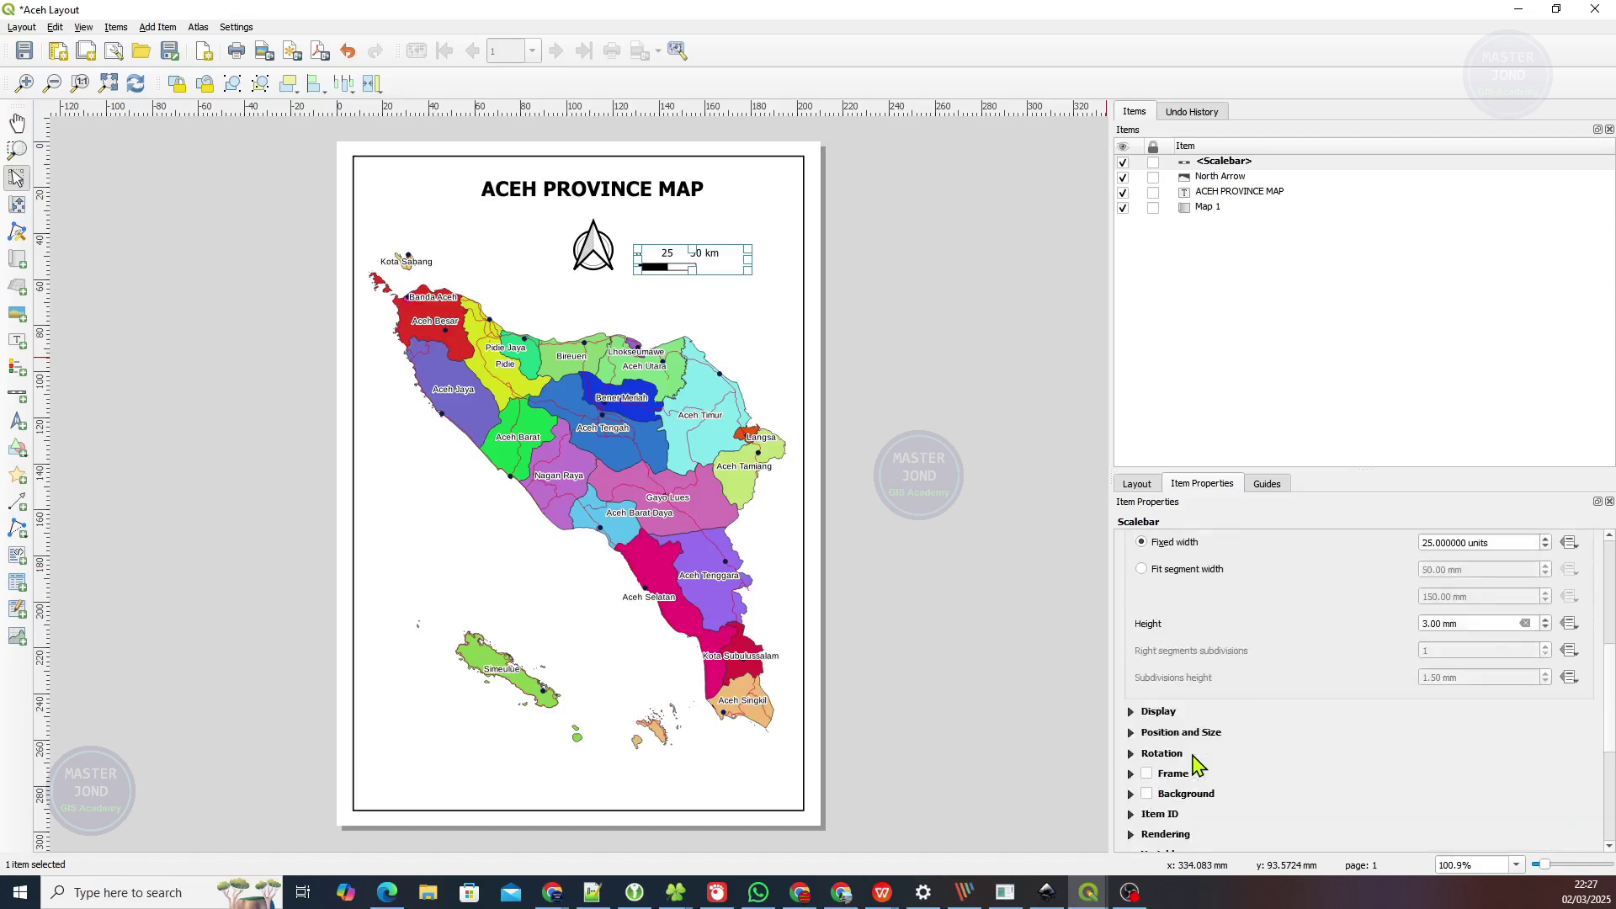
scroll(1203, 627, up, 3)
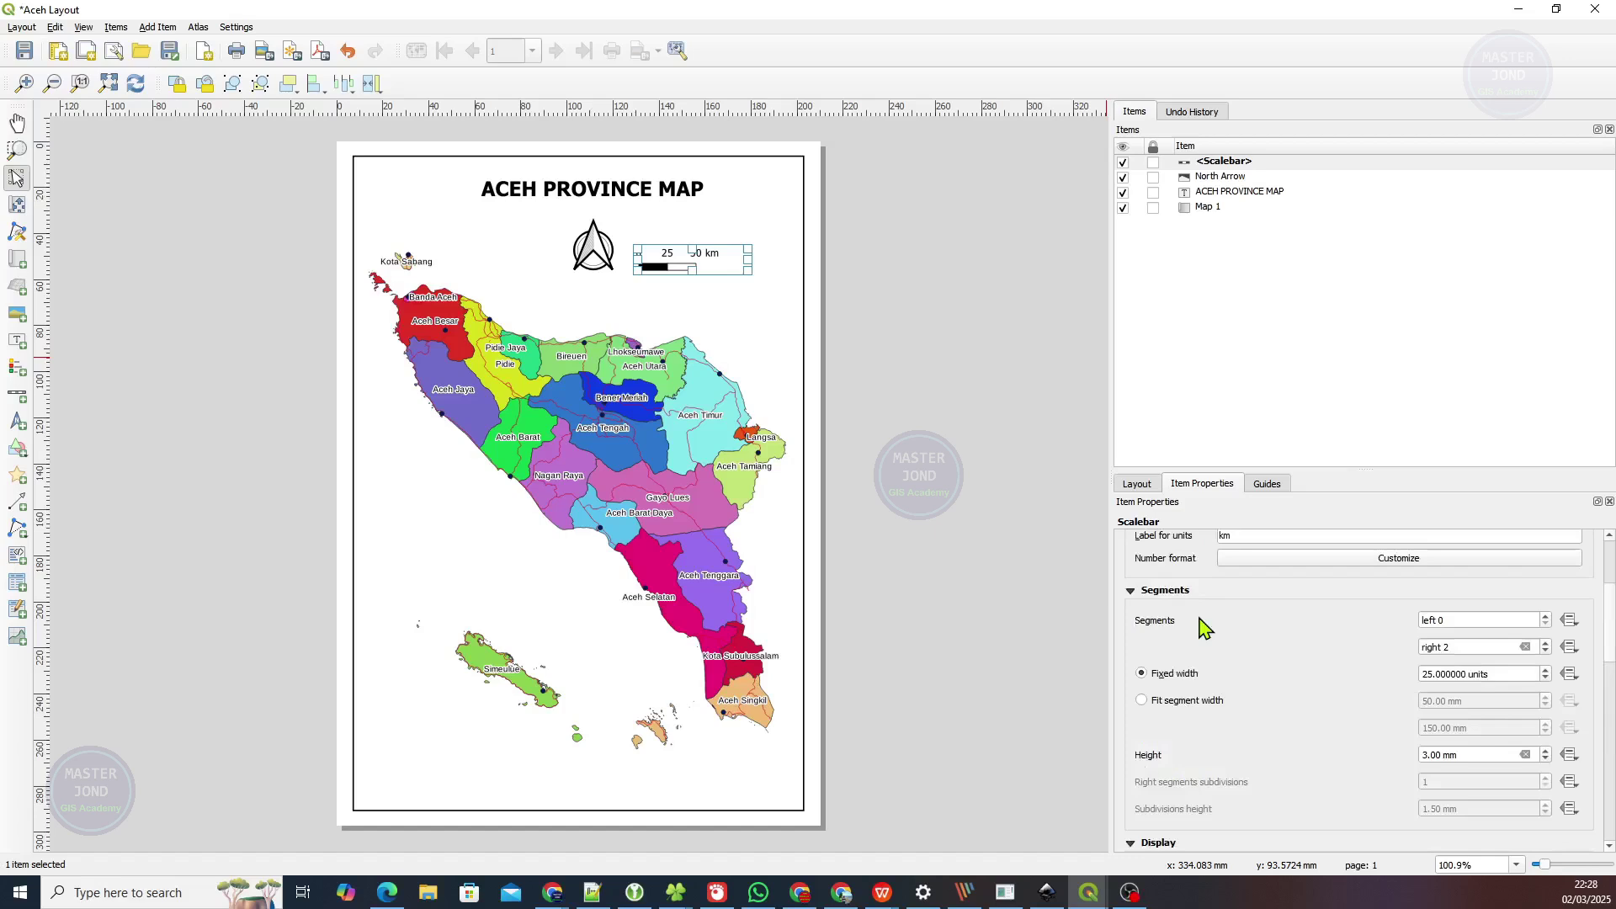
click(1546, 643)
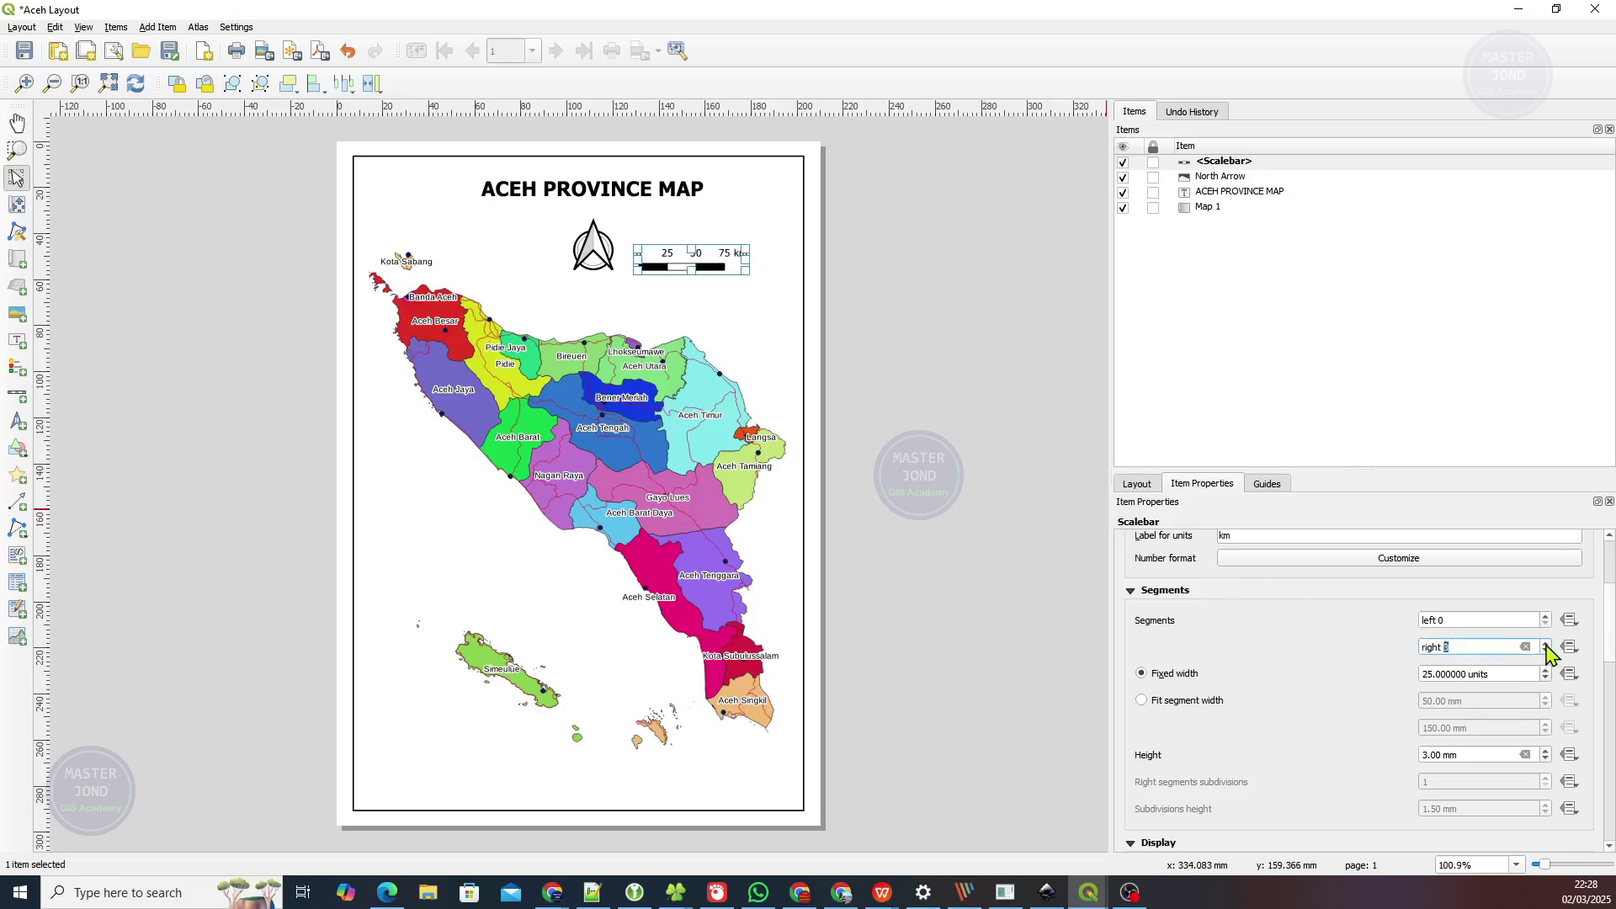
click(846, 267)
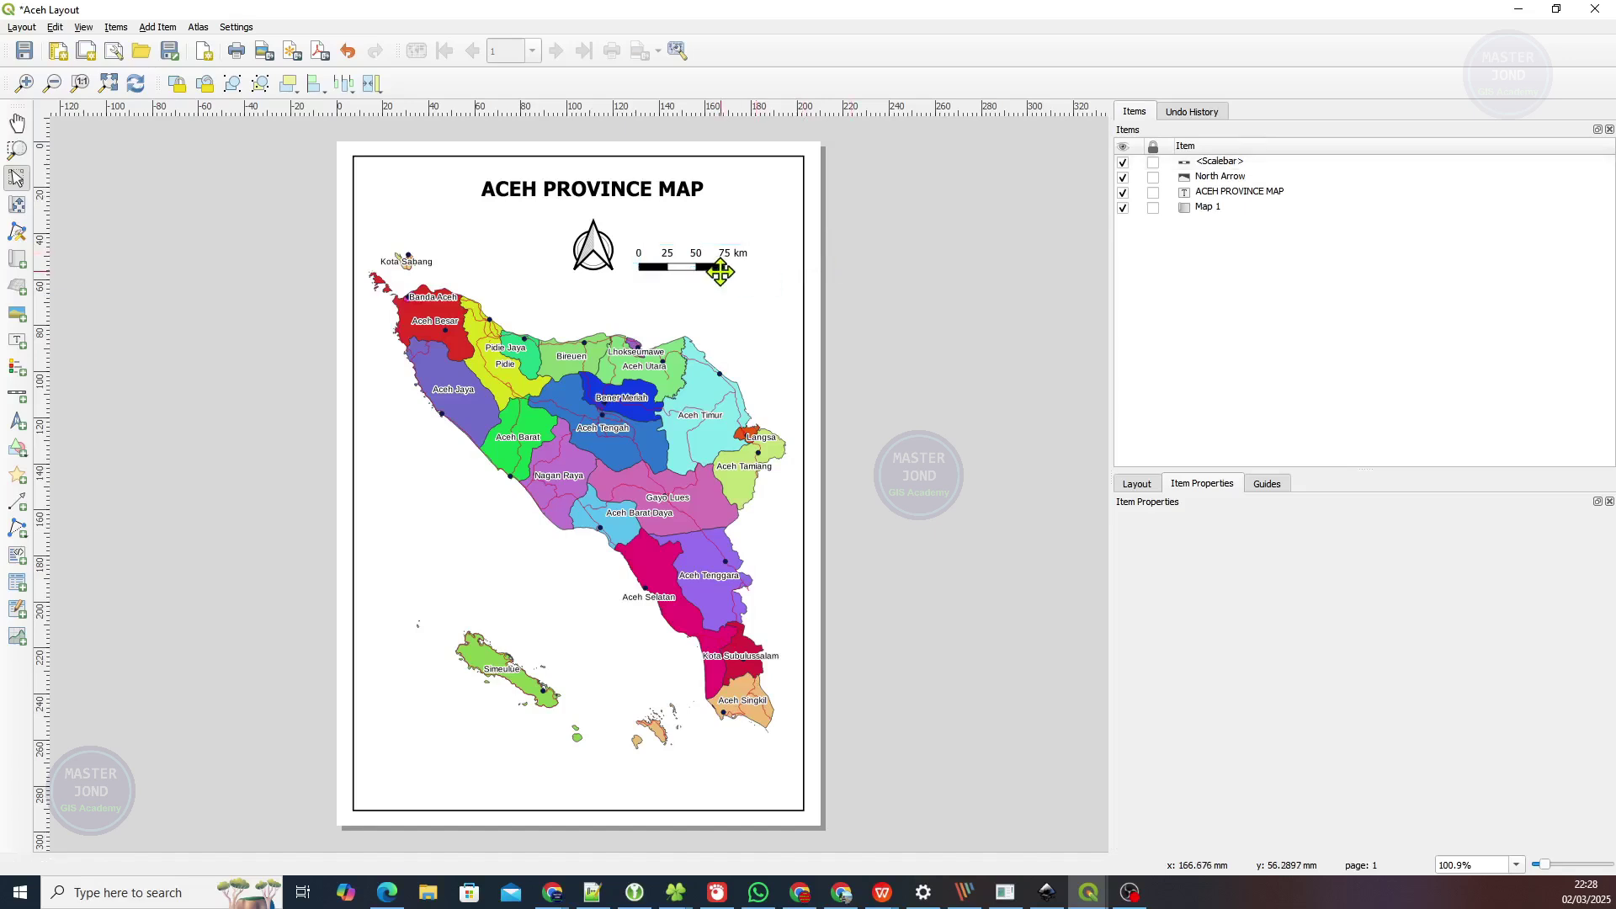
Move the scale bar slightly up and farther away from the north arrow, level with the arrow symbol.
click(695, 263)
drag(686, 282, 696, 273)
click(943, 269)
click(697, 275)
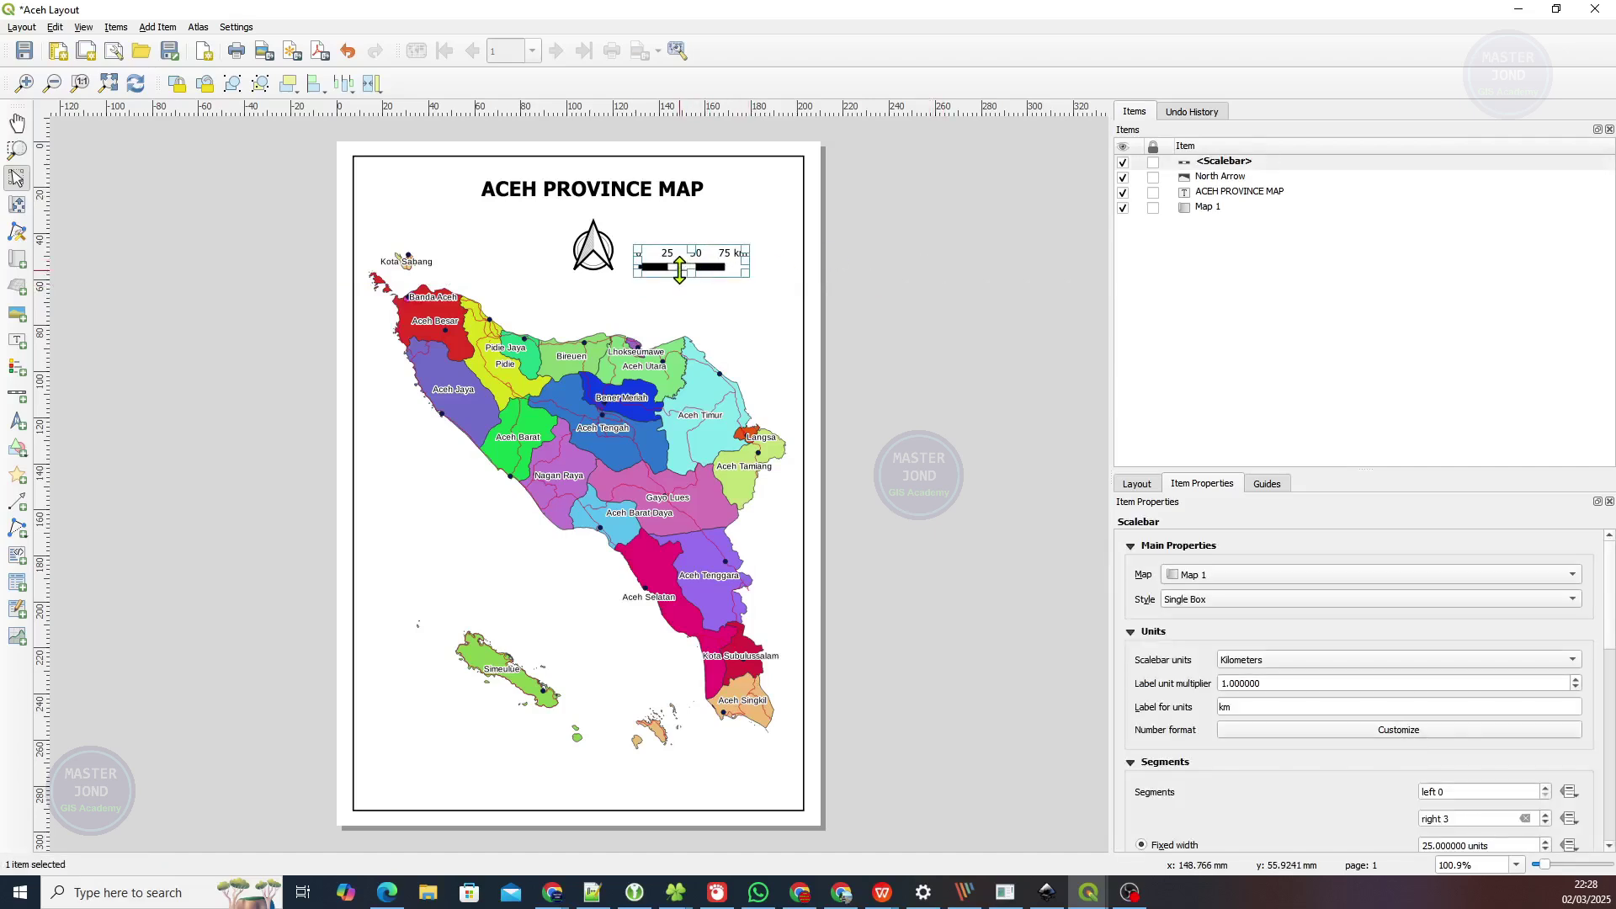
drag(674, 264, 705, 250)
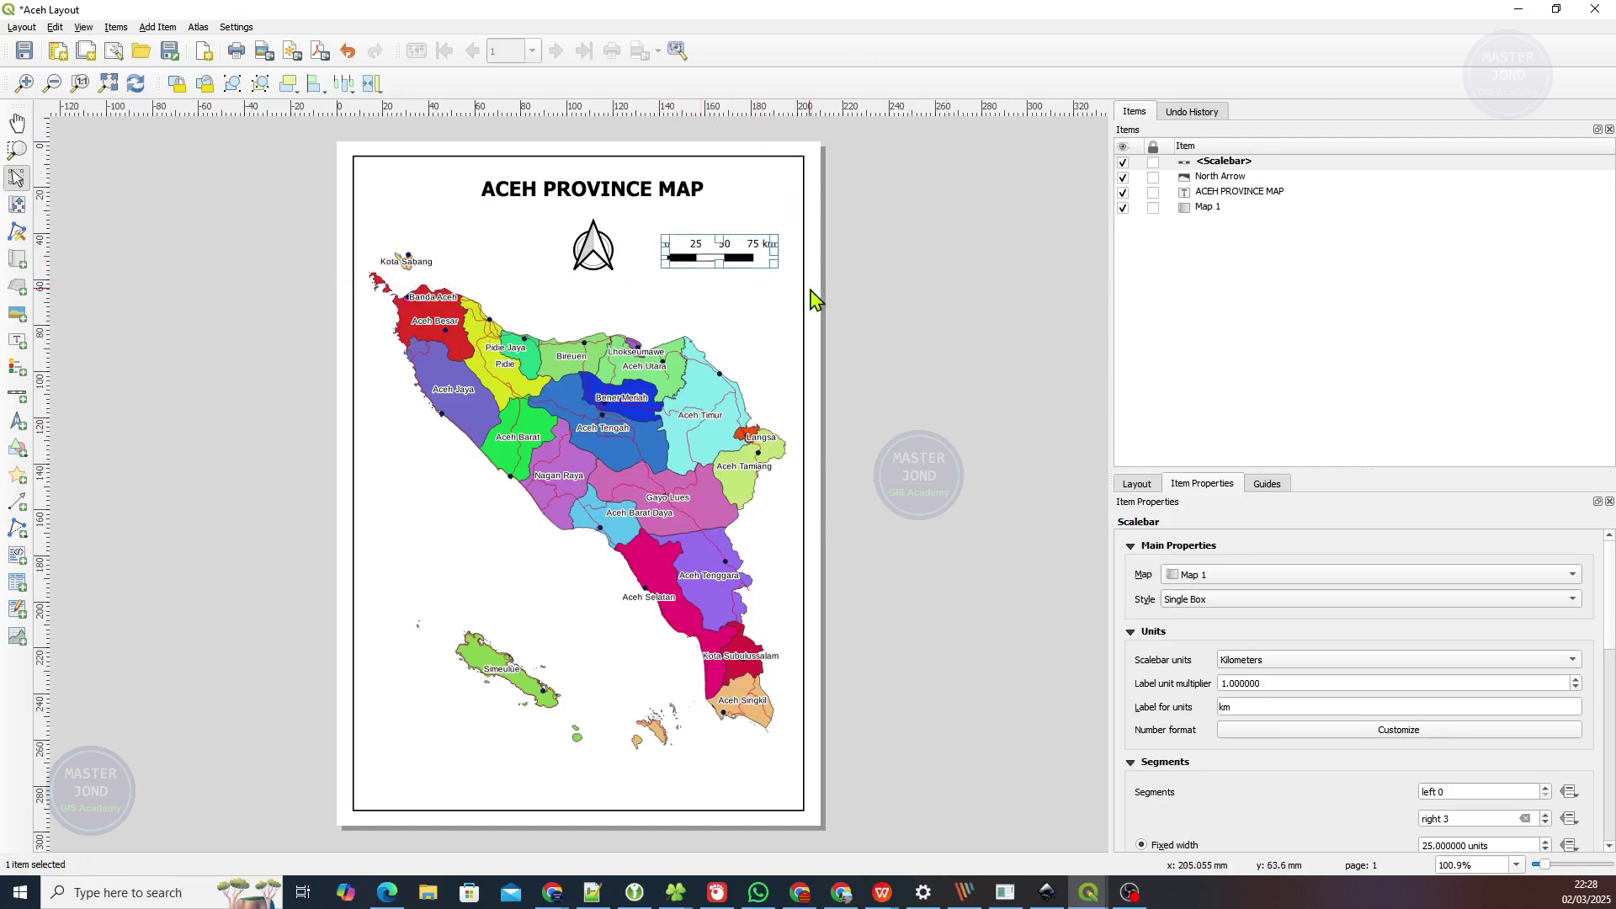
click(909, 232)
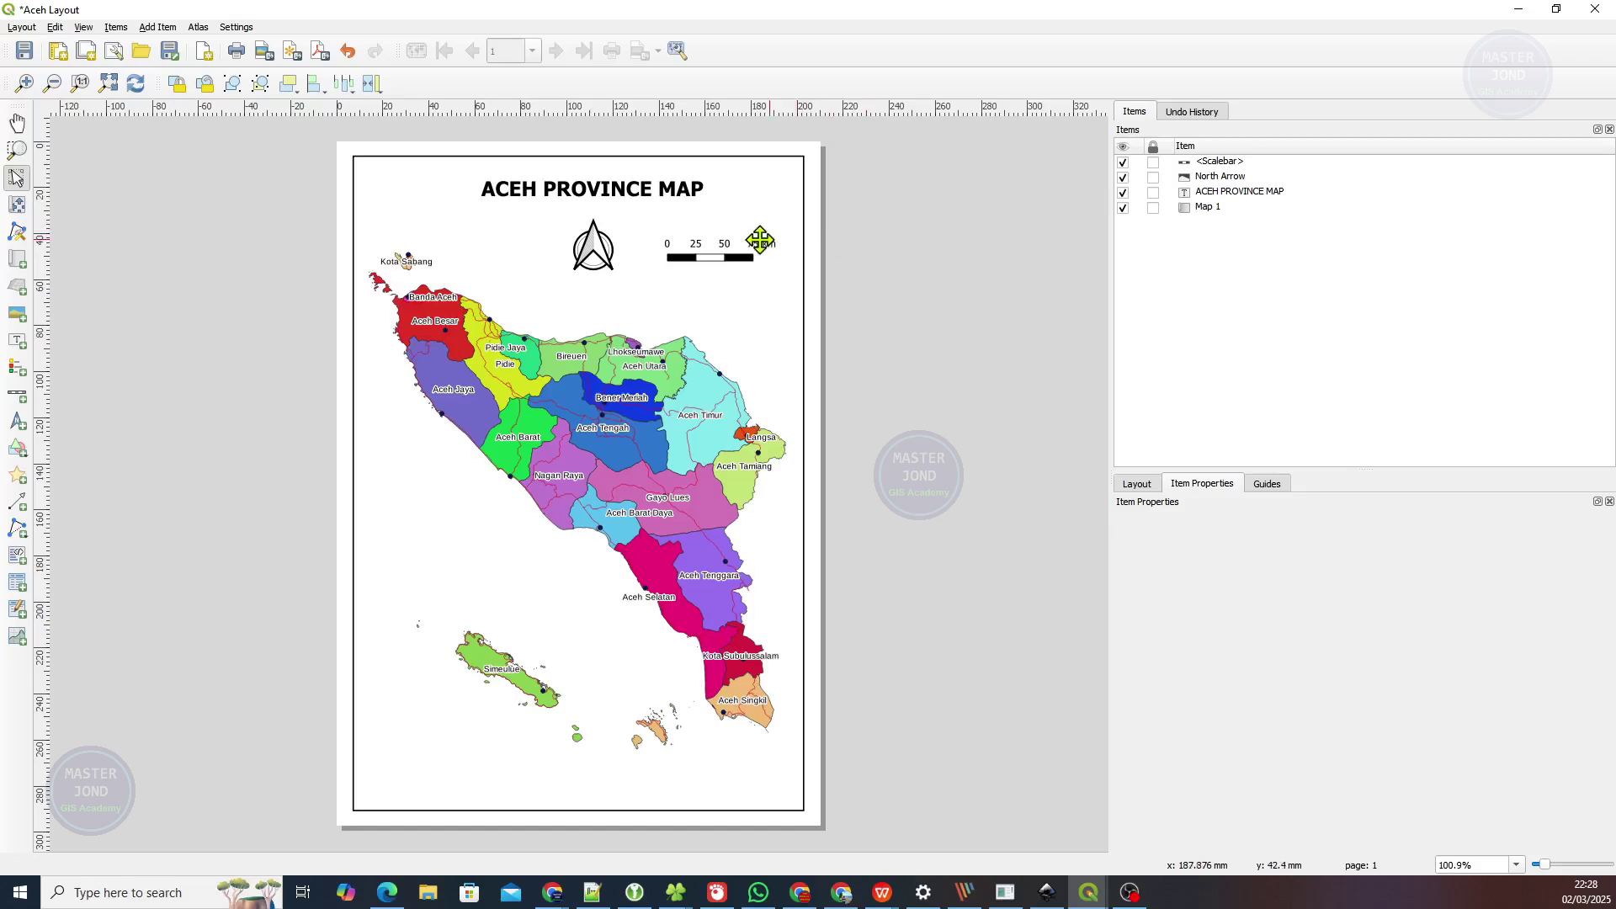
Duplicate the scale bar directly below the original and change the copy's style to Numeric.
click(726, 258)
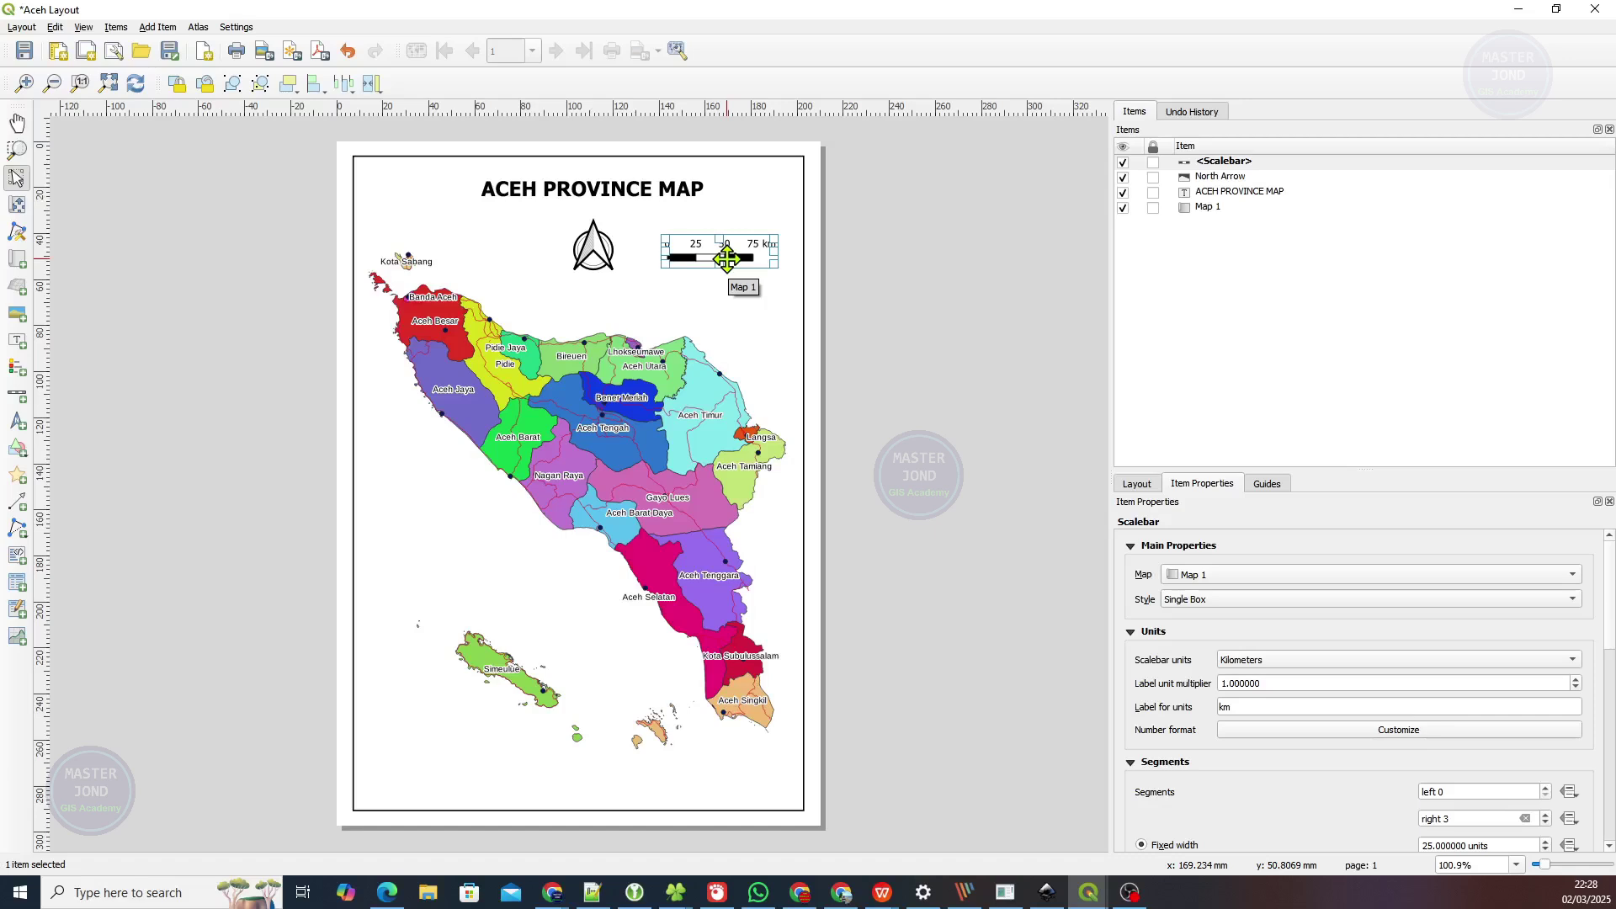
drag(726, 259, 722, 317)
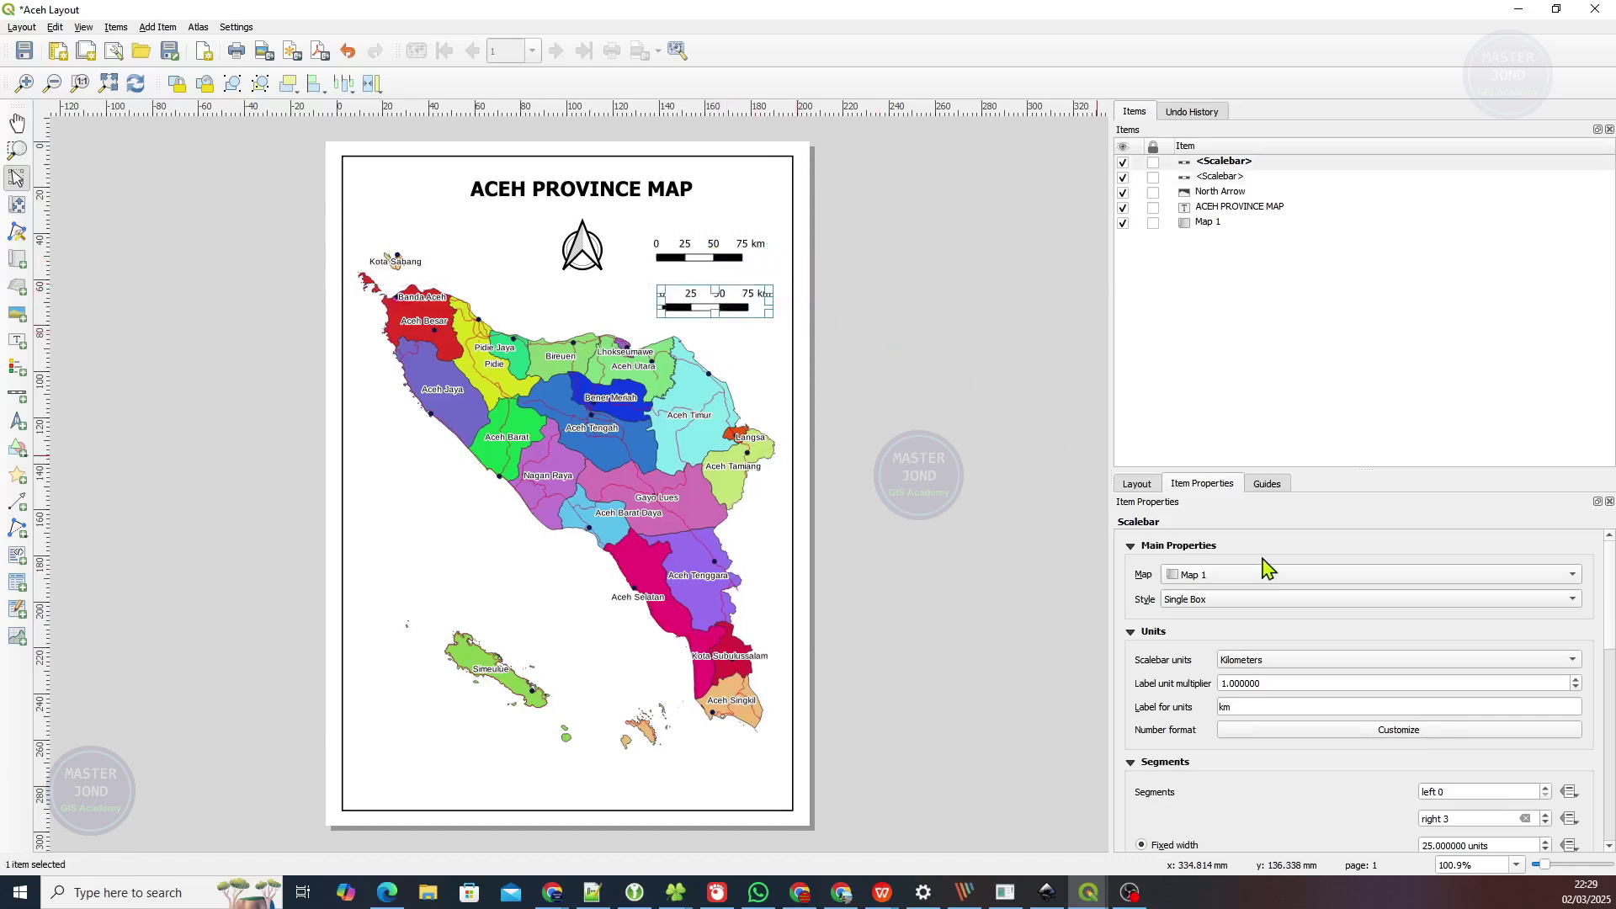
click(1220, 604)
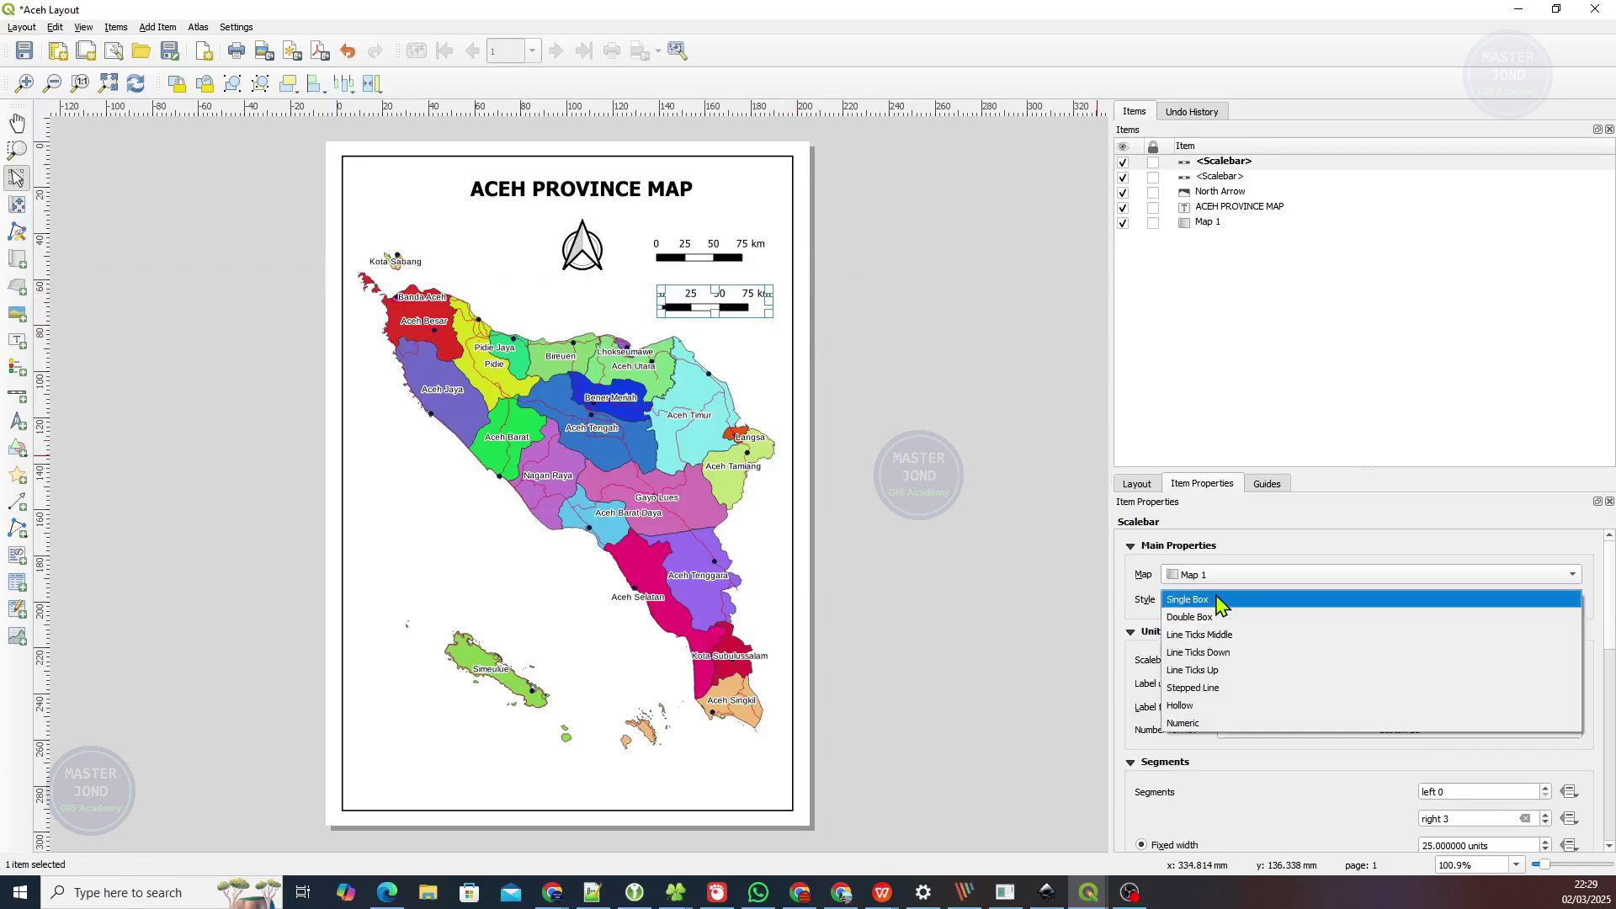
click(1218, 719)
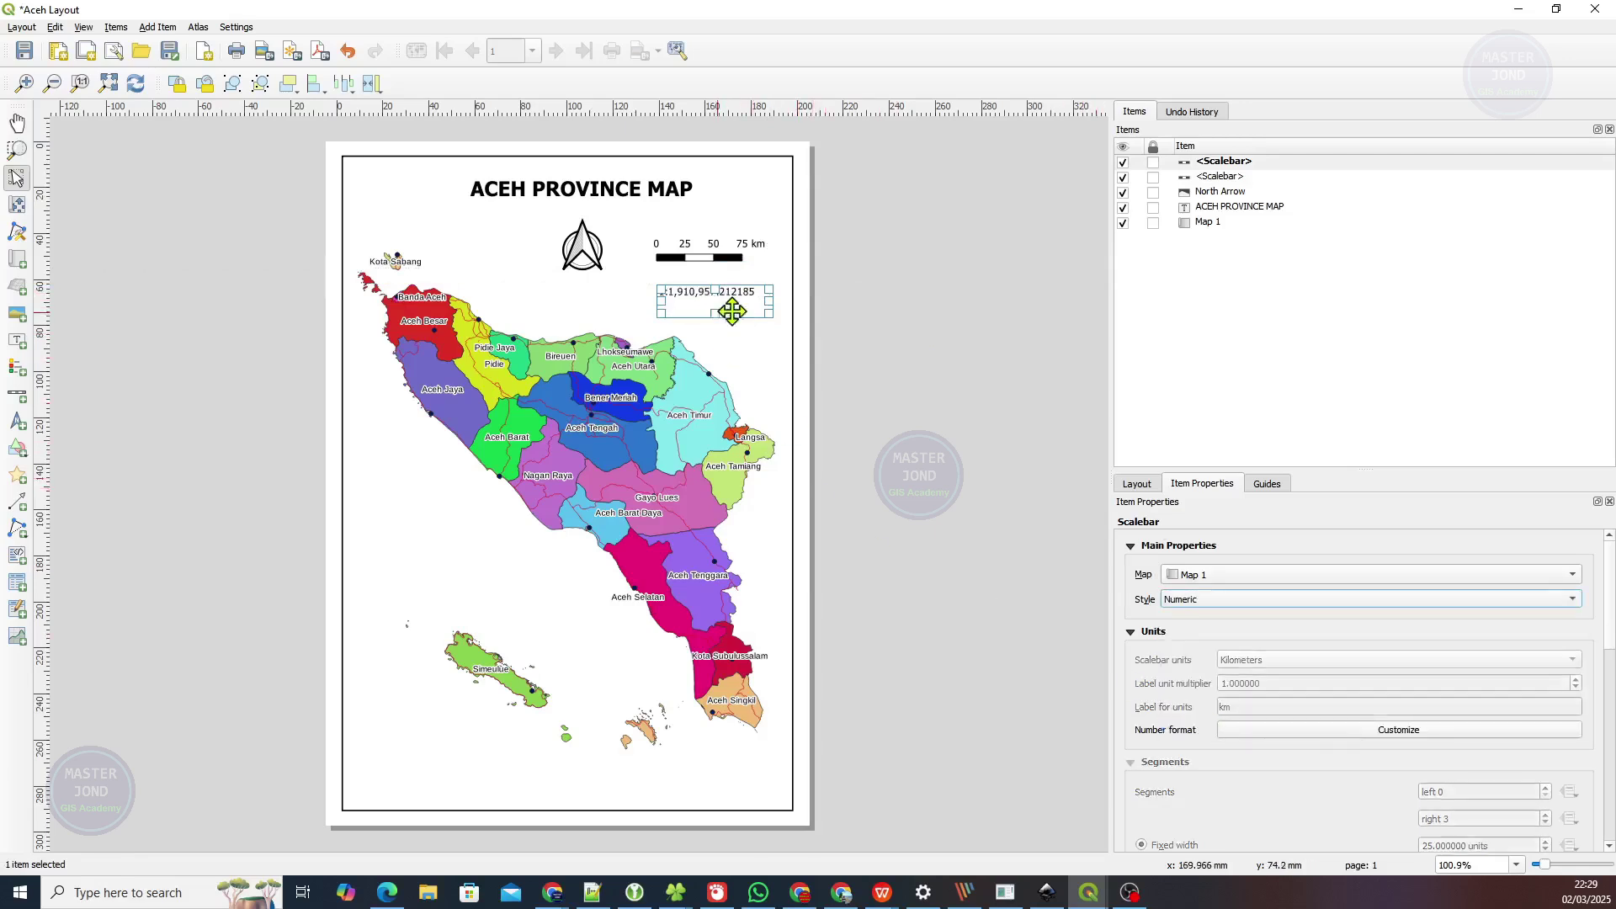
click(849, 310)
click(733, 300)
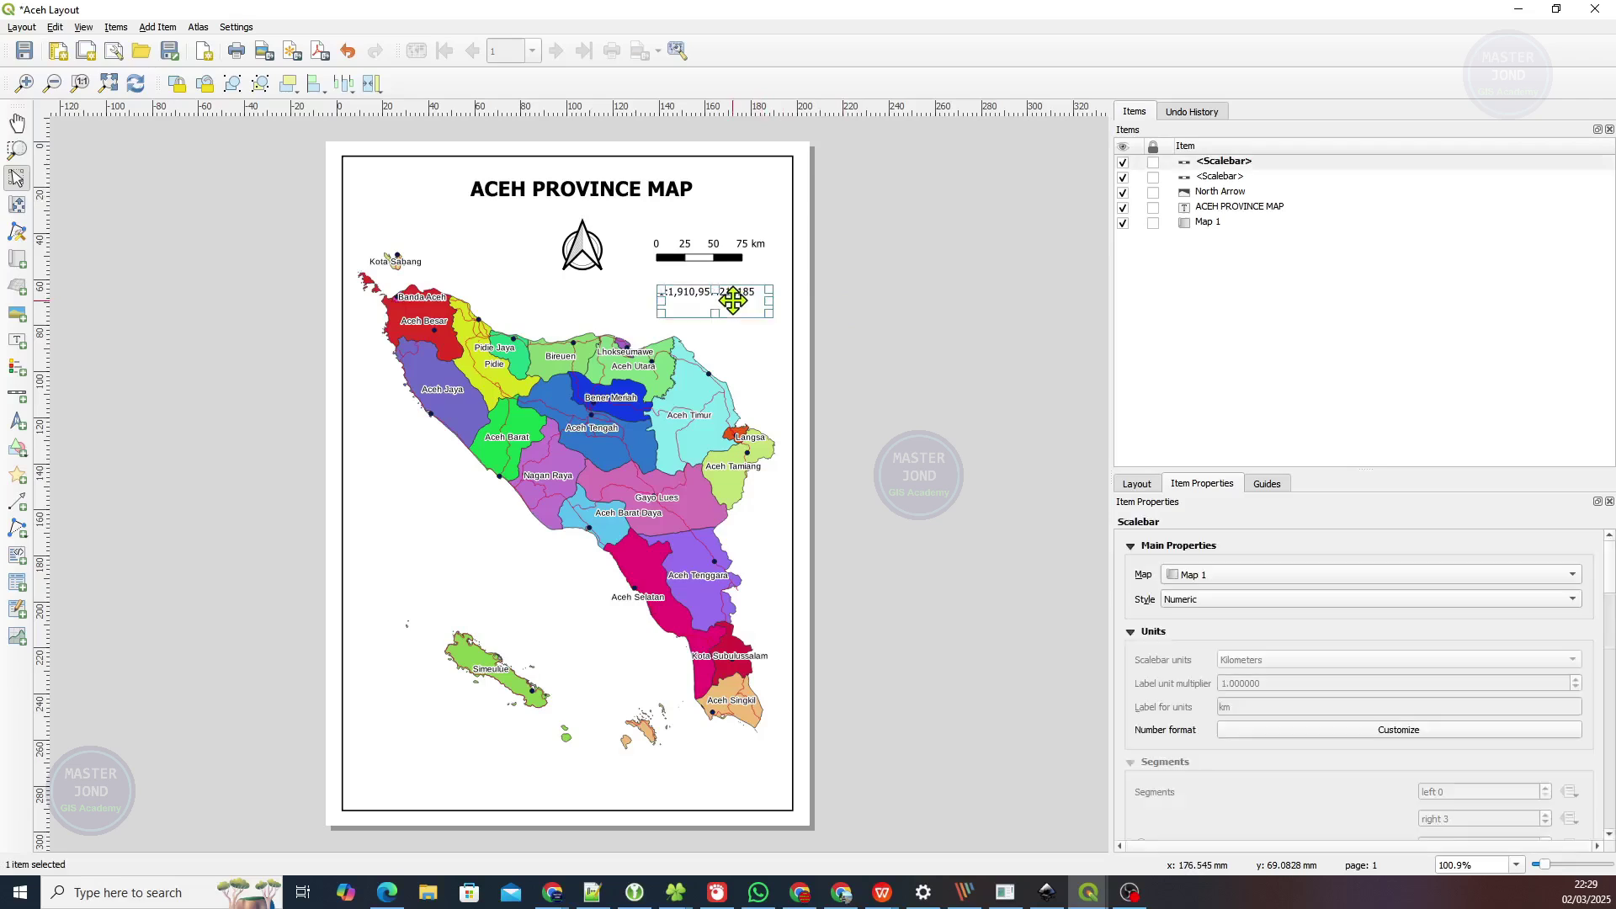
Set the scale of the Map 1 item to 2,000,000.
click(748, 390)
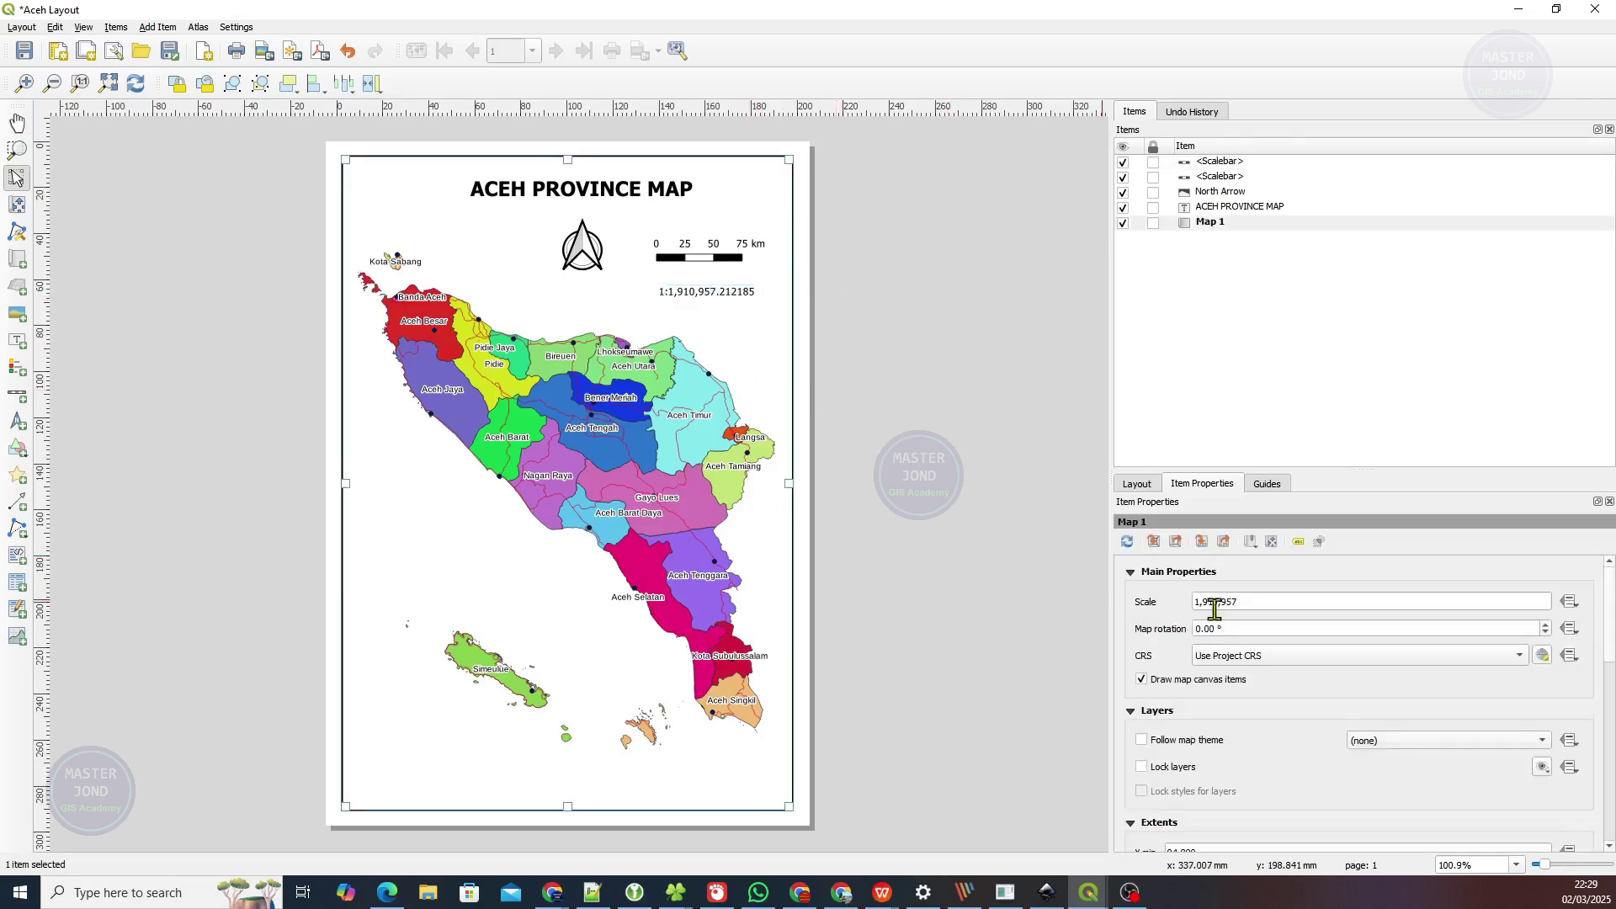
click(822, 376)
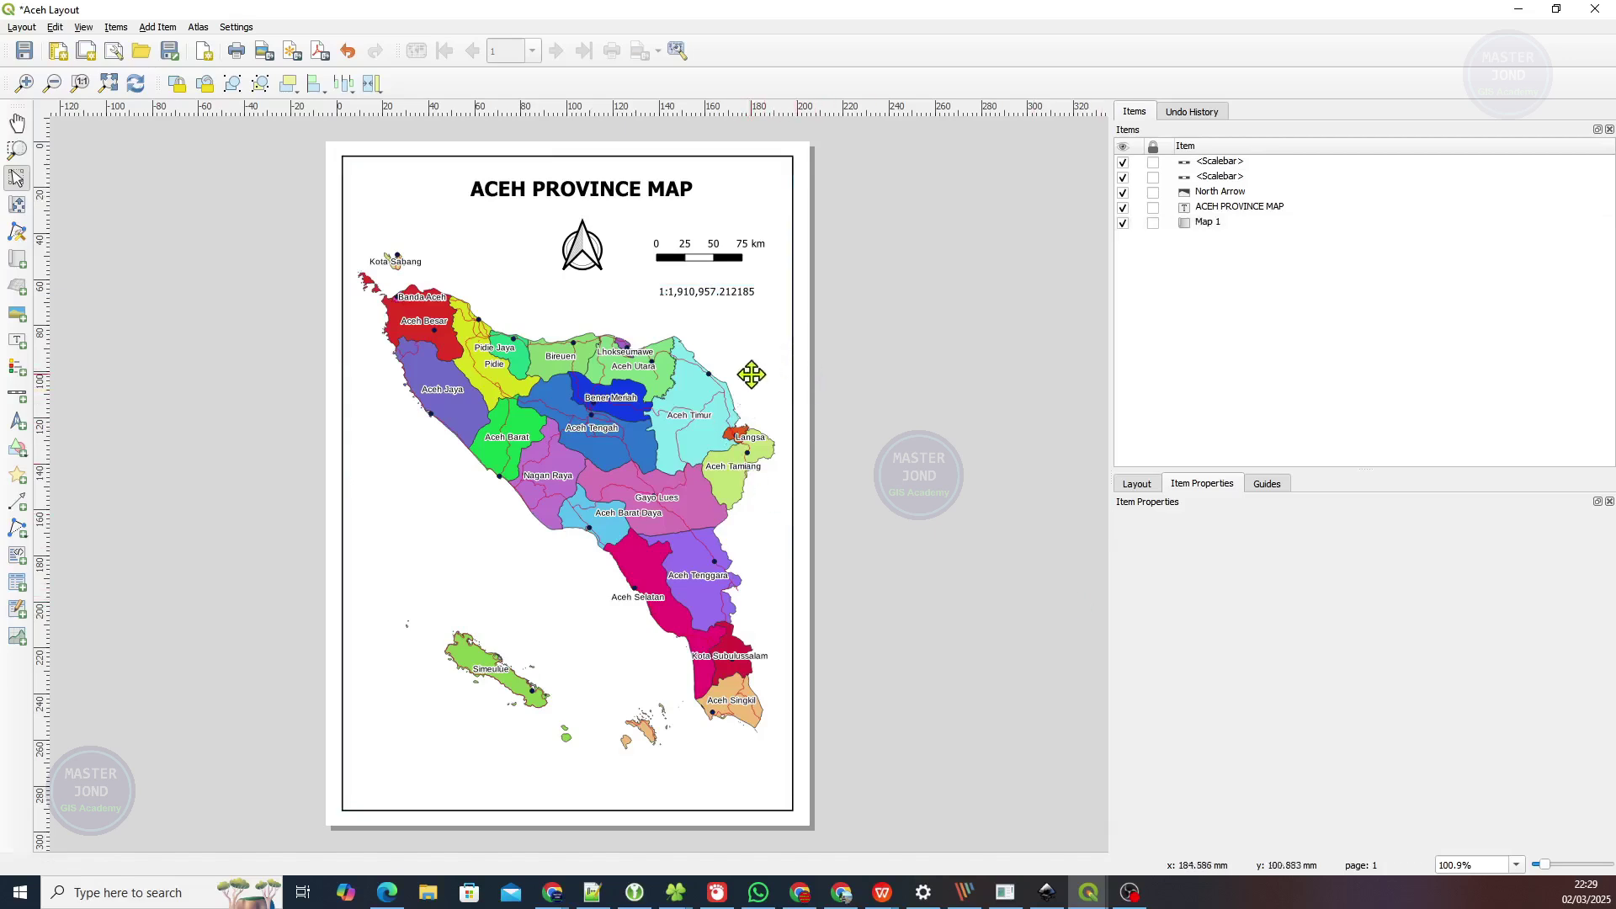
click(704, 400)
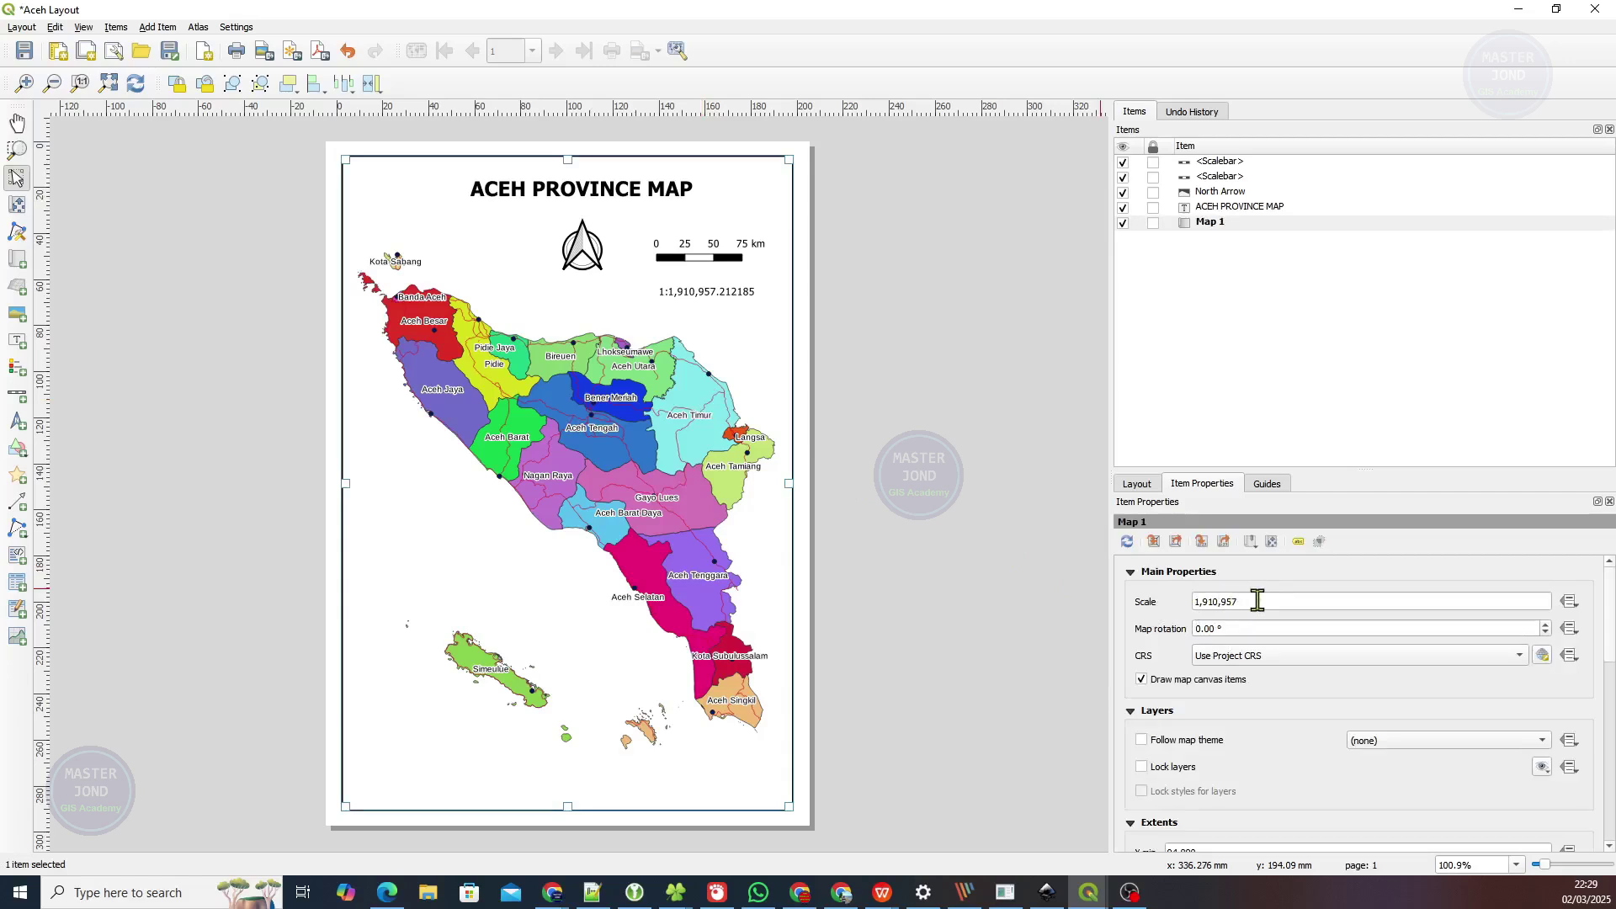
drag(1257, 601, 1115, 605)
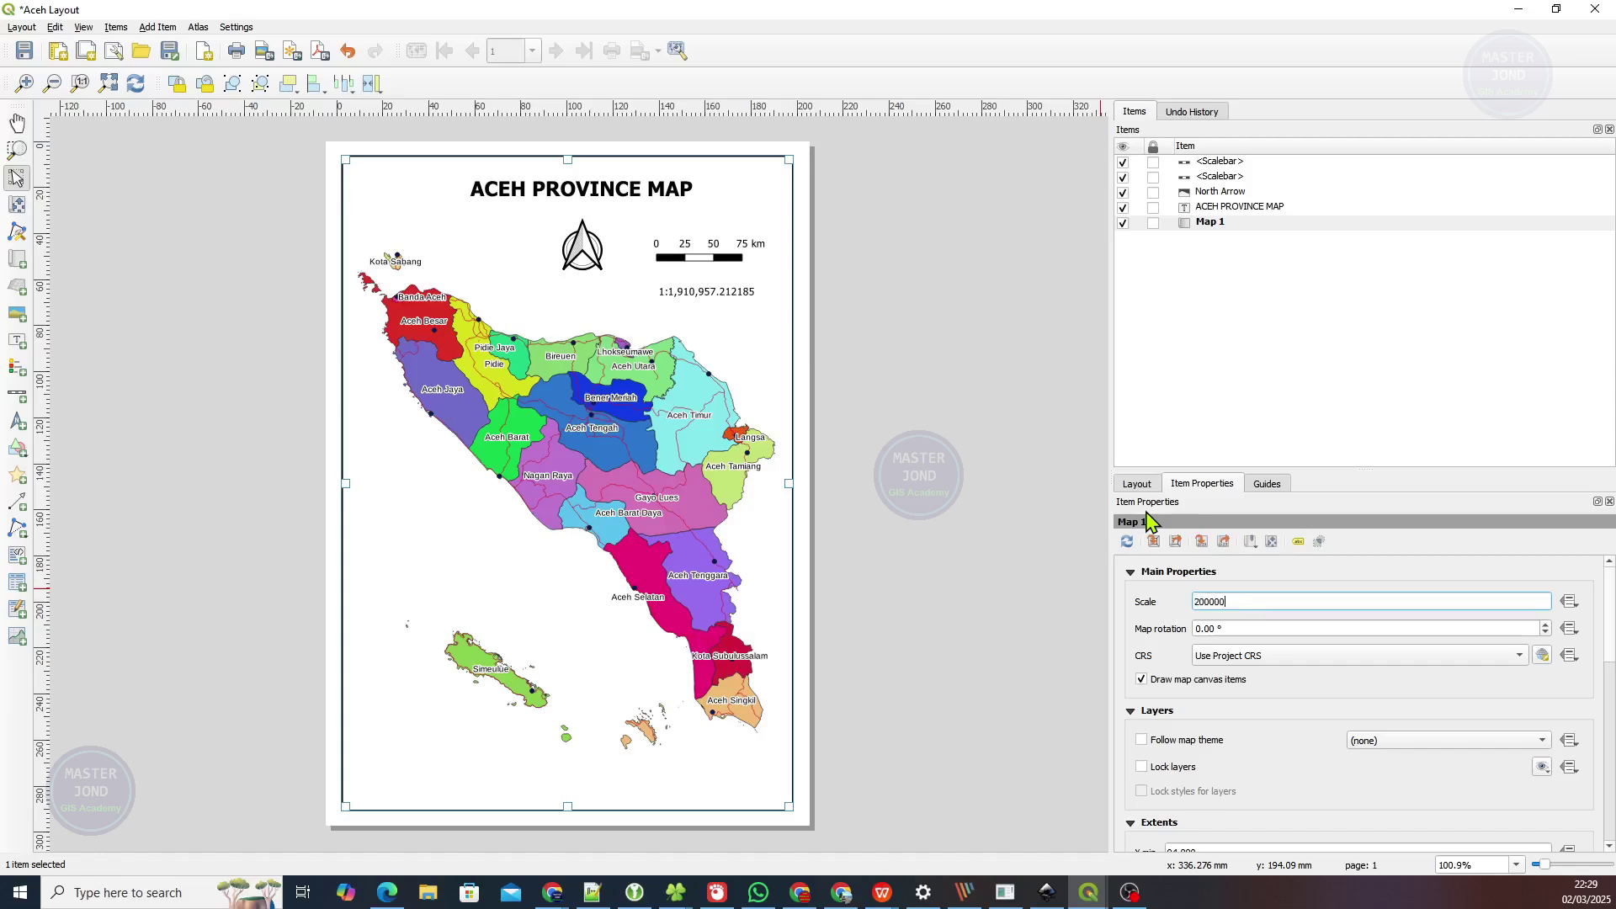
text(2000000)
key(Return)
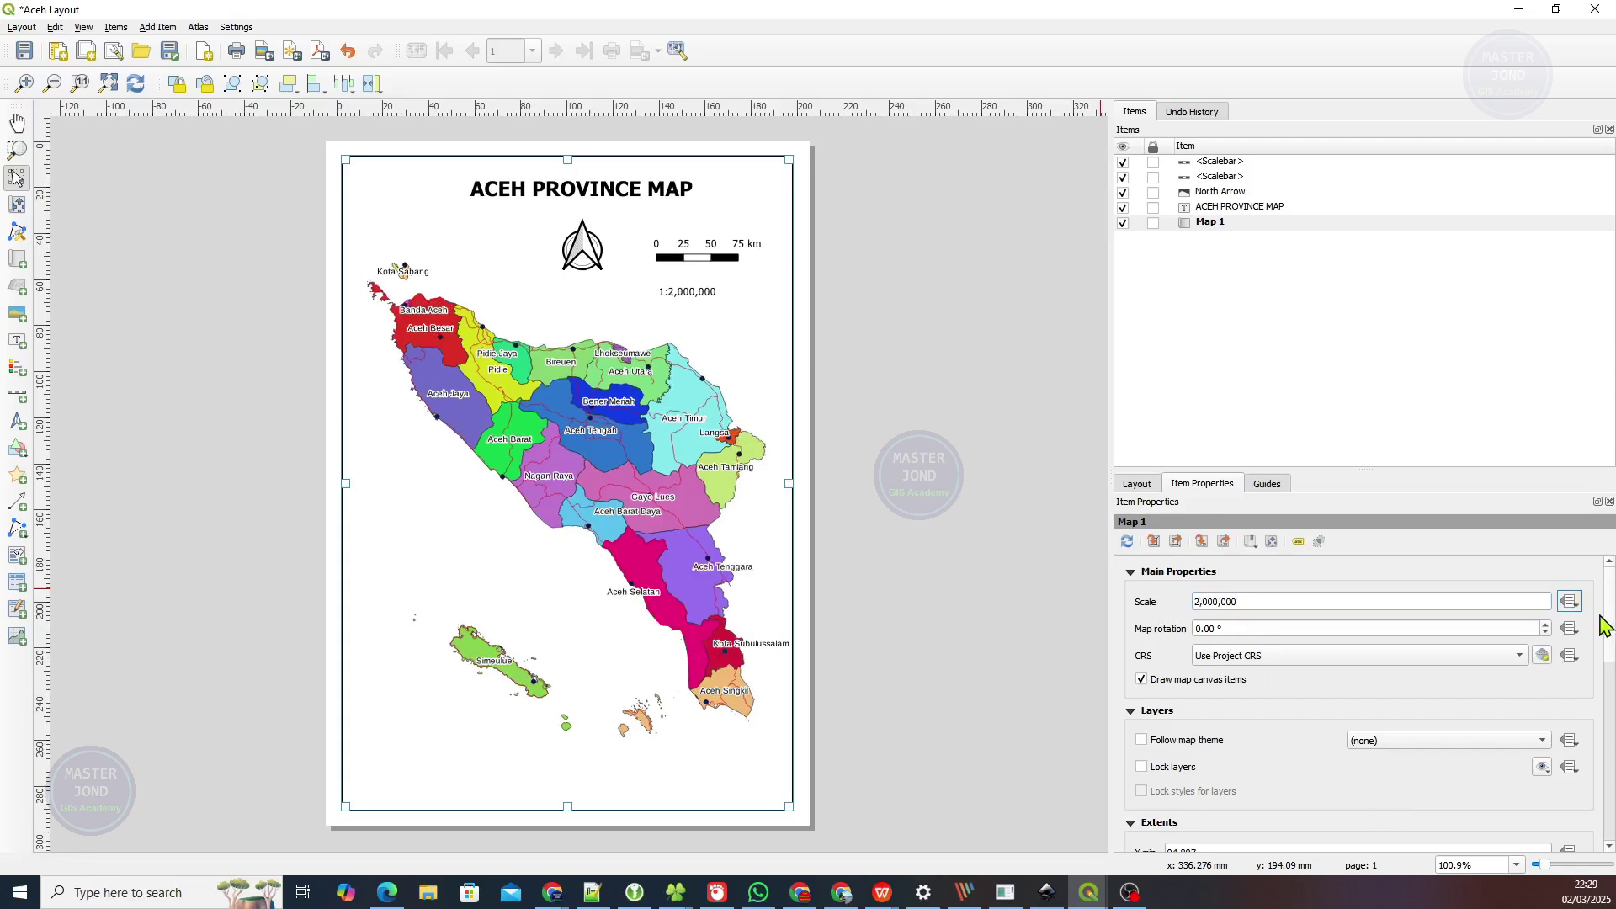
Set the numeric scale bar's alignment to Center in its display settings.
click(684, 294)
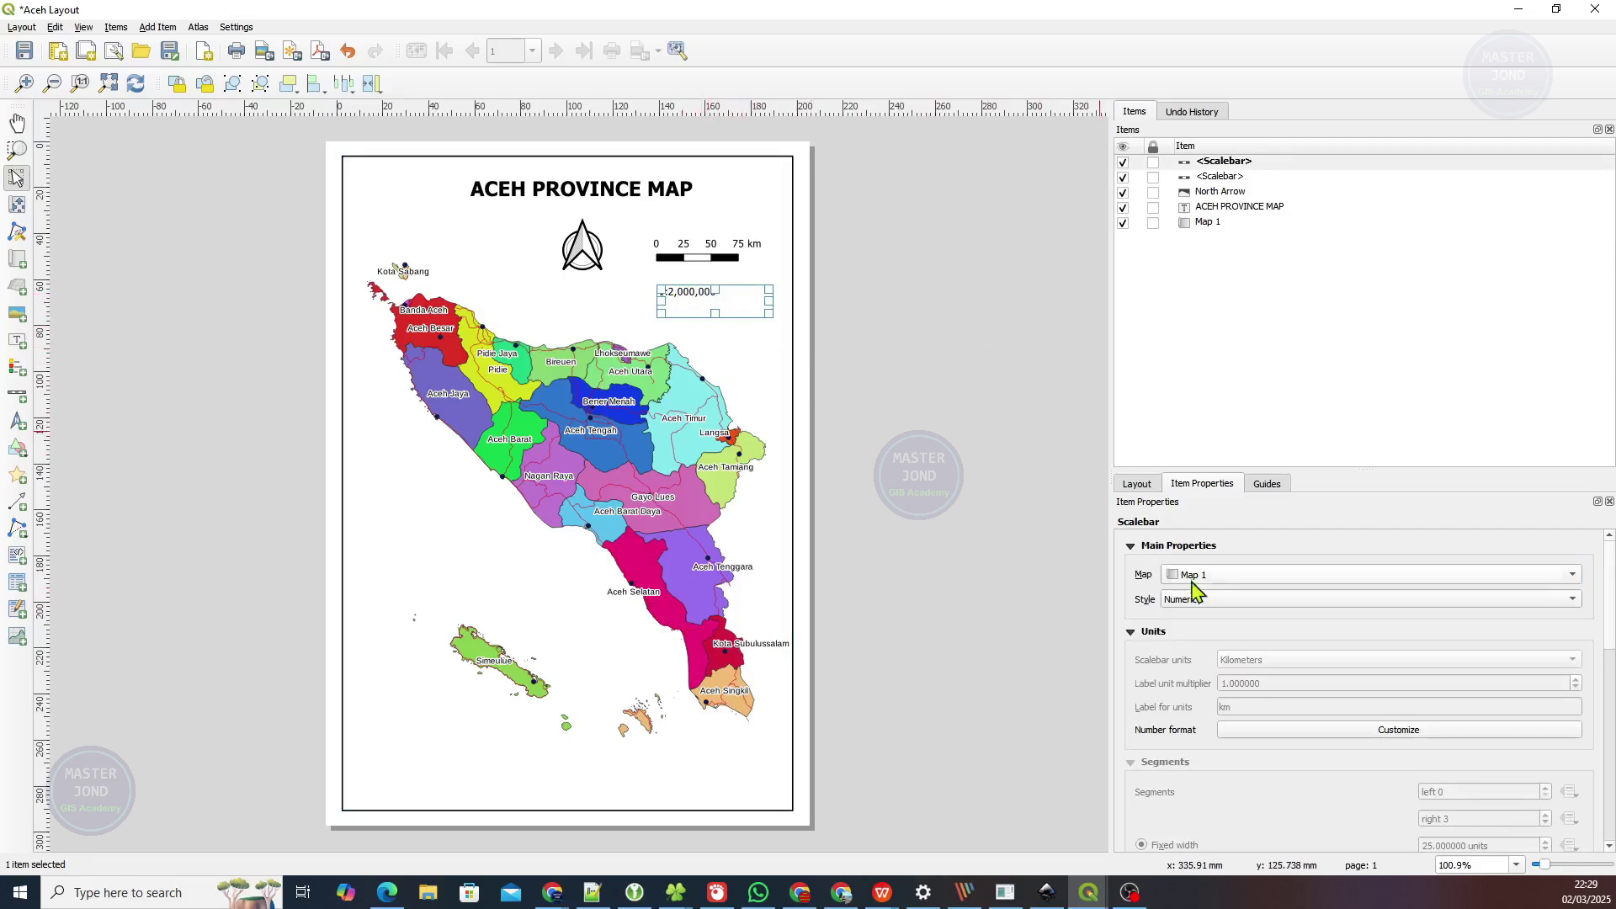
scroll(1162, 653, down, 4)
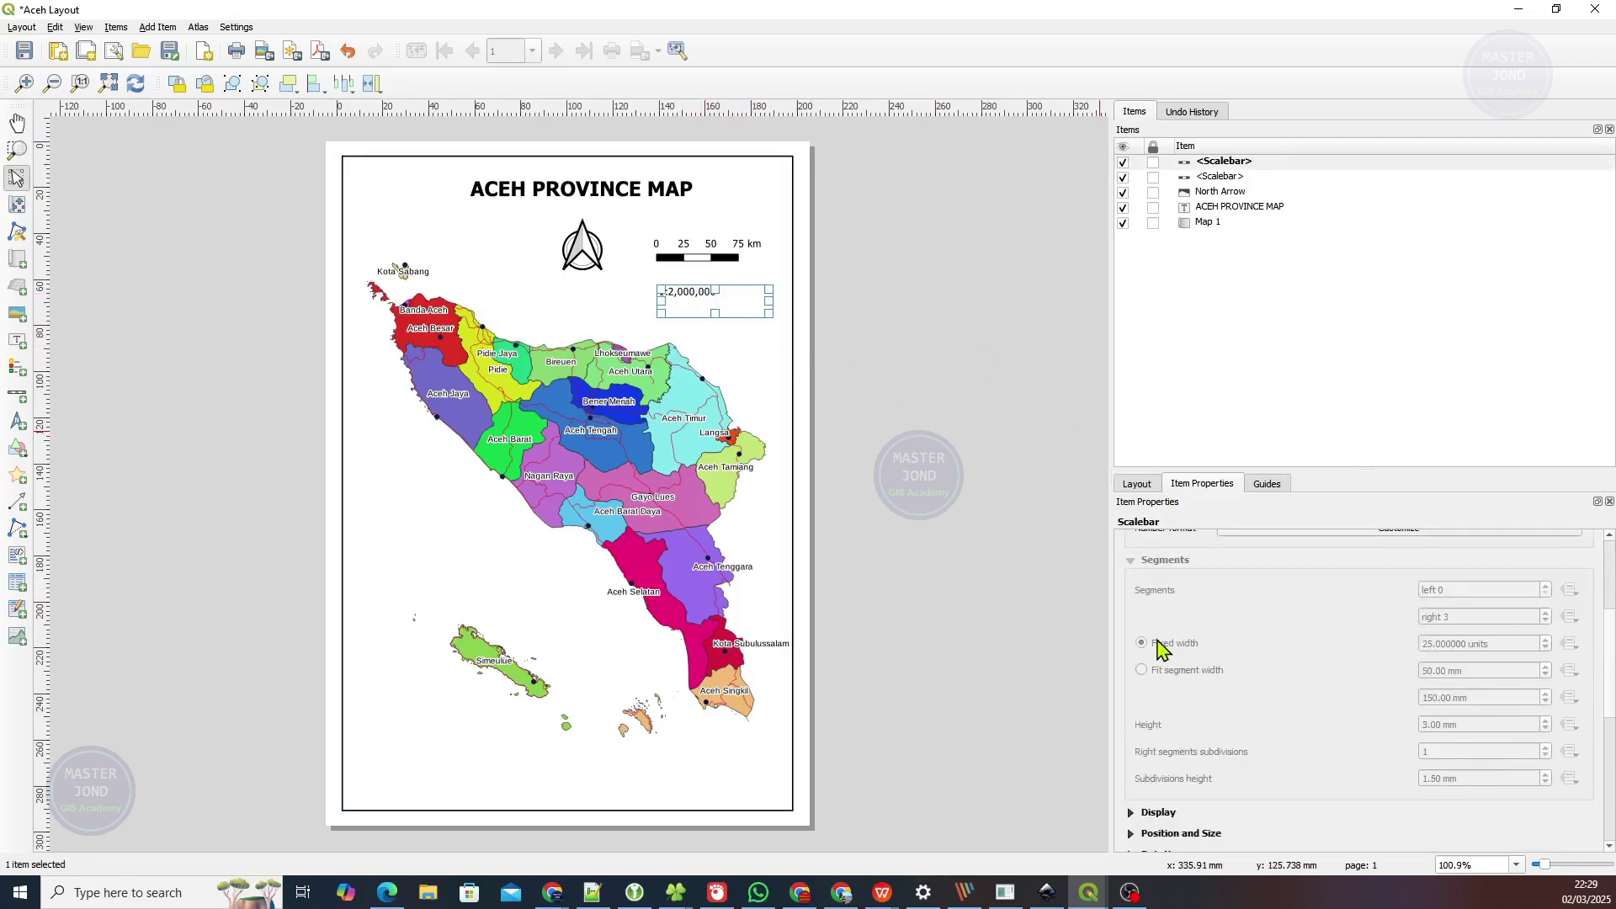
scroll(1162, 652, down, 3)
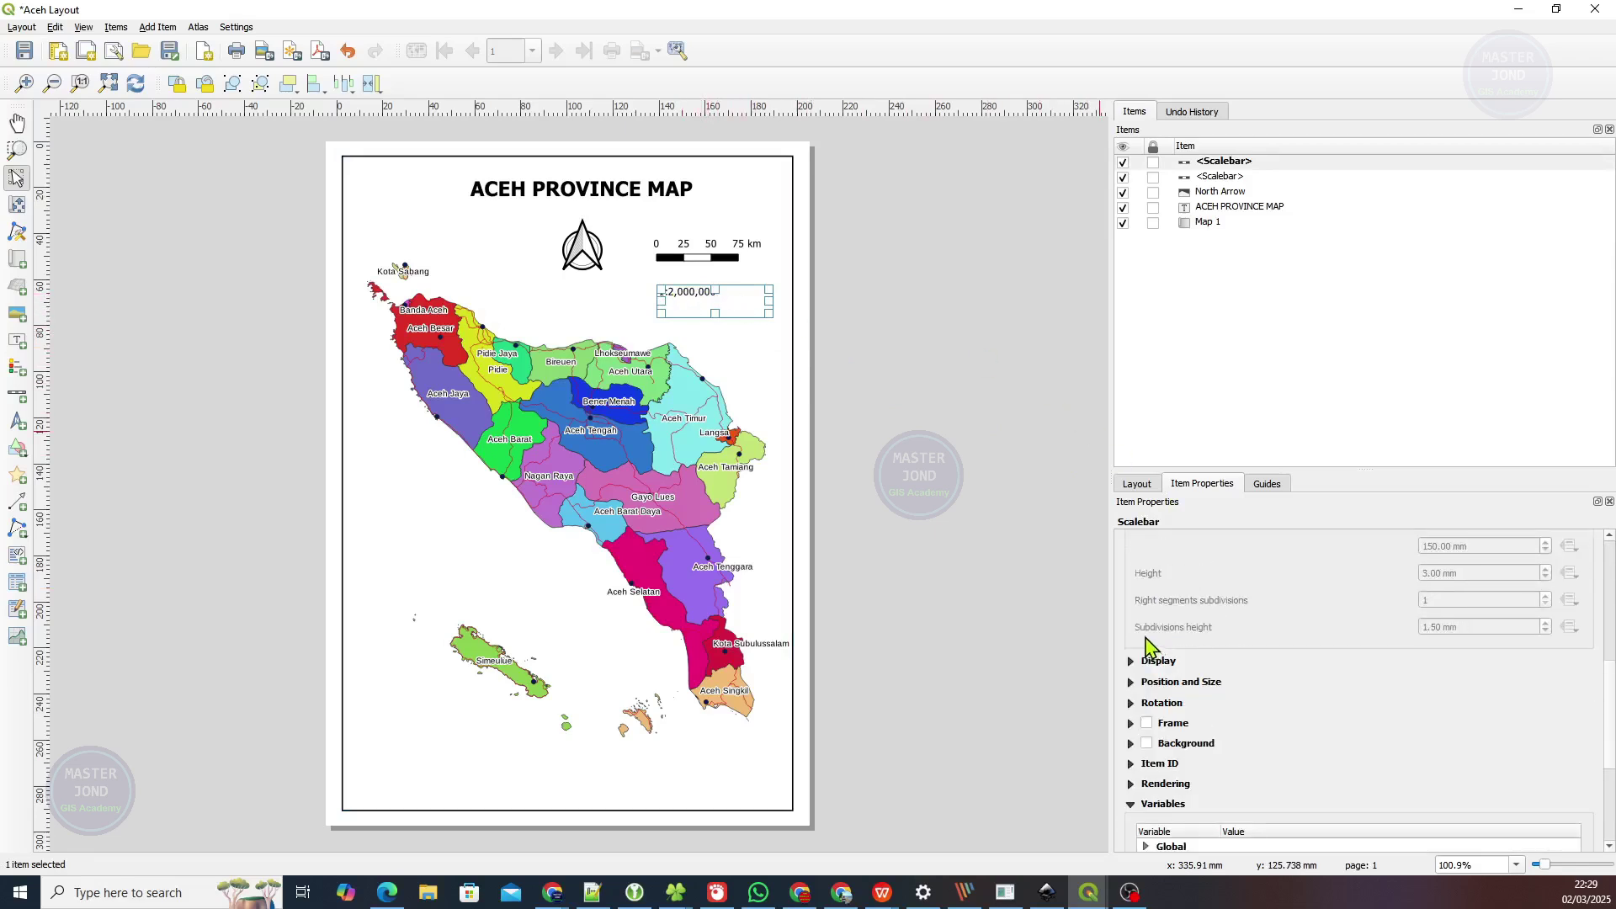
scroll(1144, 648, up, 6)
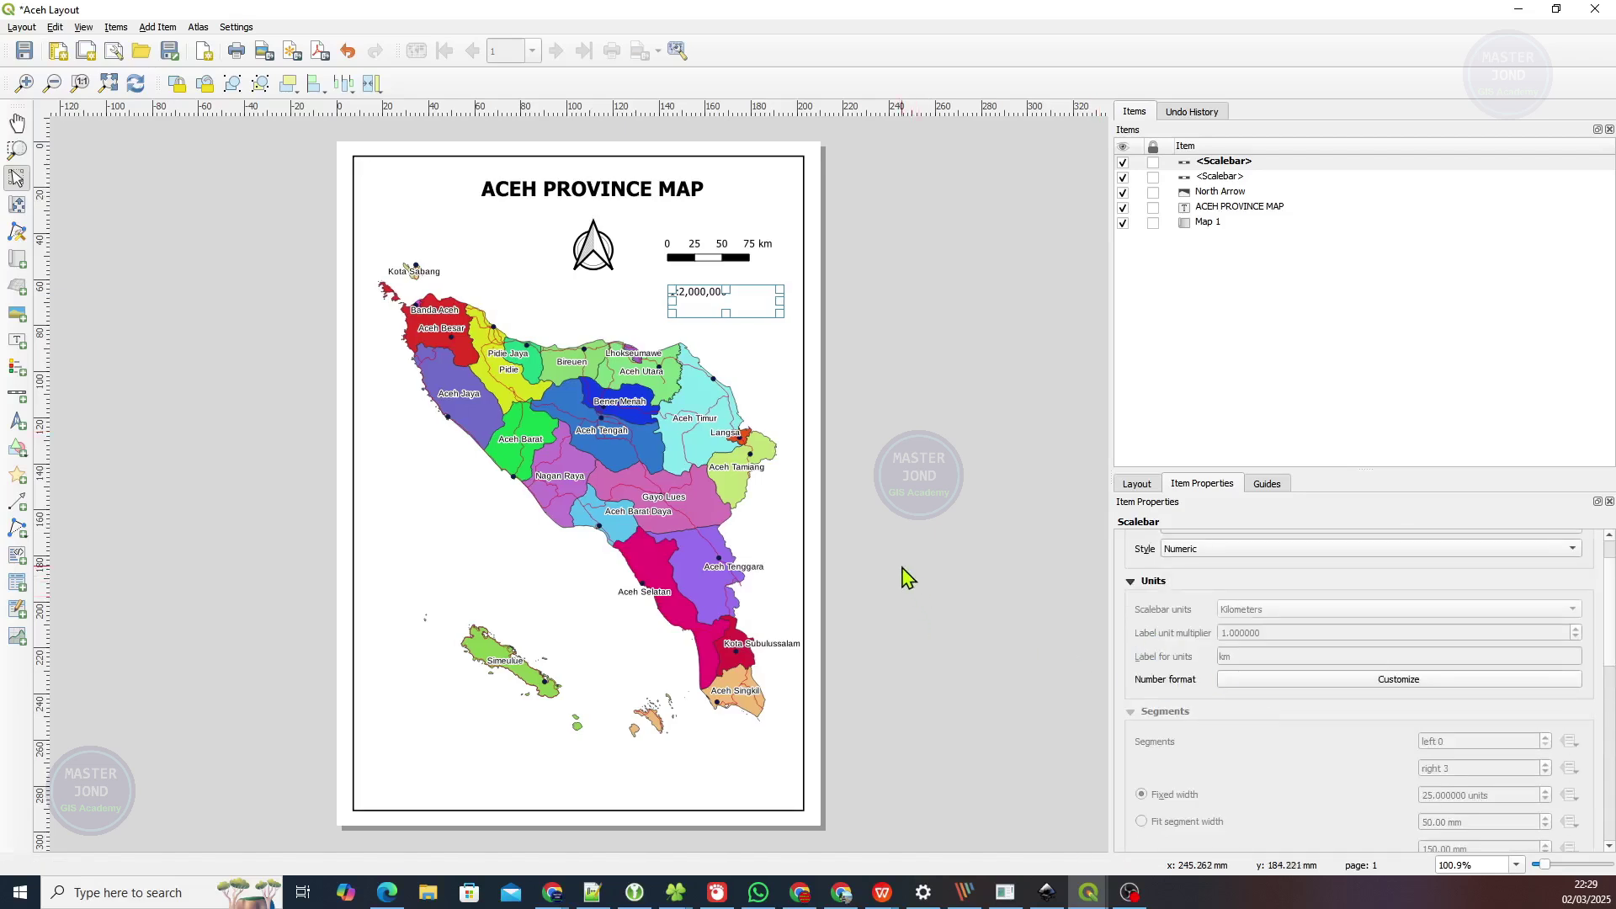
scroll(1272, 554, up, 1)
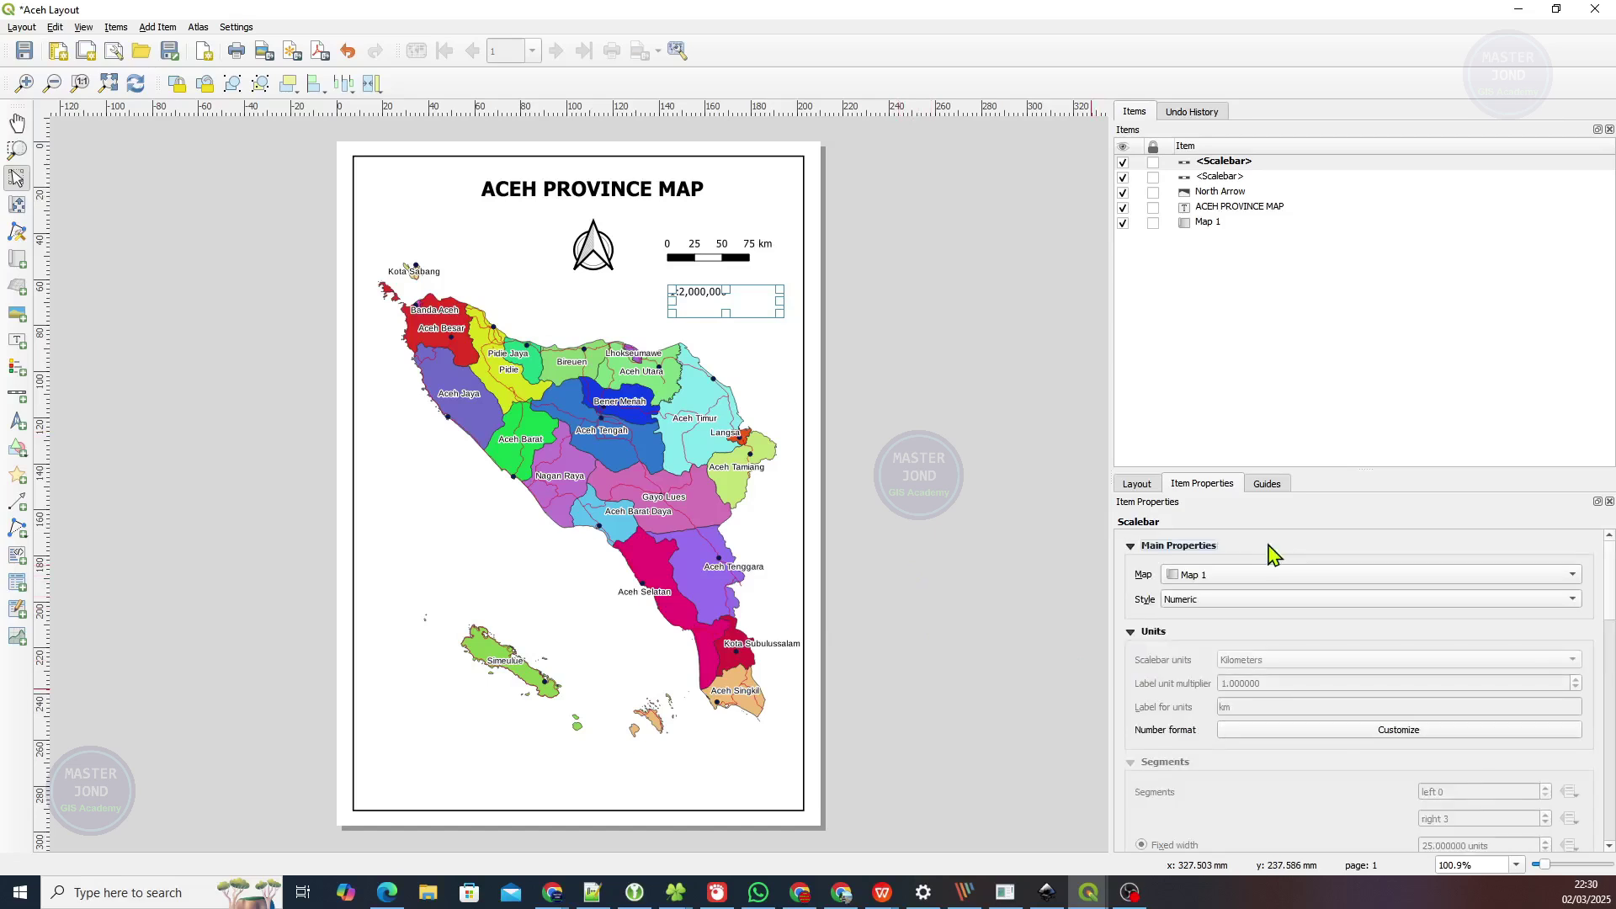
scroll(1221, 545, down, 2)
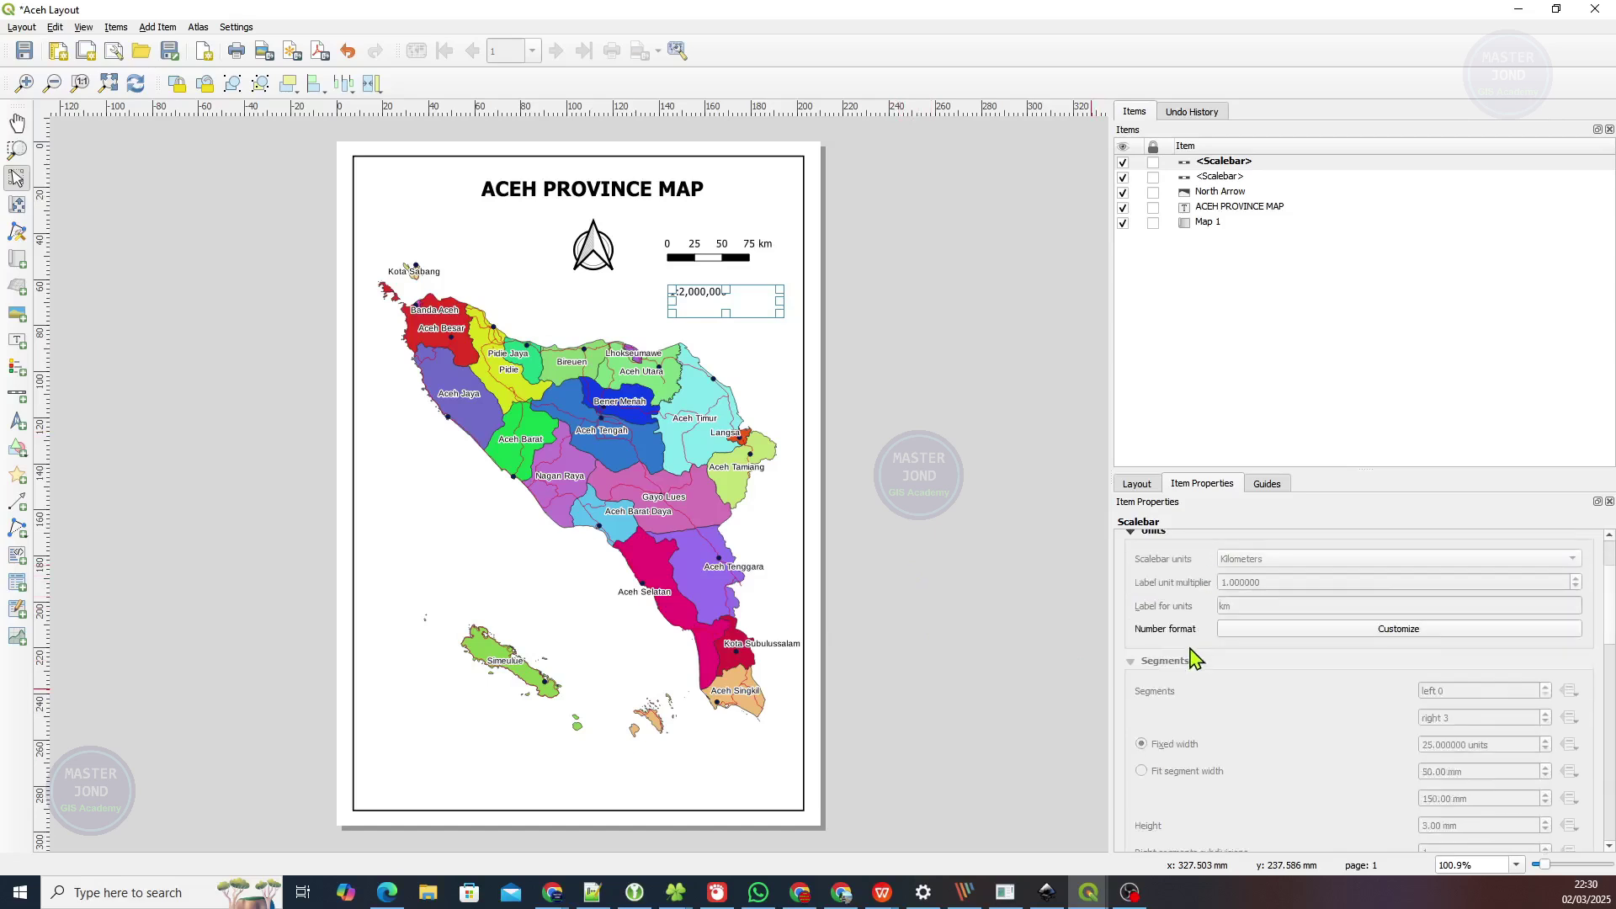
scroll(1193, 650, down, 4)
scroll(1192, 655, down, 4)
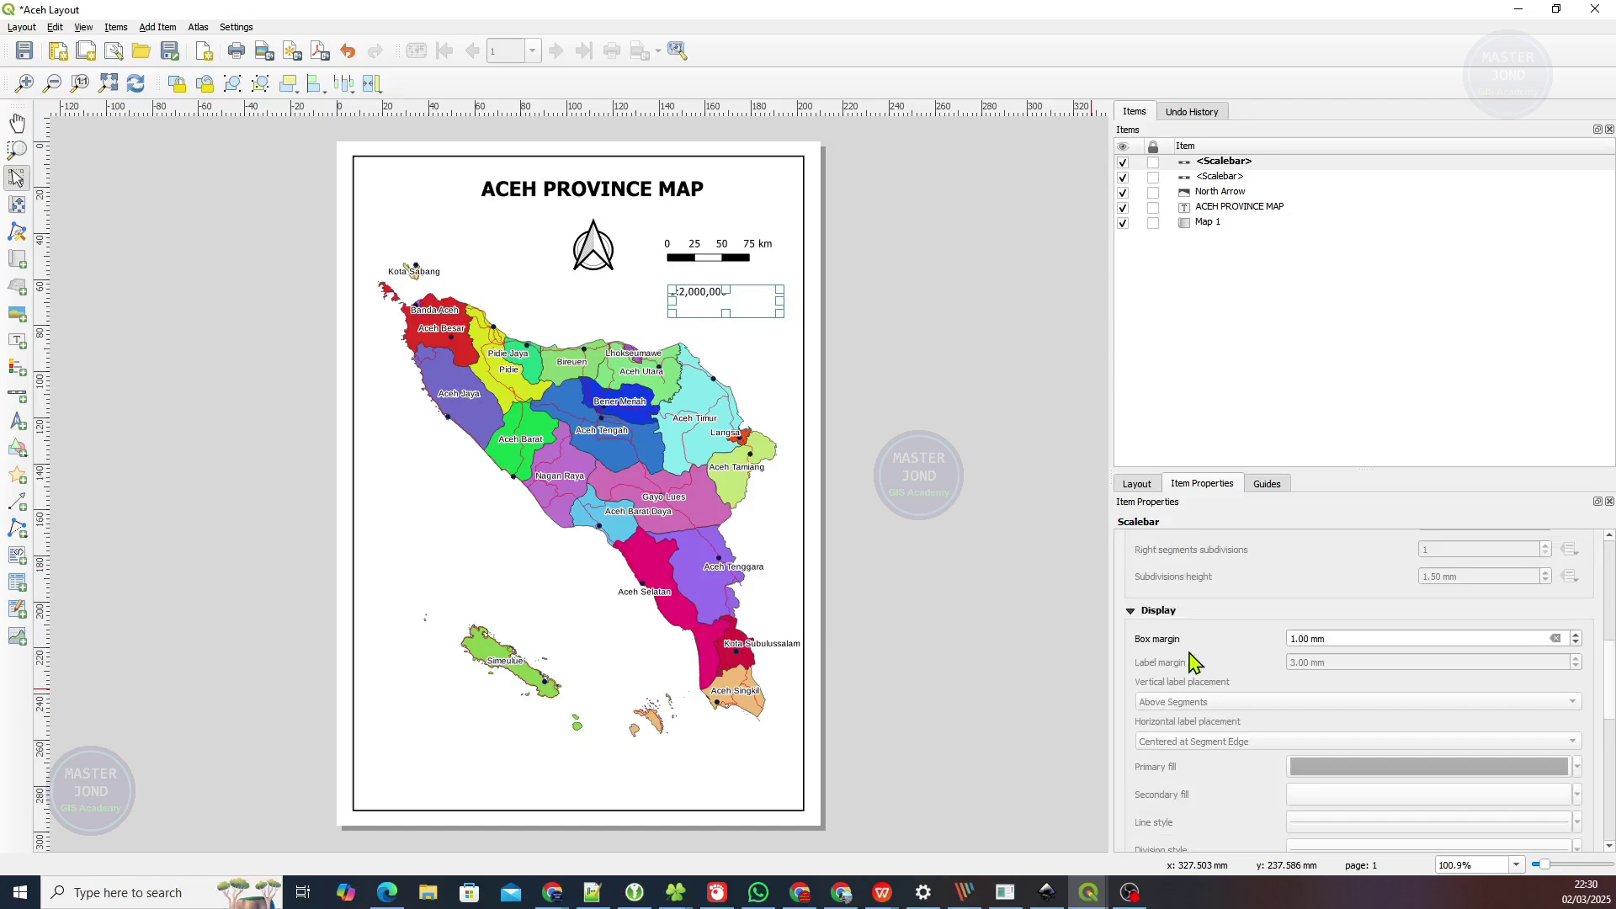
scroll(1198, 686, up, 3)
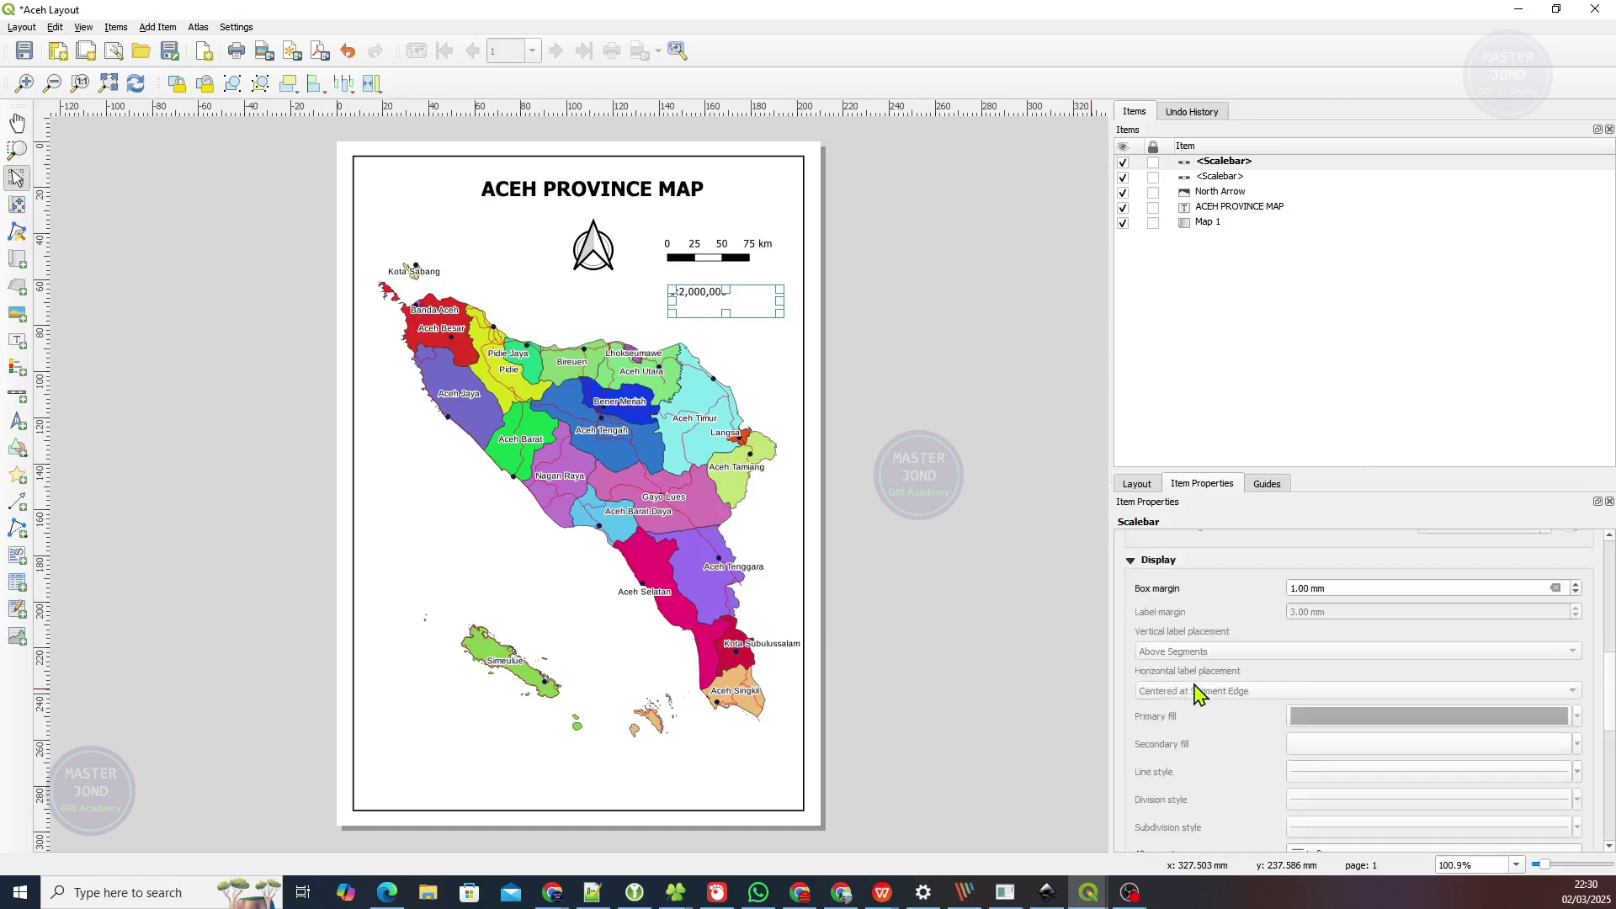
click(1168, 615)
click(1170, 621)
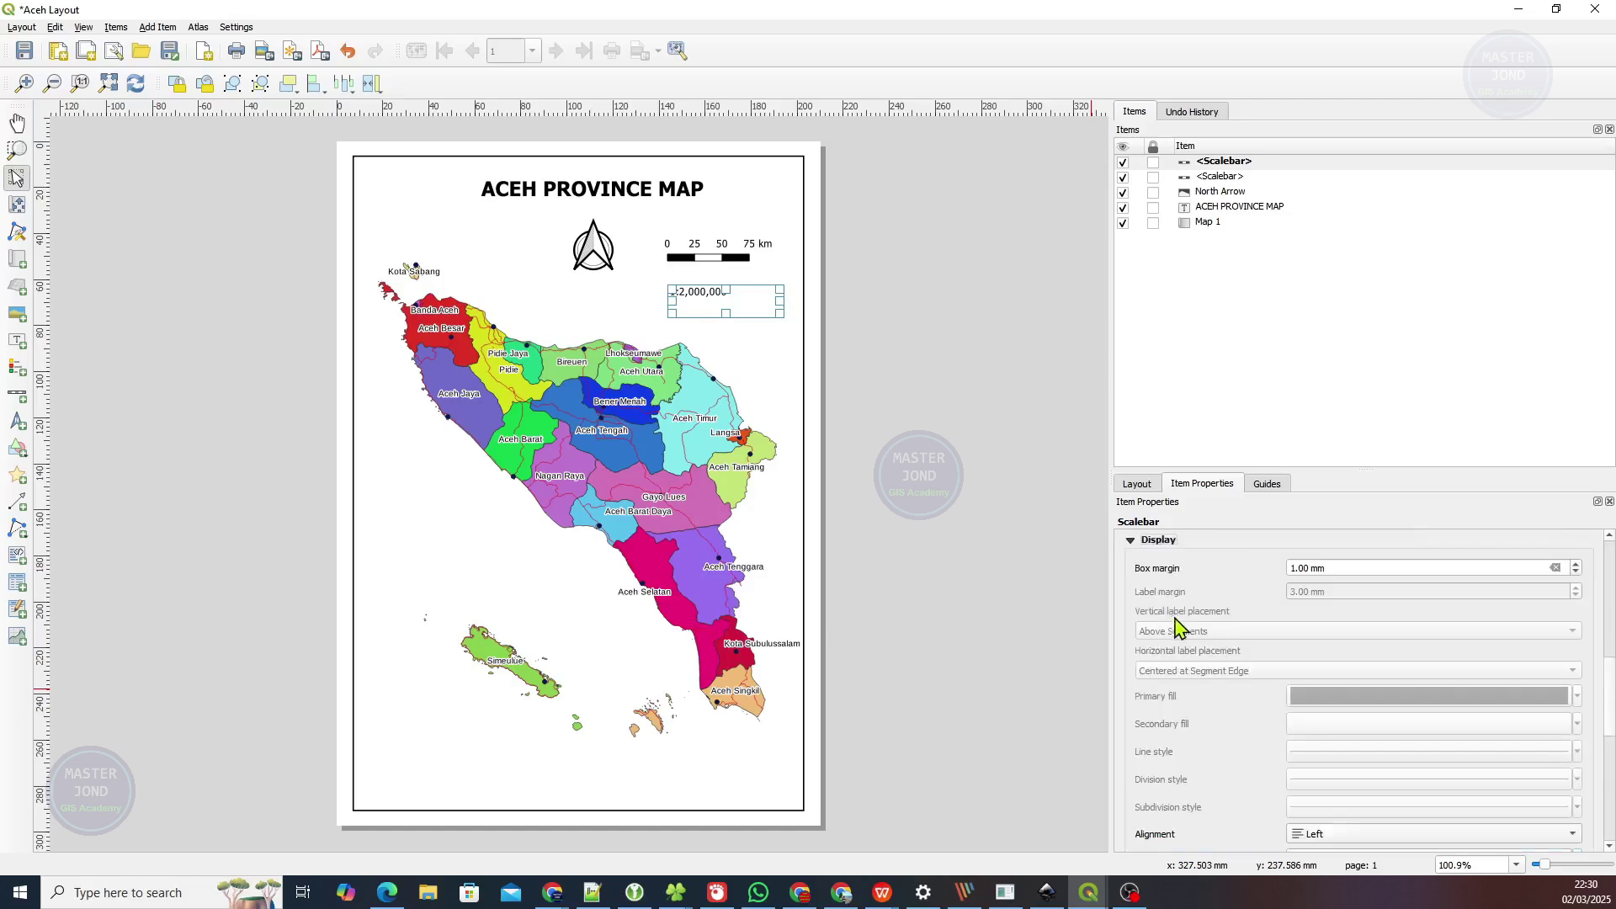
scroll(1201, 669, down, 5)
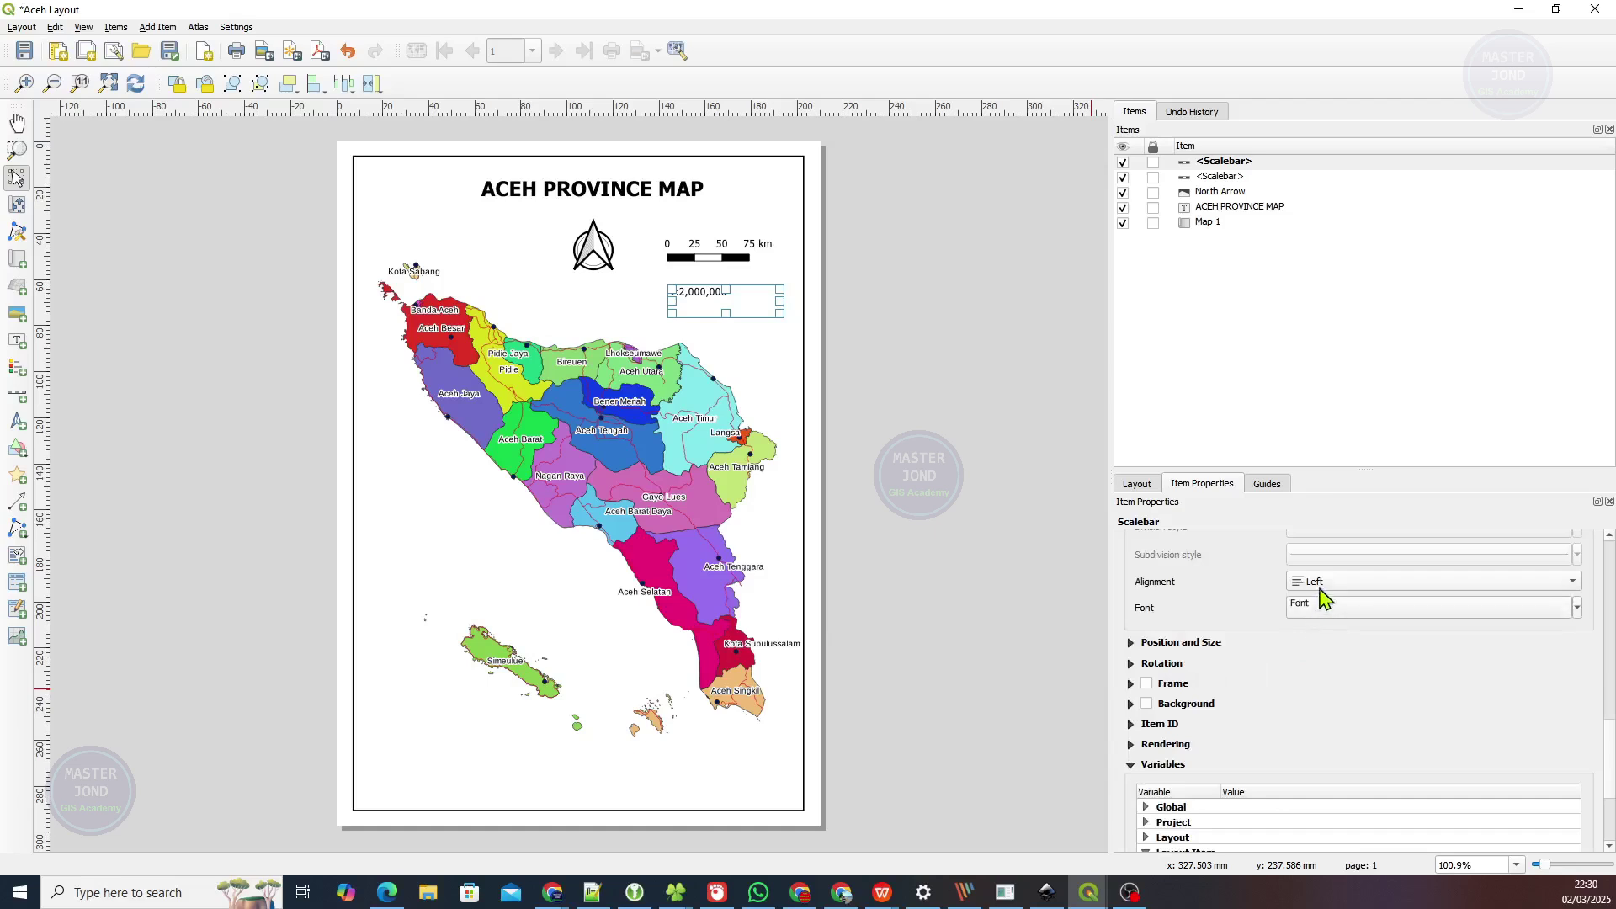
click(1321, 583)
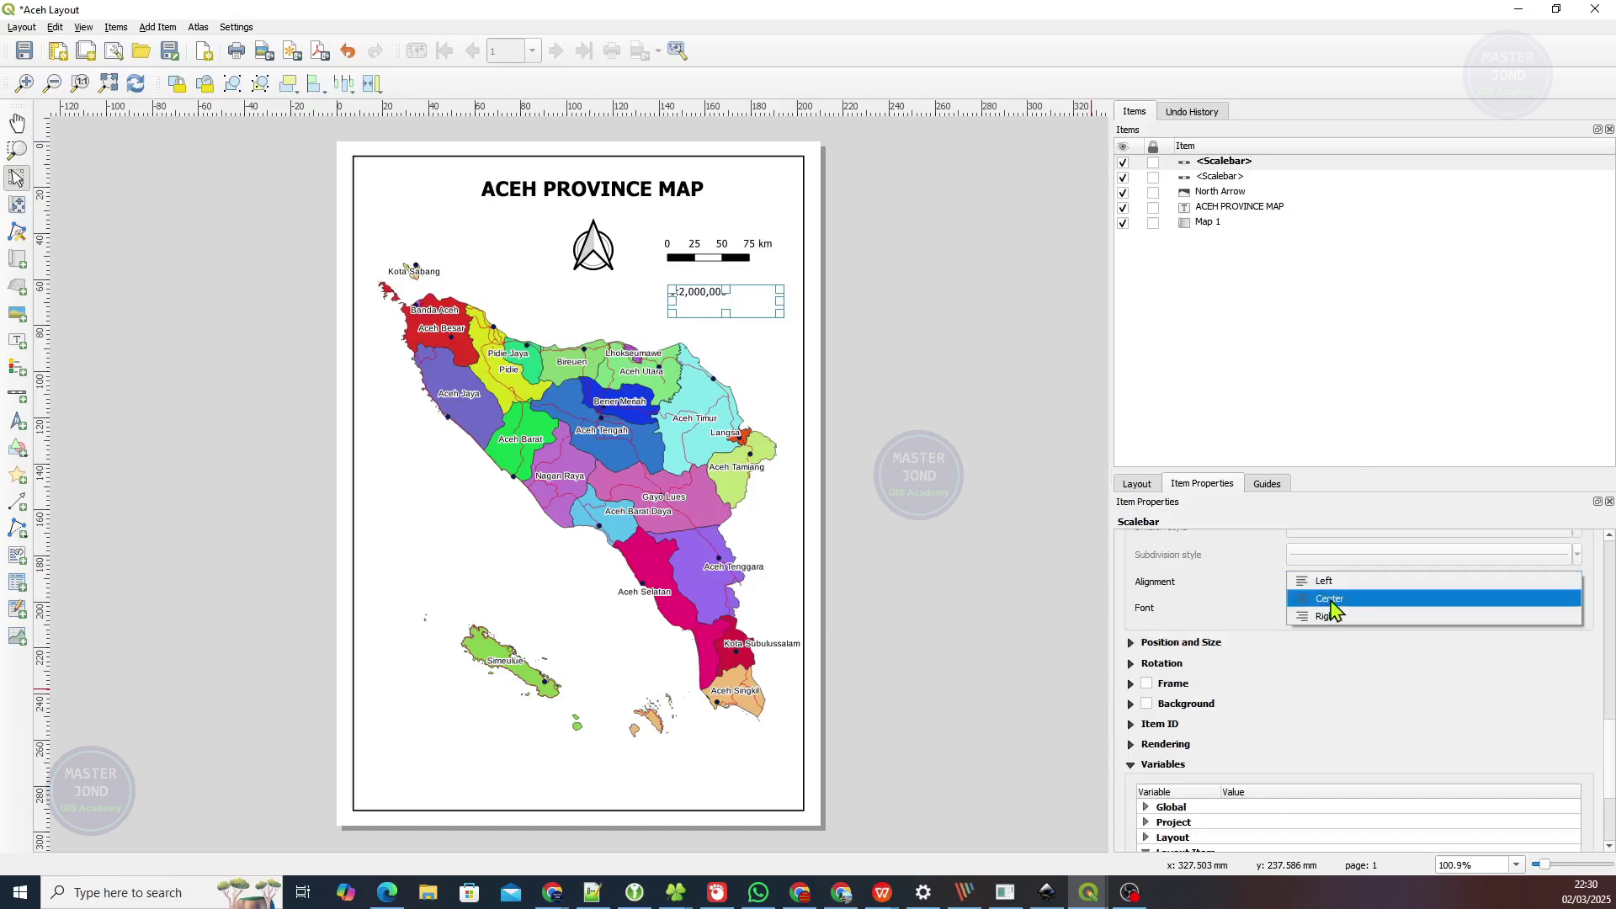
click(1331, 599)
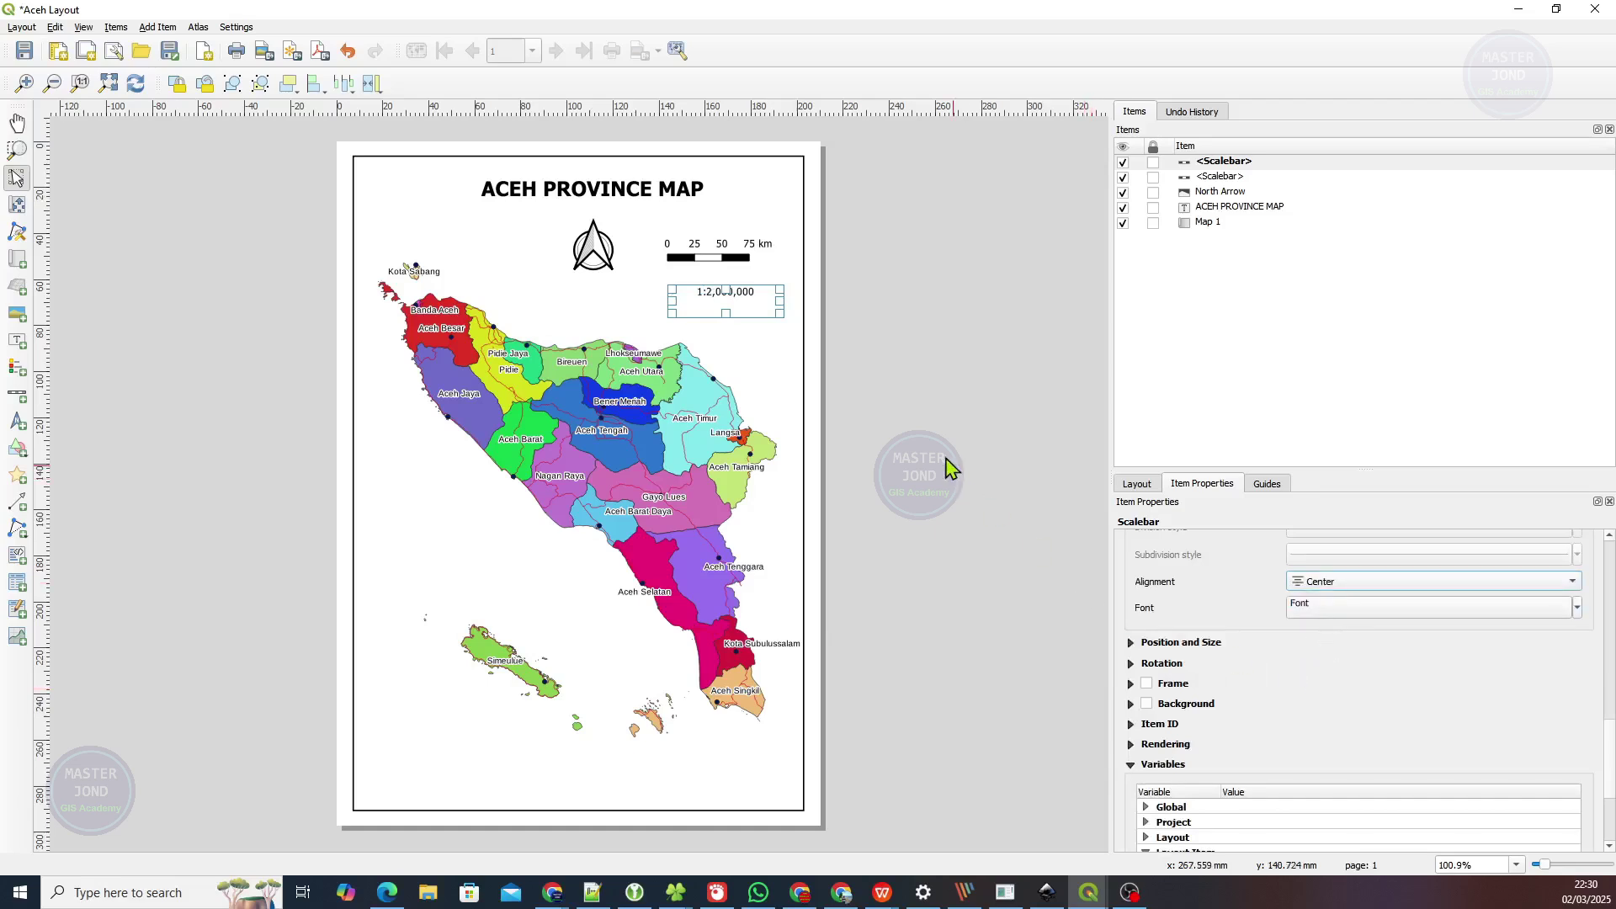
click(906, 289)
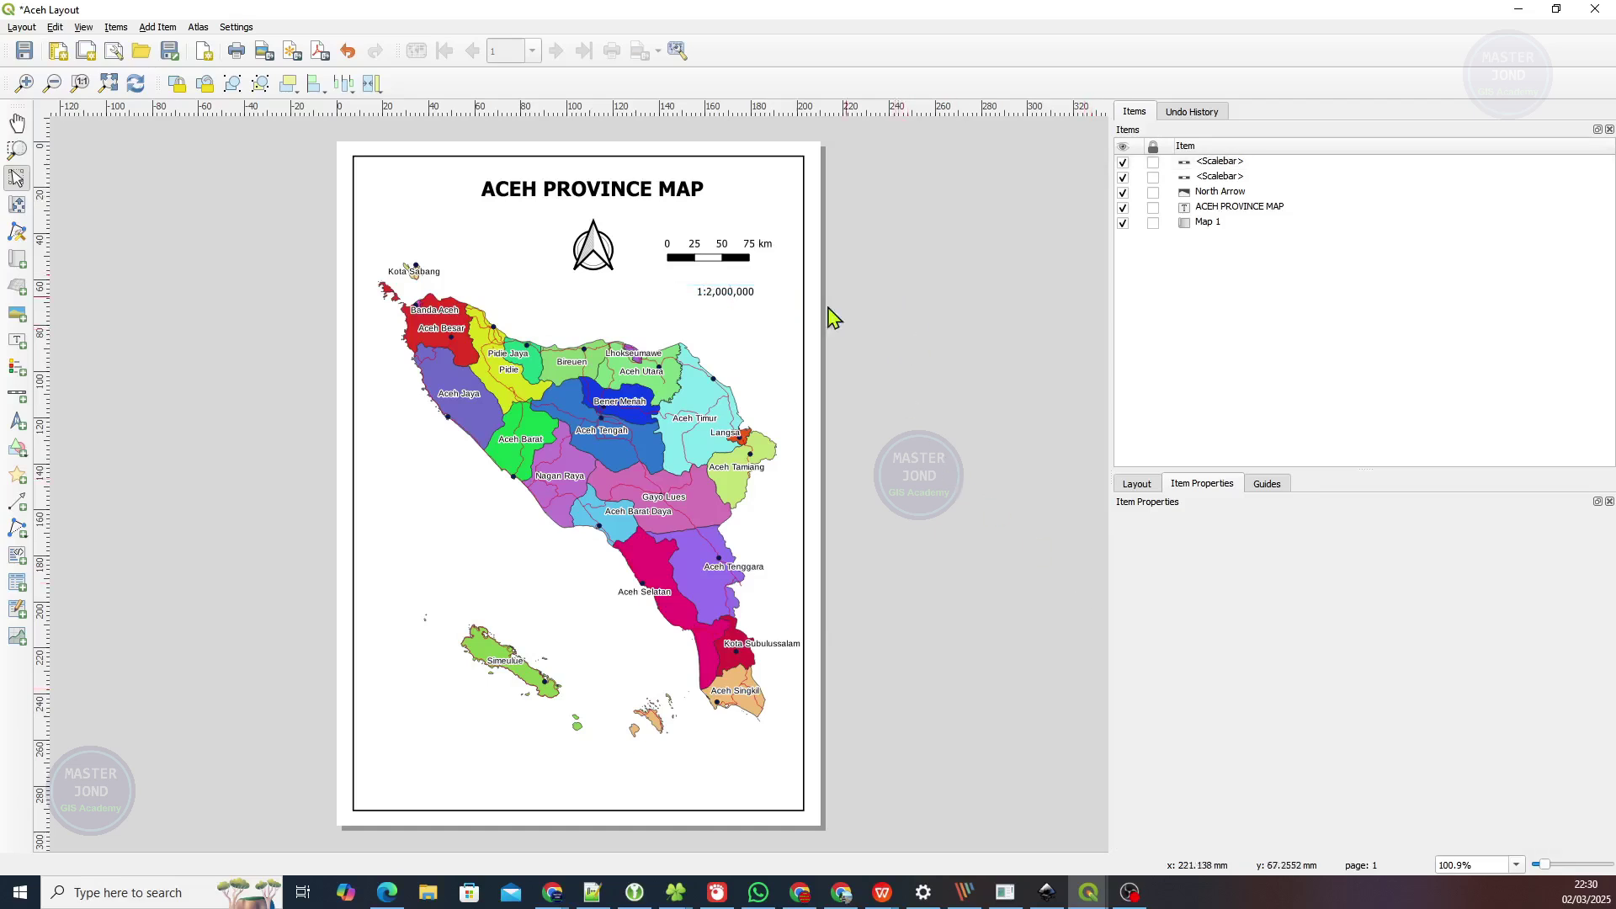
Move the numeric scale bar directly beneath the north arrow, centred on the arrow symbol.
click(734, 297)
drag(725, 291, 601, 292)
drag(702, 301, 581, 294)
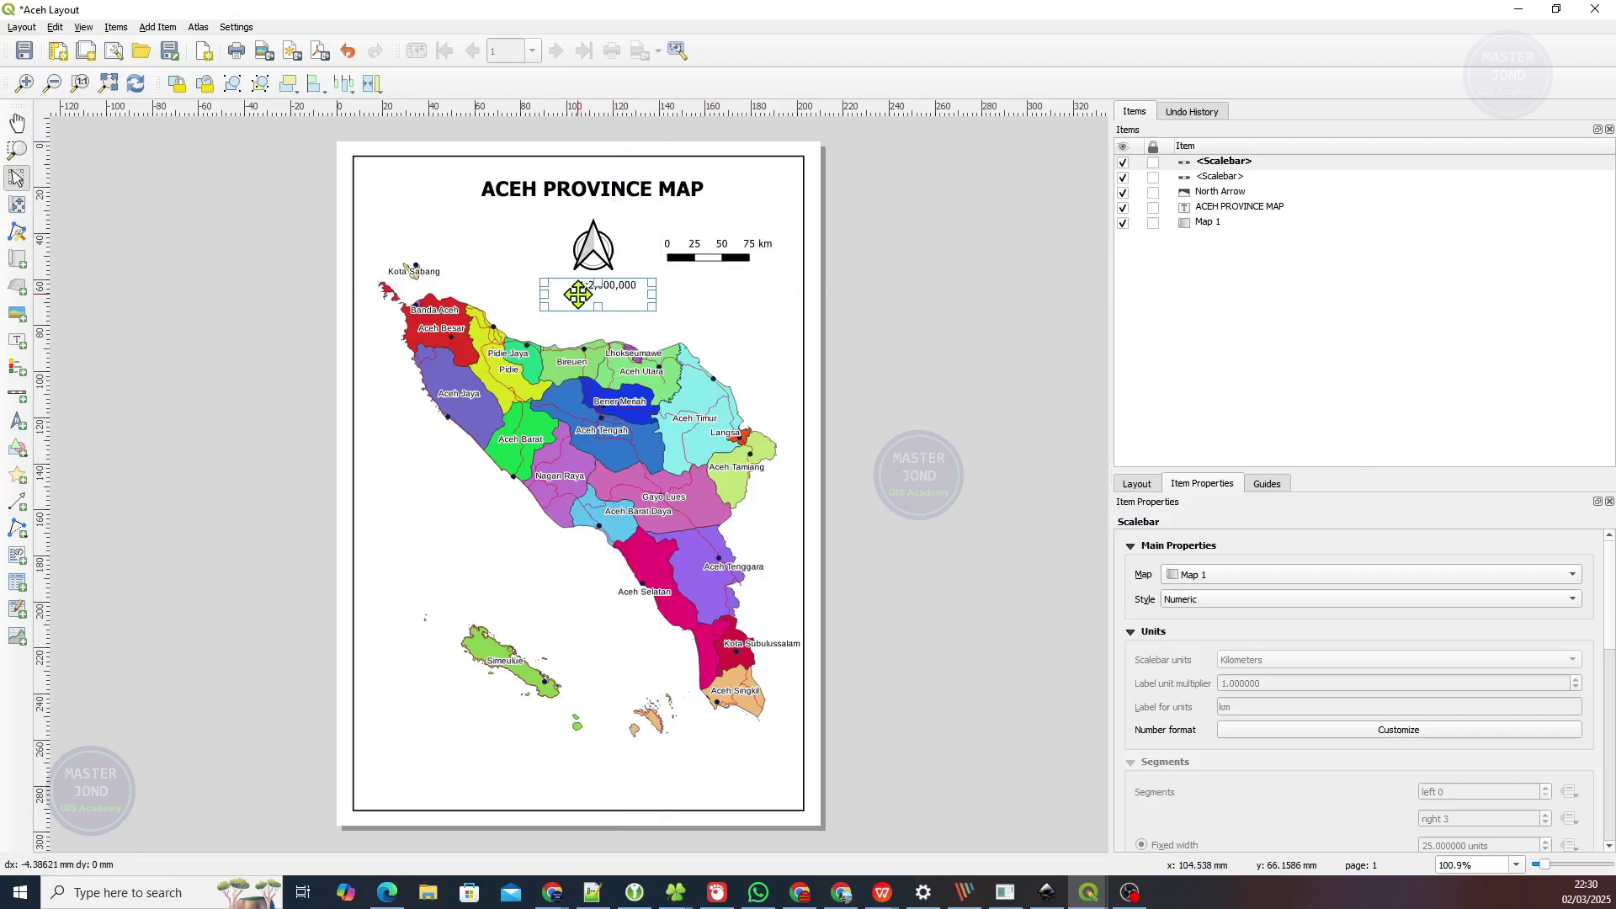
click(901, 326)
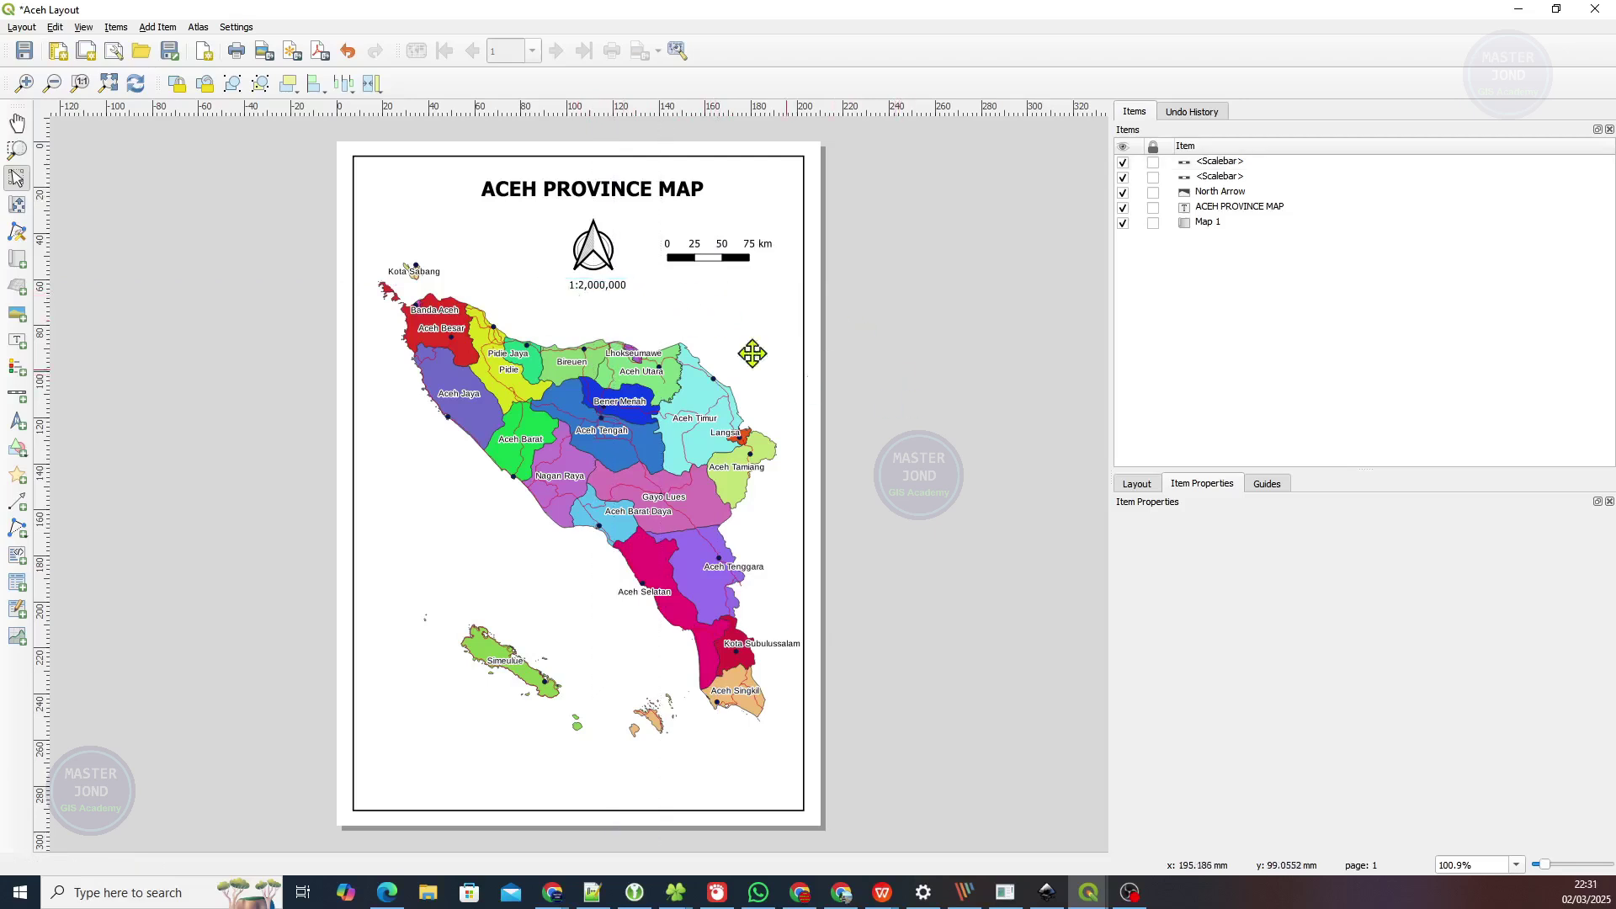
Move the graphic single-box scale bar beneath the numeric scale, stacked under the north arrow.
drag(717, 256, 594, 321)
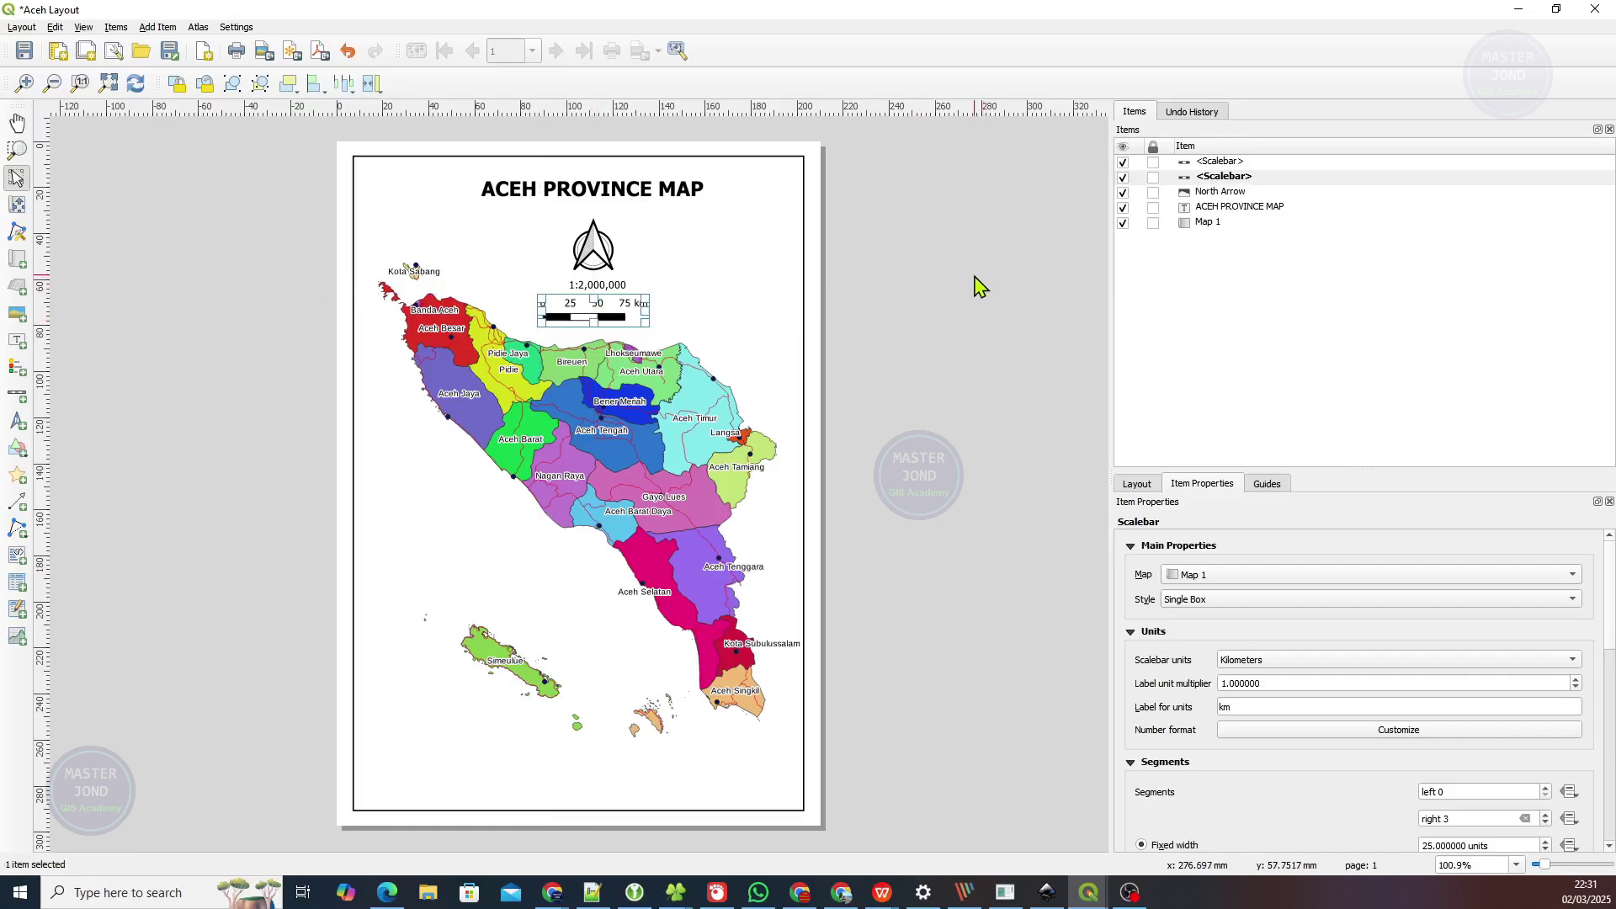
click(975, 286)
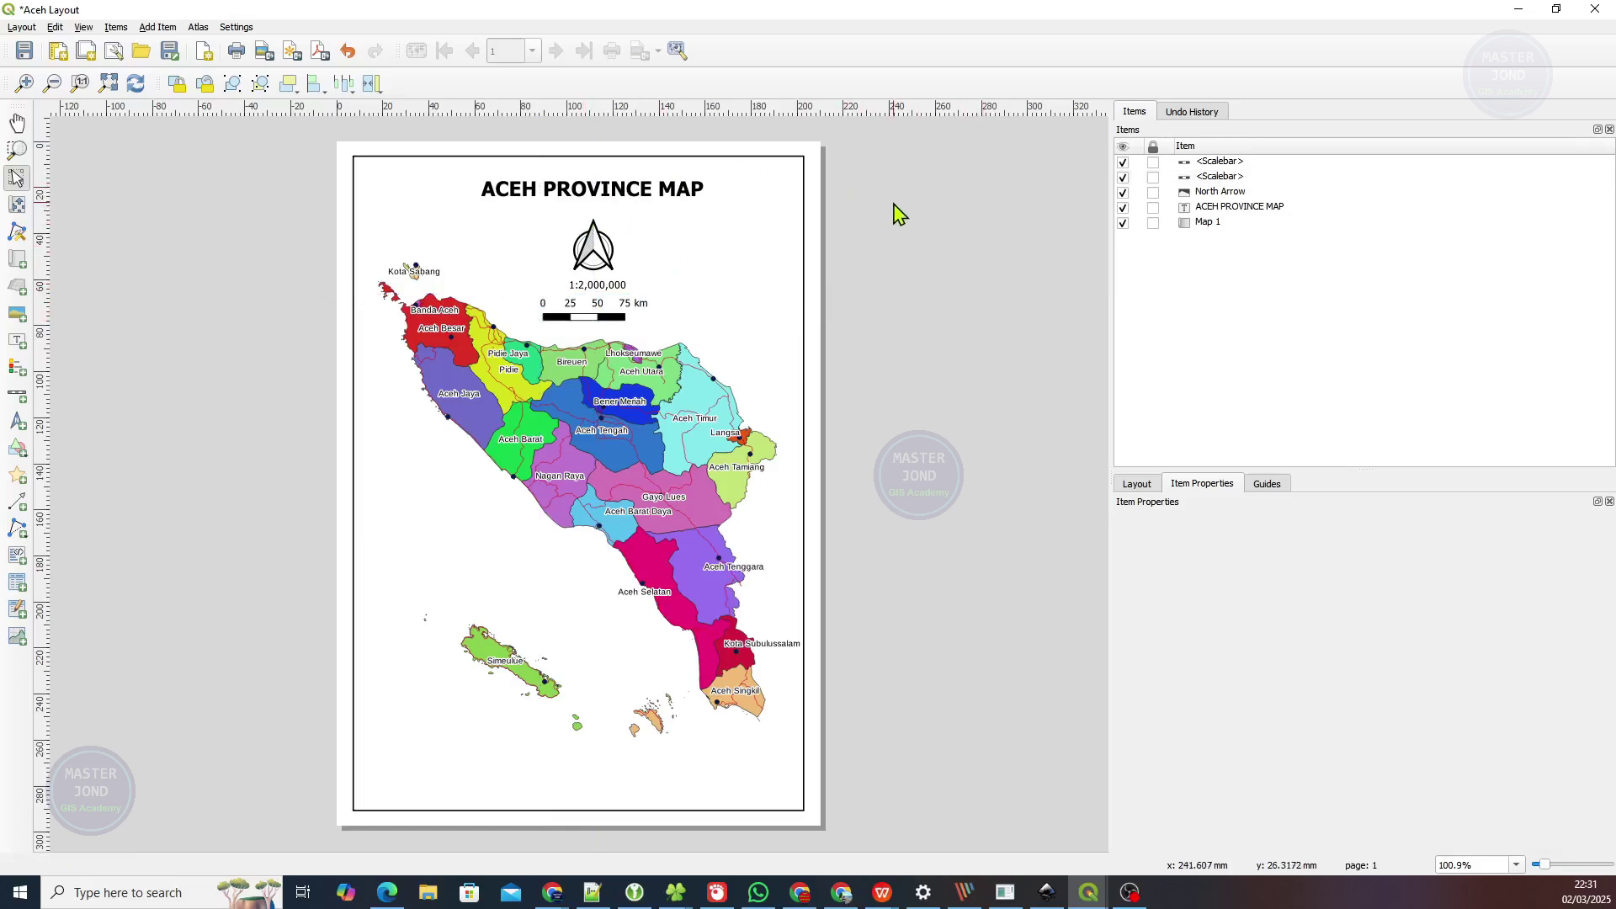
drag(894, 203, 496, 370)
click(923, 252)
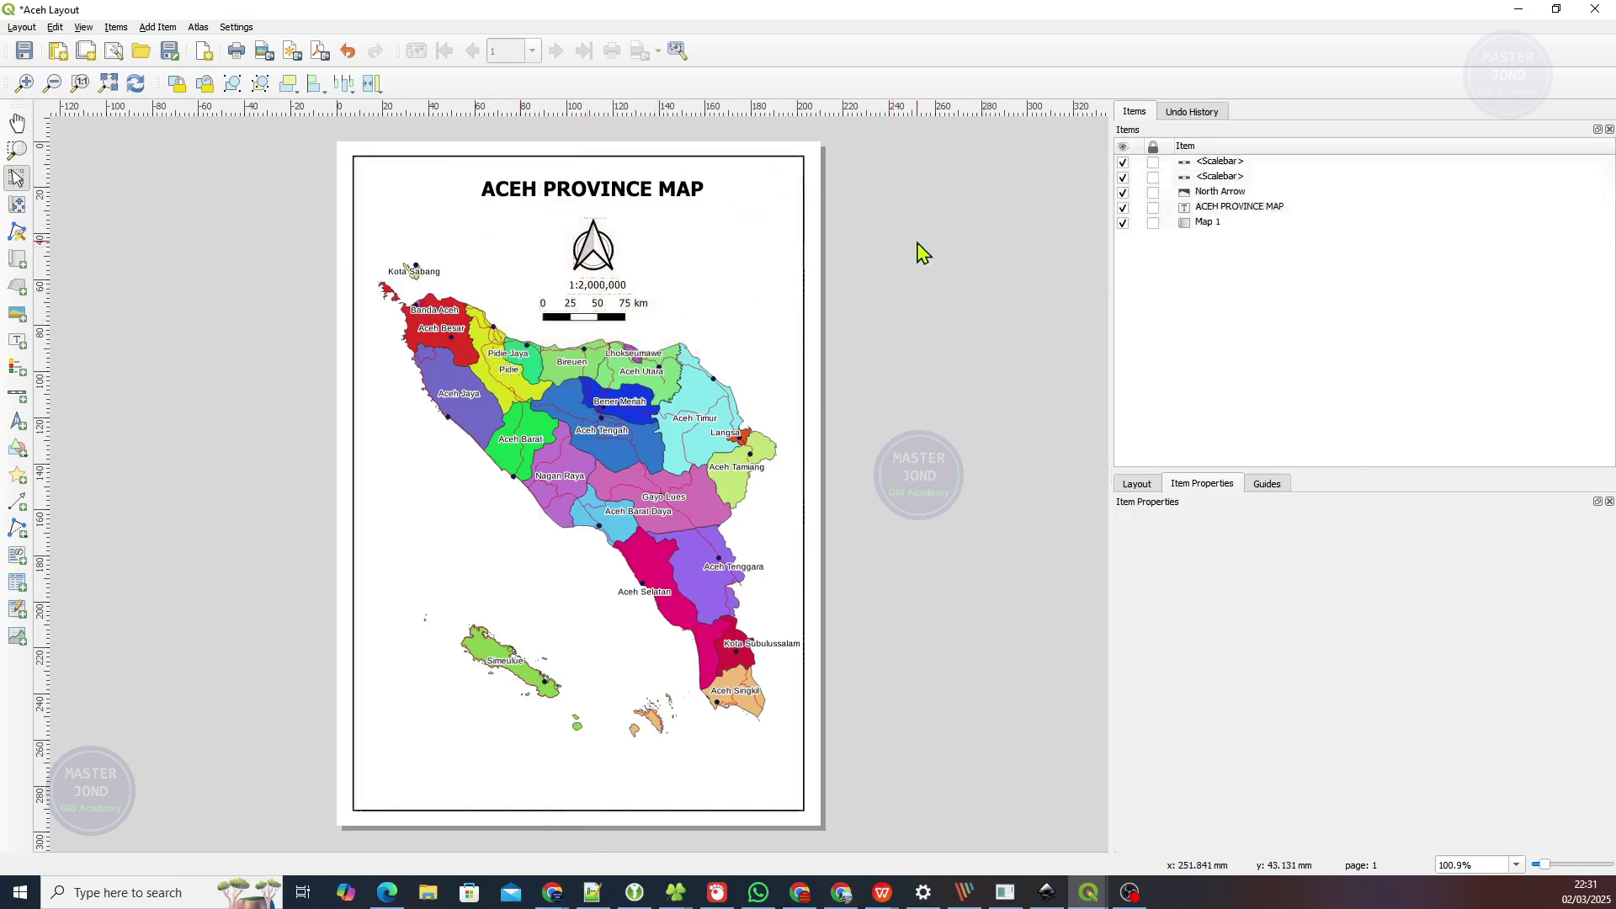
Select the north arrow and both scale bars together and move them to the upper-right area of the page inside the frame.
click(595, 257)
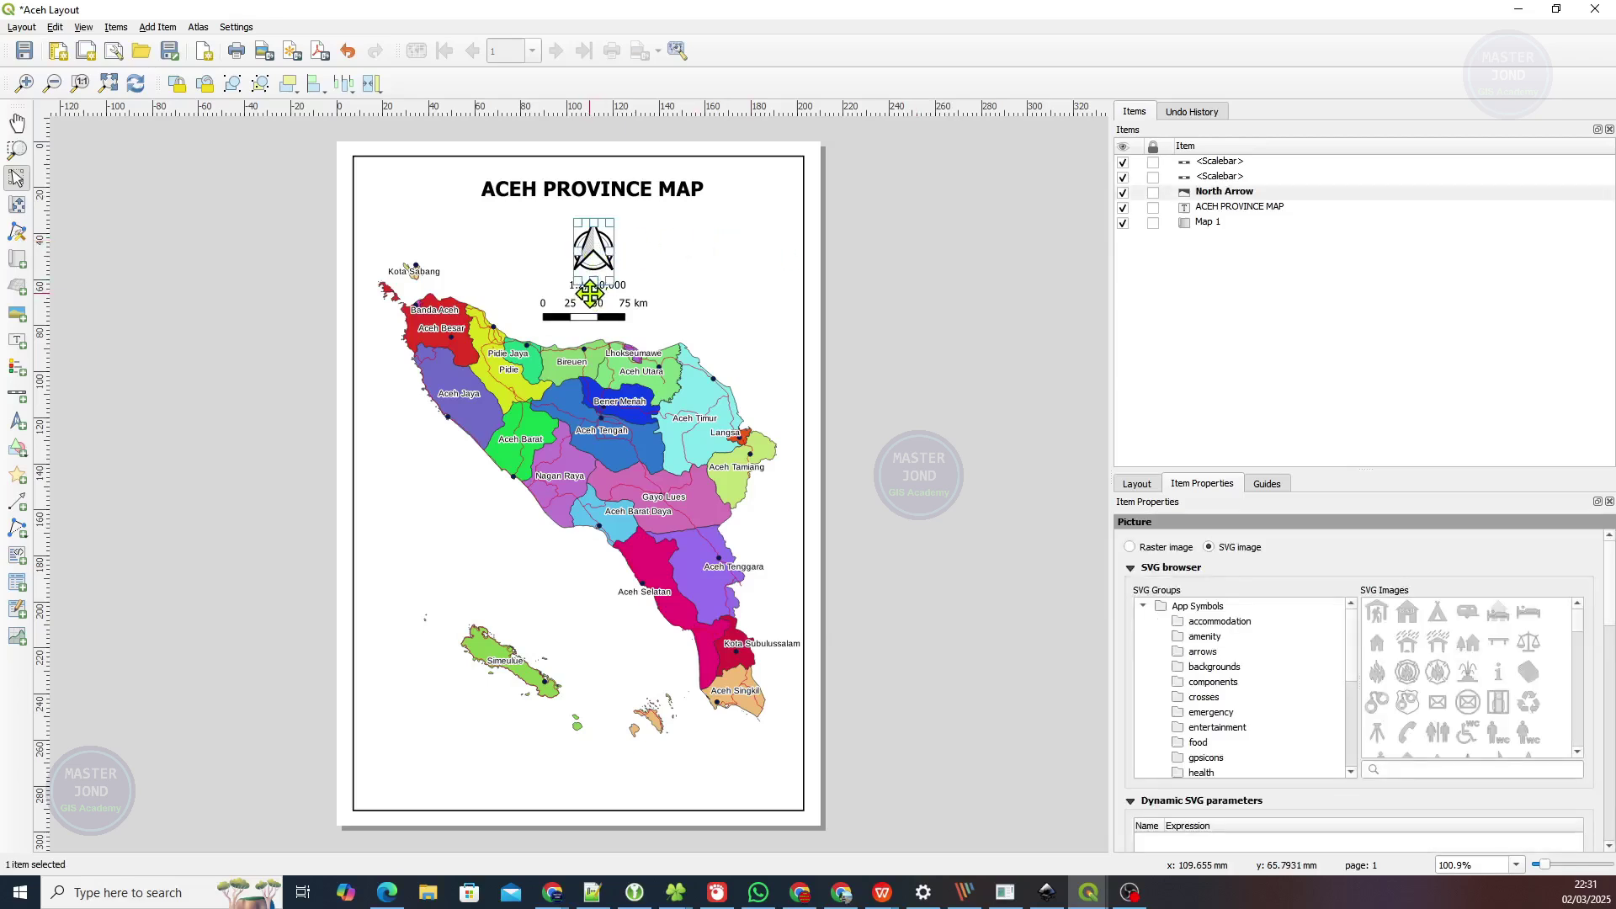
scroll(589, 293, up, 1)
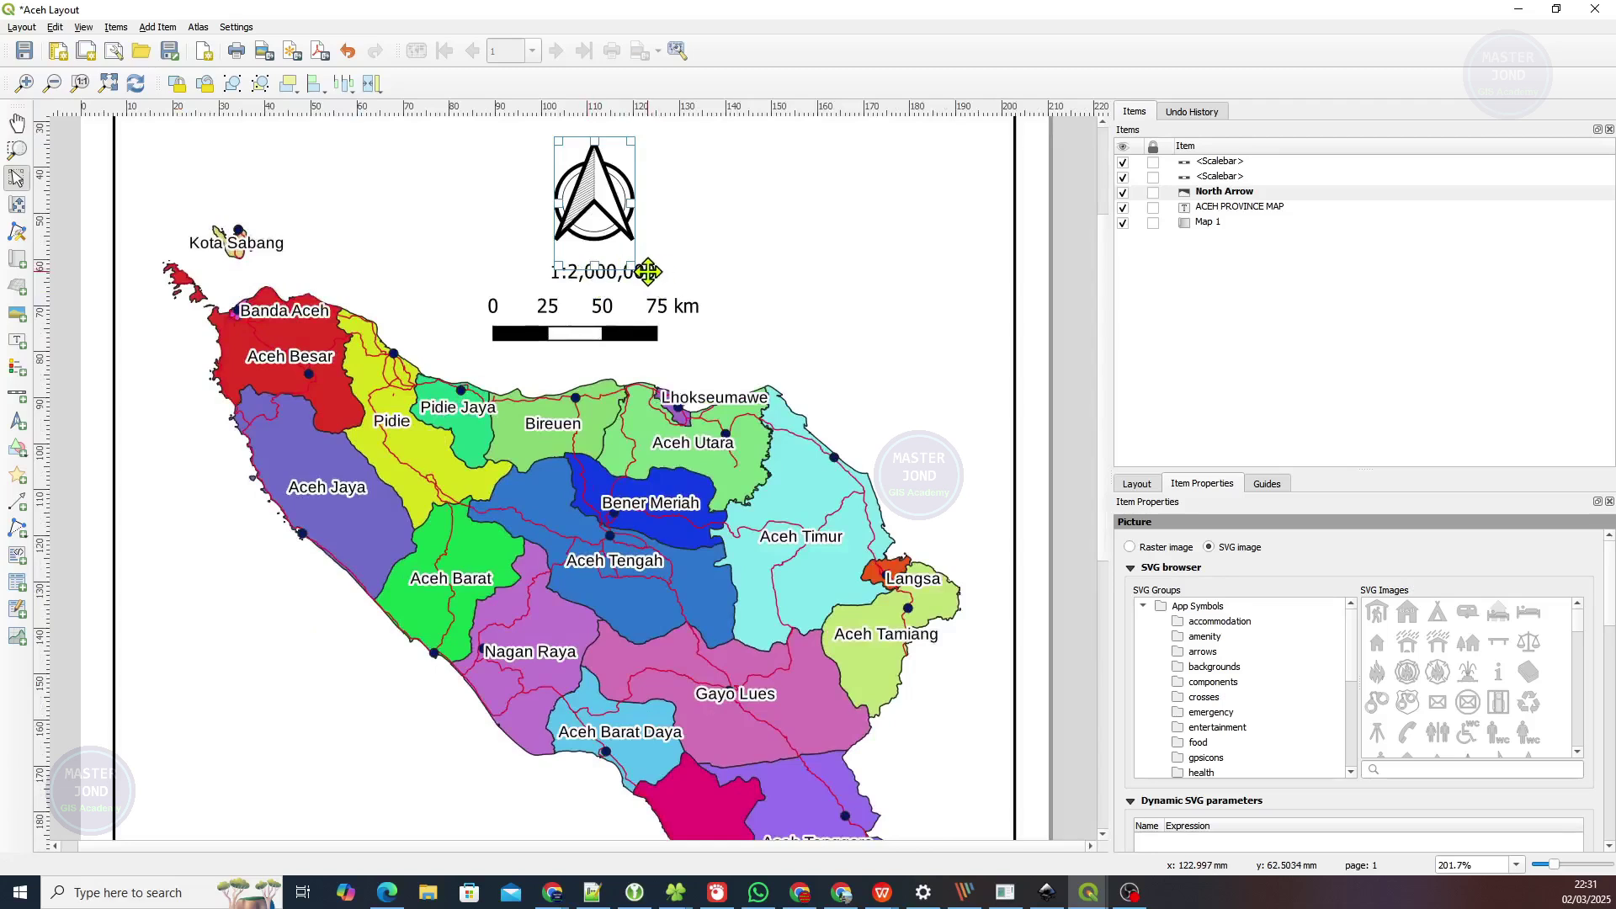
shift+click(647, 271)
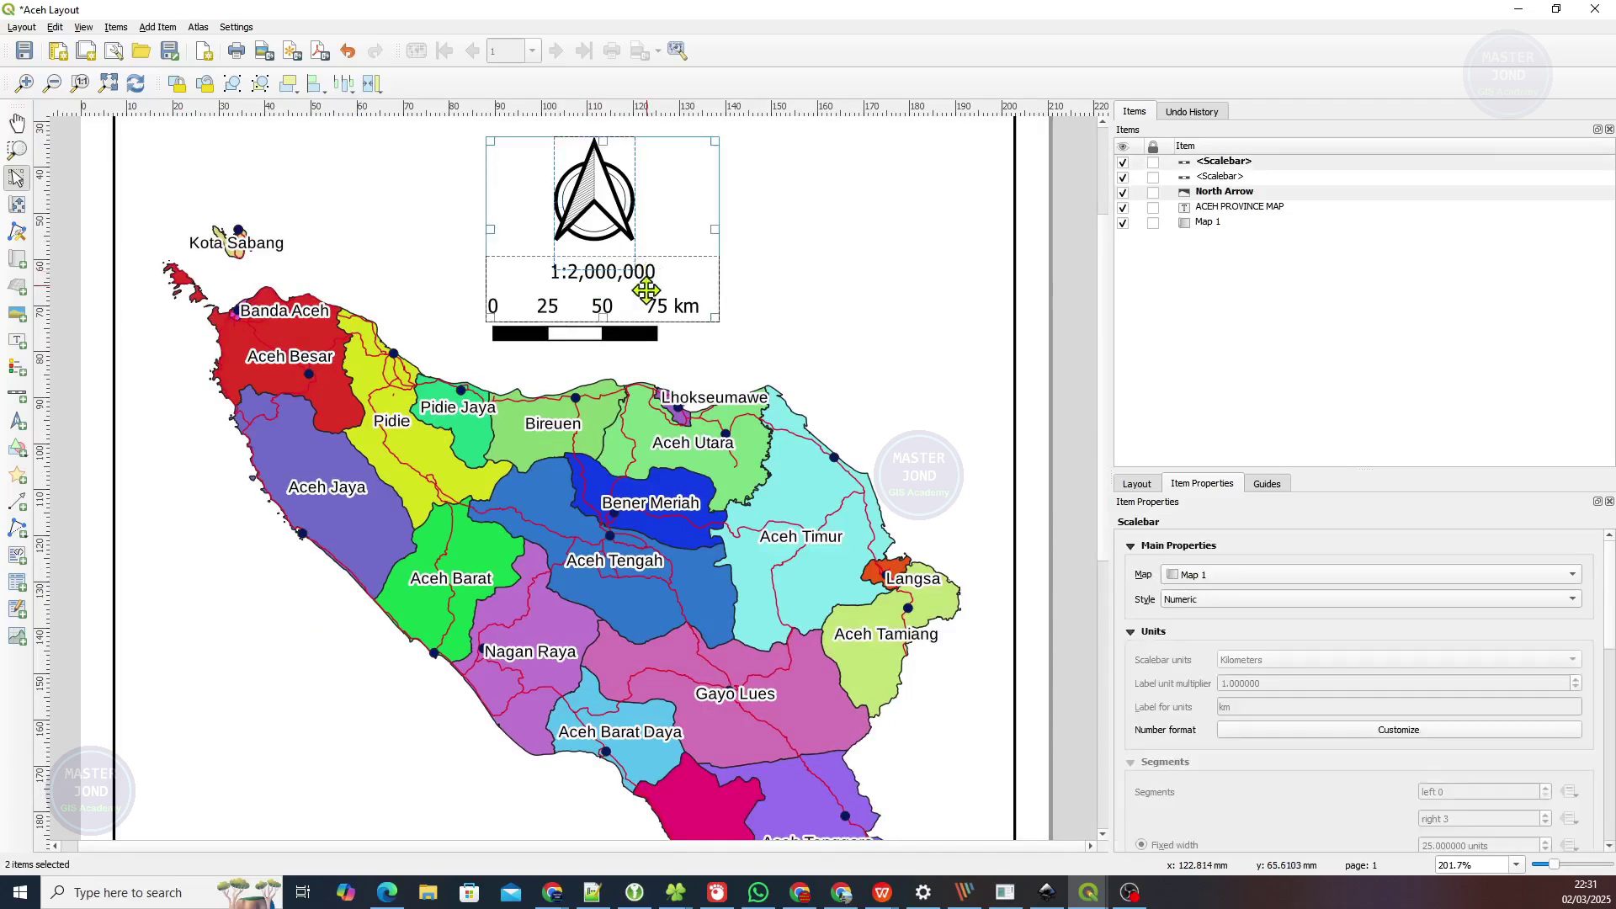
shift+click(569, 336)
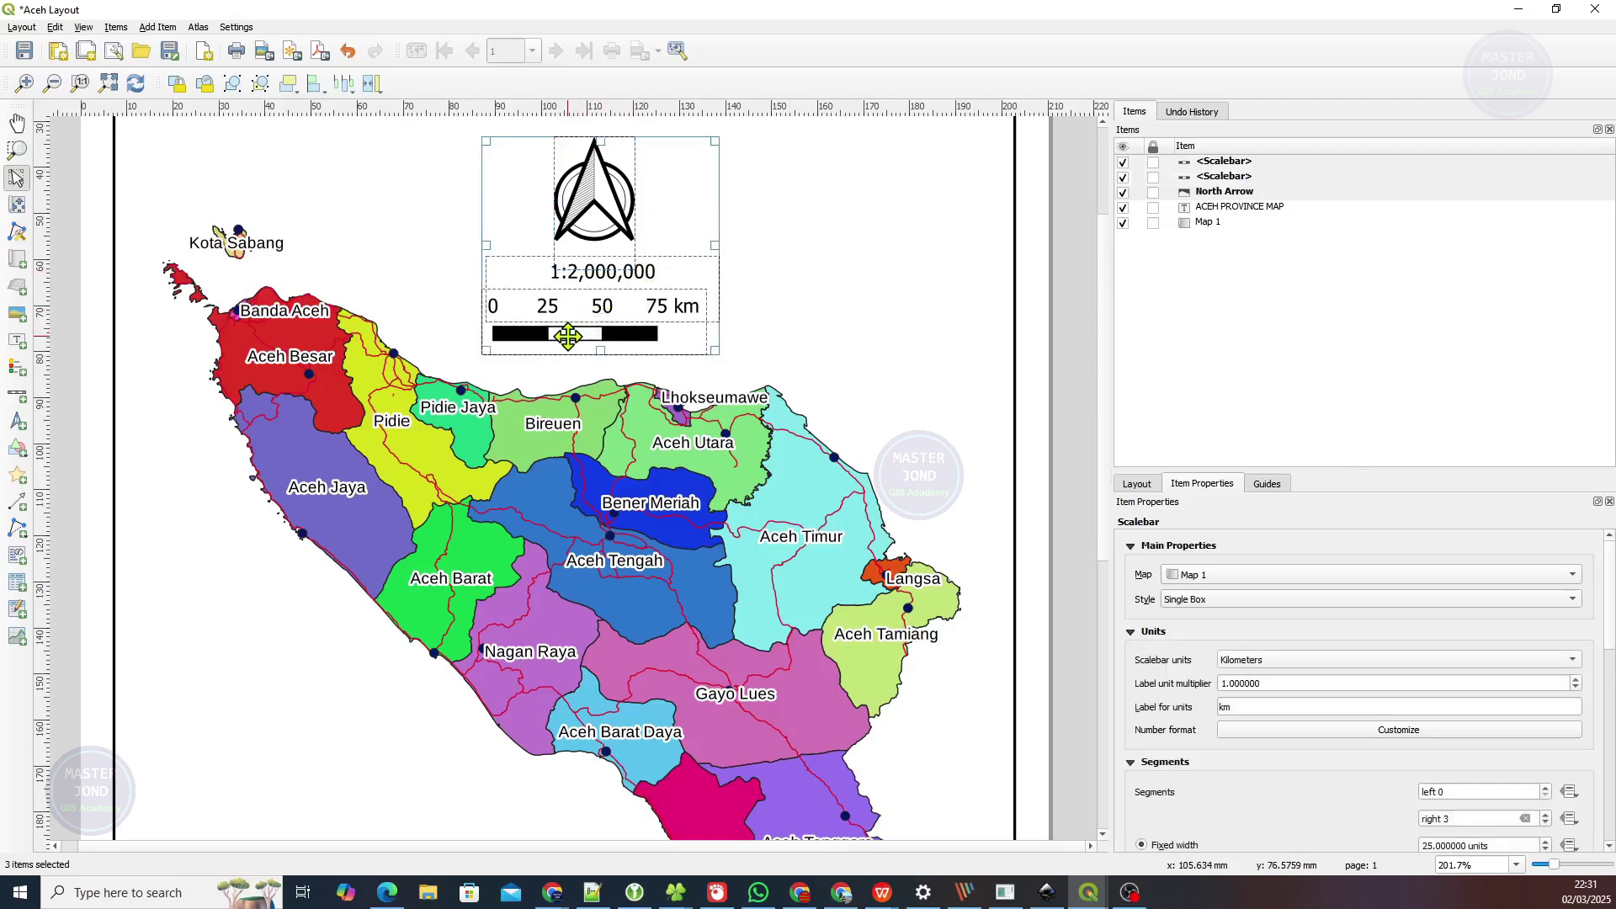
drag(788, 232, 696, 450)
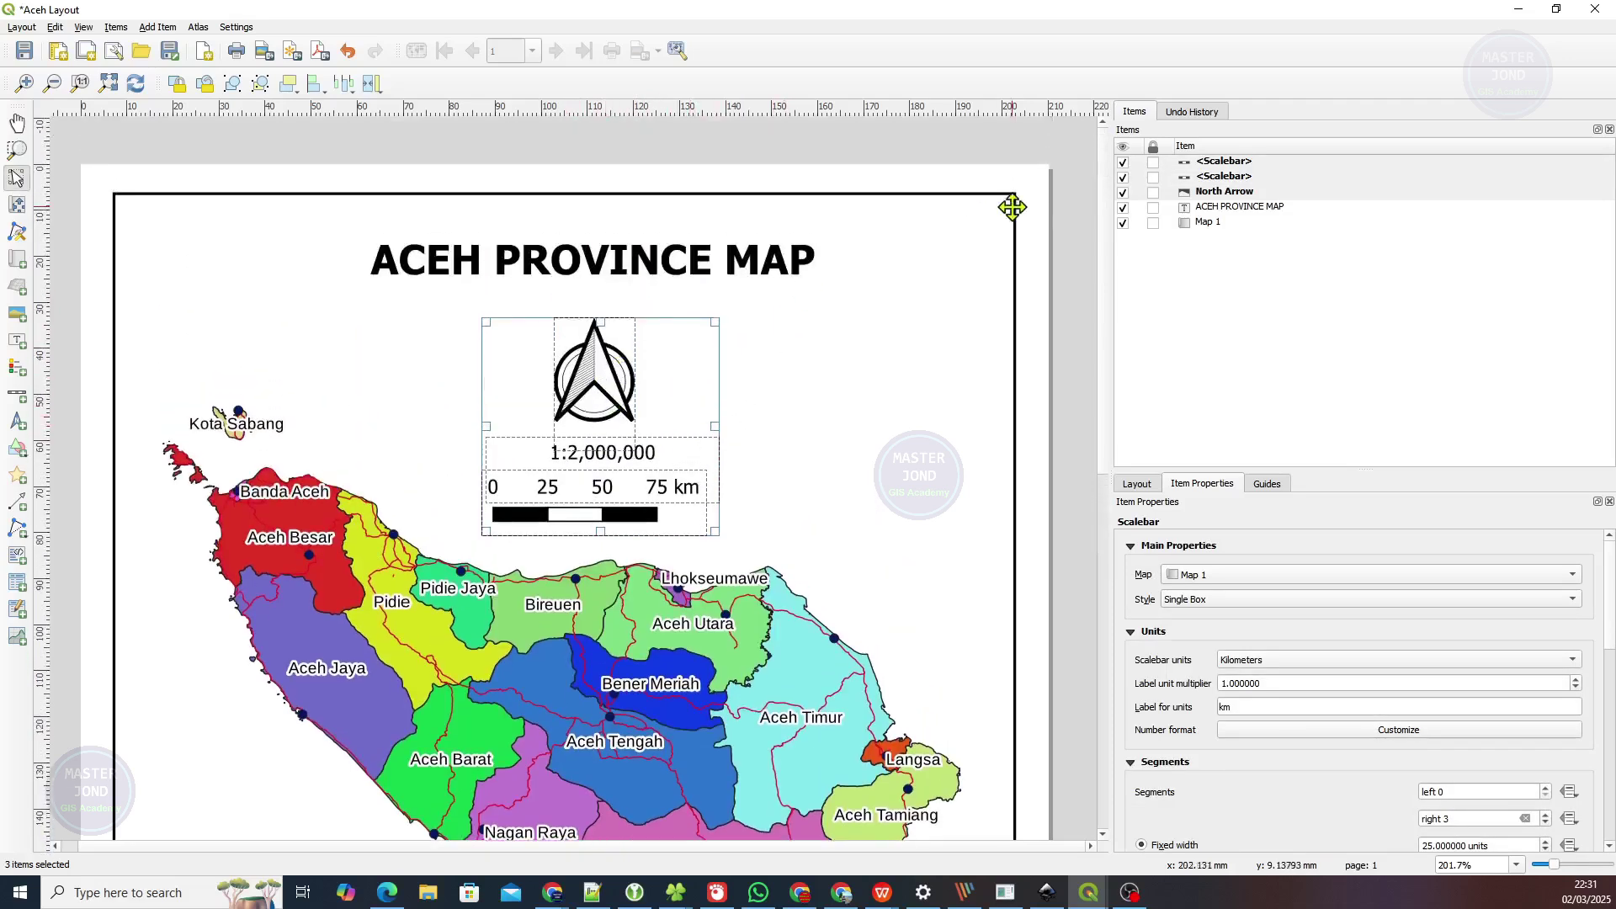
click(1207, 163)
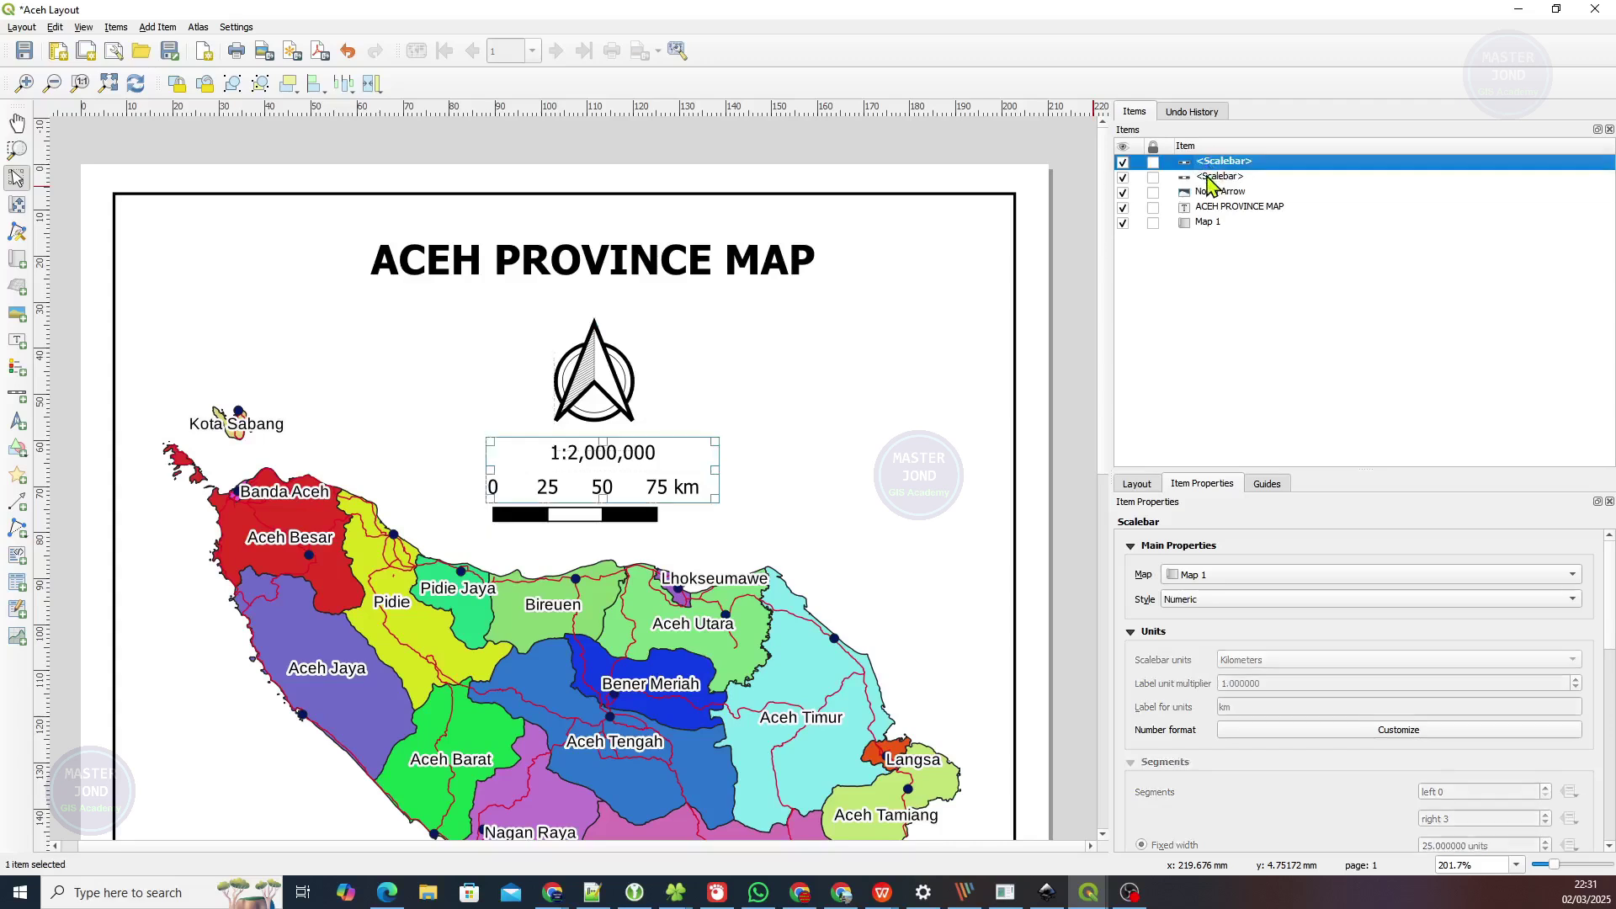
ctrl+click(1209, 177)
ctrl+click(1212, 193)
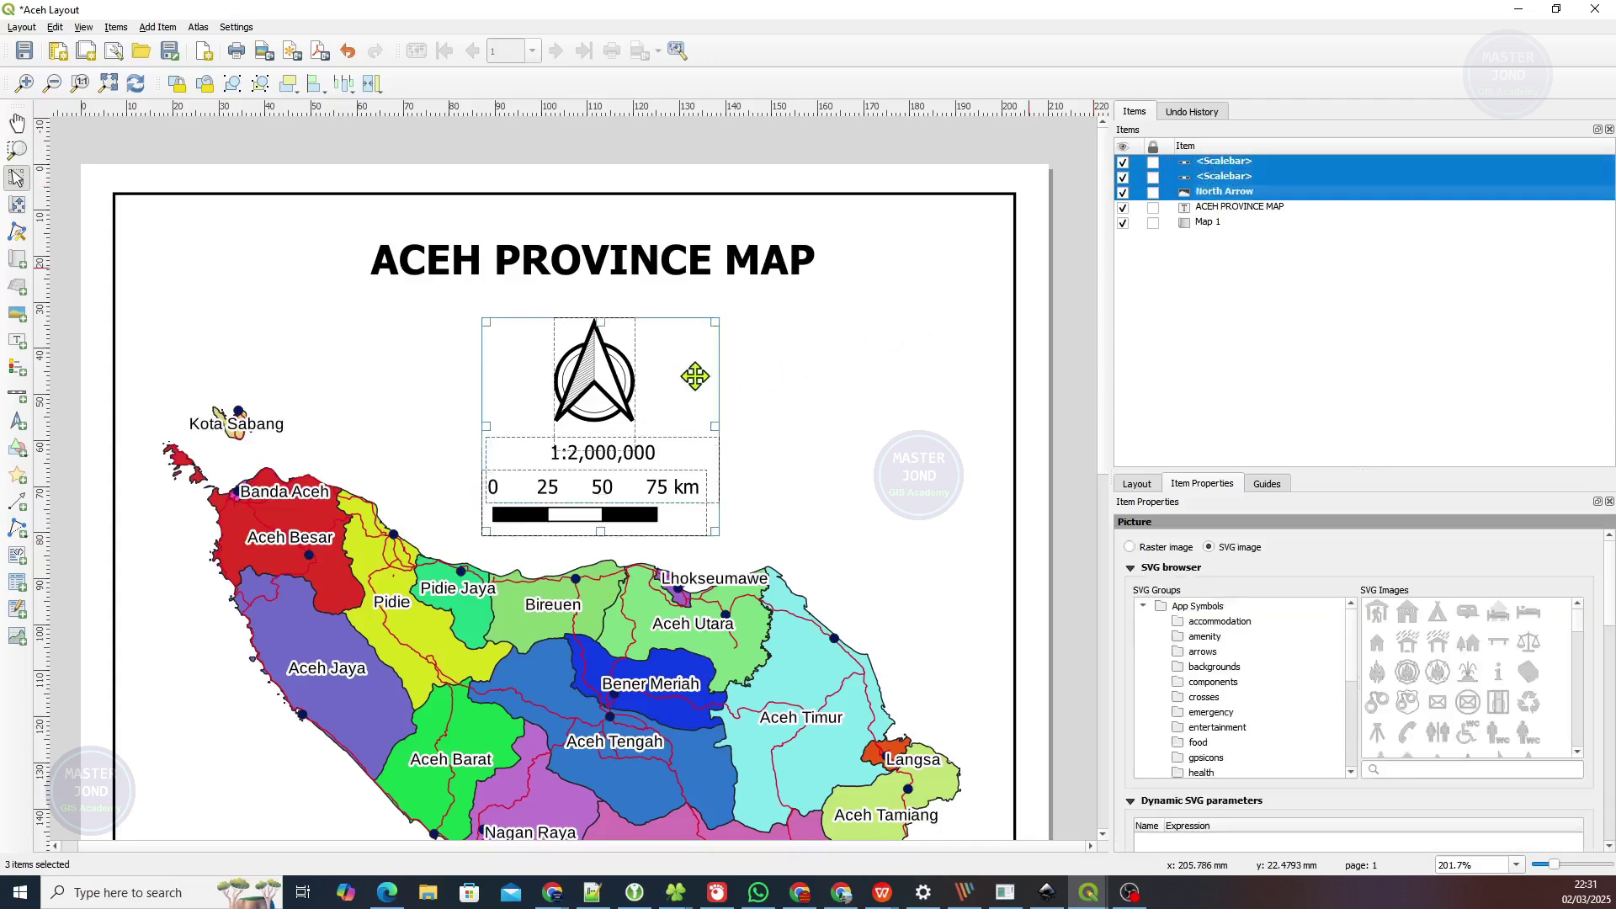
drag(599, 374, 865, 373)
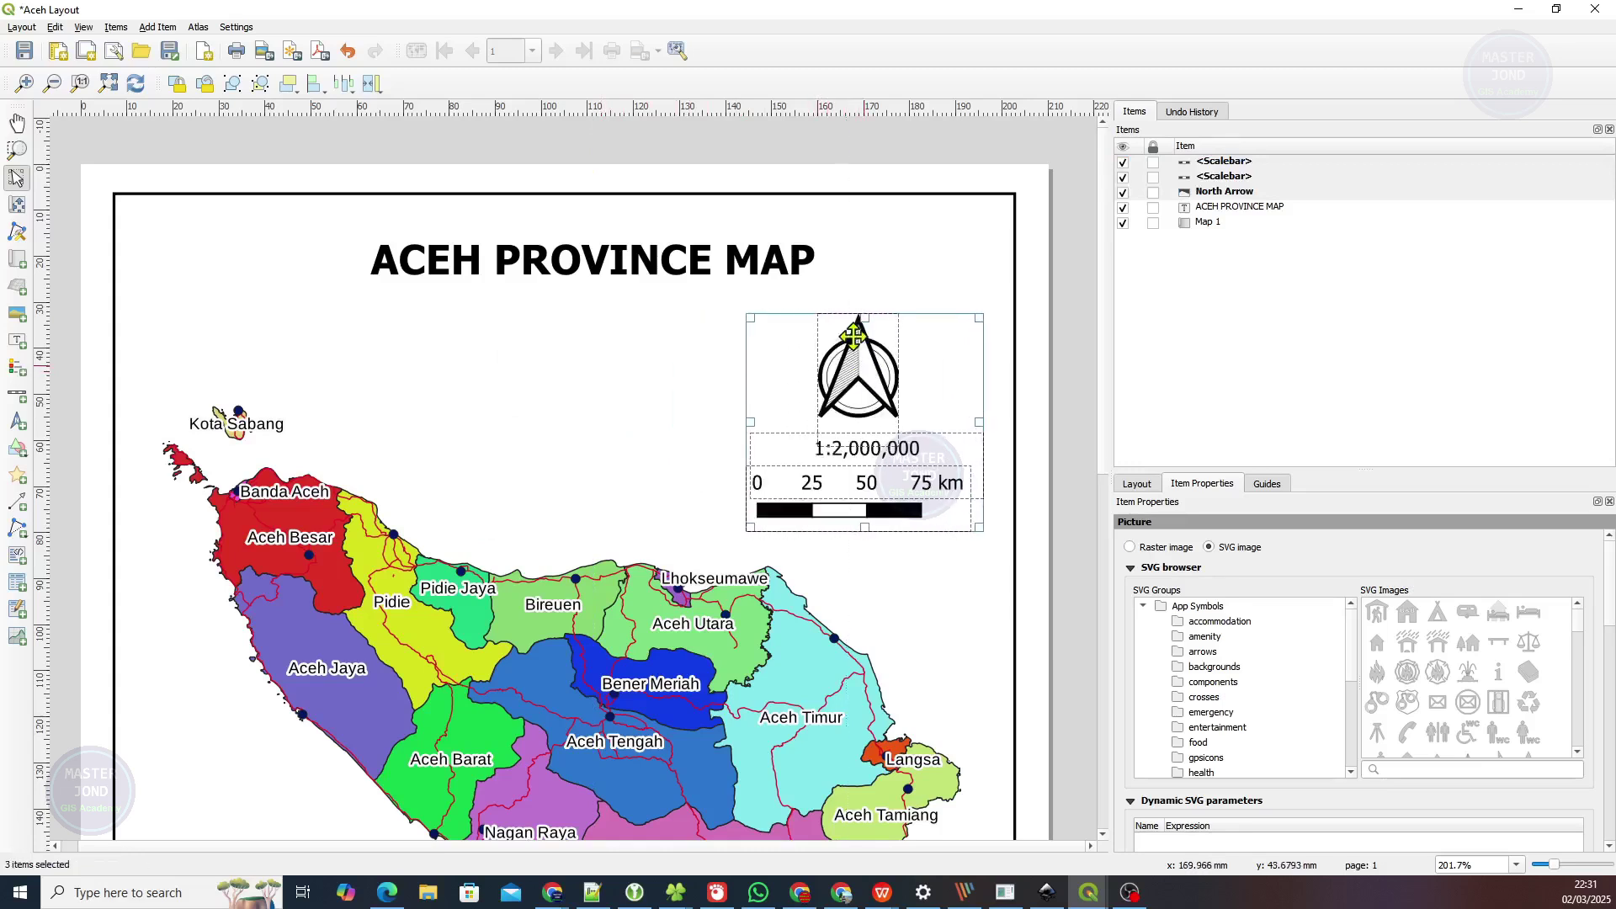
click(867, 213)
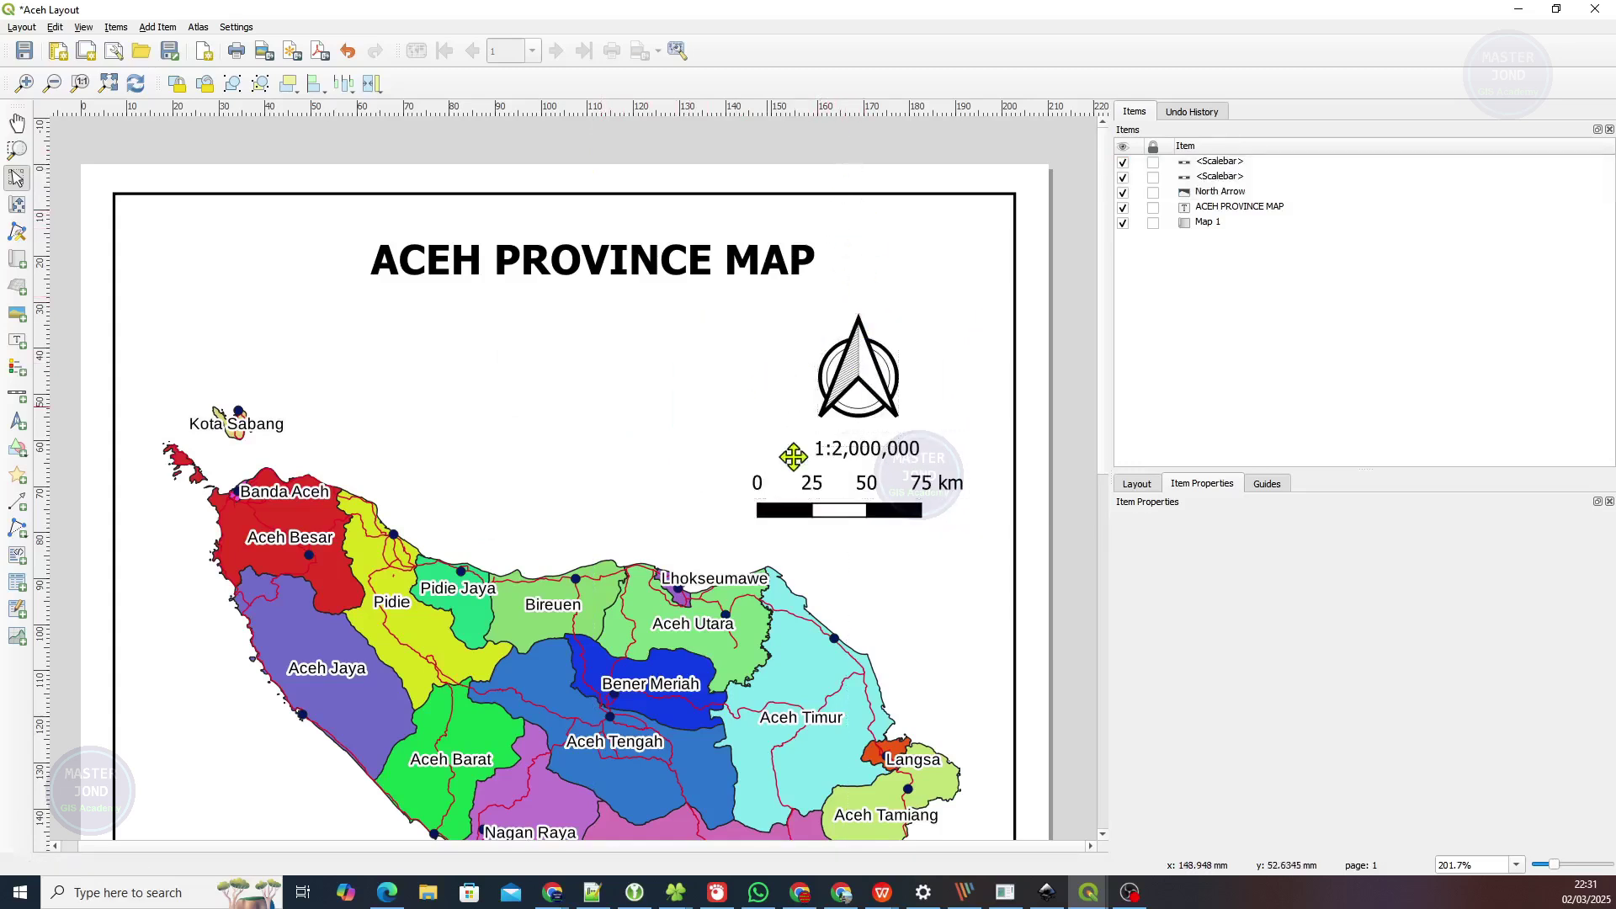
Shift the graphic scale bar slightly right and down to leave more space beneath the numeric scale.
click(846, 508)
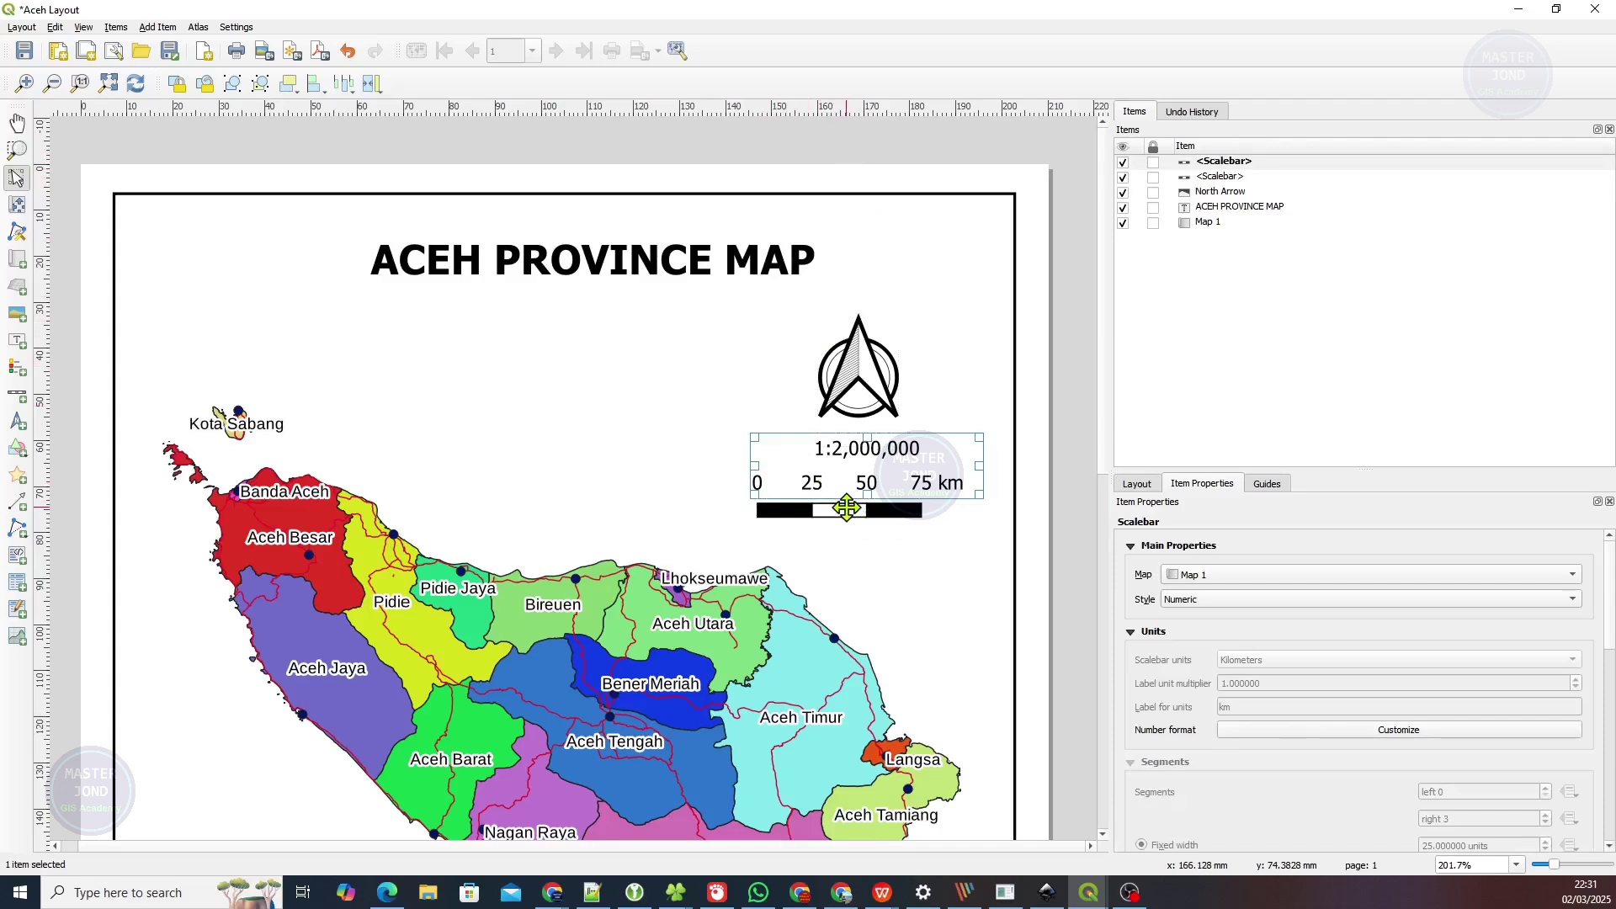
drag(846, 508, 865, 515)
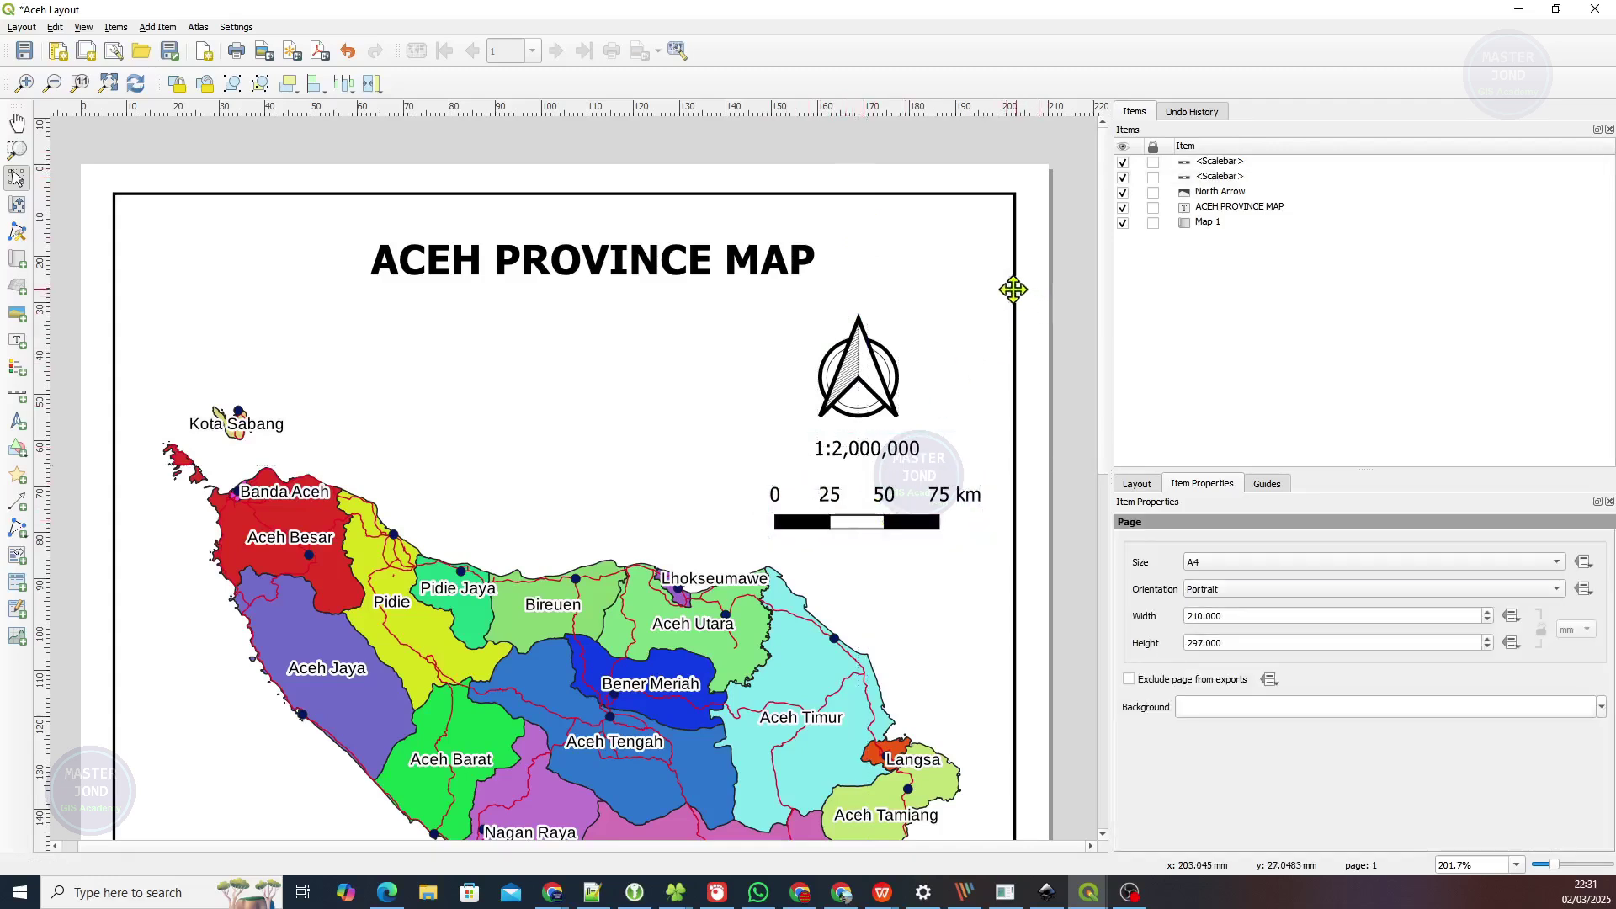
Add a legend for Map 1 in the lower-left part of the page, beginning beside the Aceh Barat district.
scroll(1017, 295, down, 1)
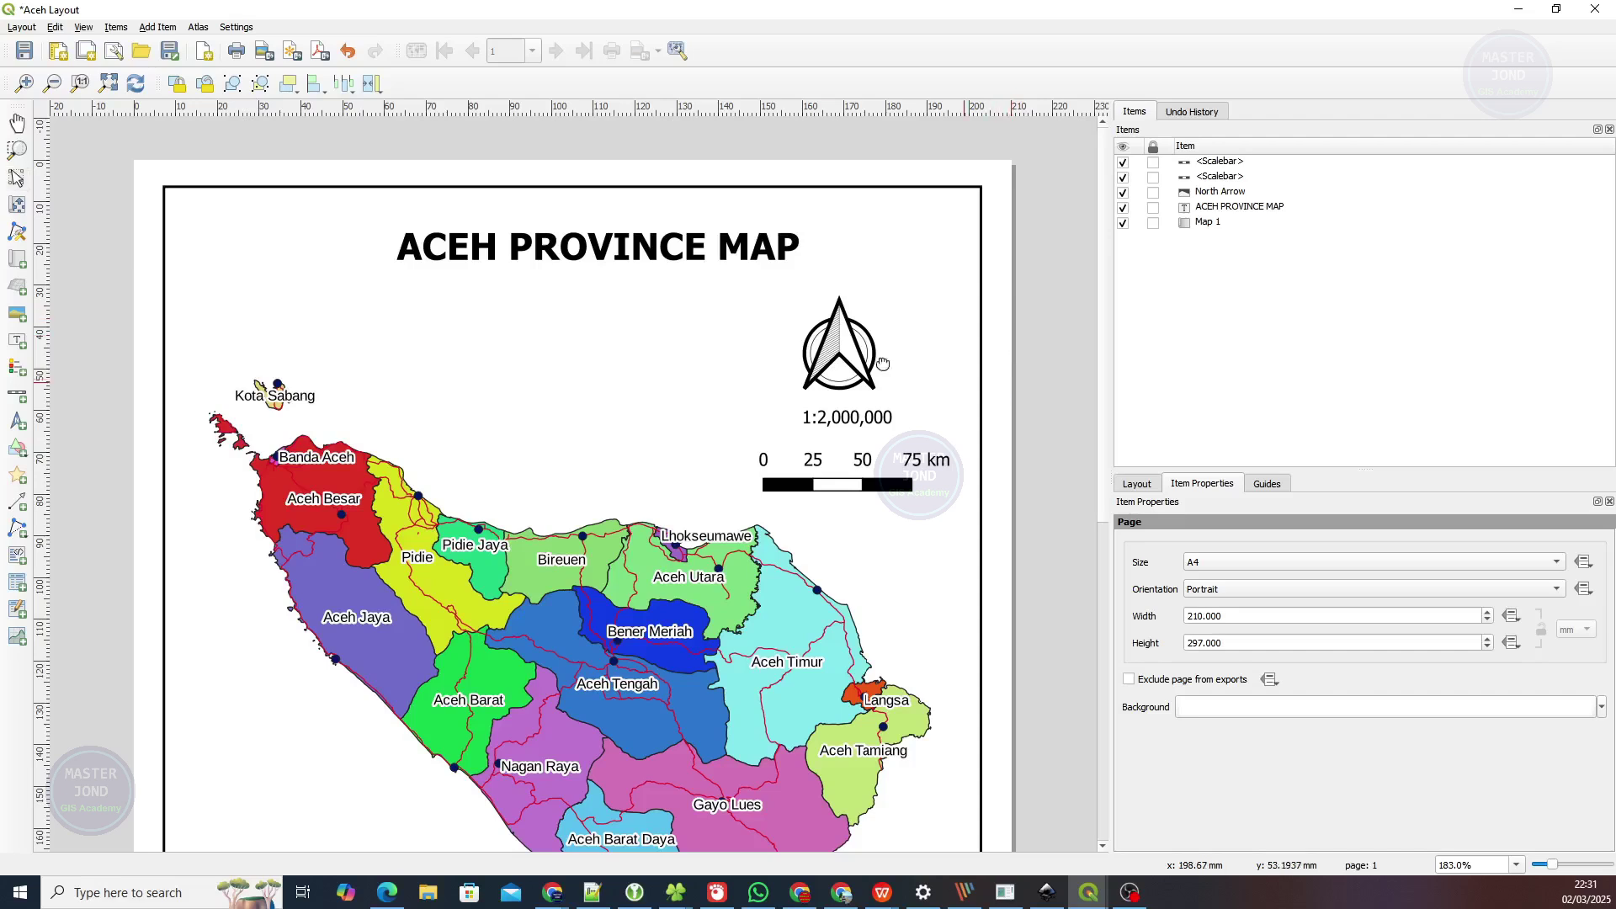
scroll(516, 188, down, 3)
scroll(609, 413, down, 3)
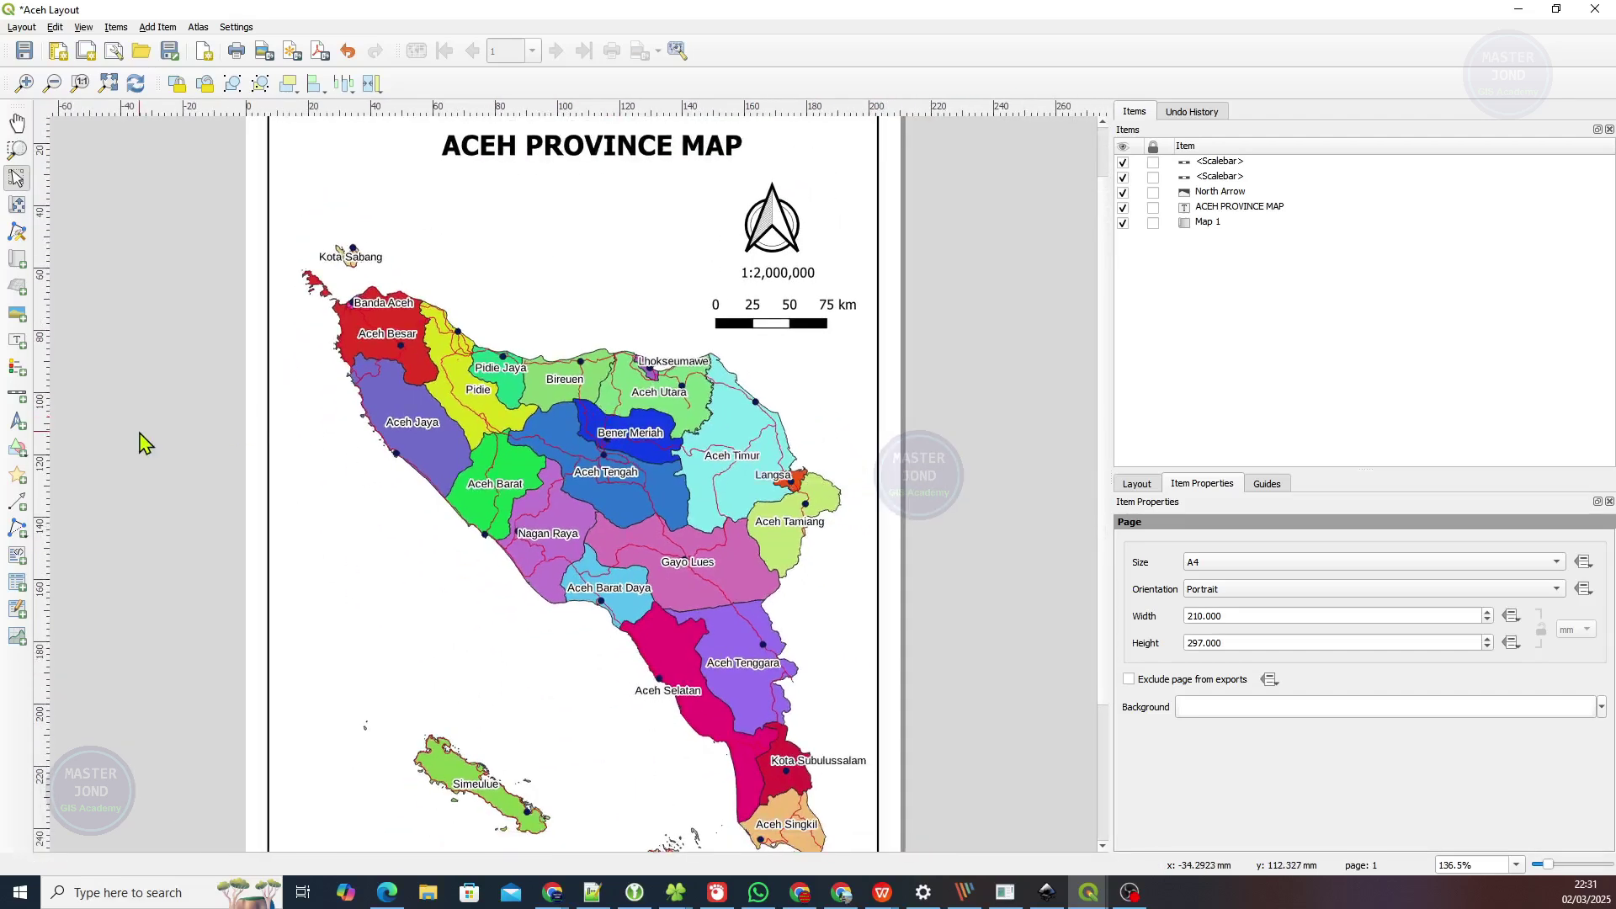
click(14, 376)
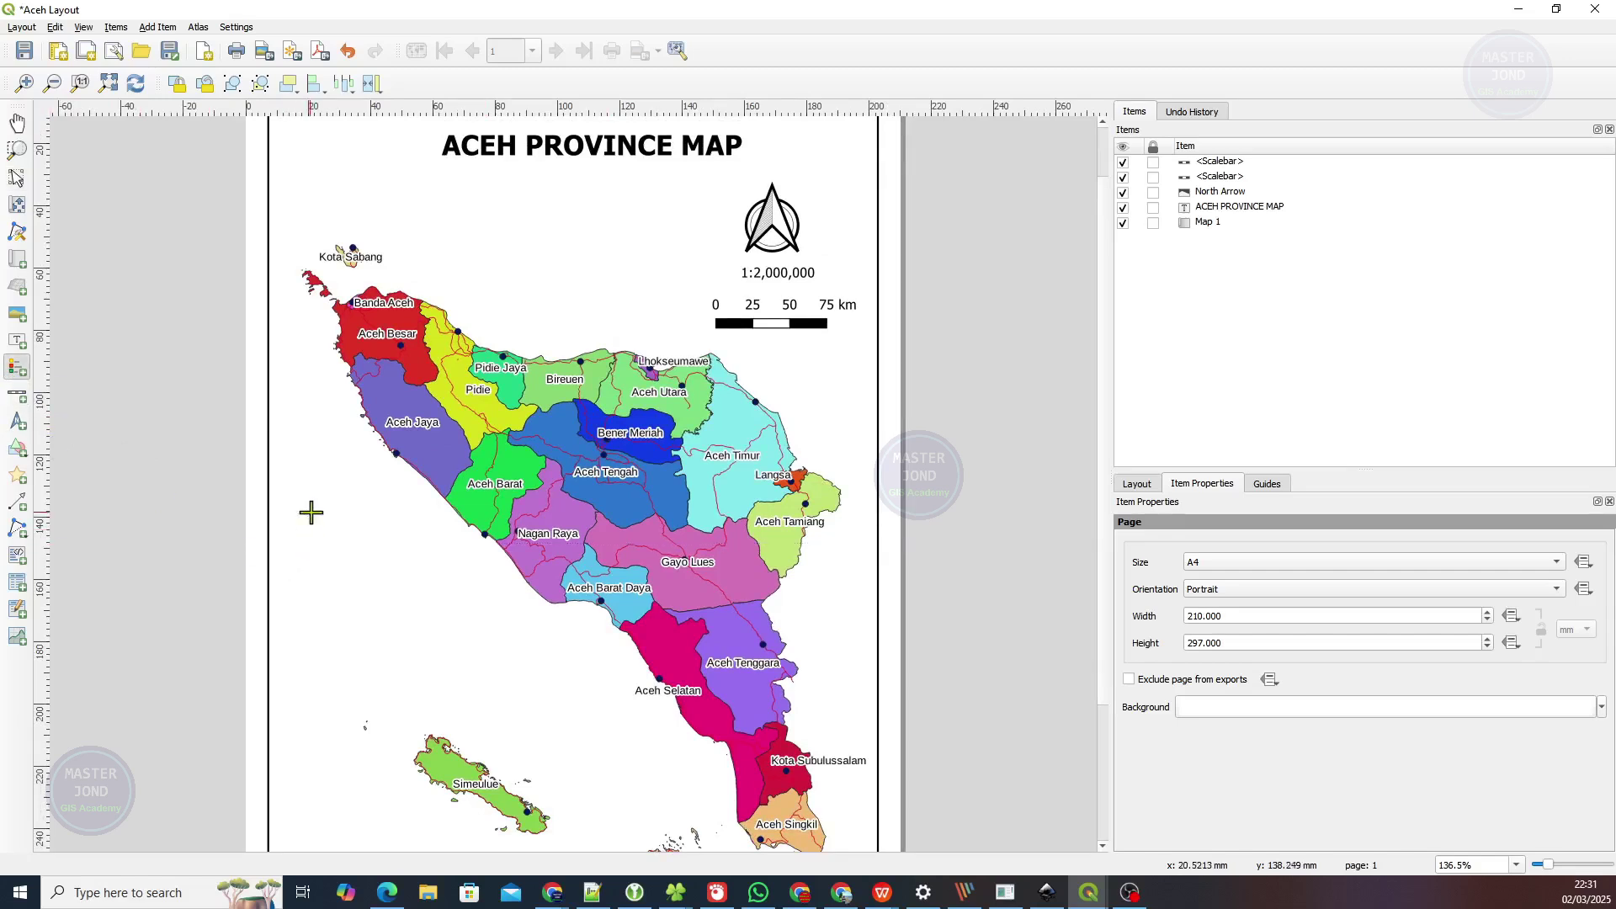
drag(310, 511, 428, 713)
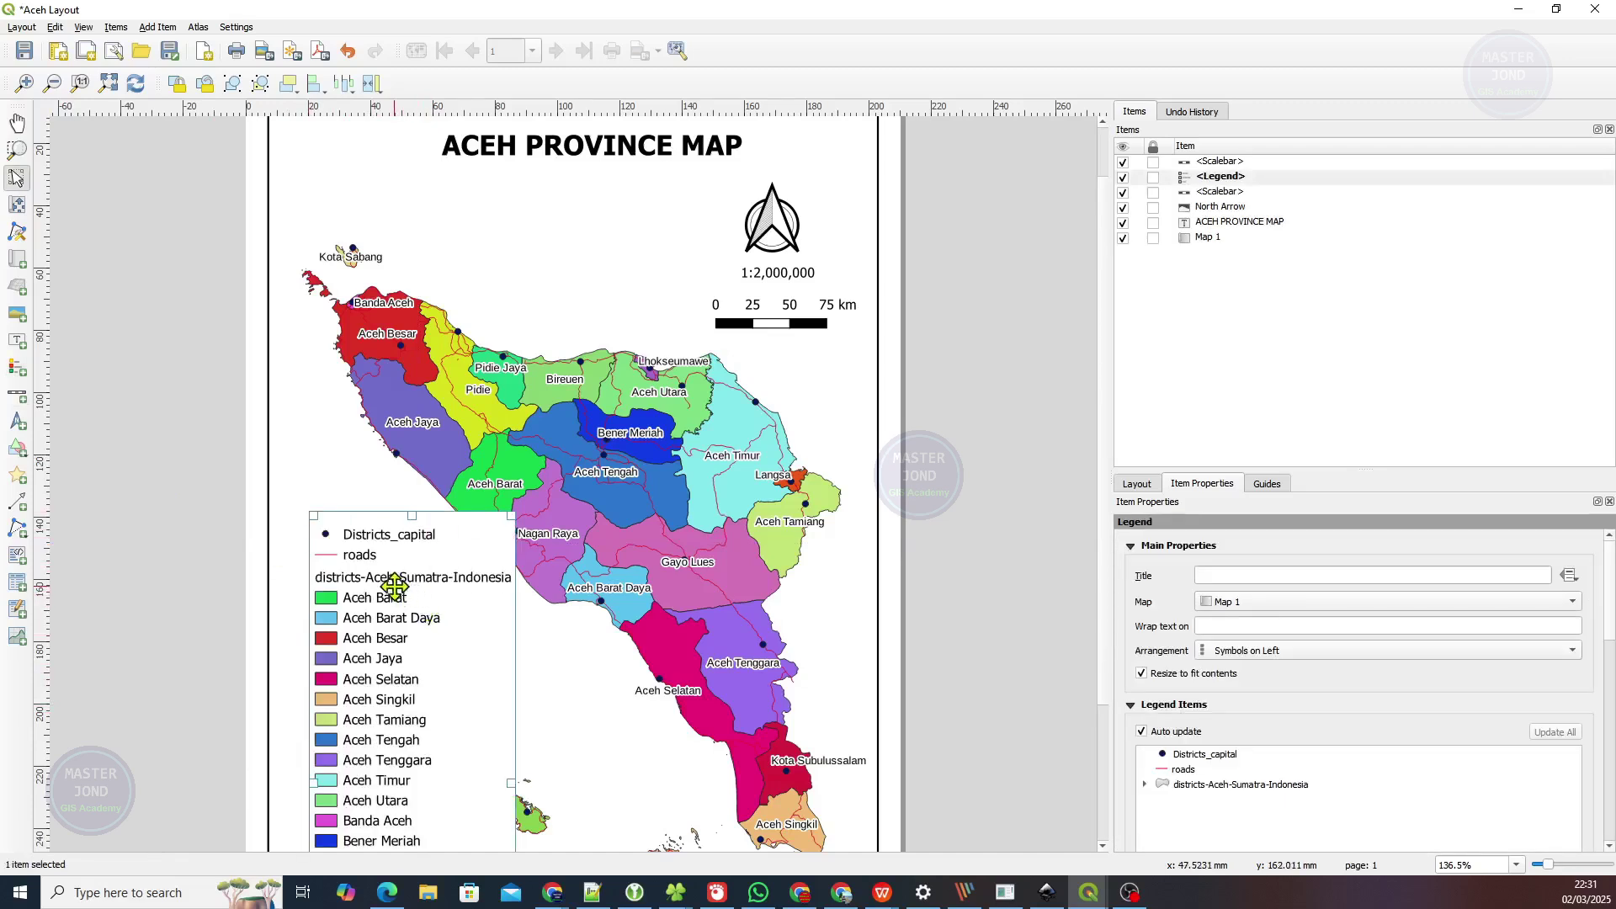
key(ctrl+minus)
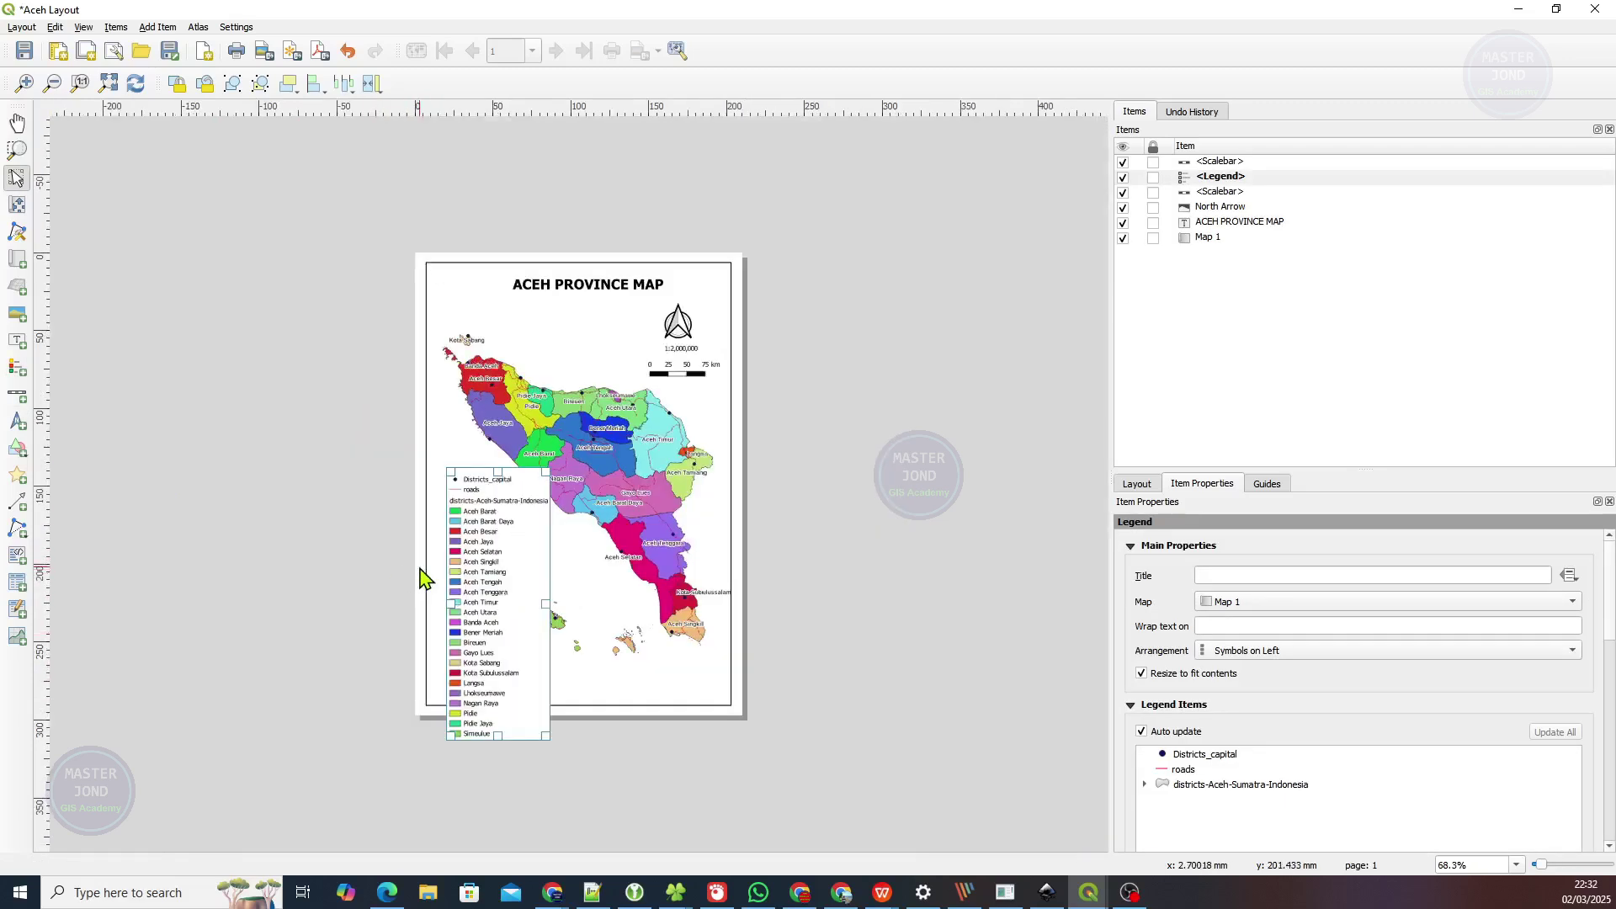
scroll(437, 568, up, 1)
drag(370, 577, 189, 488)
key(v)
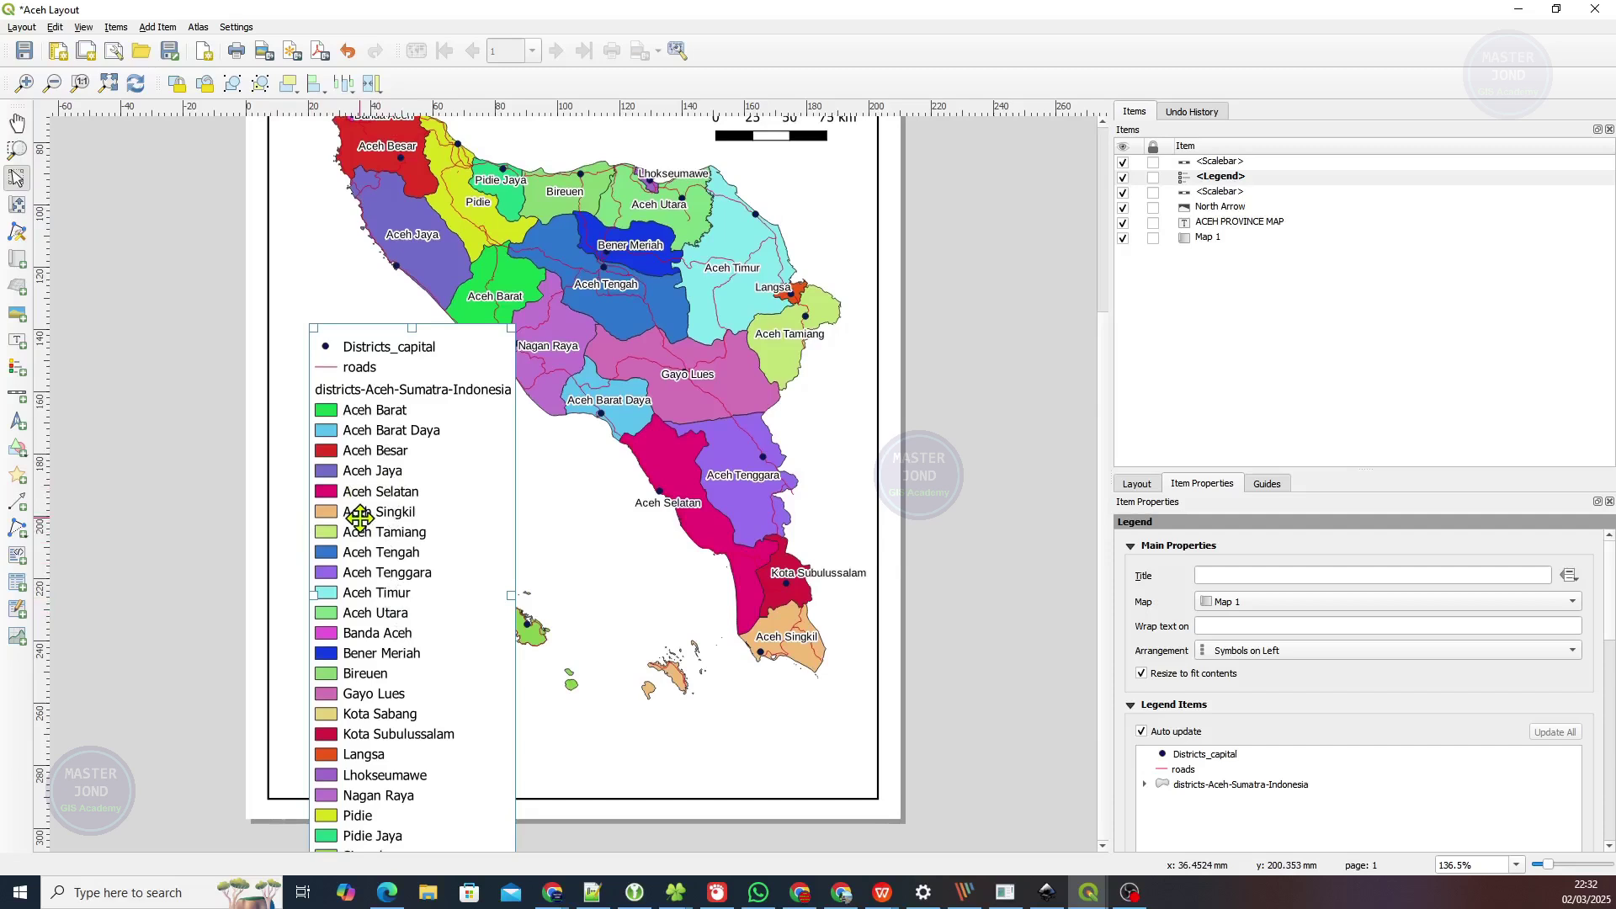
Move the legend up inside the map frame and place a duplicate of it beside the page, outside its left edge.
drag(359, 518, 327, 429)
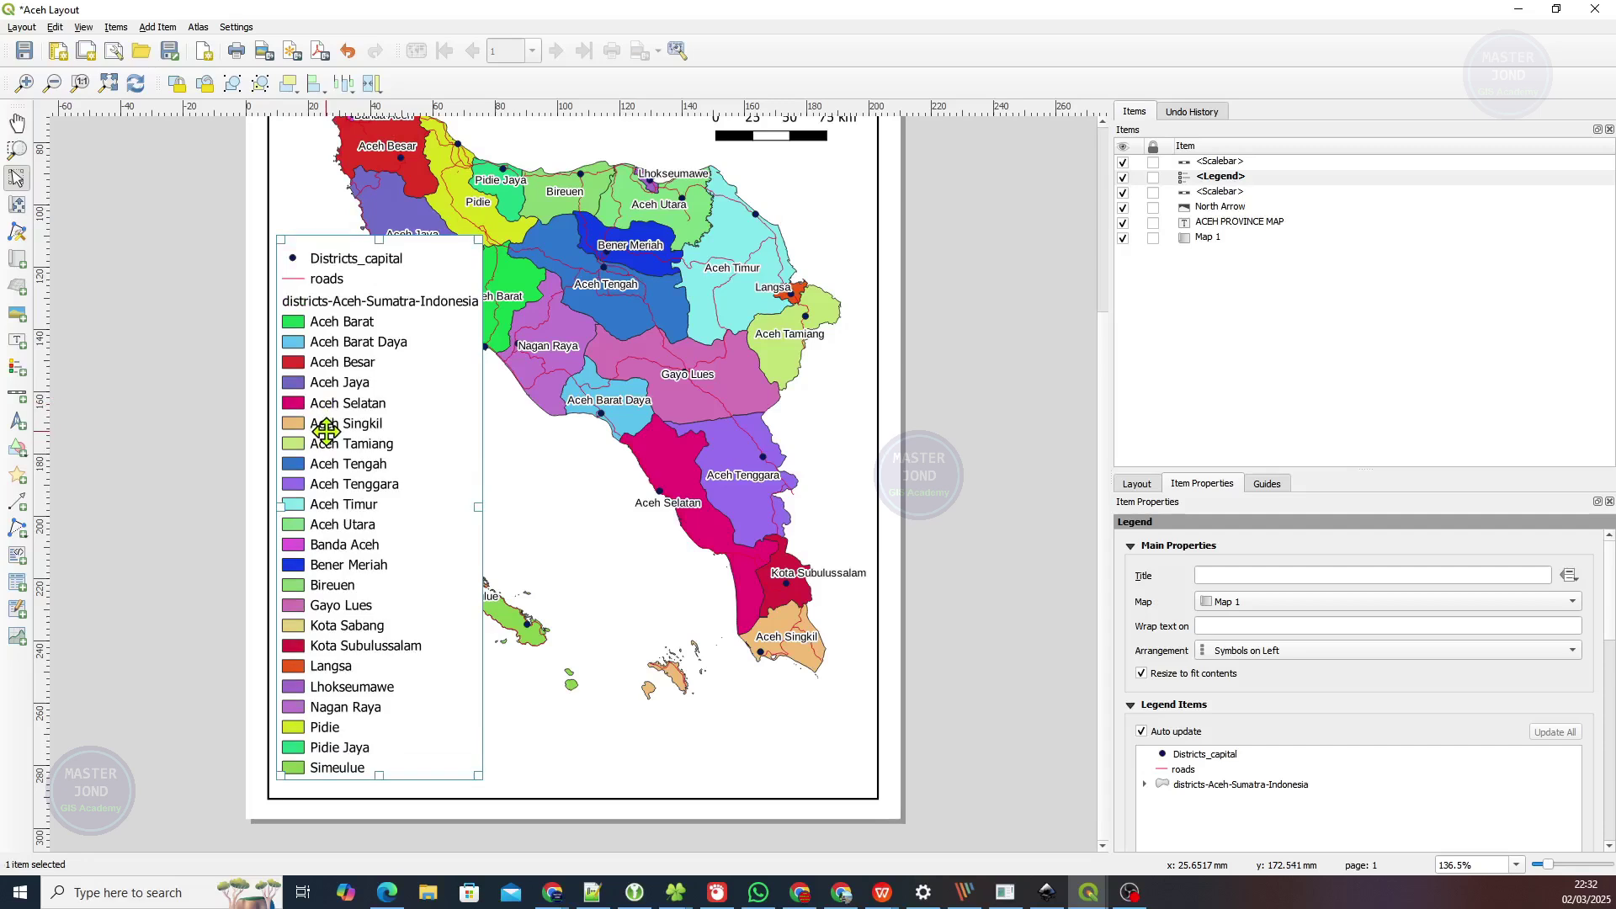
click(209, 458)
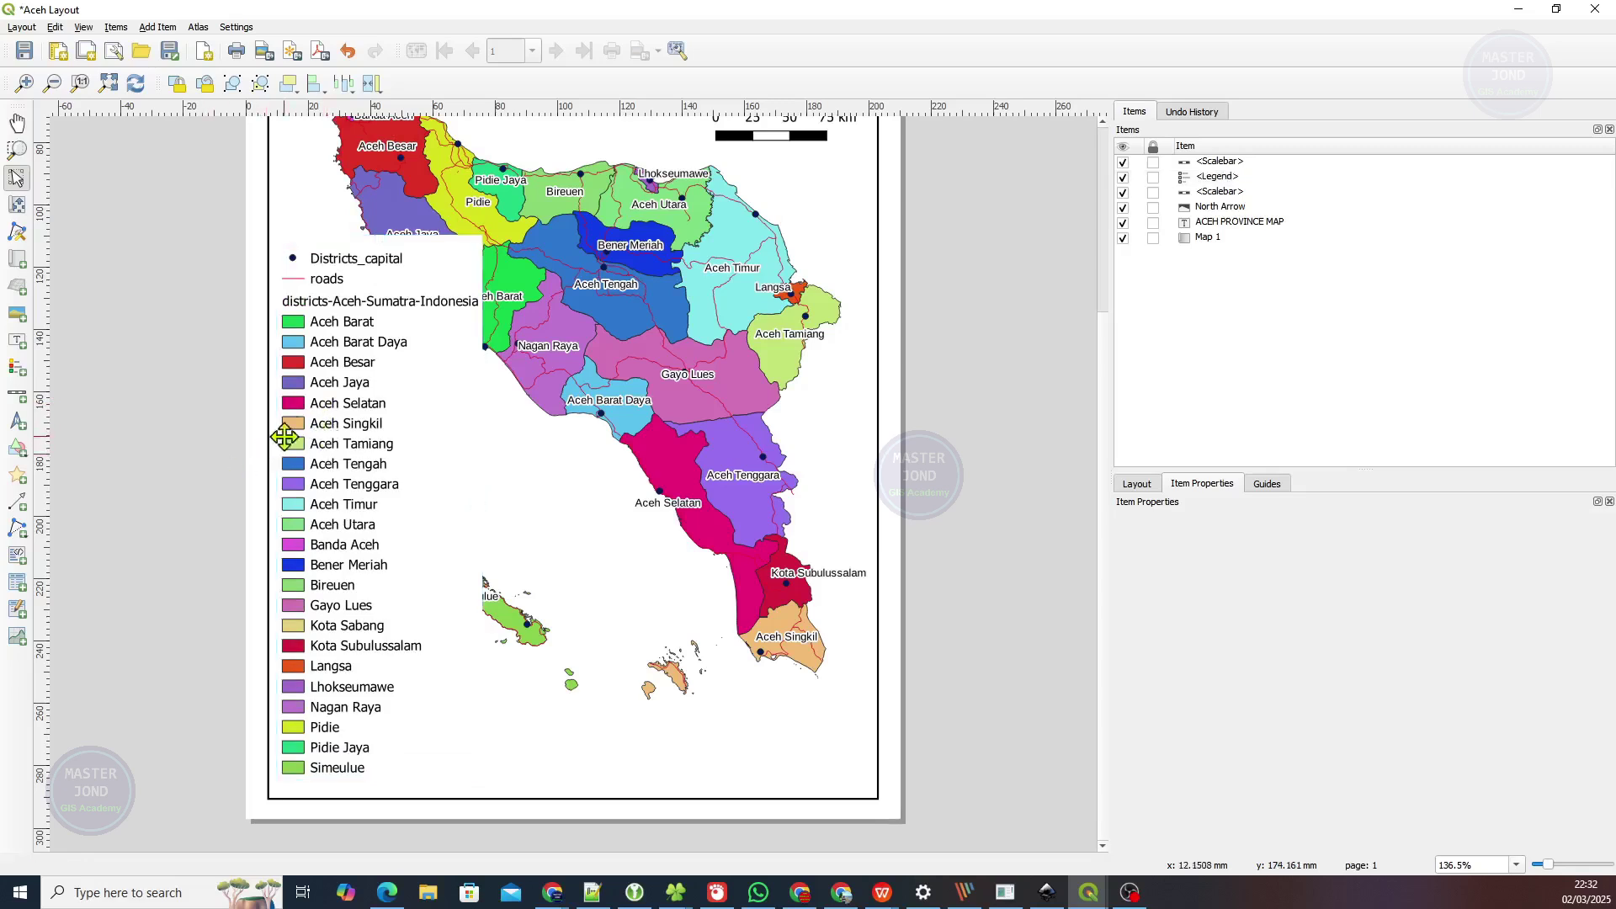
click(301, 429)
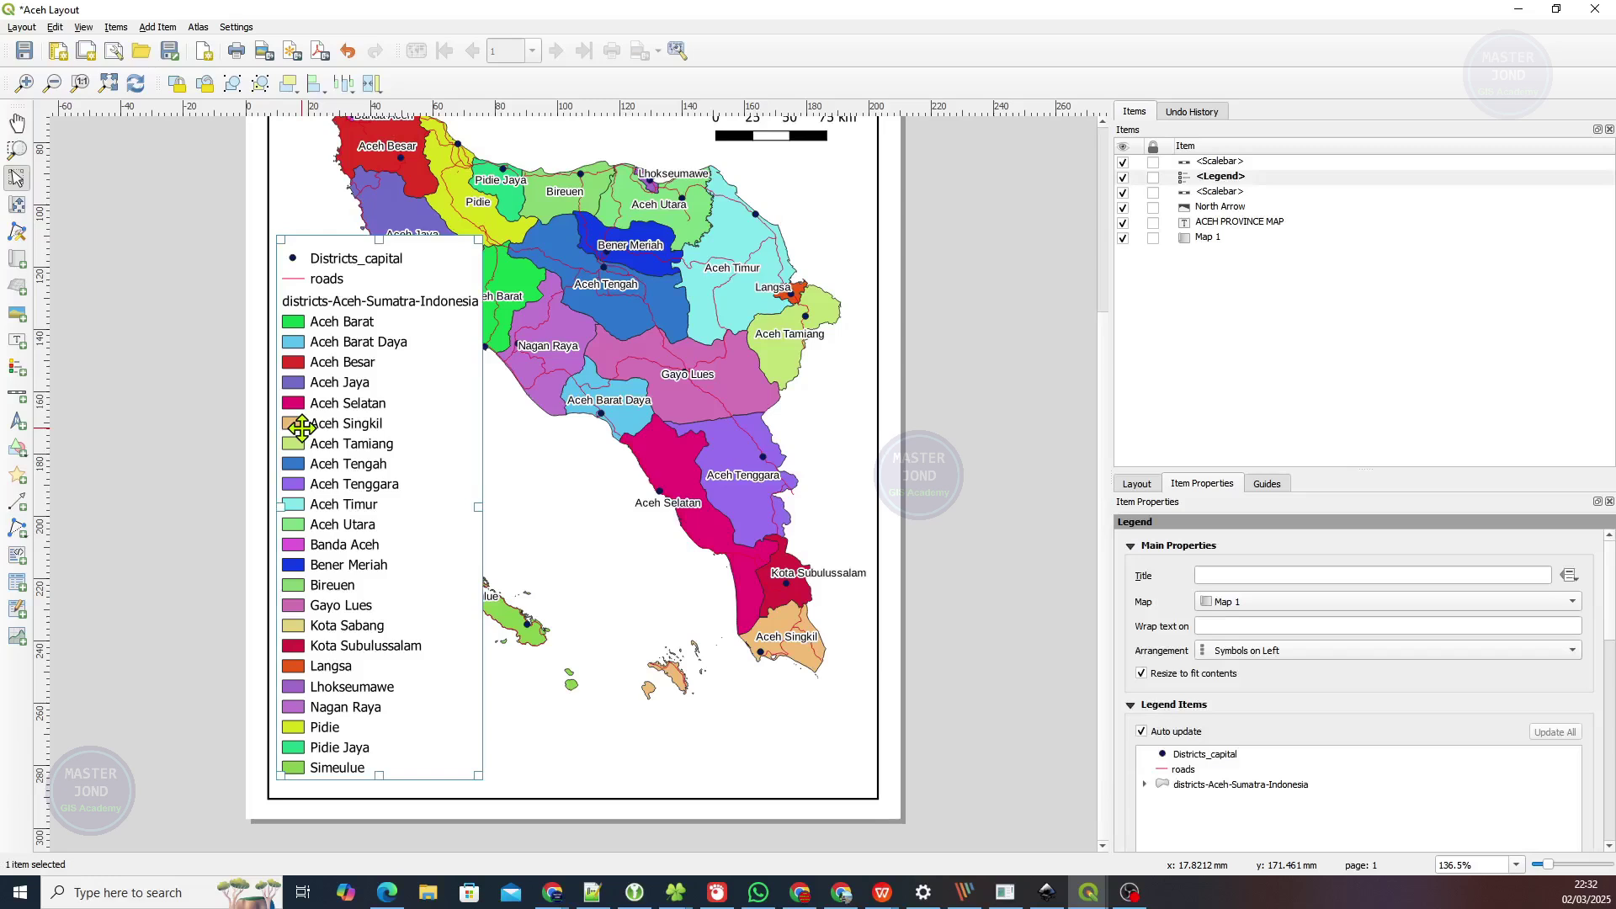
key(ctrl+d)
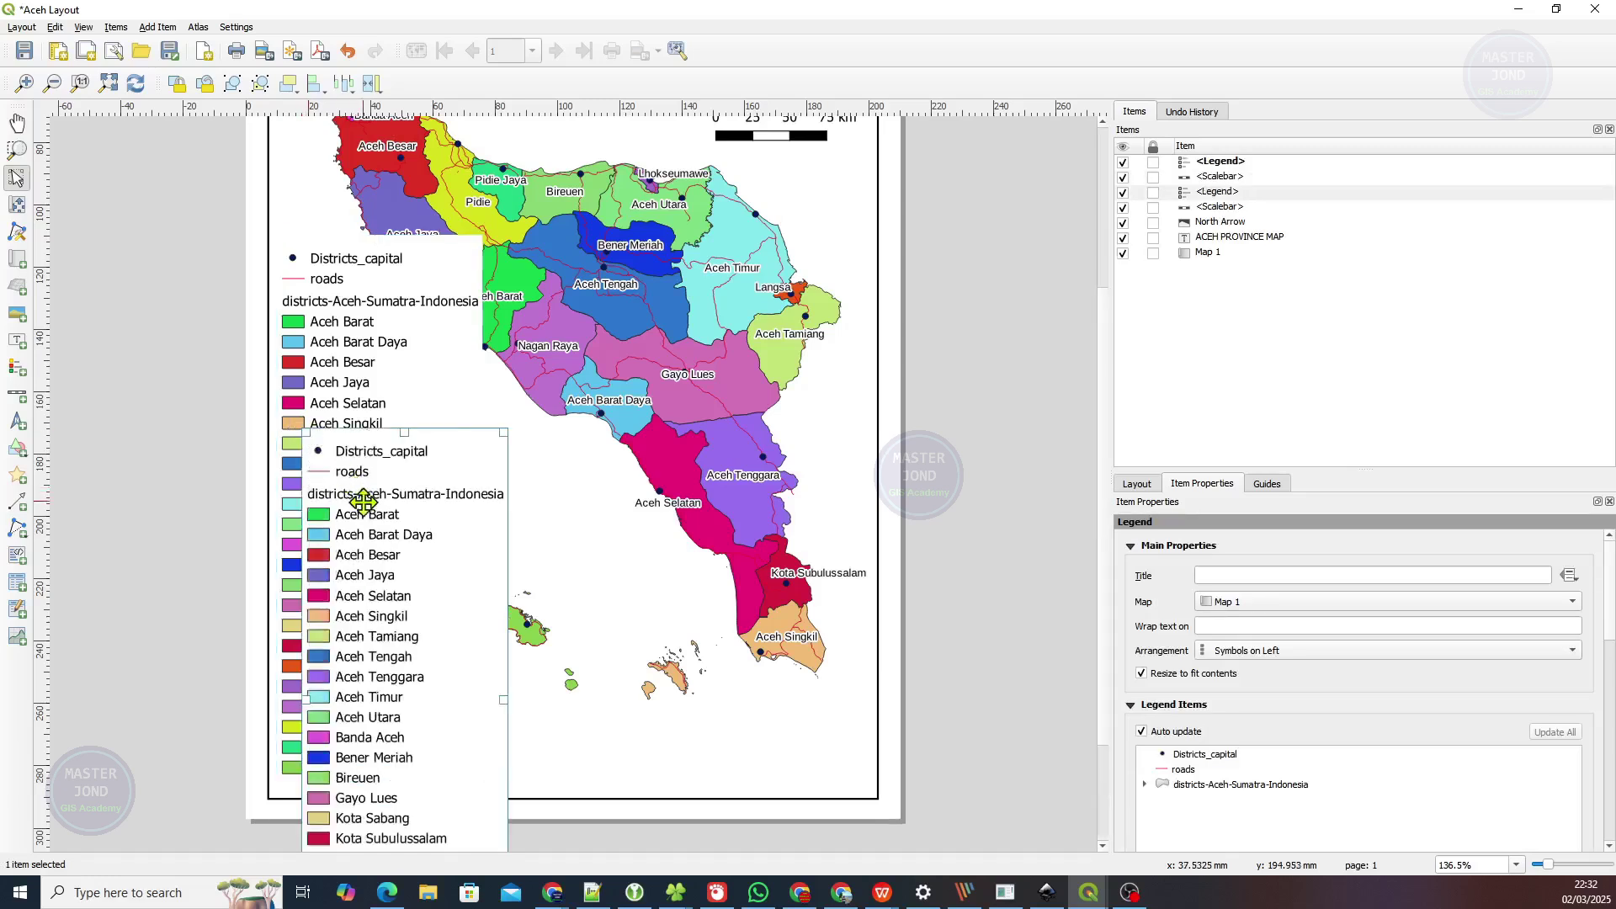
drag(358, 501, 115, 308)
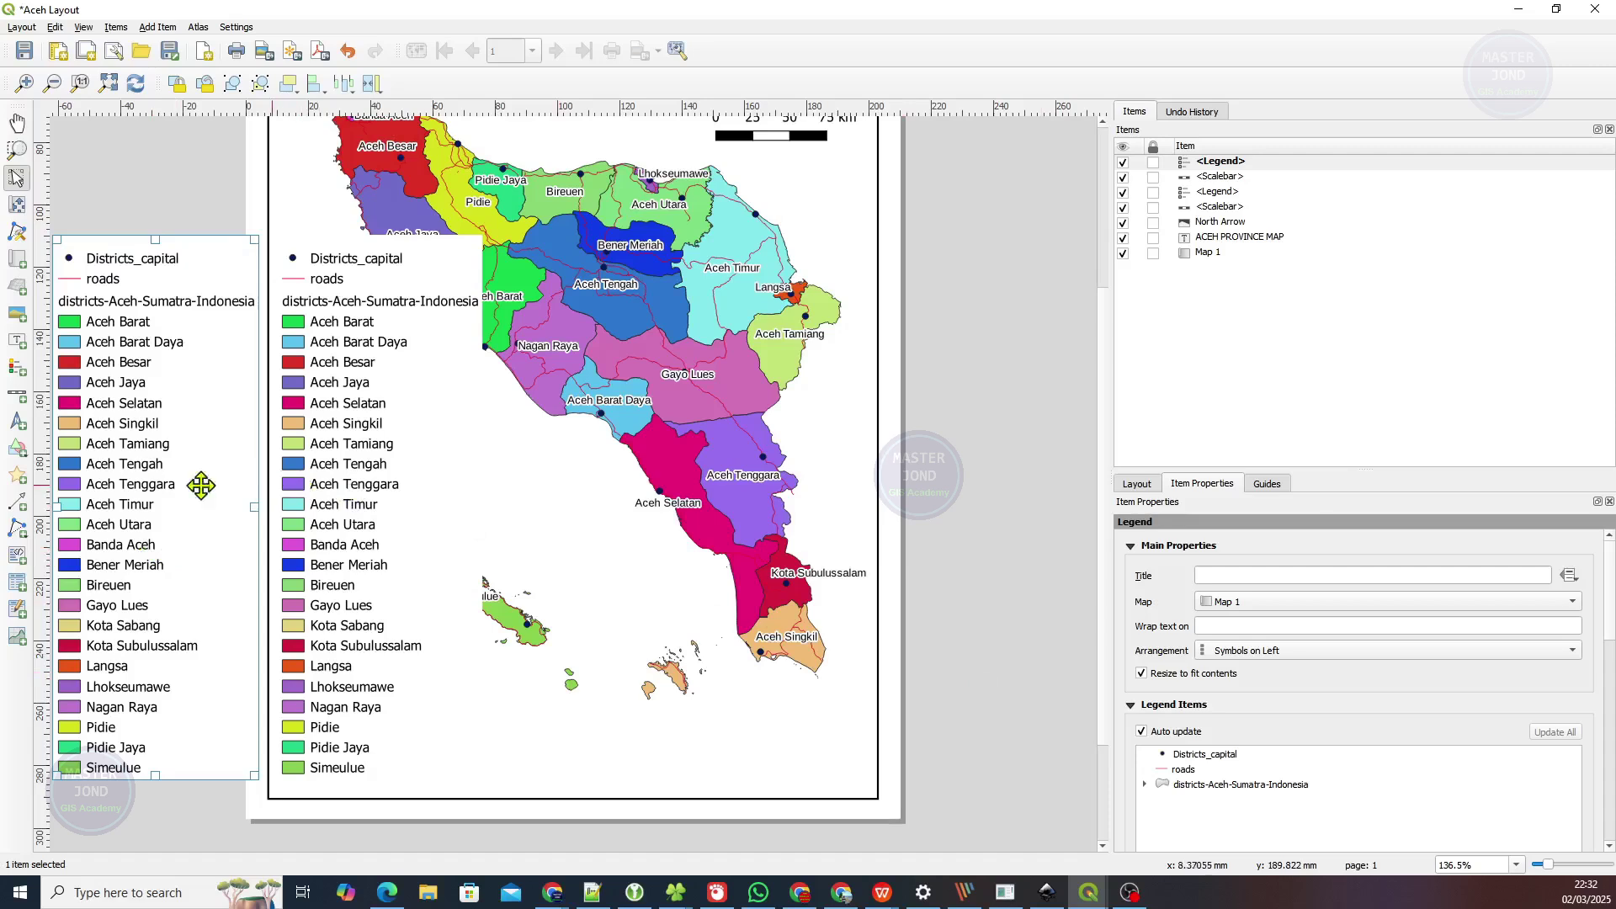
Turn off automatic updating for the duplicate legend and remove its districts-Aceh-Sumatra-Indonesia entry.
click(1216, 786)
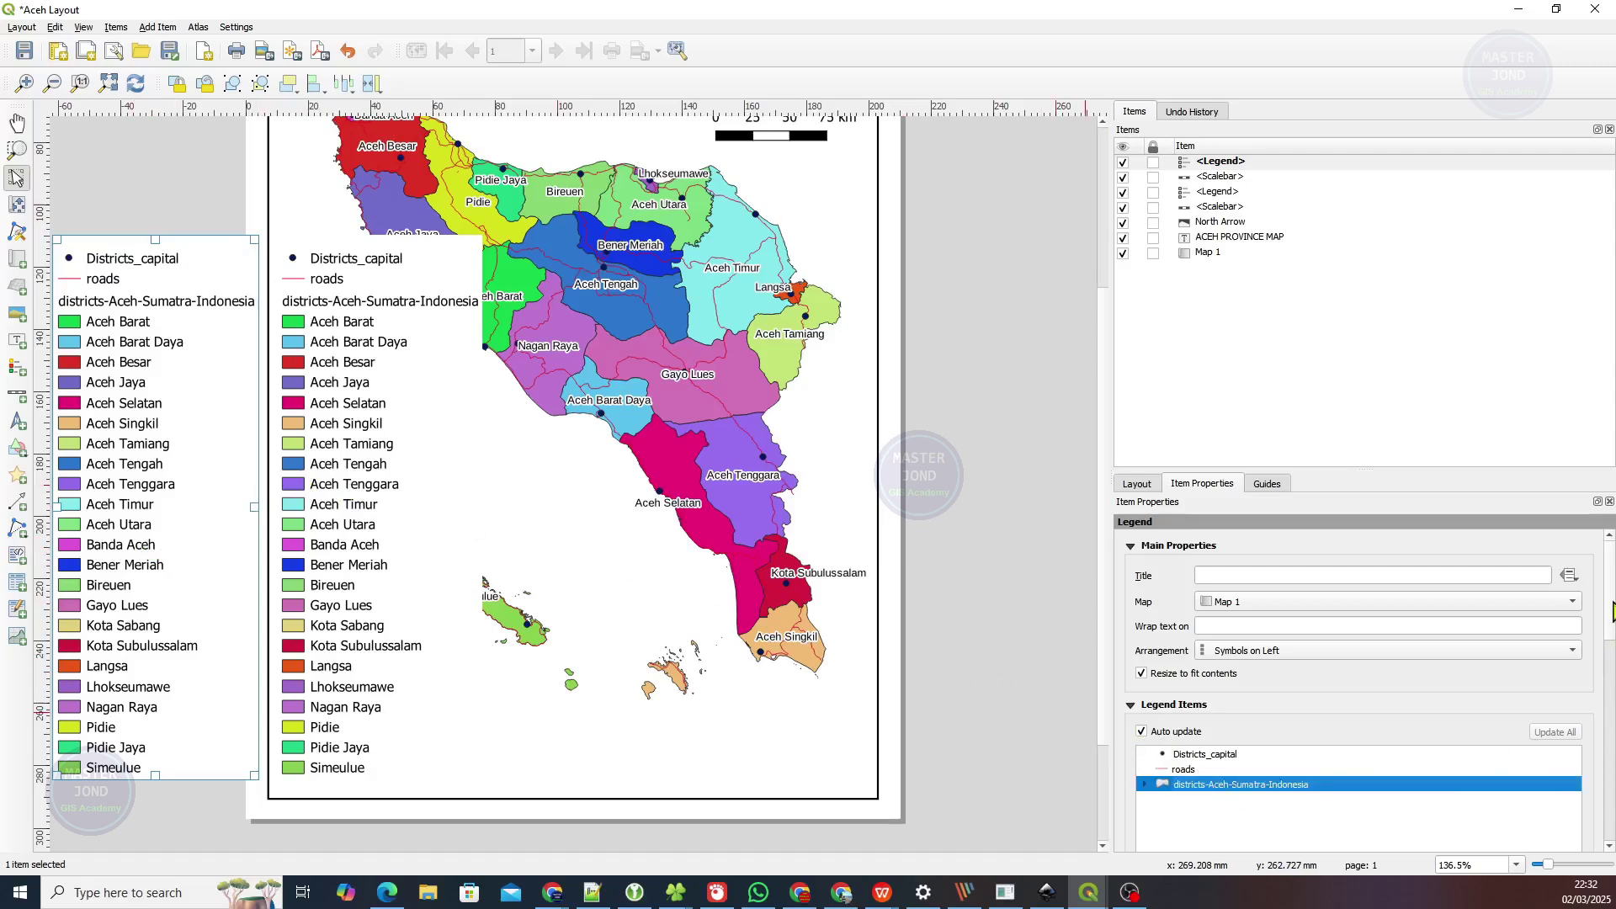
drag(1613, 611, 1613, 646)
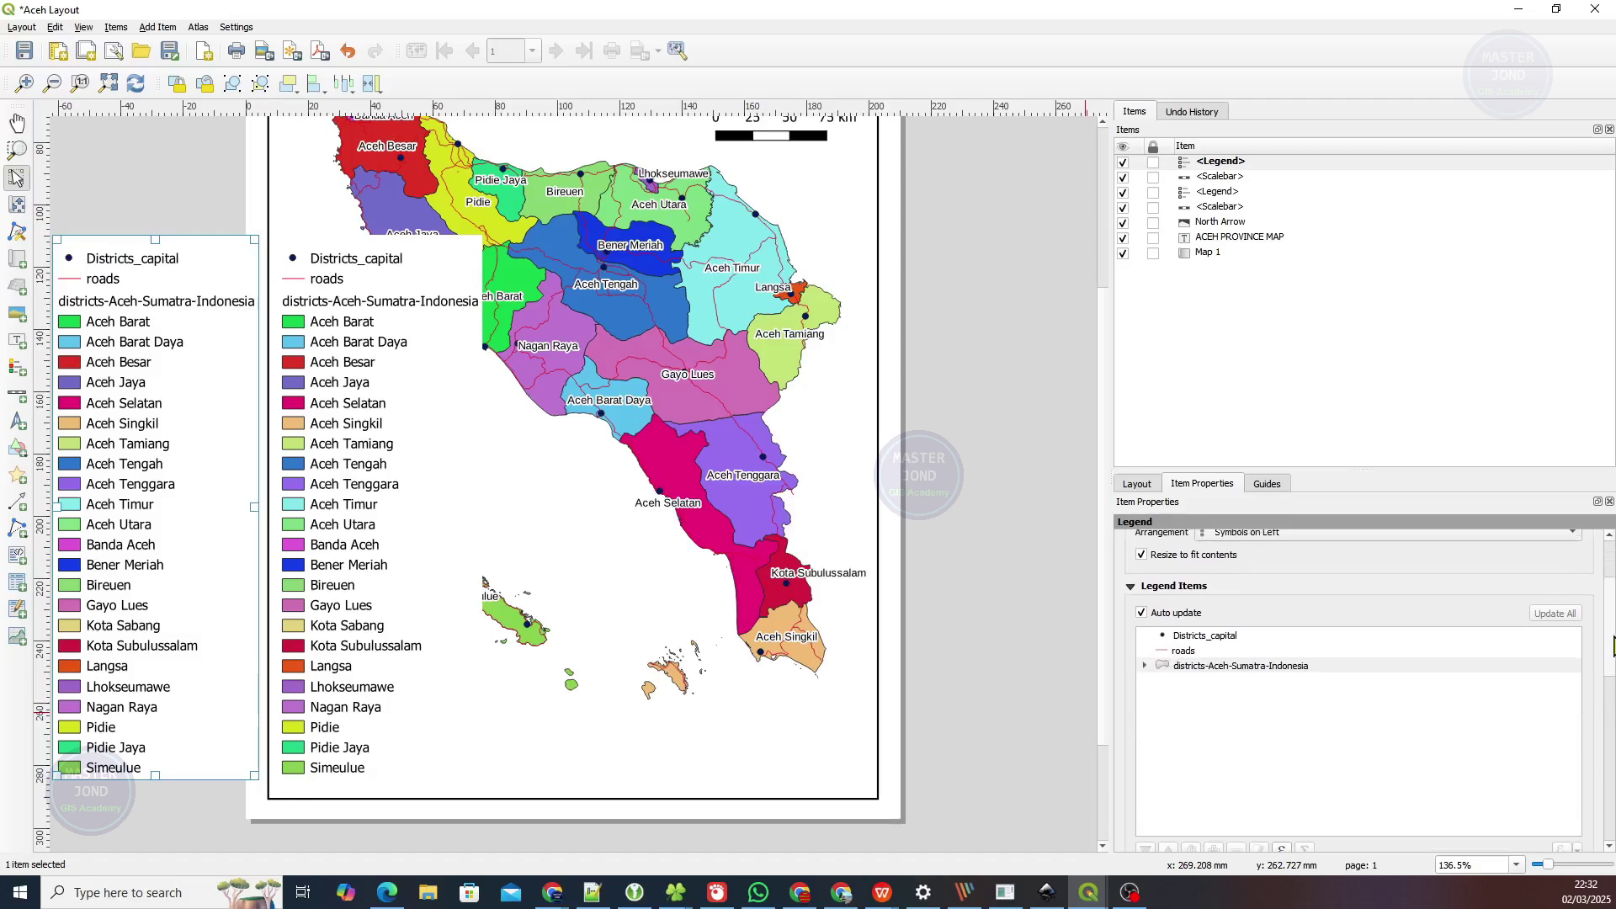
click(1162, 616)
click(1222, 667)
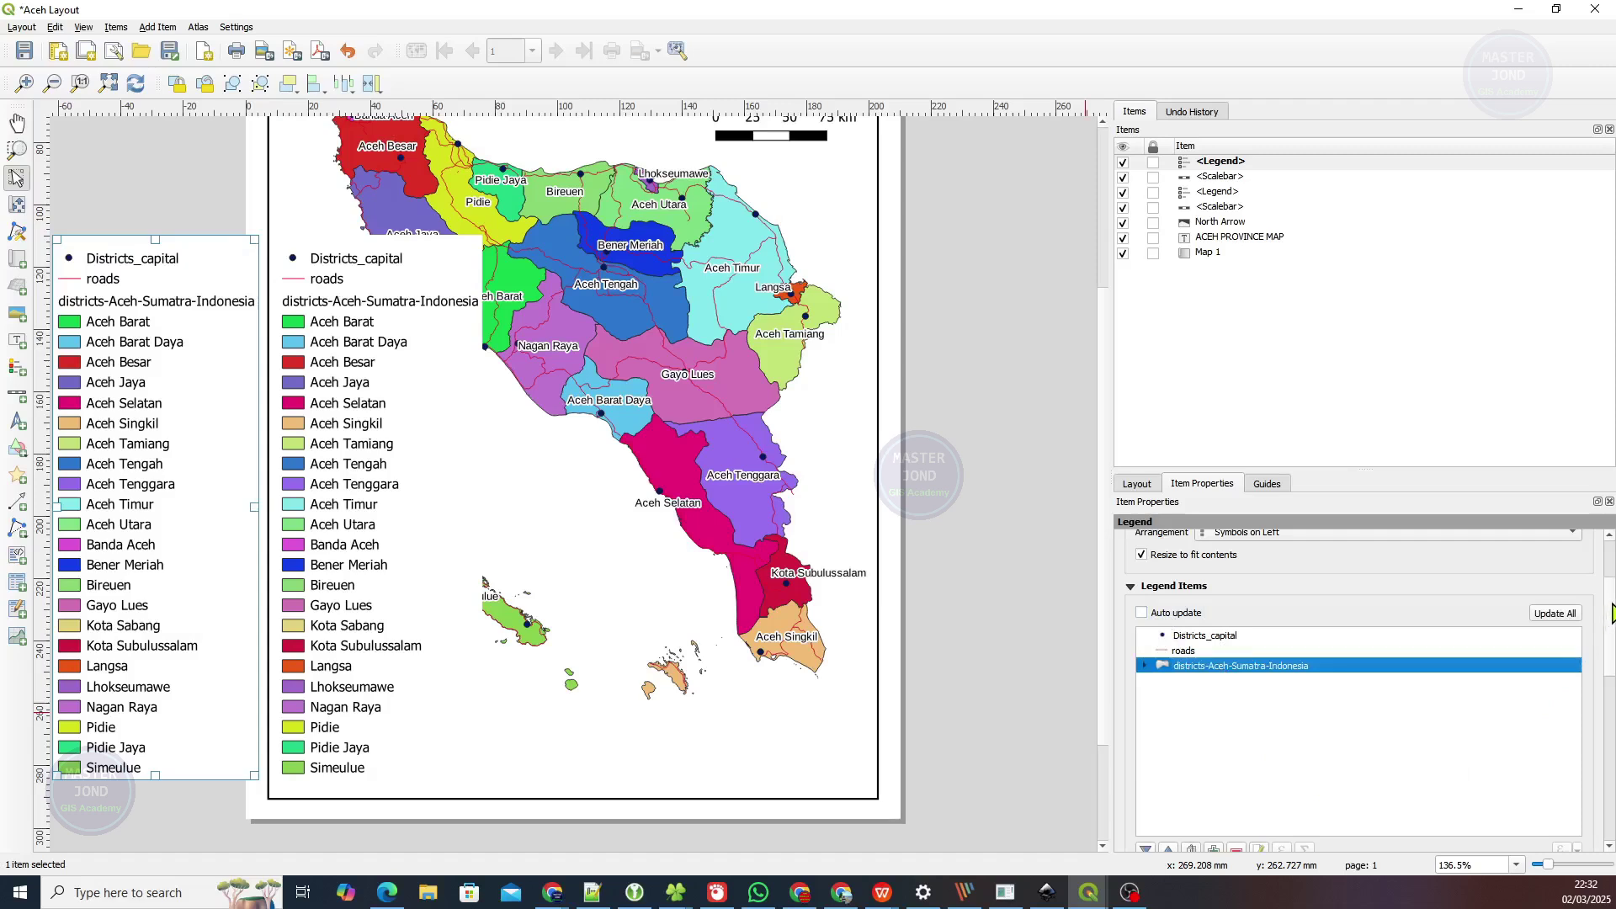
scroll(1611, 612, down, 3)
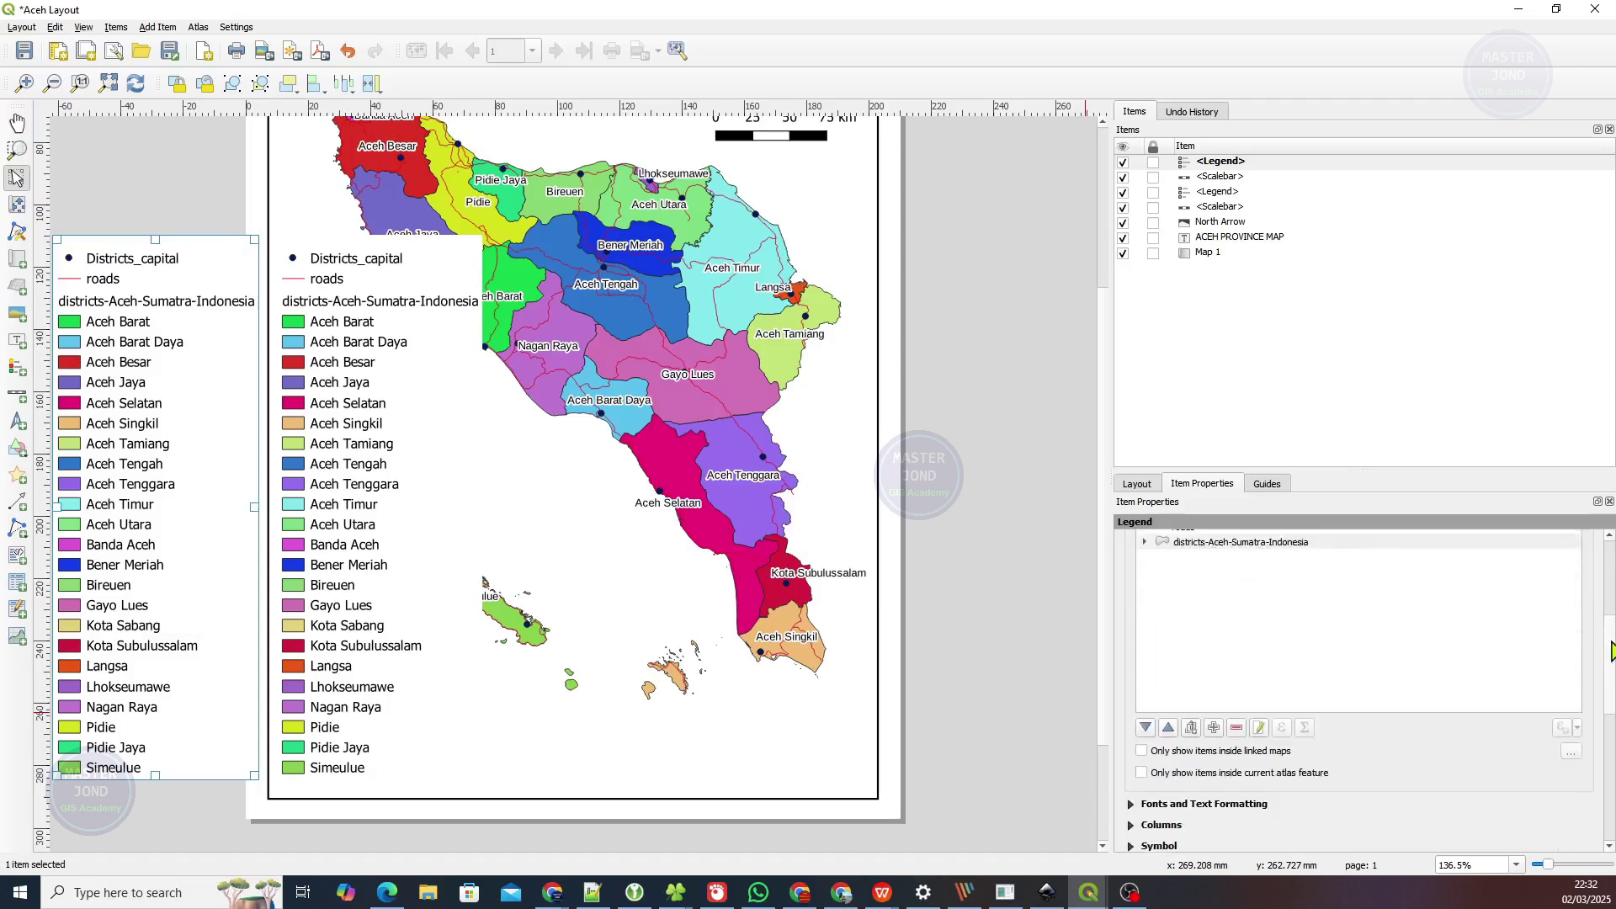
click(1237, 728)
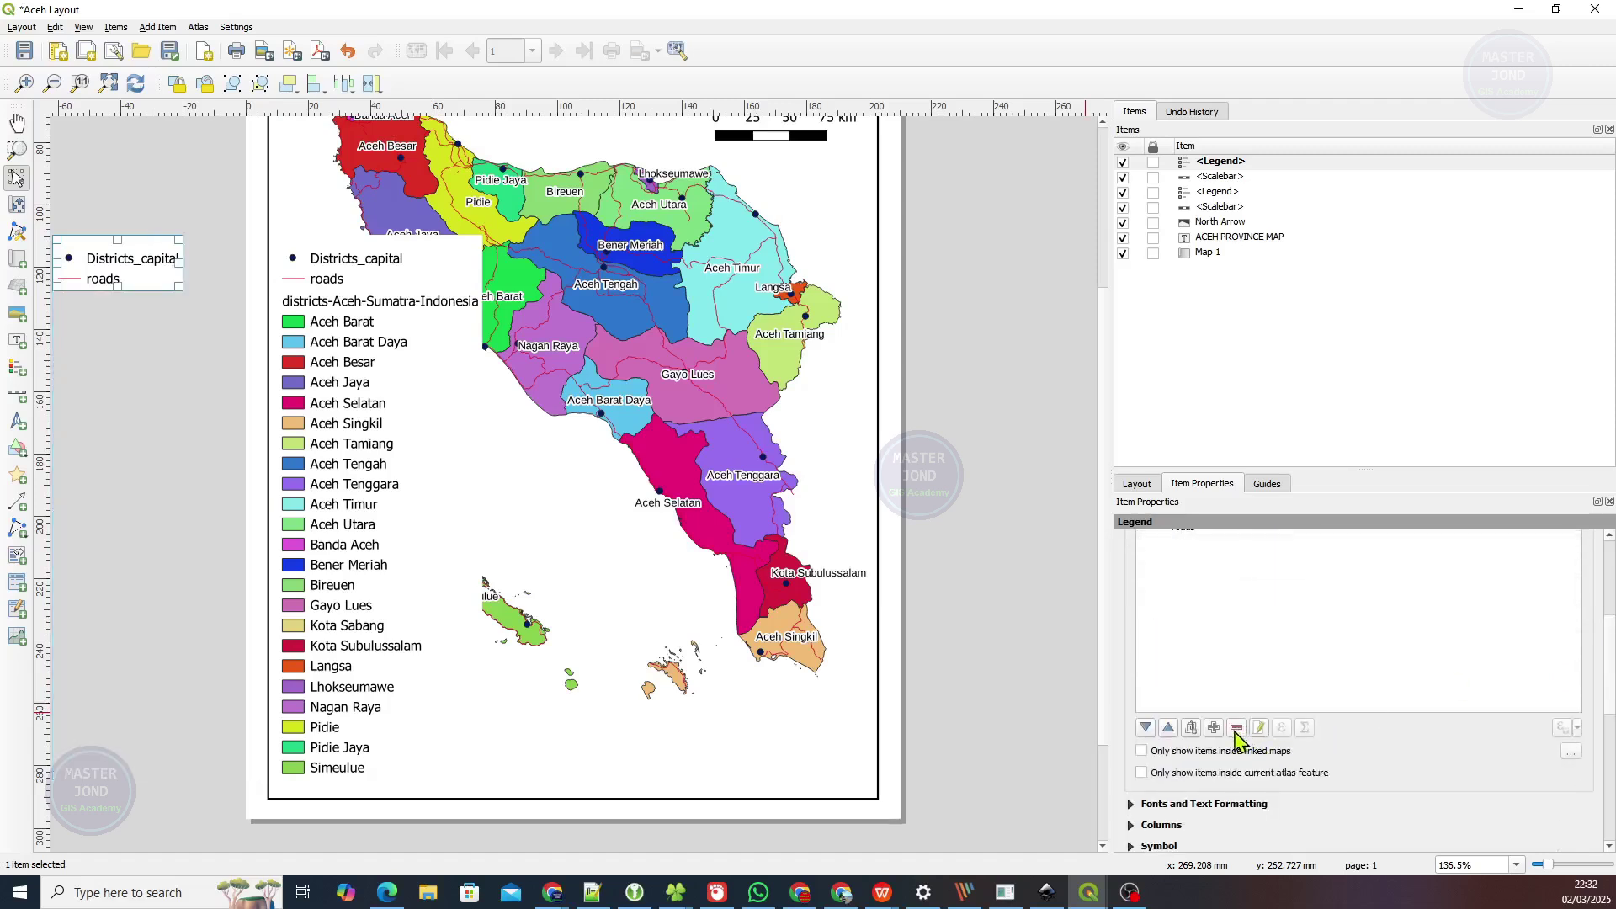
Title the duplicate legend "LEGEND 1" and the original legend on the page "LEGEND 2".
click(129, 318)
click(120, 266)
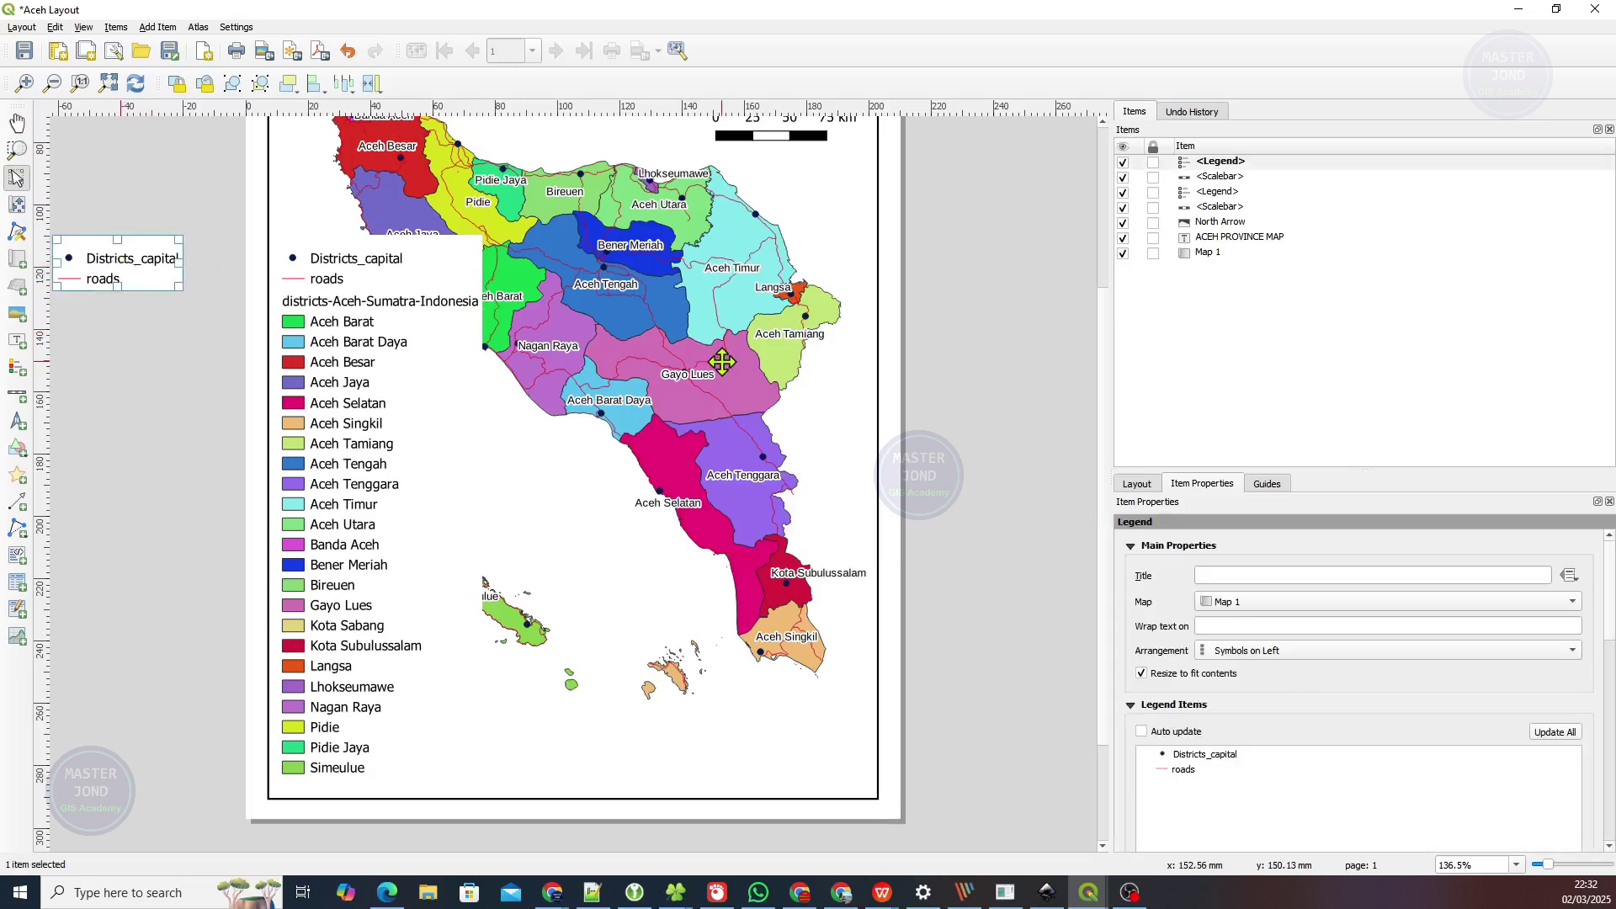
click(1286, 575)
text(LEHEND 1)
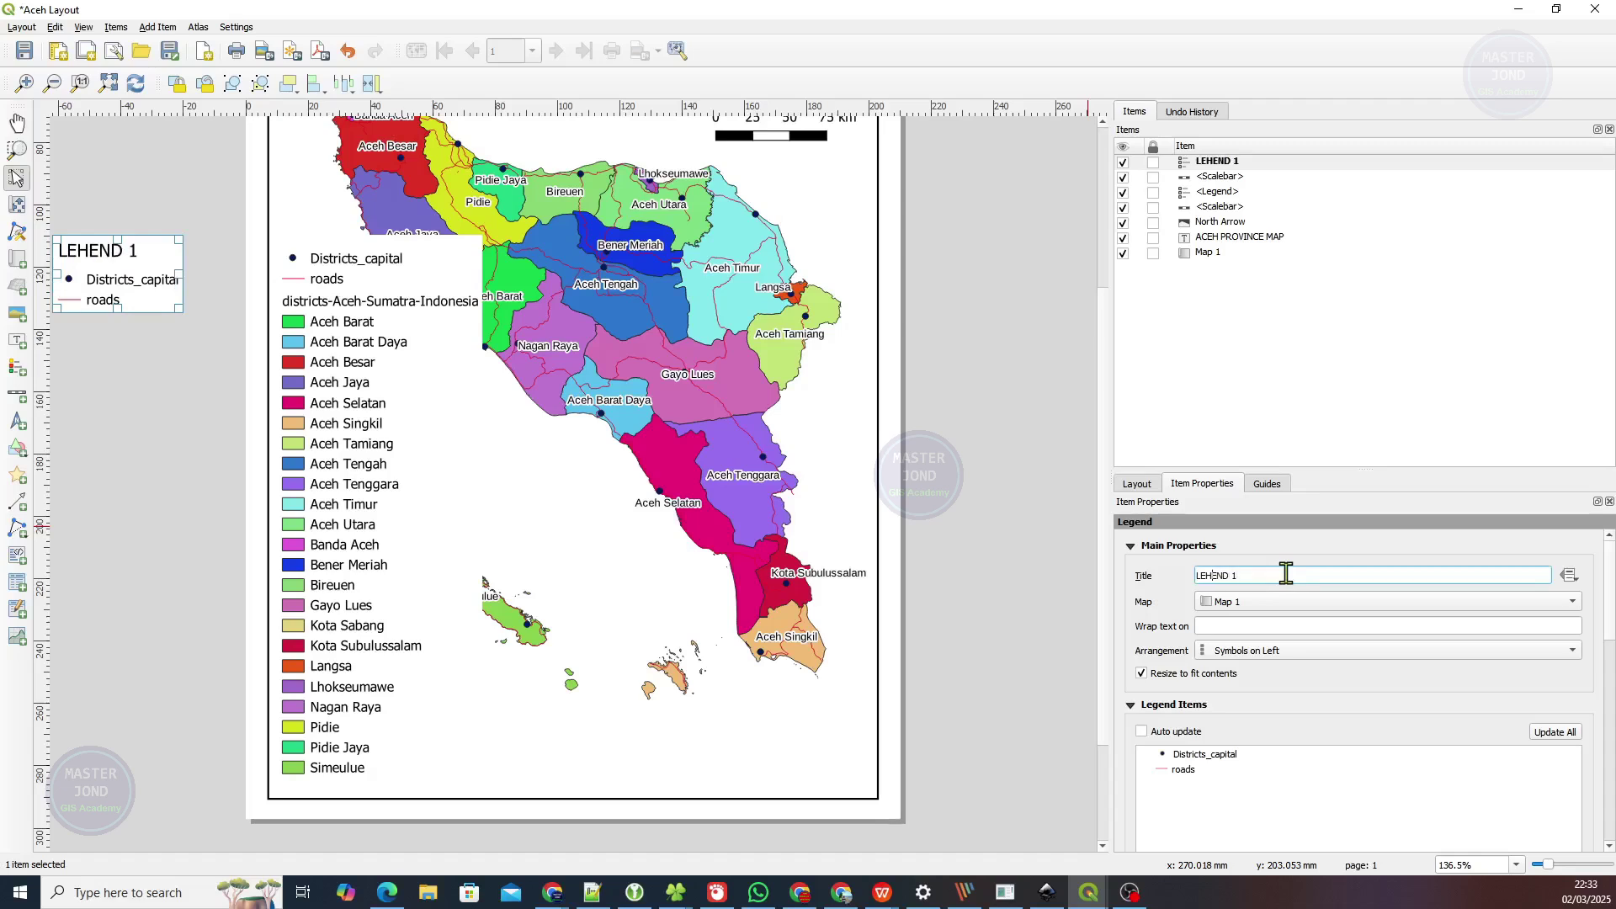
key(BackSpace)
text(G)
click(1274, 626)
click(402, 437)
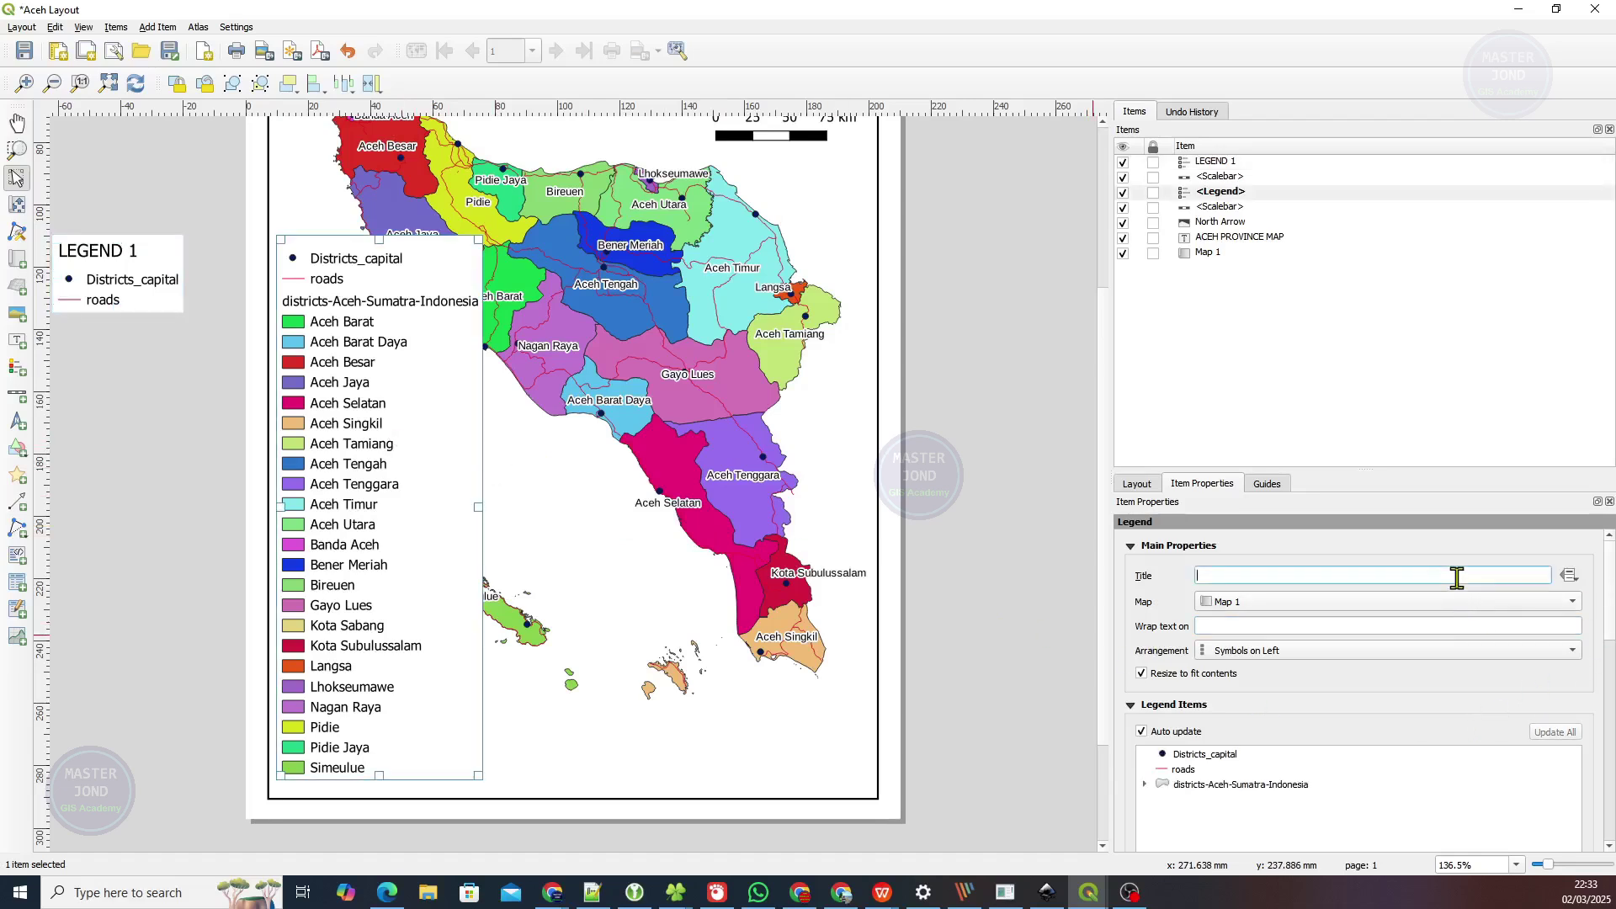
text(LEGEND 2)
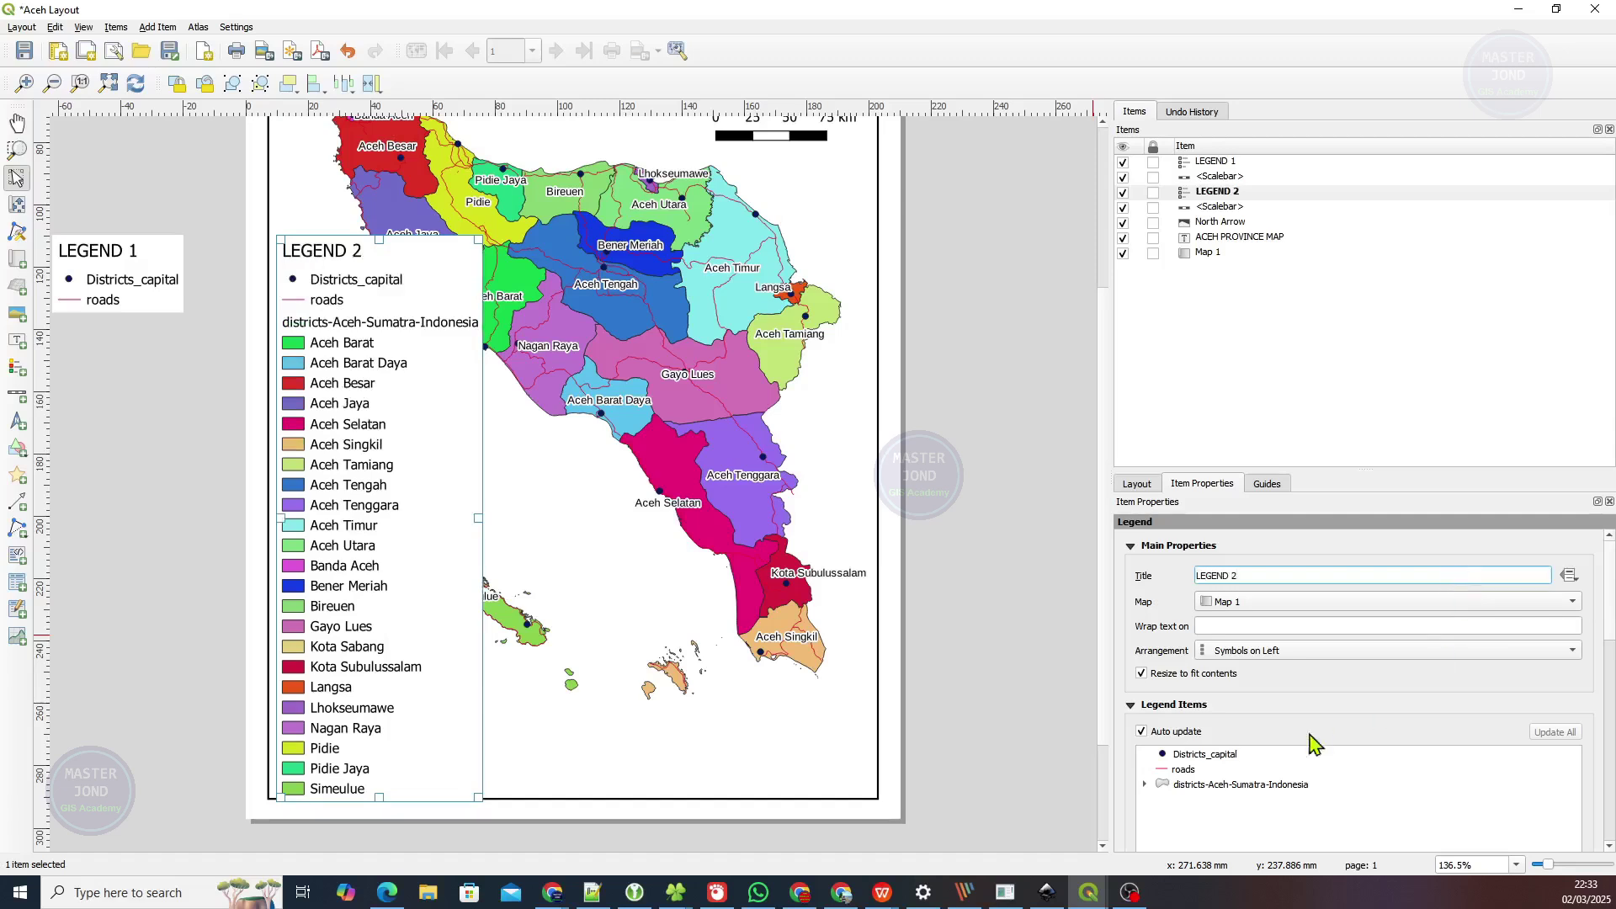
Turn off automatic updating for LEGEND 2 and remove its Districts_capital and roads entries.
click(1166, 736)
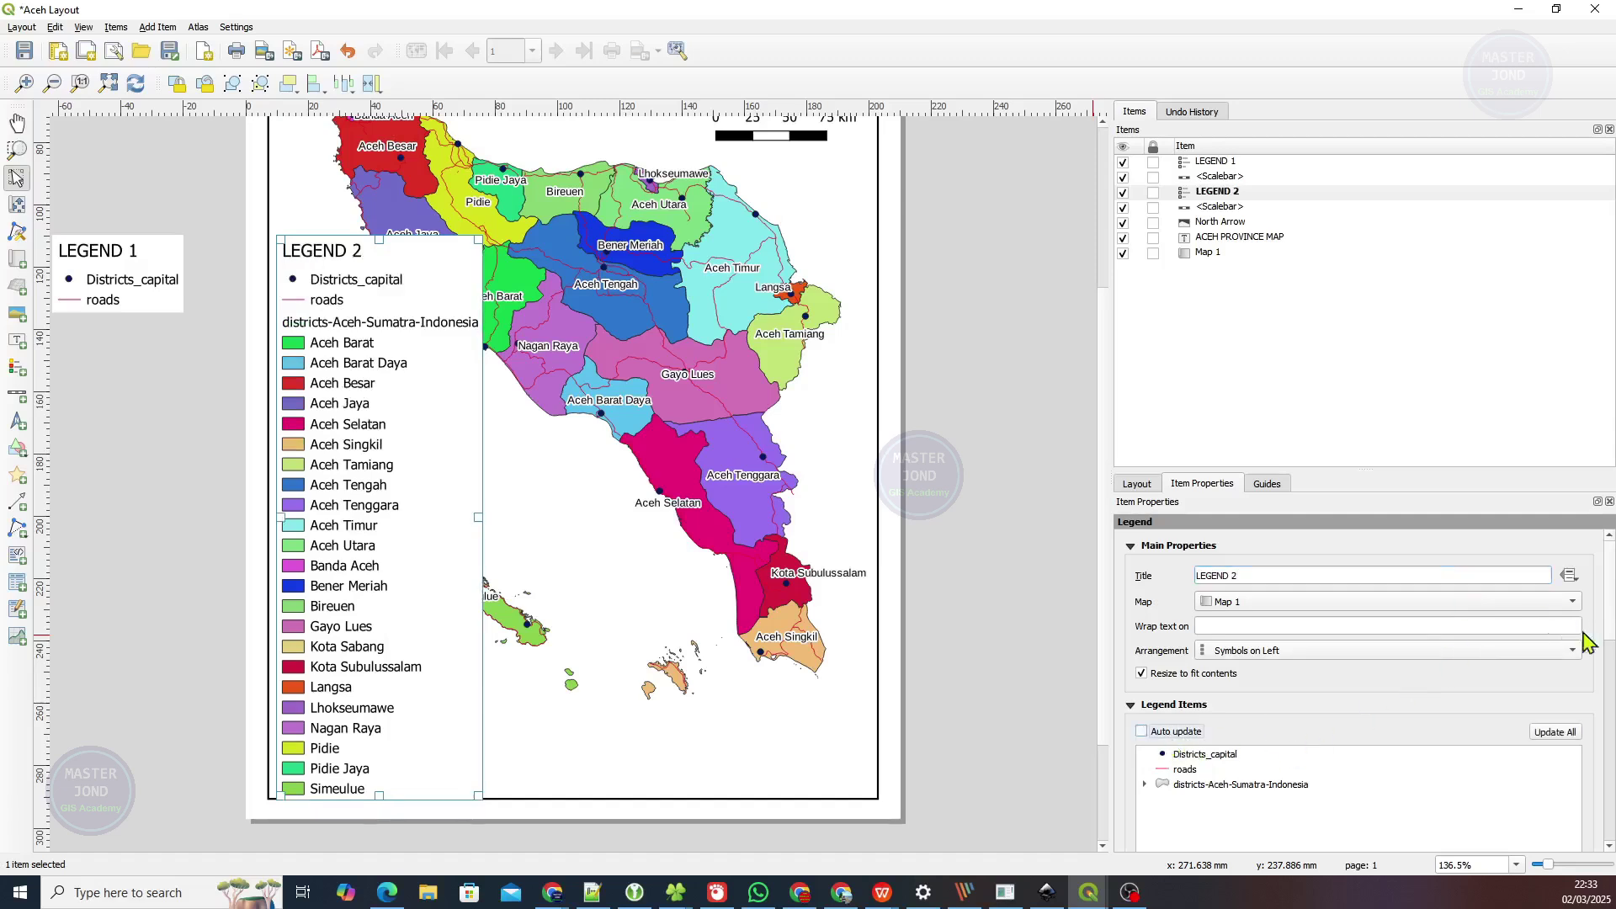
scroll(1609, 608, down, 3)
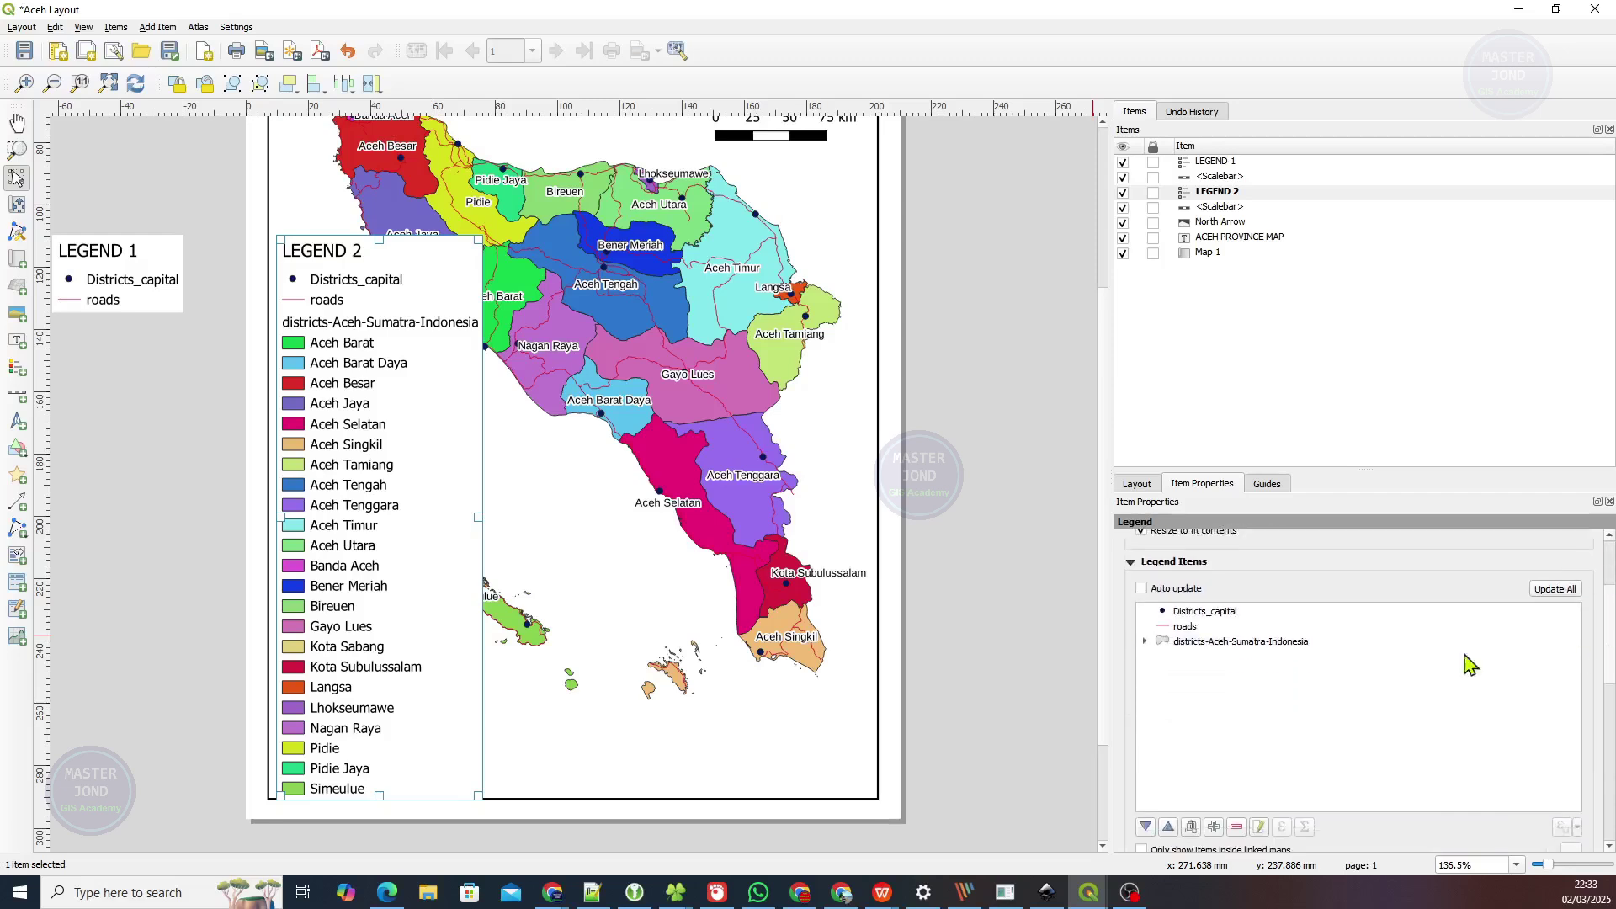
click(1222, 621)
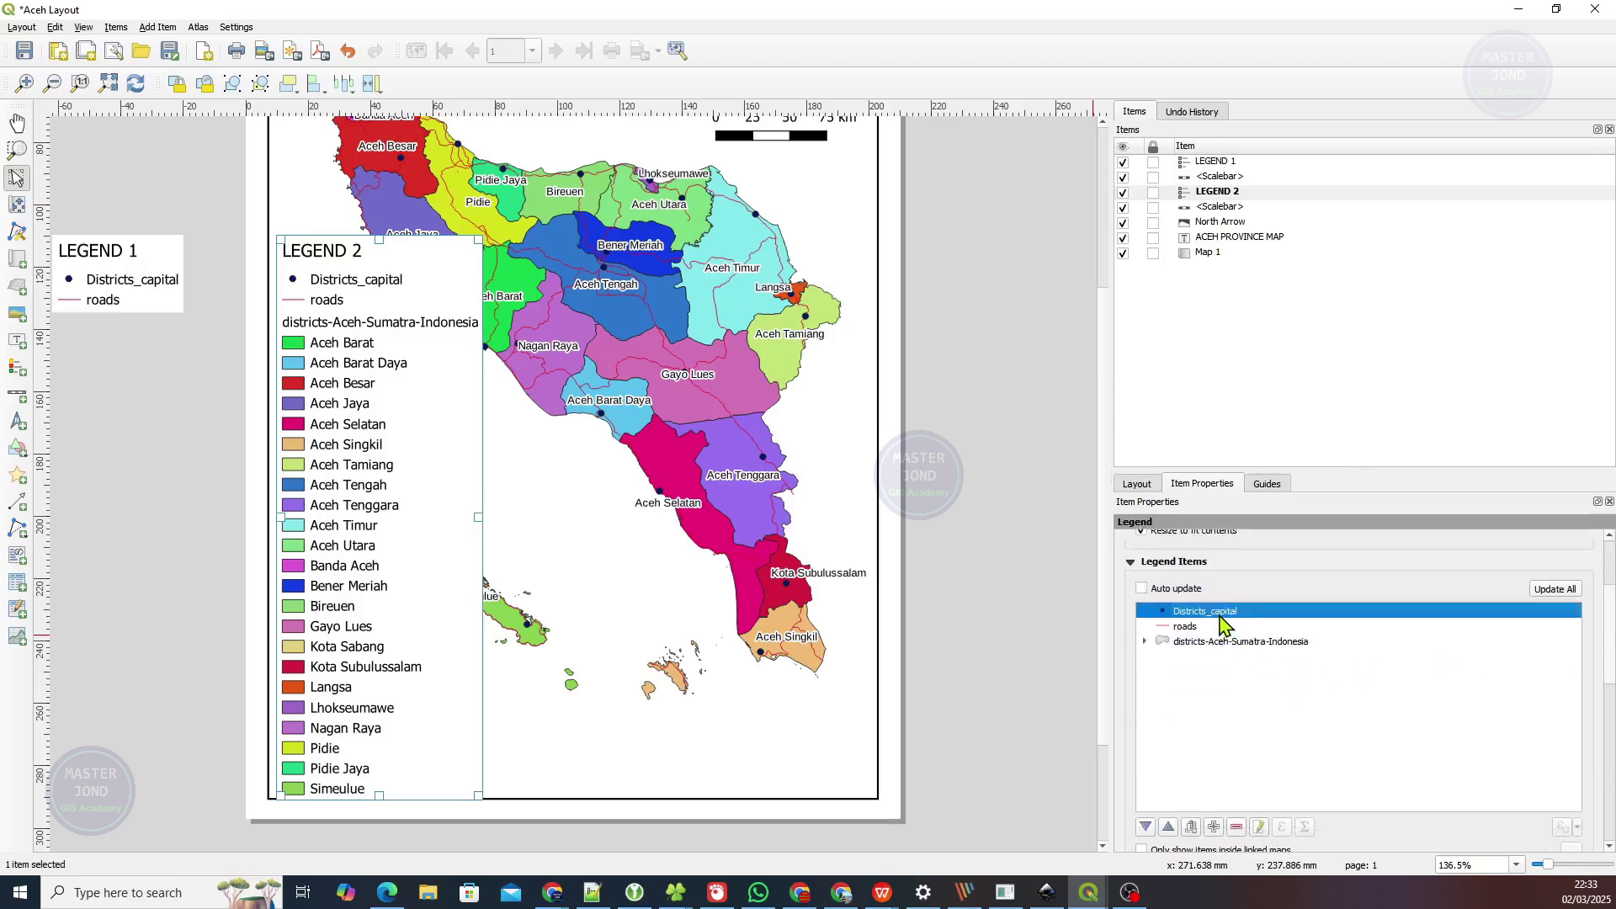
click(1234, 826)
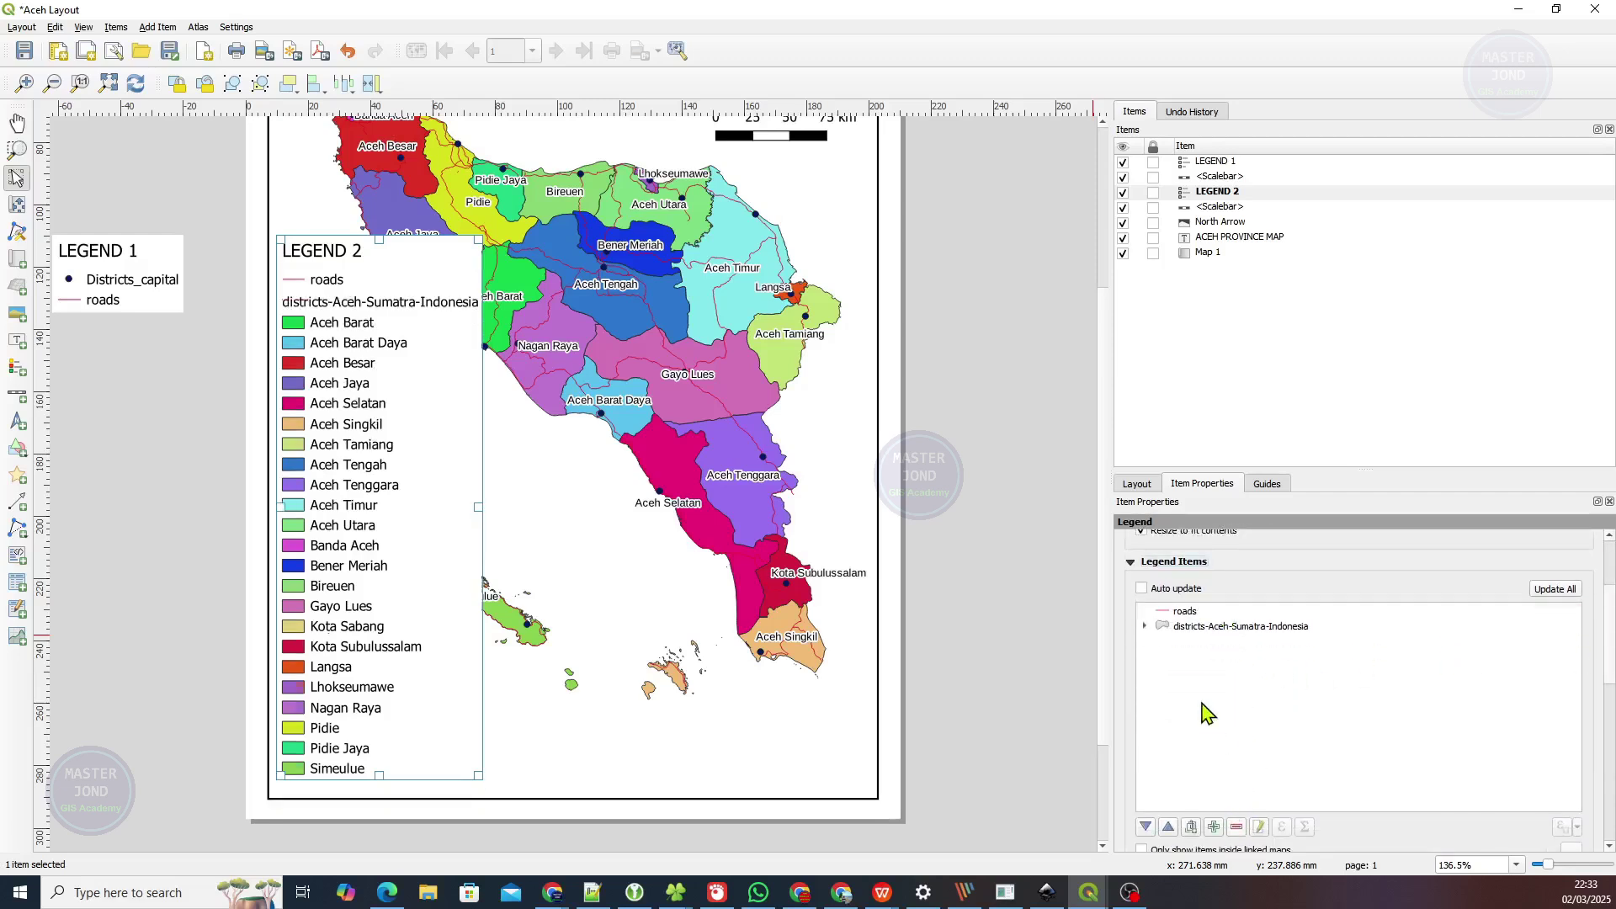
click(1200, 612)
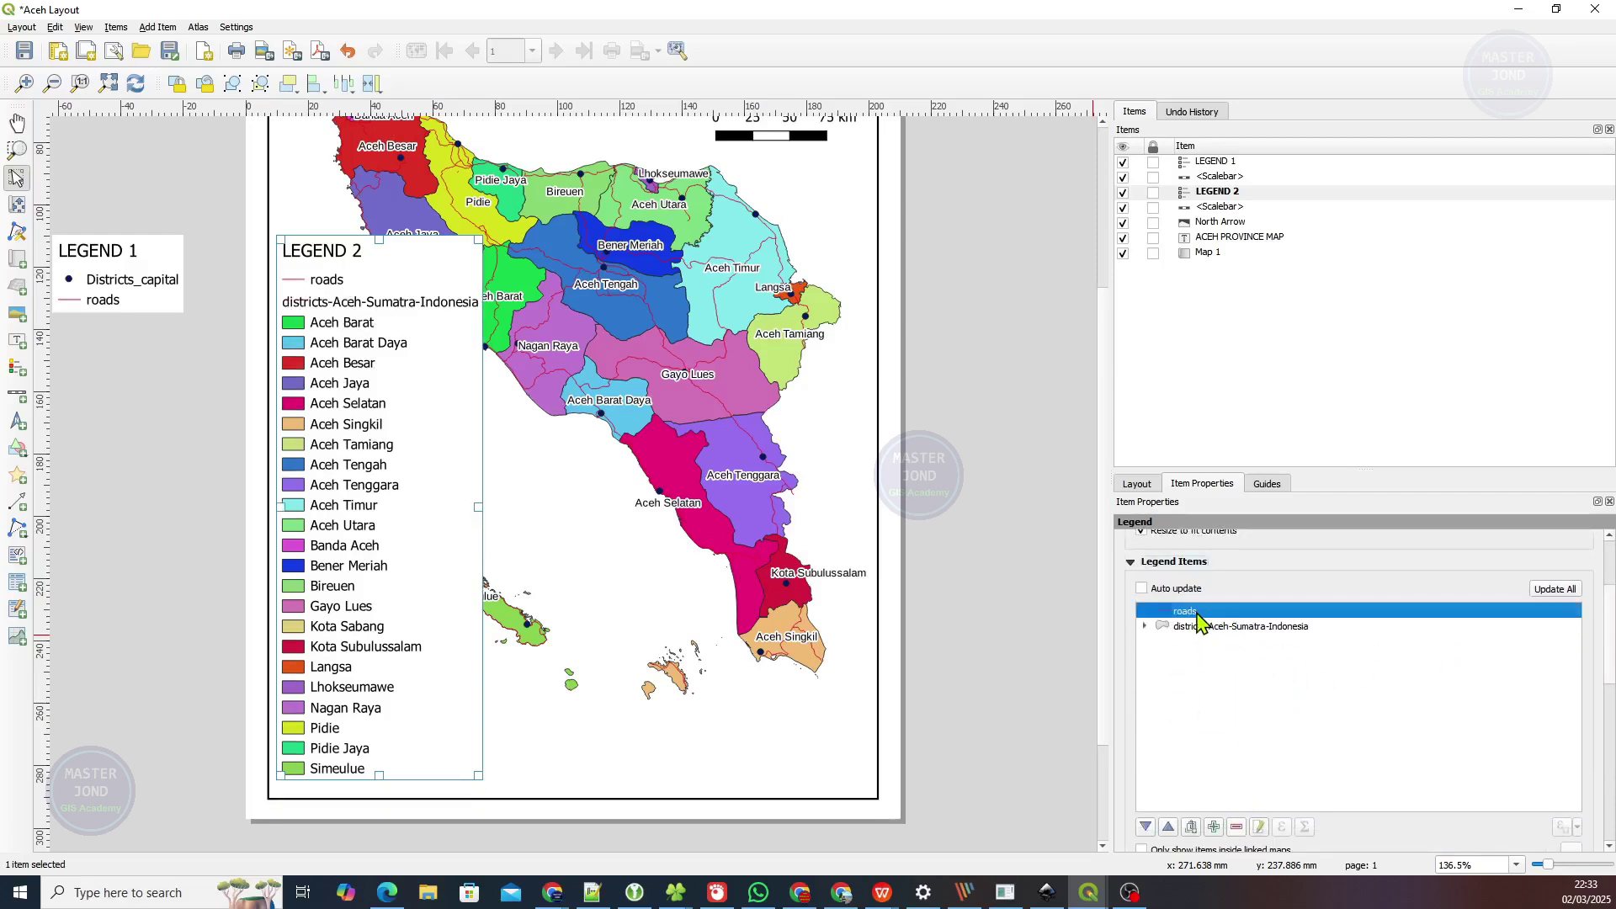
click(1236, 828)
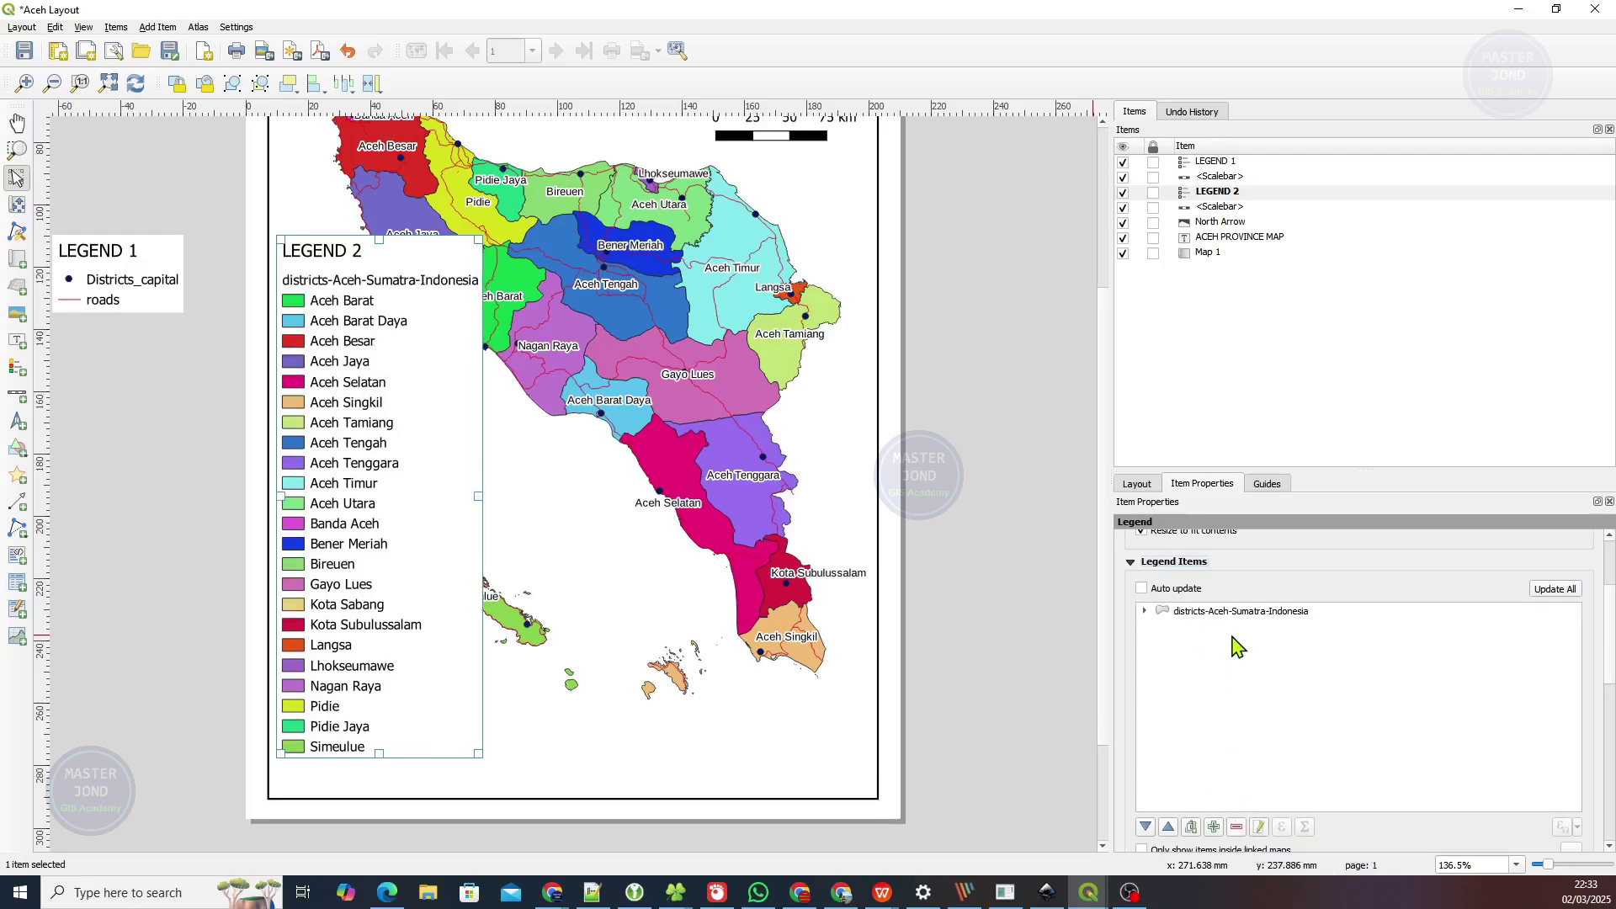
Rename the districts-Aceh-Sumatra-Indonesia heading in LEGEND 2 as "Districs in Aceh Province".
double_click(1241, 621)
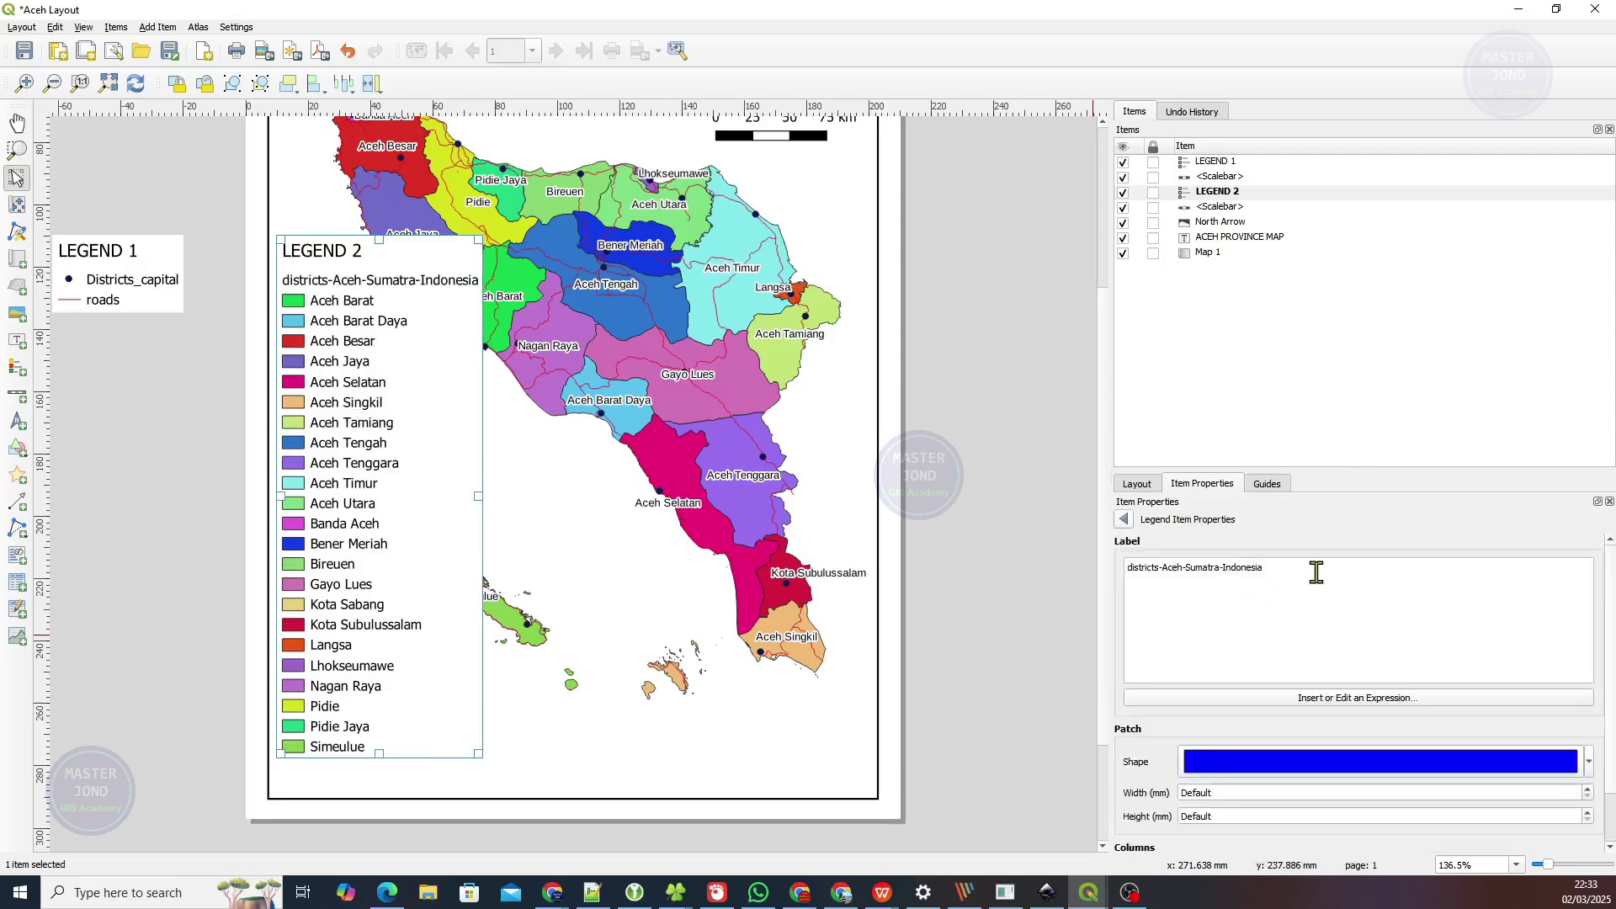
drag(1316, 569, 1059, 559)
click(1125, 520)
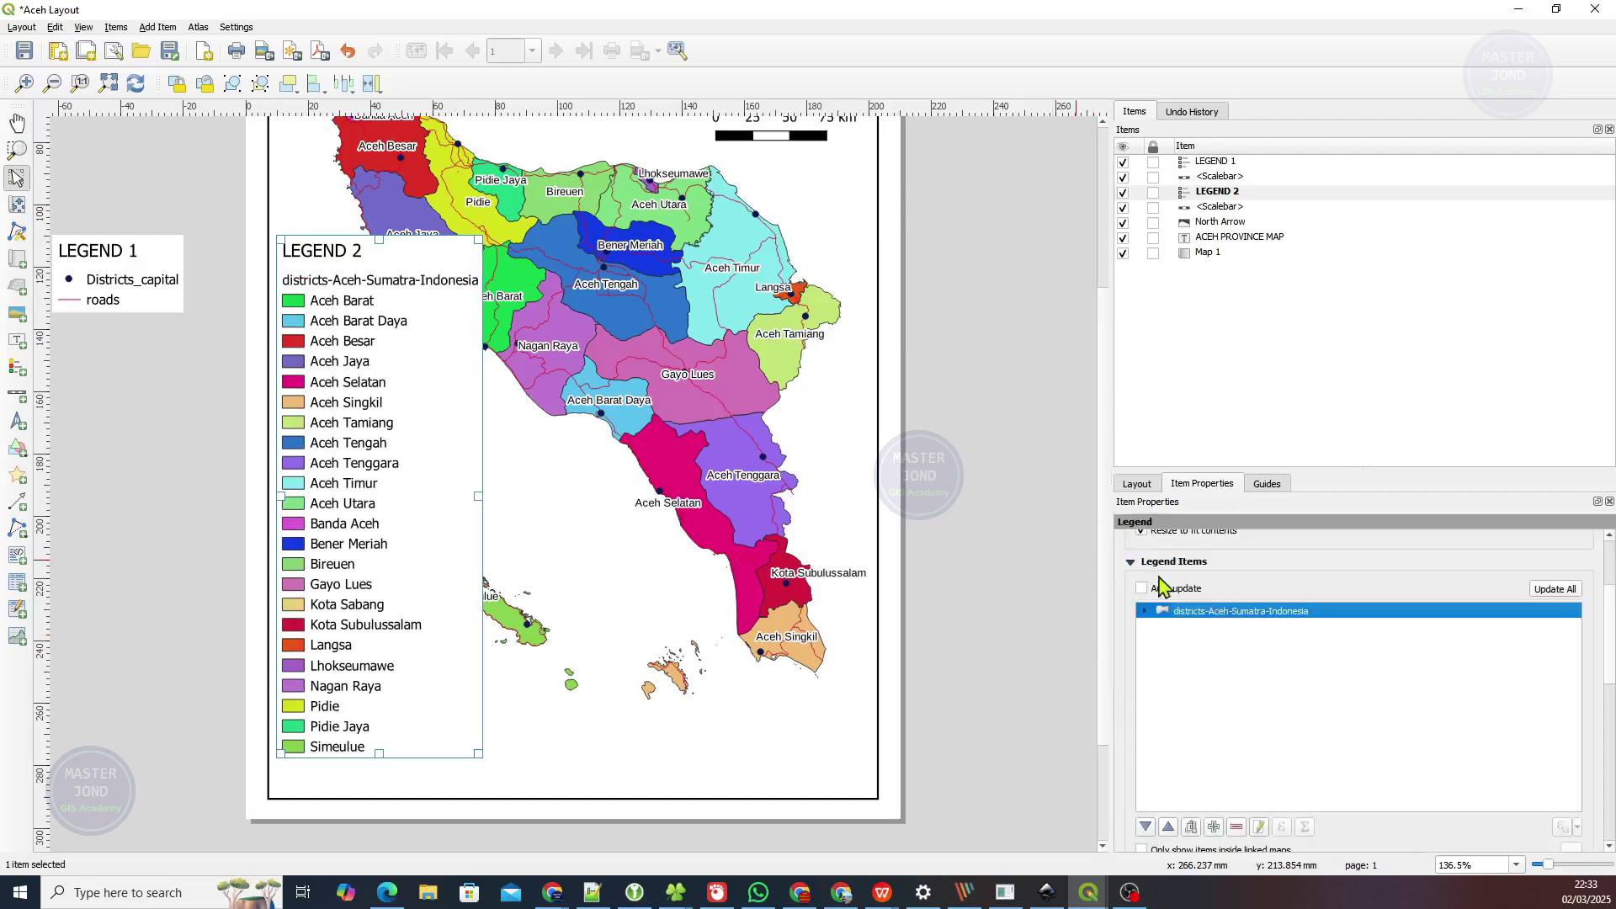
double_click(1201, 620)
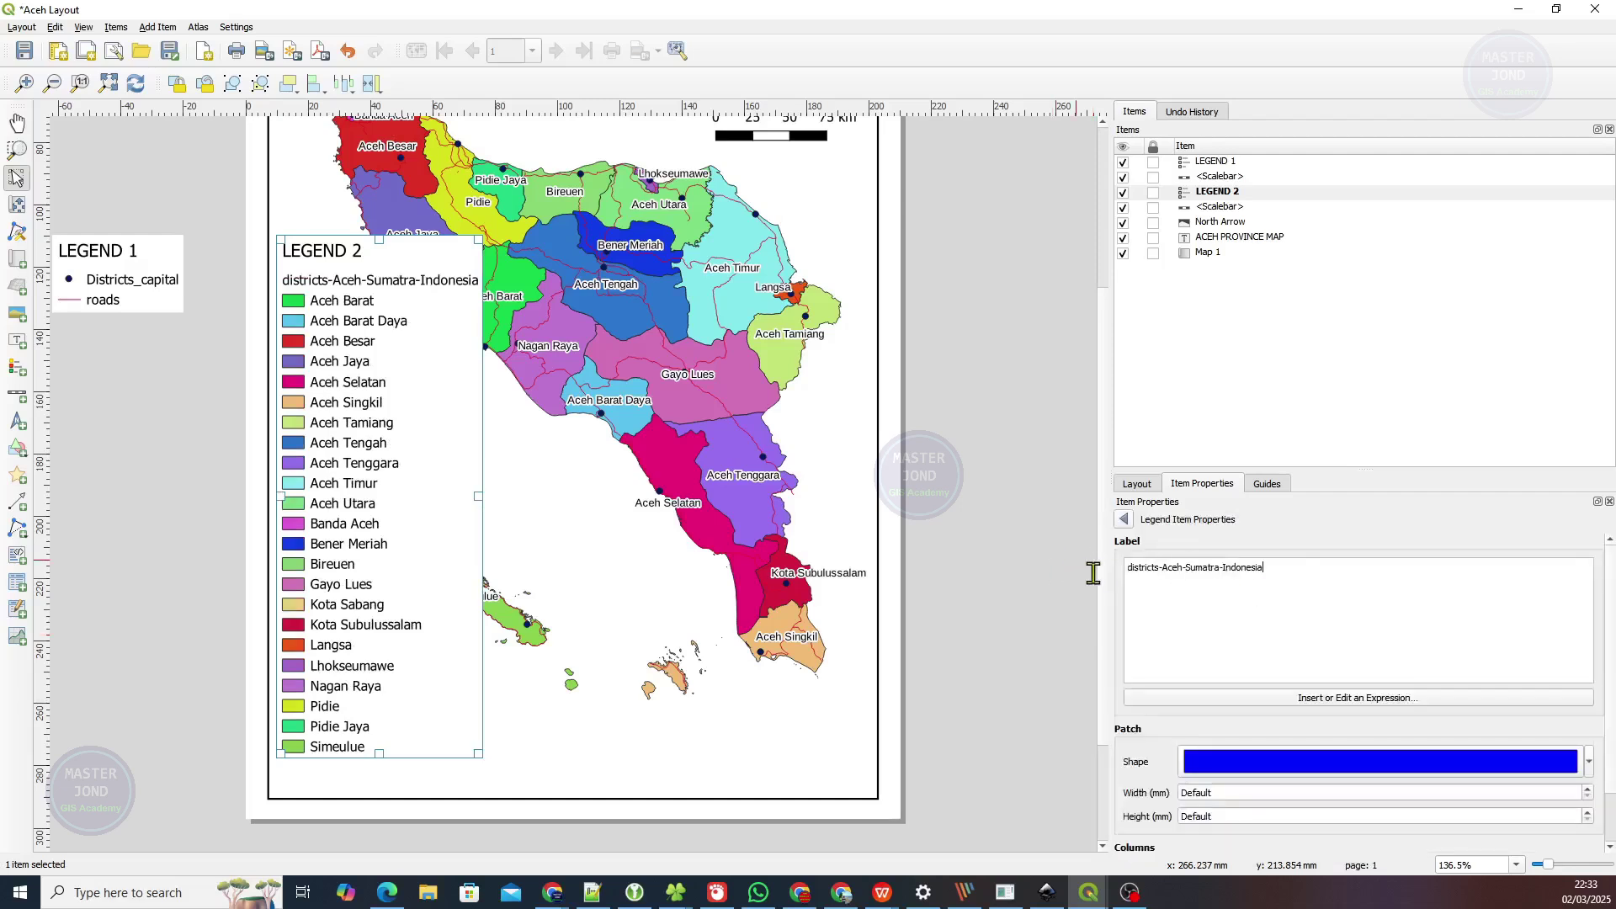
key(ctrl+a)
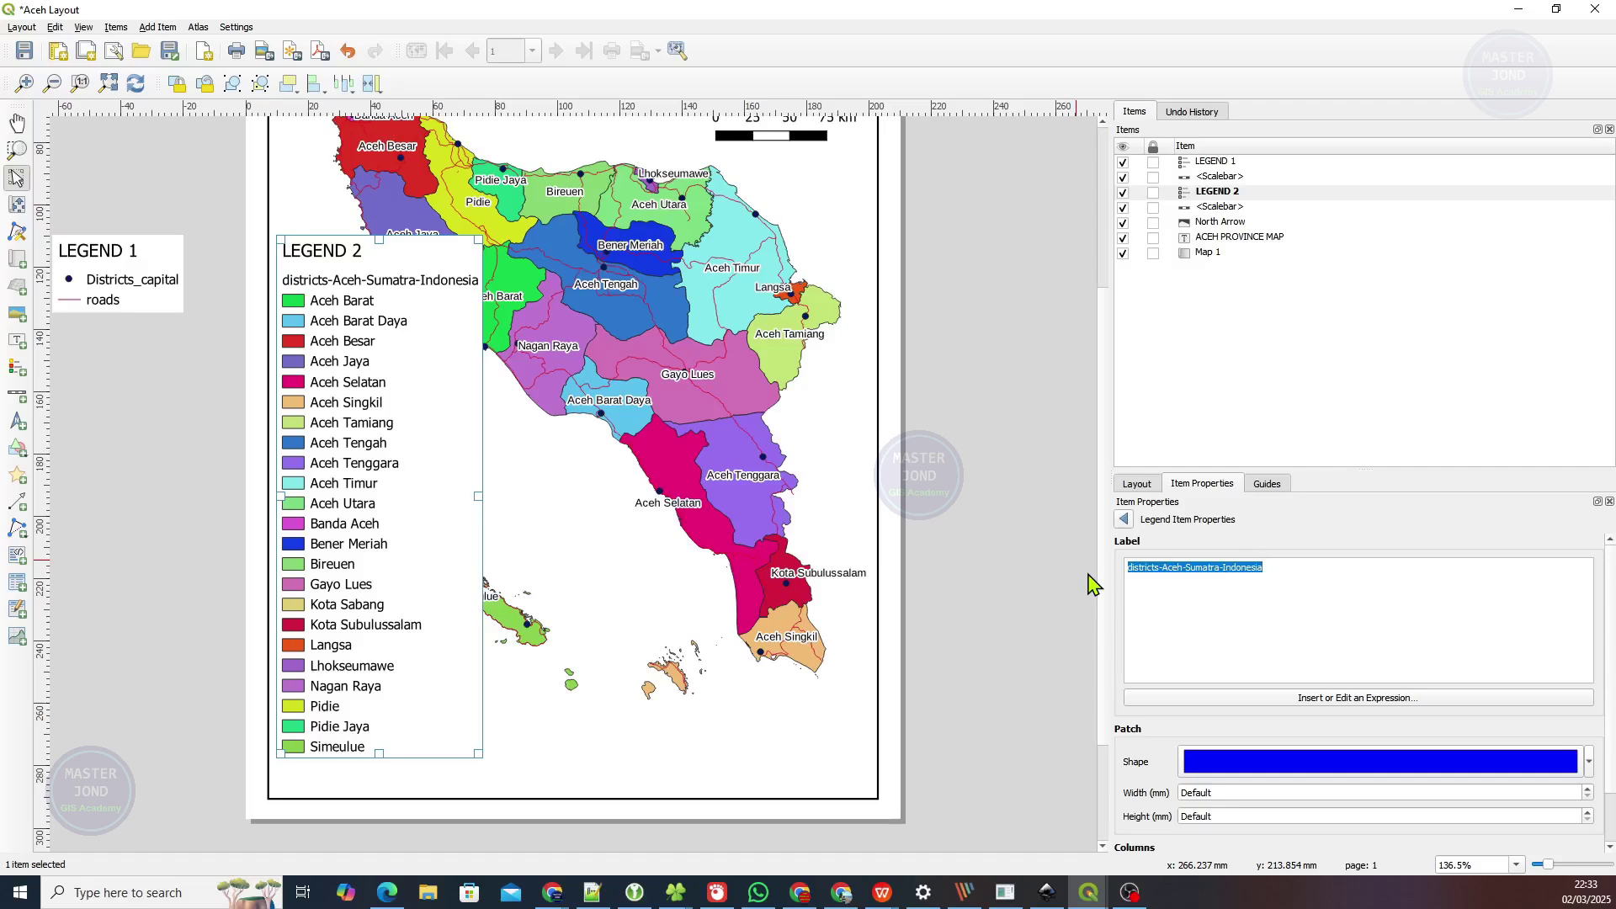
text(d)
key(BackSpace)
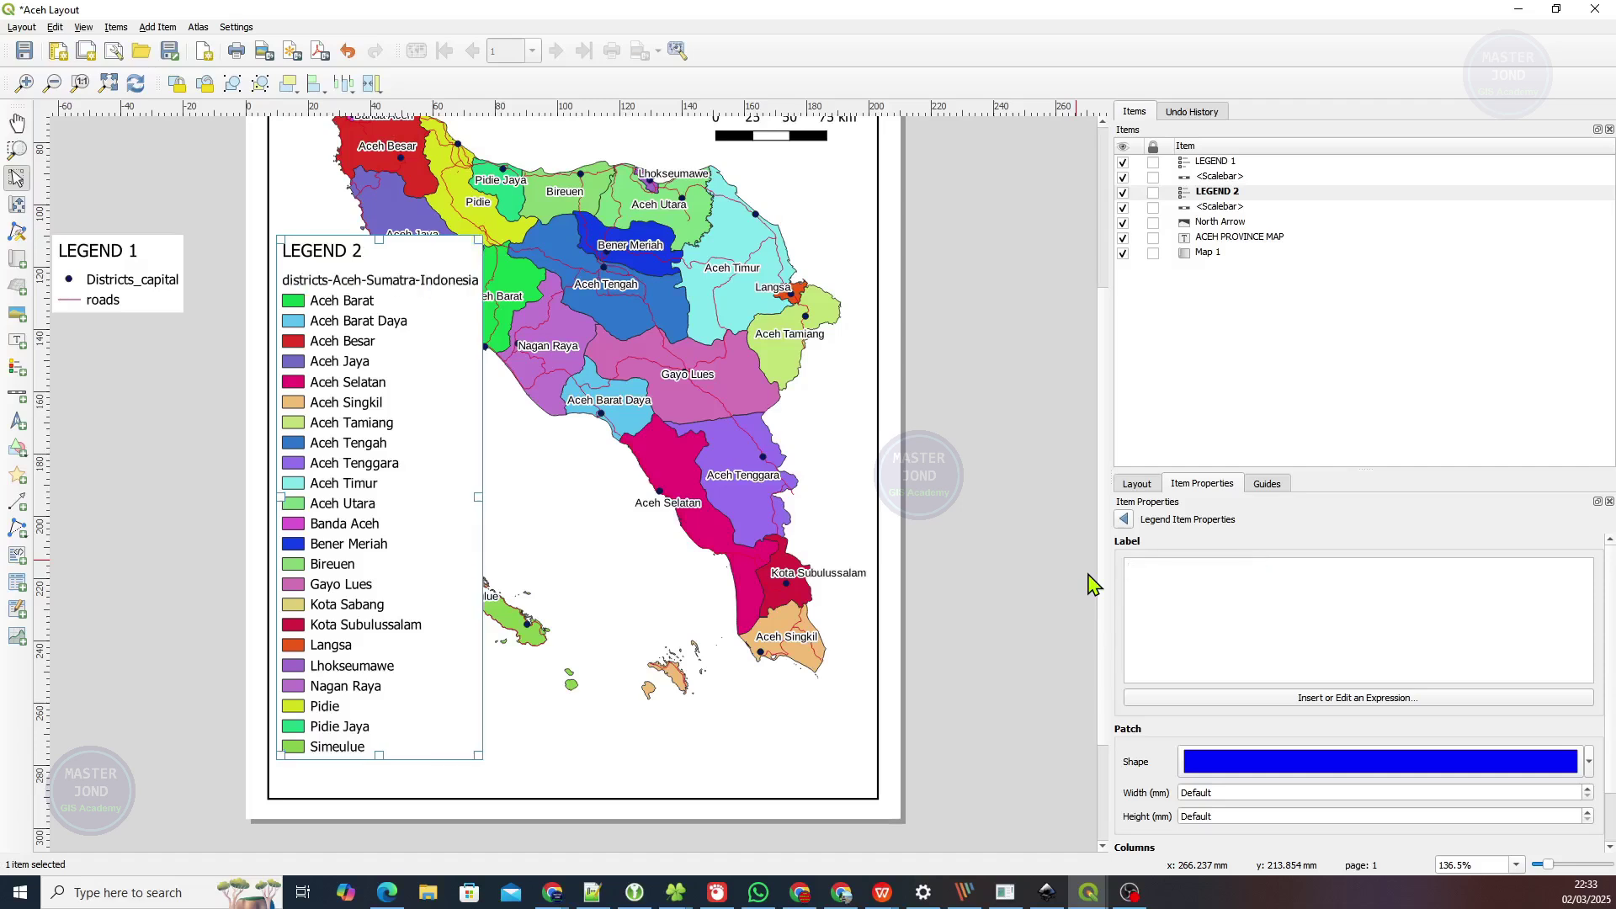
text(Districs in Aceh Pro)
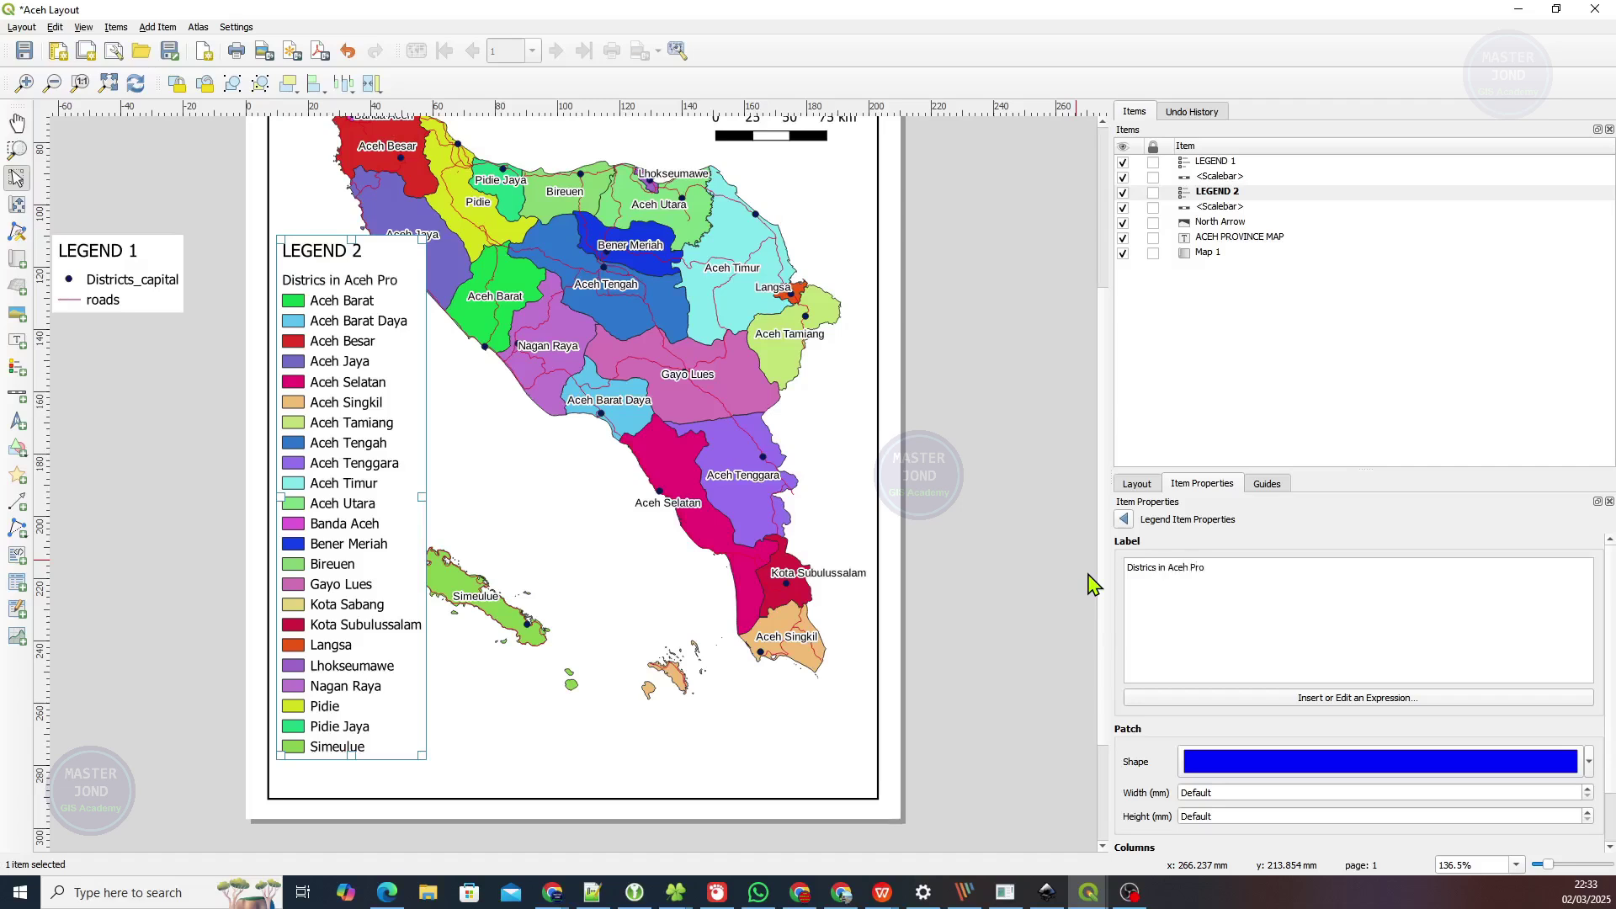
text(nce)
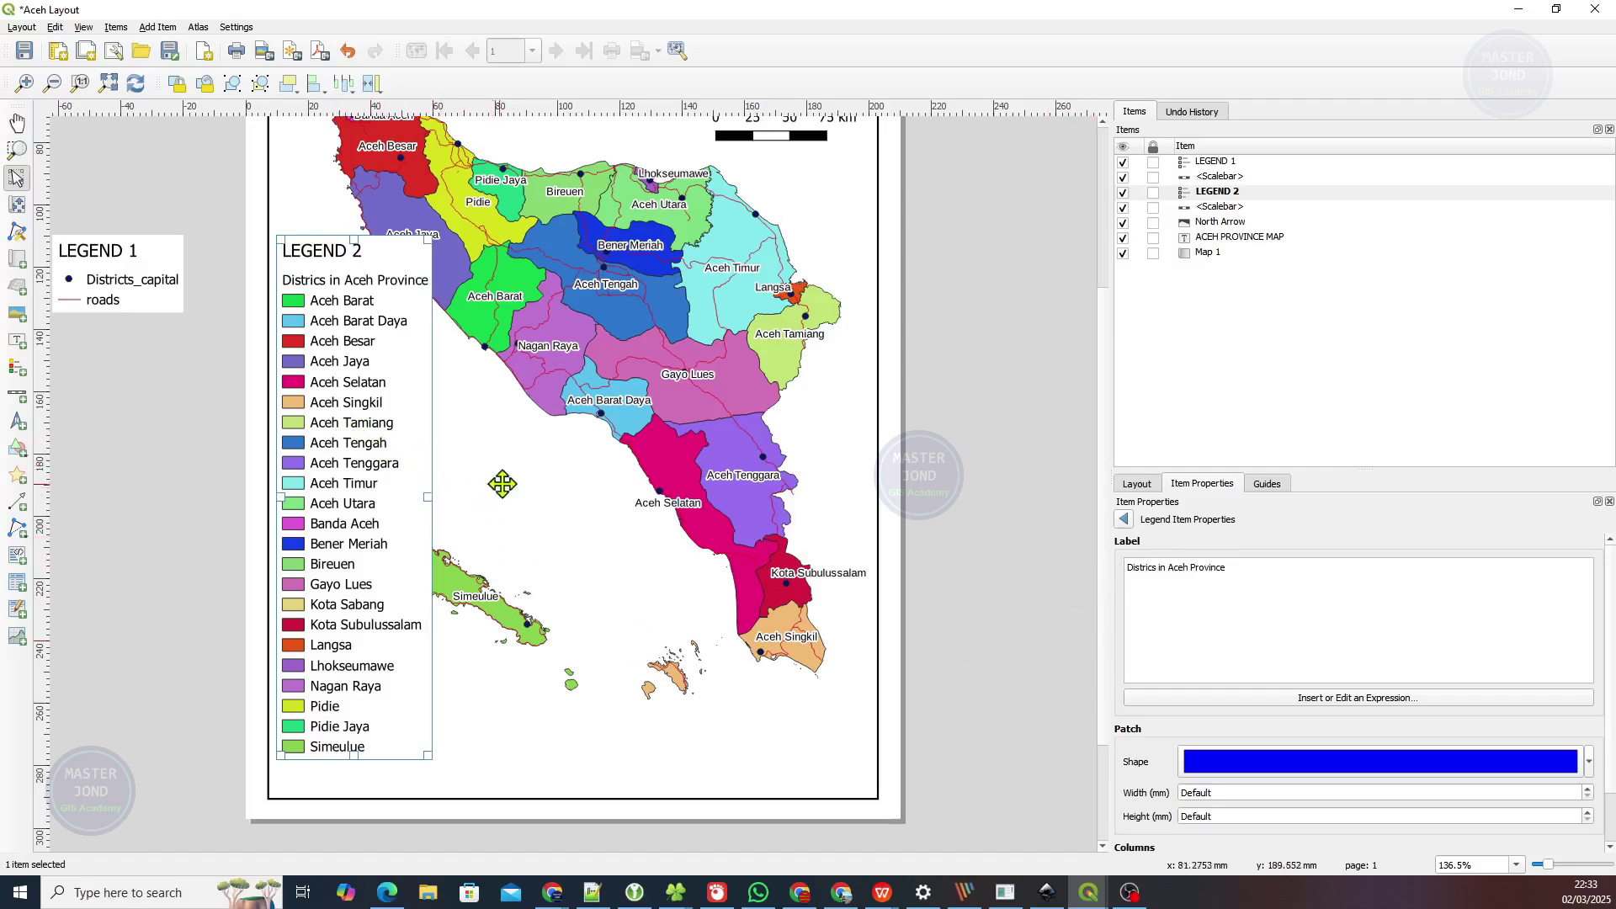
Shift LEGEND 2 slightly down within the frame and move LEGEND 1 onto the page, into the empty area above Simeulue.
drag(361, 440, 360, 466)
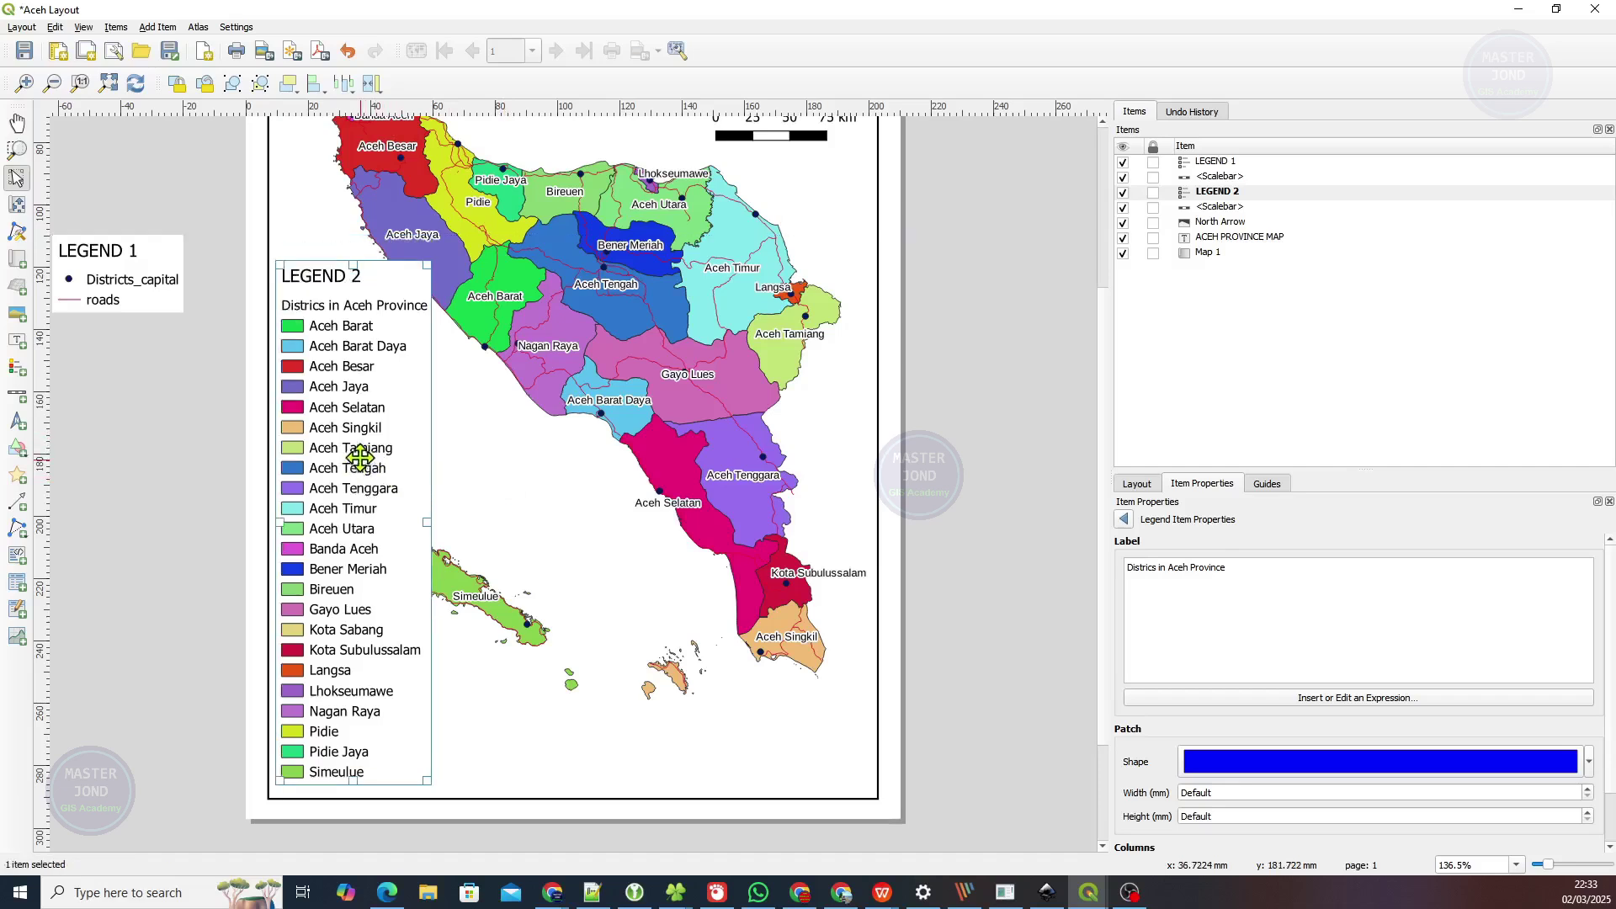
click(253, 434)
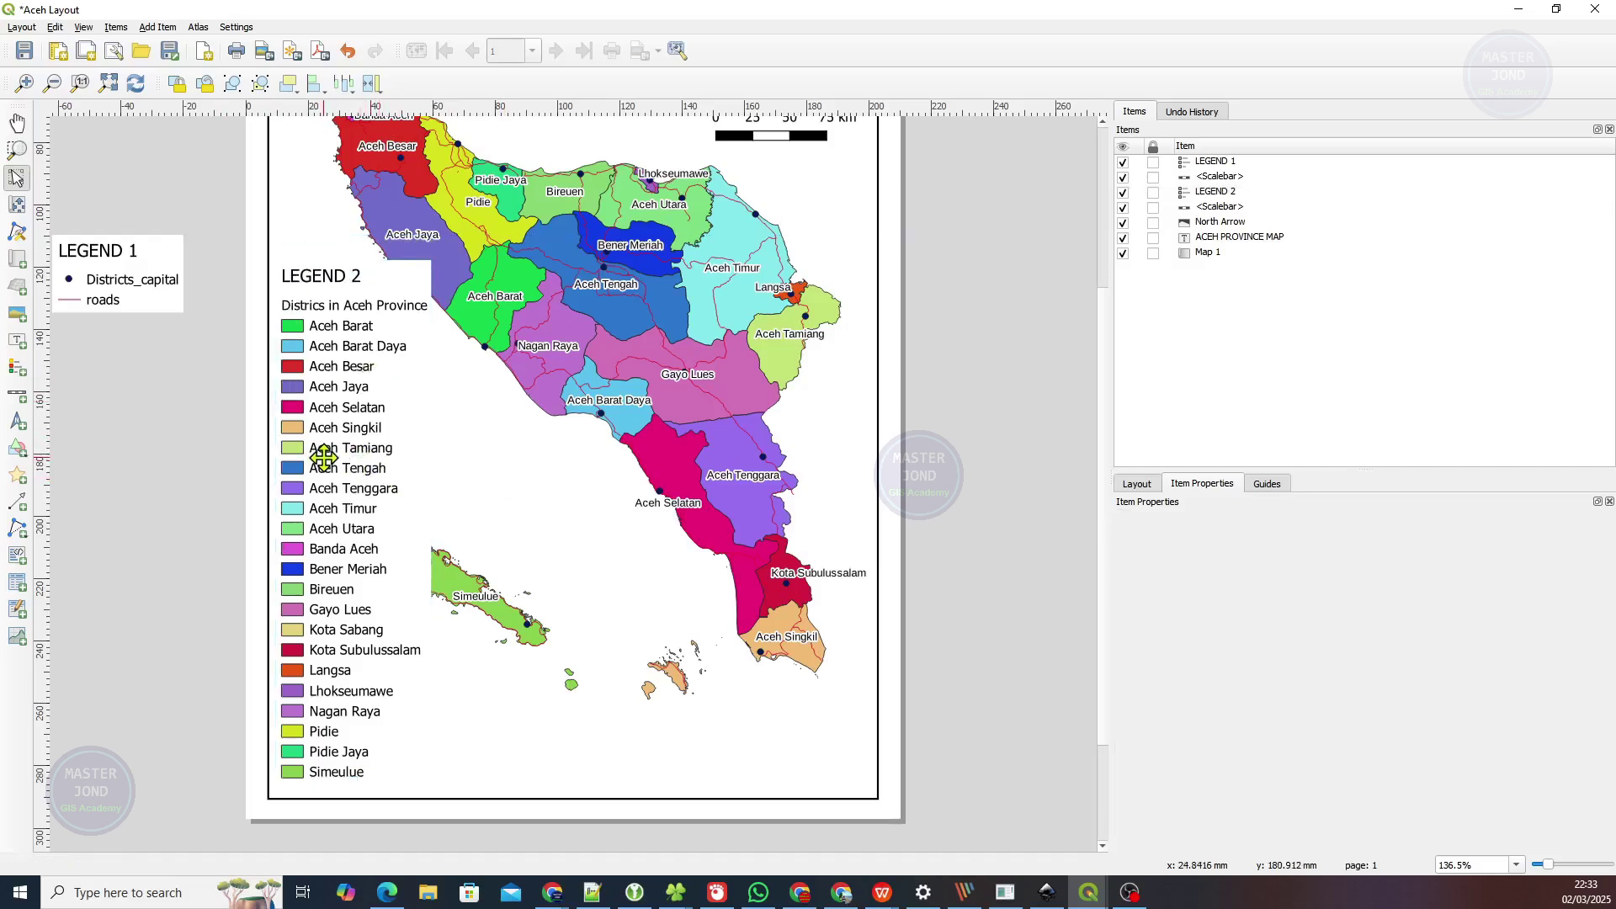
click(324, 459)
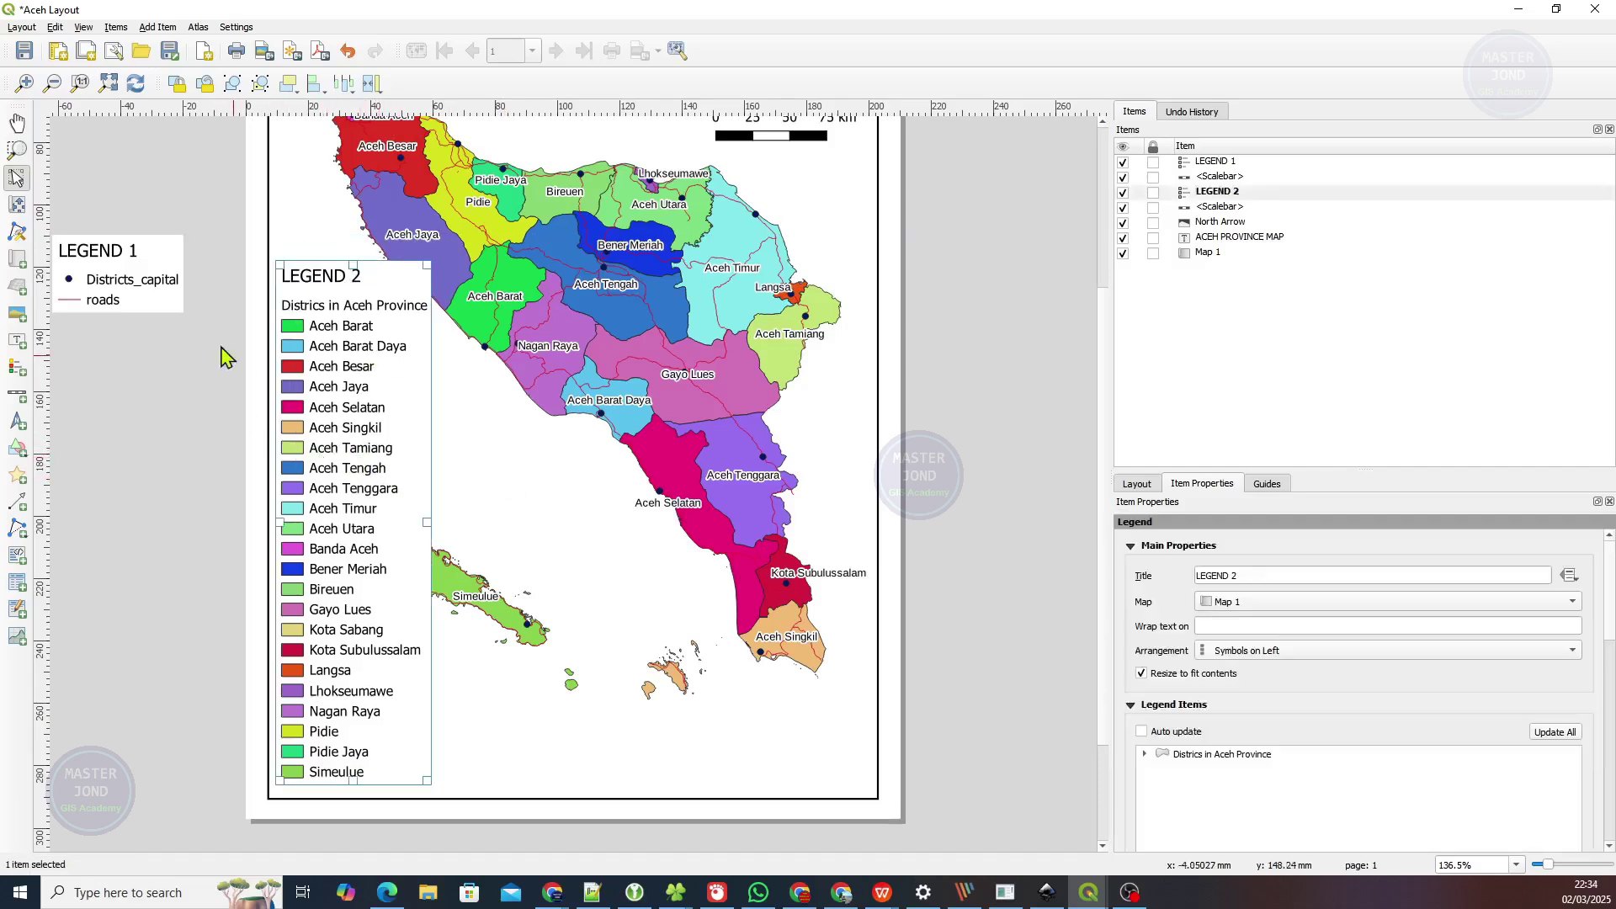
click(118, 288)
drag(118, 289, 505, 489)
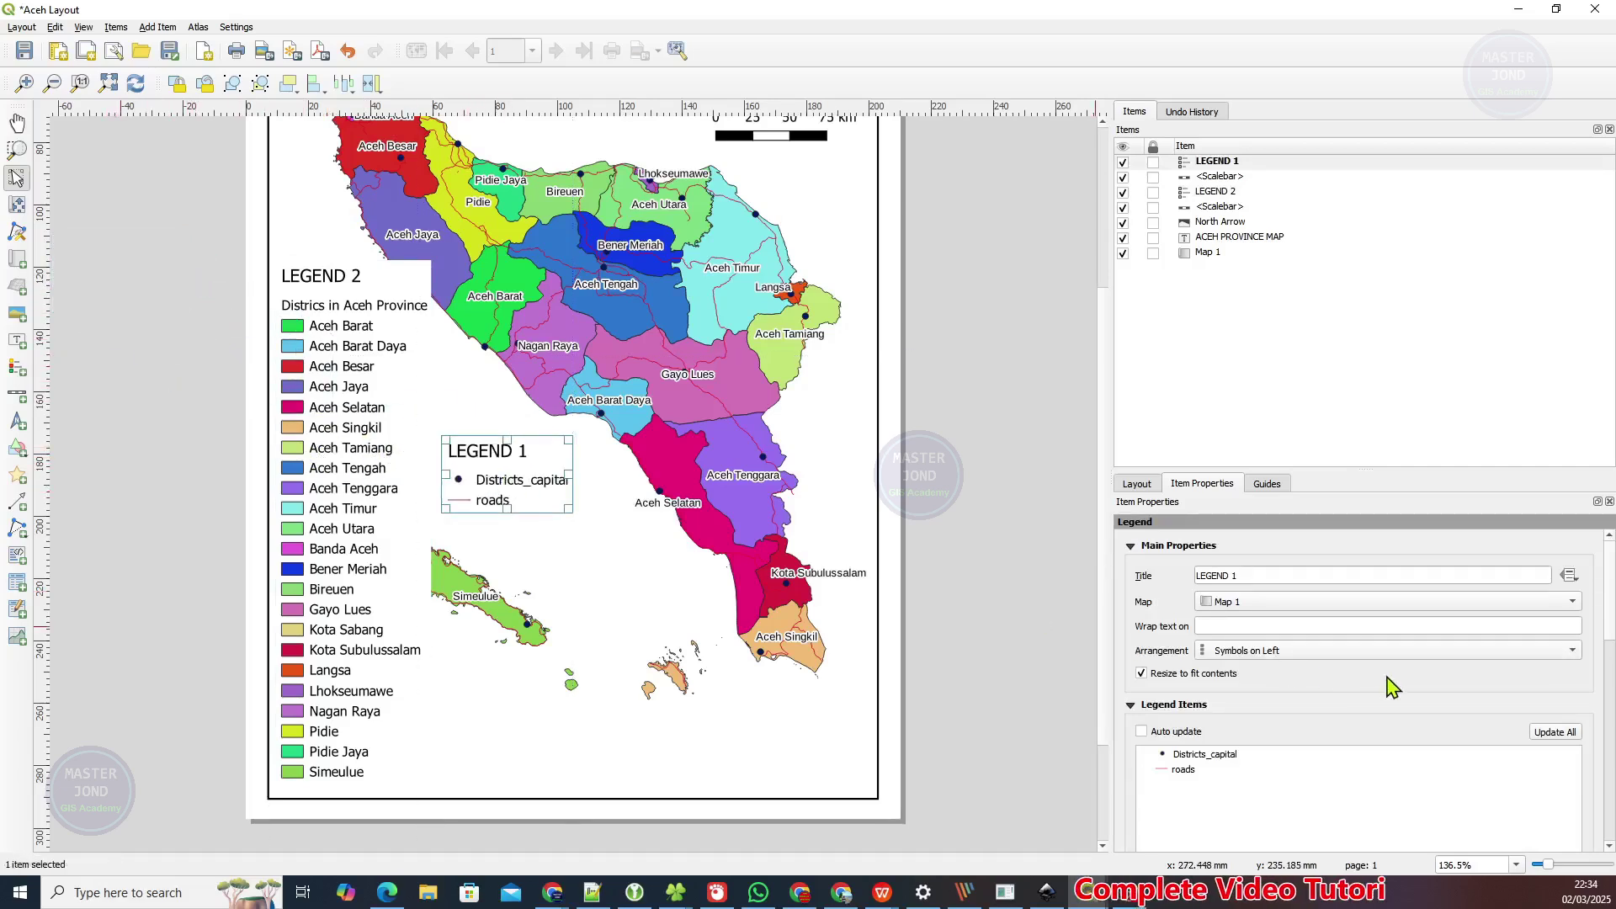
Relabel the Districts_capital and roads entries in LEGEND 1 as "Districts Capital" and "Roads".
double_click(1236, 756)
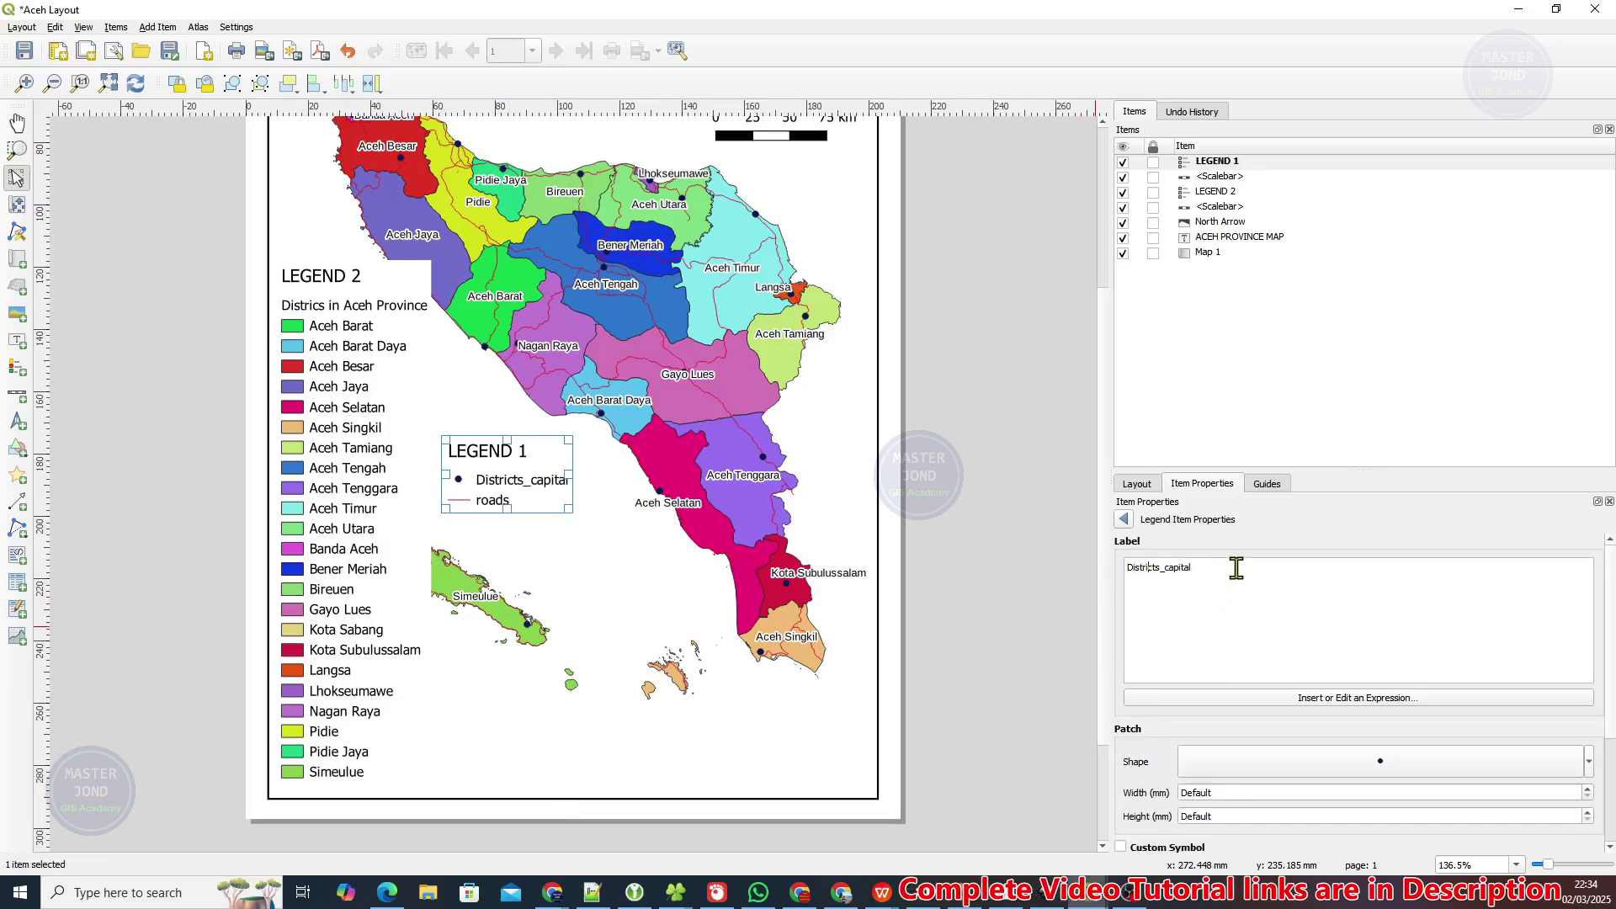
key(BackSpace)
key(Delete)
text(C)
click(1123, 520)
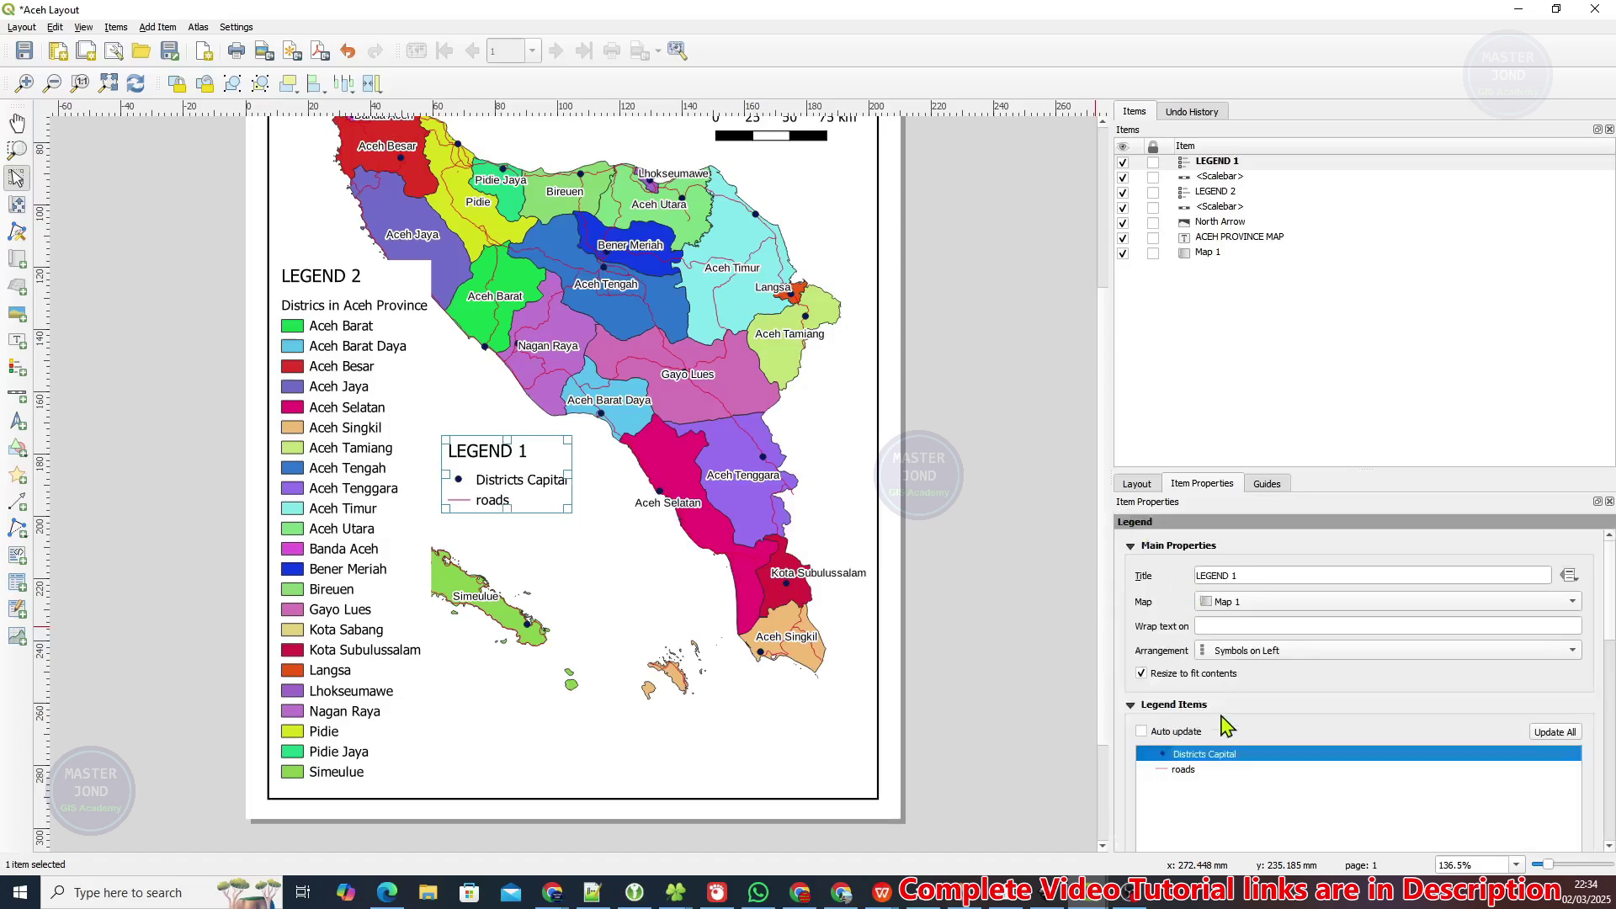
double_click(1196, 769)
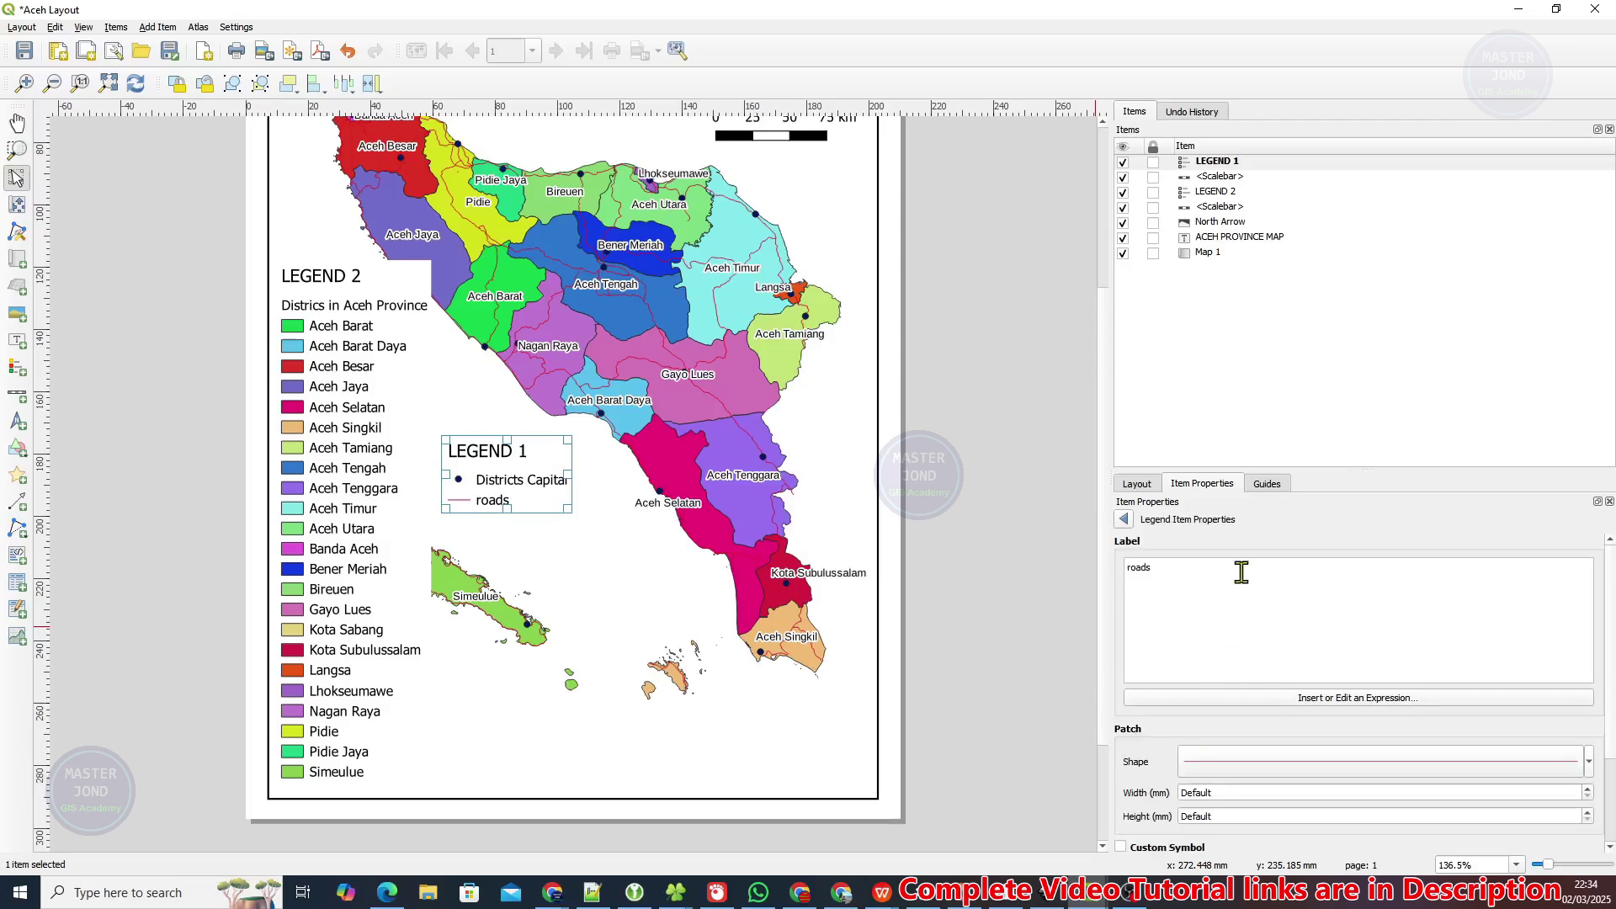
text(R)
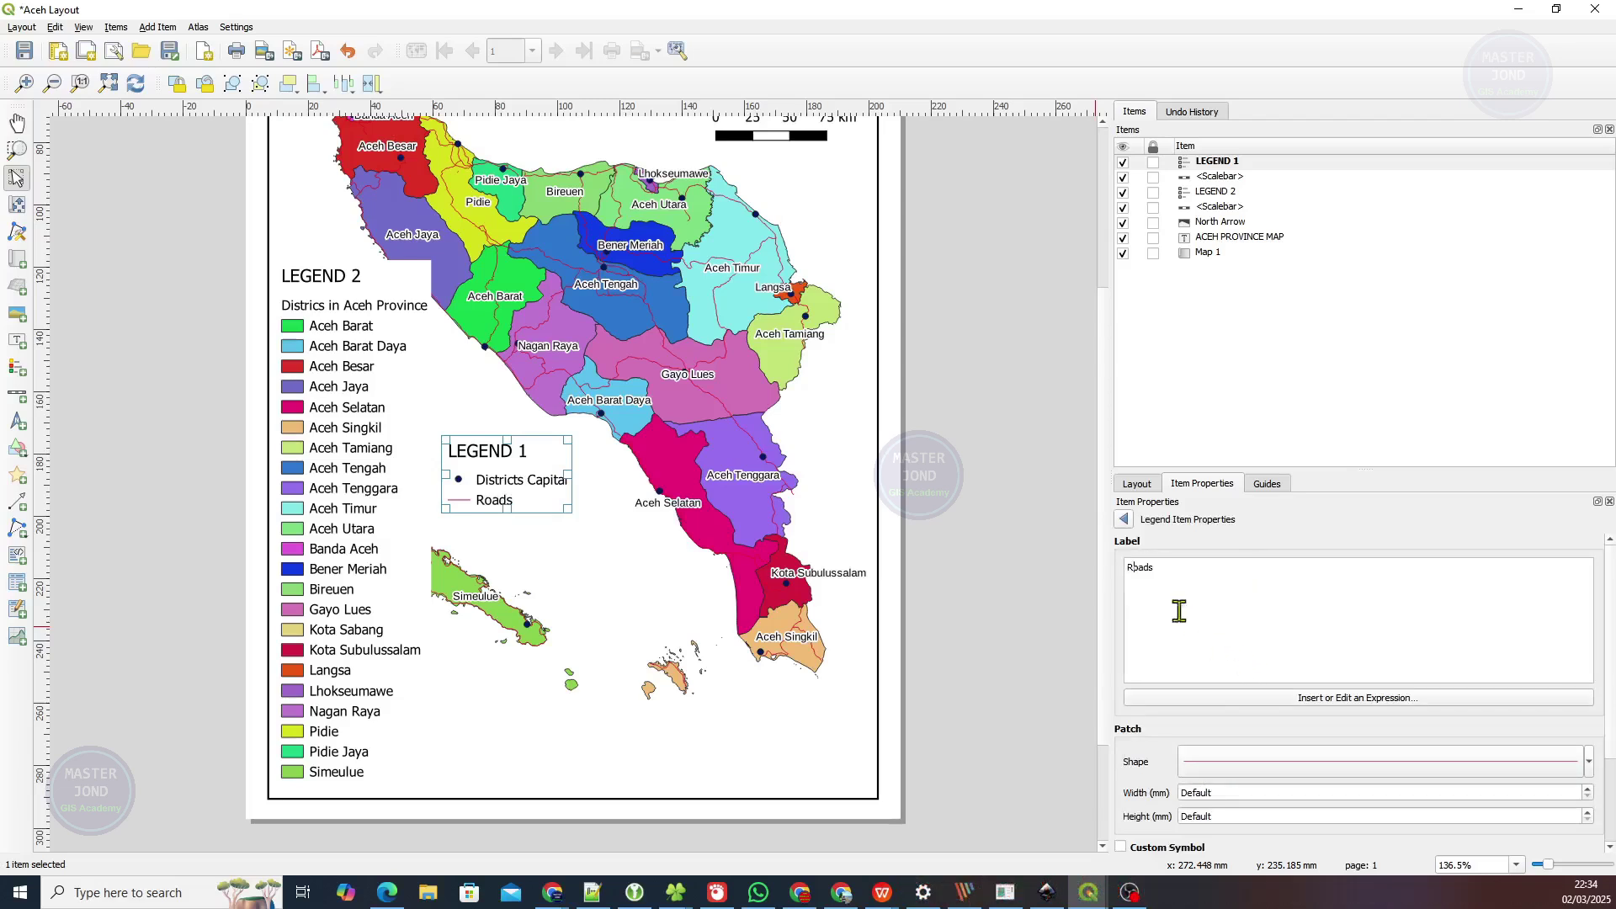
Leave the Roads label editing and turn on a frame around LEGEND 1.
click(1126, 519)
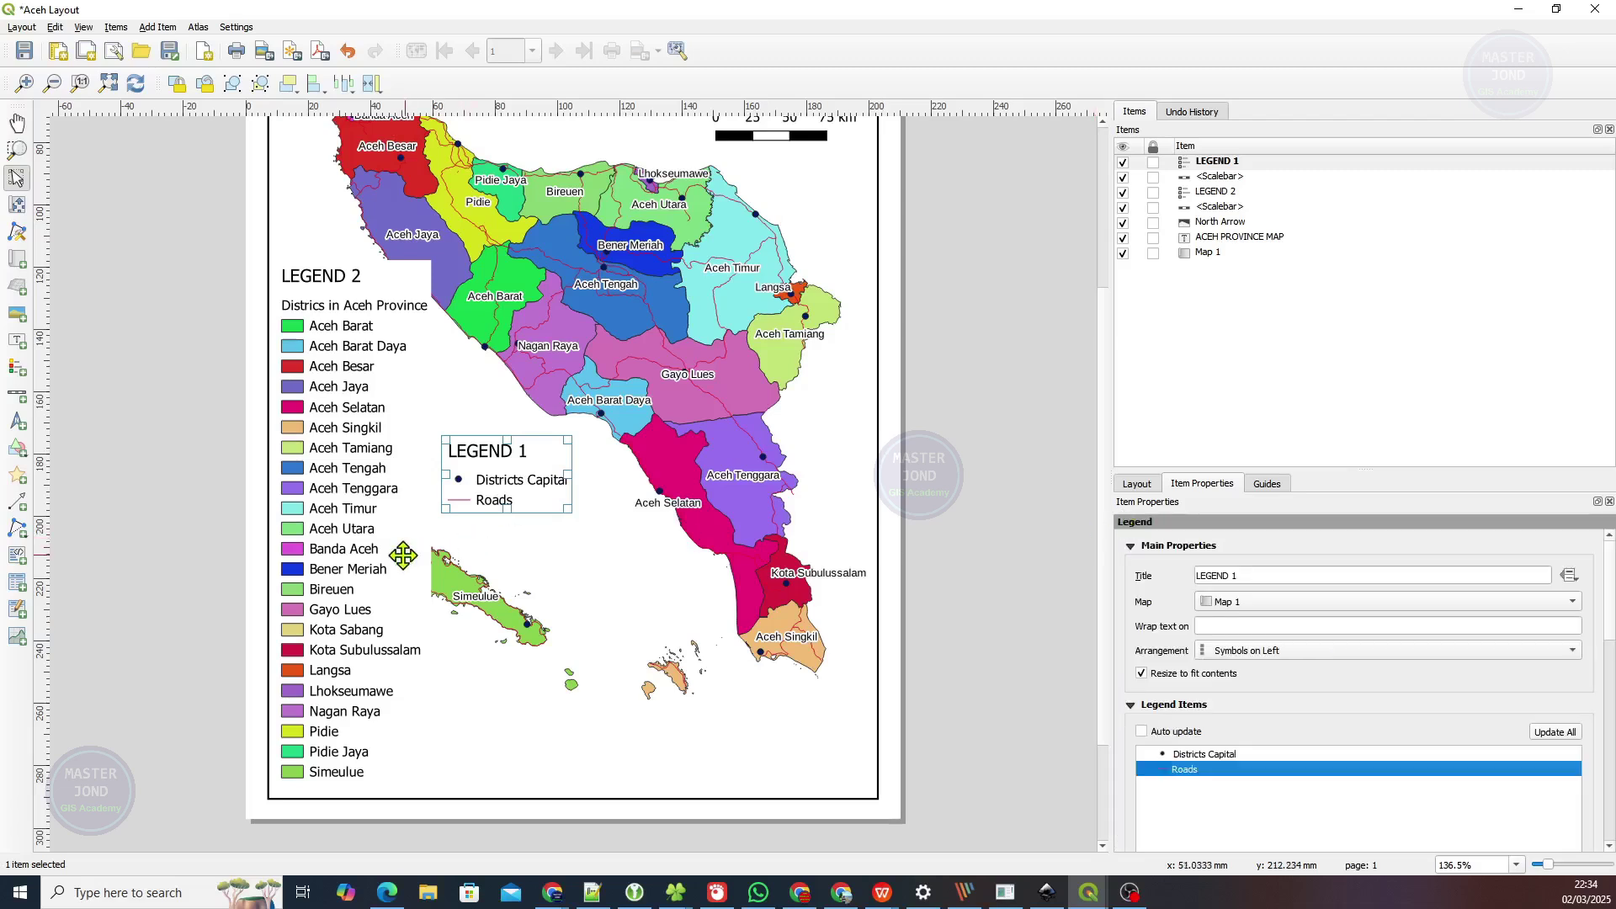
click(353, 571)
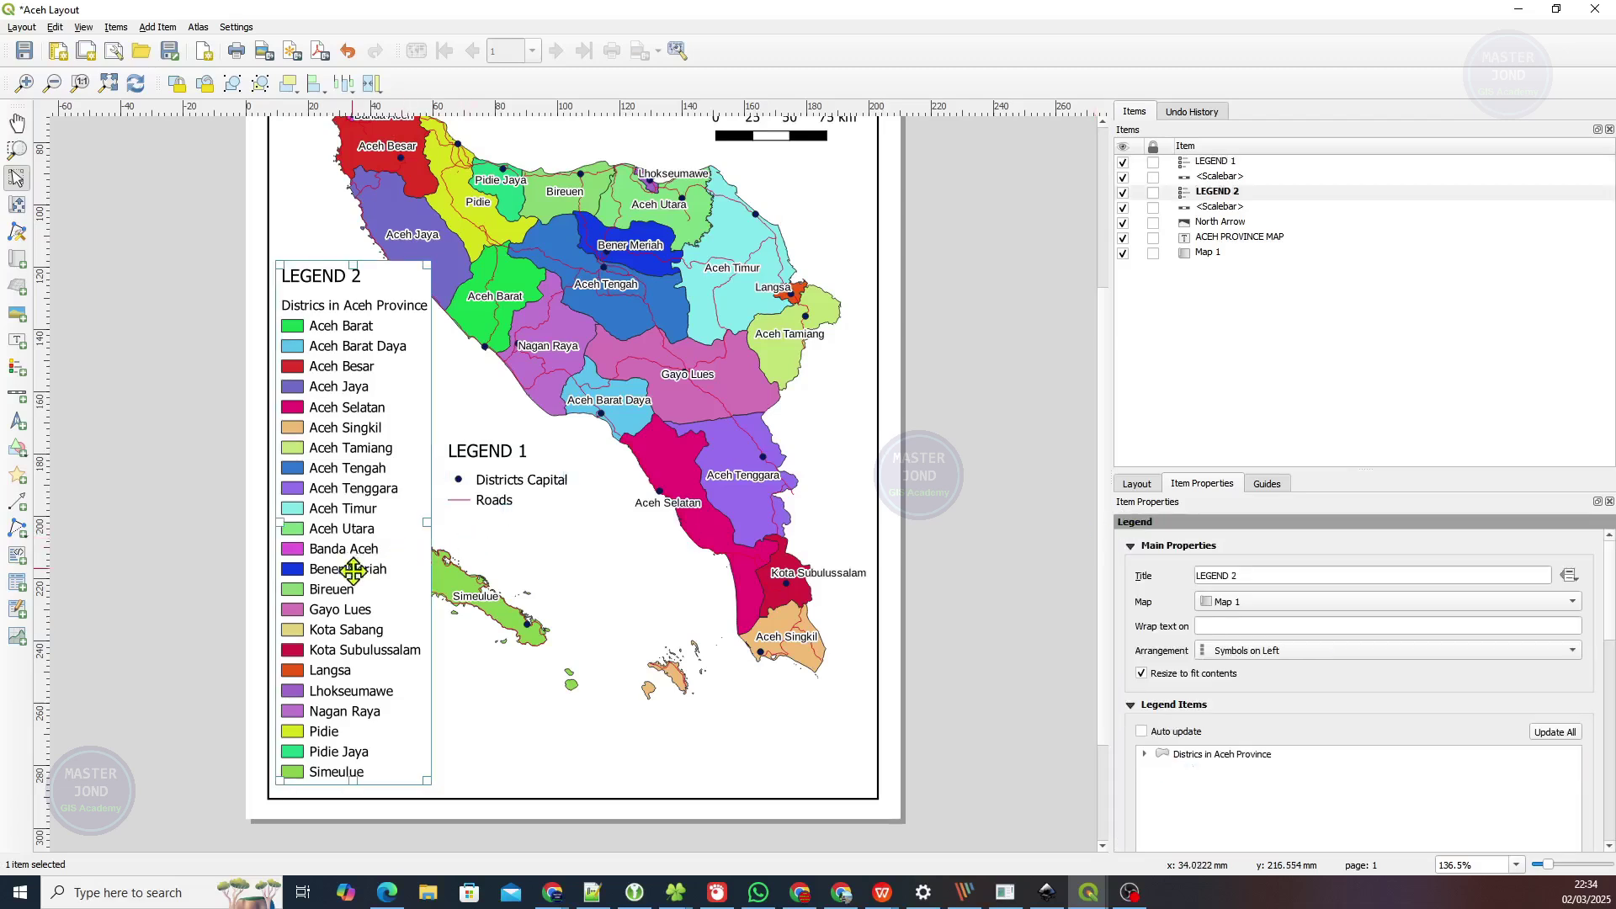
click(486, 473)
scroll(1147, 683, down, 5)
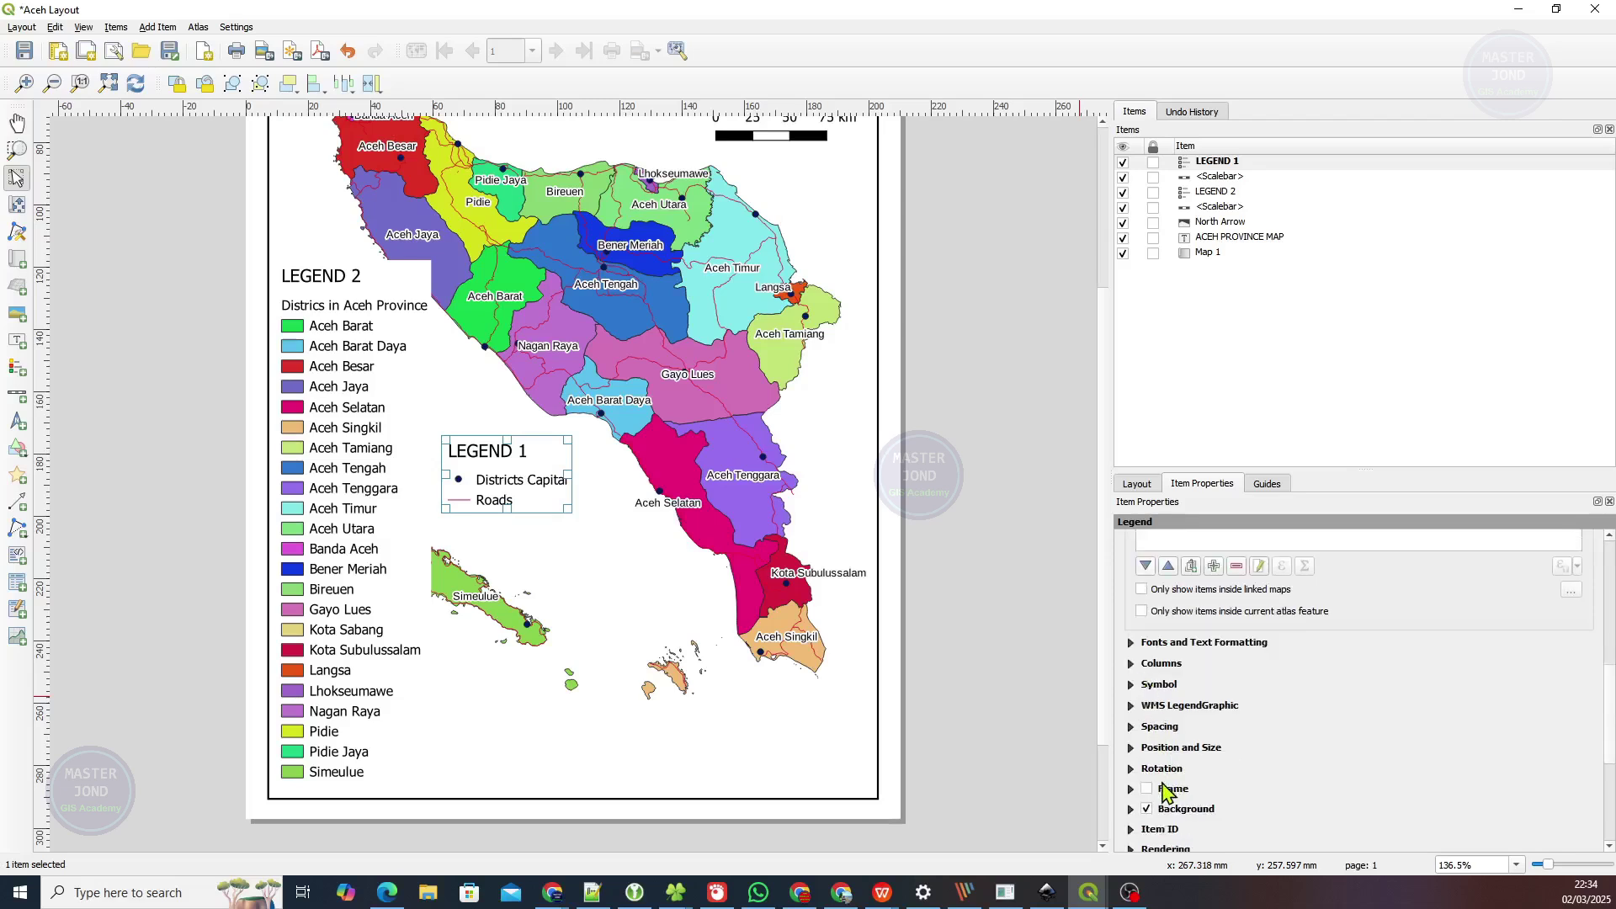
click(1168, 796)
click(934, 653)
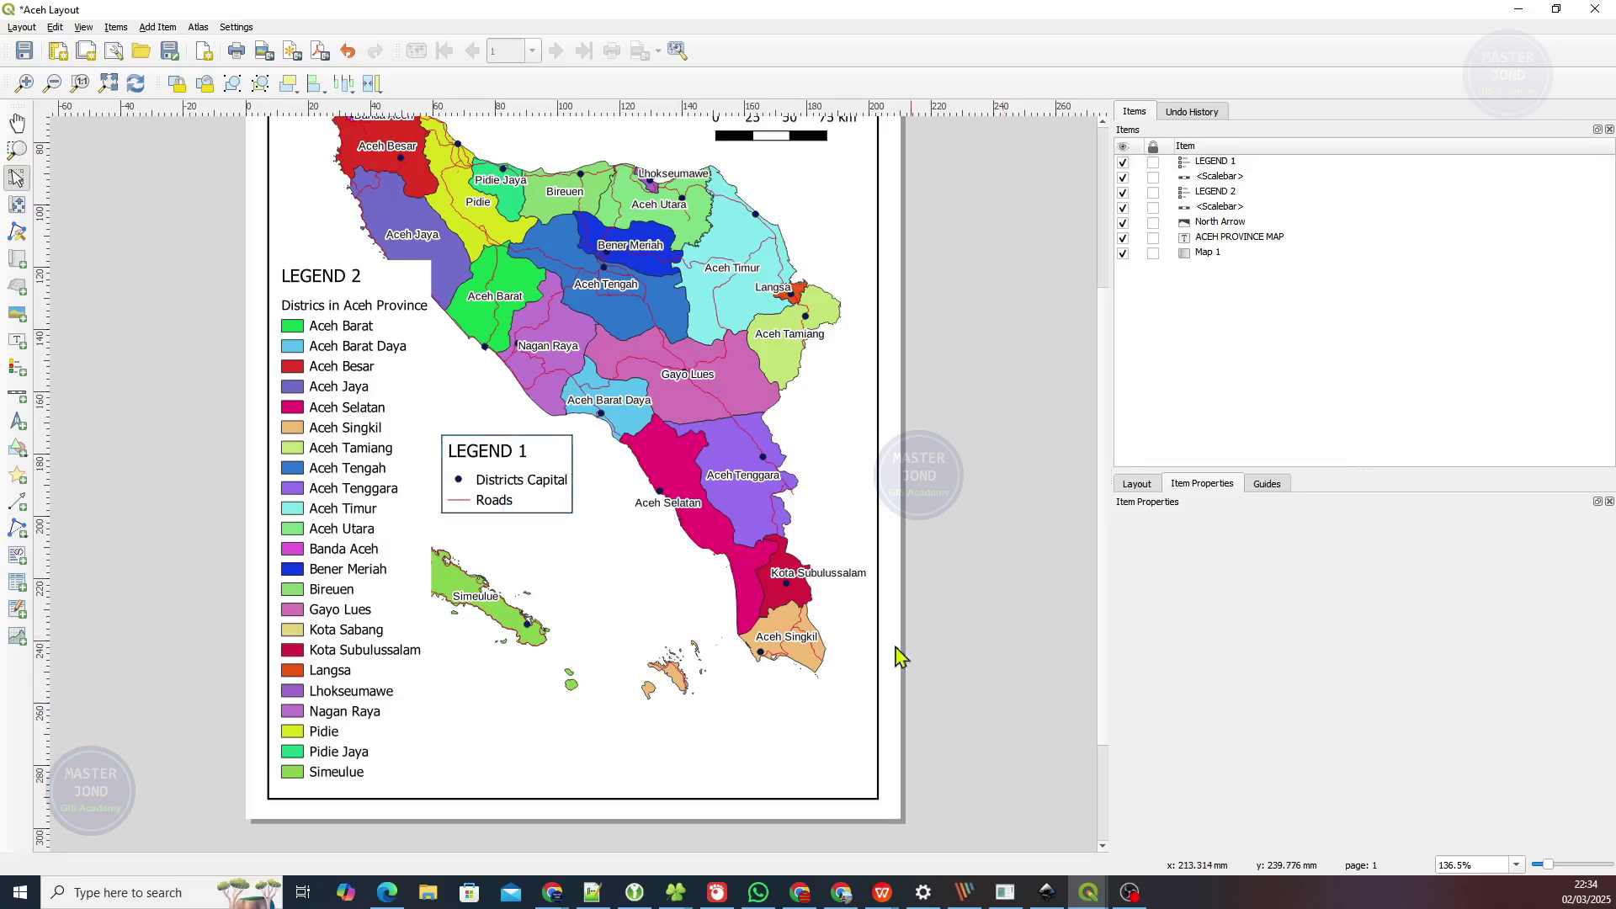
Move LEGEND 1 down to the bottom of the map frame, just beside the lower end of LEGEND 2.
click(360, 480)
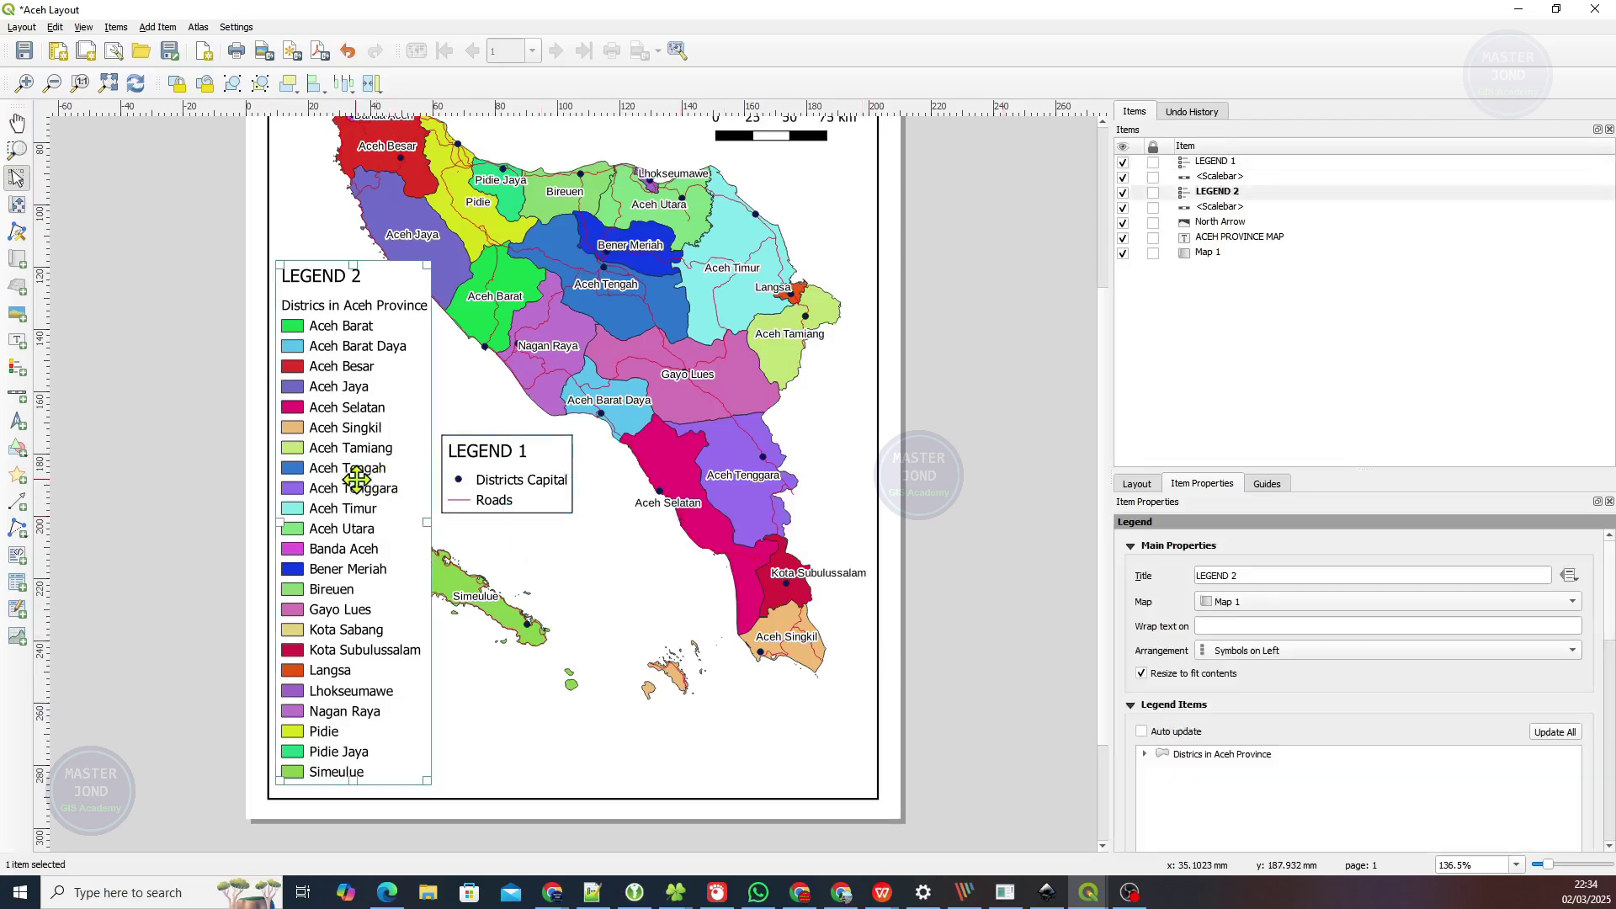
click(484, 492)
mouse_move(488, 488)
mouse_down()
mouse_move(502, 759)
mouse_move(505, 589)
mouse_move(505, 655)
mouse_move(639, 459)
mouse_move(492, 750)
mouse_up()
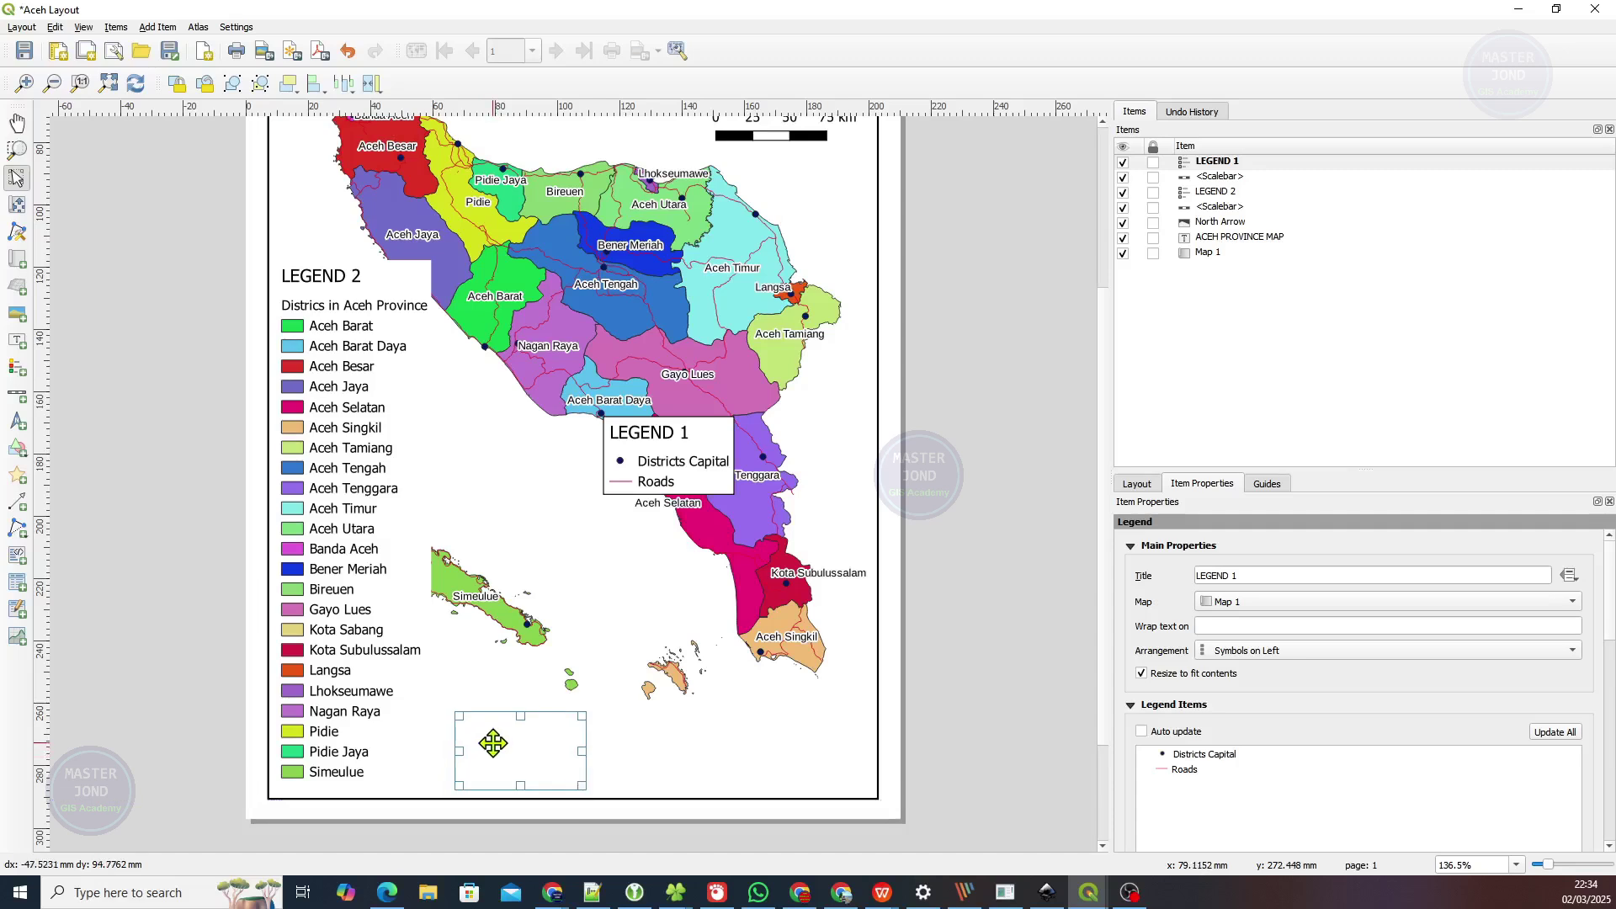
Set the item label font size of LEGEND 2 to 8 points.
click(362, 629)
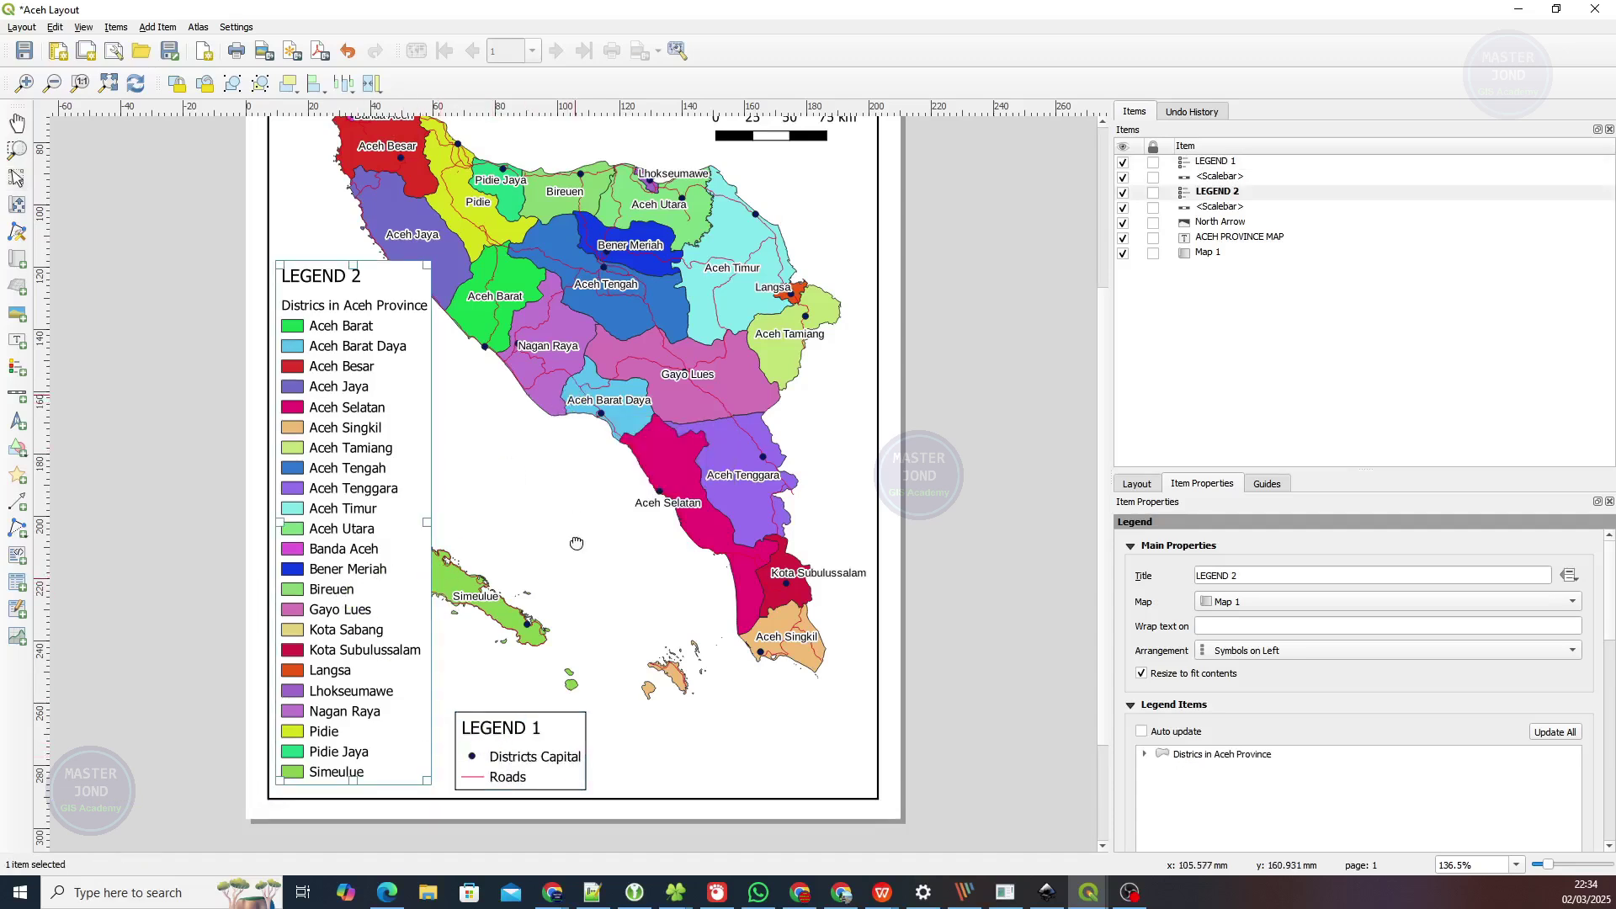
scroll(575, 659, up, 3)
scroll(580, 400, down, 3)
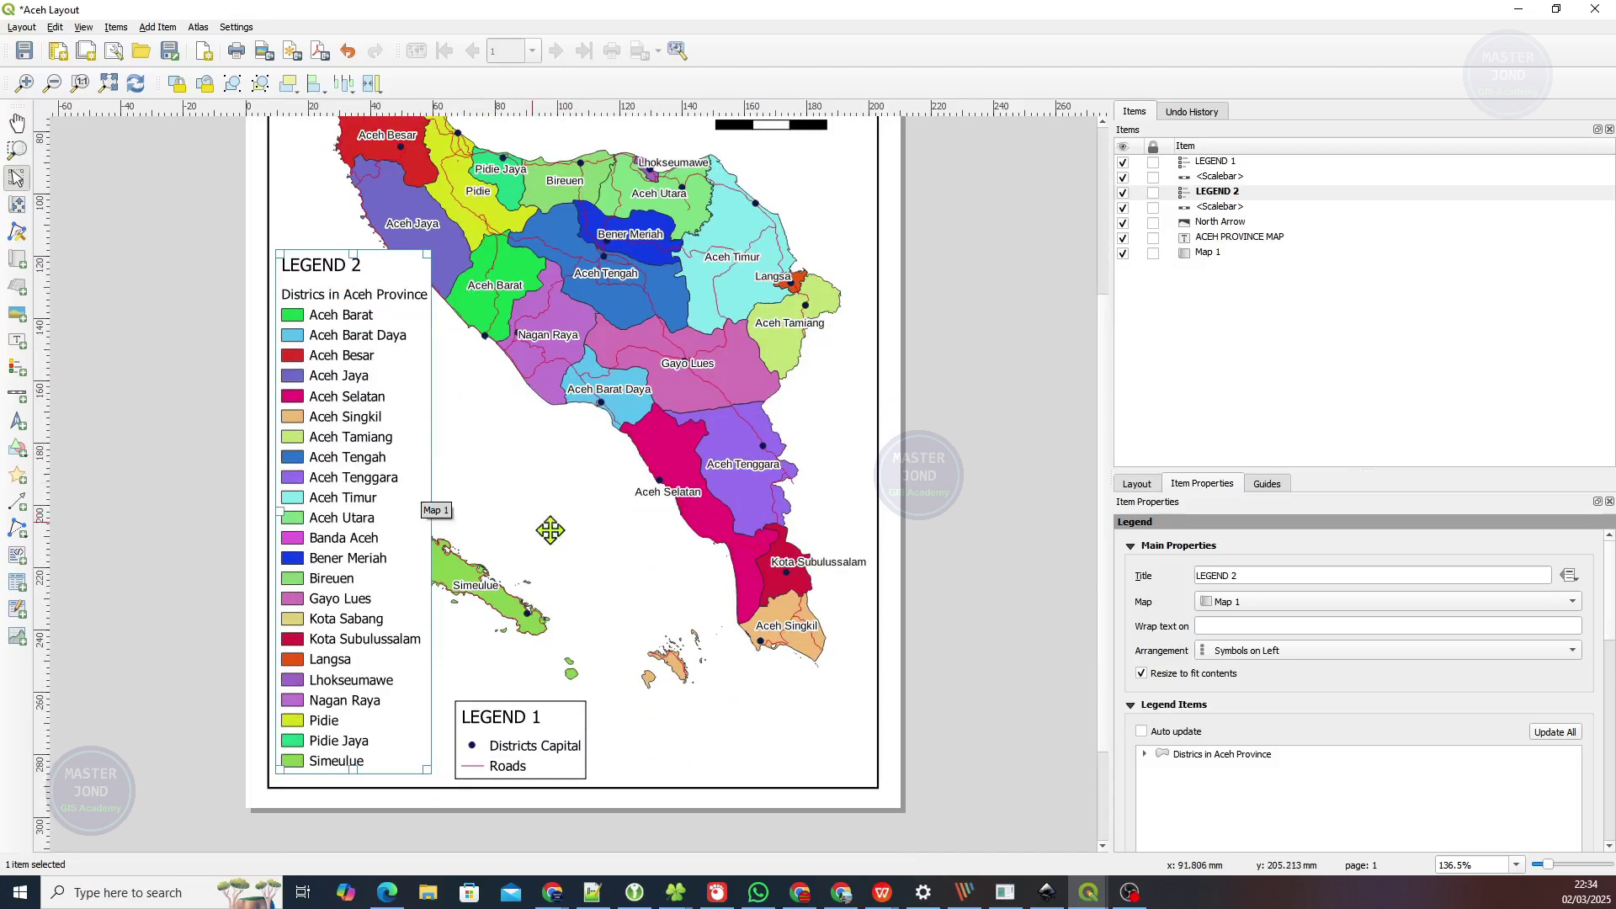
scroll(1135, 606, down, 1)
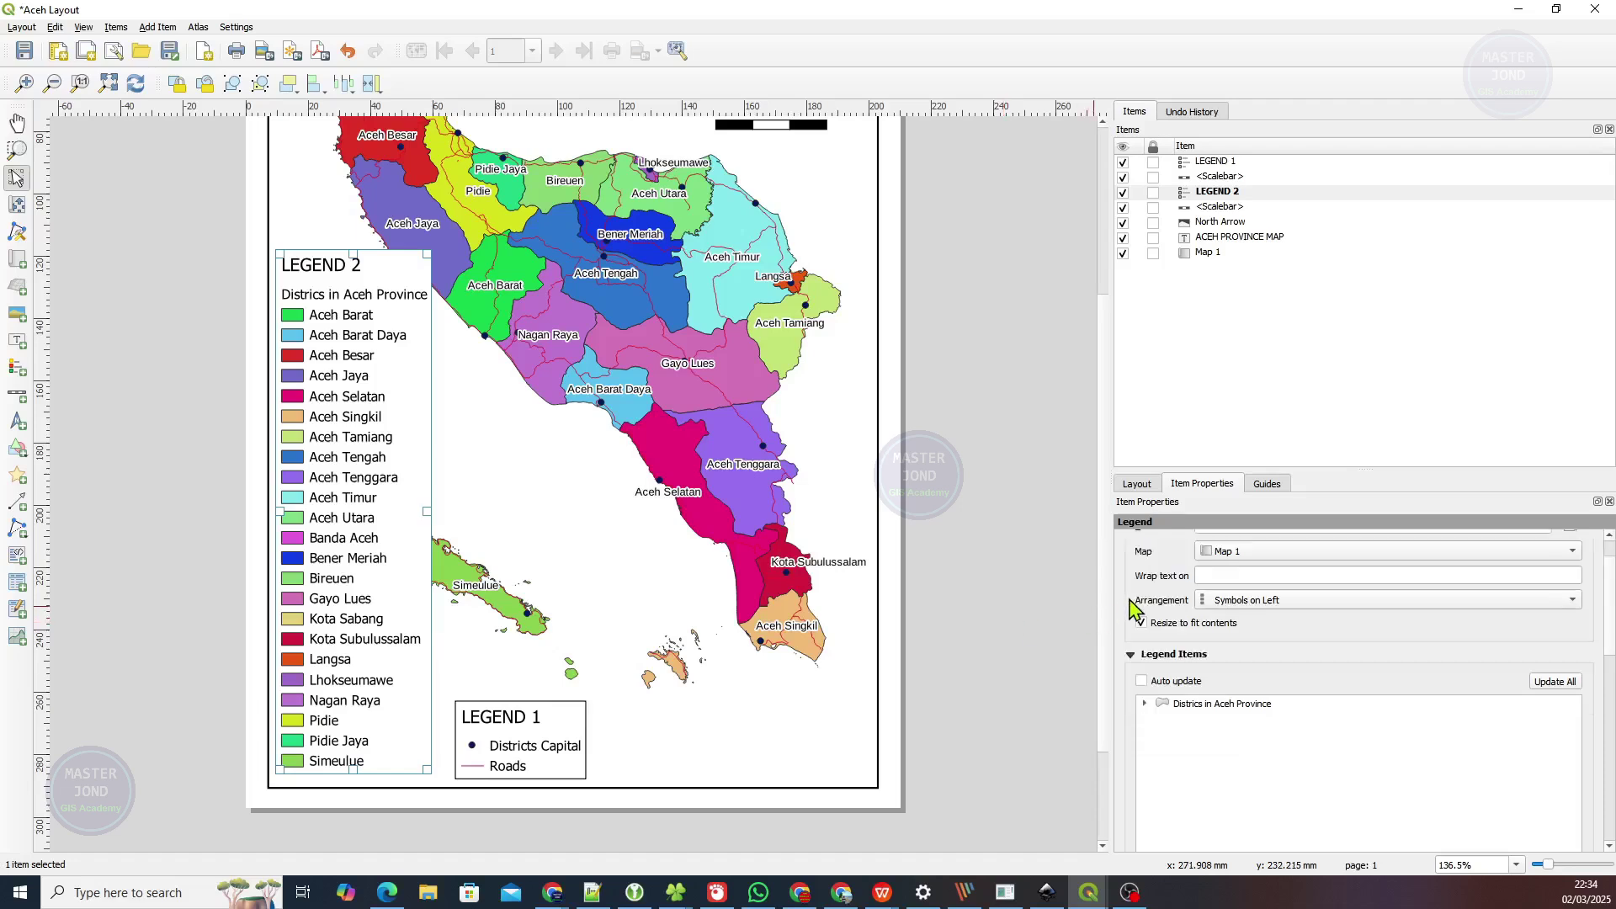
scroll(1135, 610, down, 3)
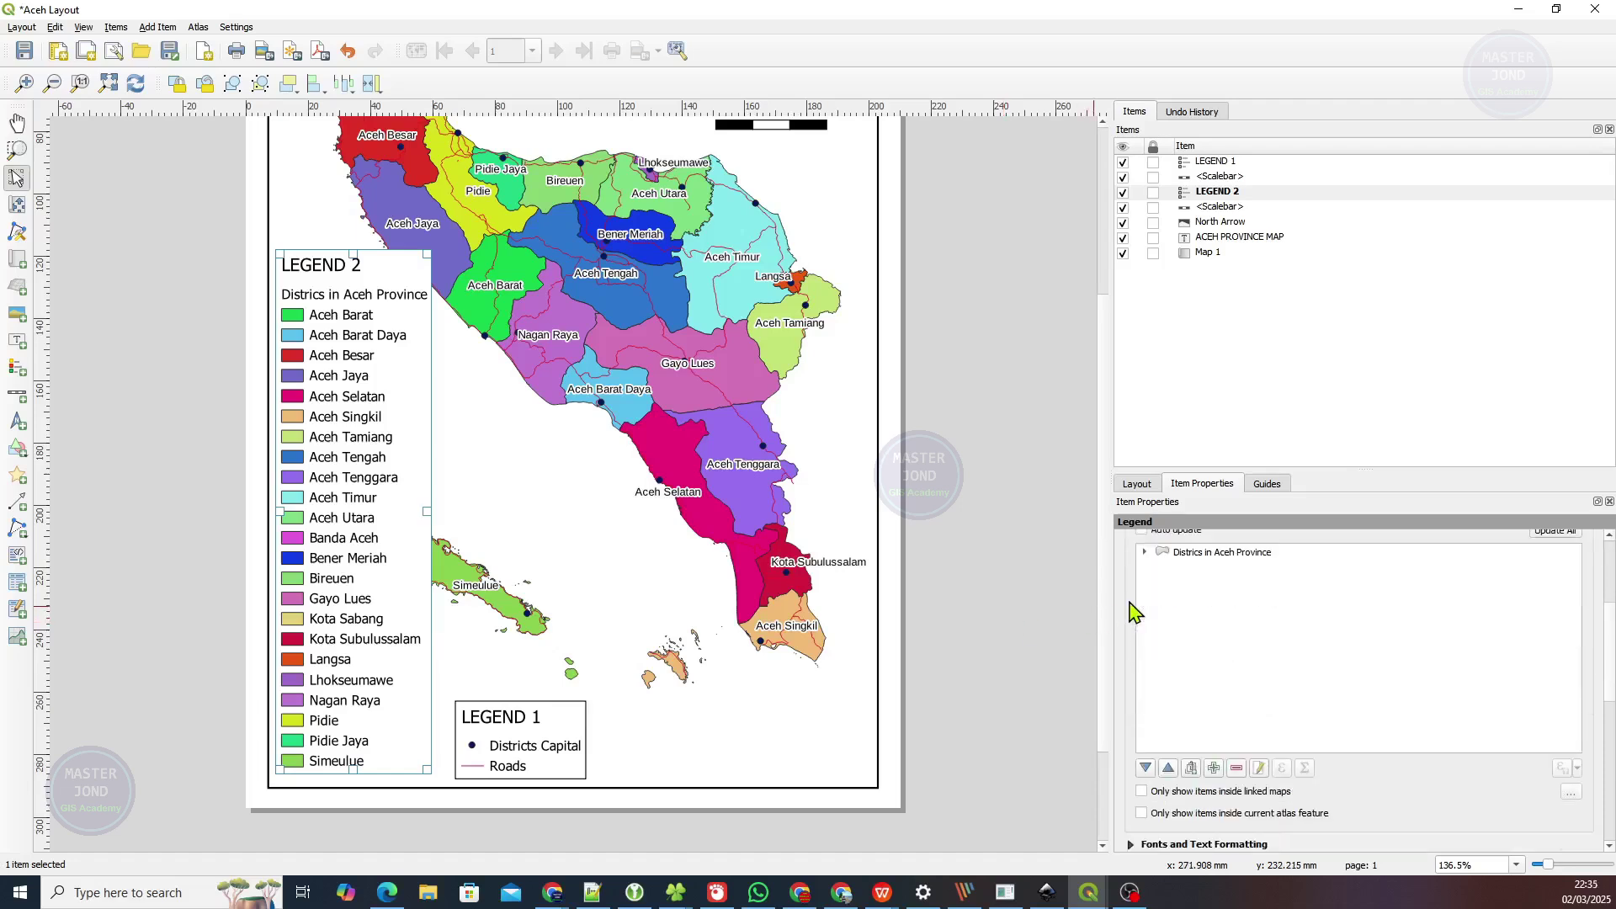
scroll(1135, 610, down, 3)
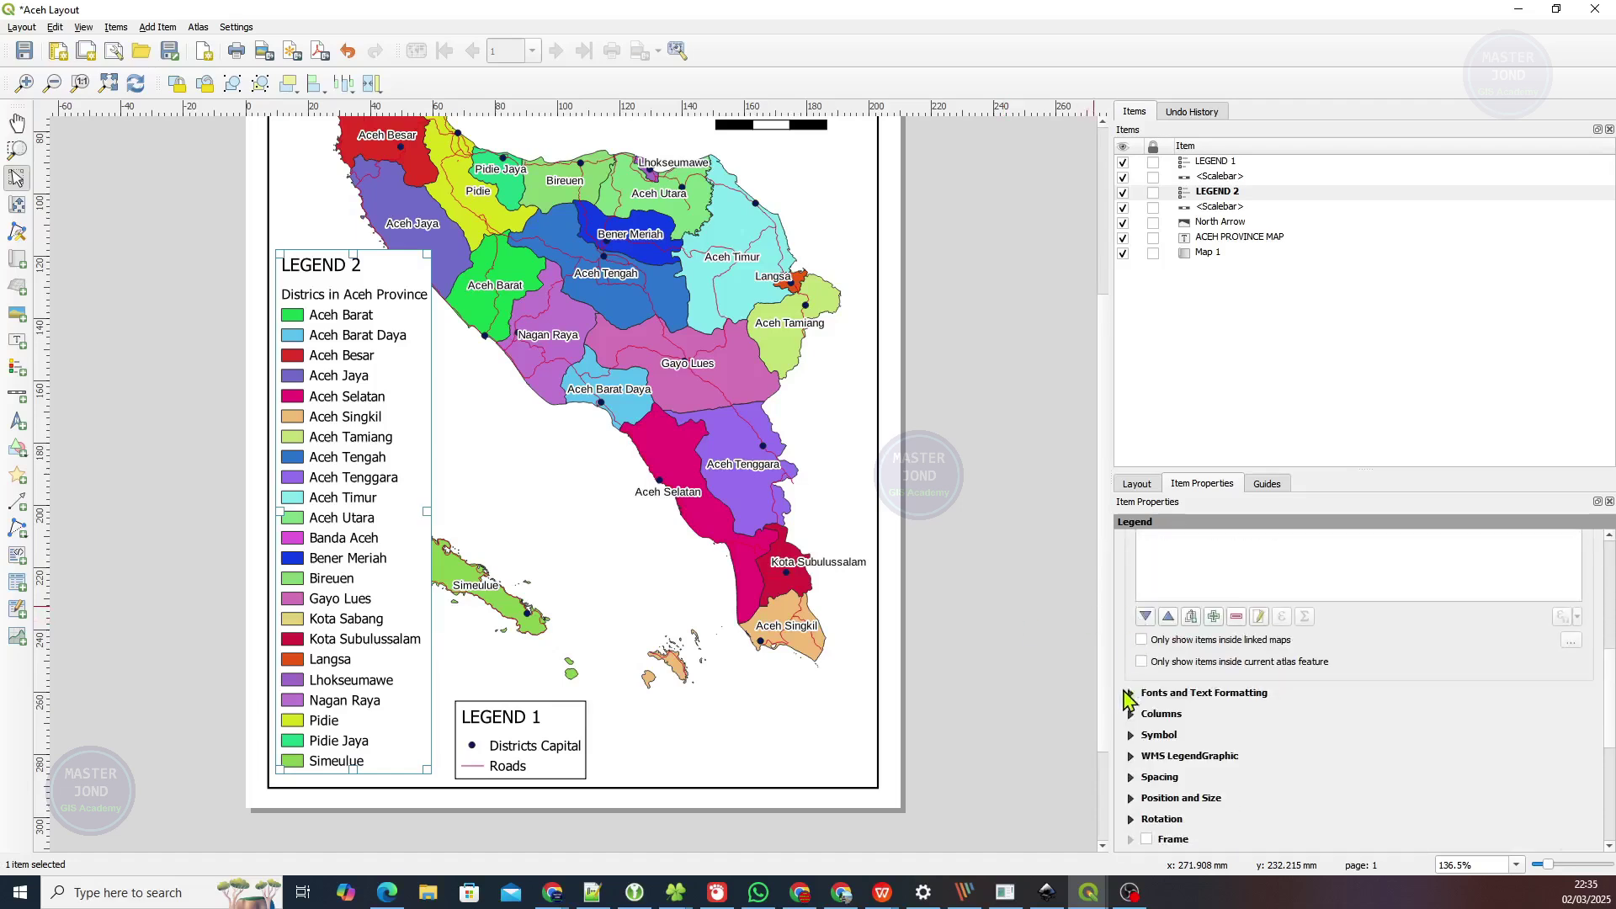
click(1130, 695)
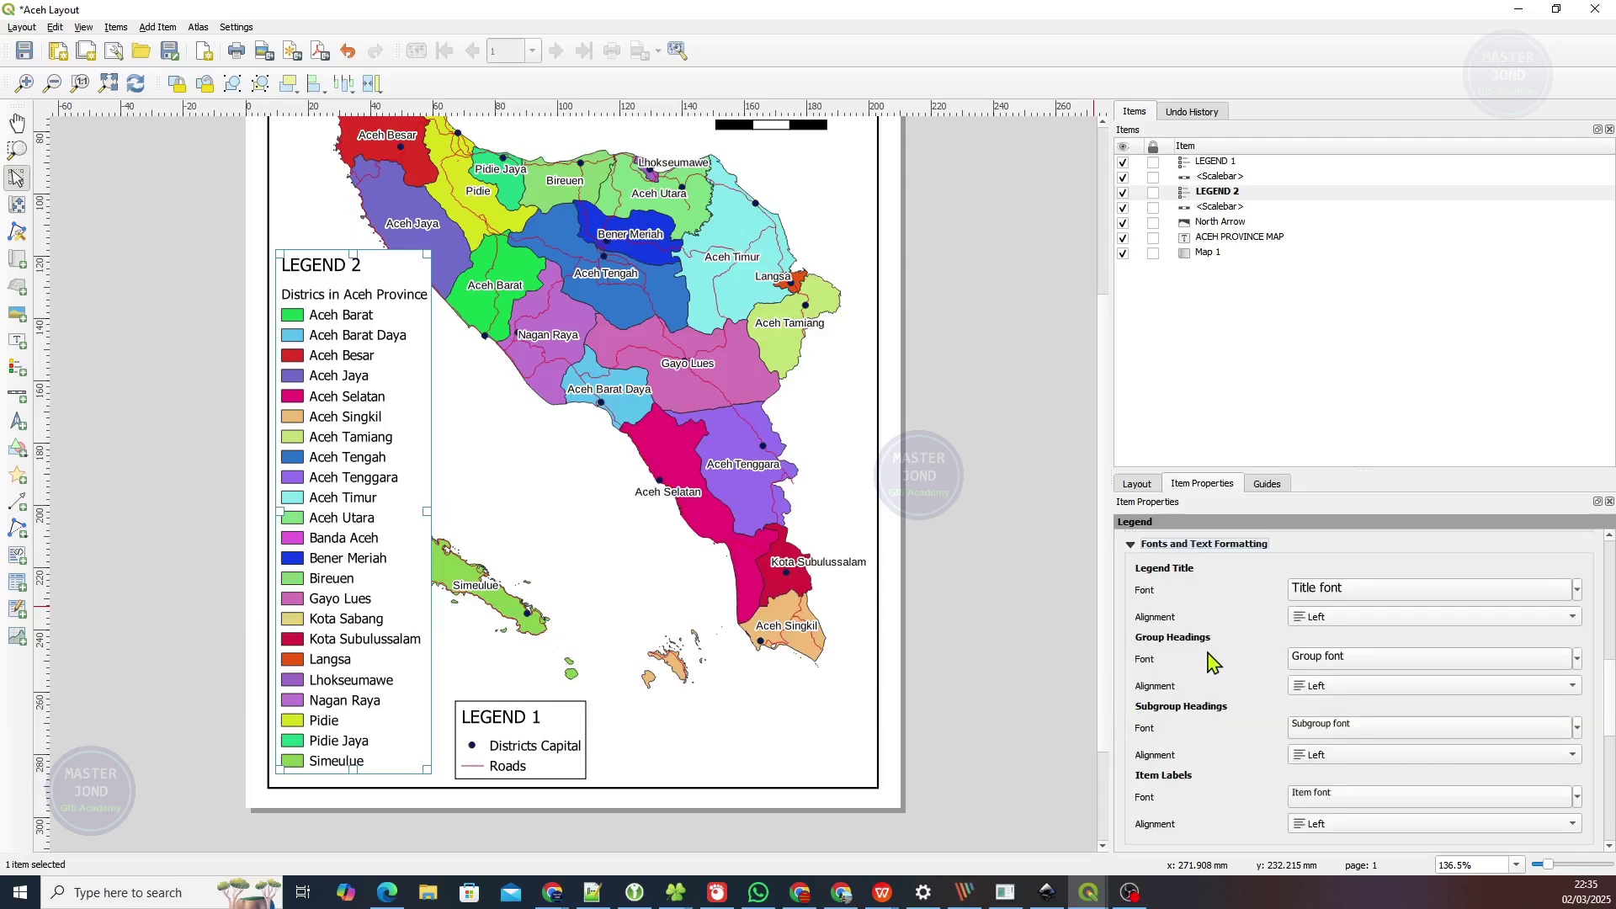
scroll(1203, 648, down, 1)
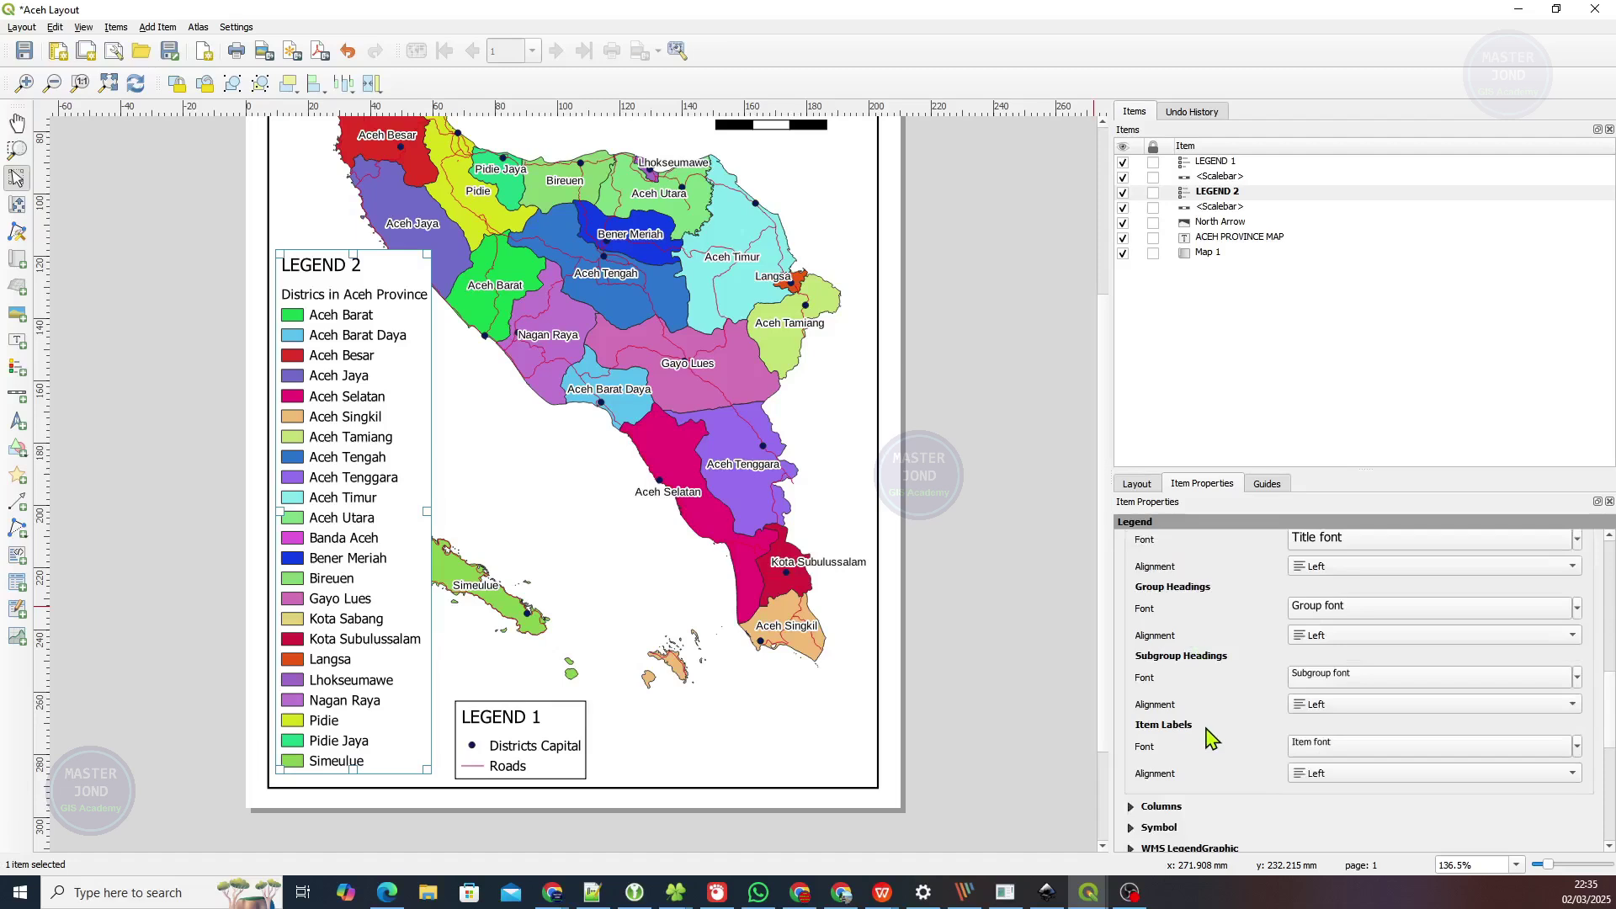
click(1323, 748)
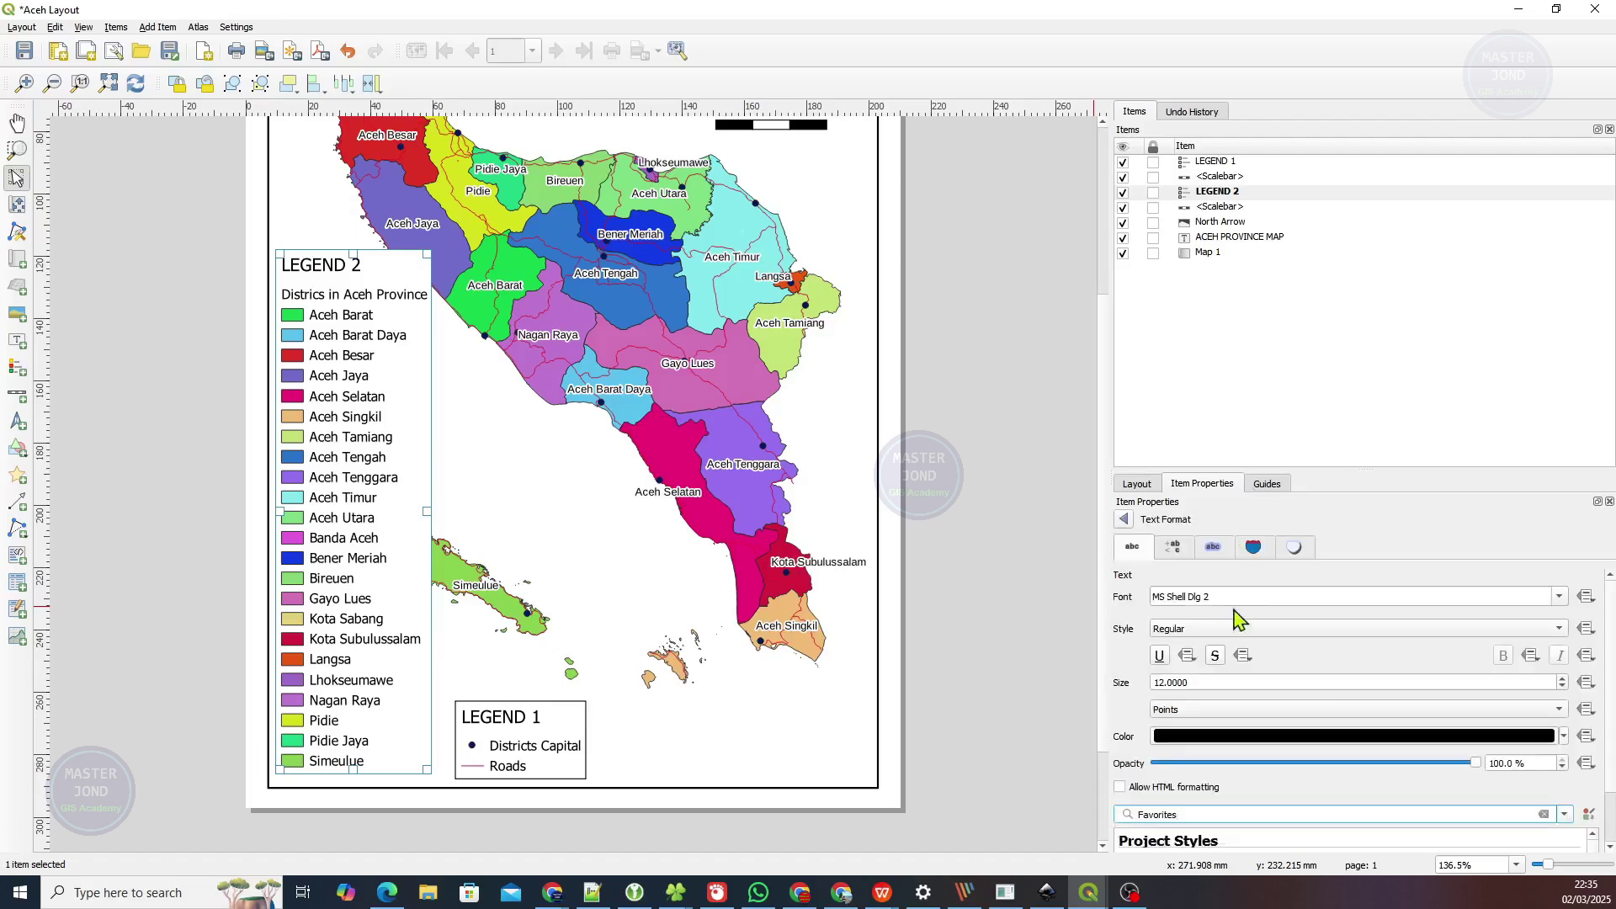
drag(1204, 682, 1135, 684)
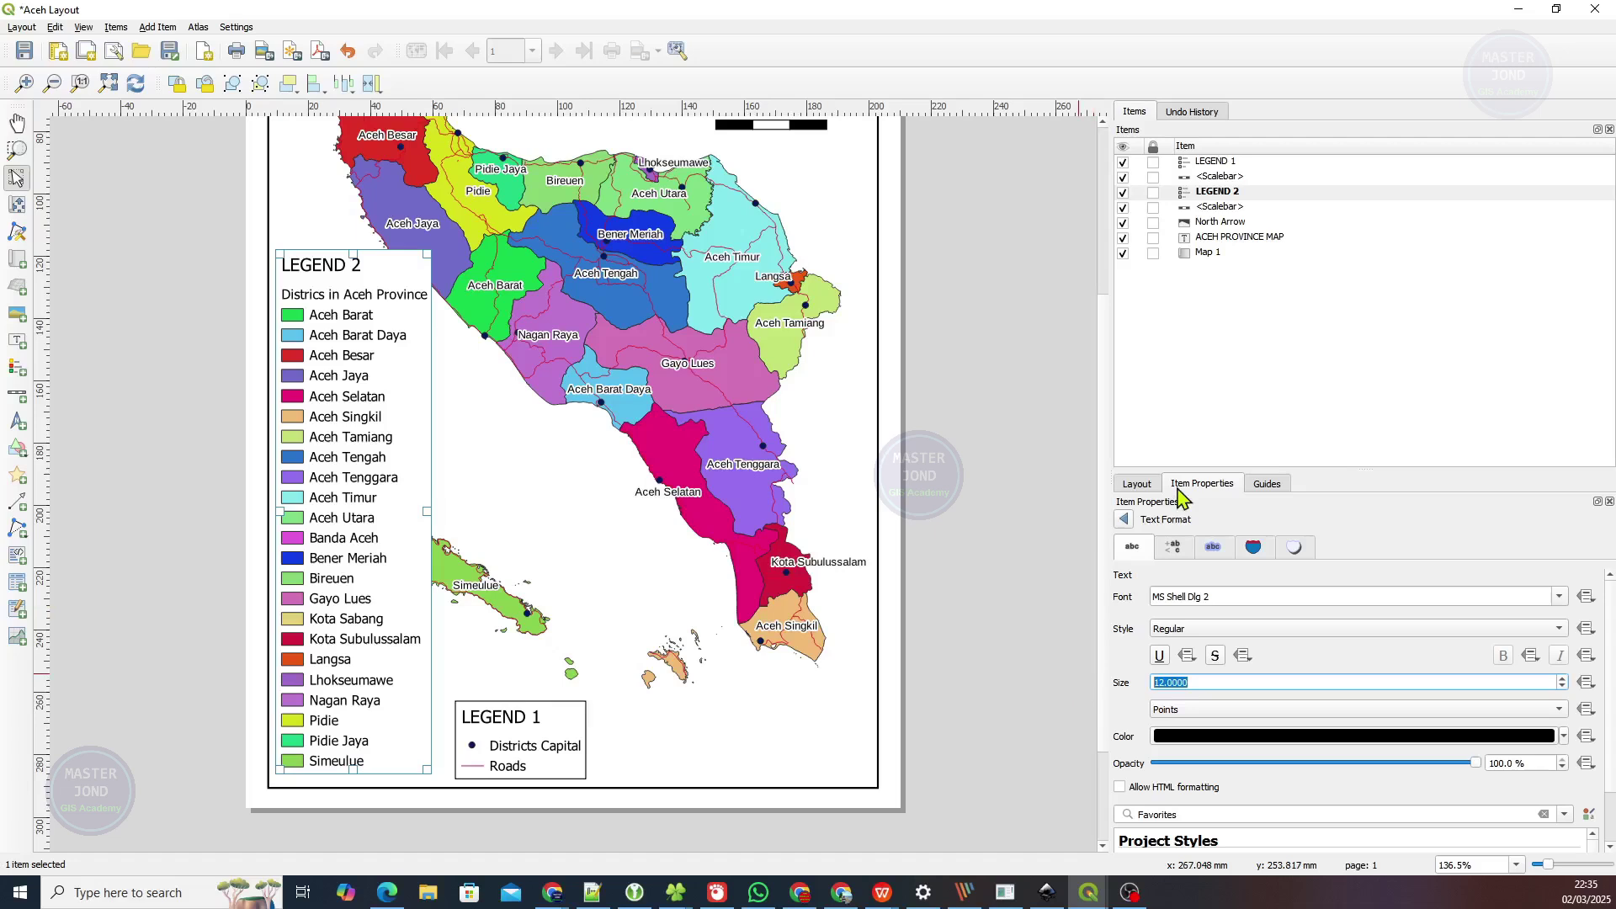
text(8)
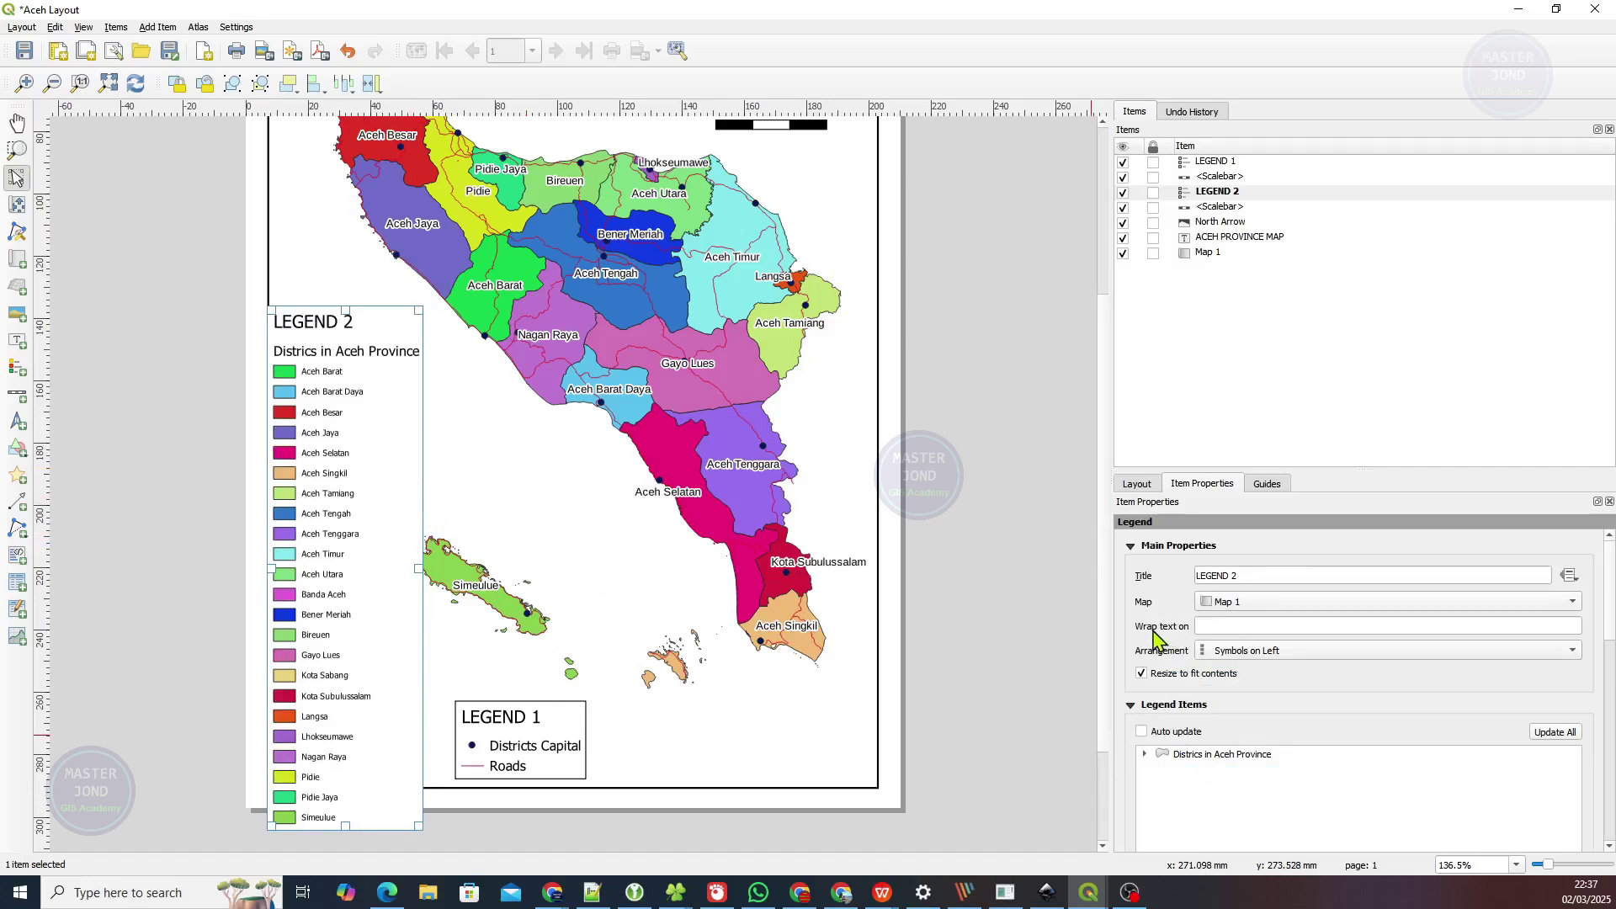
Enable equal column widths and layer splitting in the column settings of LEGEND 2.
scroll(1170, 643, down, 1)
scroll(1132, 658, down, 3)
scroll(1132, 658, down, 3)
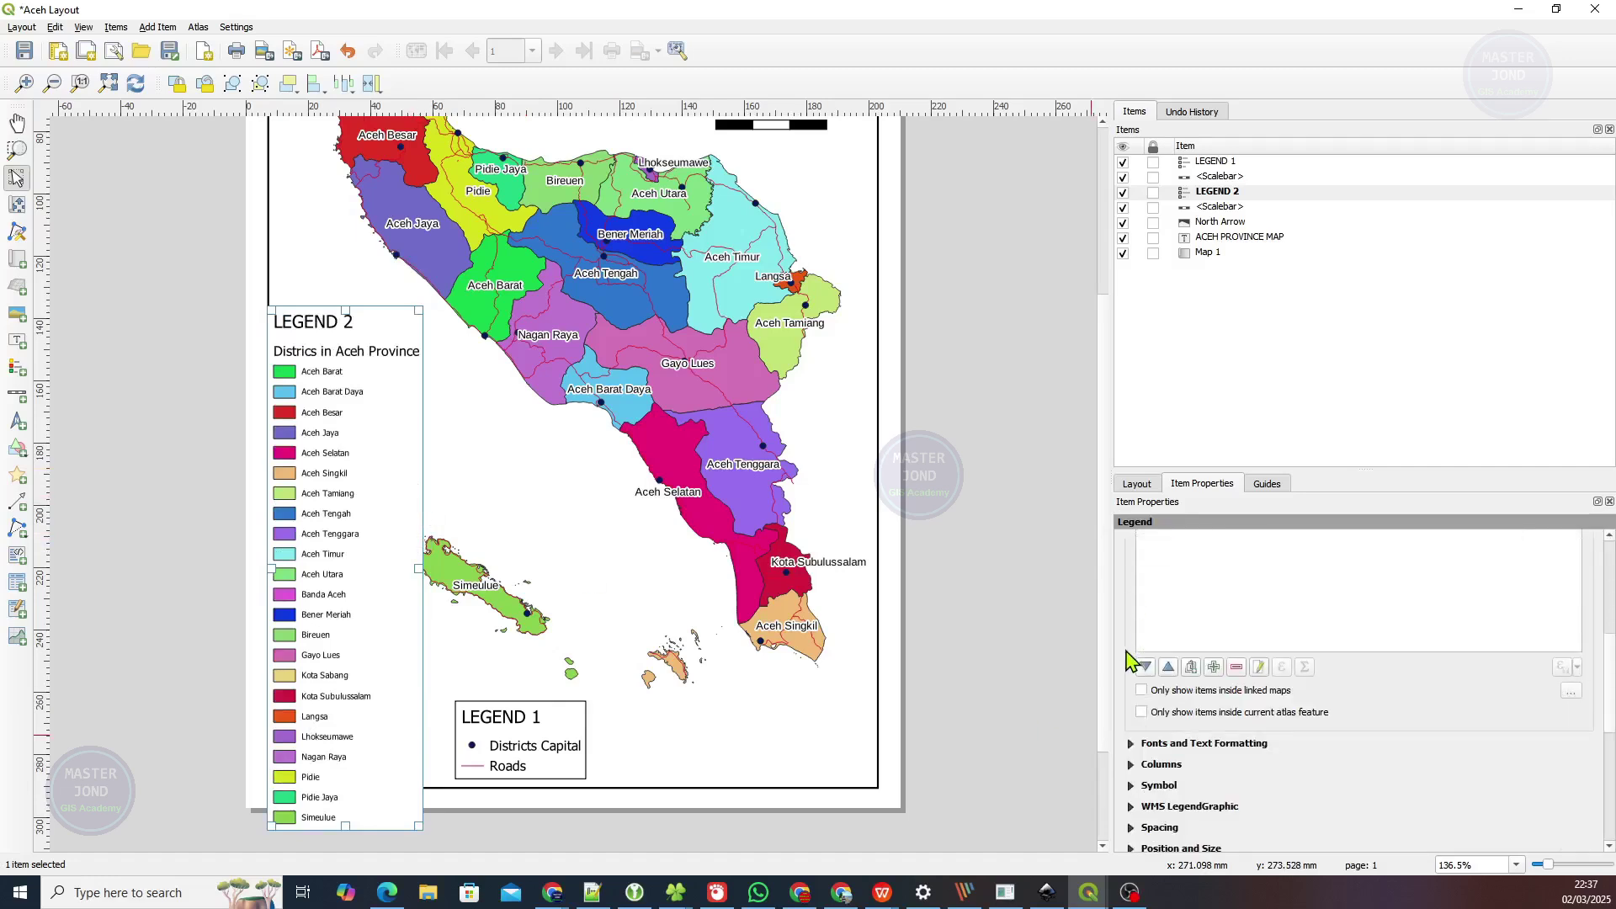
click(1132, 715)
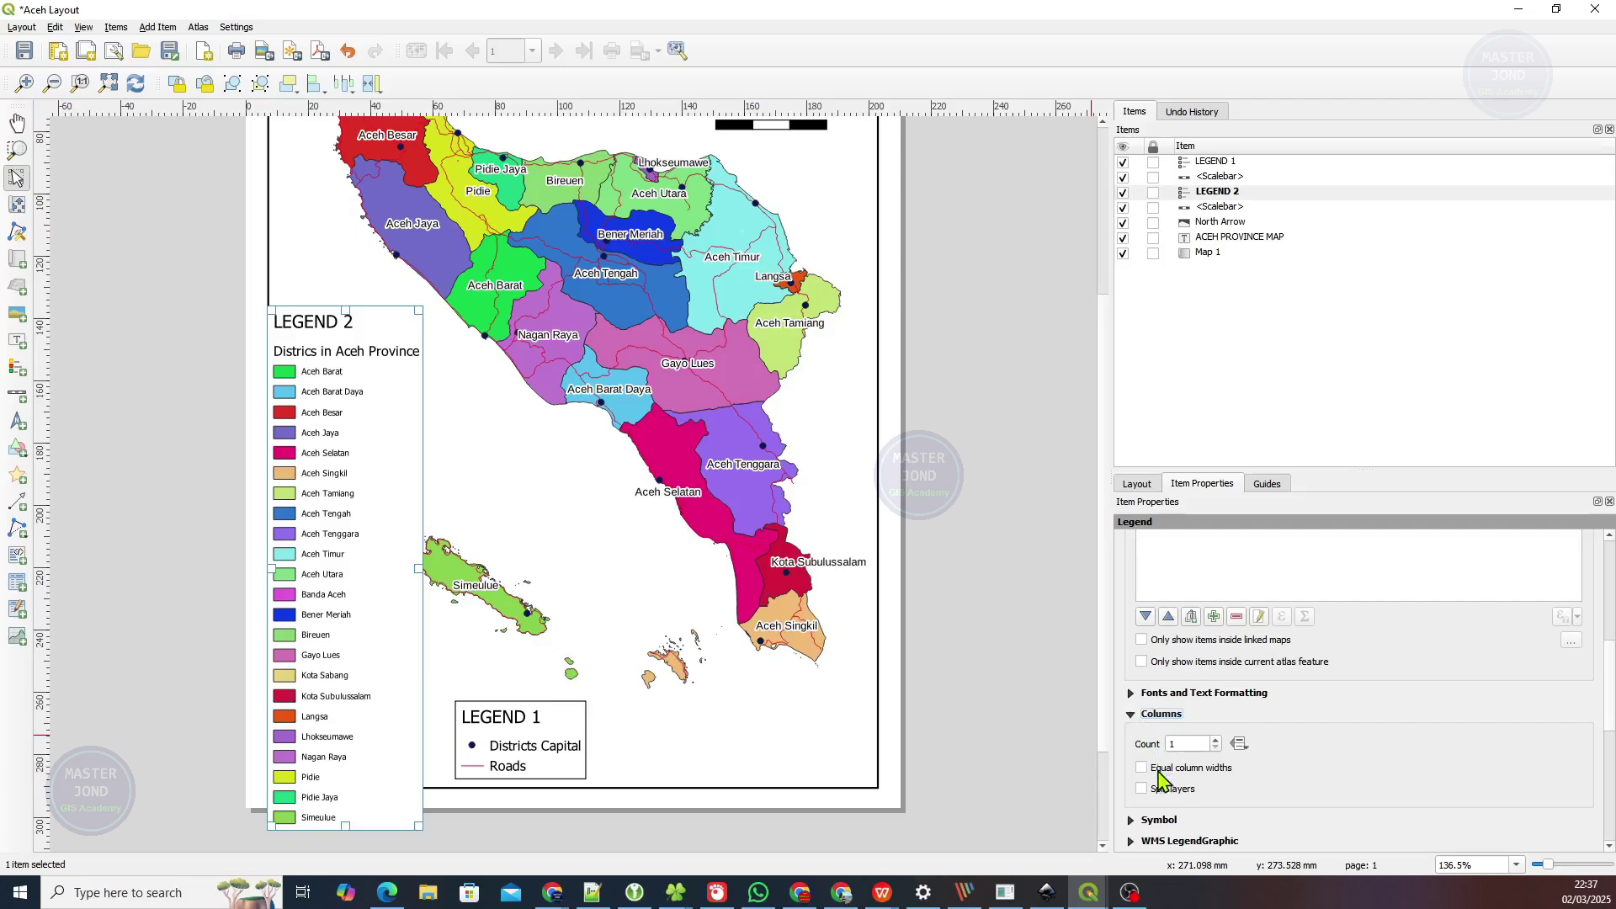
click(1162, 770)
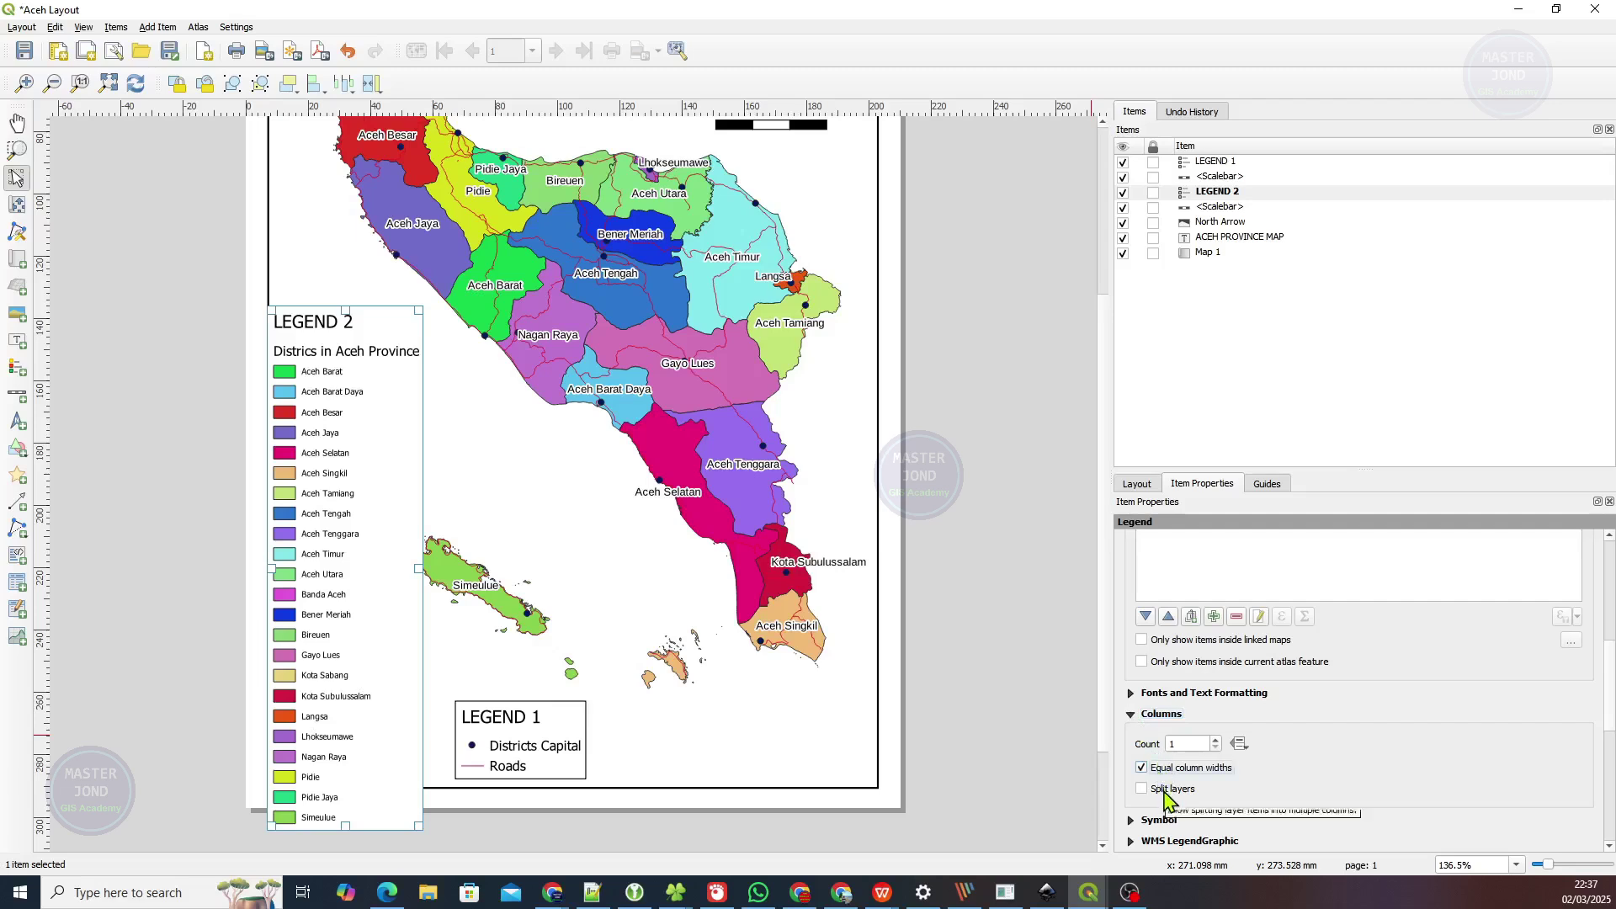
click(1165, 791)
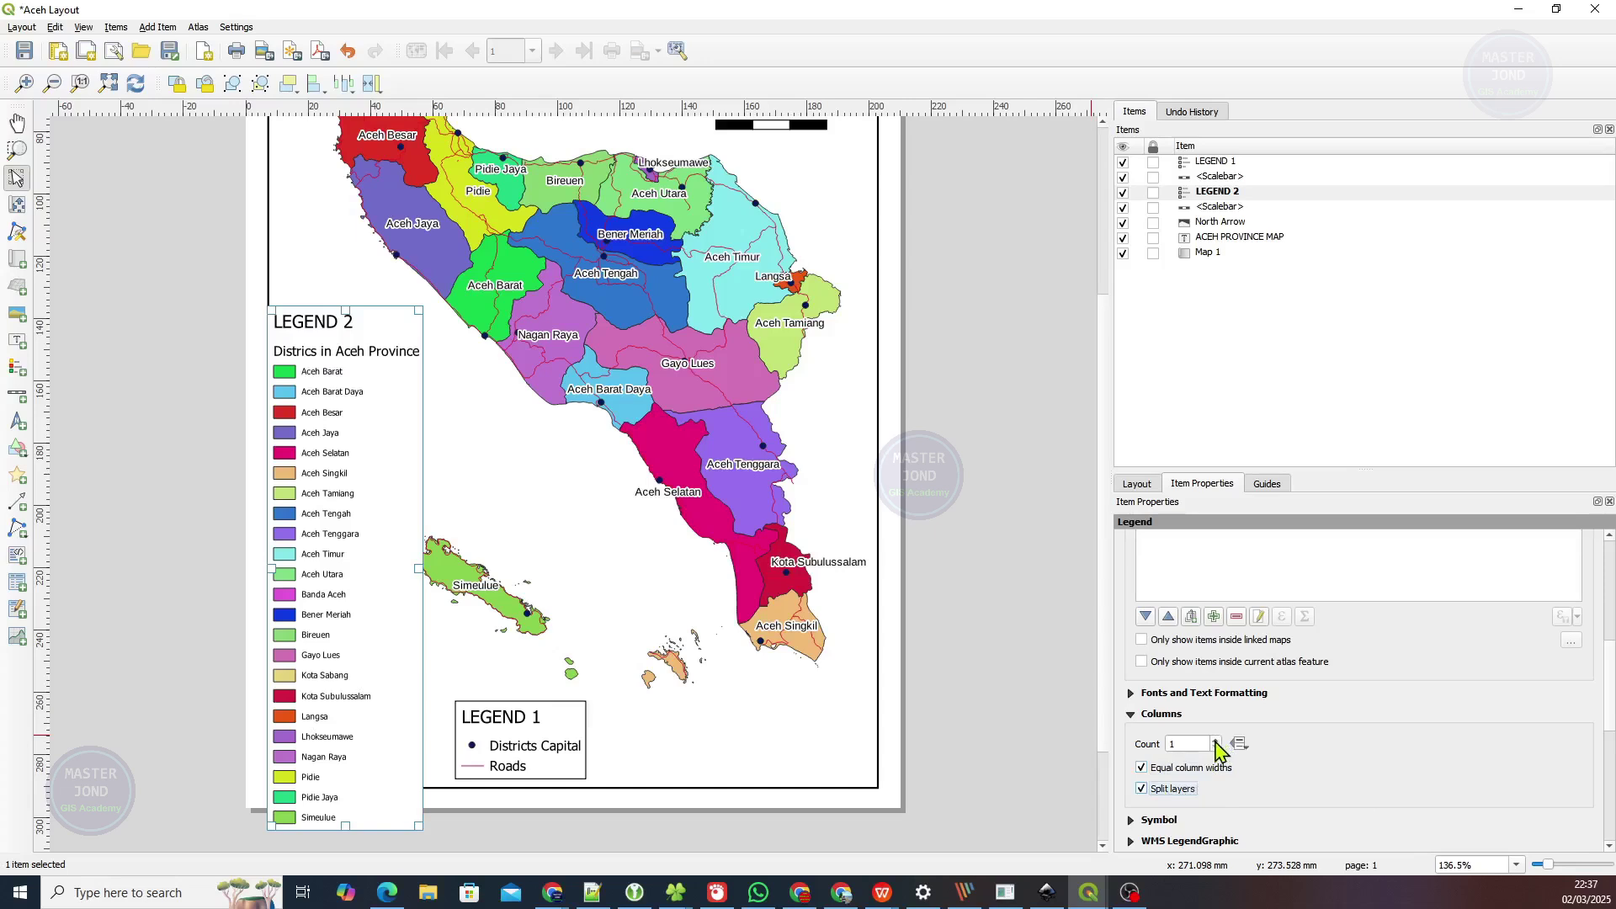
Raise the column count of LEGEND 2 to 4, repositioning the widened legend over the lower part of the map.
click(1215, 741)
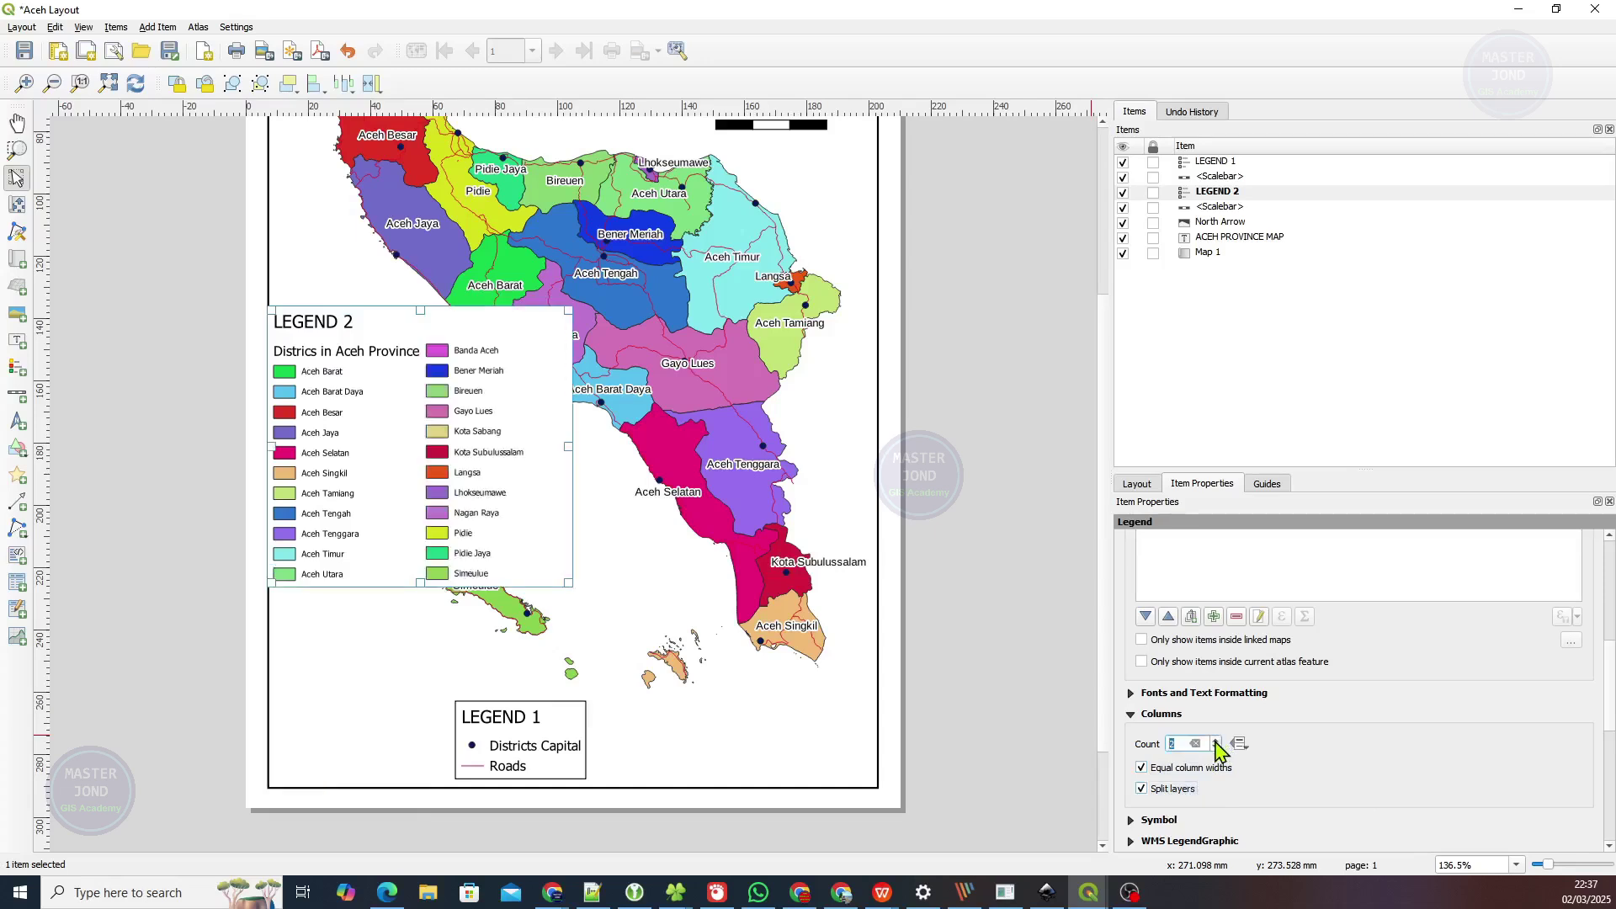
drag(421, 509, 488, 478)
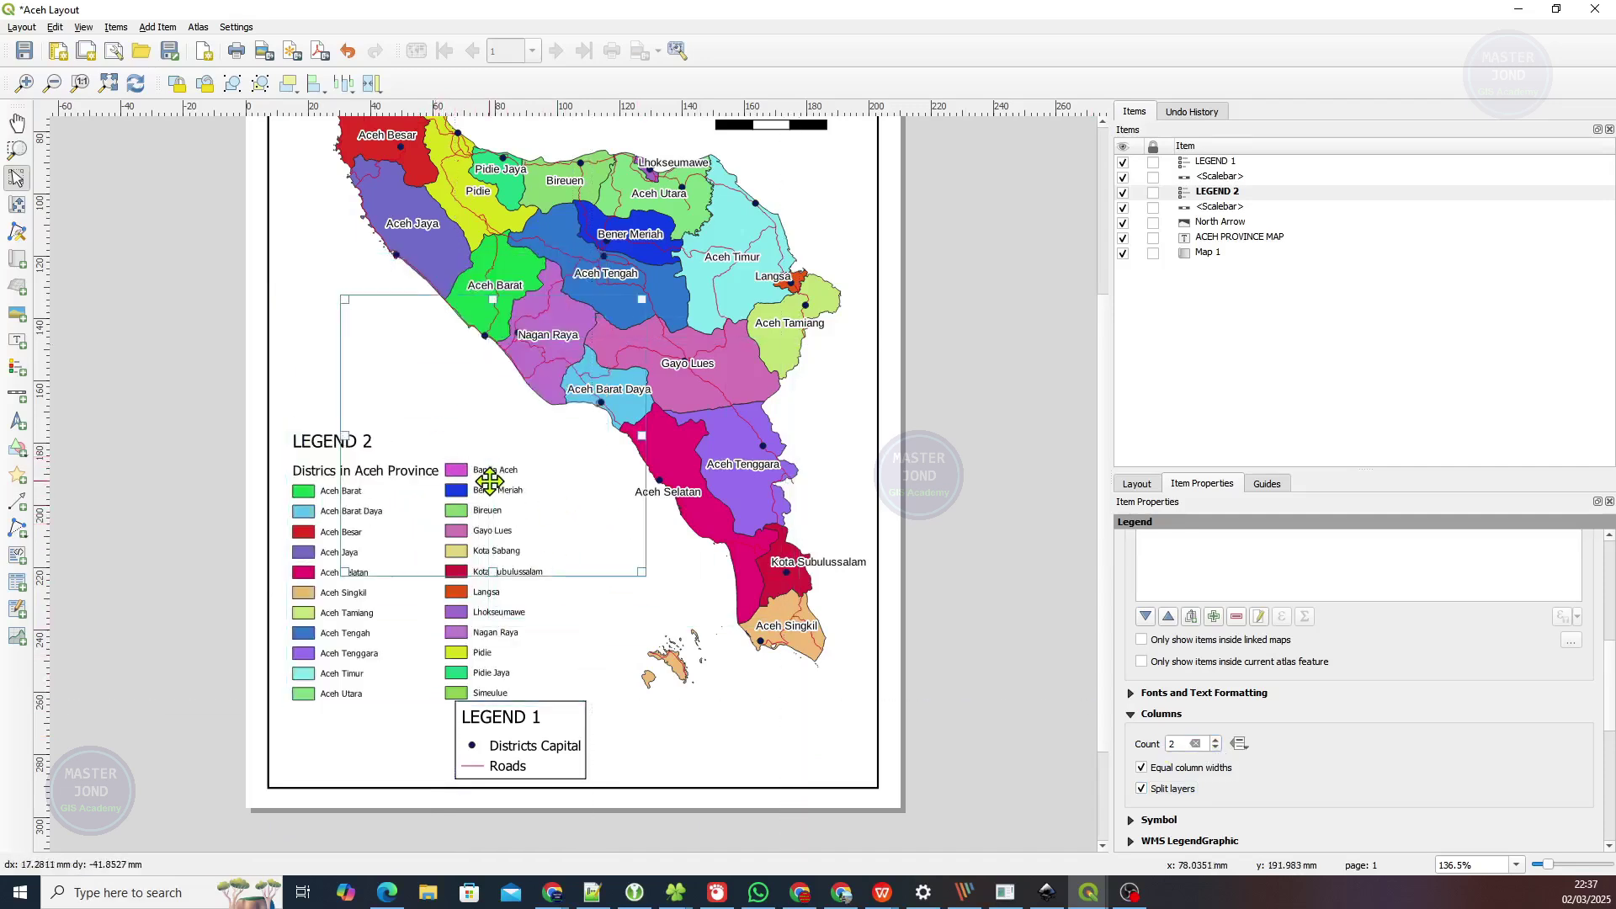
click(1215, 741)
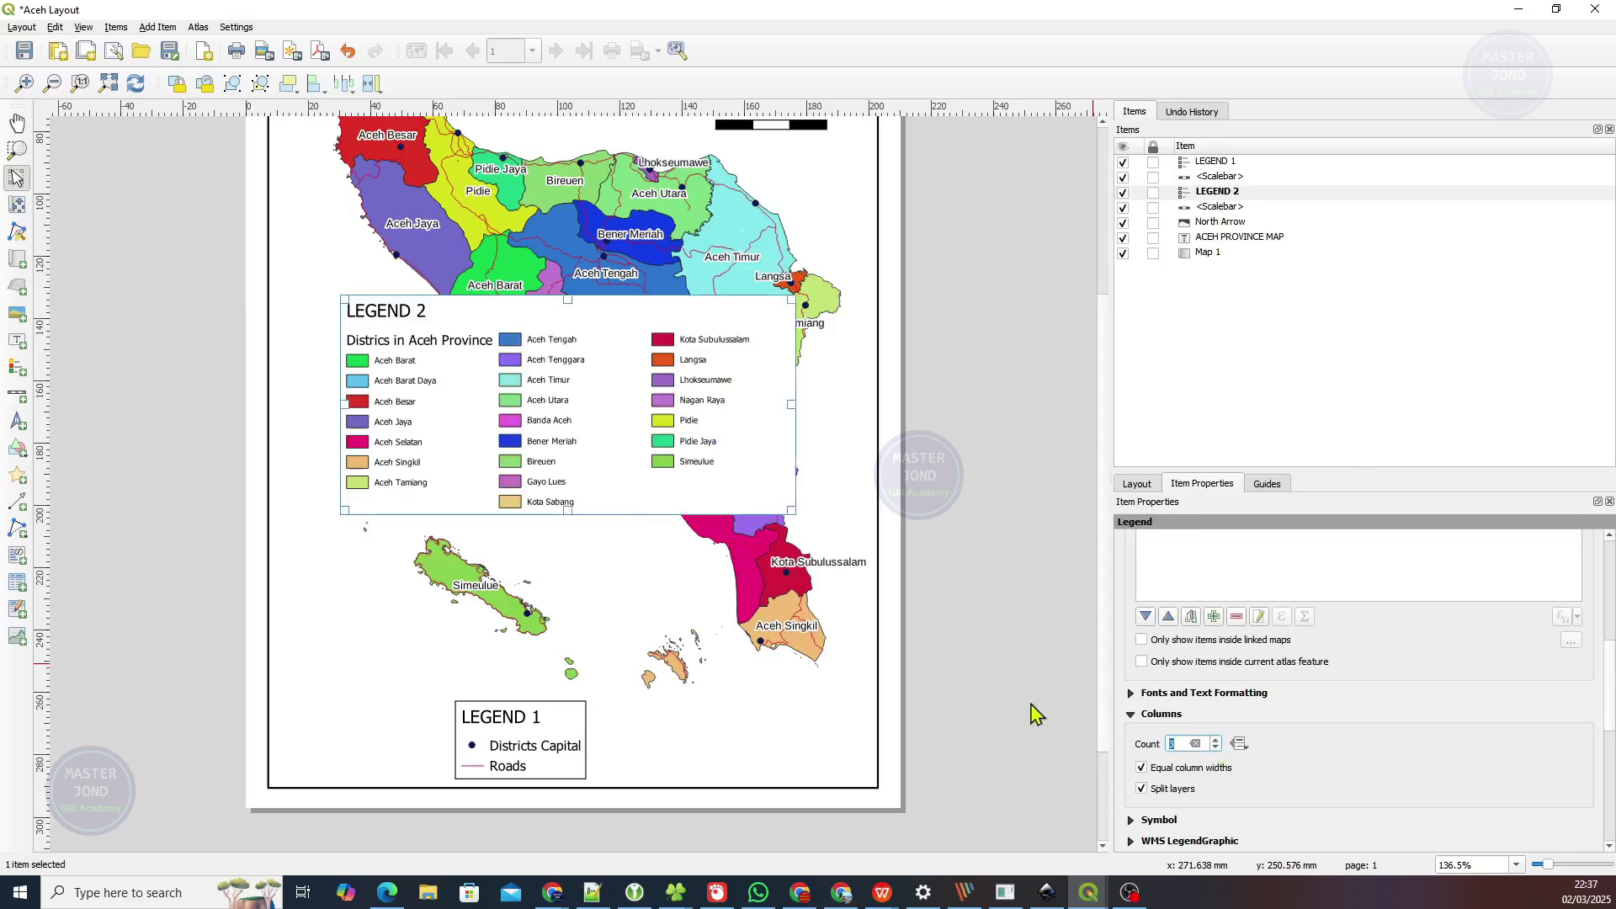
drag(495, 463, 472, 728)
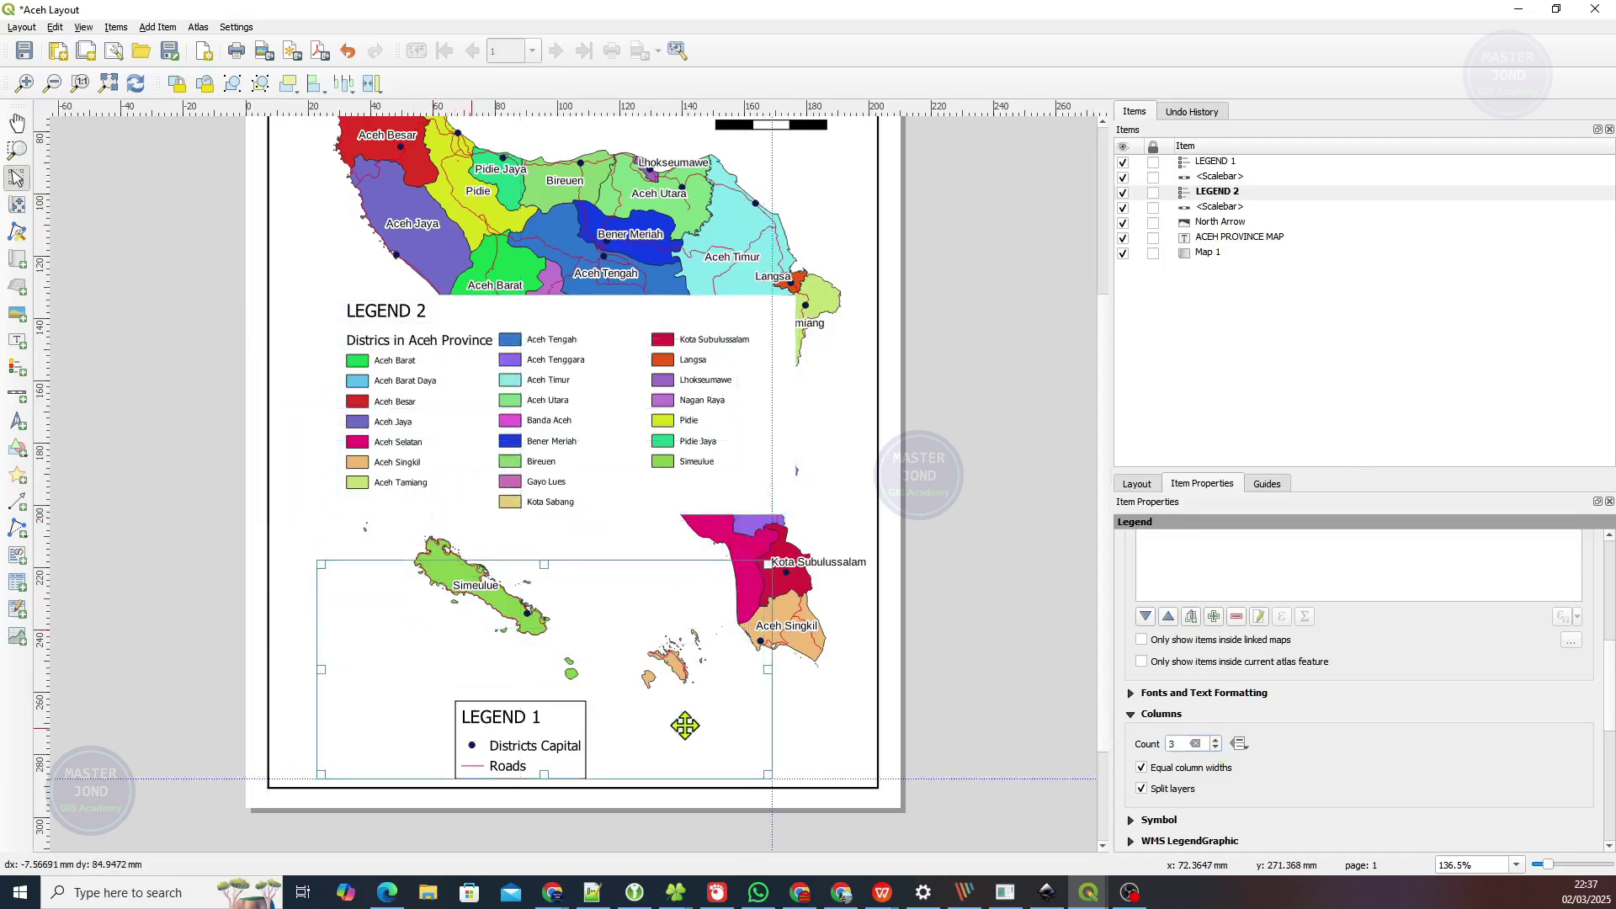
click(1217, 742)
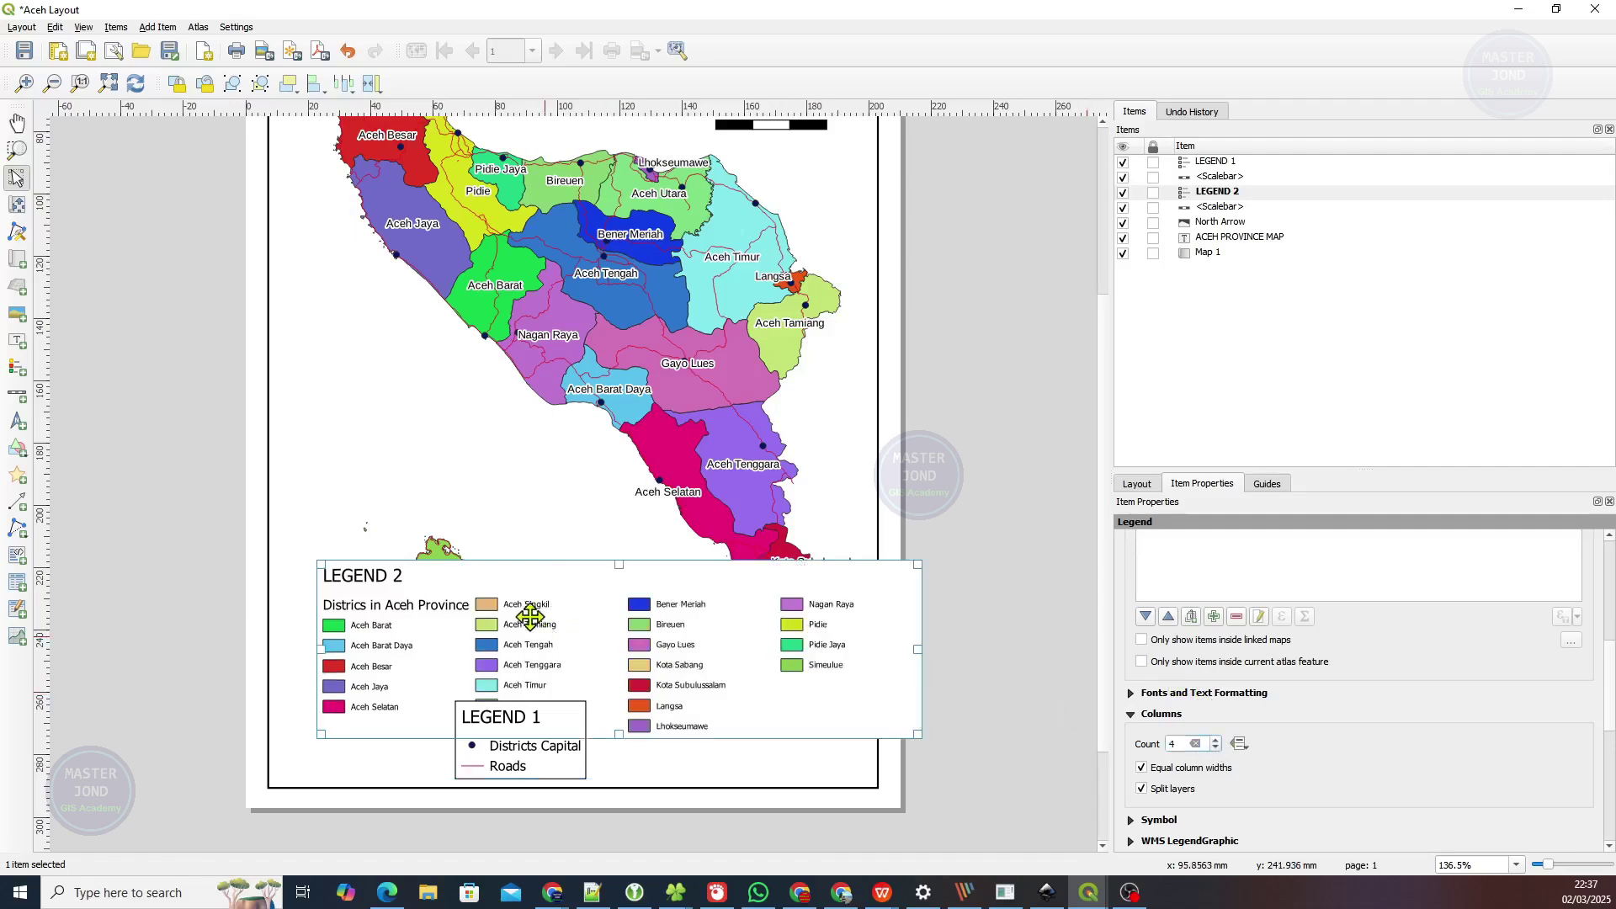
drag(532, 619, 469, 514)
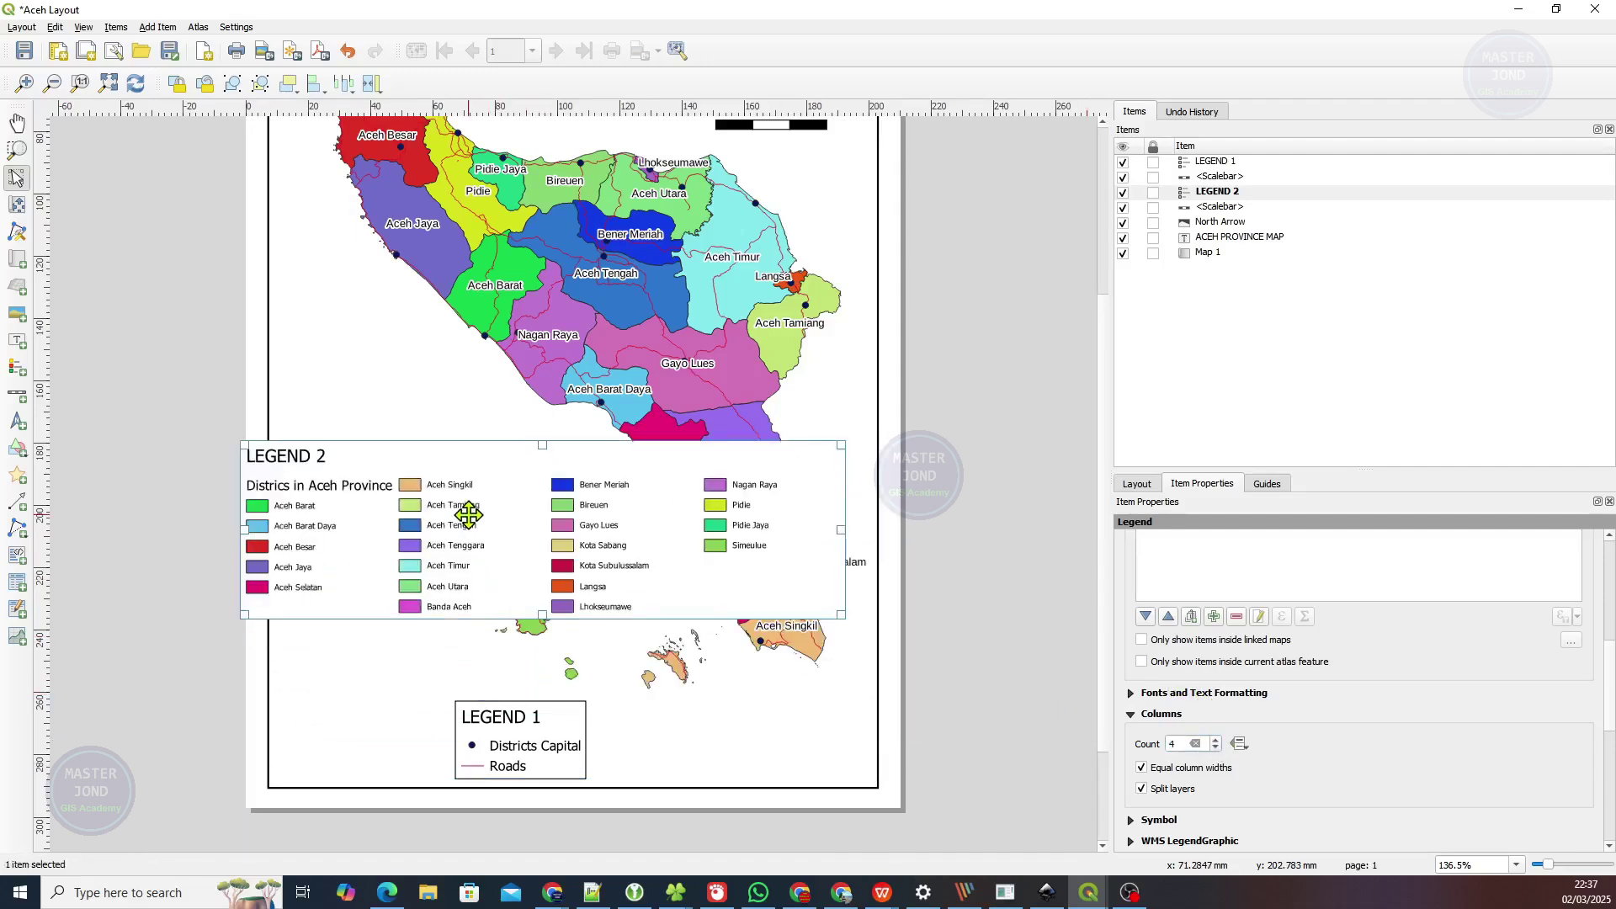
Park LEGEND 1 off the page beside the map and shift LEGEND 2 down and to the left.
drag(539, 745, 144, 570)
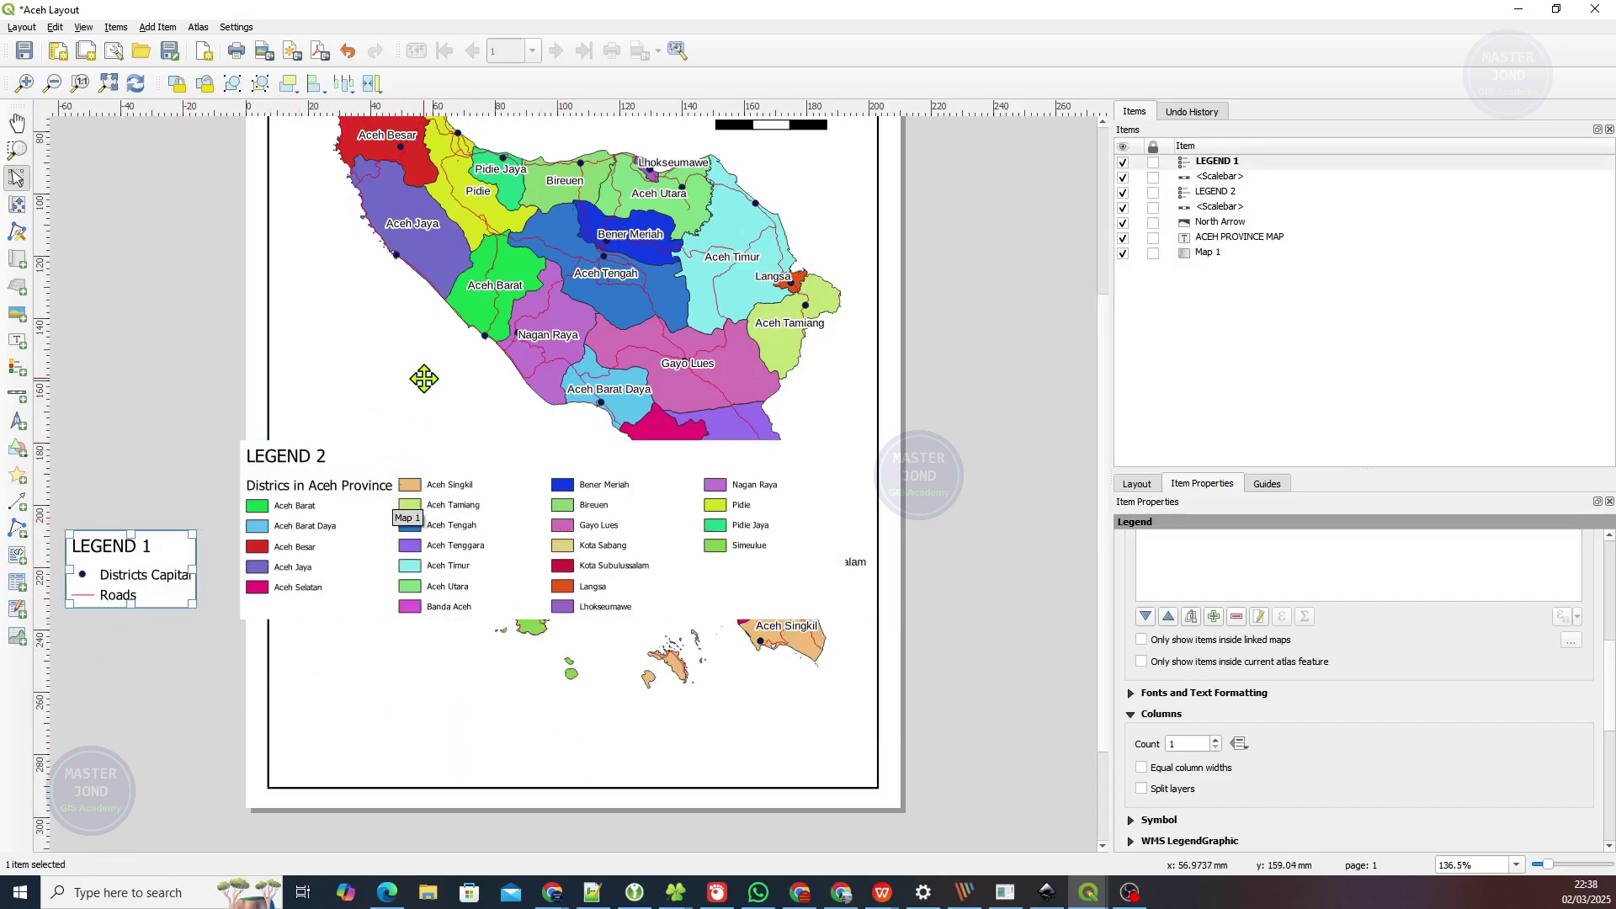
click(432, 486)
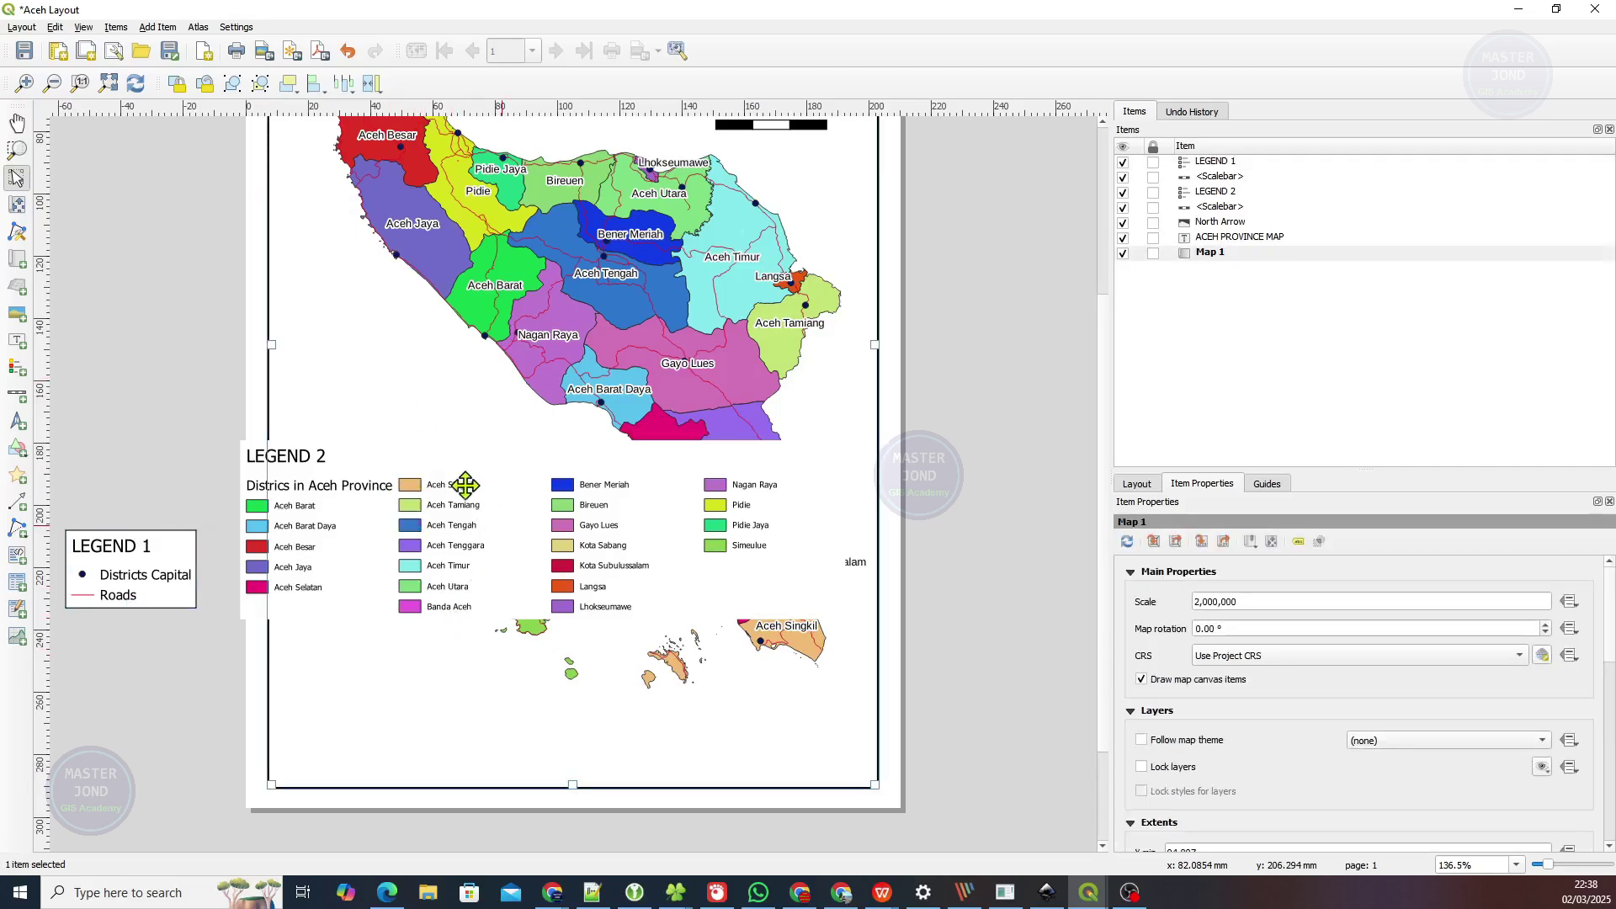
drag(472, 521, 375, 601)
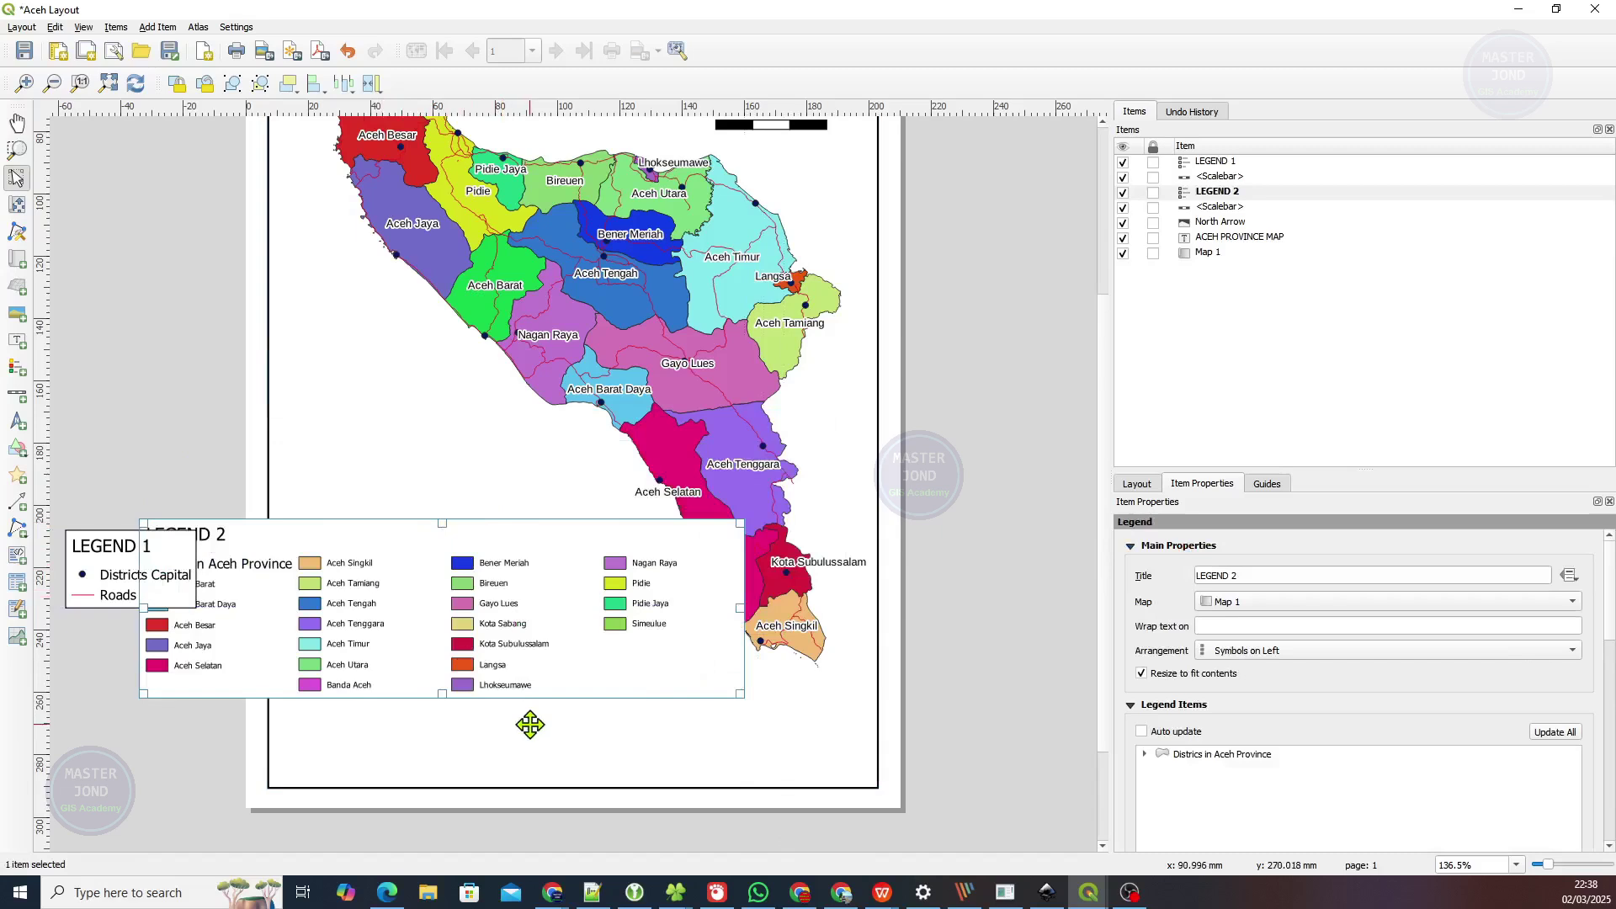
Raise the bottom edge of Map 1 to just below Aceh Singkil and place LEGEND 2 in the freed space beneath it.
click(570, 789)
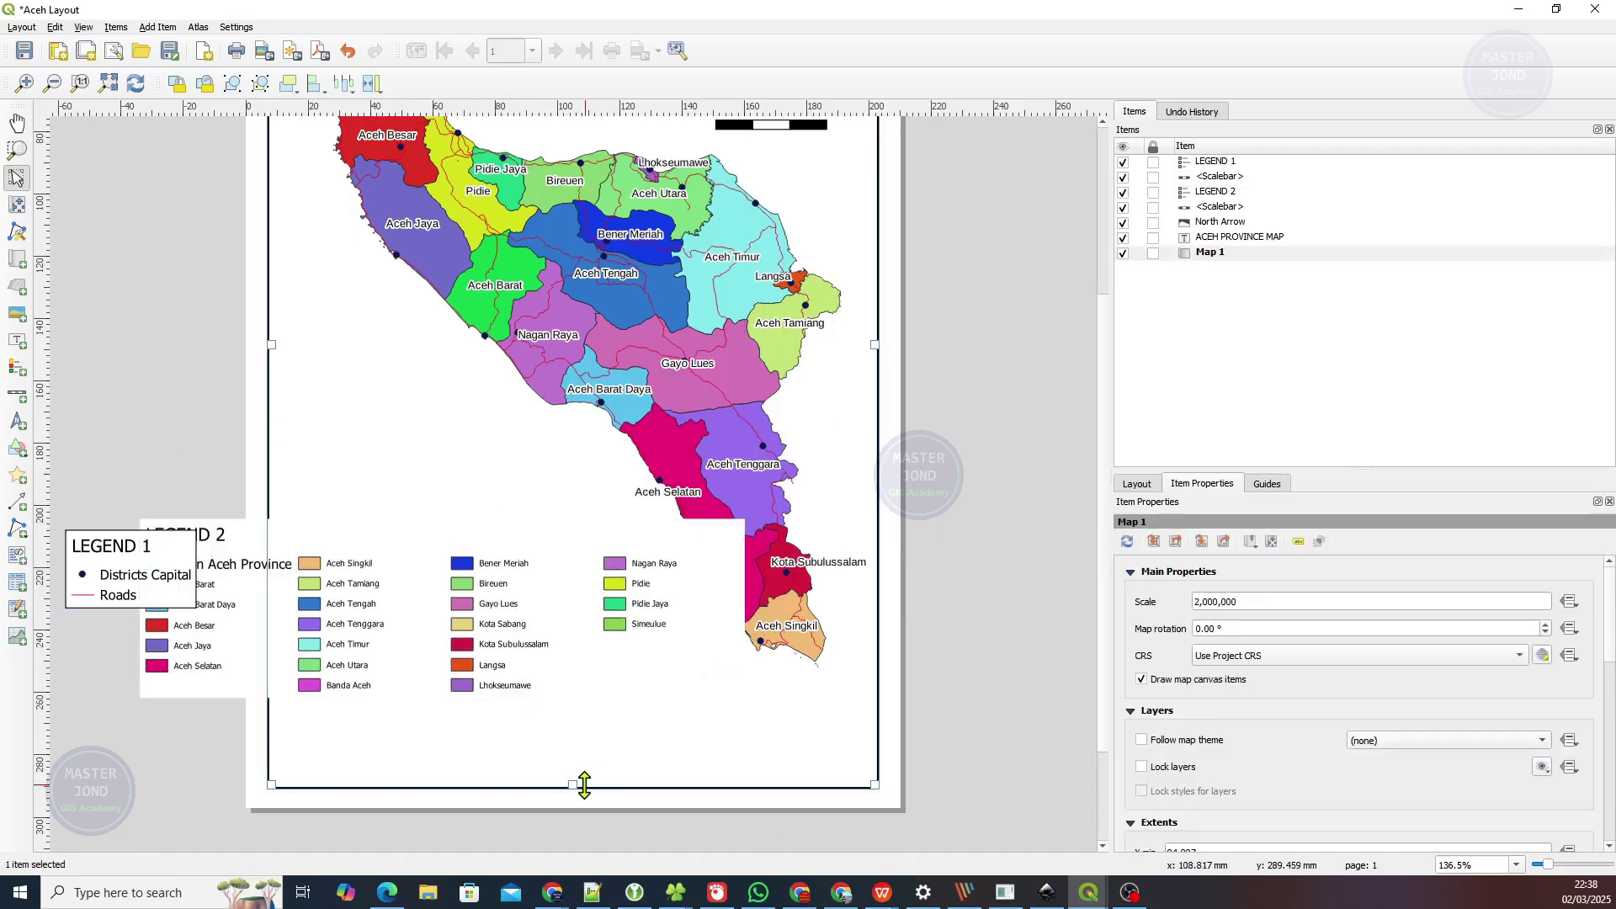
drag(577, 786, 561, 526)
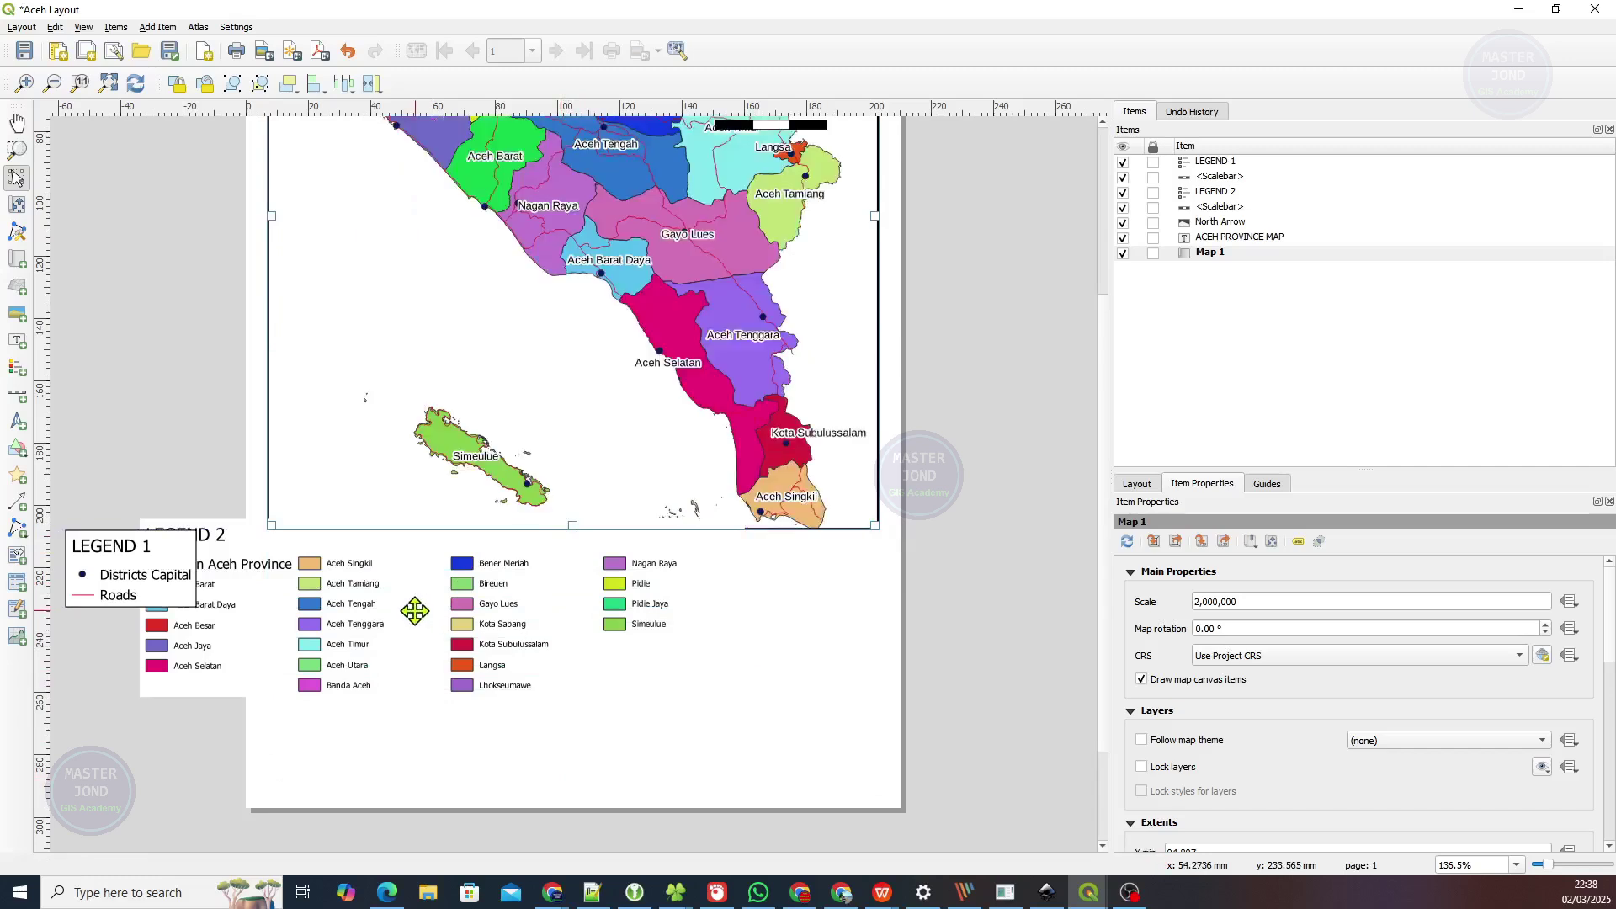
click(354, 595)
drag(354, 595, 519, 630)
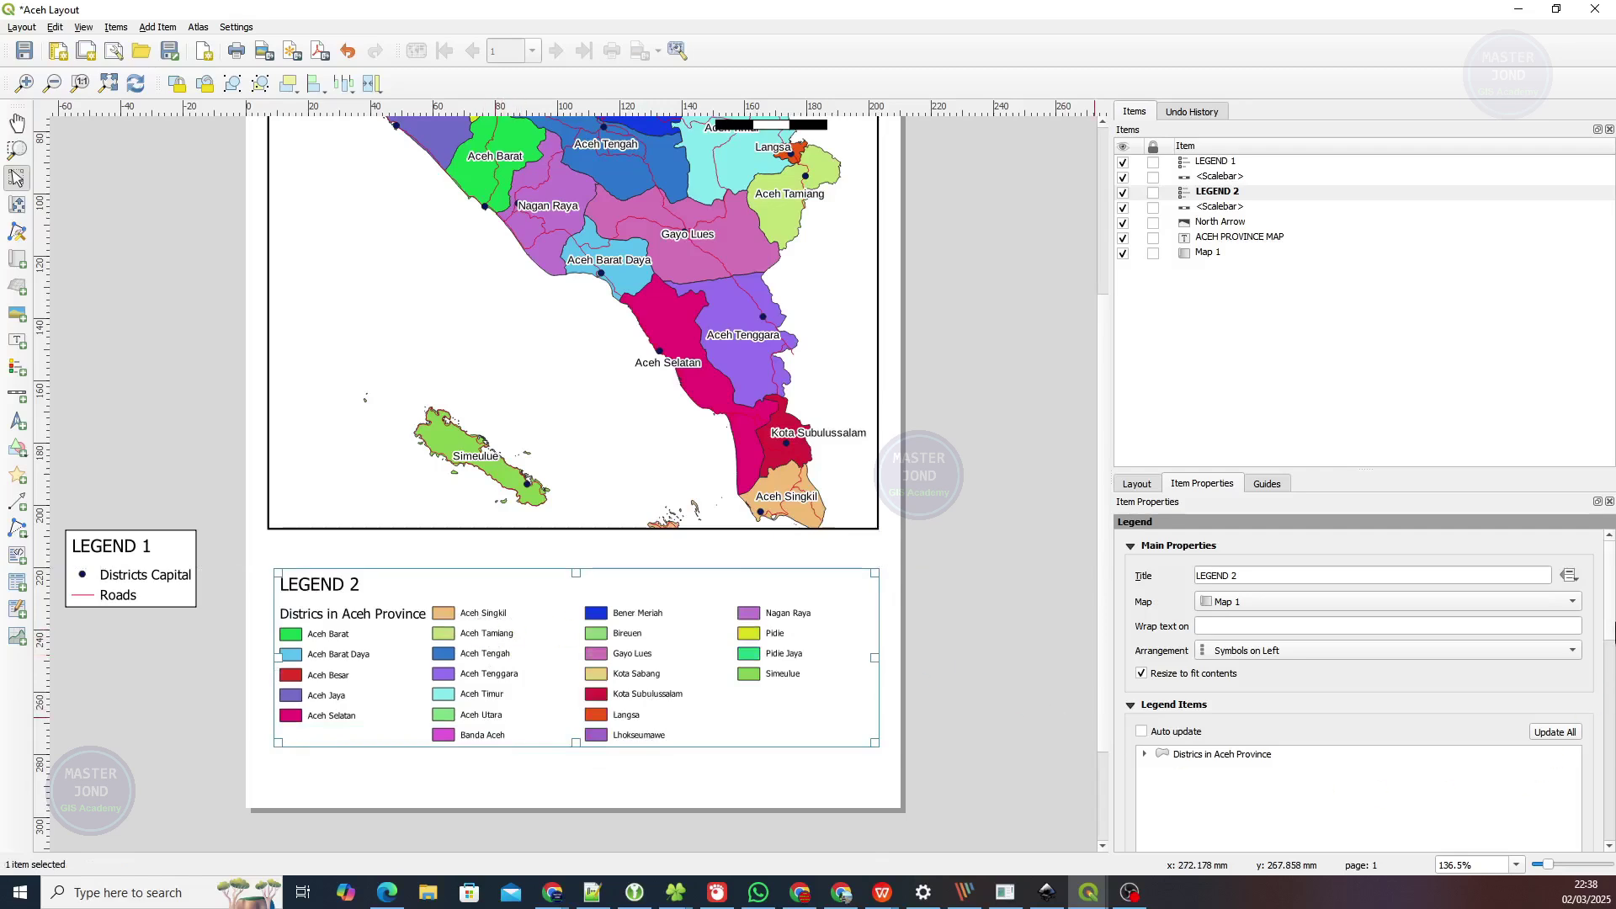
Start adding a layer to LEGEND 2 and choose Districts_capital as the layer.
drag(1612, 598, 1611, 637)
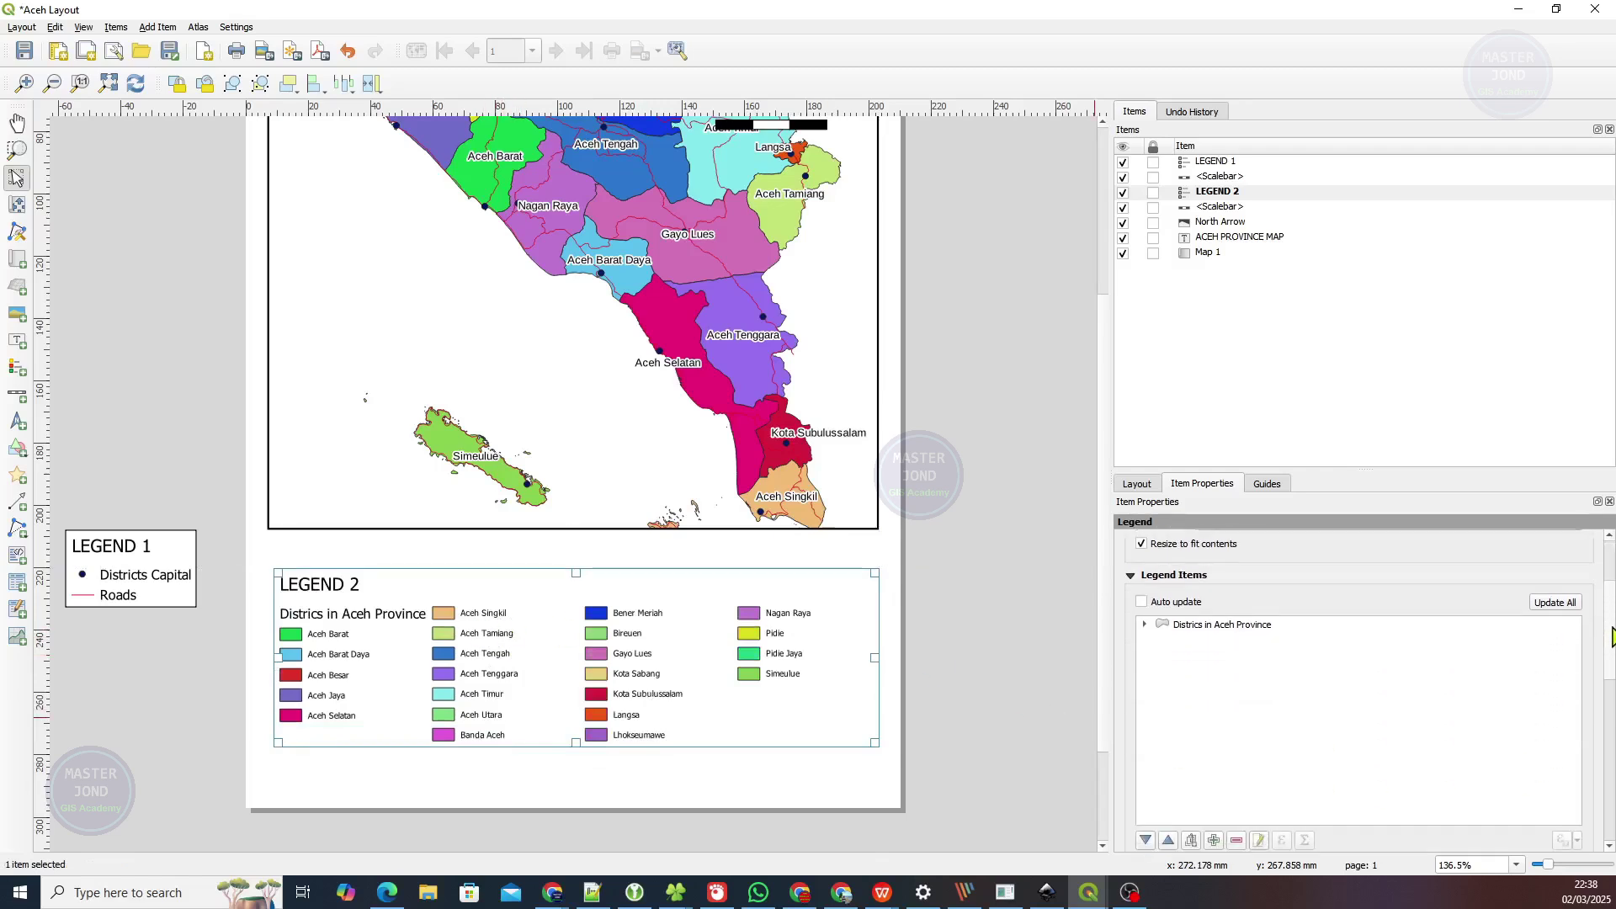
click(1213, 840)
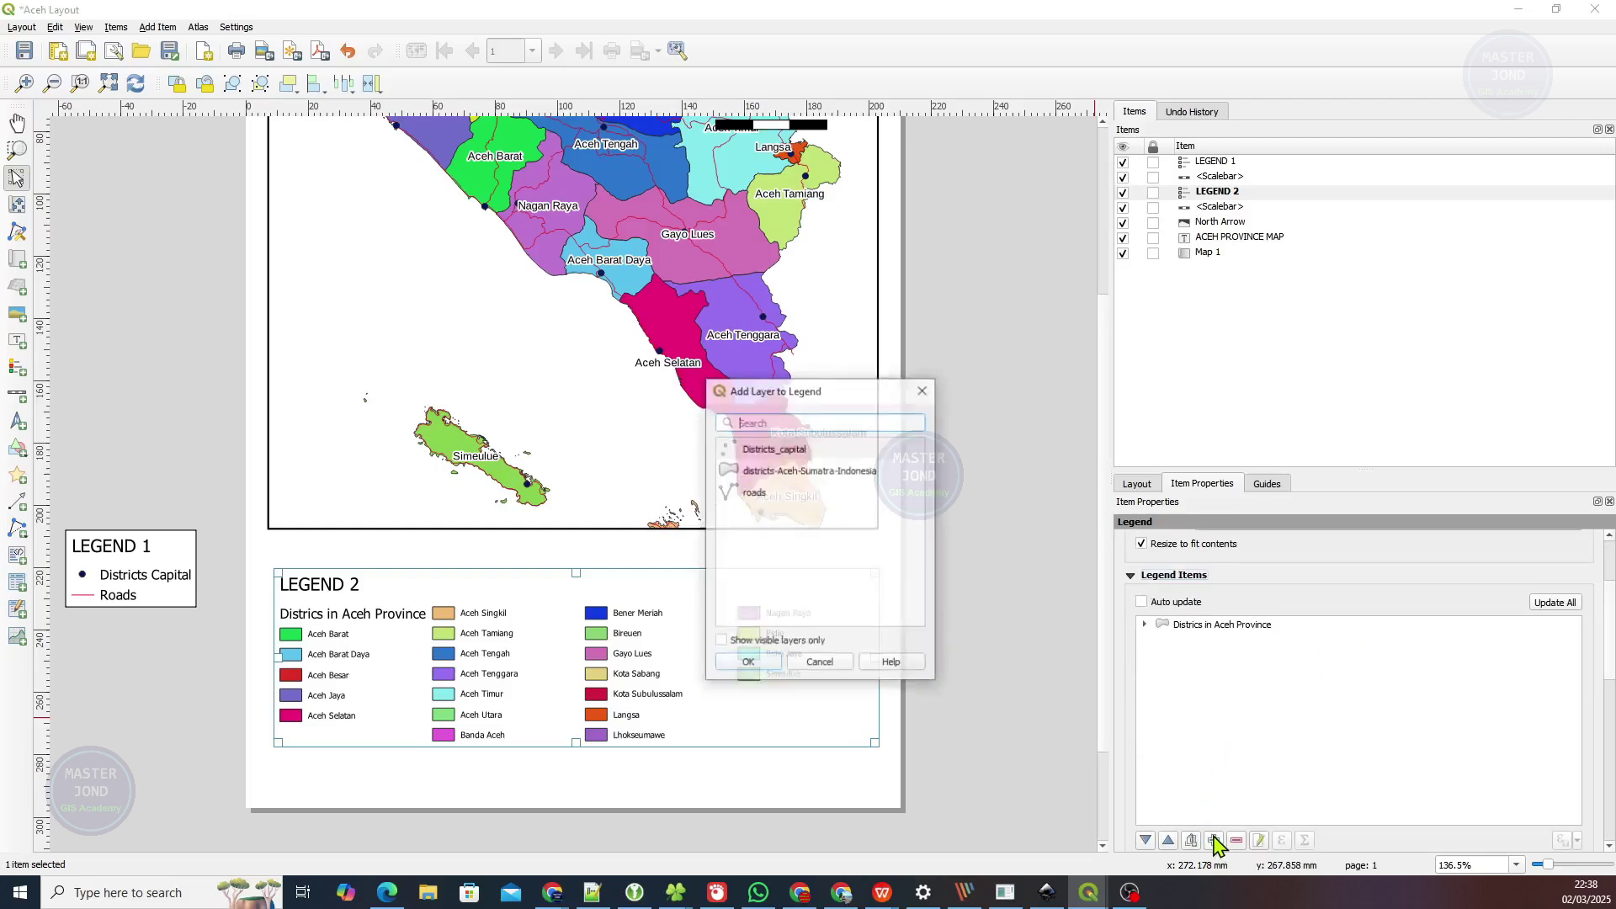
click(798, 451)
click(755, 495)
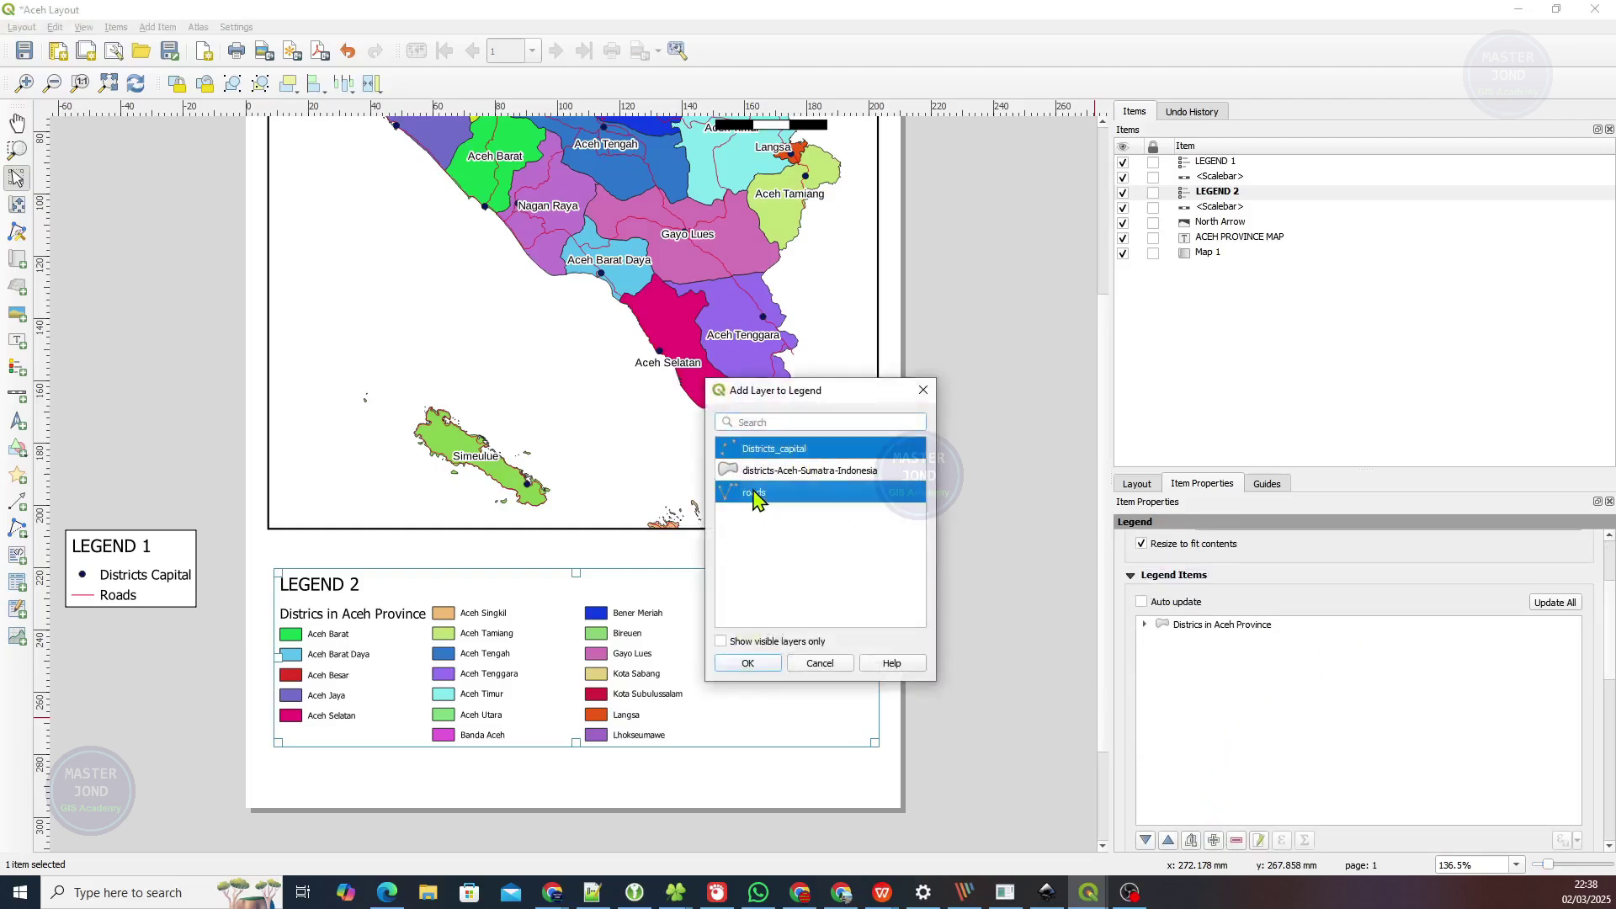
click(766, 452)
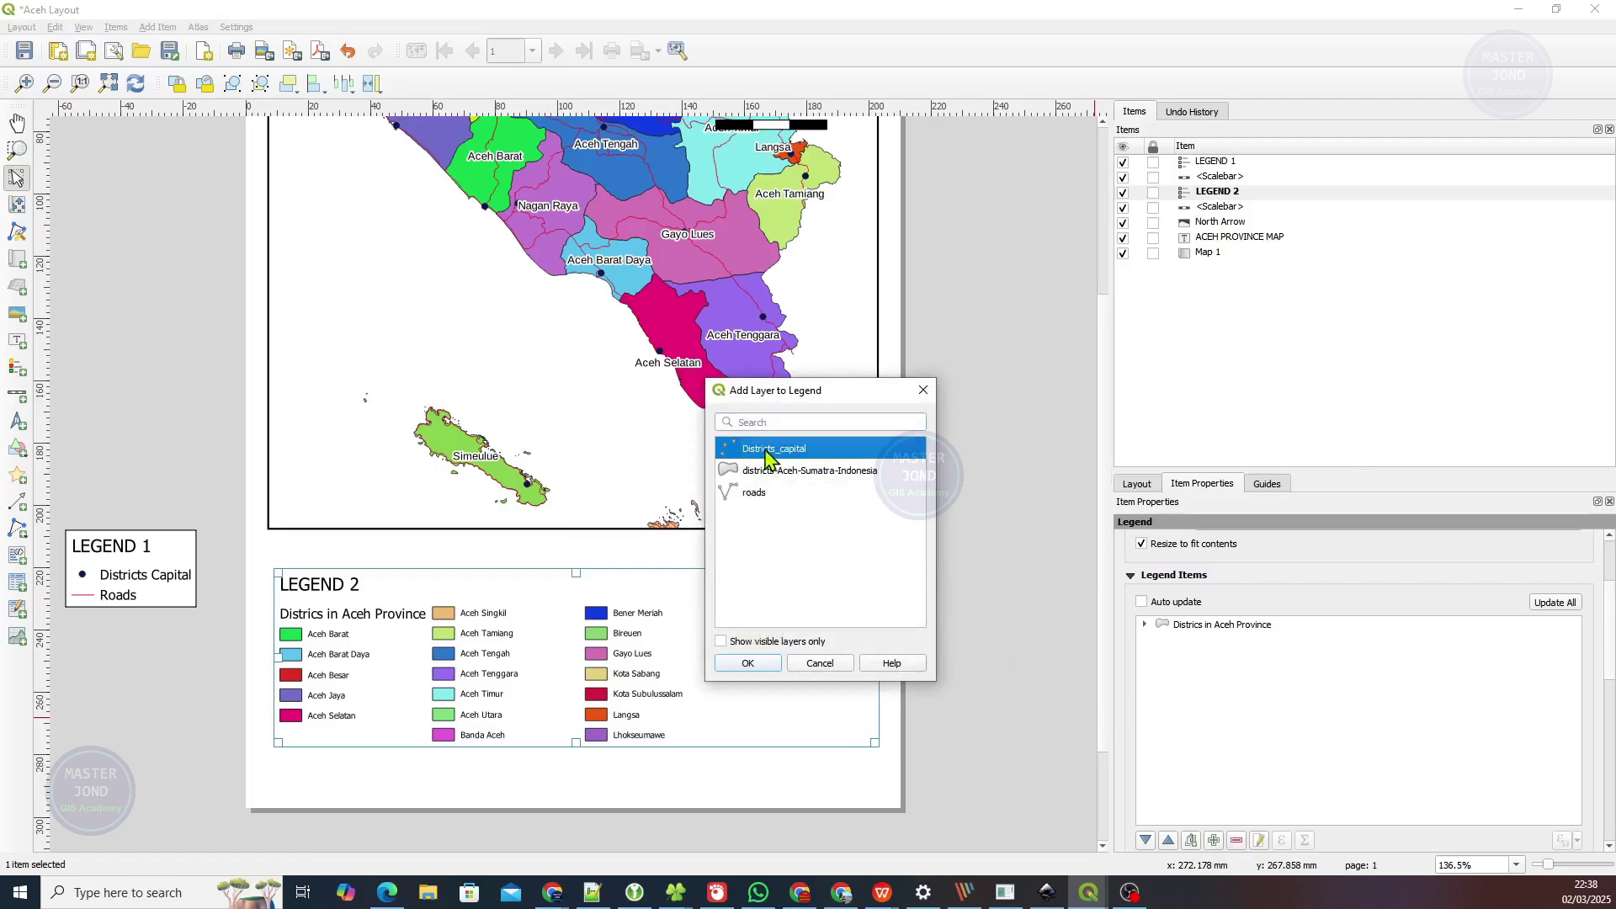
Add the Districts_capital and roads layers to LEGEND 2 and move the Districs in Aceh Province entry below them.
ctrl+click(757, 496)
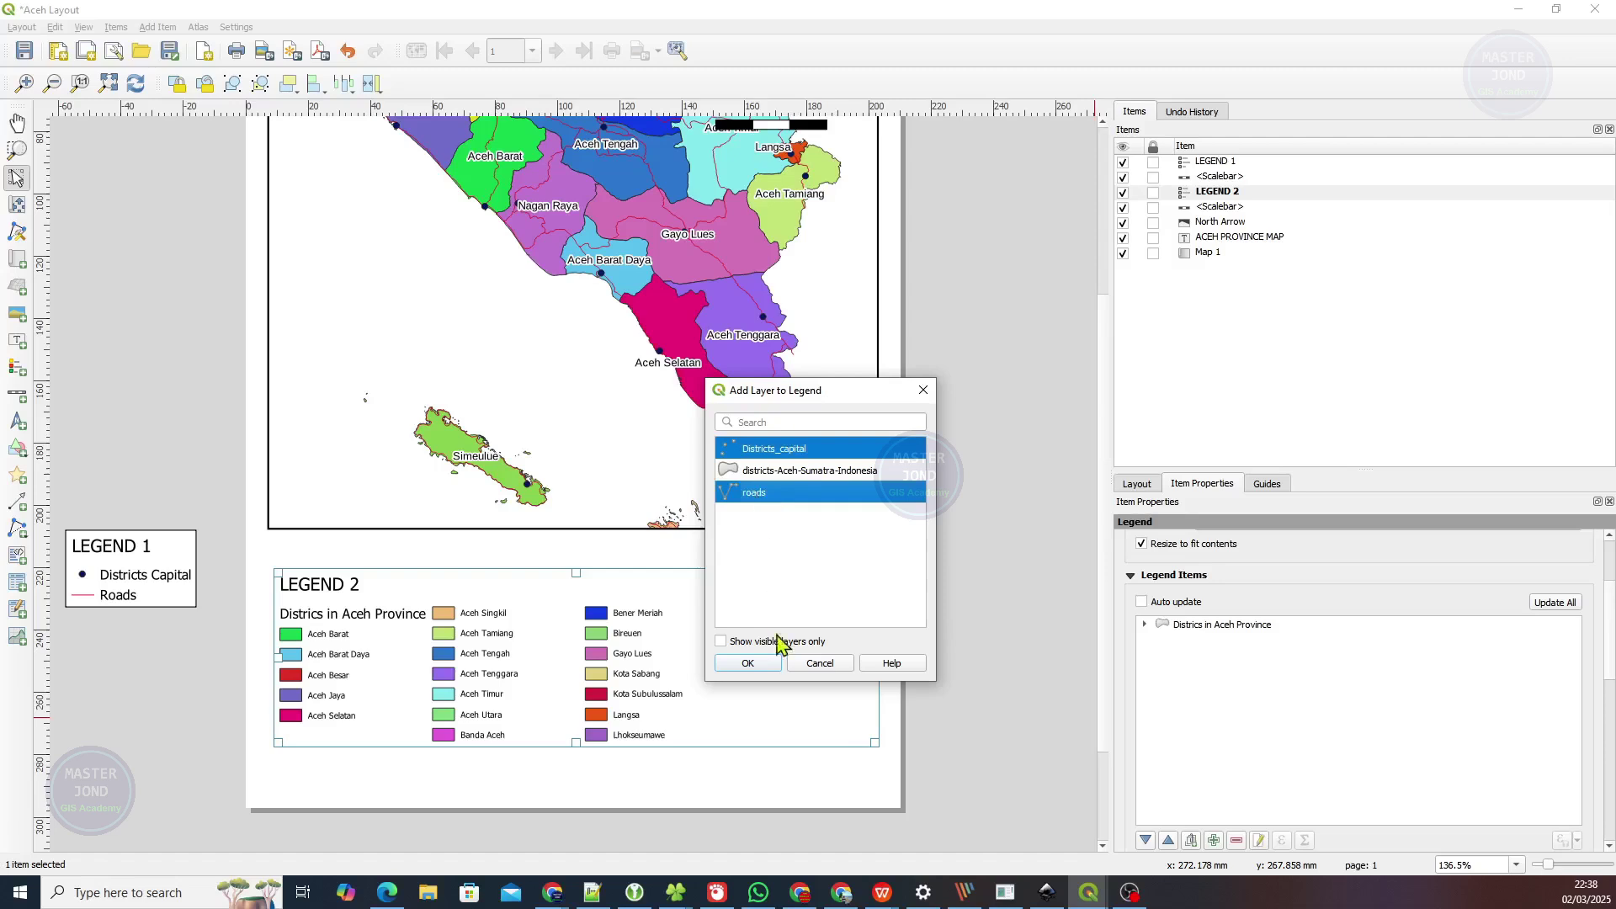
click(769, 665)
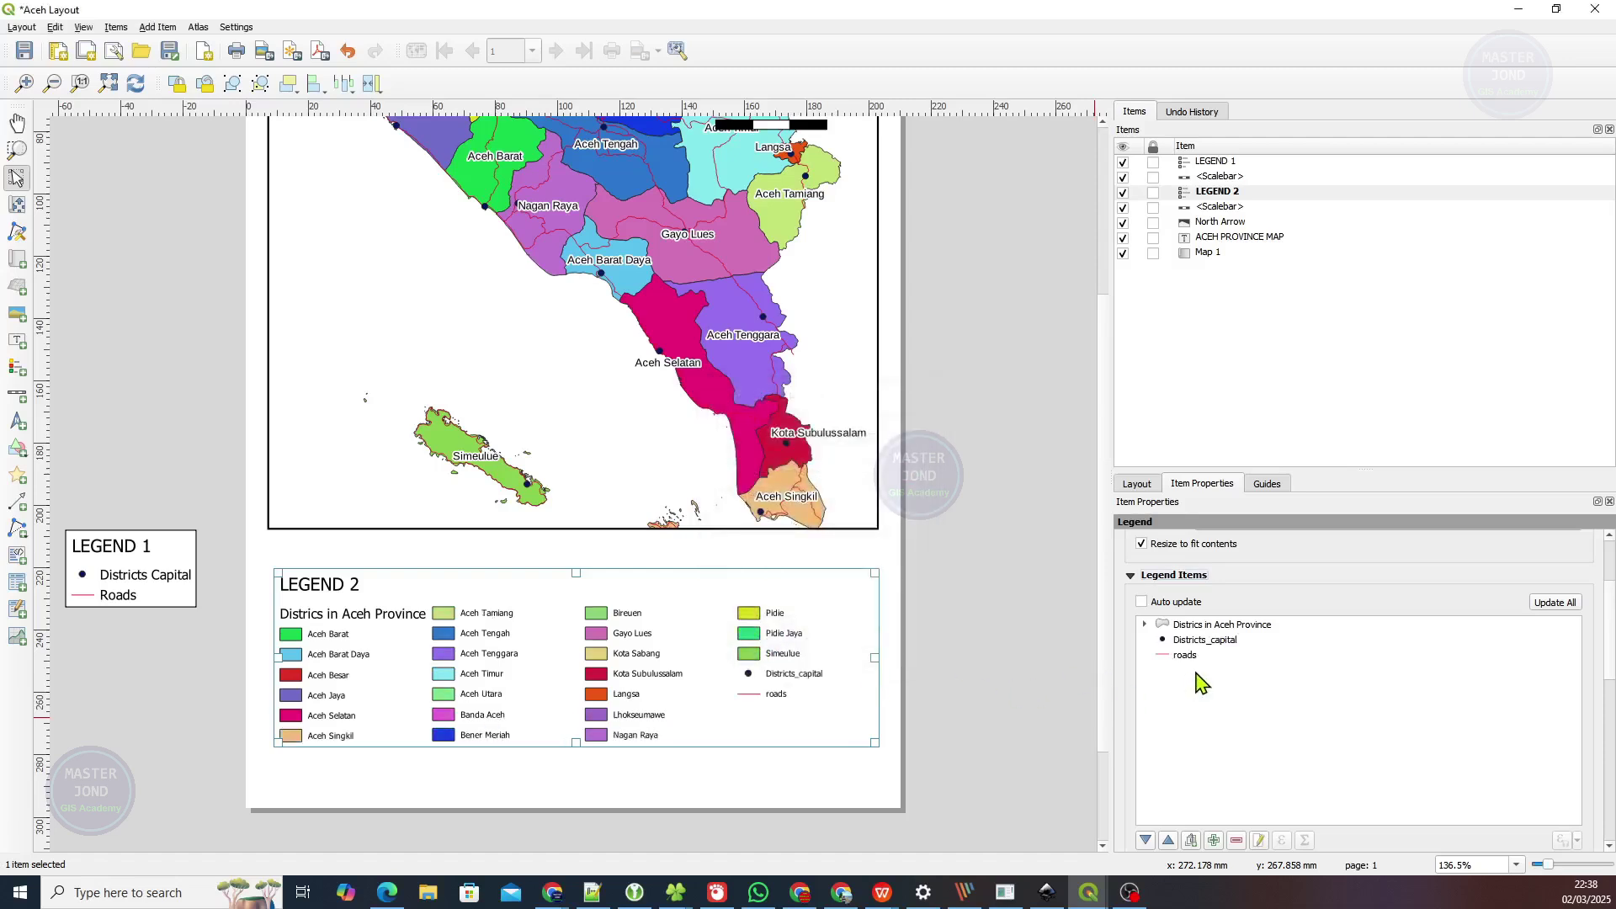
click(1213, 629)
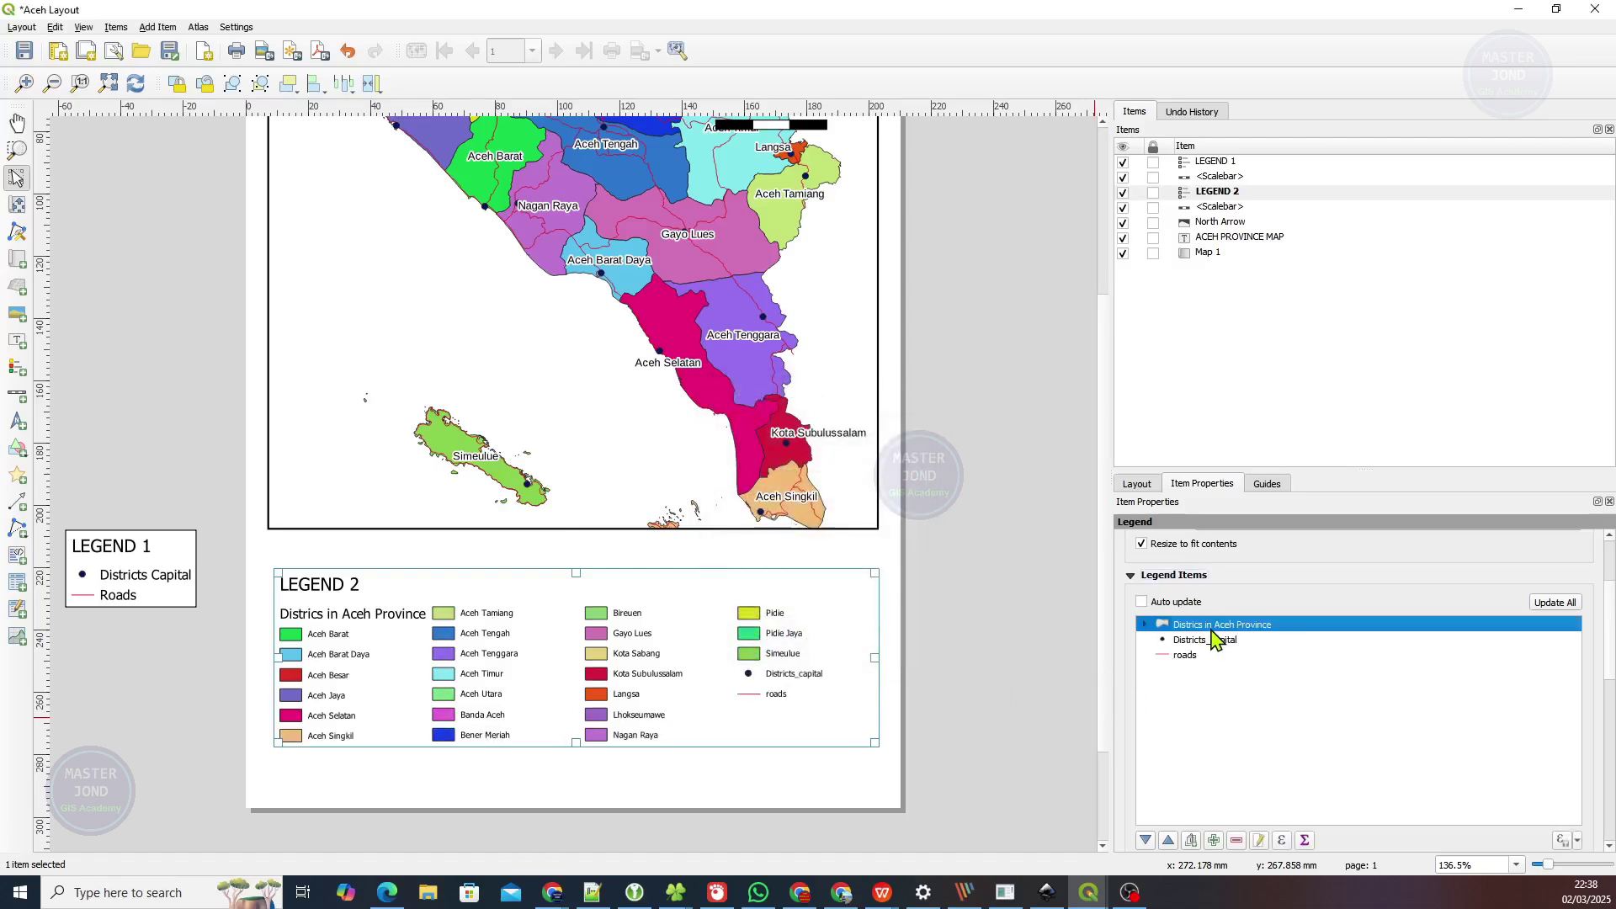
drag(1212, 630, 1206, 679)
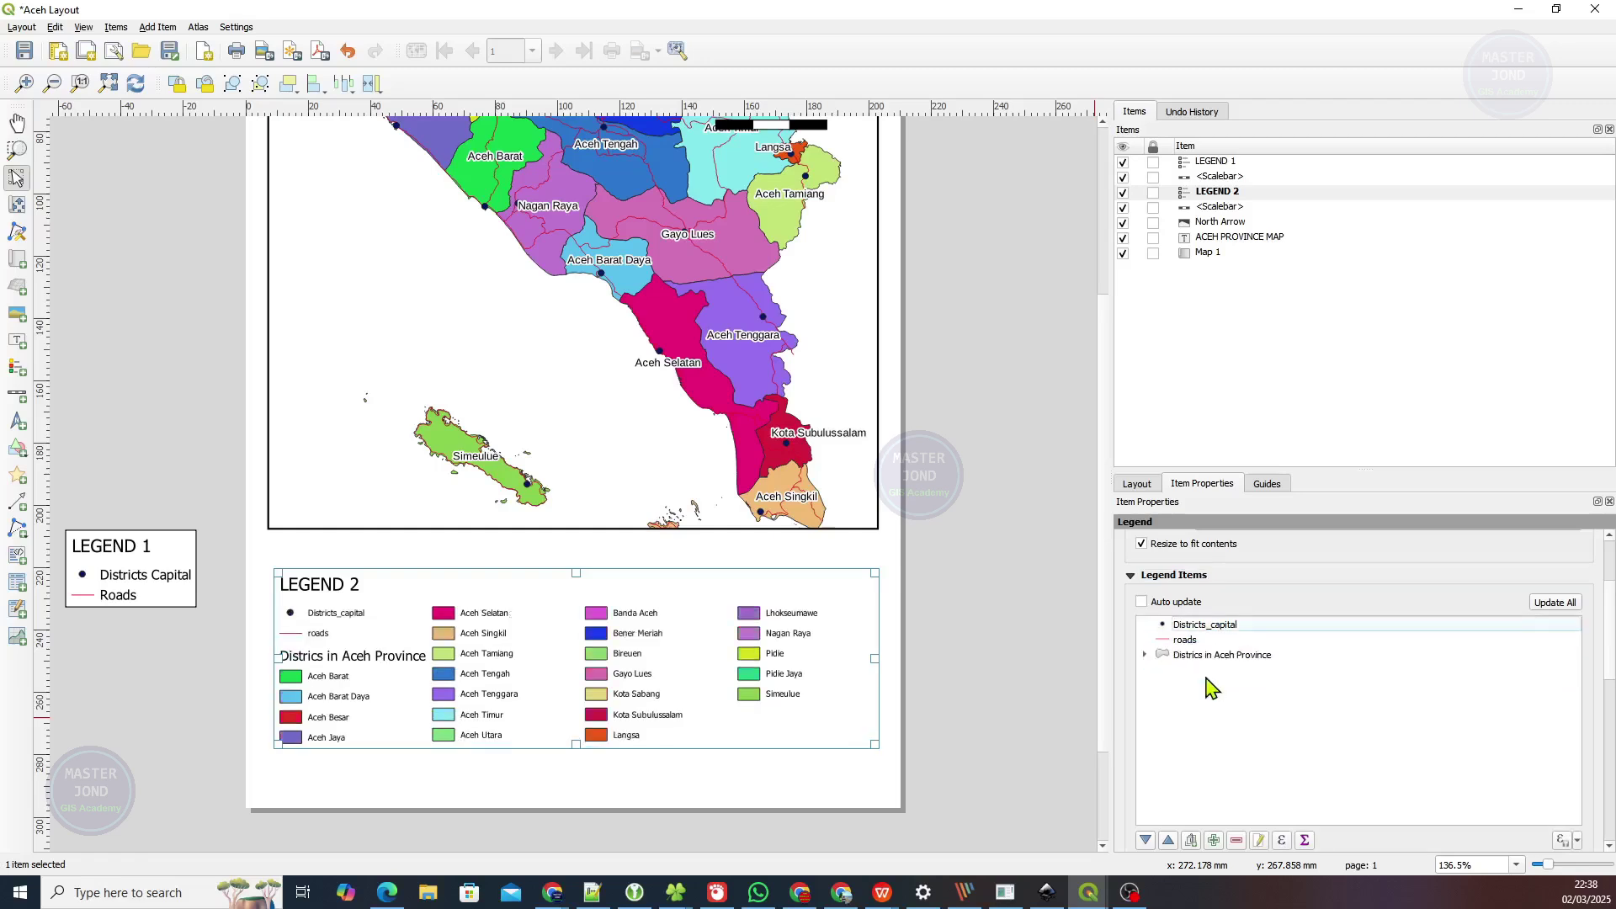
Relabel the two added LEGEND 2 entries as "Districts Capital" and "Roads".
double_click(1194, 624)
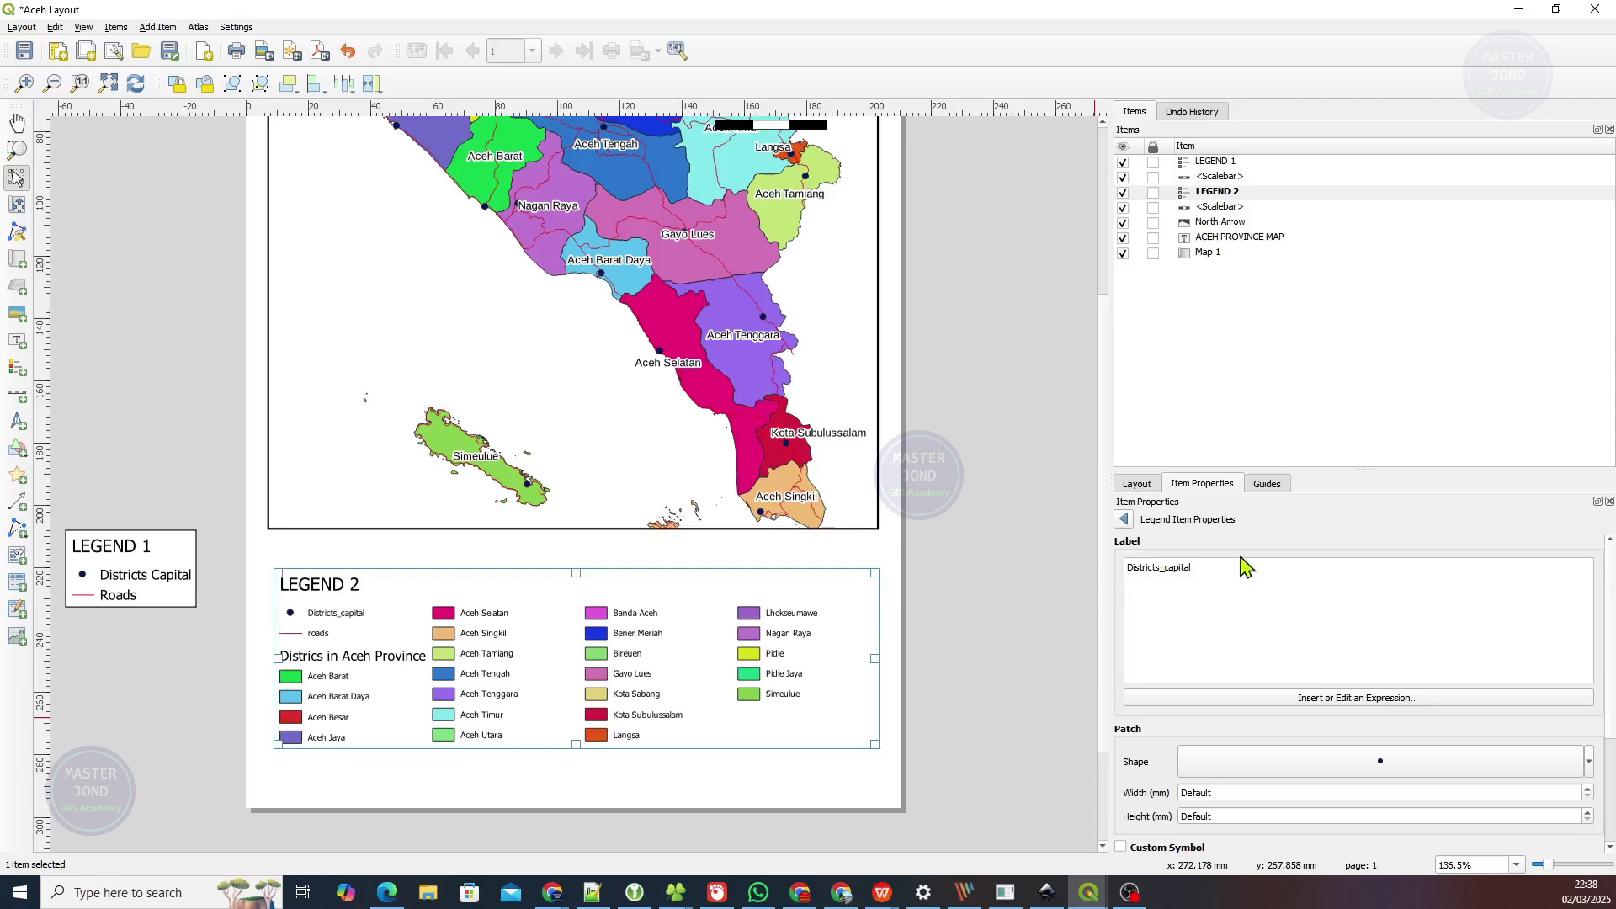
key(BackSpace)
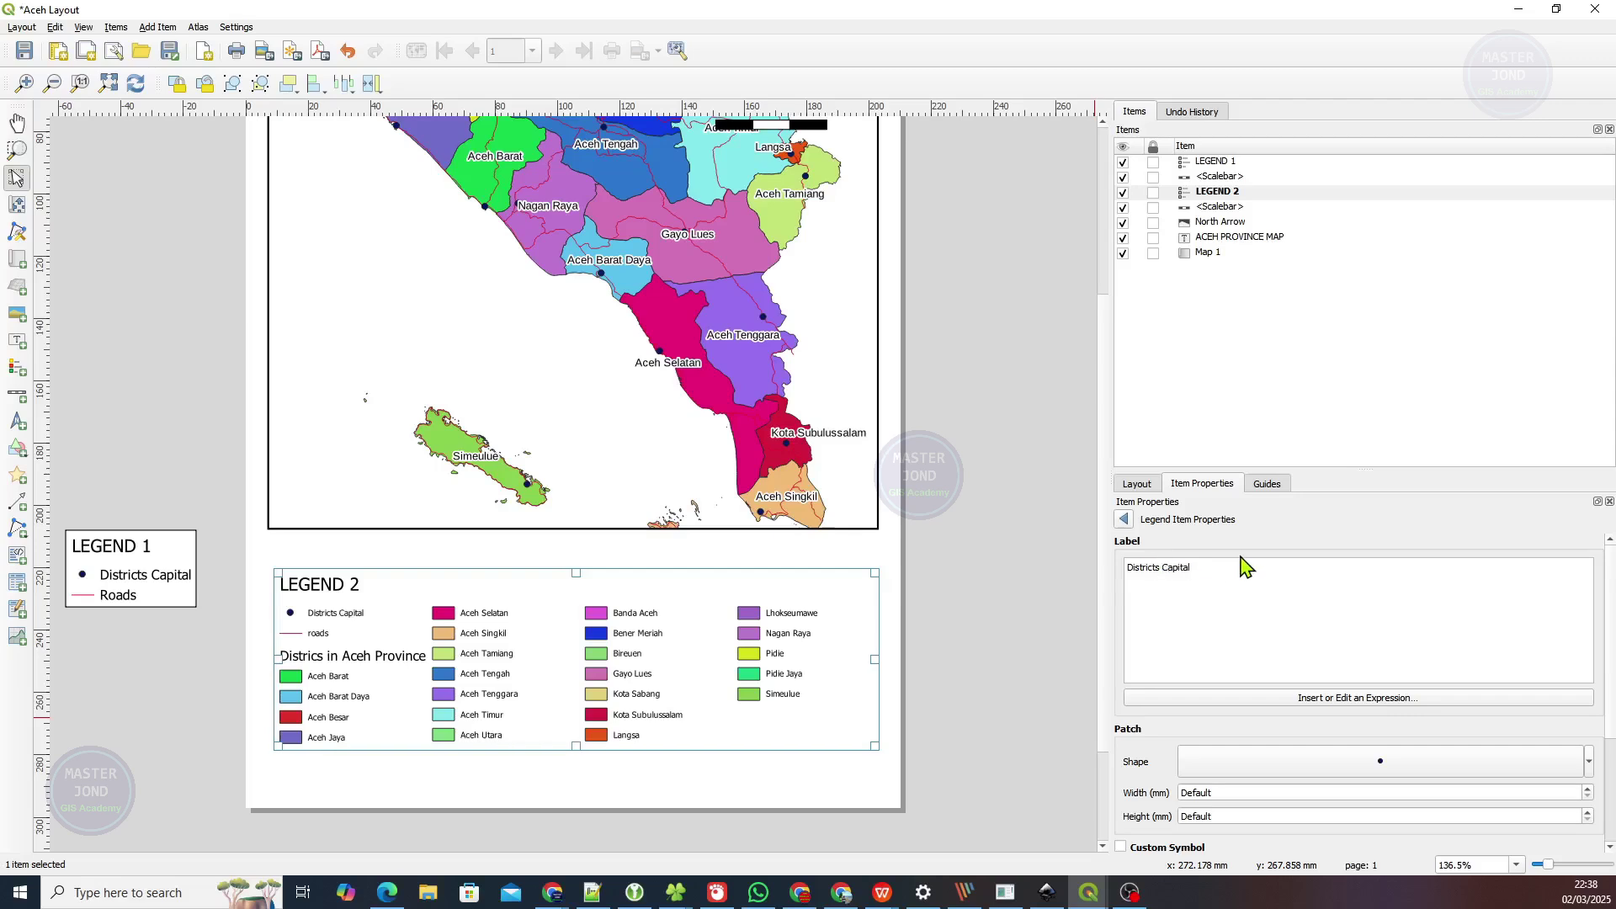
click(1124, 528)
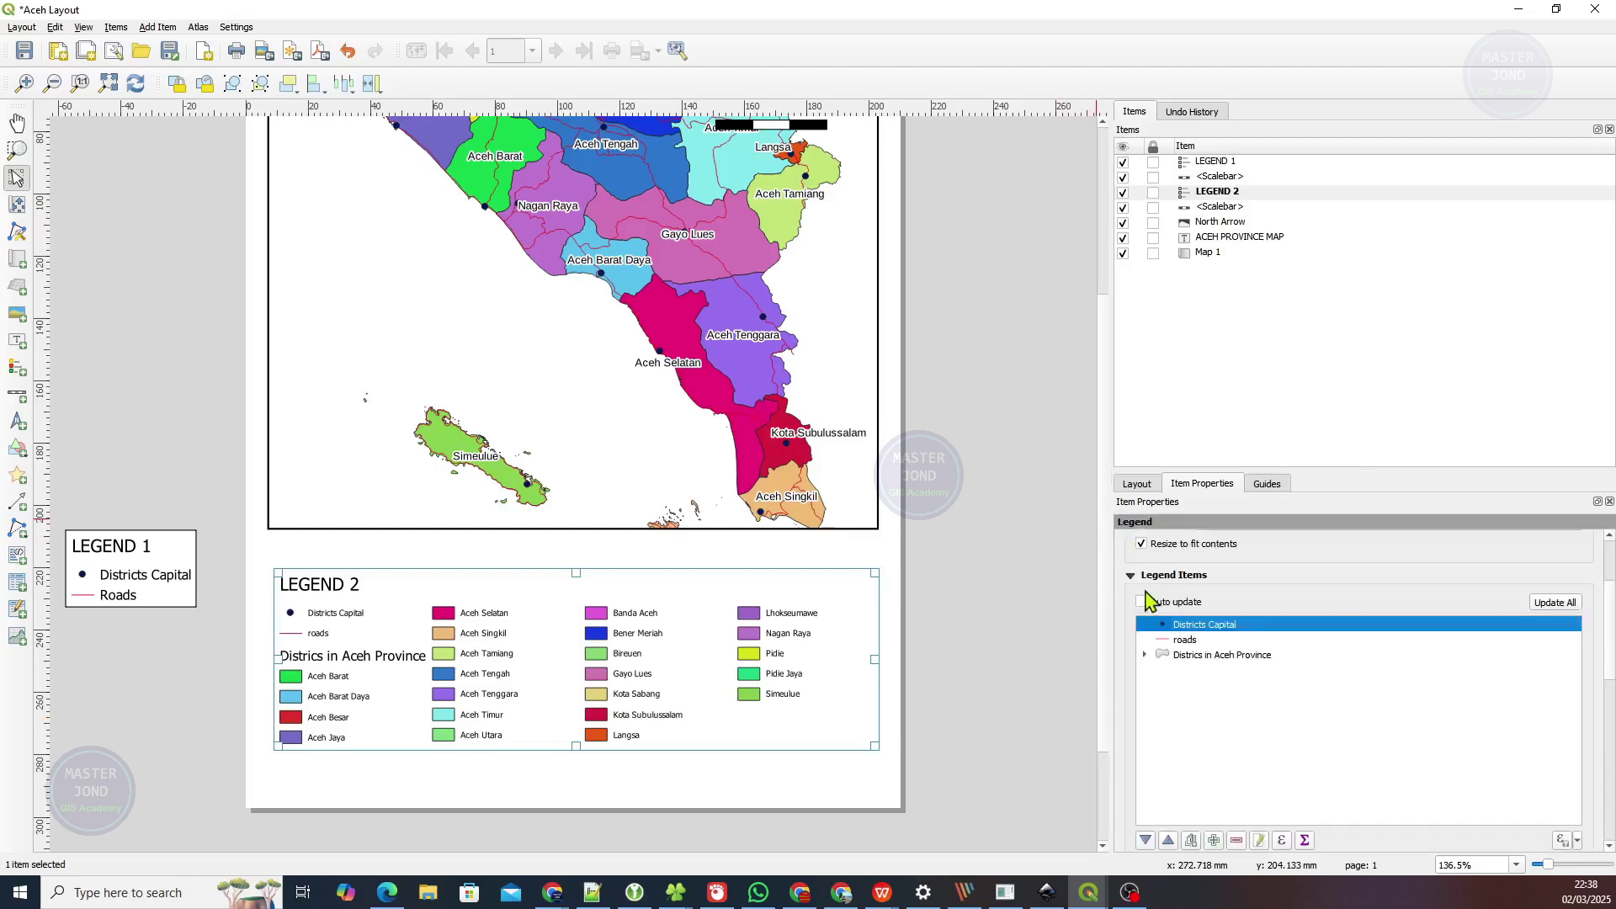
click(1191, 641)
double_click(1191, 642)
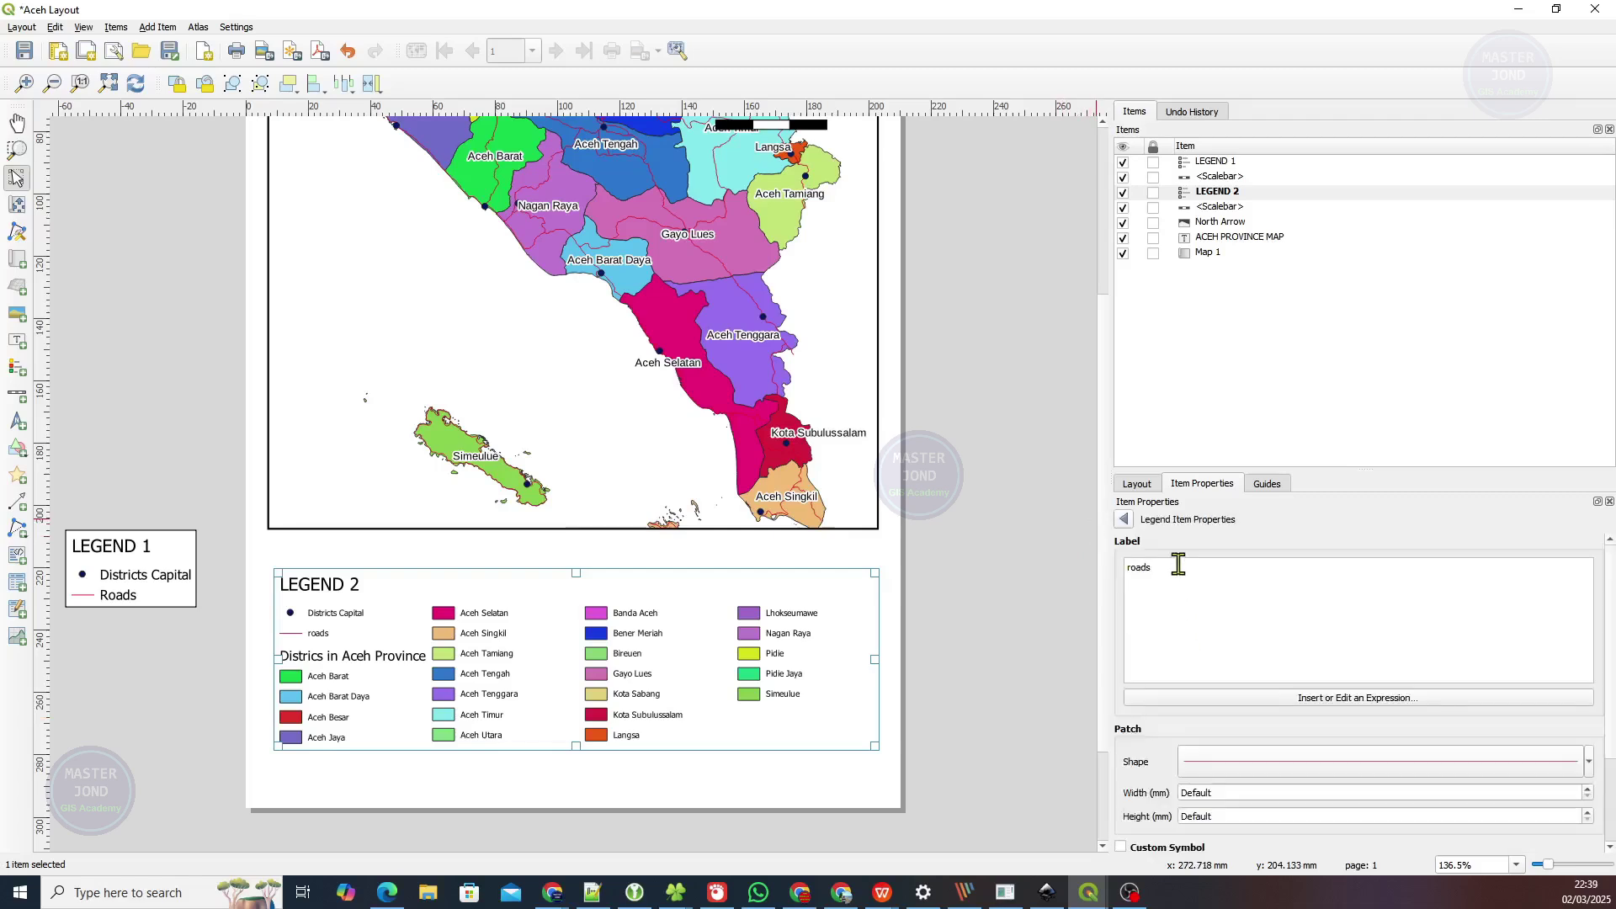
text(R)
key(Delete)
click(1125, 521)
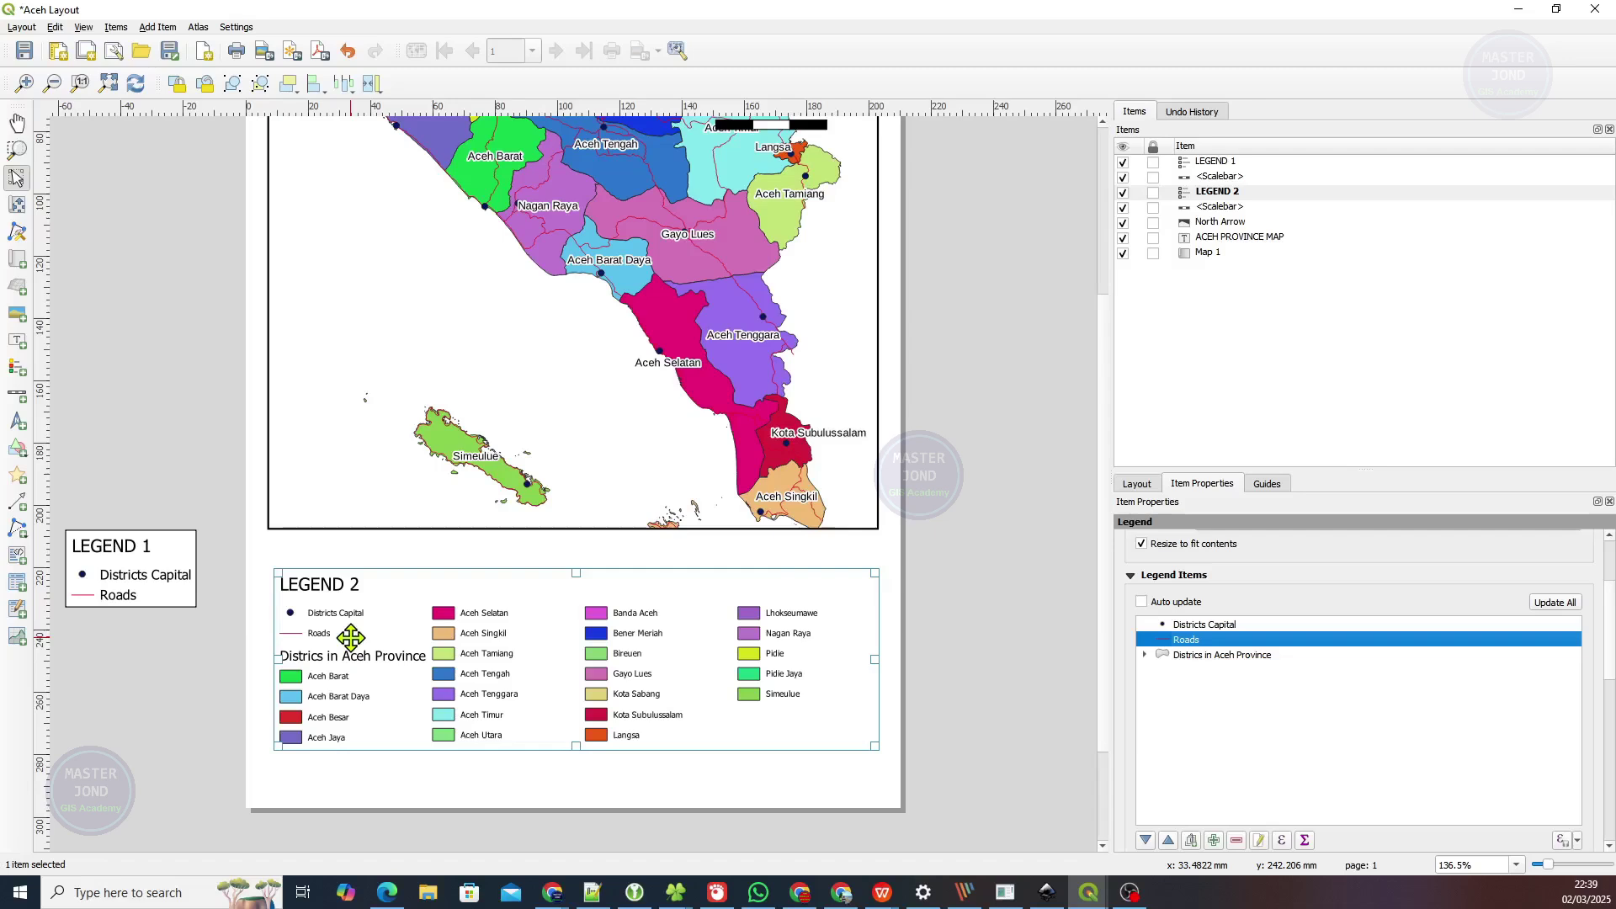
Change the title of LEGEND 2 to "LEGEND" and delete the separate LEGEND 1 beside the page.
scroll(1191, 576, up, 3)
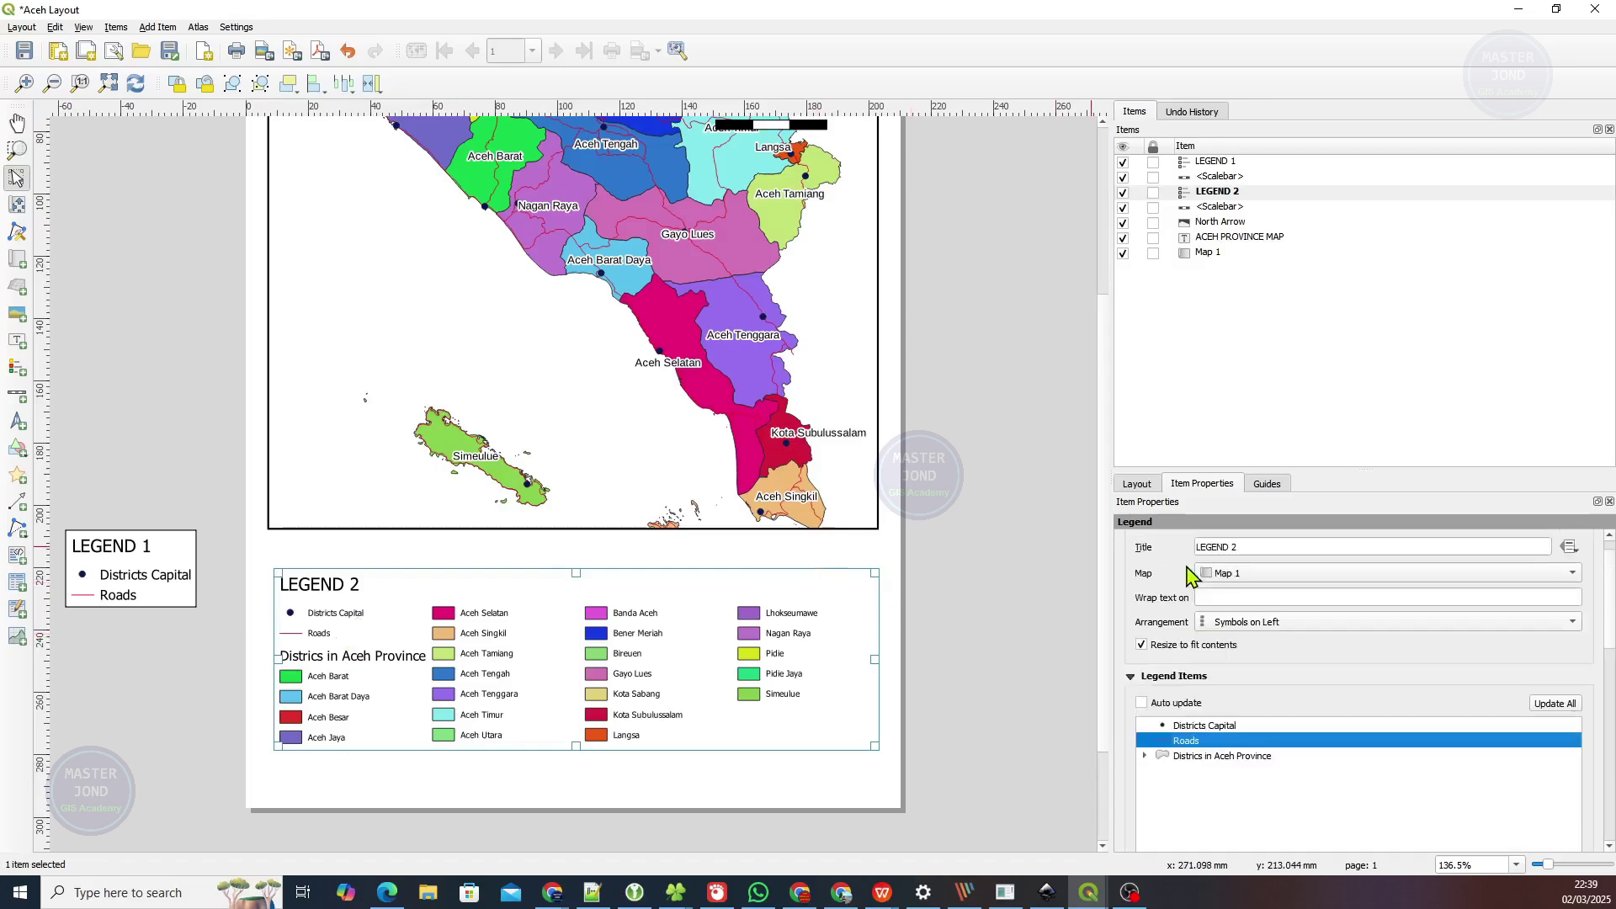
click(1254, 576)
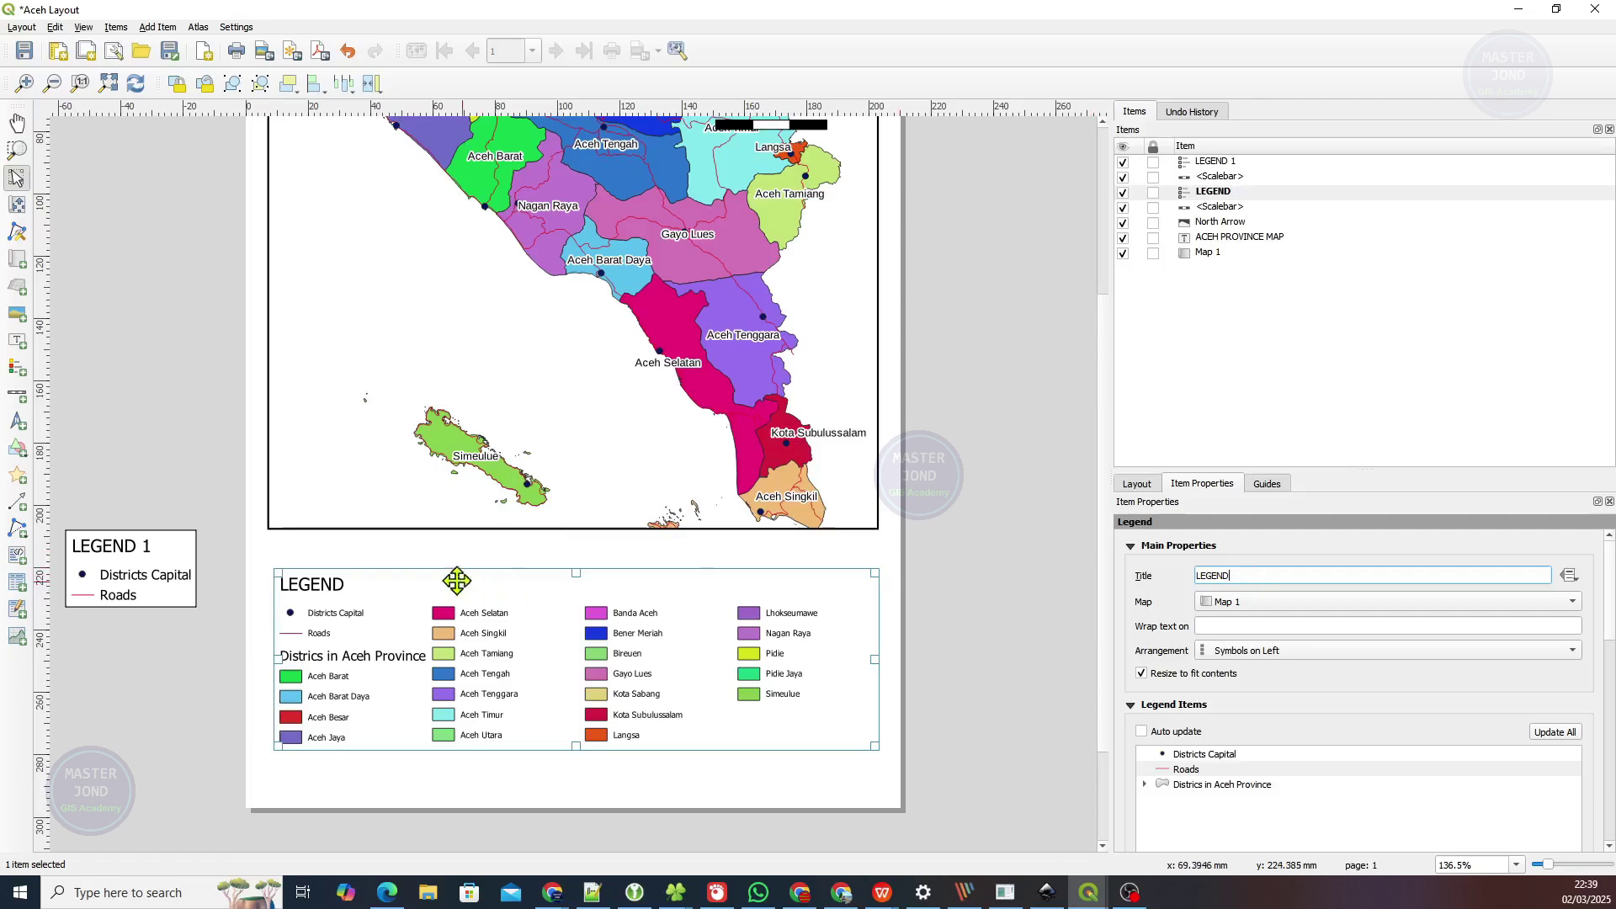
click(175, 592)
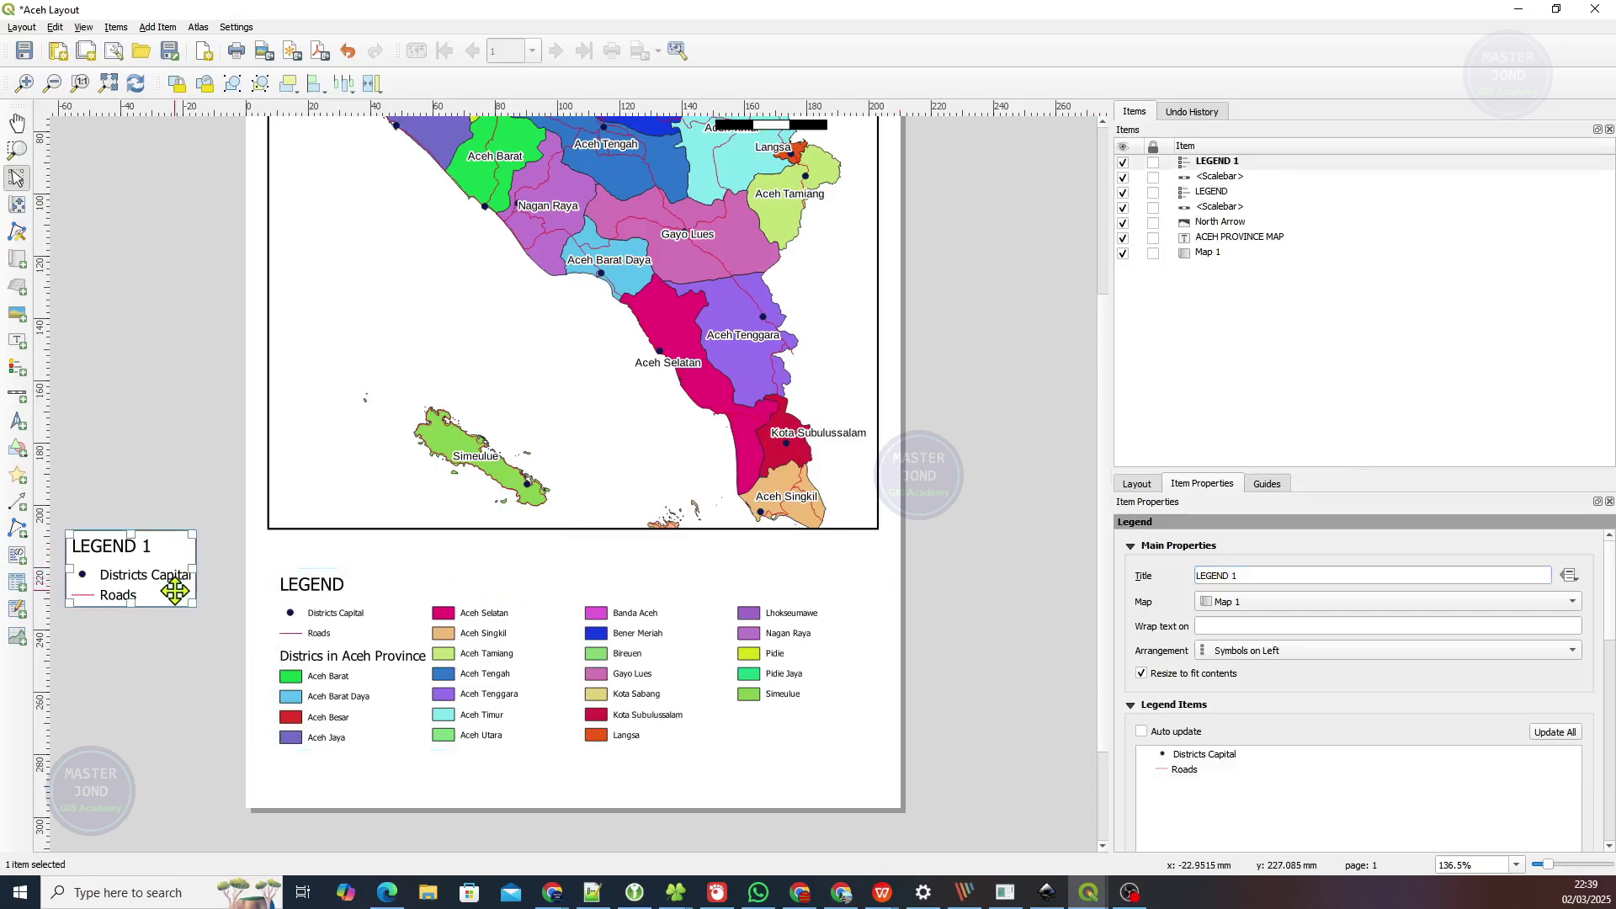
key(Delete)
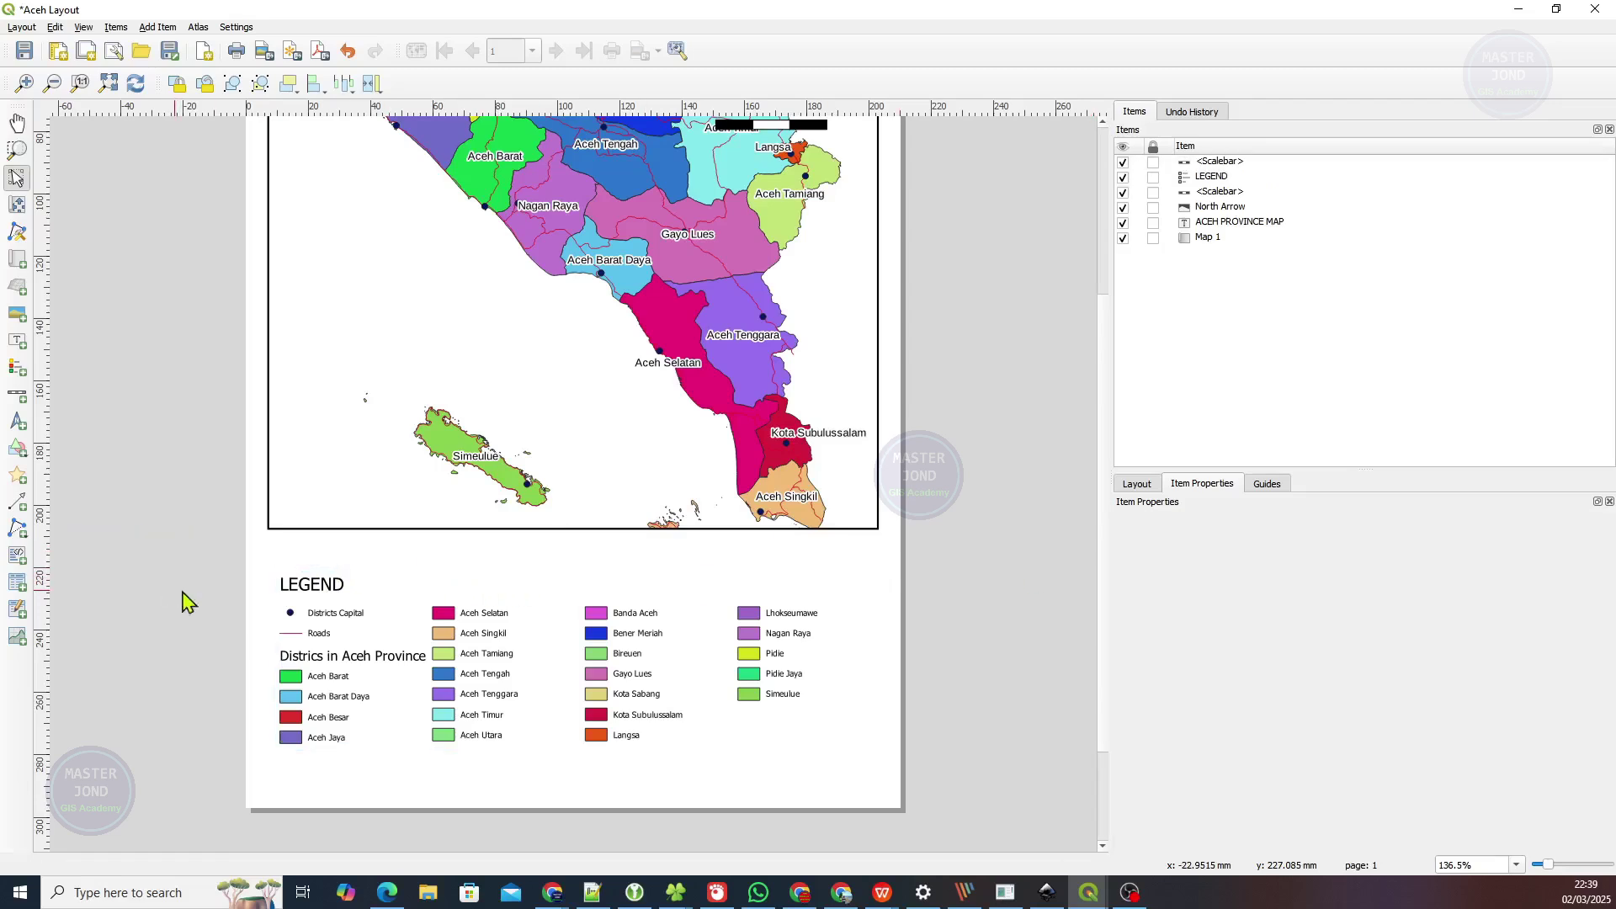
Enable a frame around the remaining legend and move it lower, close to the bottom of the page.
click(731, 628)
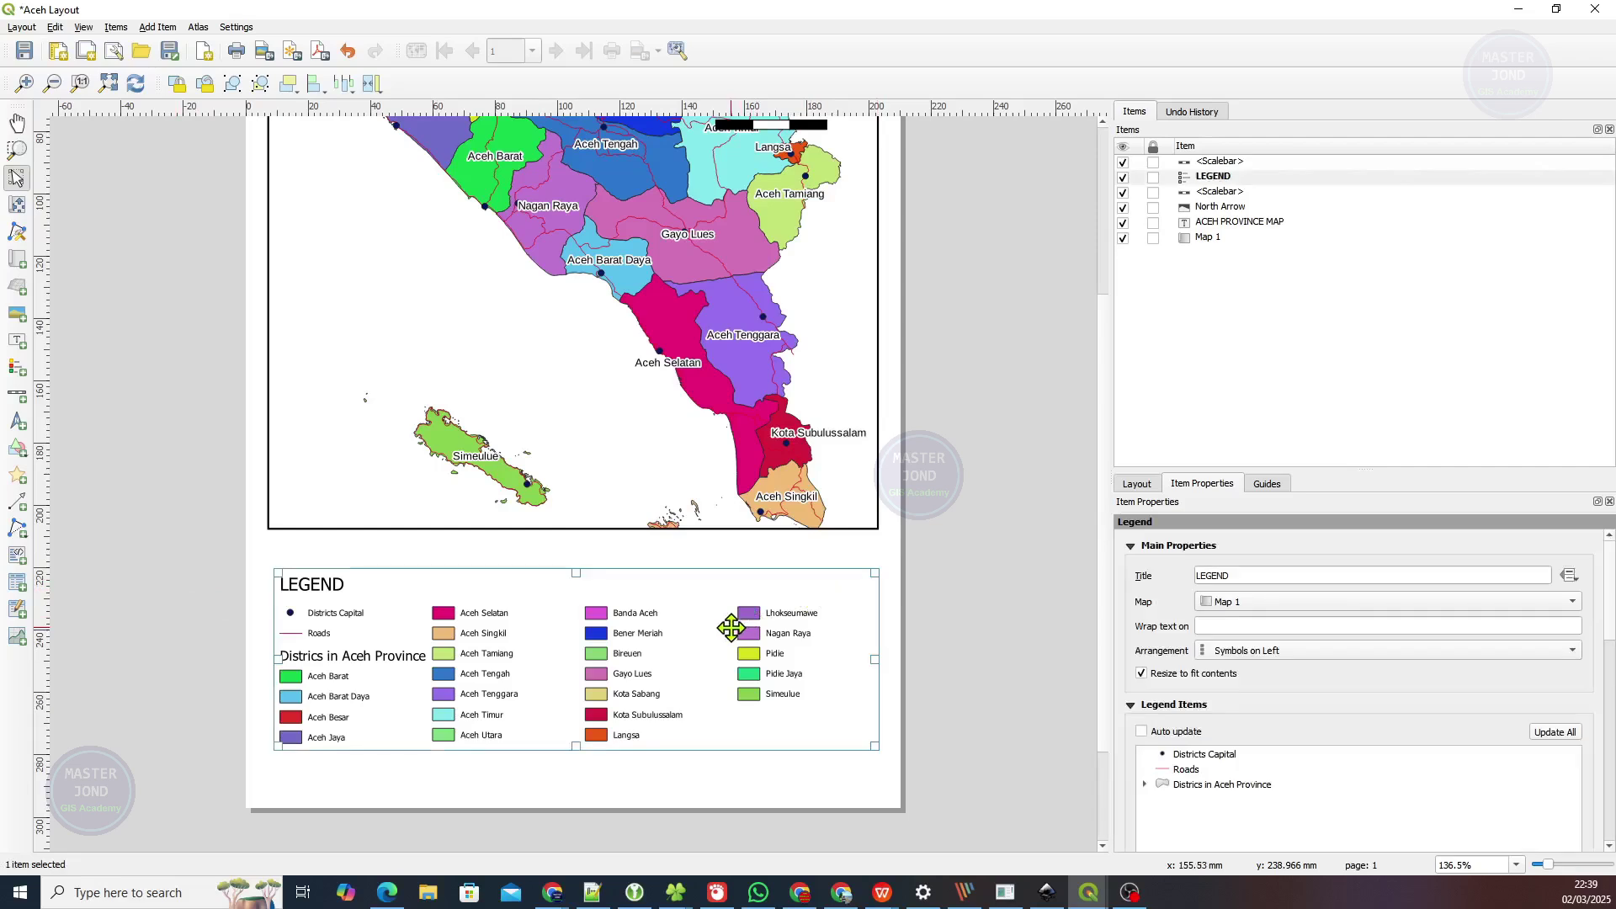
scroll(1130, 654, down, 8)
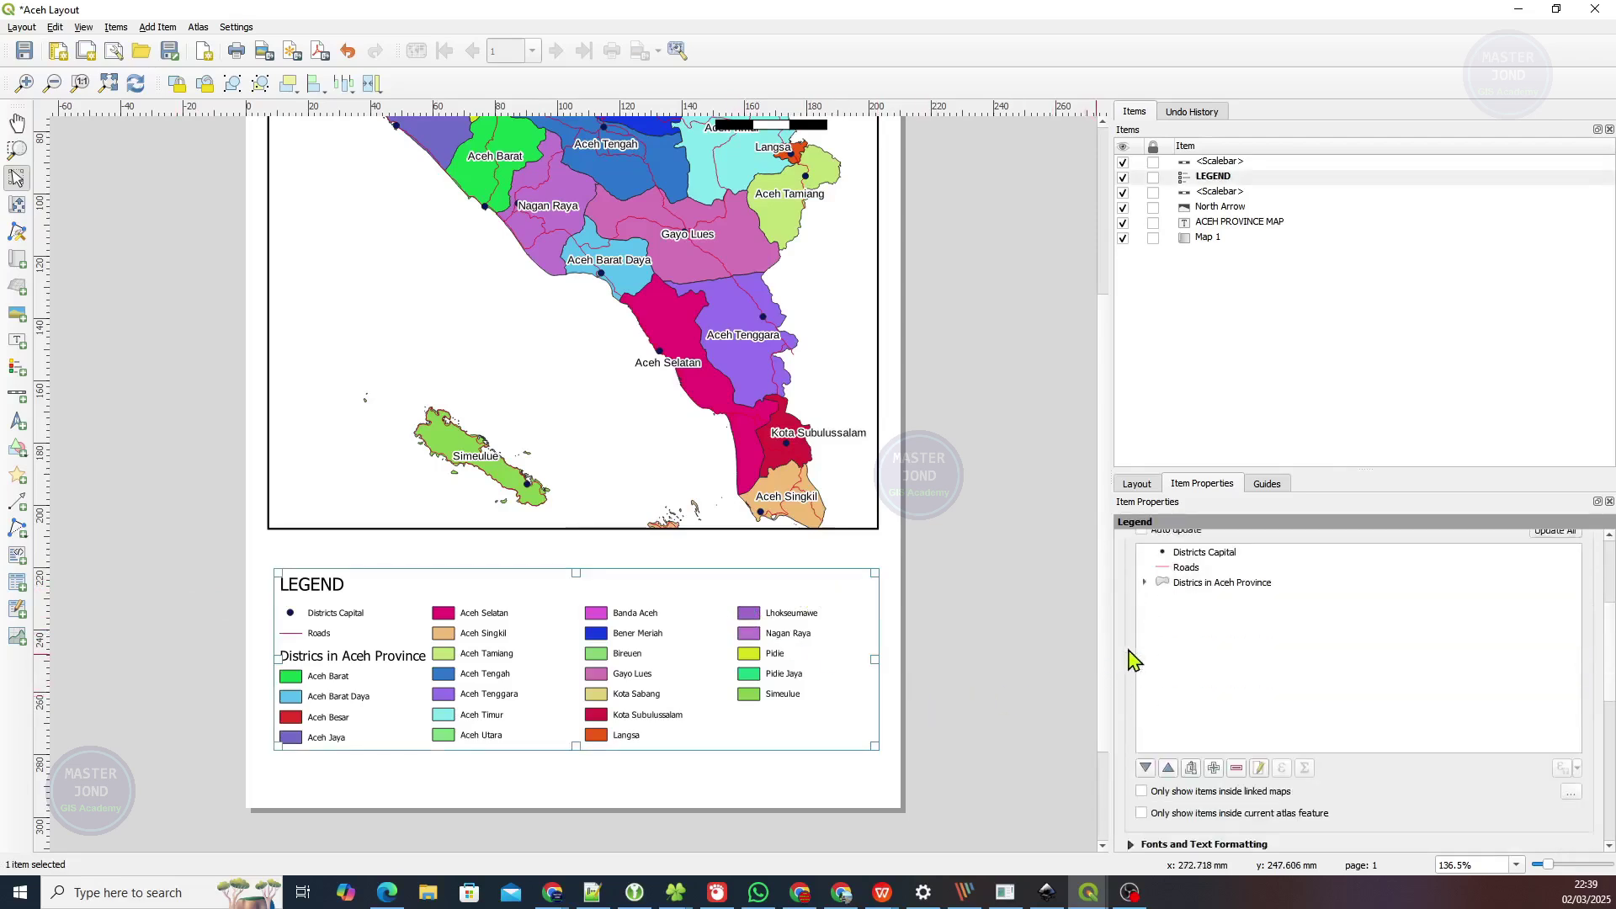
scroll(1136, 699, down, 3)
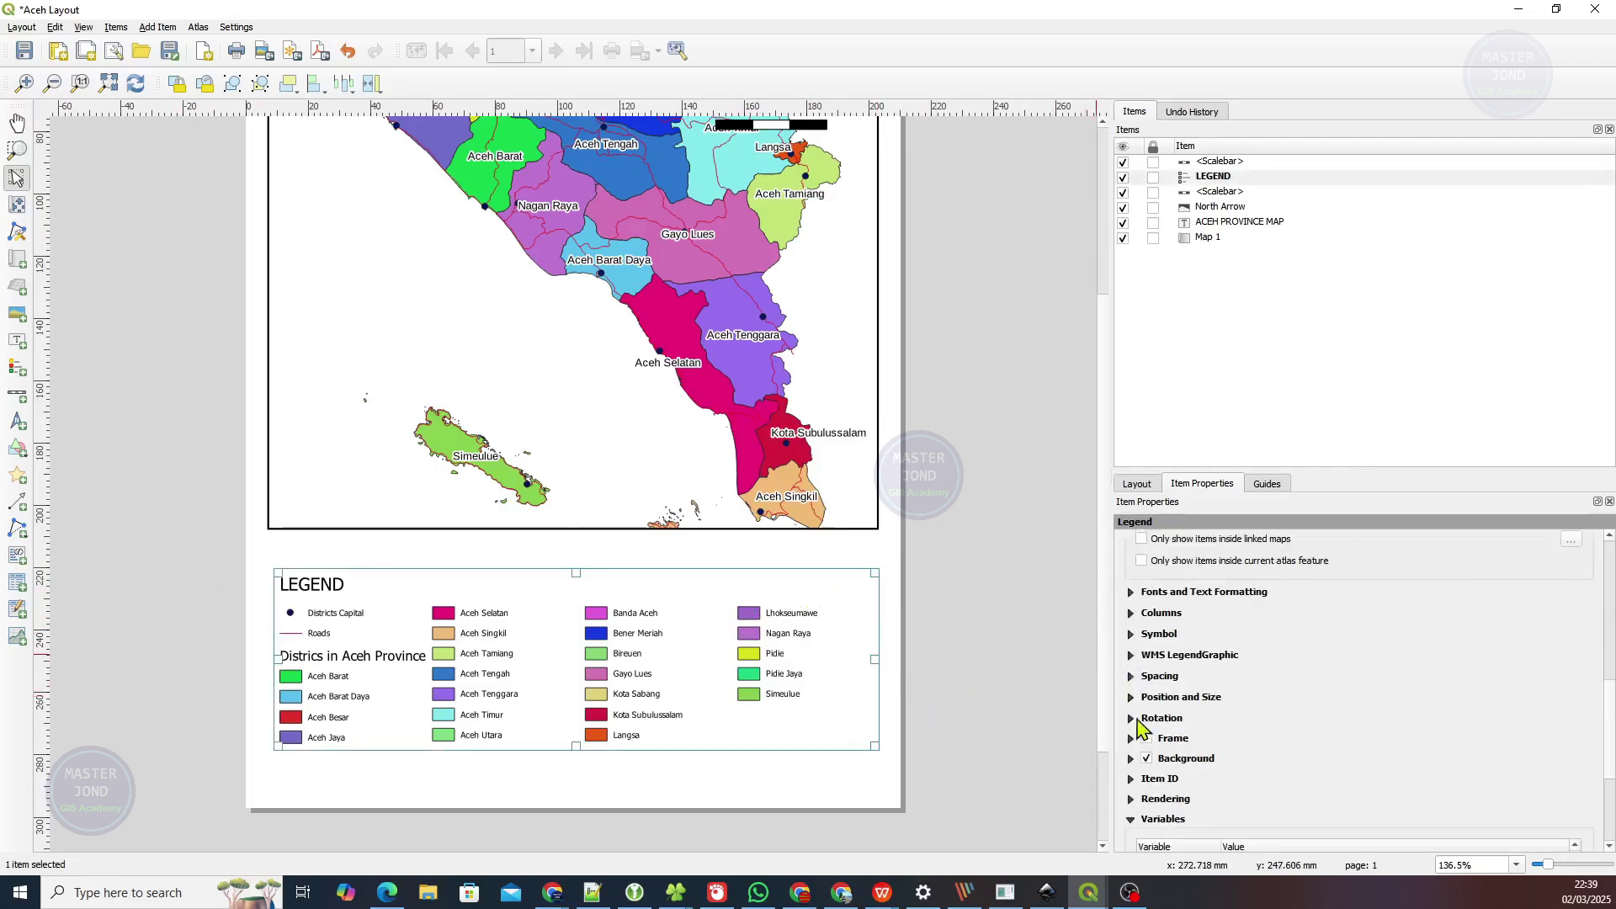
click(1147, 740)
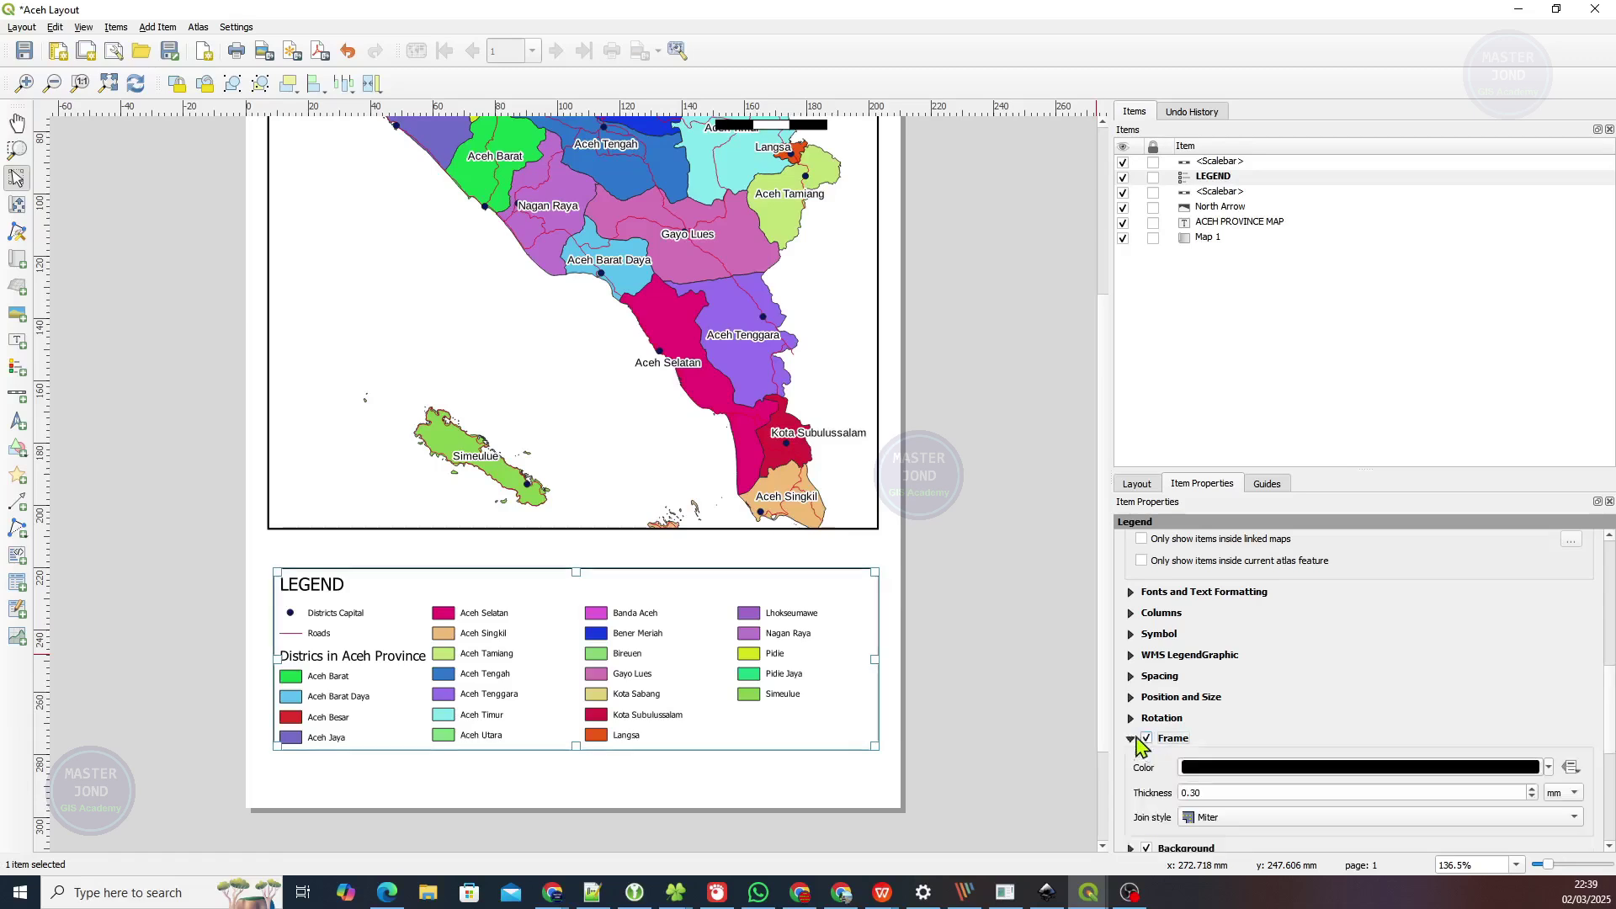
click(968, 720)
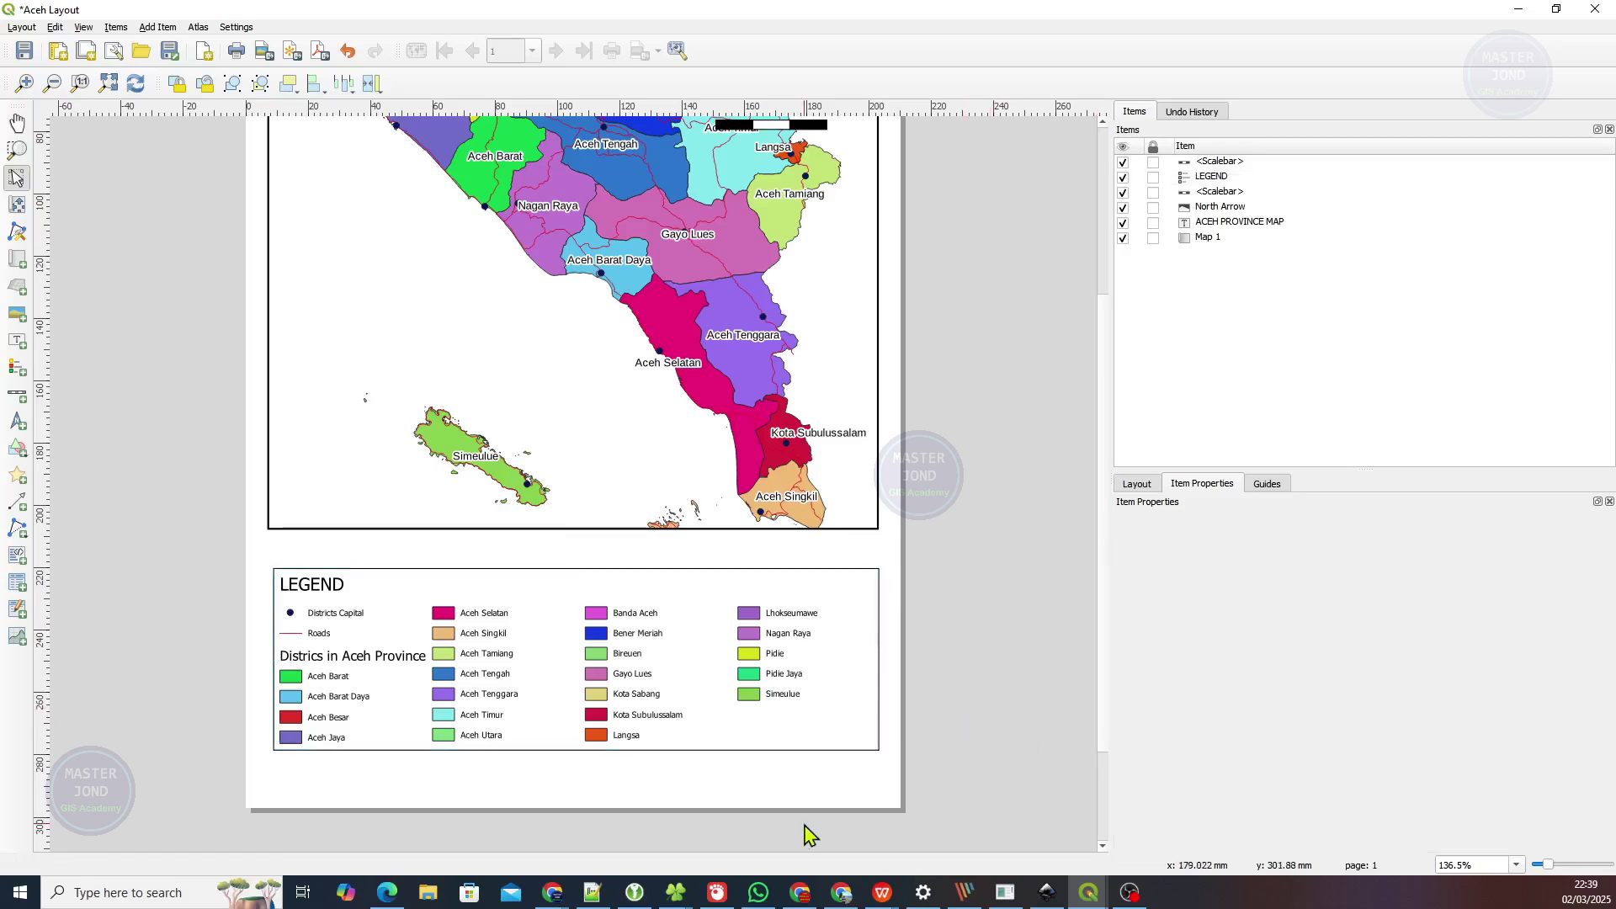
click(646, 702)
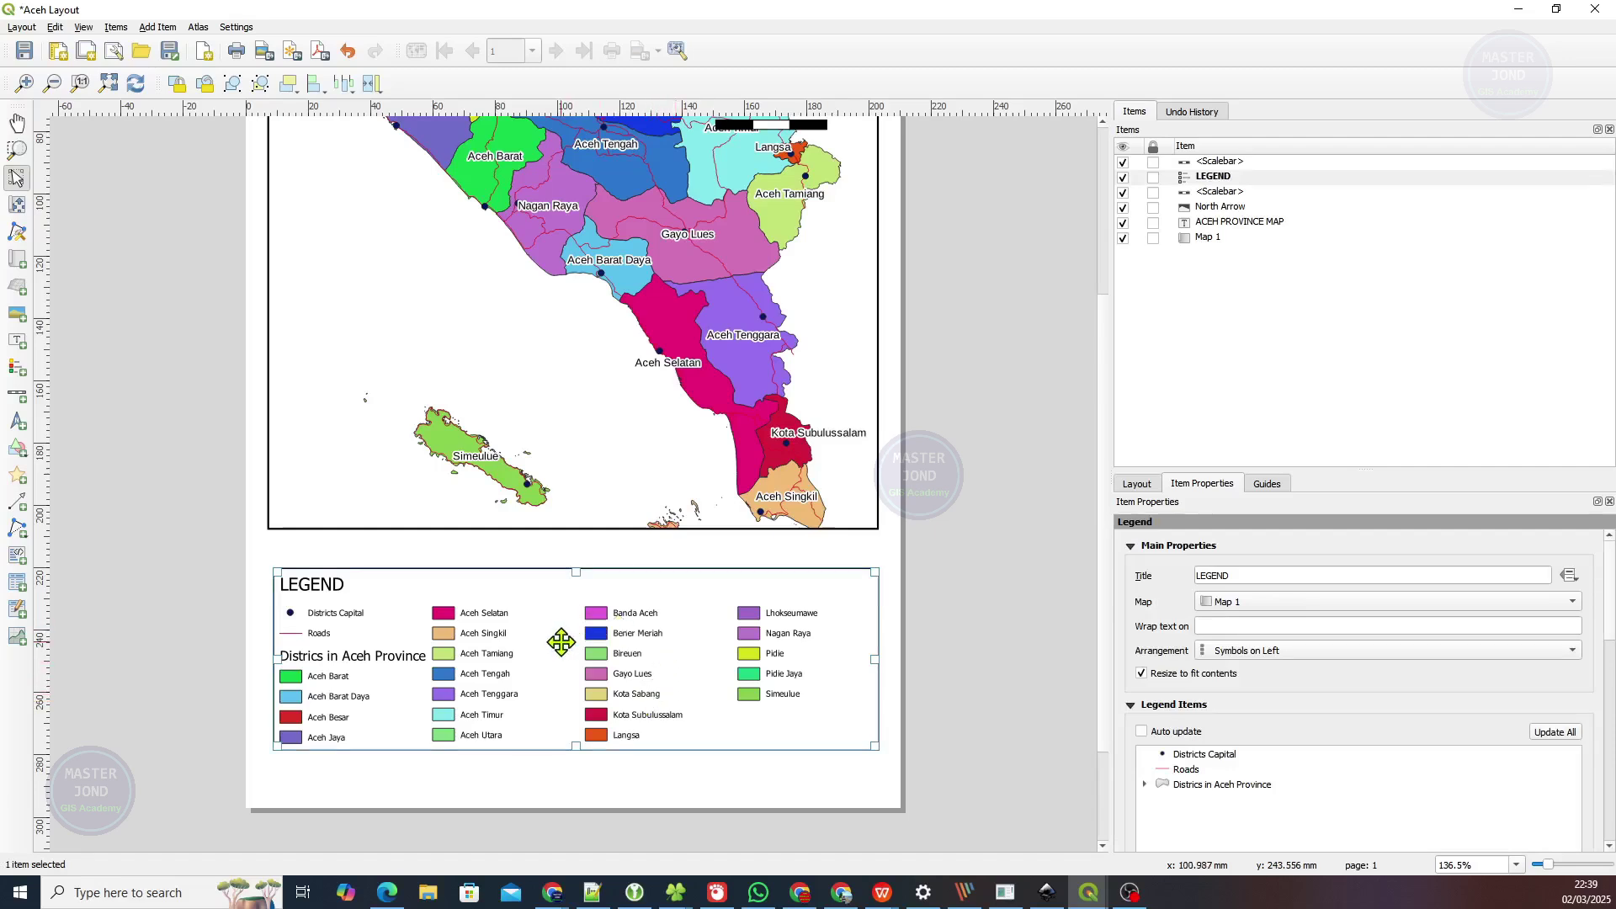
drag(560, 643, 553, 674)
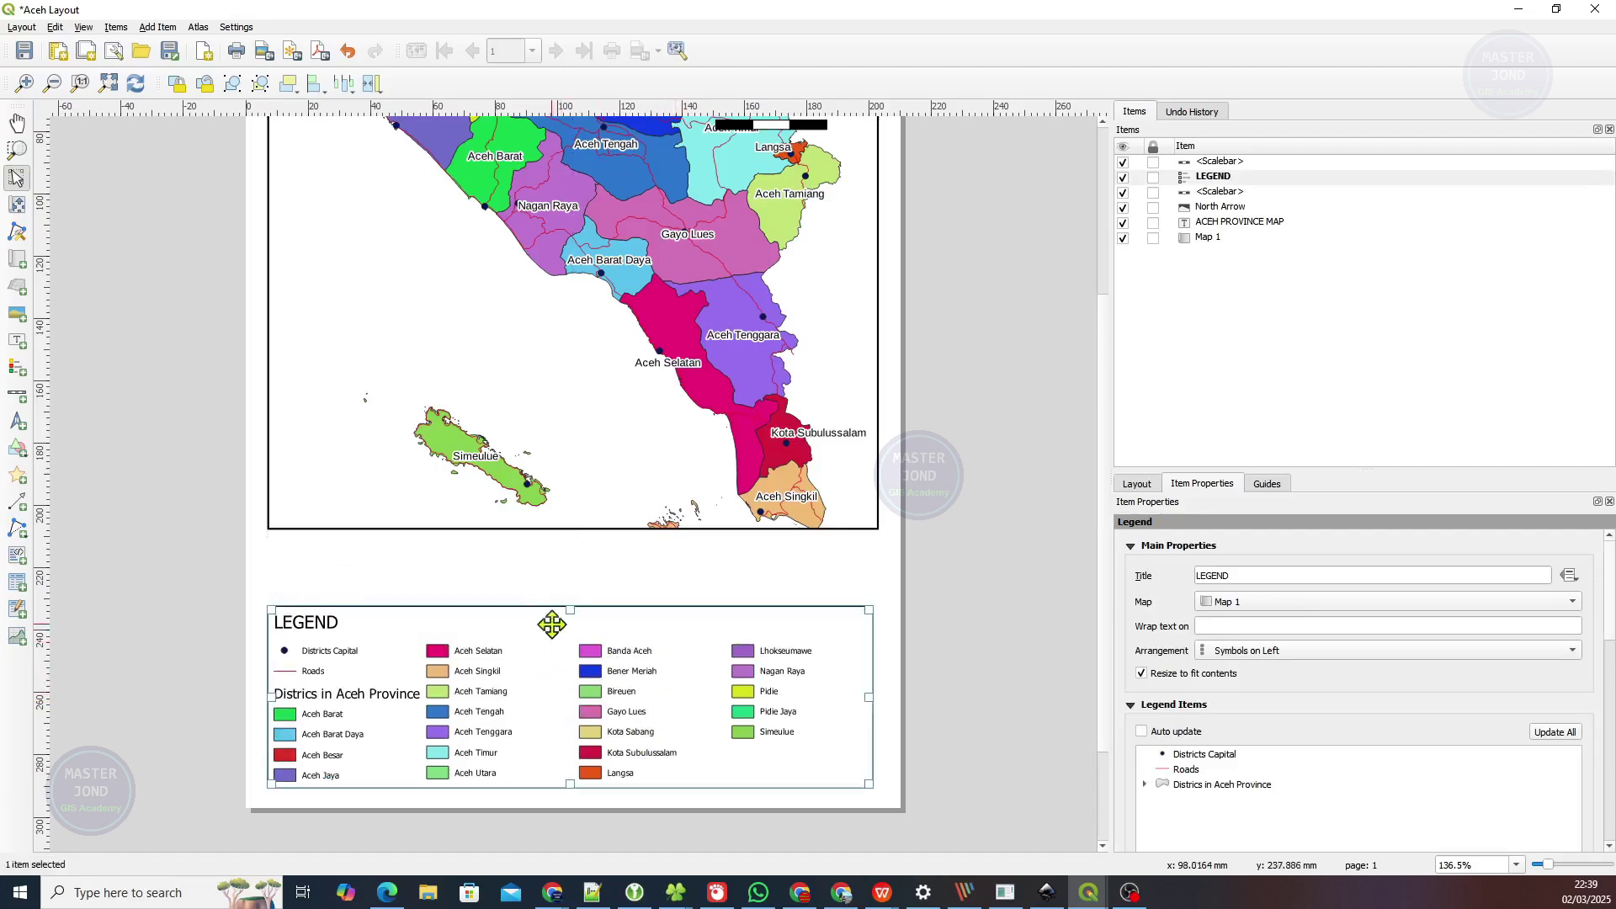
Place a vertical guide on the page and line it up with the left edge of the map frame.
click(555, 509)
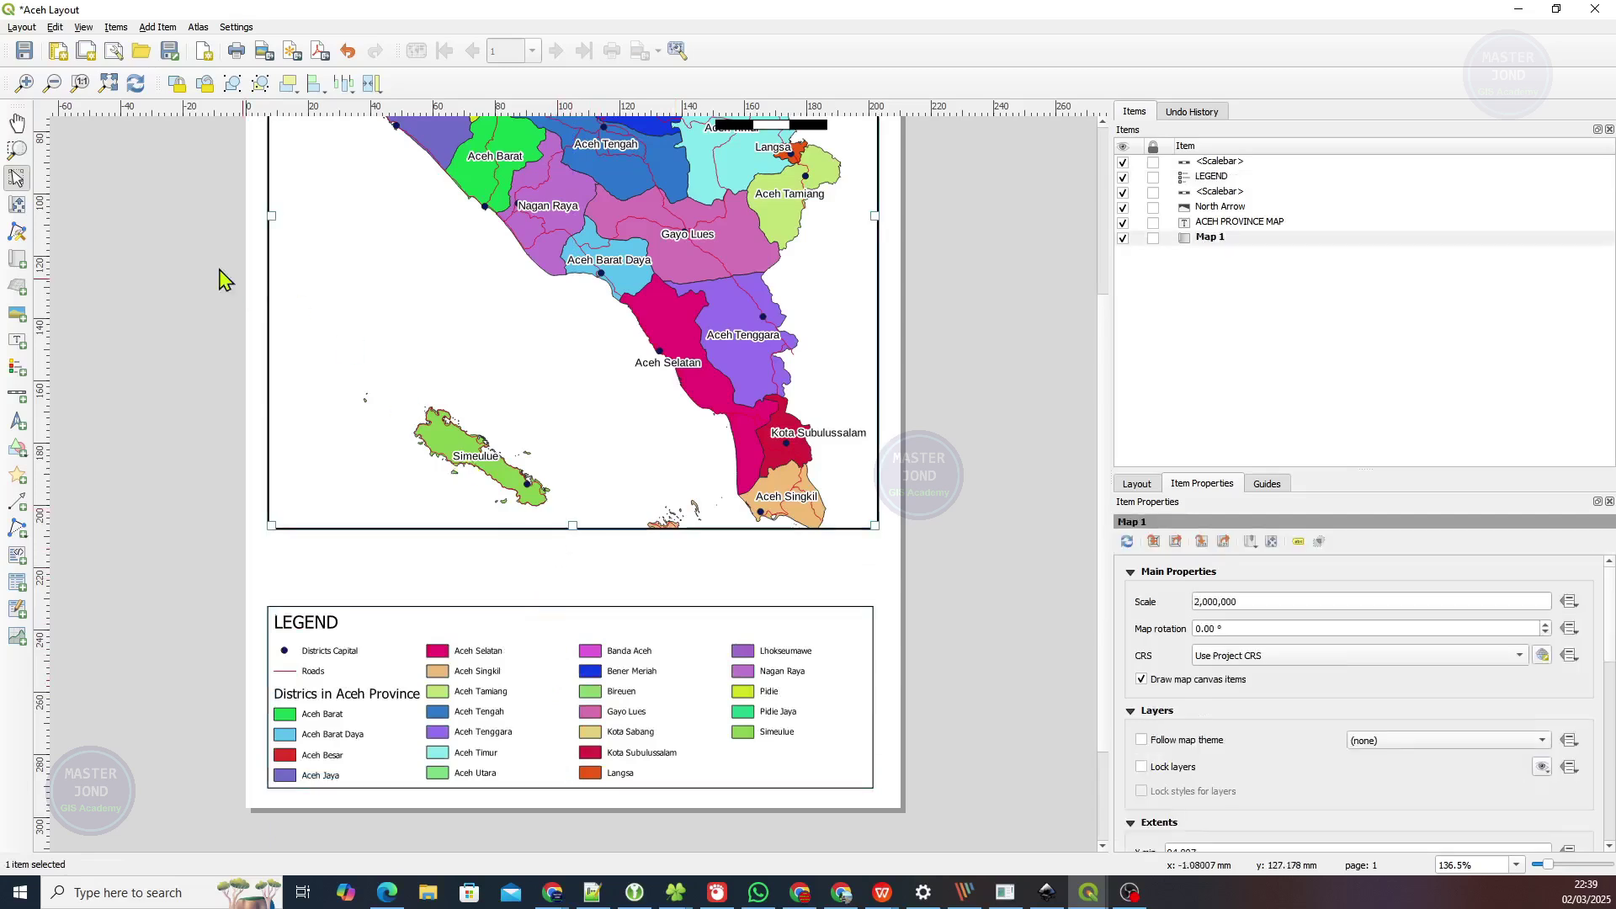
drag(47, 261, 260, 307)
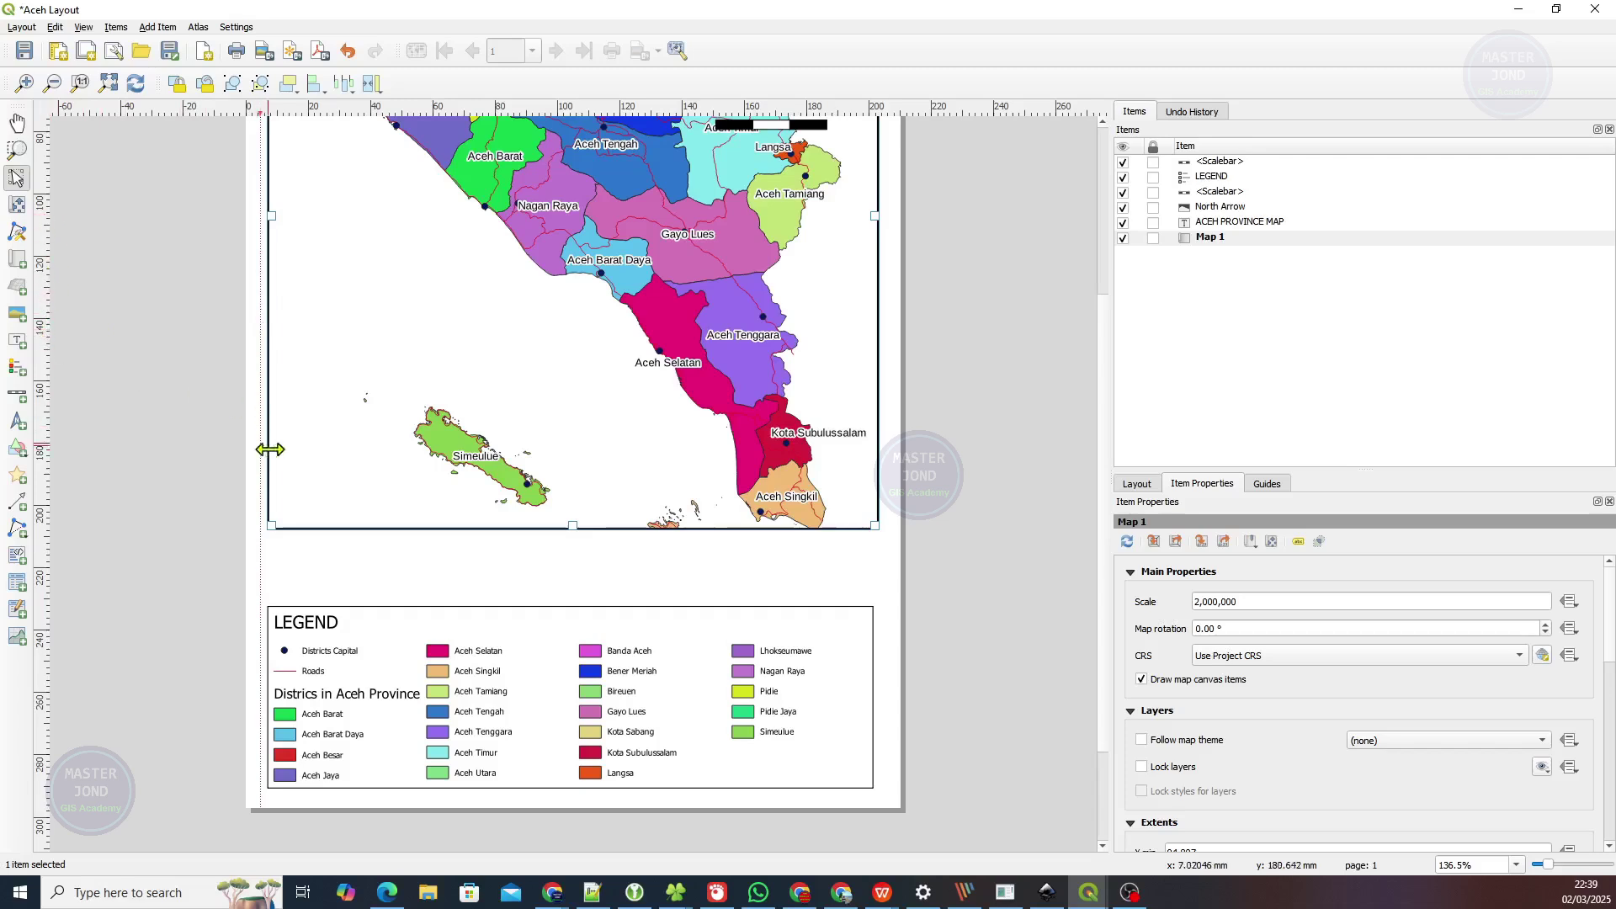
scroll(249, 505, up, 1)
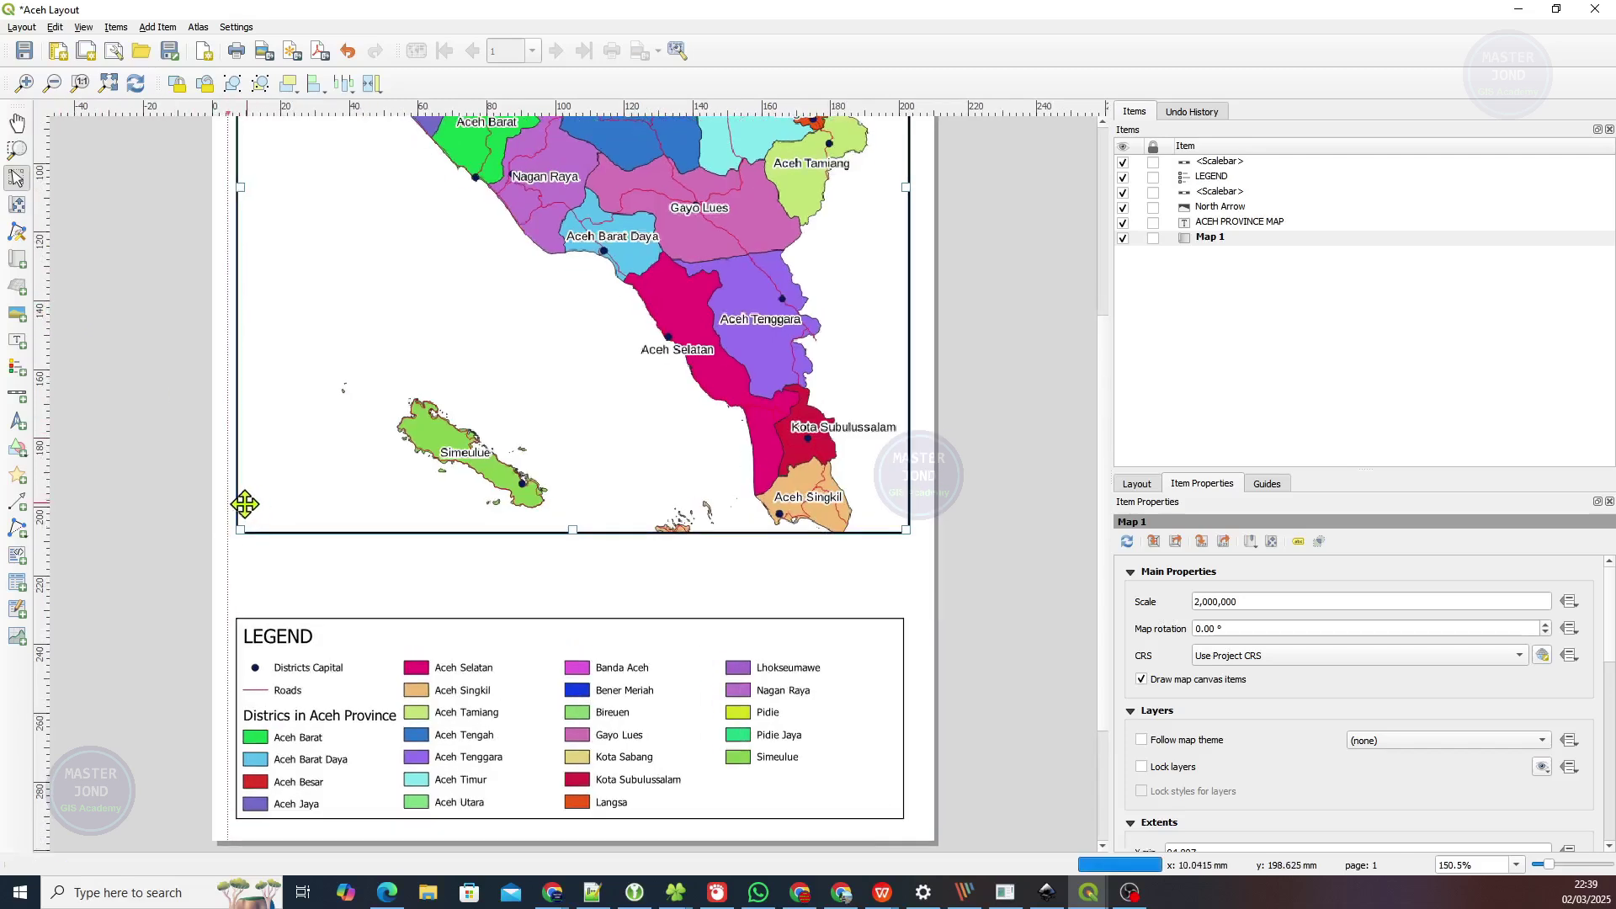
click(232, 238)
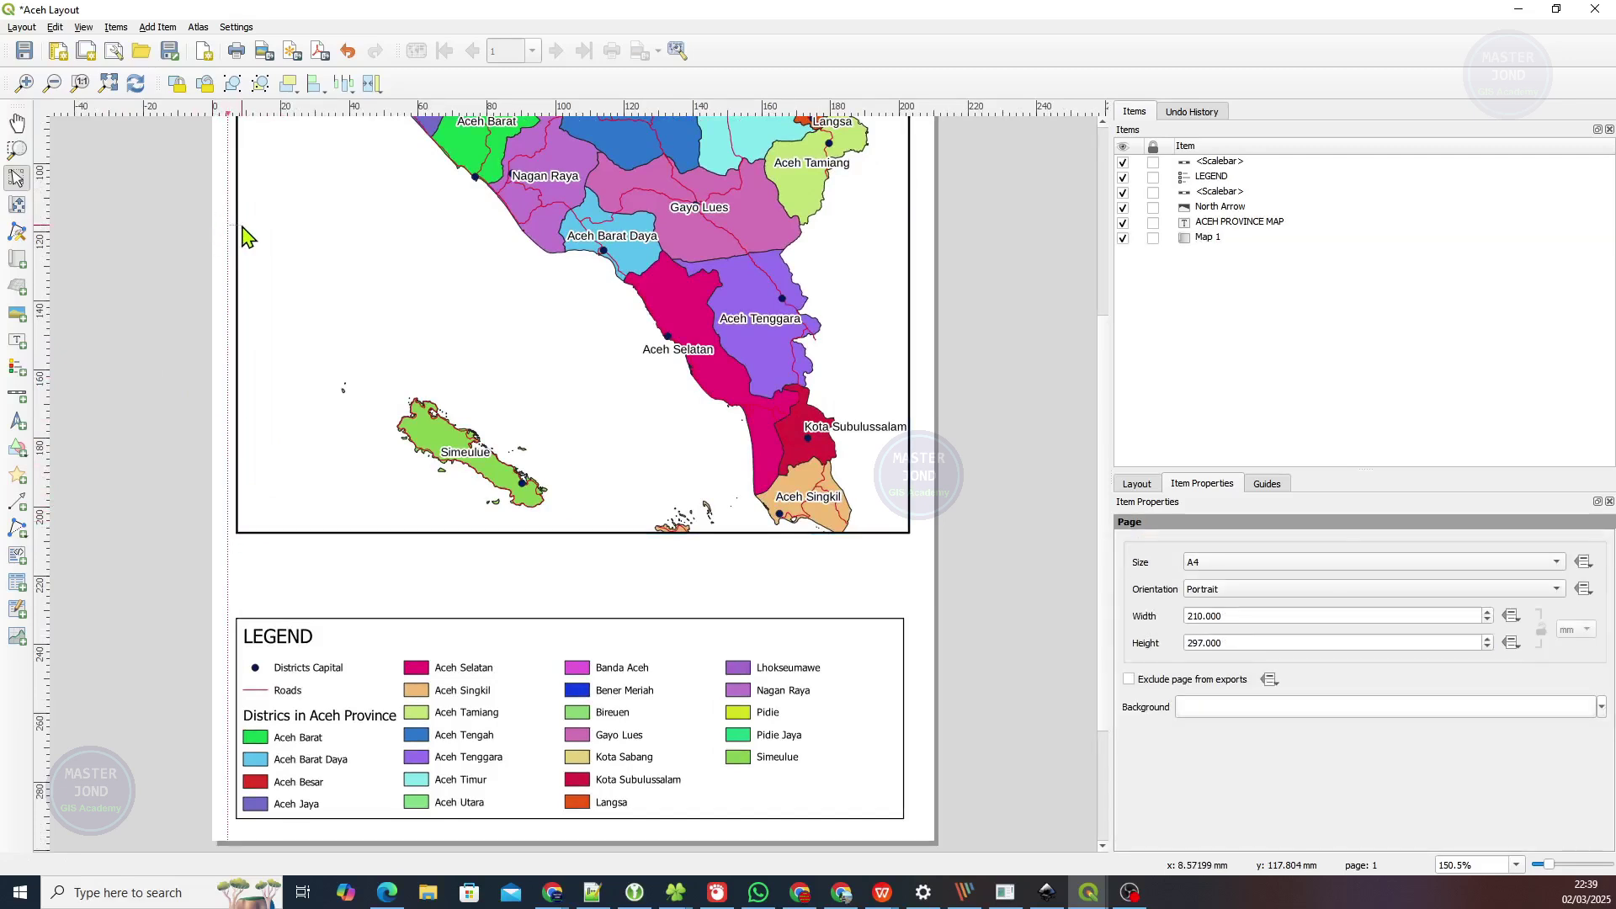
click(248, 361)
scroll(284, 241, up, 5)
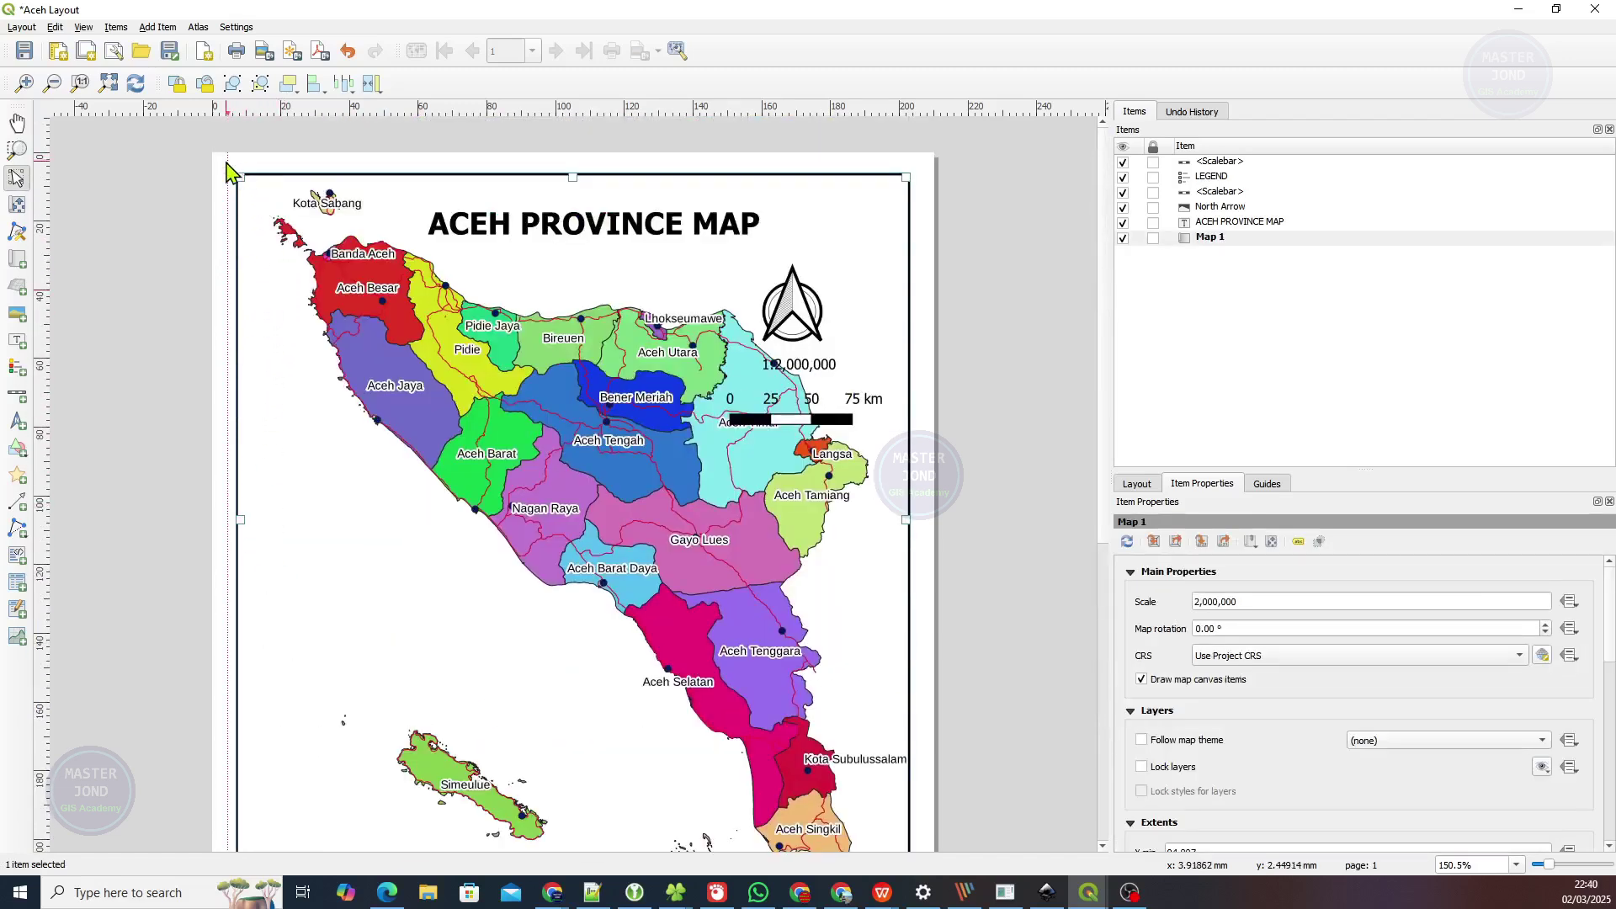
drag(228, 112, 234, 117)
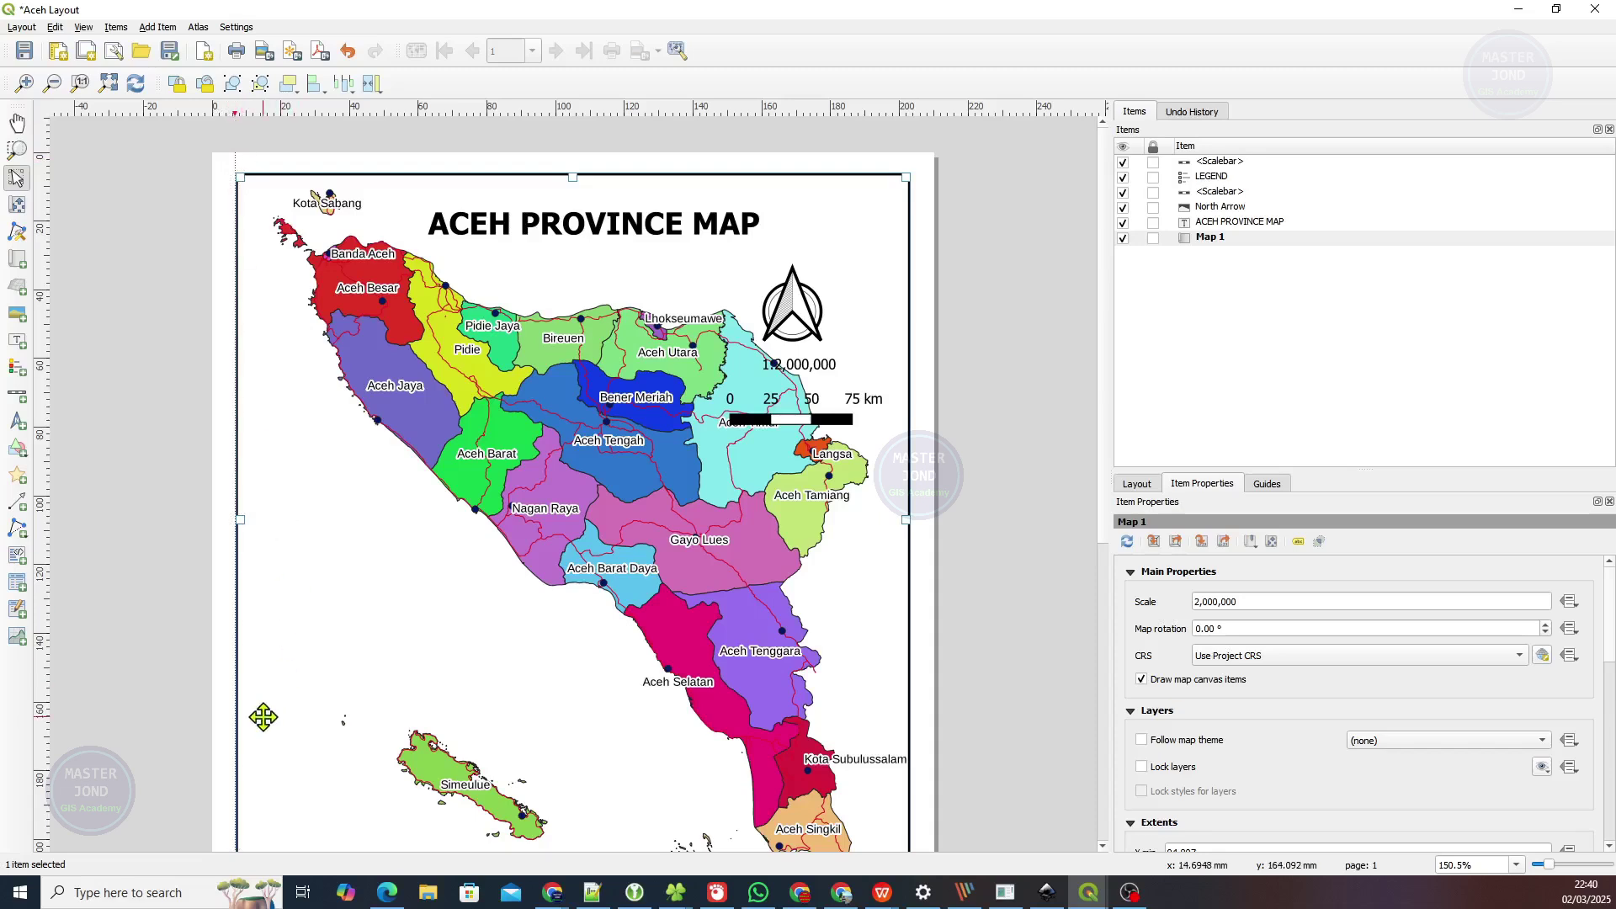
Align the legend's left edge with the vertical guide and shift the legend slightly further down the page.
scroll(223, 299, down, 7)
scroll(263, 523, up, 2)
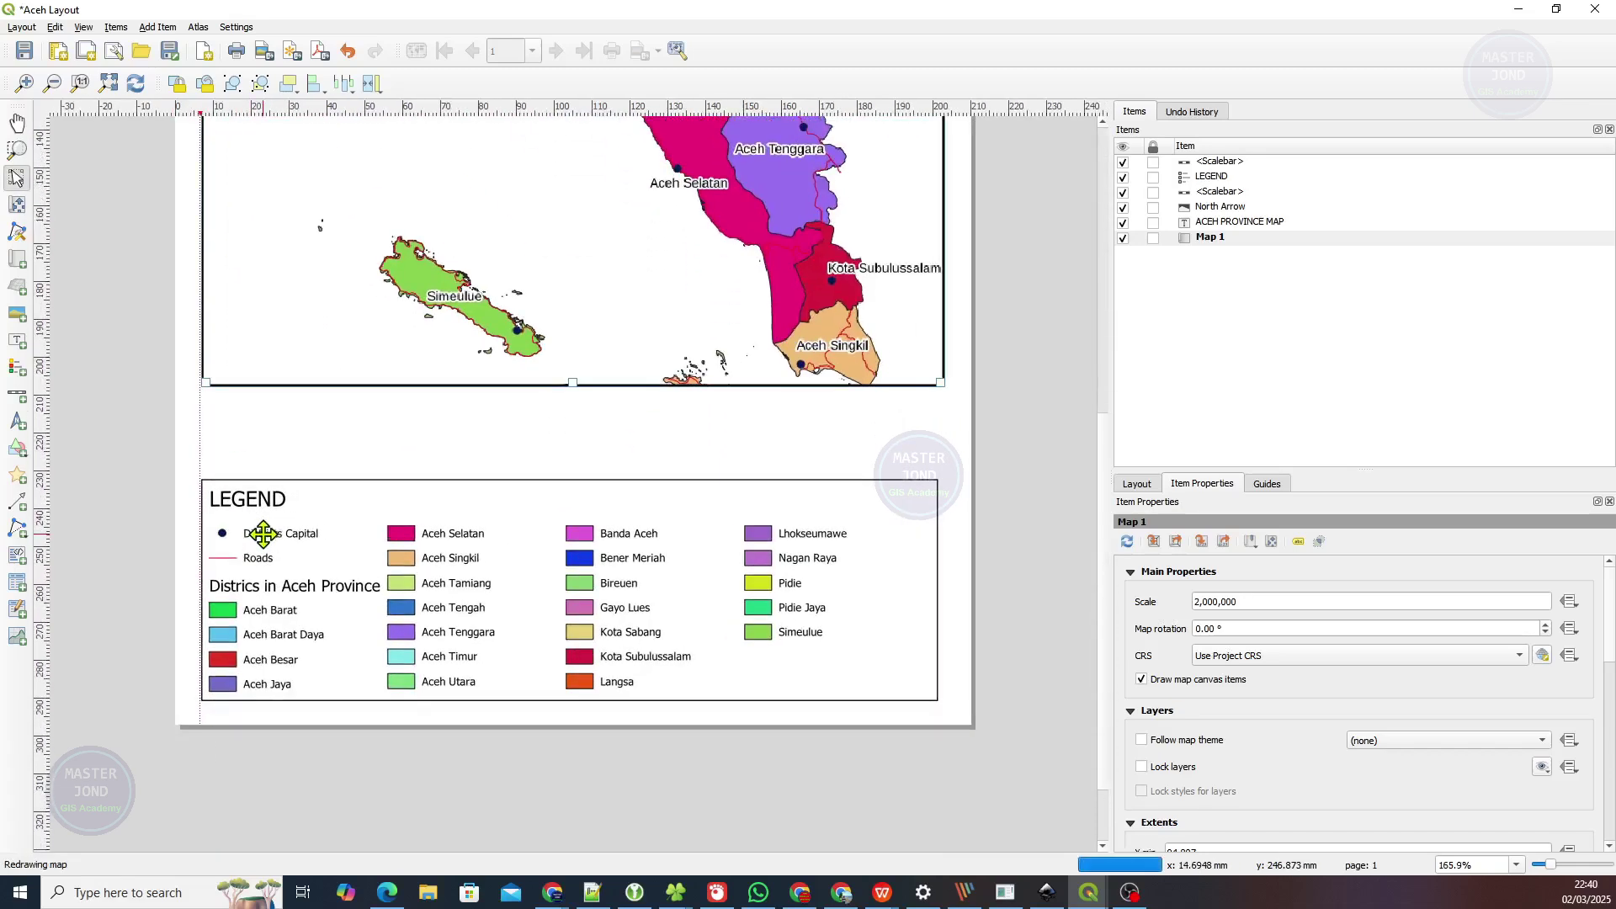
click(263, 447)
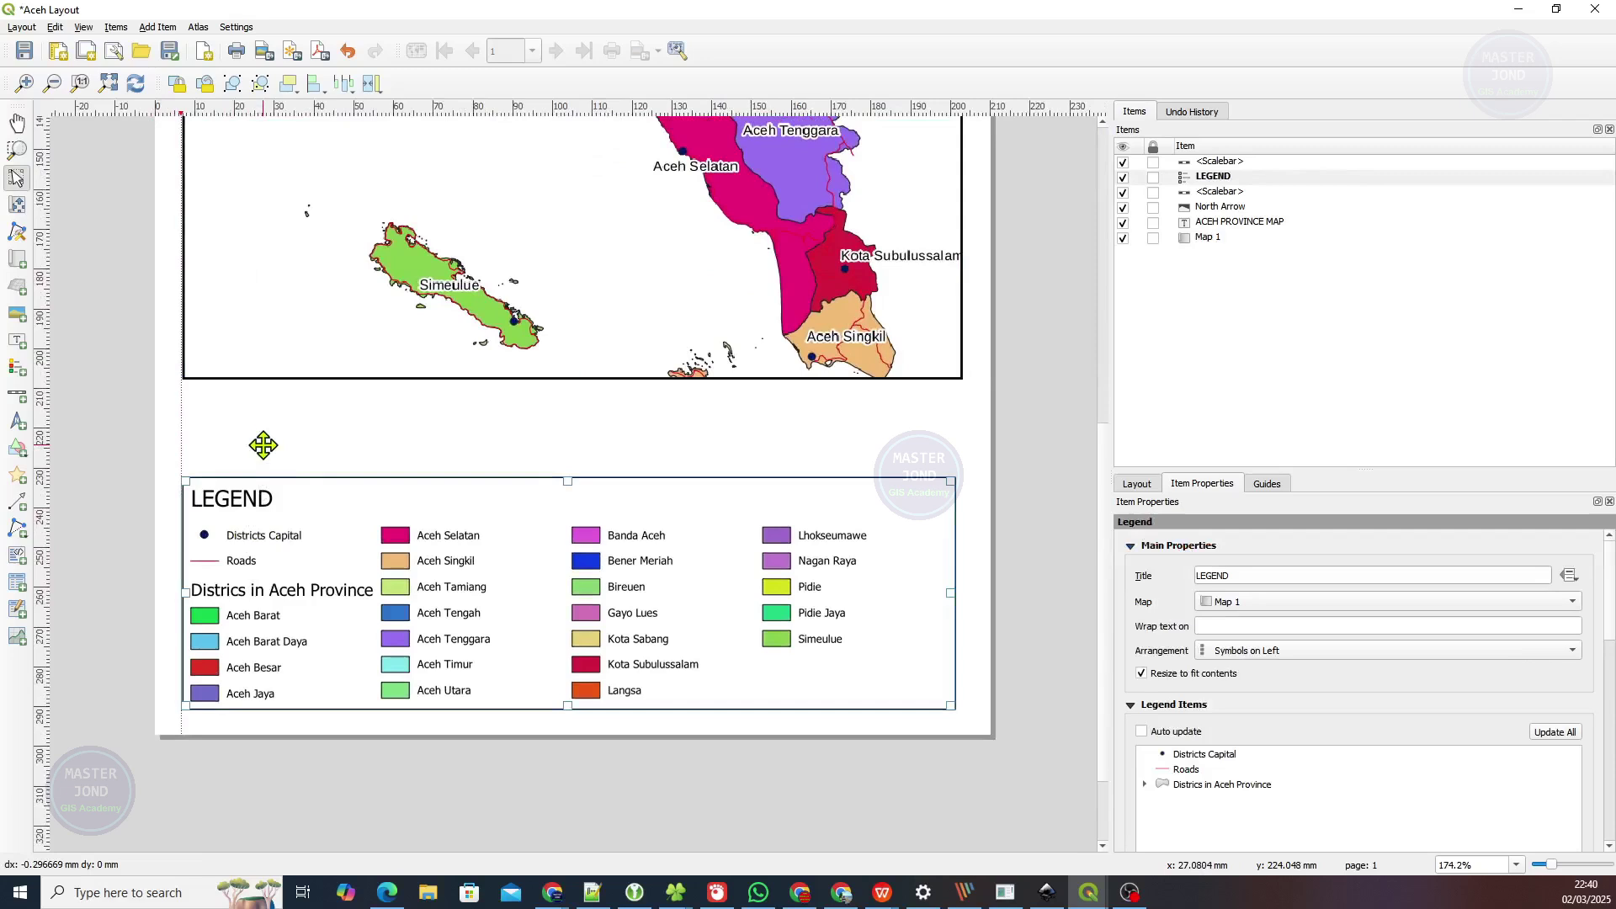
drag(263, 445, 270, 589)
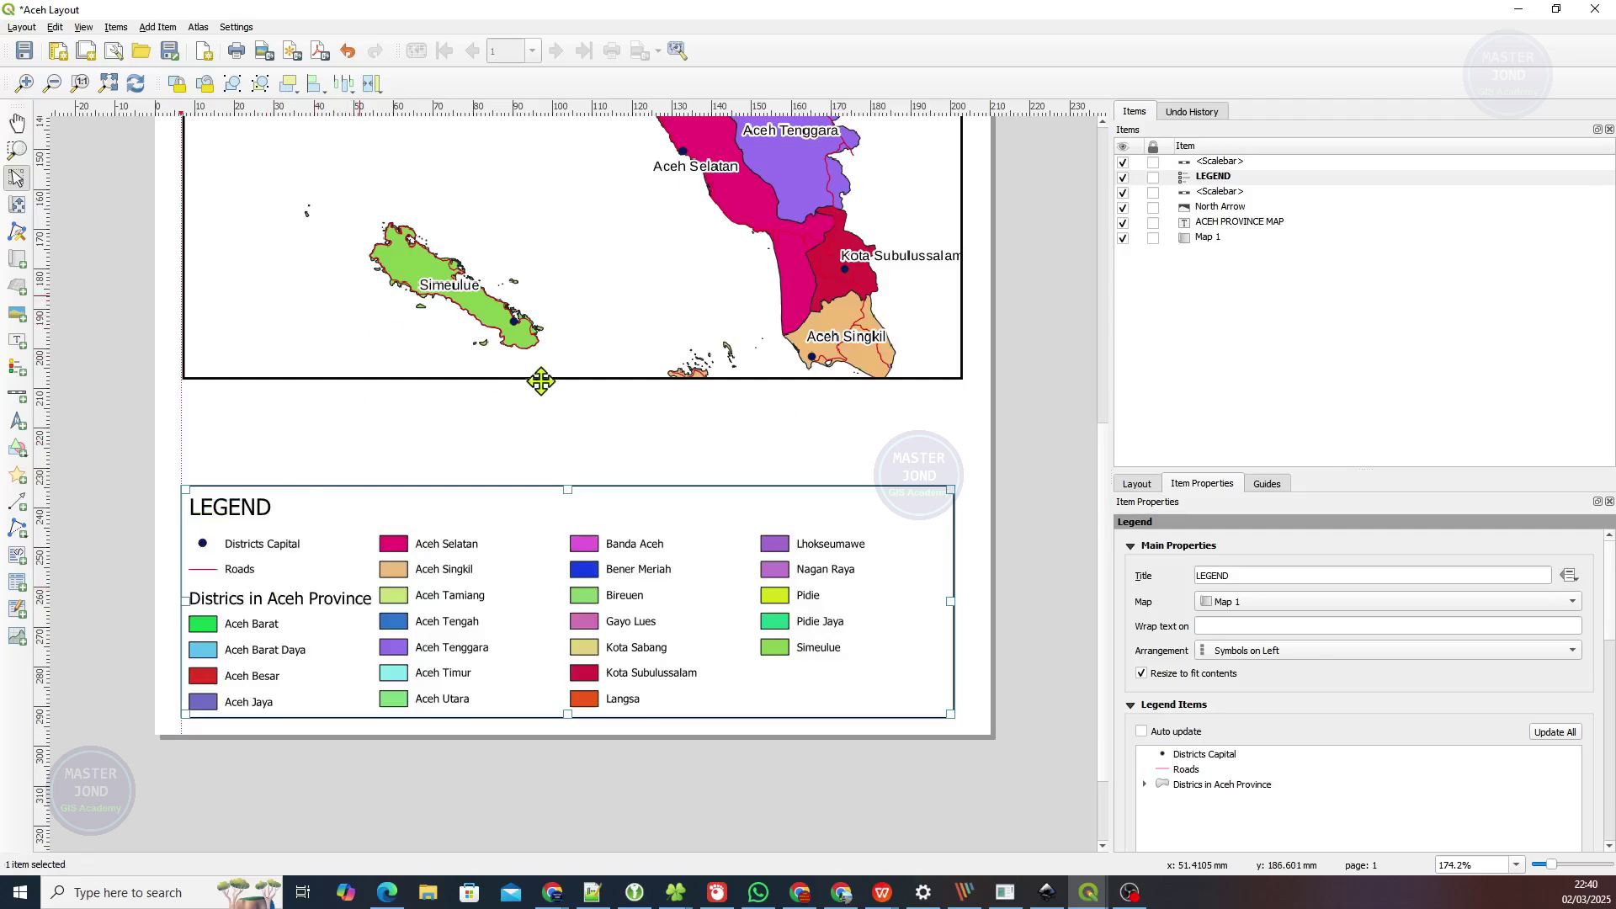
Extend the map frame's bottom edge down to just above the legend.
click(541, 381)
drag(569, 378, 560, 464)
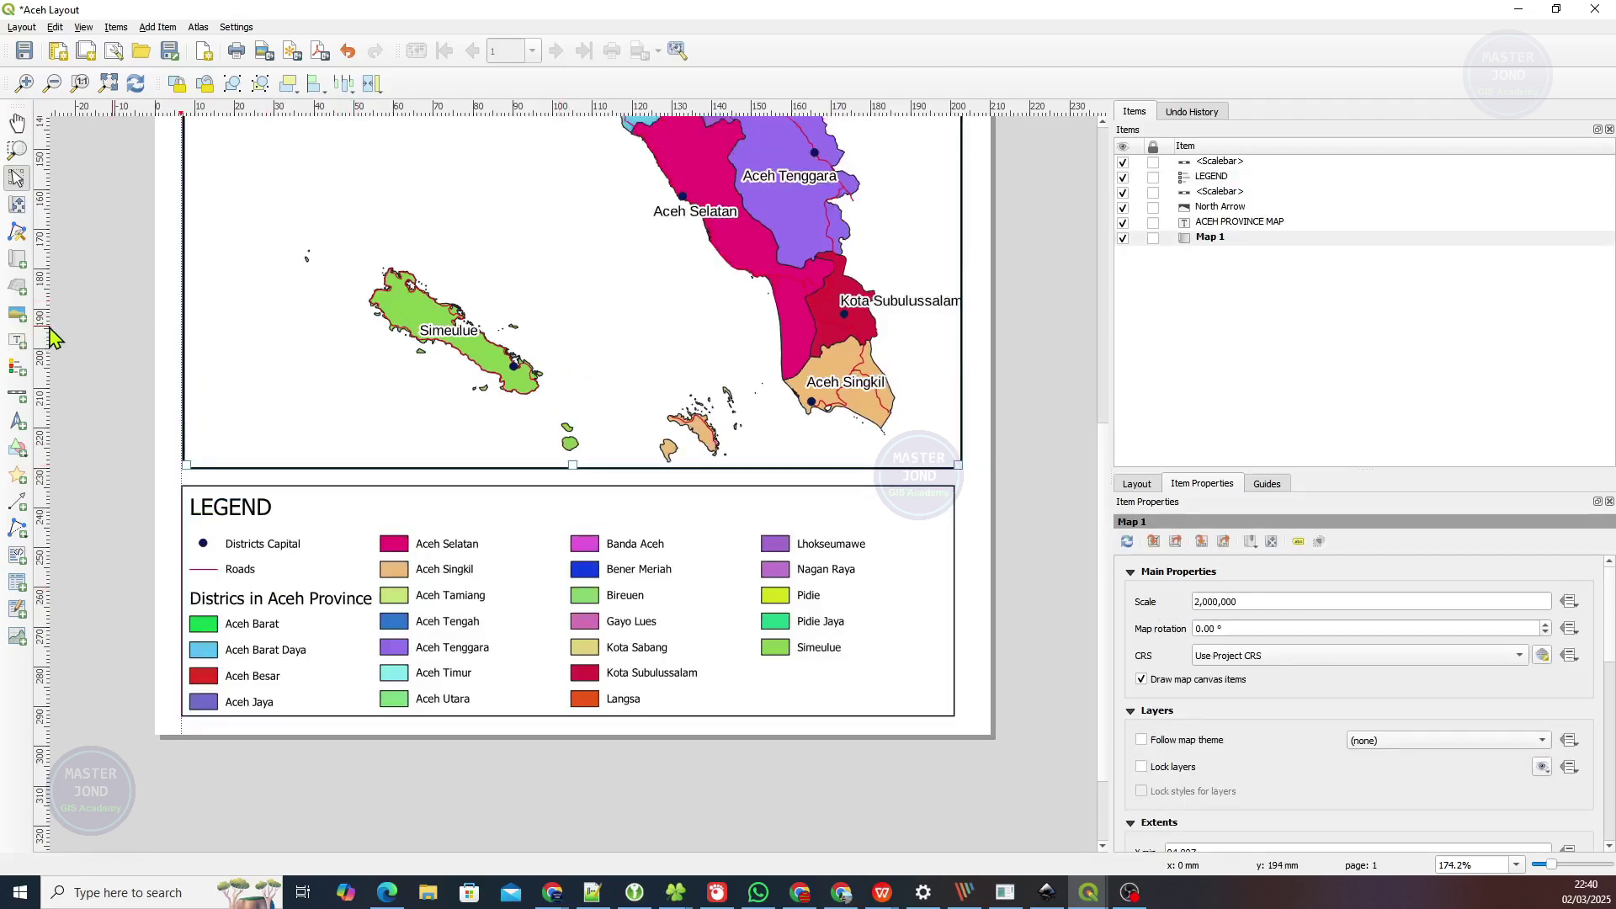
Place a vertical guide at the map frame's right edge and widen the legend to meet it.
drag(44, 332, 964, 378)
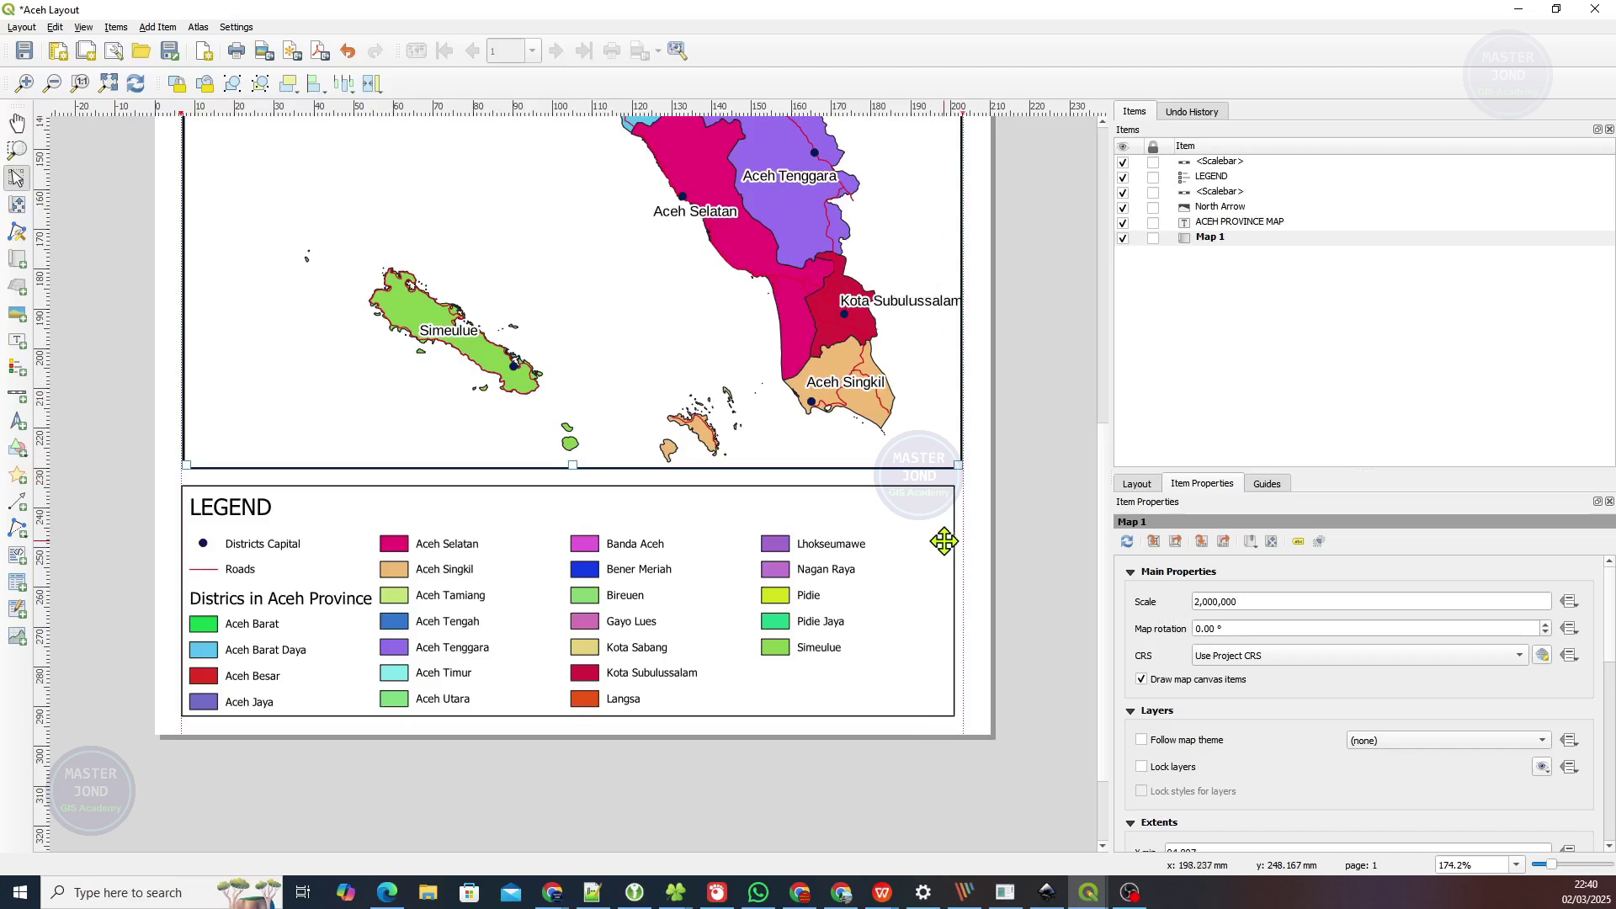
scroll(966, 547, up, 1)
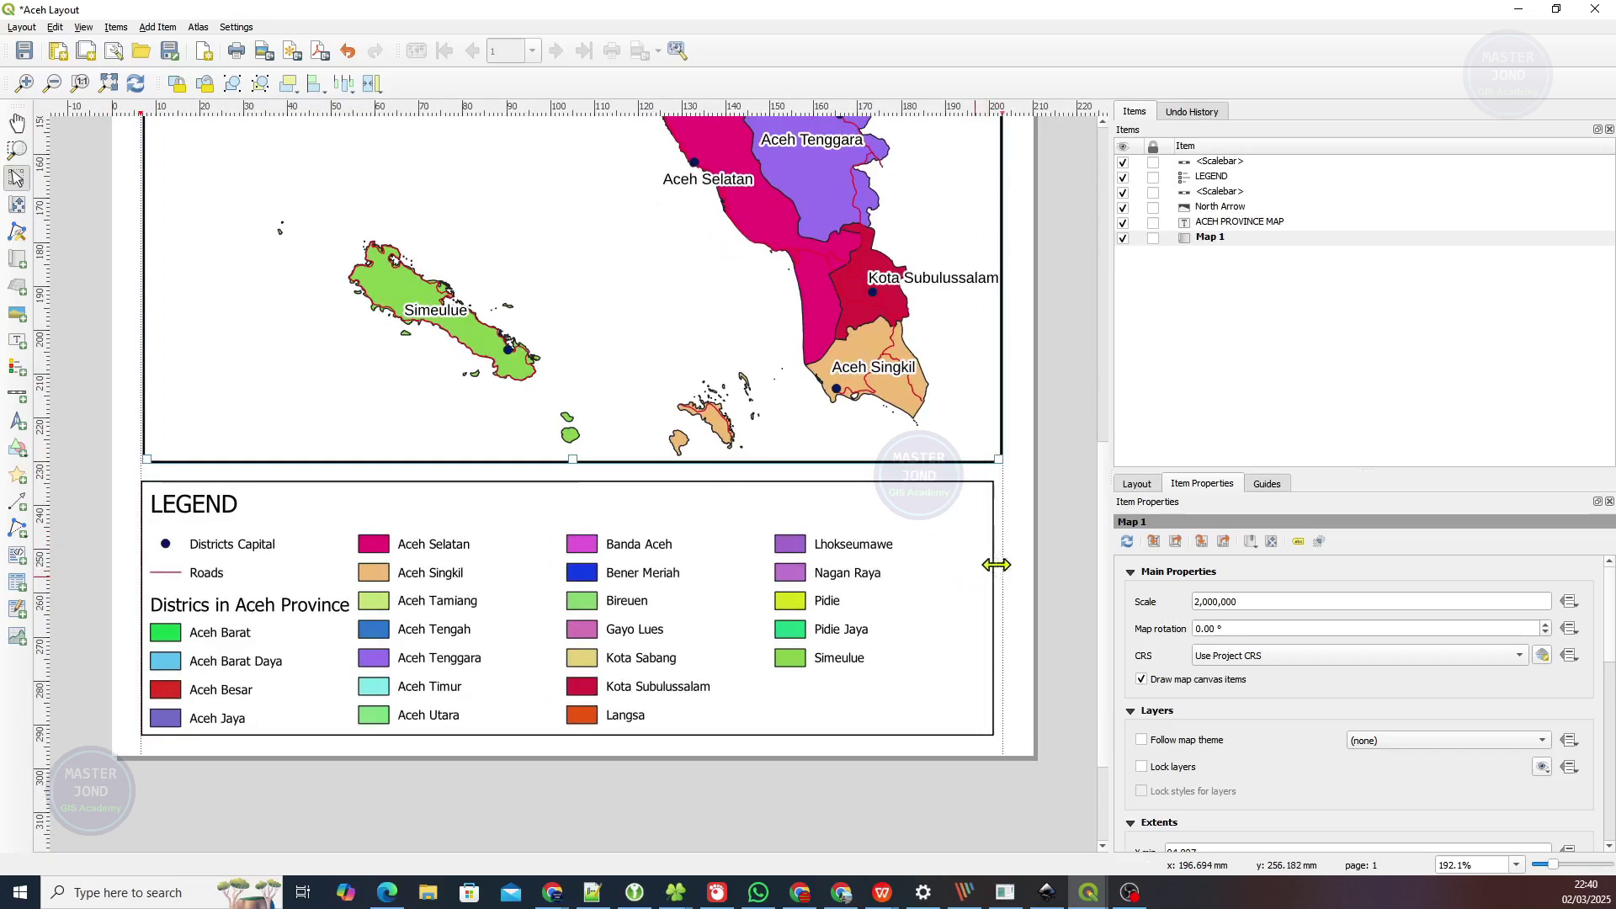
click(993, 568)
drag(994, 609, 1001, 610)
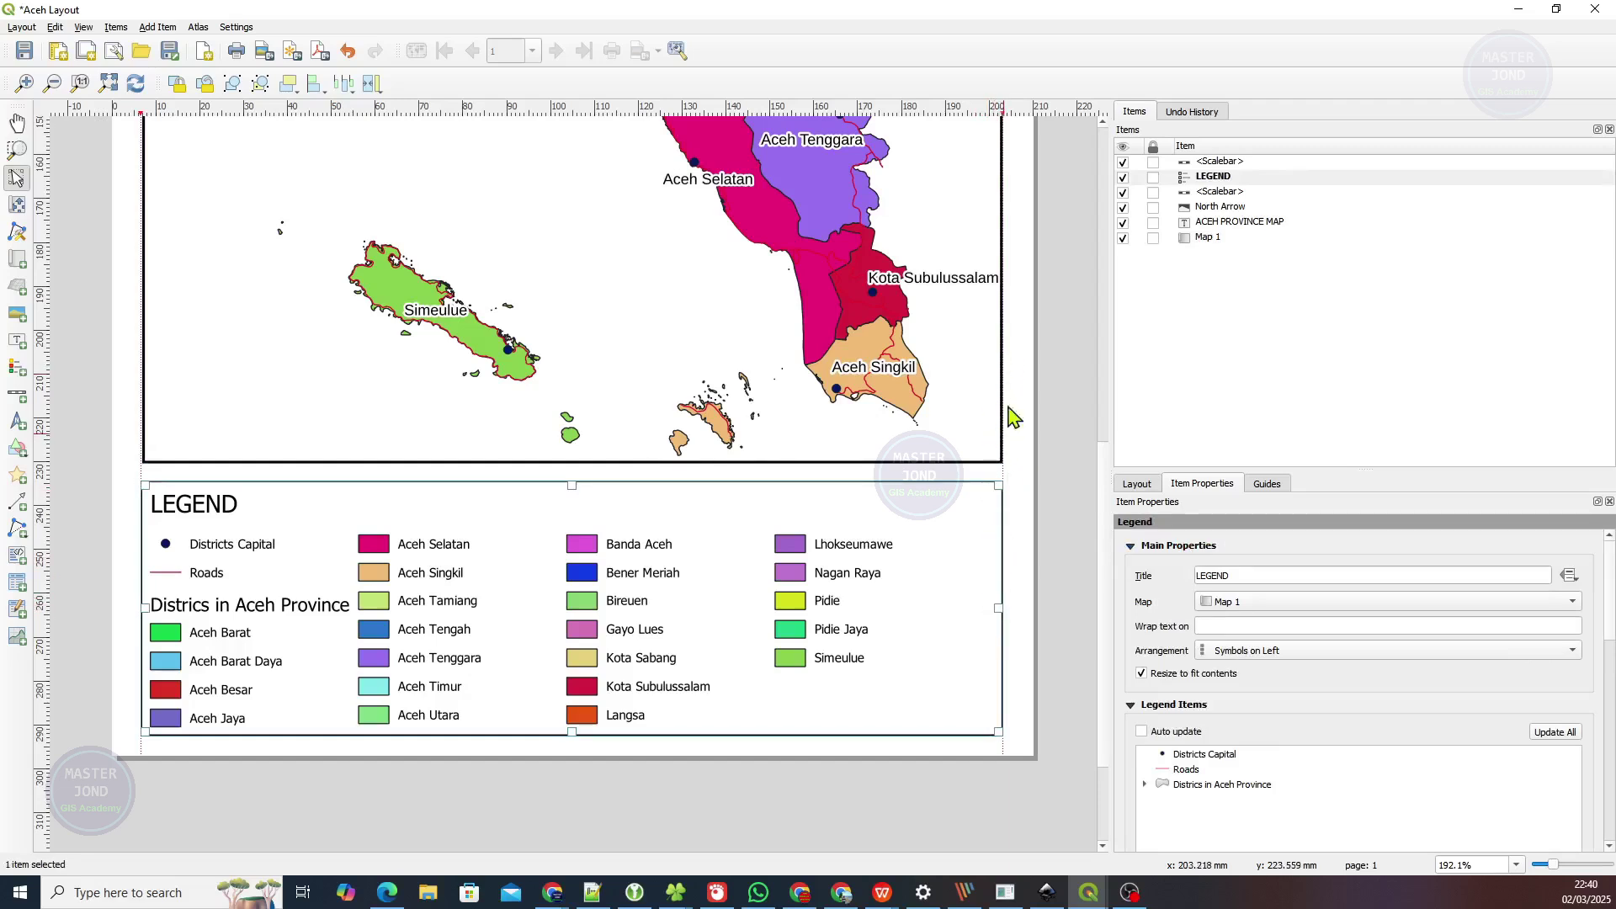
Move the north arrow, numeric scale and scale bar together into the blank area southwest of Aceh Barat, above Simeulue.
drag(947, 228, 704, 723)
drag(701, 312, 670, 571)
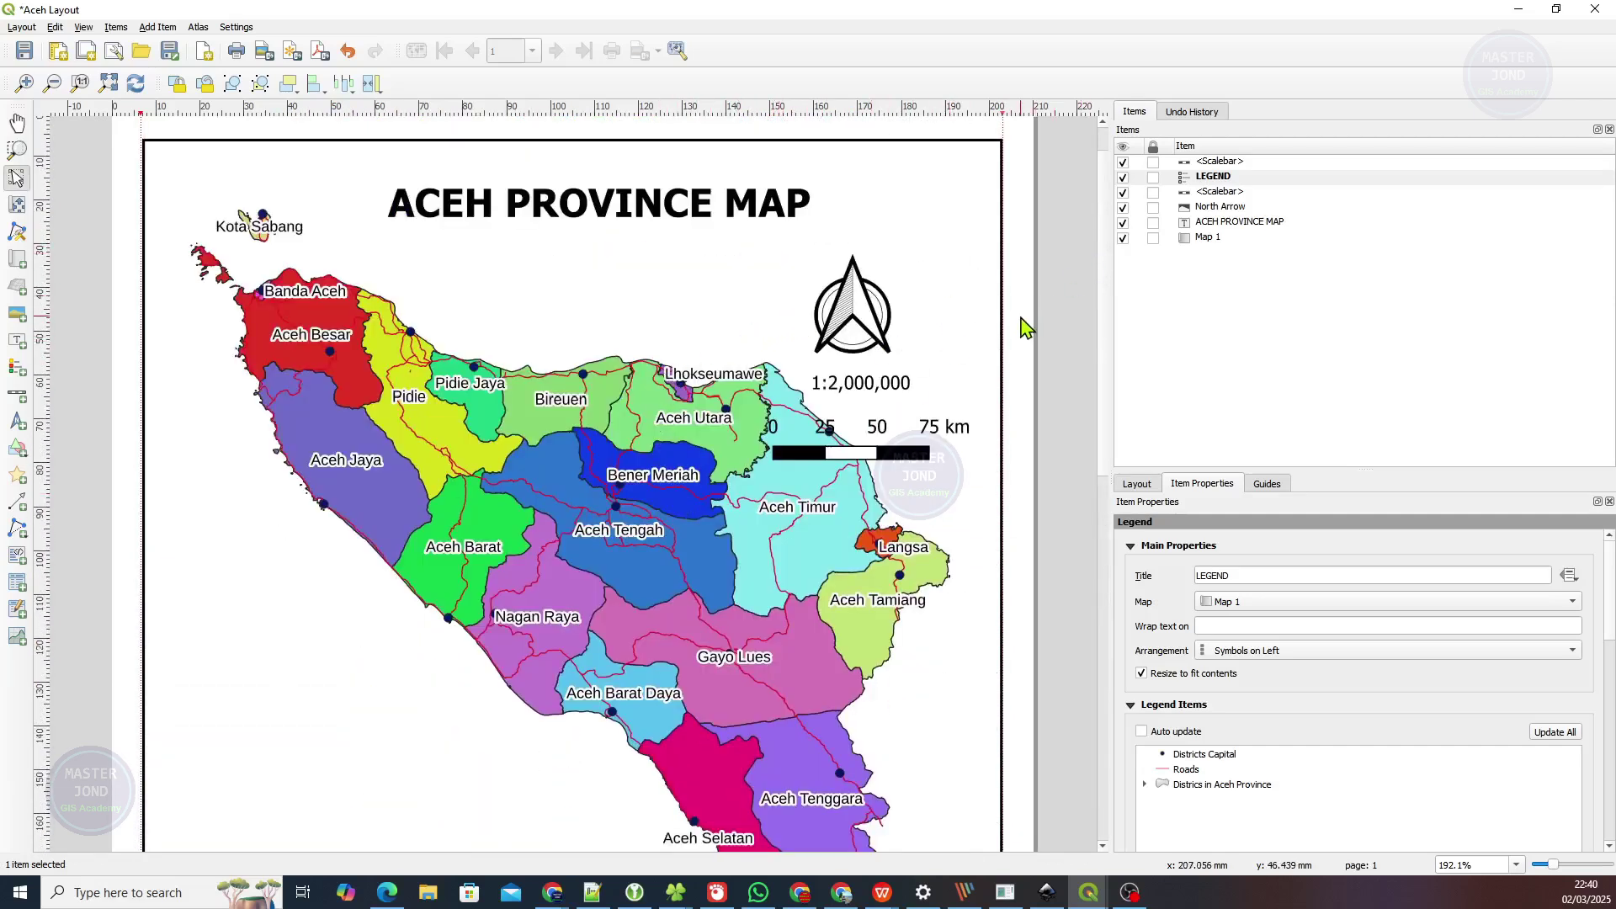
click(601, 208)
click(844, 297)
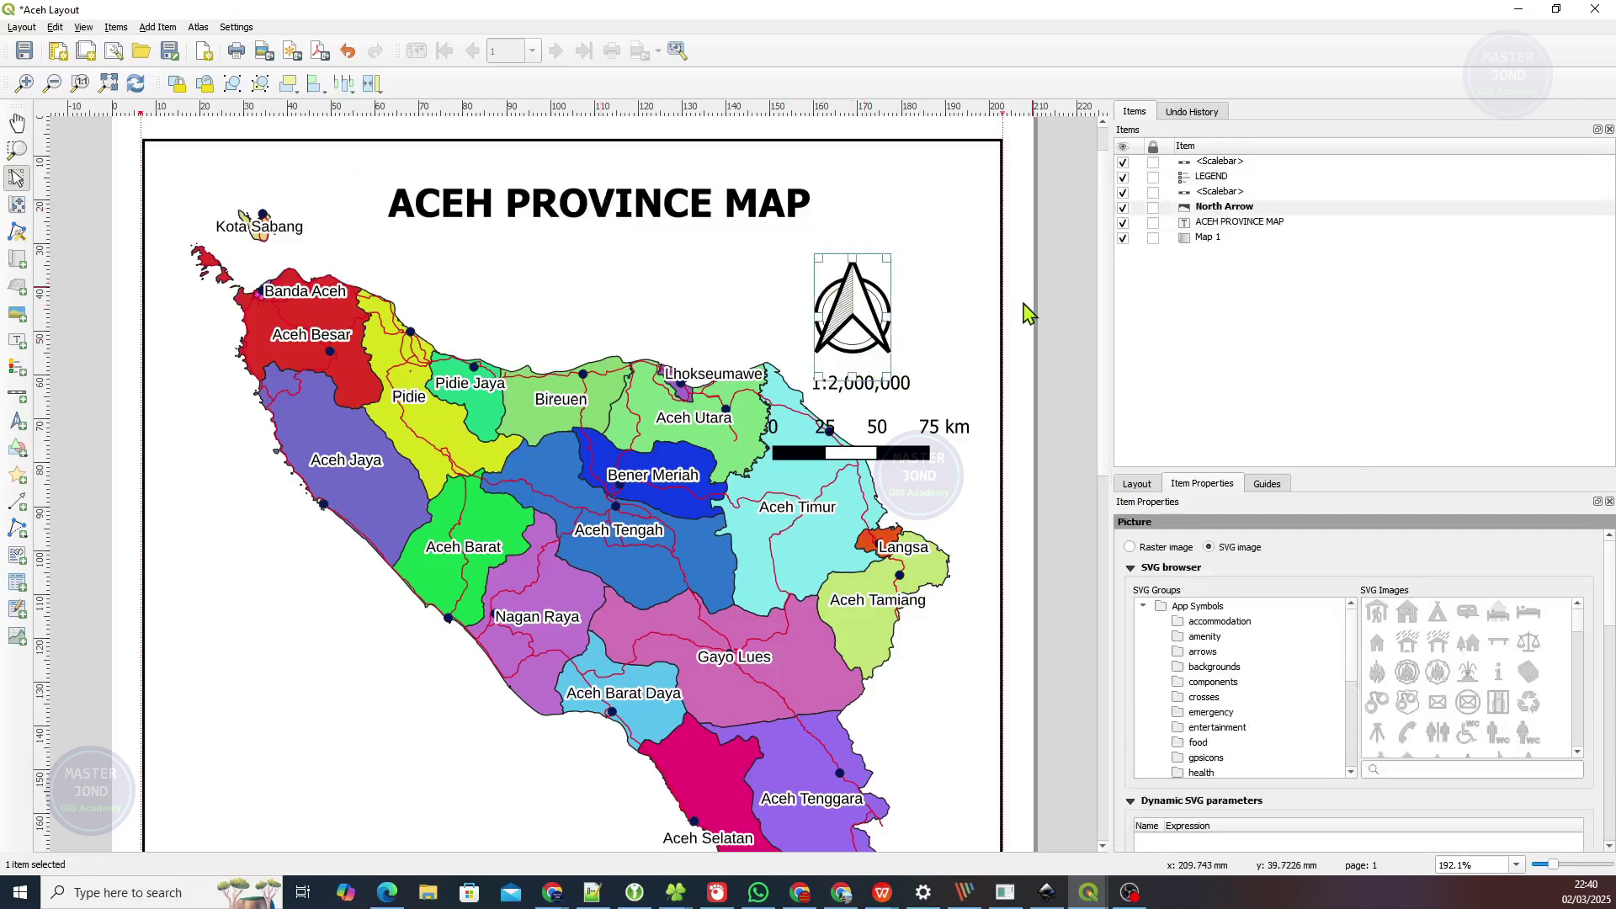
shift+click(904, 388)
shift+click(887, 412)
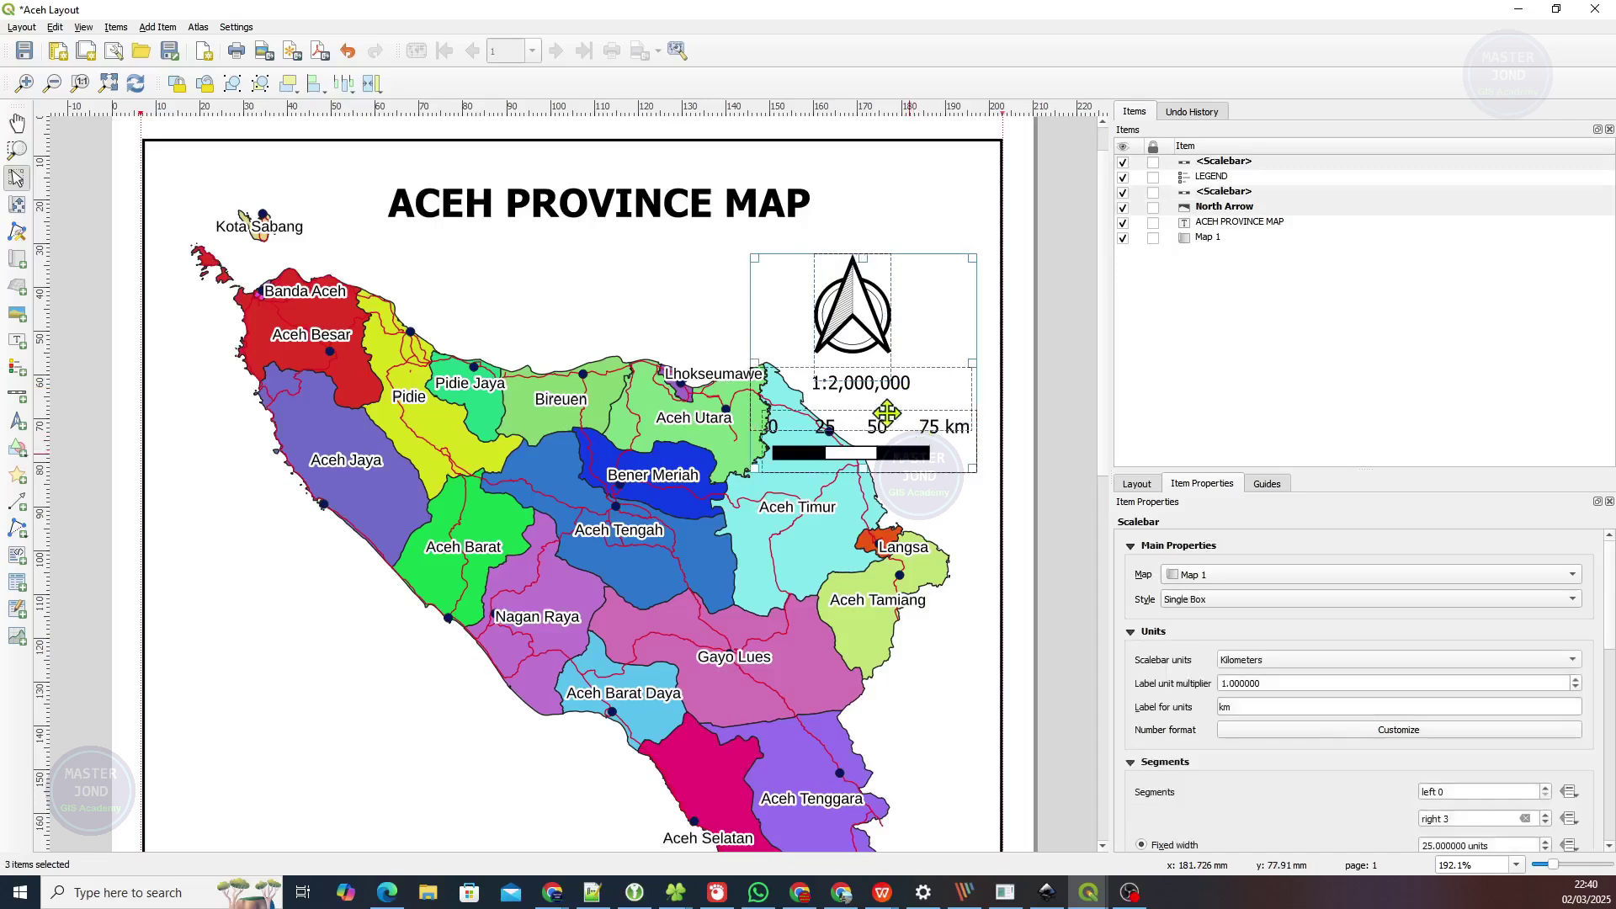
drag(840, 316, 285, 700)
Review the page from title to legend to check the placement of the north arrow and scale bars, then clear the selection.
scroll(199, 156, down, 3)
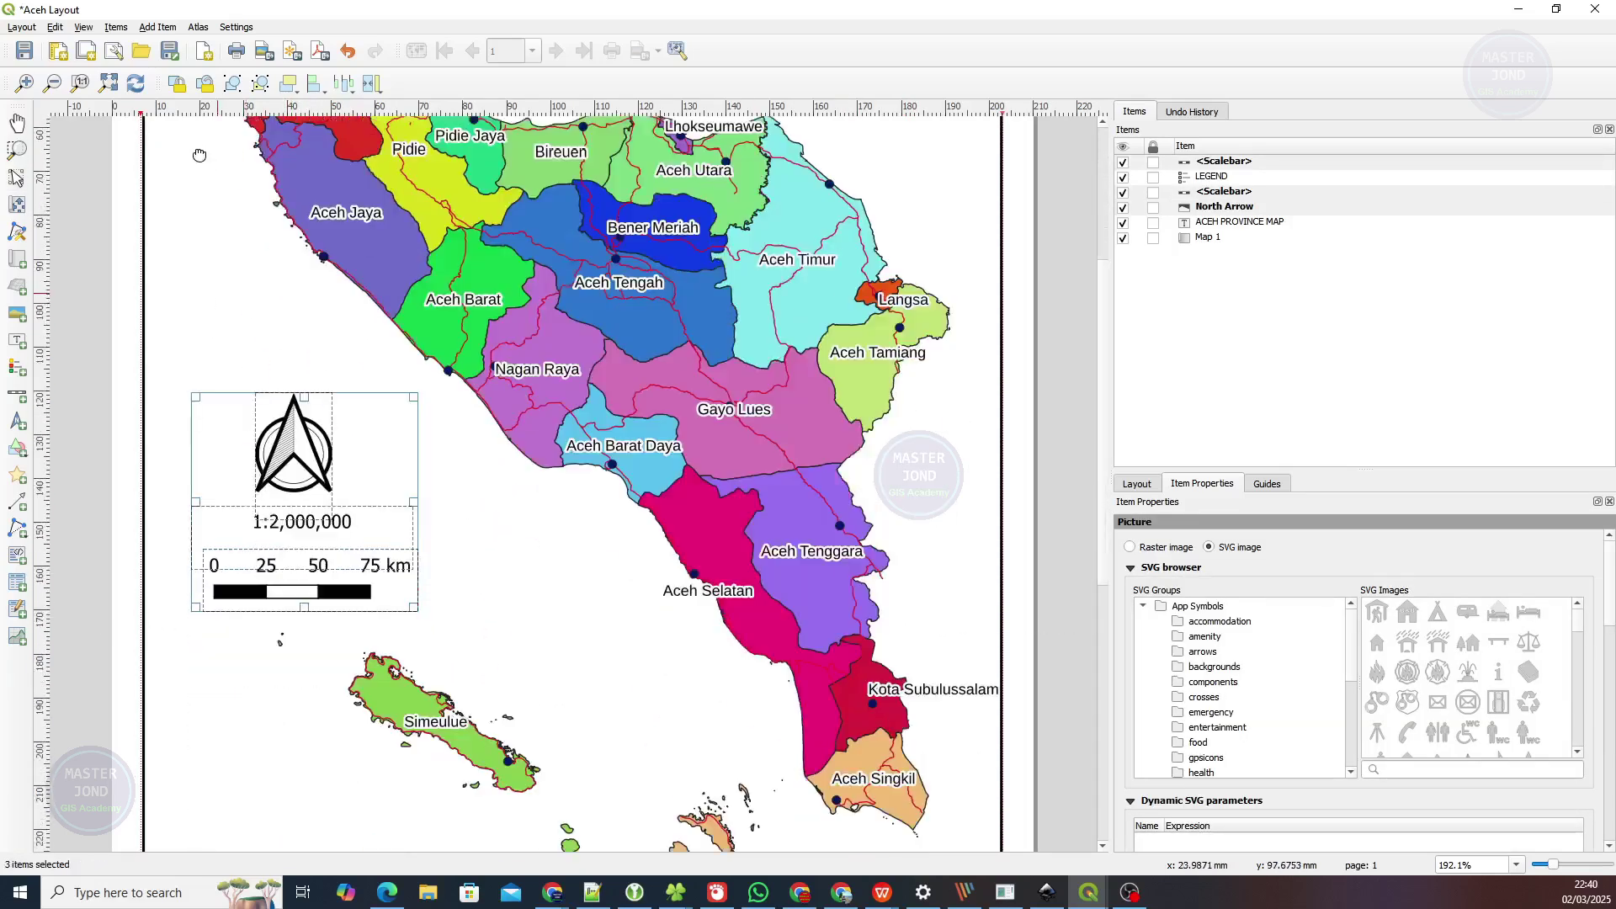
drag(199, 156, 199, 92)
drag(341, 591, 341, 417)
scroll(341, 415, down, 1)
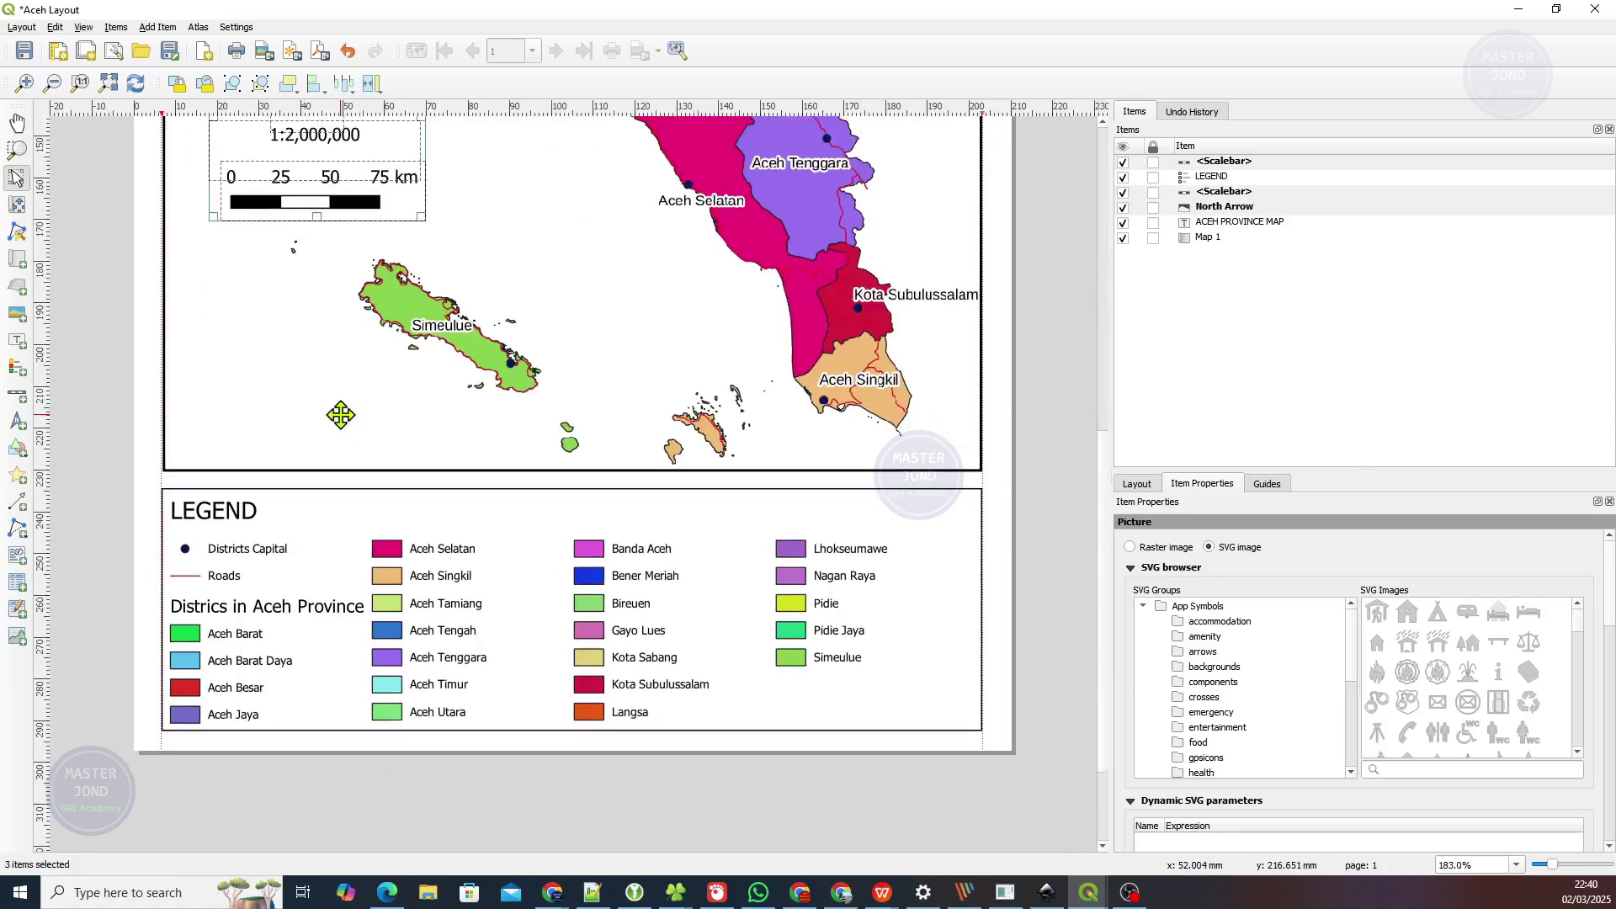
scroll(341, 415, down, 1)
scroll(425, 416, down, 1)
drag(513, 336, 480, 793)
drag(491, 428, 479, 602)
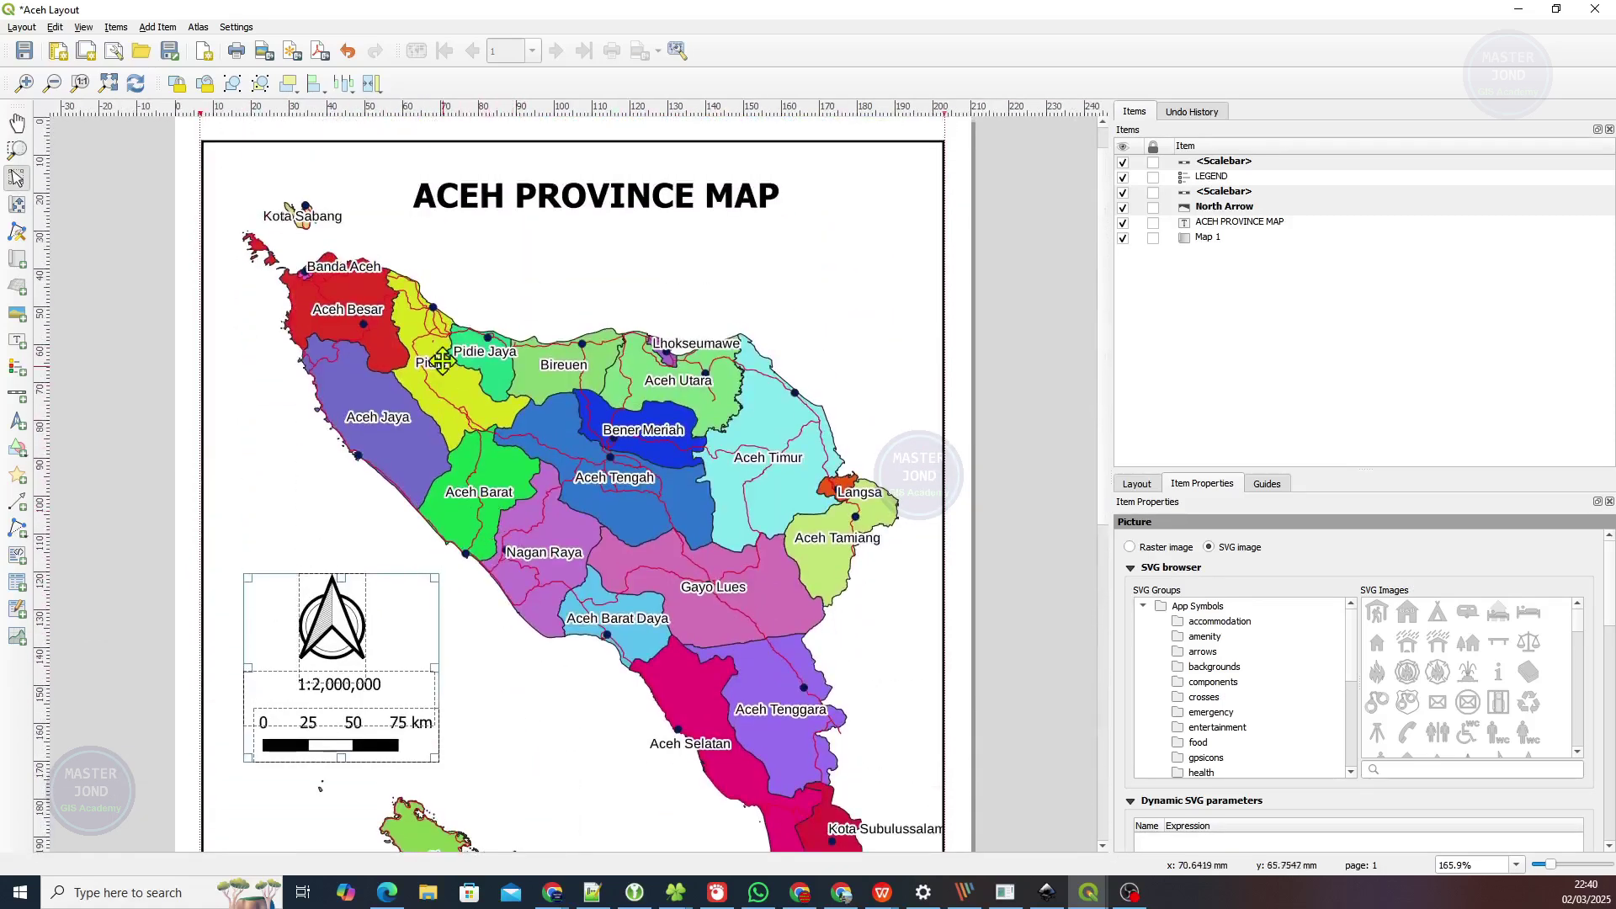
scroll(380, 403, down, 2)
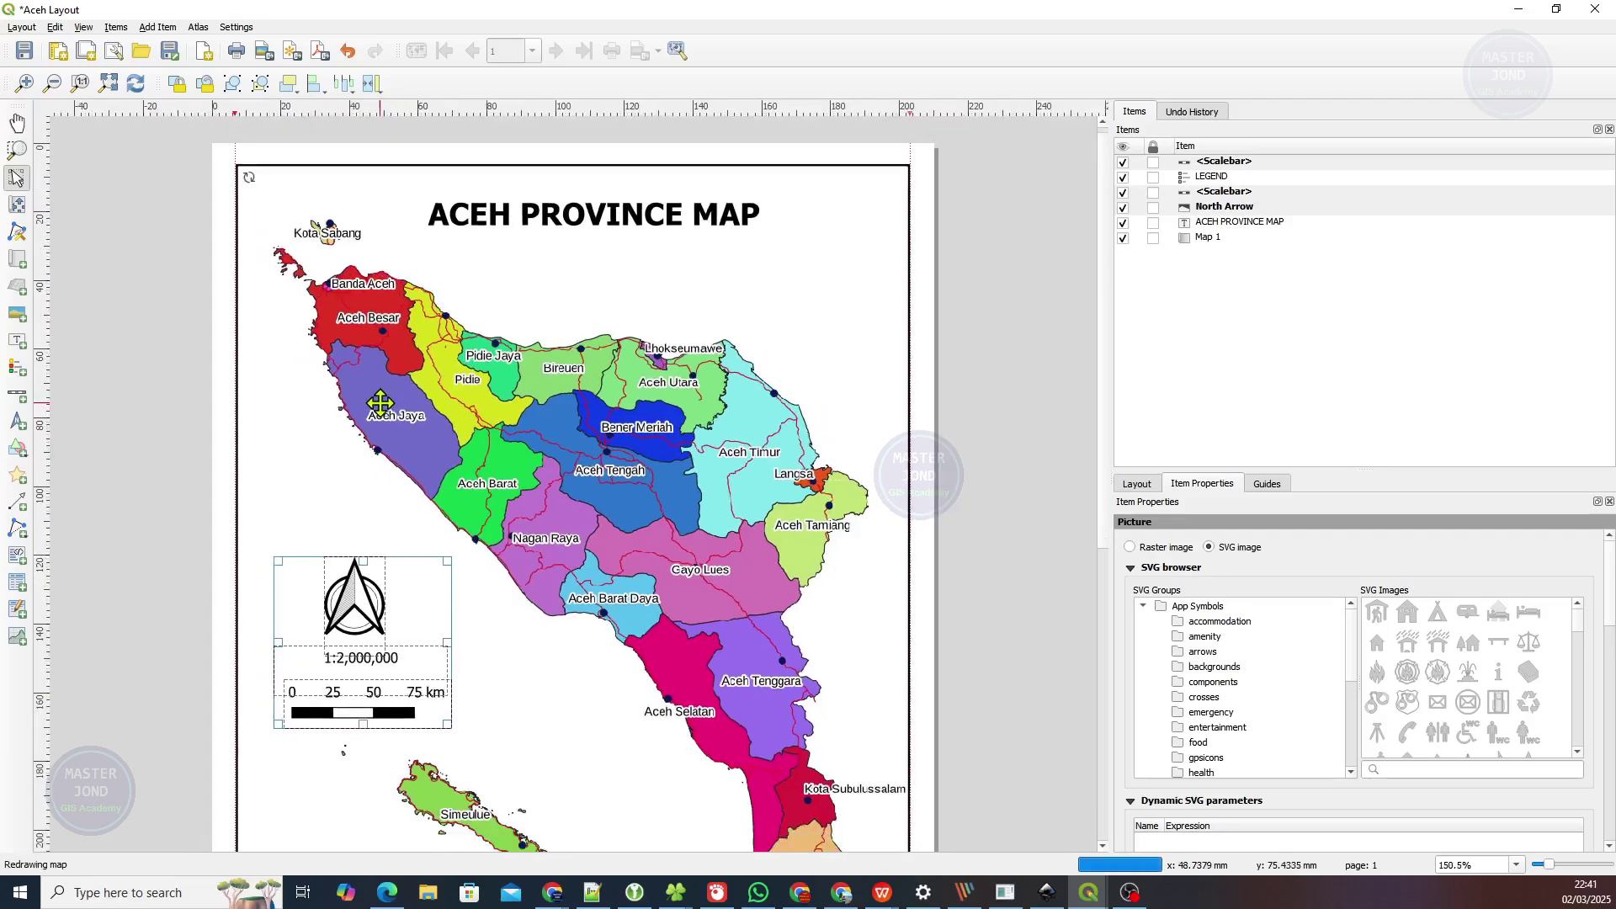
drag(463, 614, 442, 343)
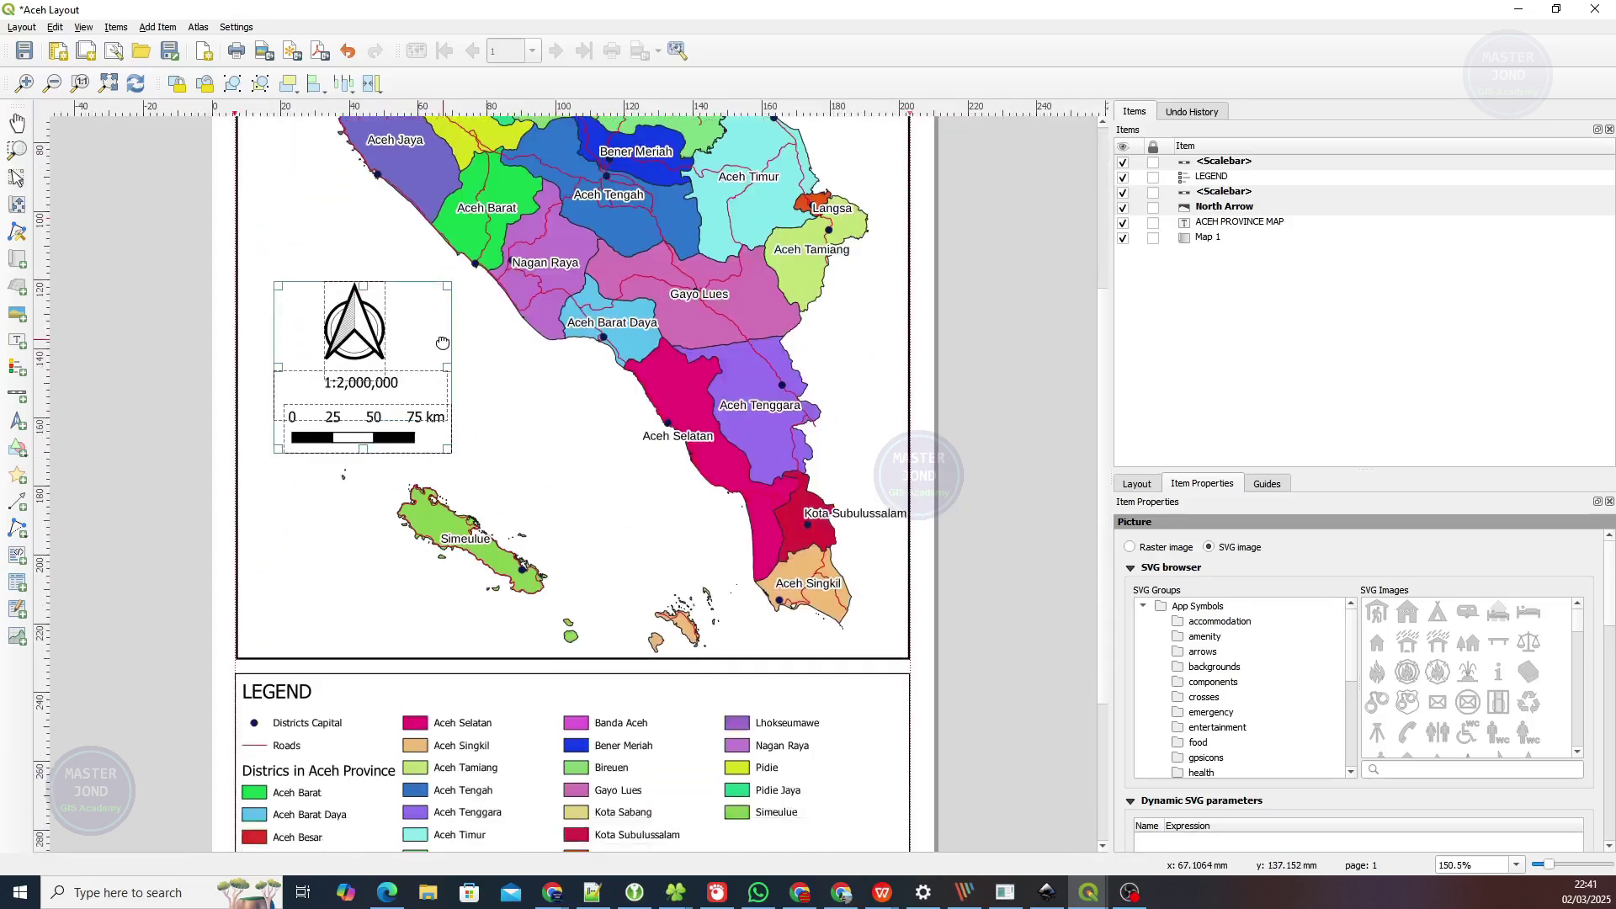
key(space)
click(176, 380)
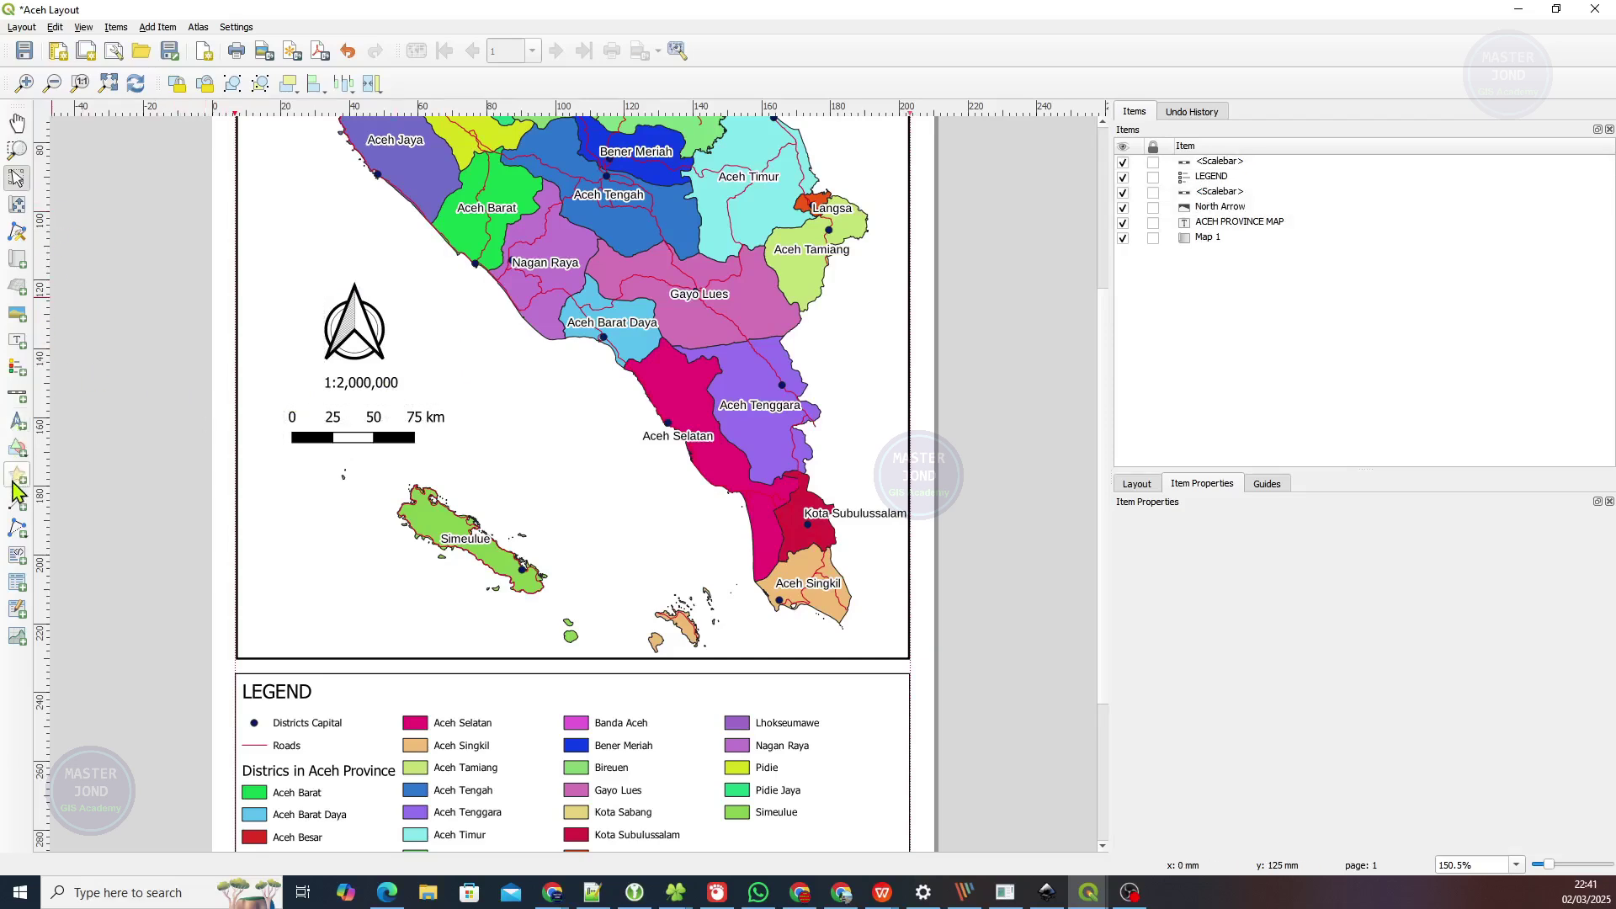
Add a text label below Simeulue reading "Note: 1. Ths map was designed using A4 papersize".
click(16, 341)
drag(260, 582, 457, 645)
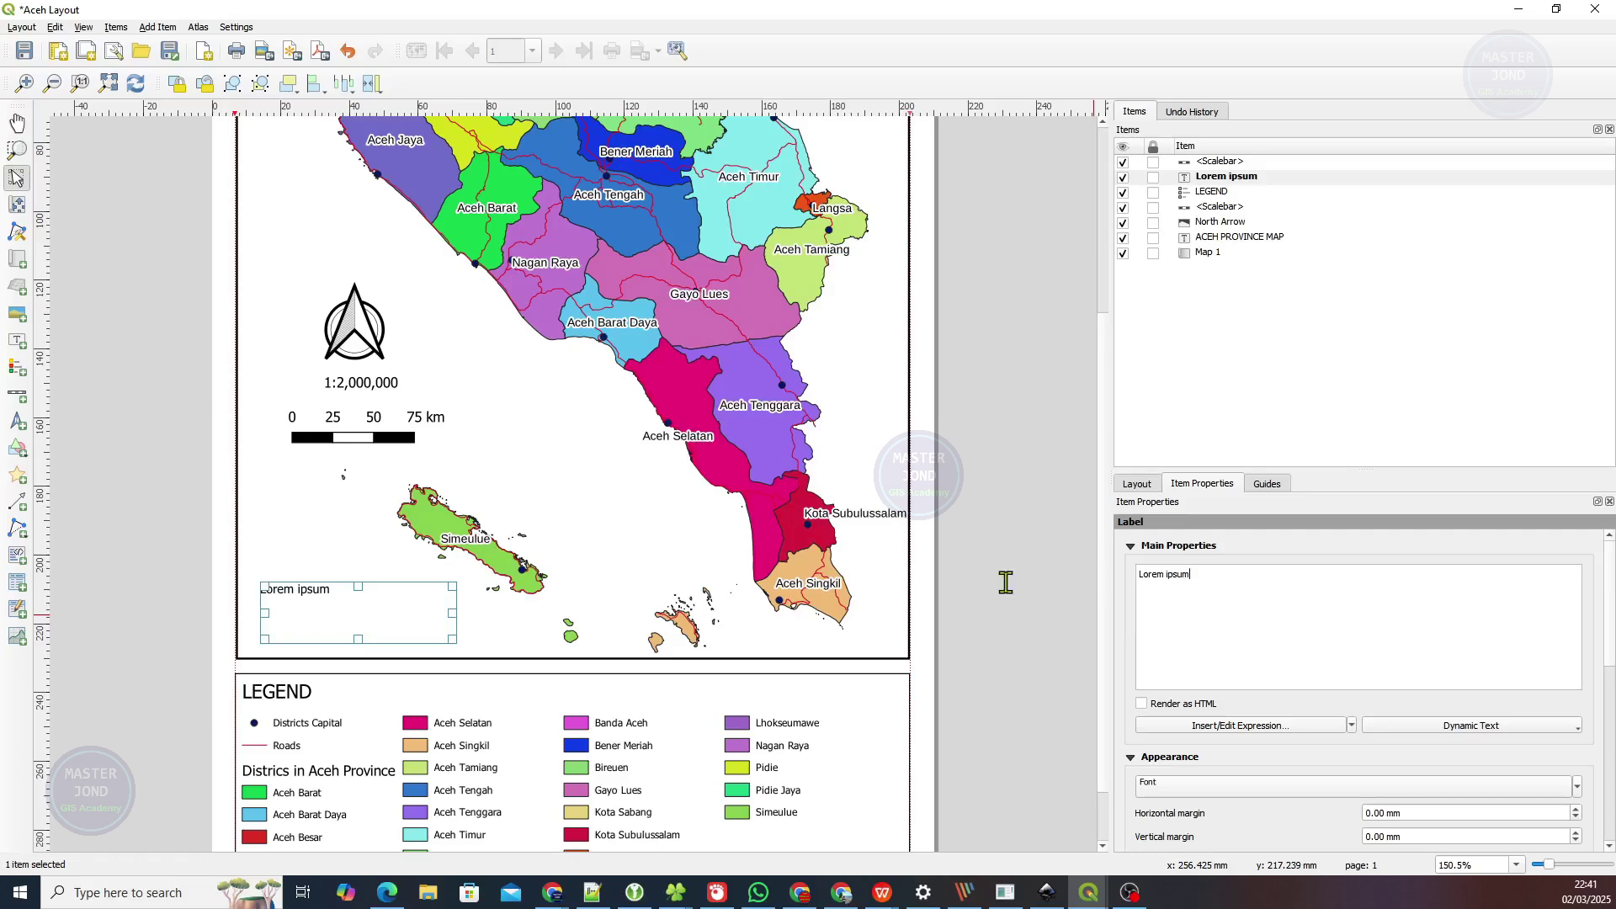
key(ctrl+a)
text(No)
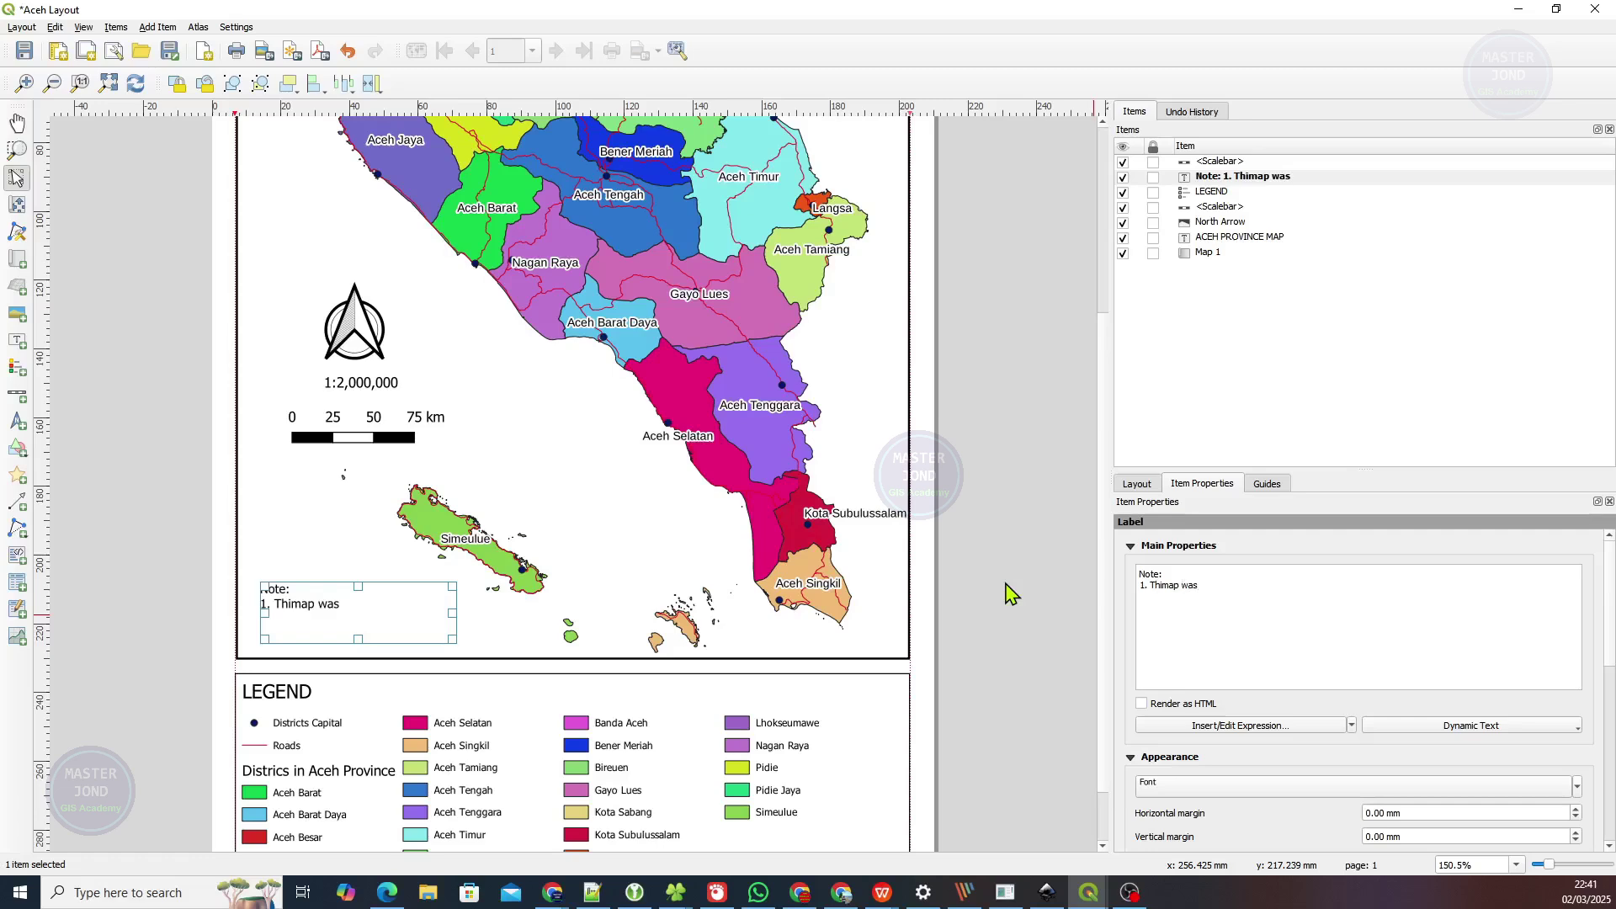
text(s)
key(Delete)
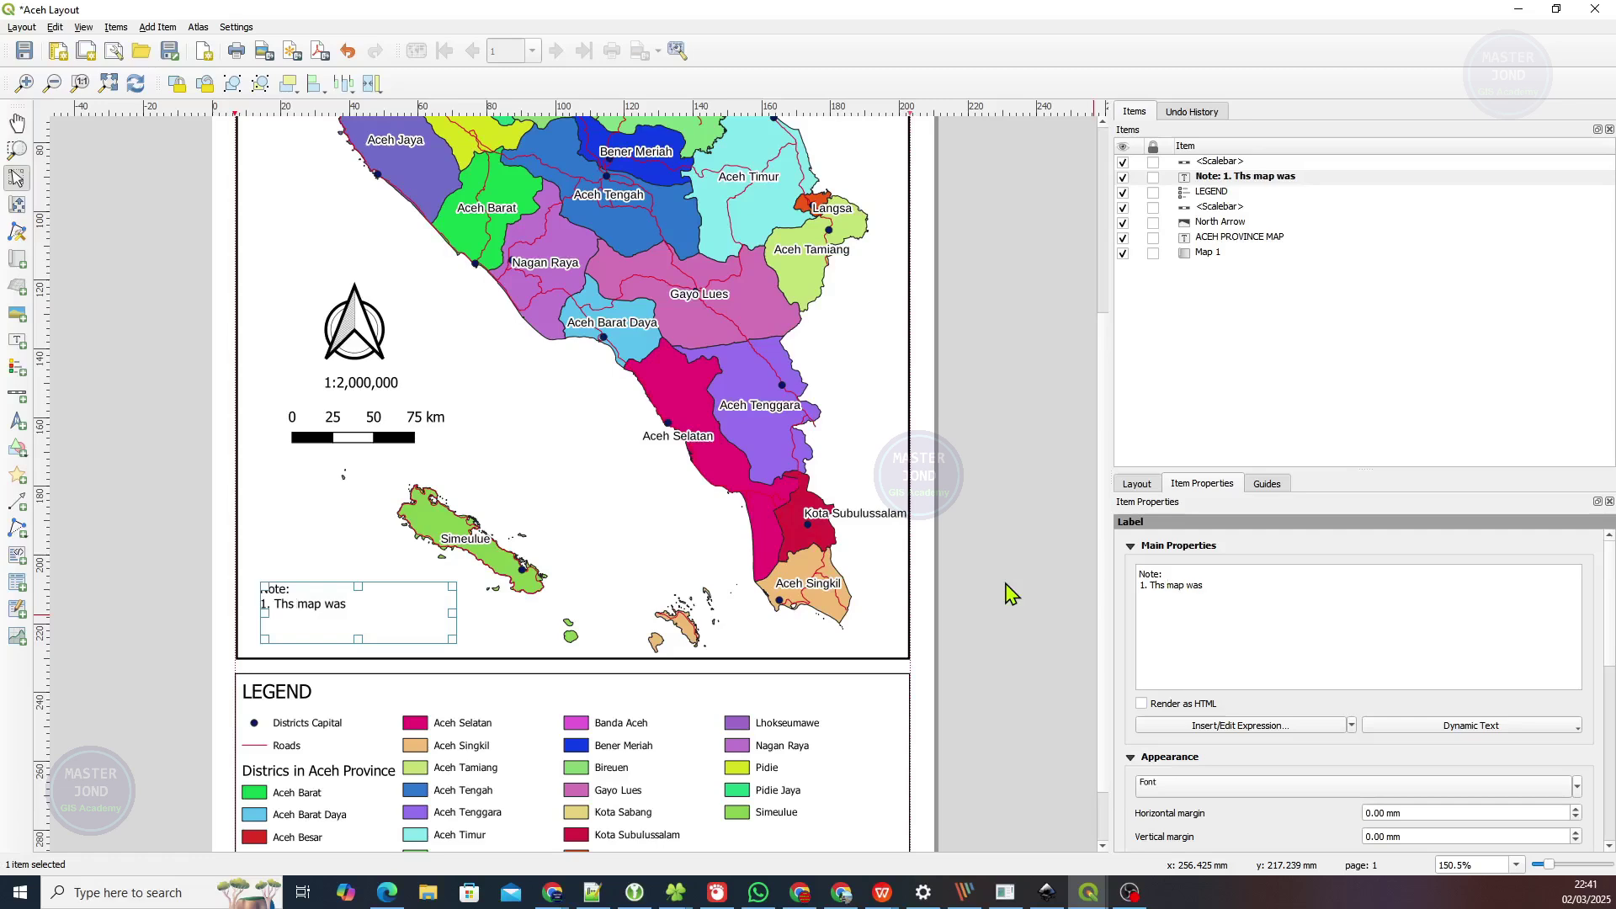
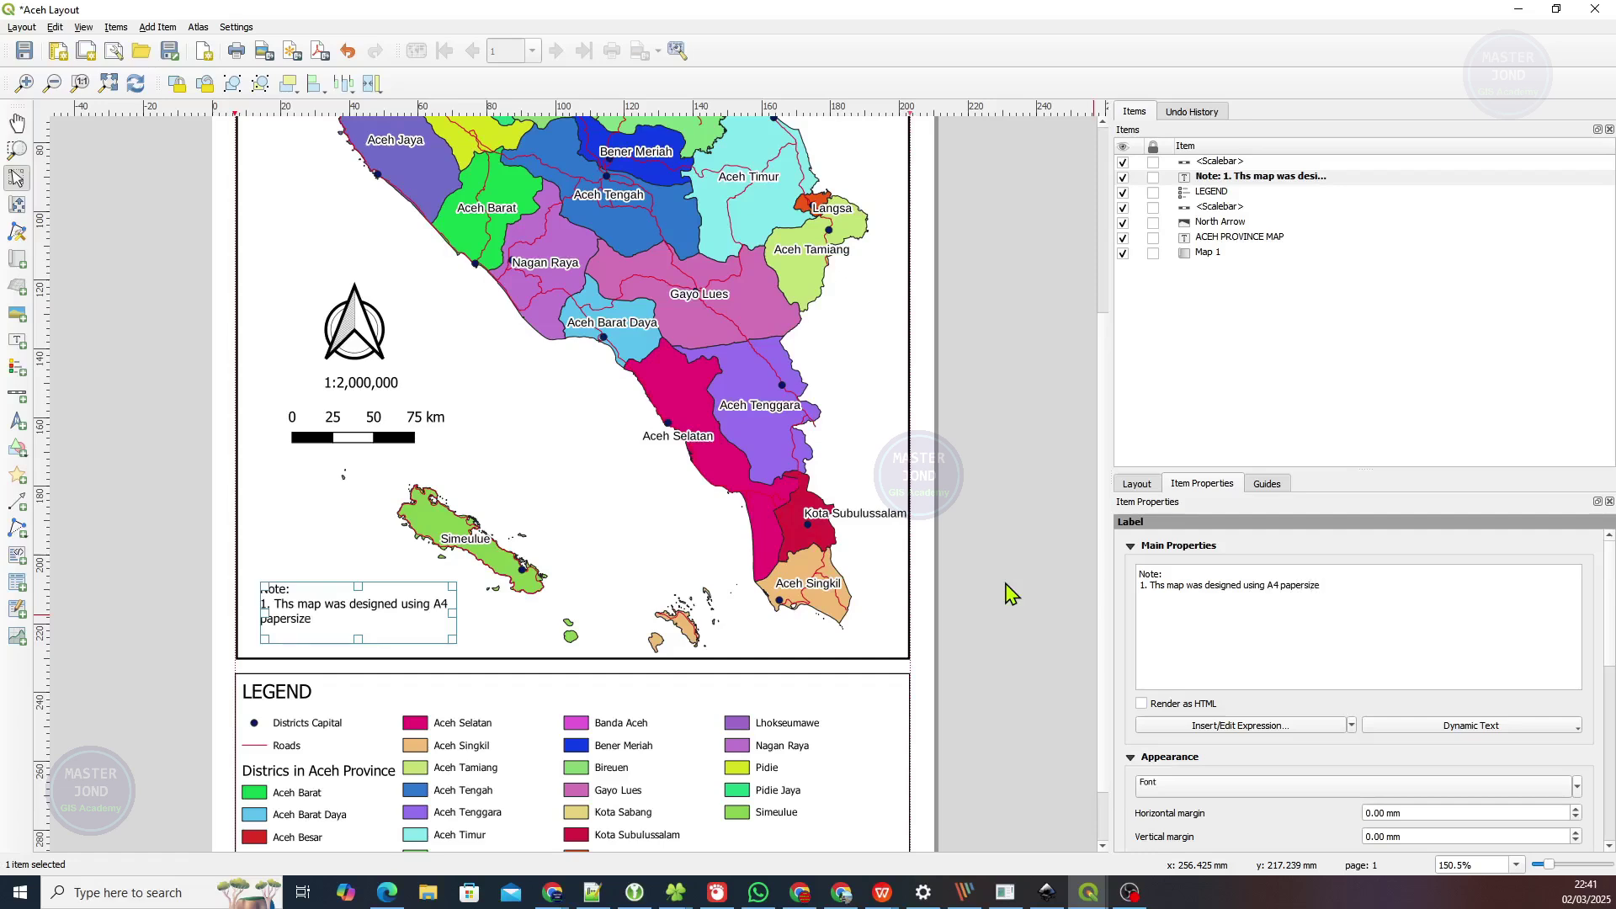
Set the note label's font size to 7 points and shorten its box to fit the text more closely.
click(1214, 784)
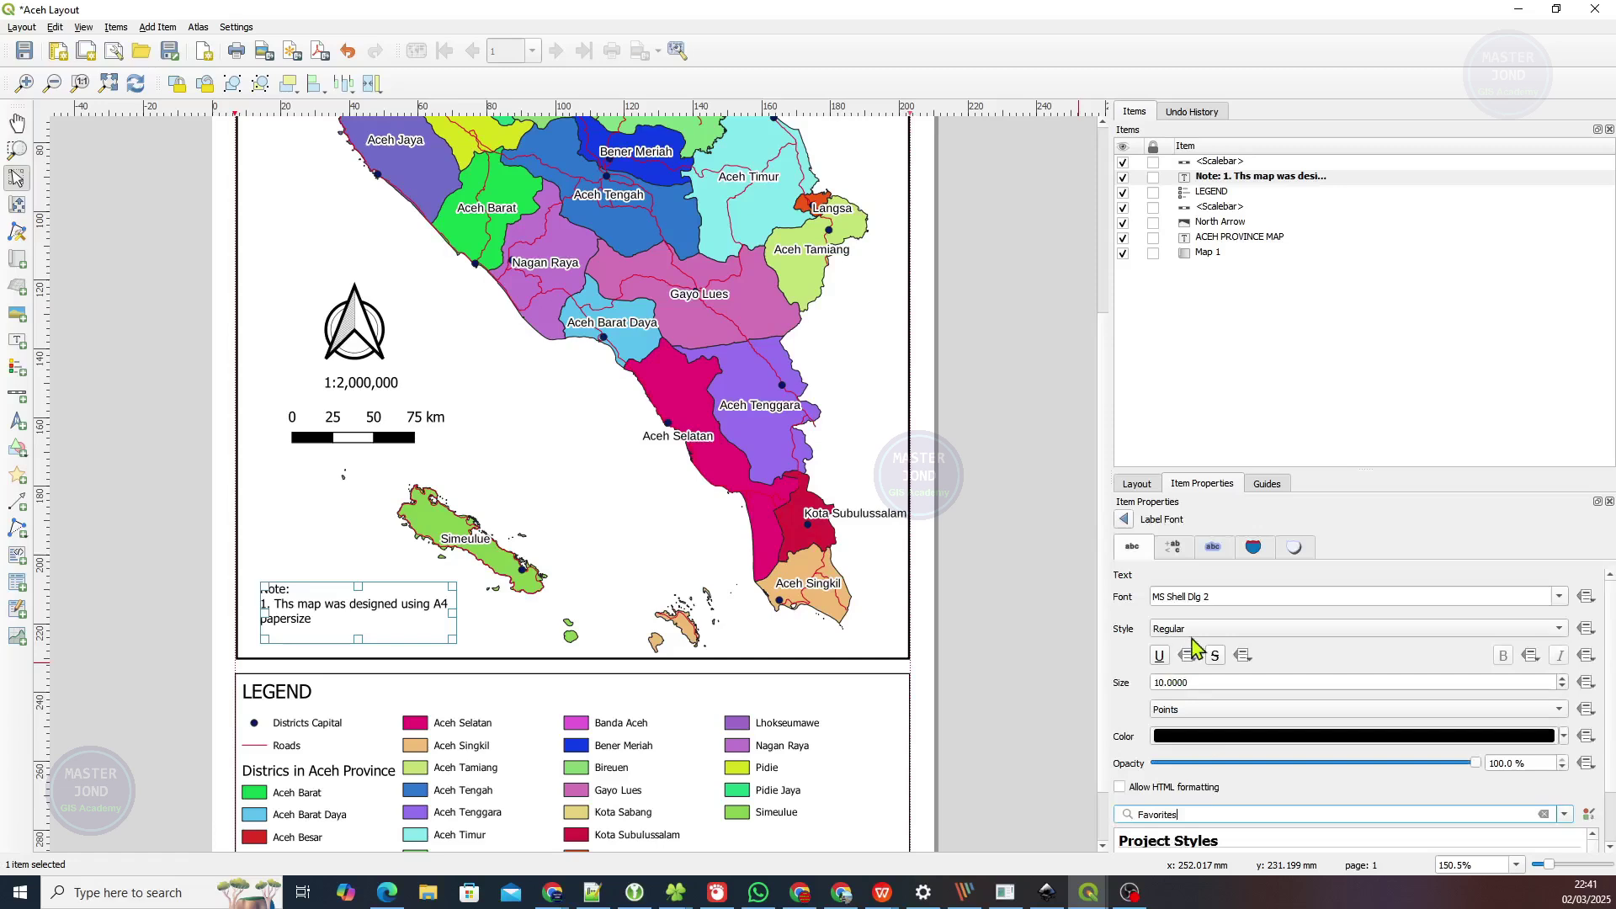
double_click(1225, 682)
text(7)
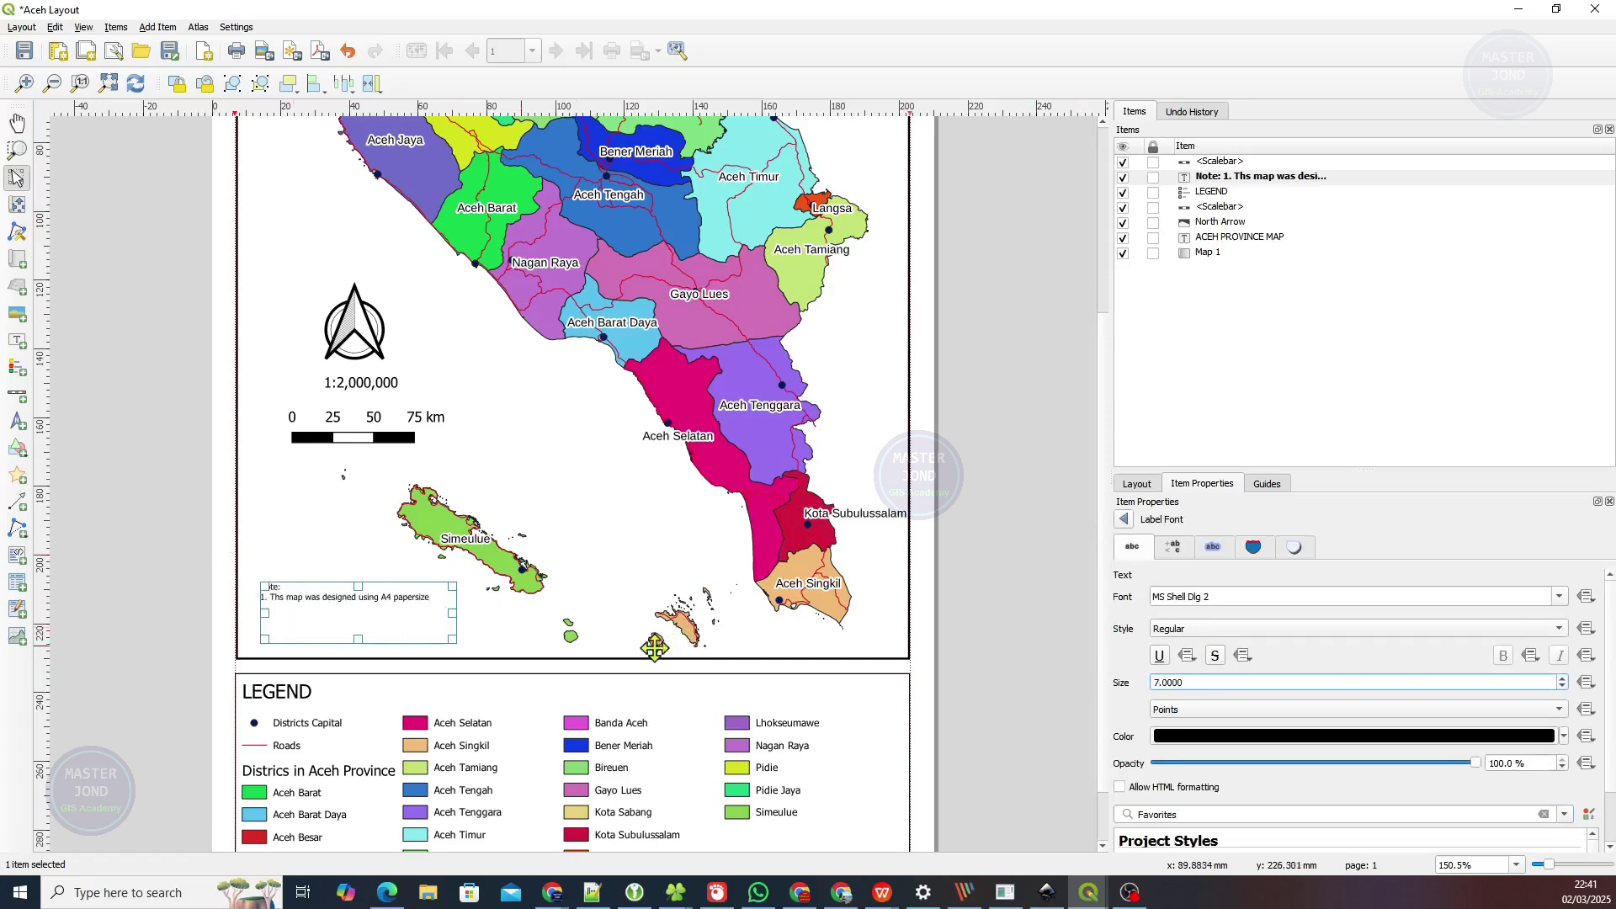
click(1123, 519)
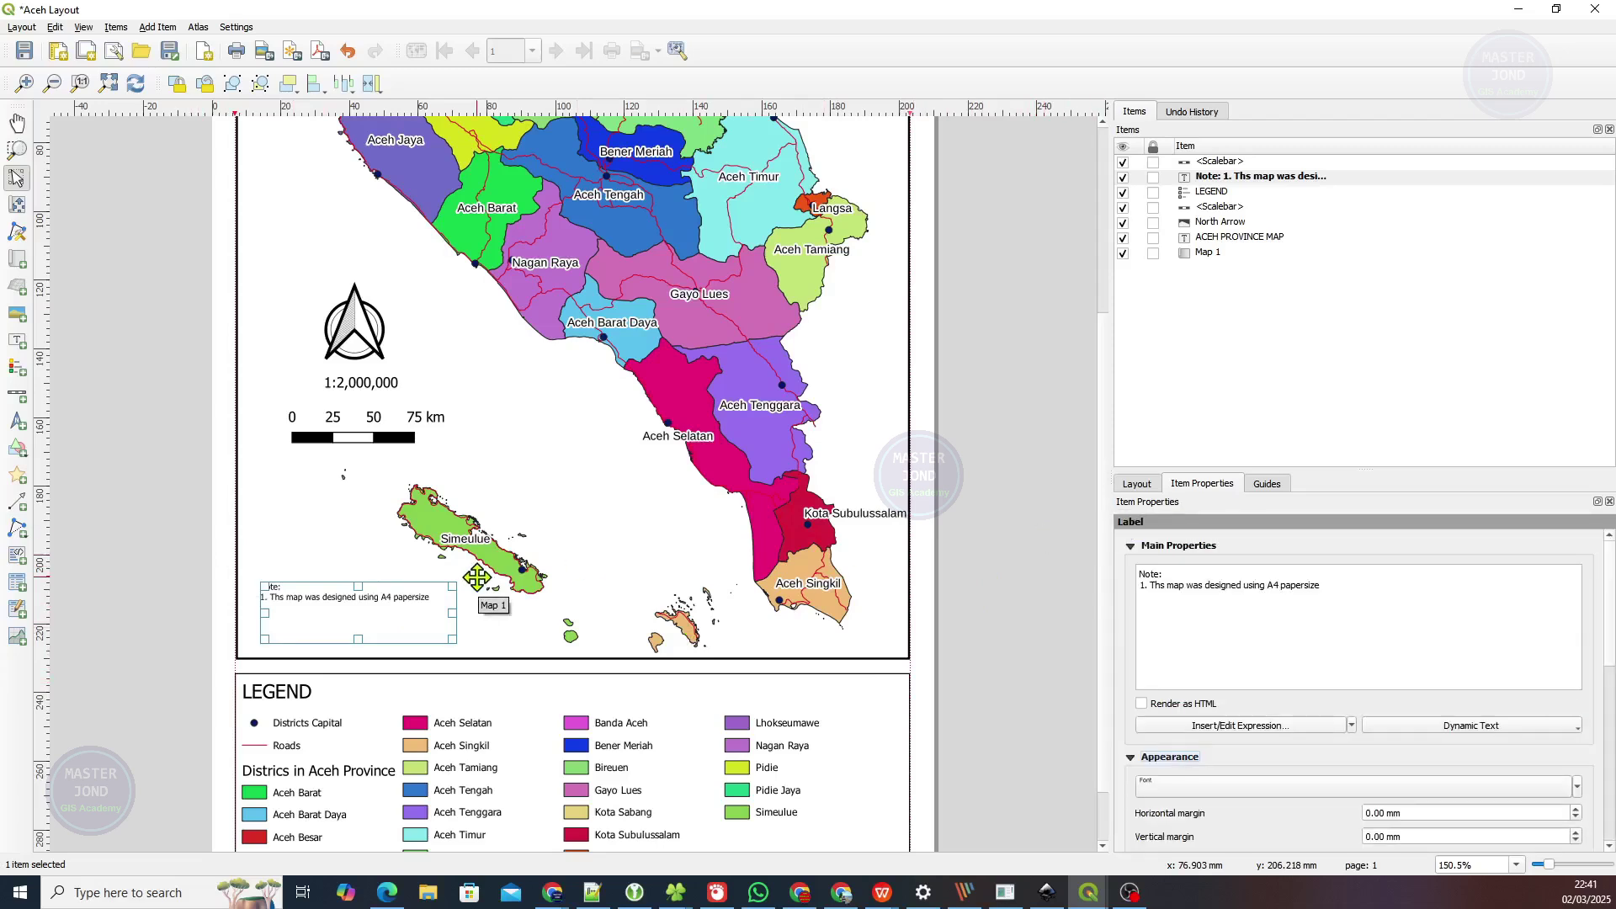
click(238, 562)
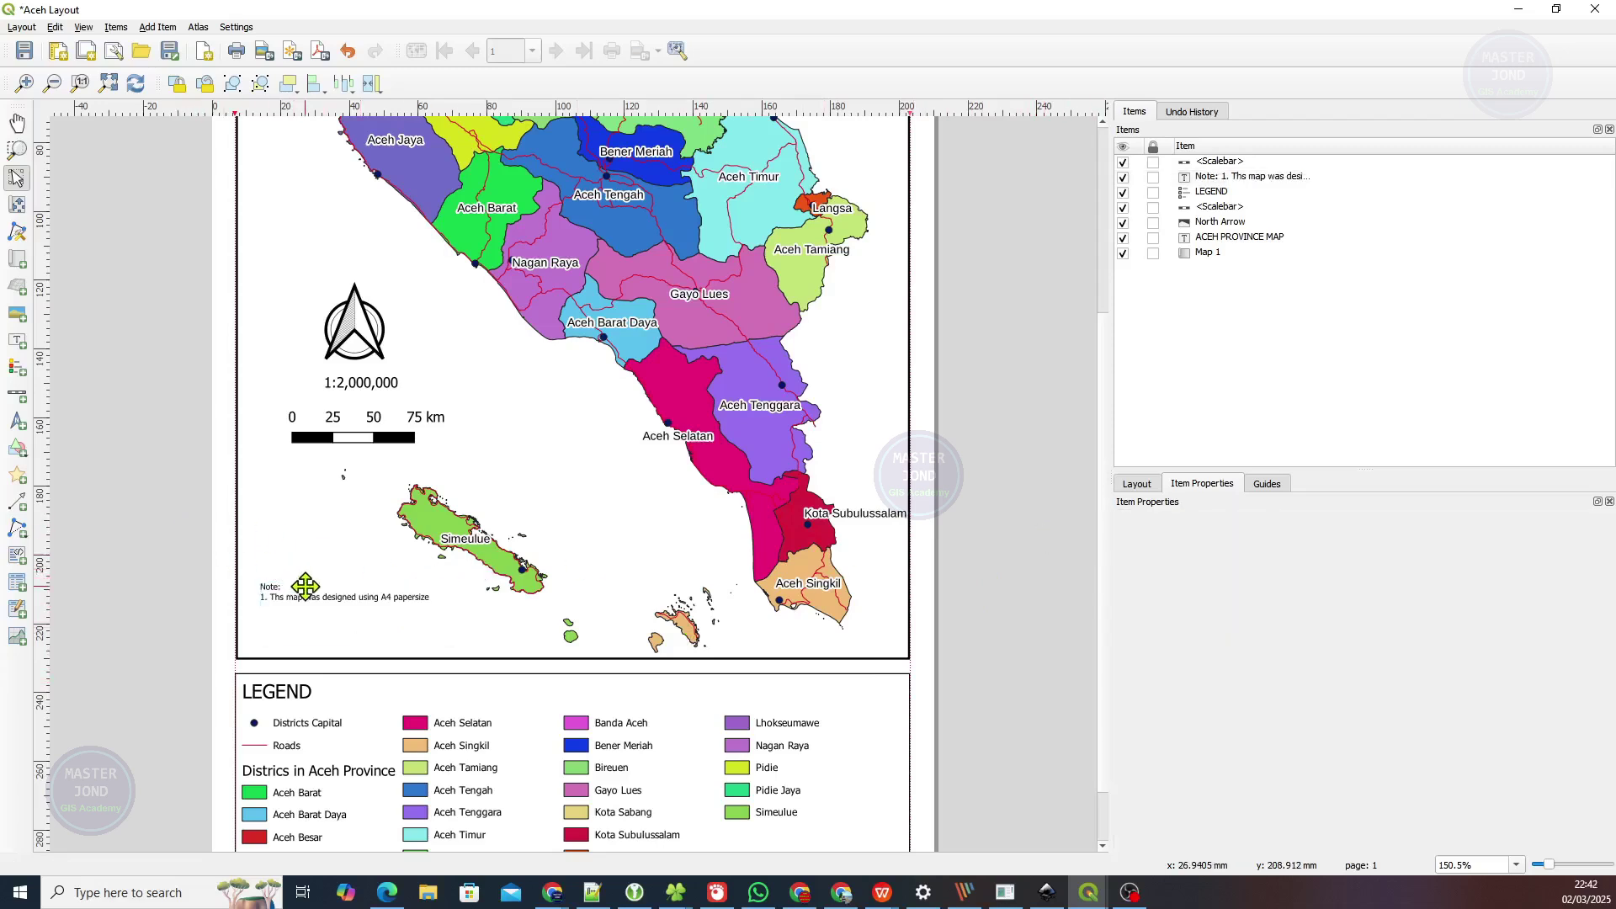
click(304, 588)
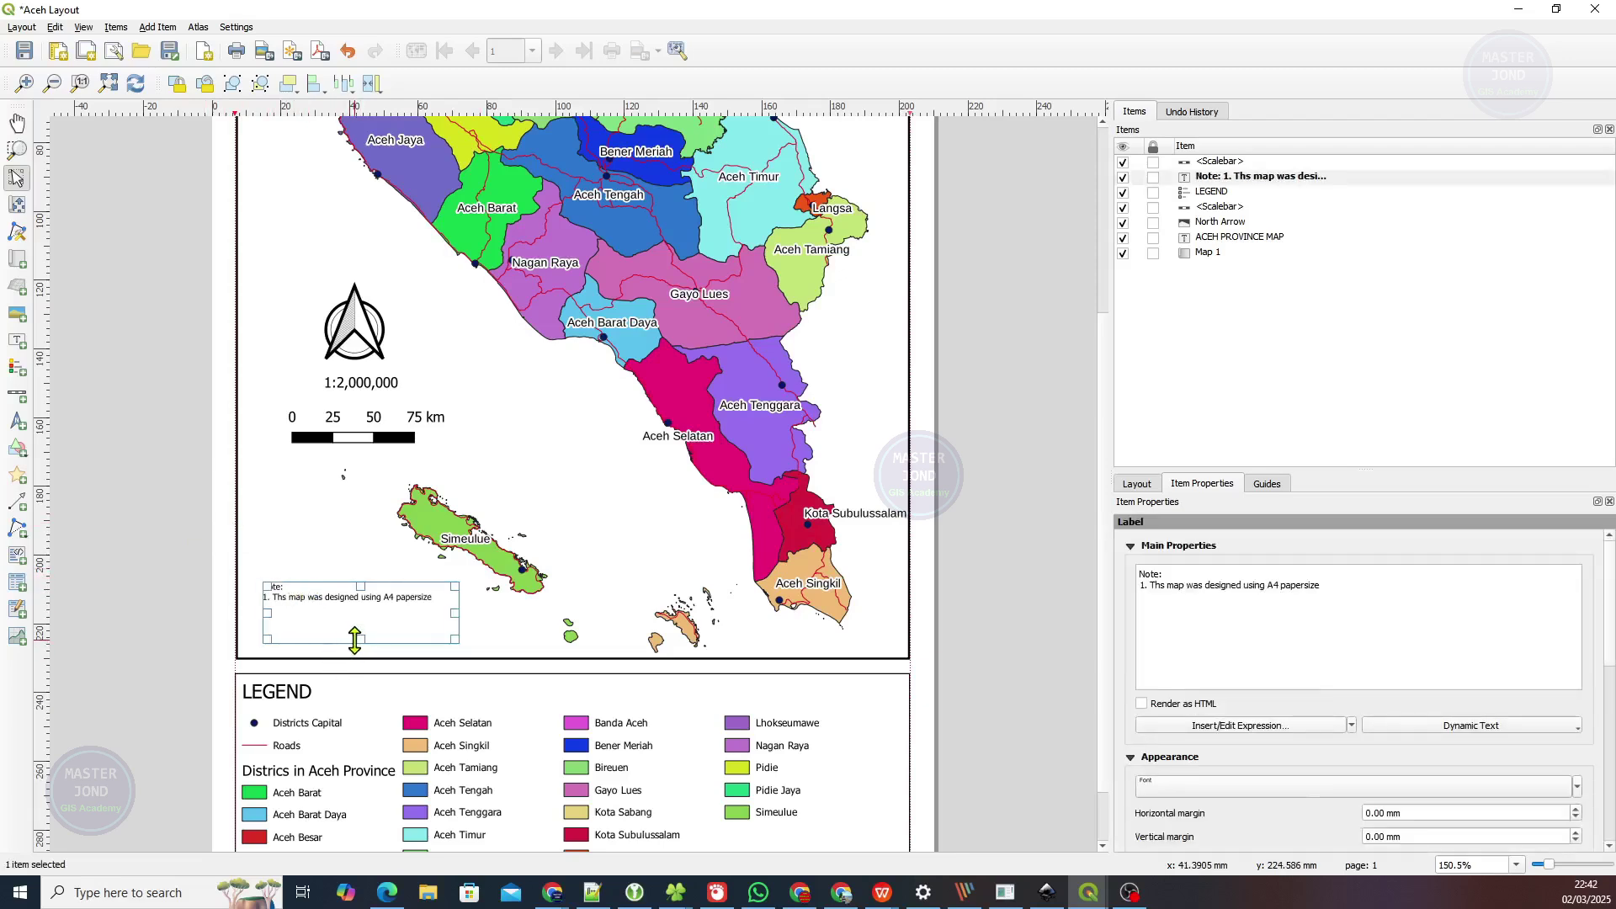
drag(354, 640, 357, 620)
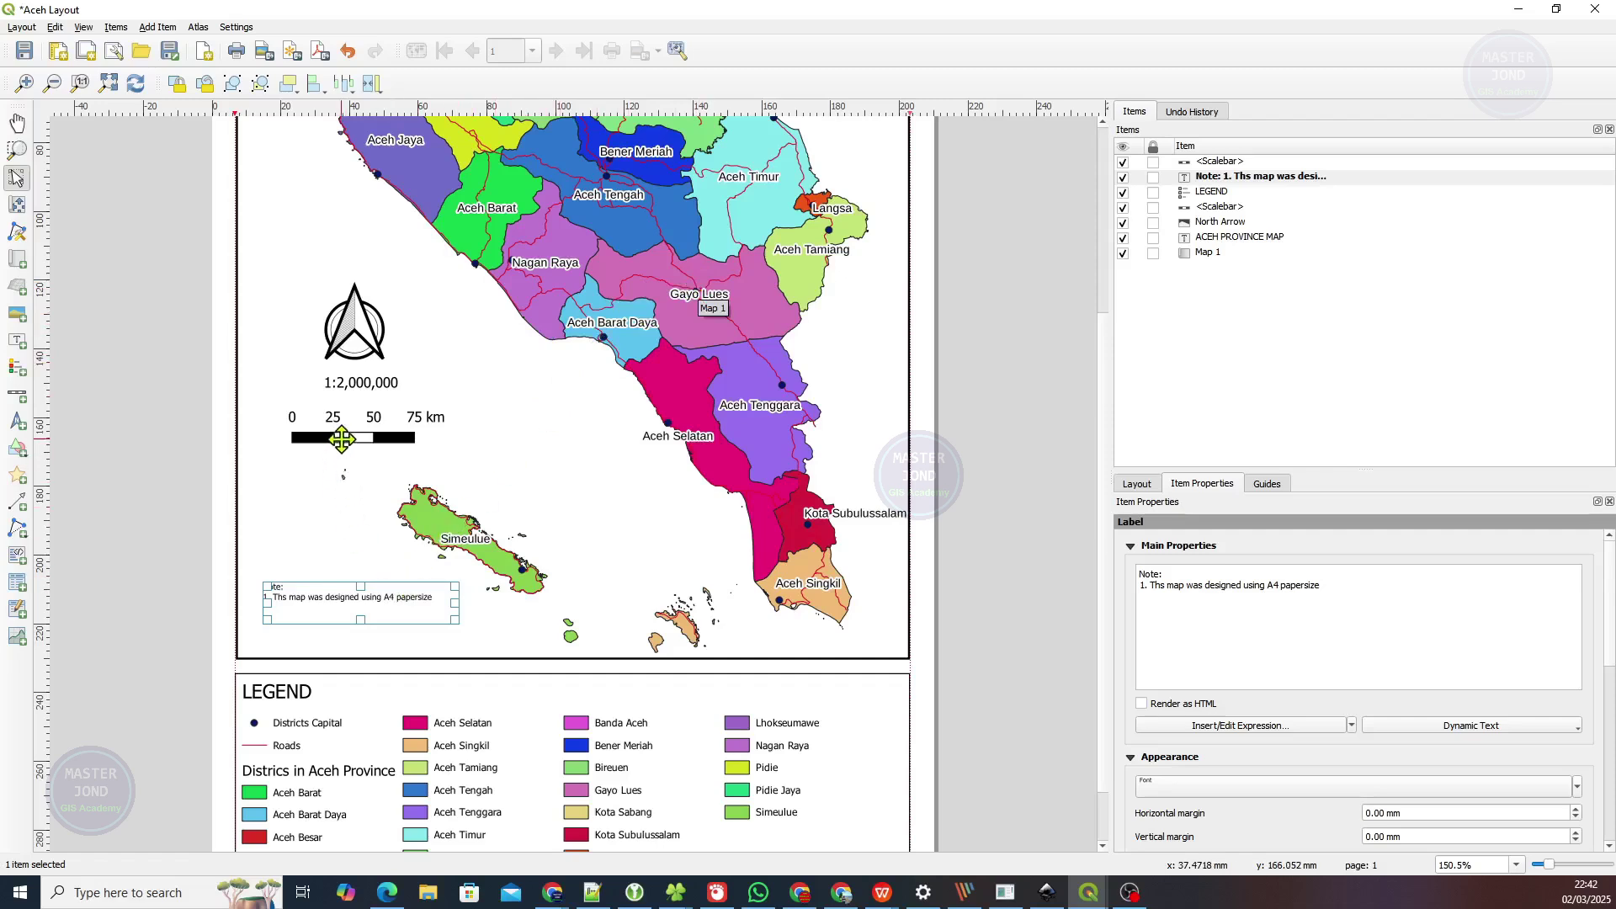
Shorten the numeric scale's box from below so that it clears the scale bar labels.
click(365, 386)
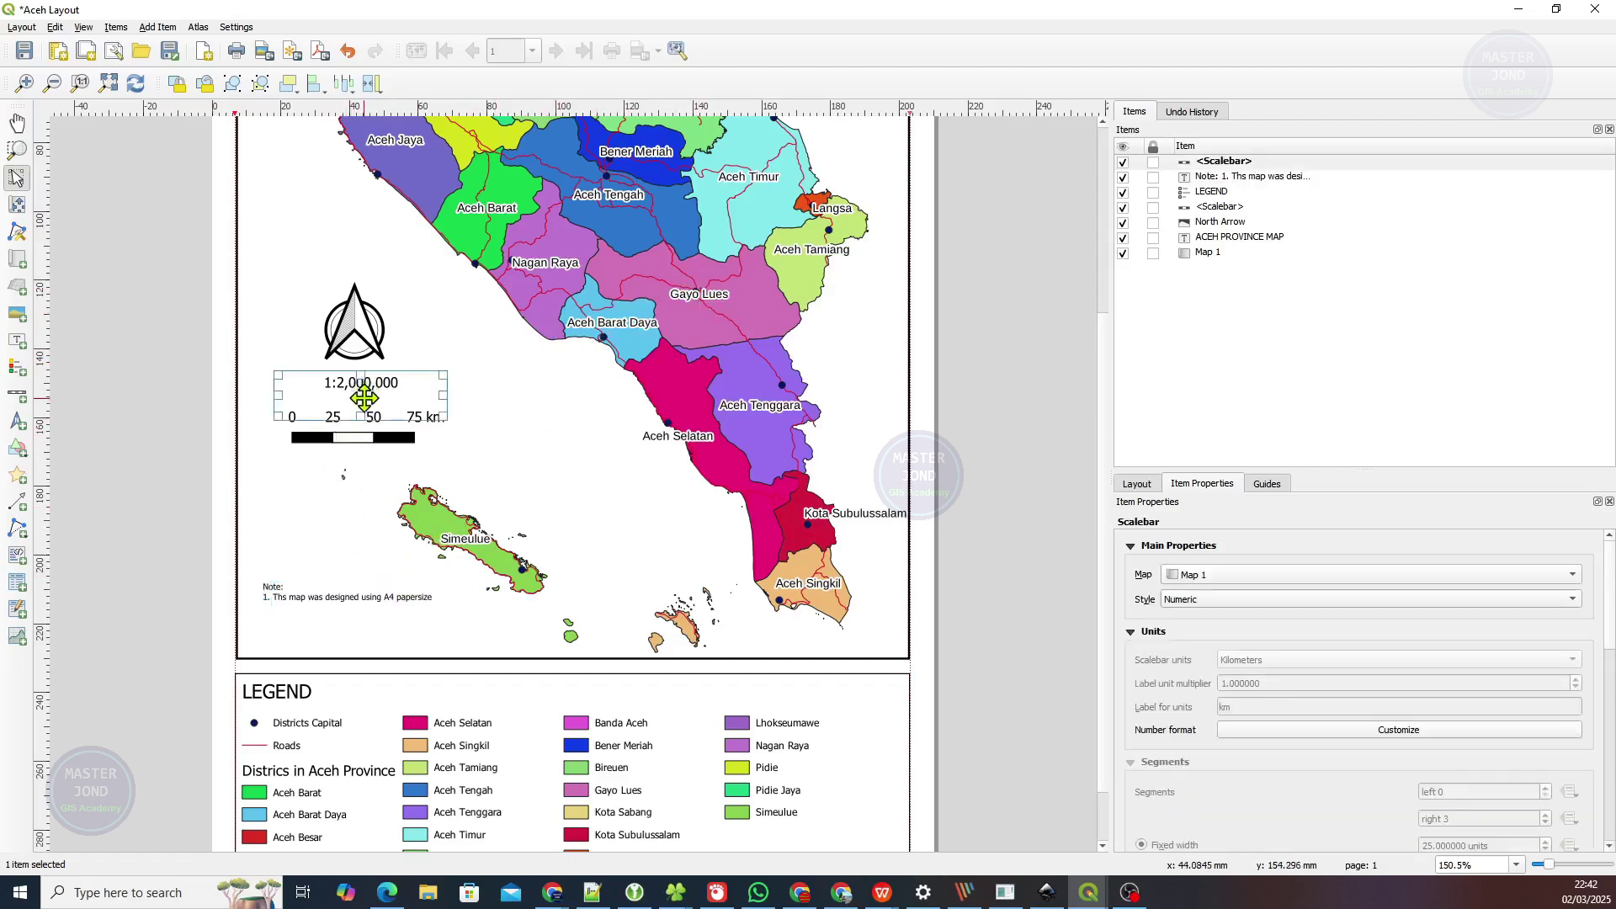
drag(362, 415, 361, 402)
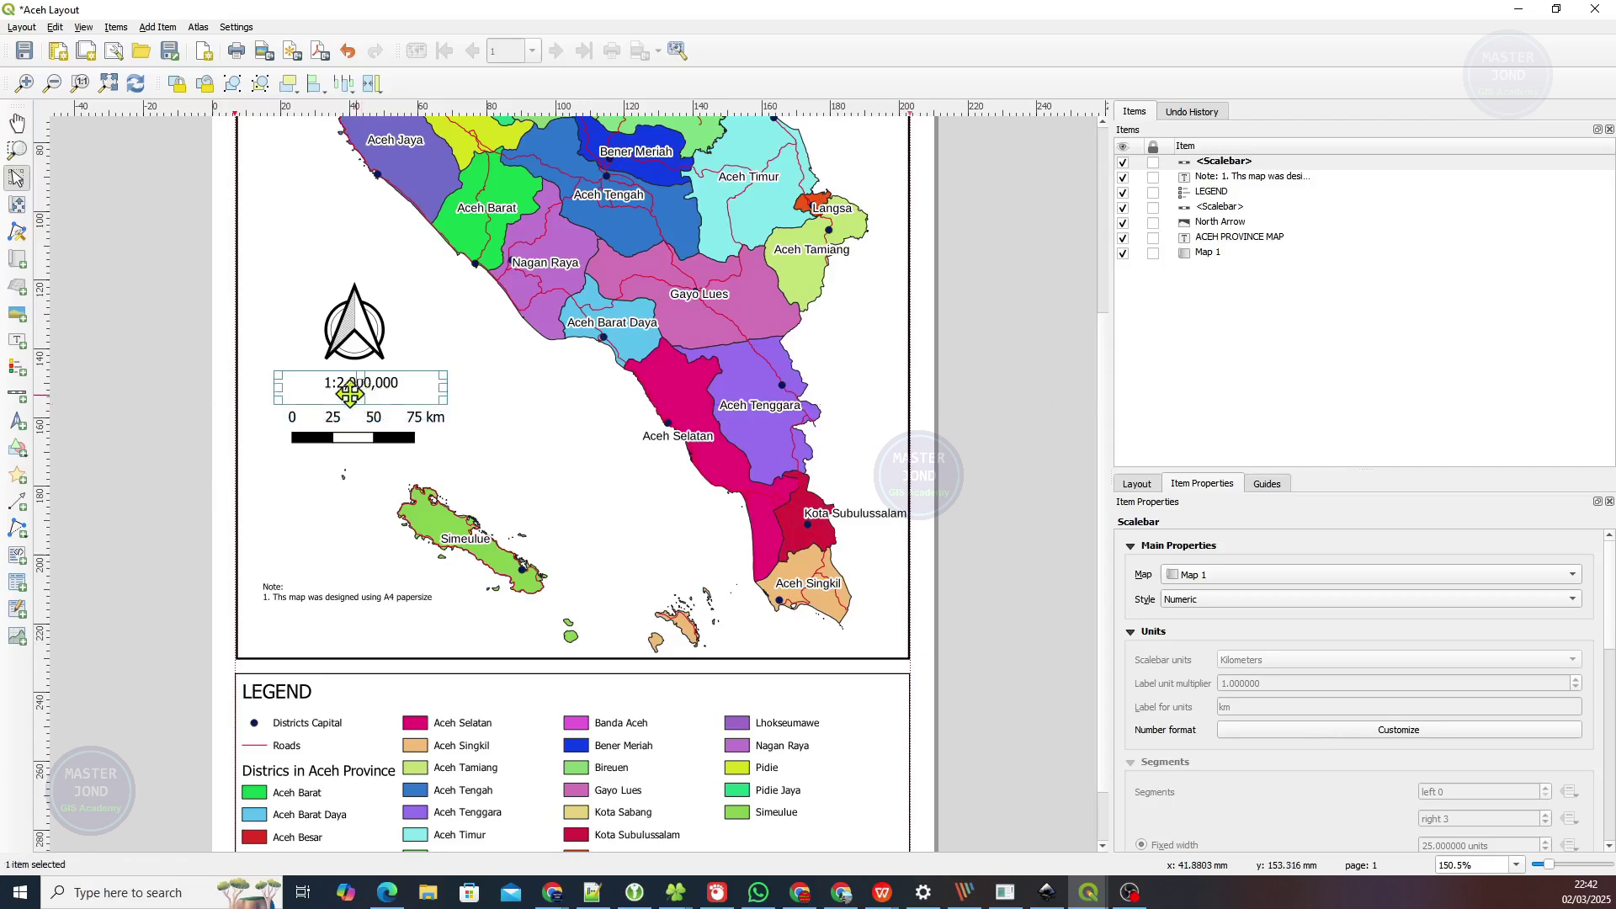
click(202, 391)
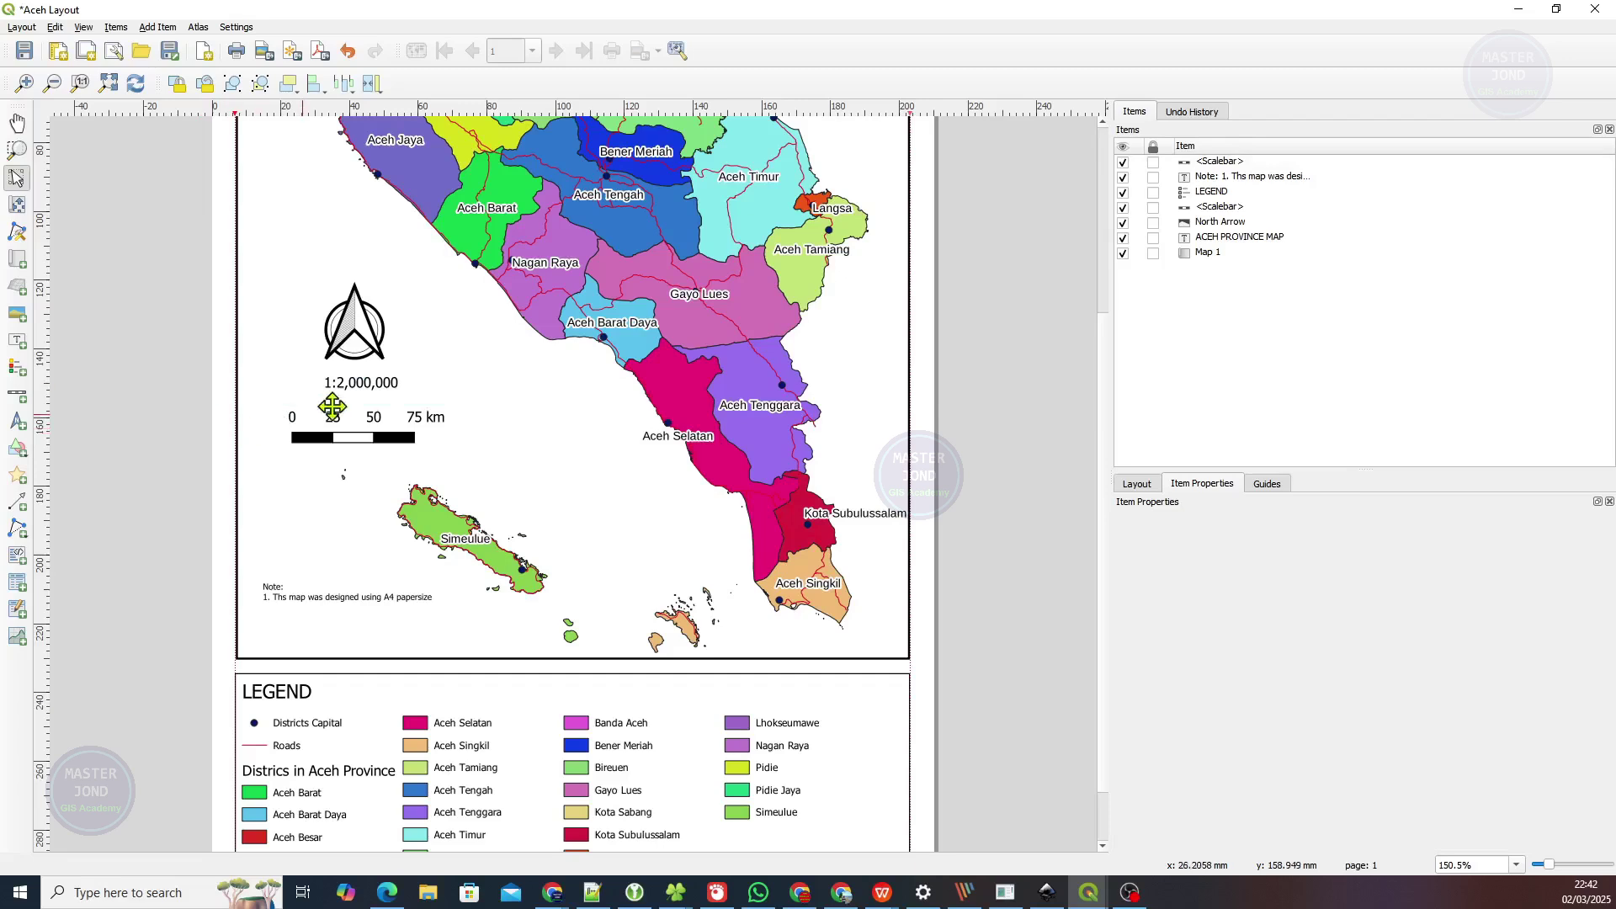
click(350, 388)
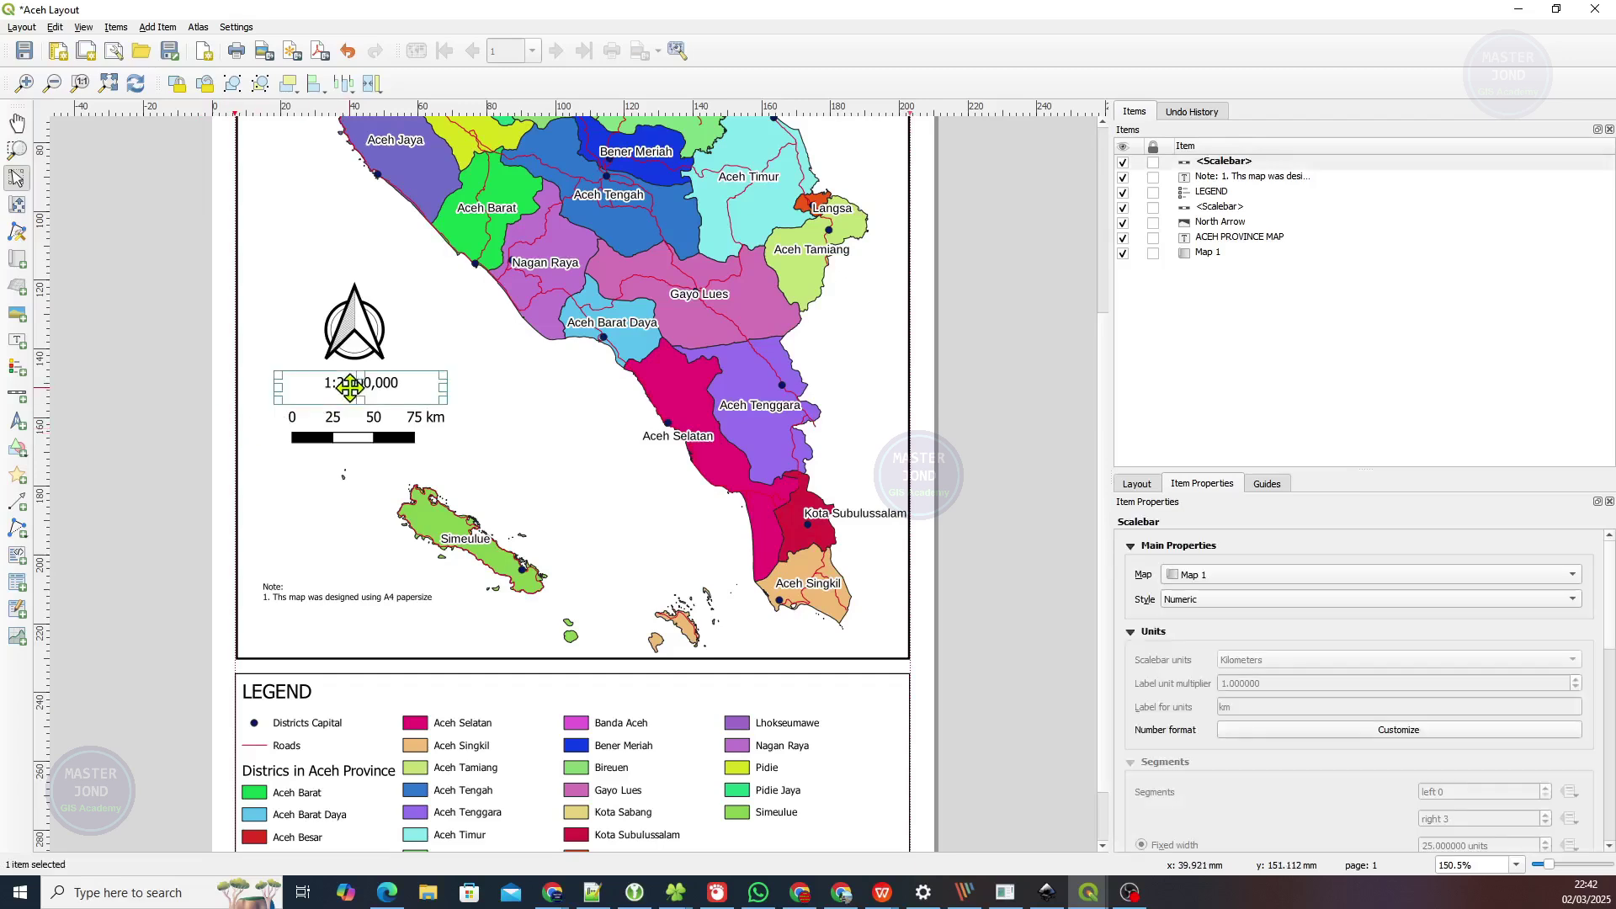
click(352, 431)
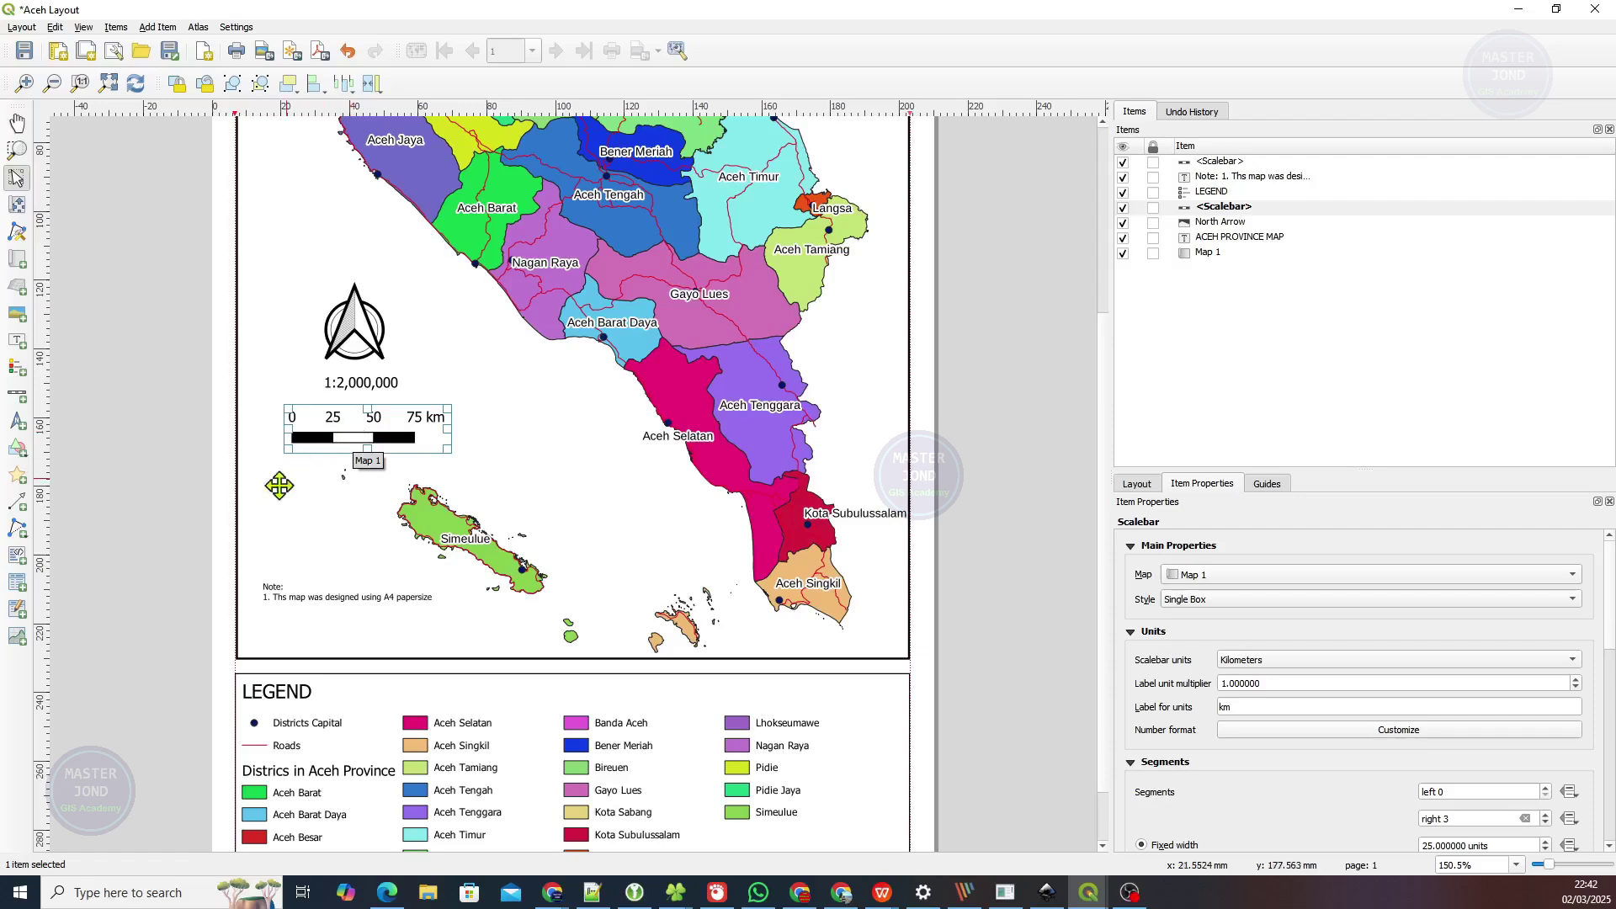
Move the note label down near the map frame's lower-left corner and turn on its frame.
click(337, 600)
drag(337, 600, 333, 627)
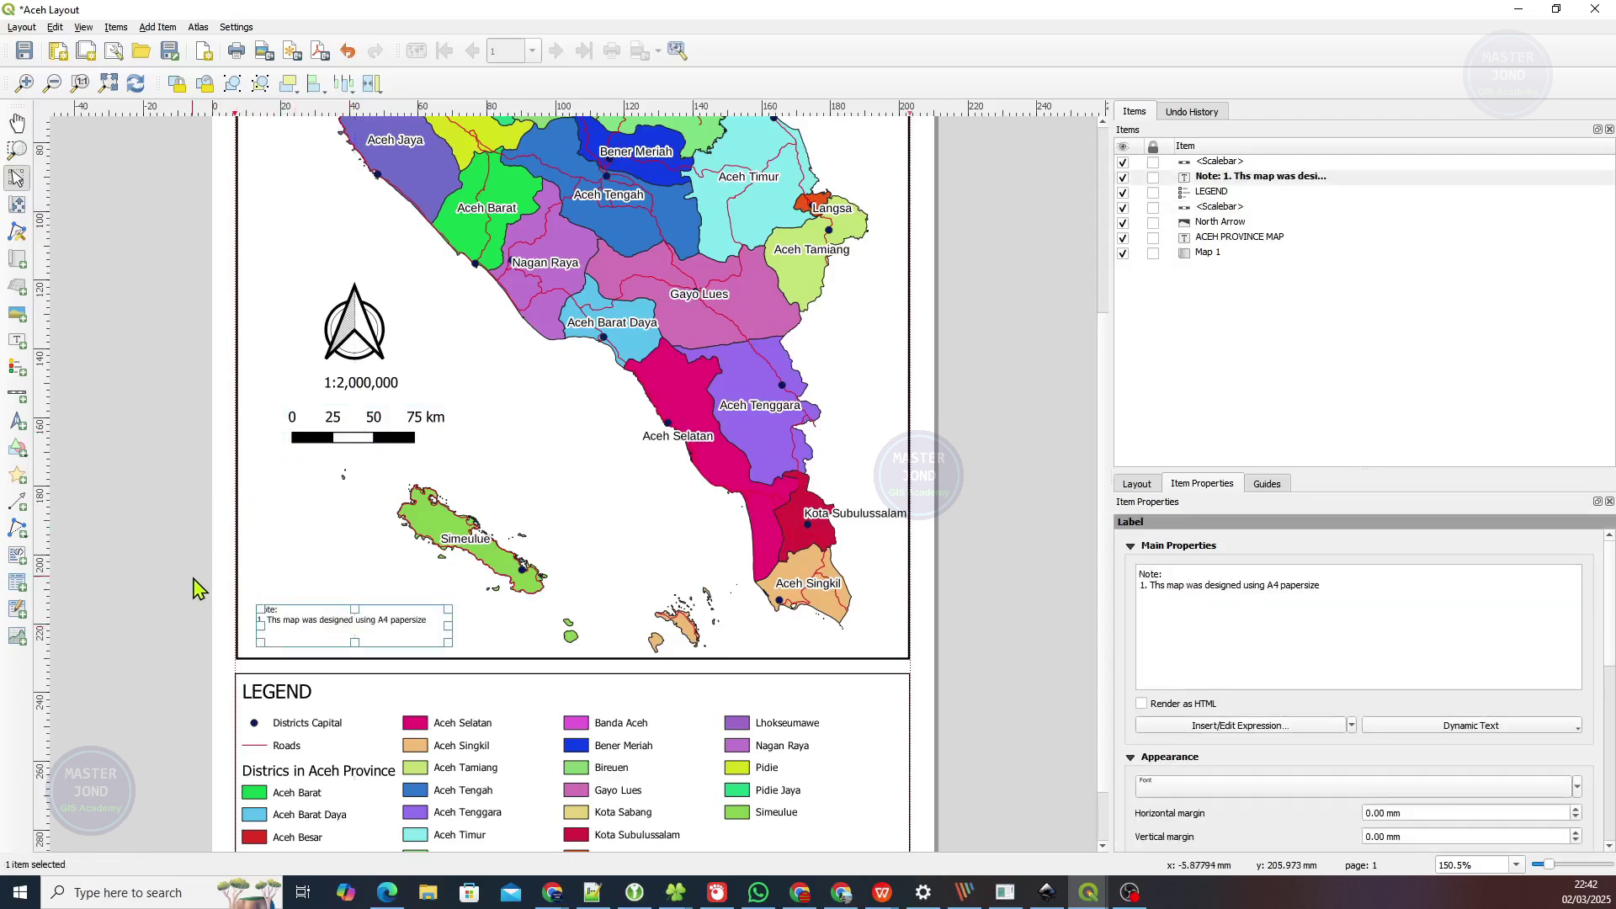
scroll(1135, 751, down, 4)
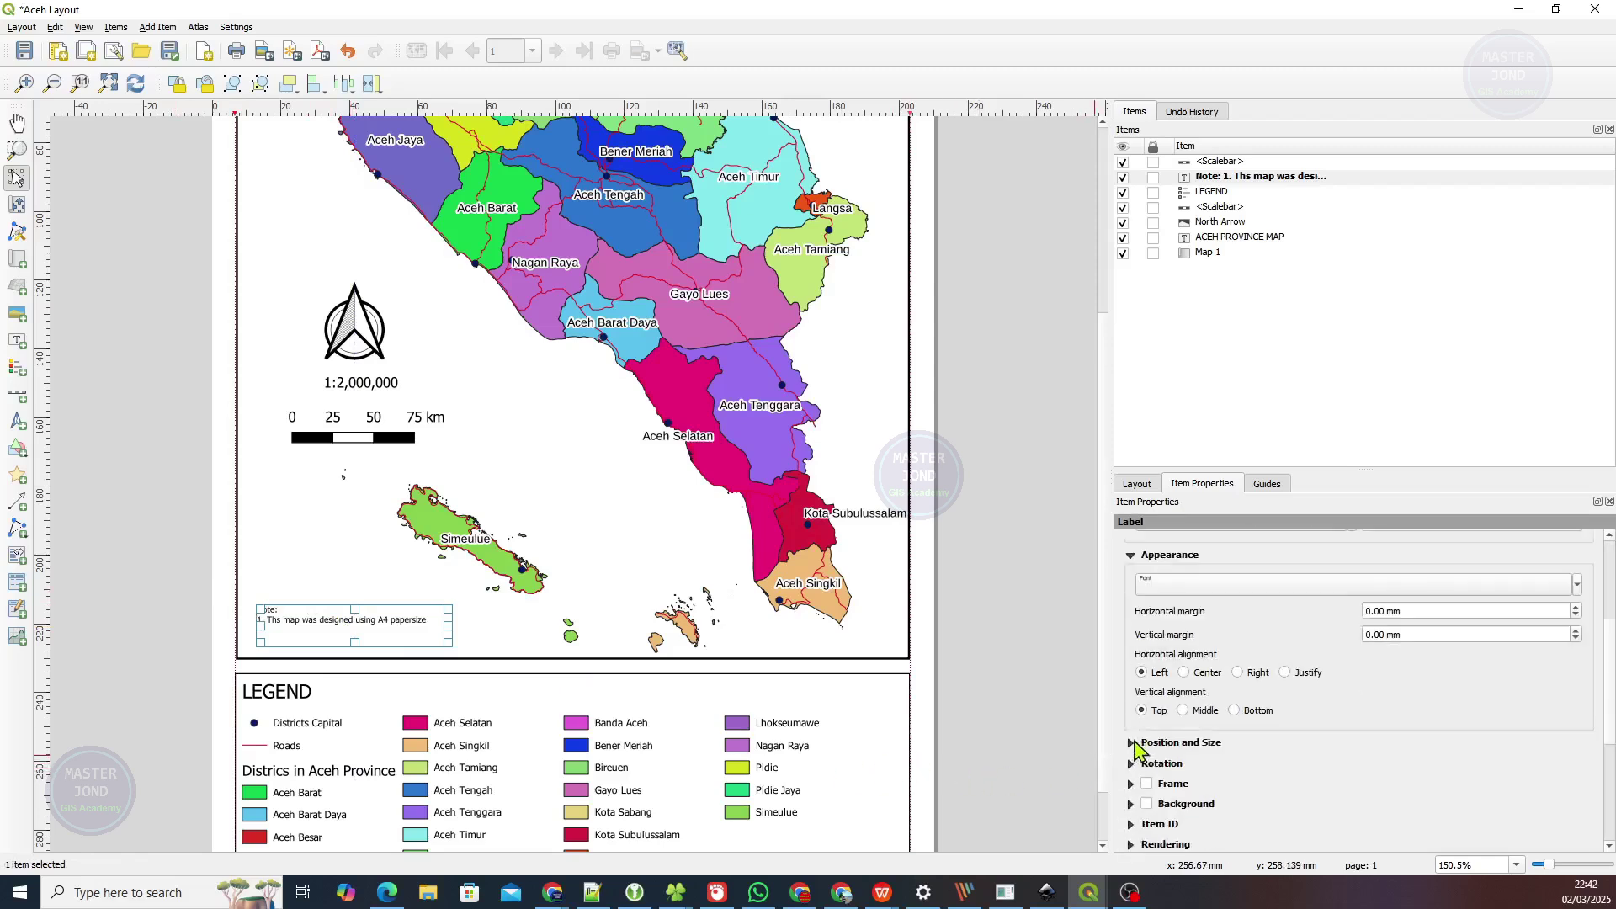
scroll(1149, 733, down, 2)
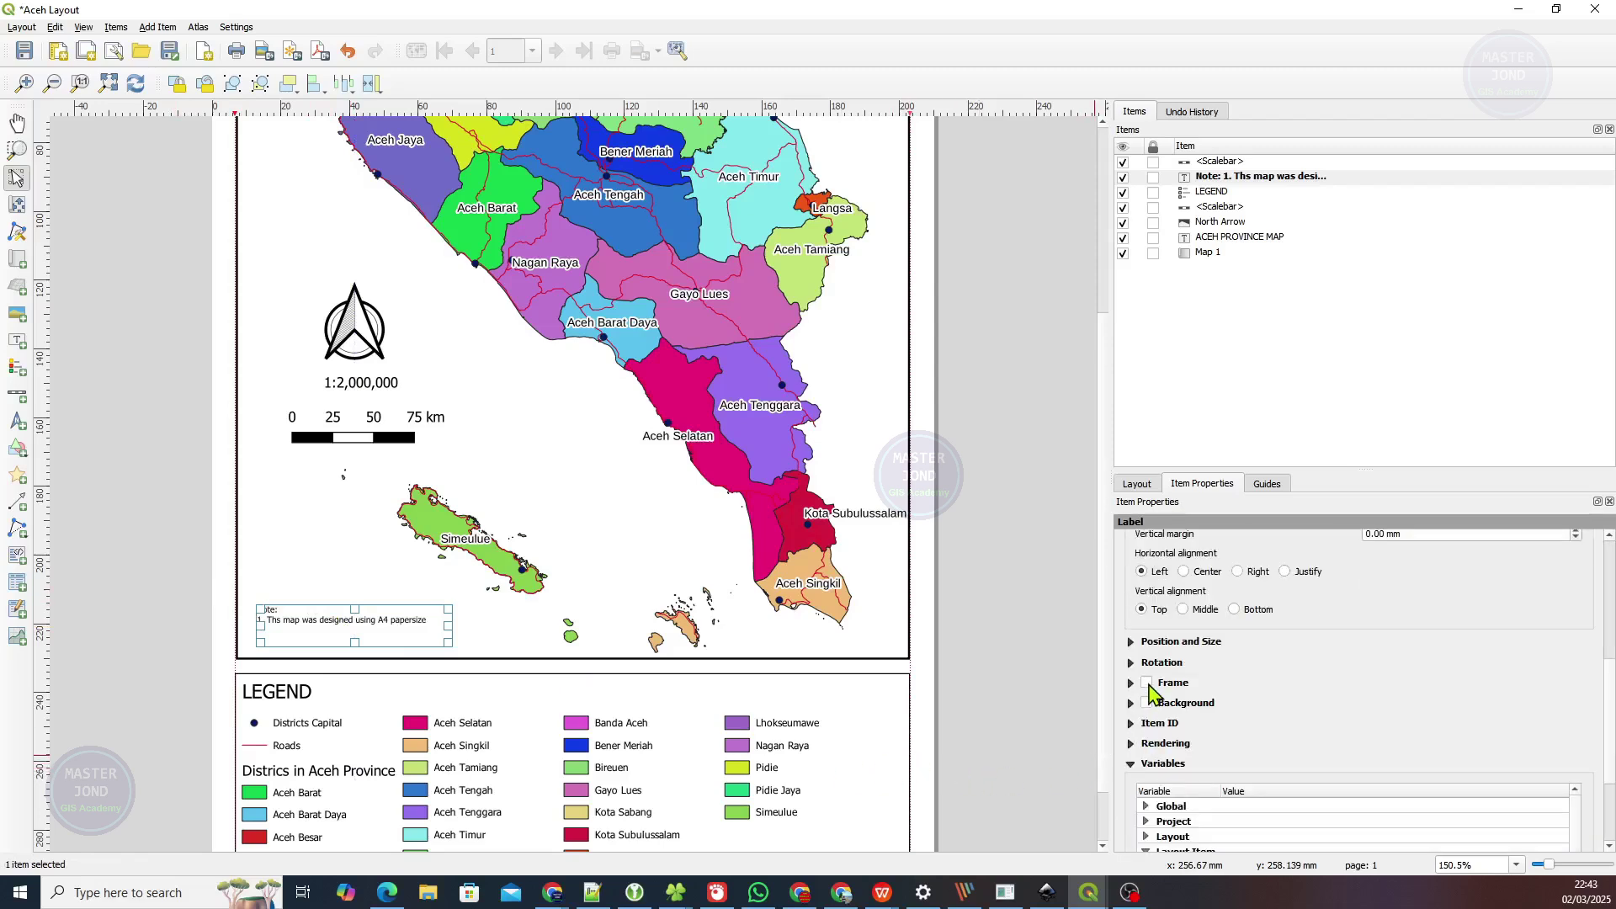
click(1146, 683)
click(166, 609)
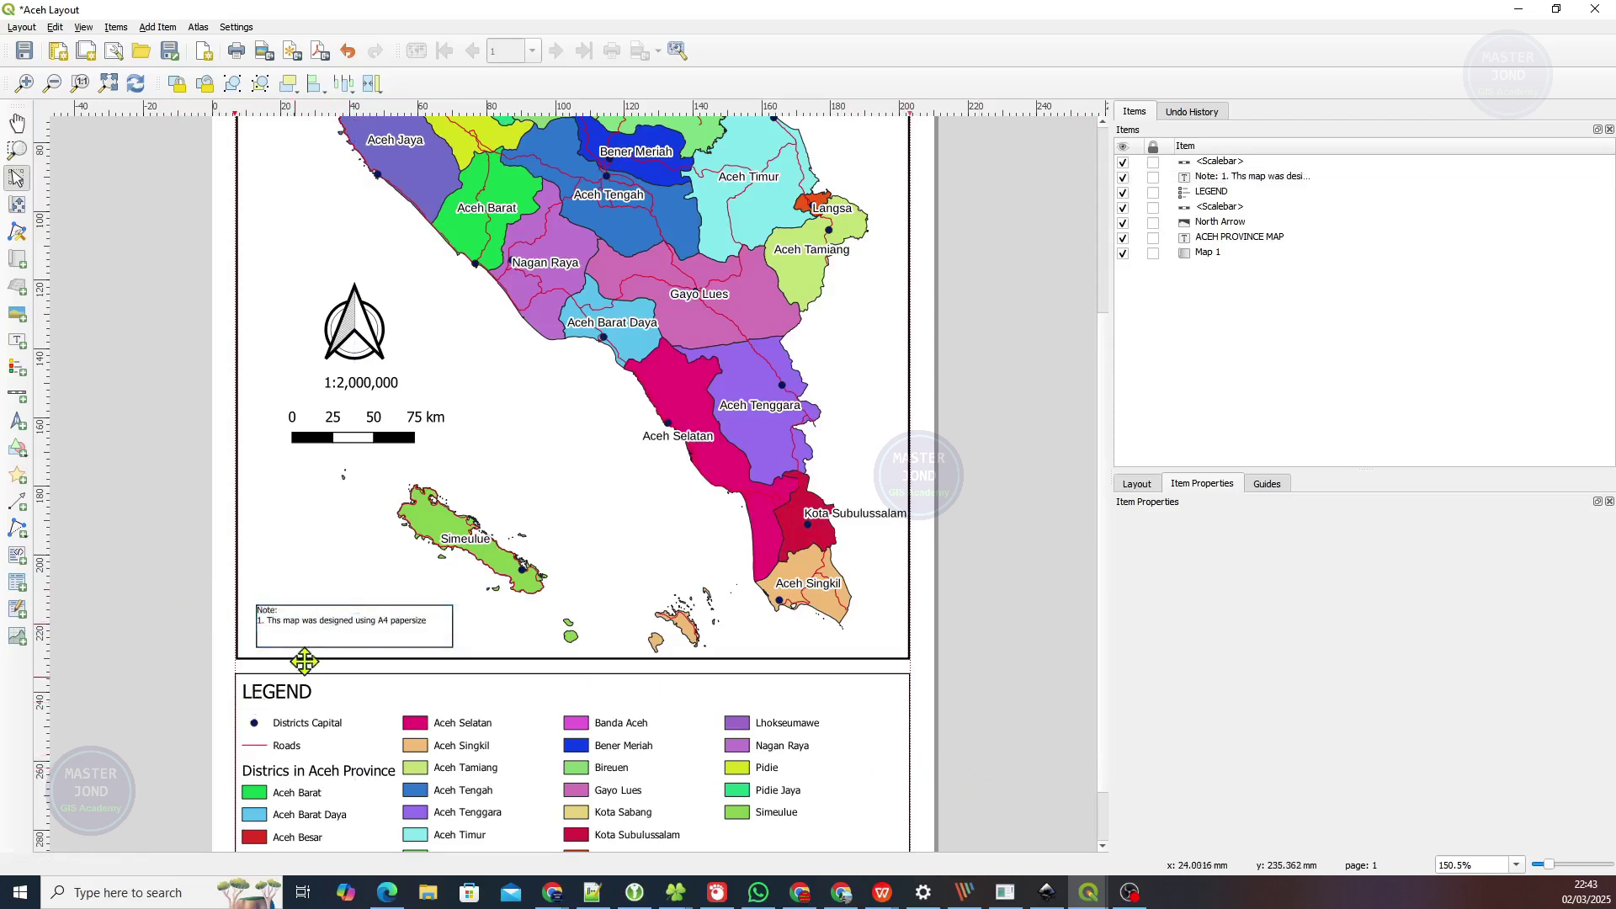
Set the note label's horizontal margin to 1.00 mm.
click(311, 614)
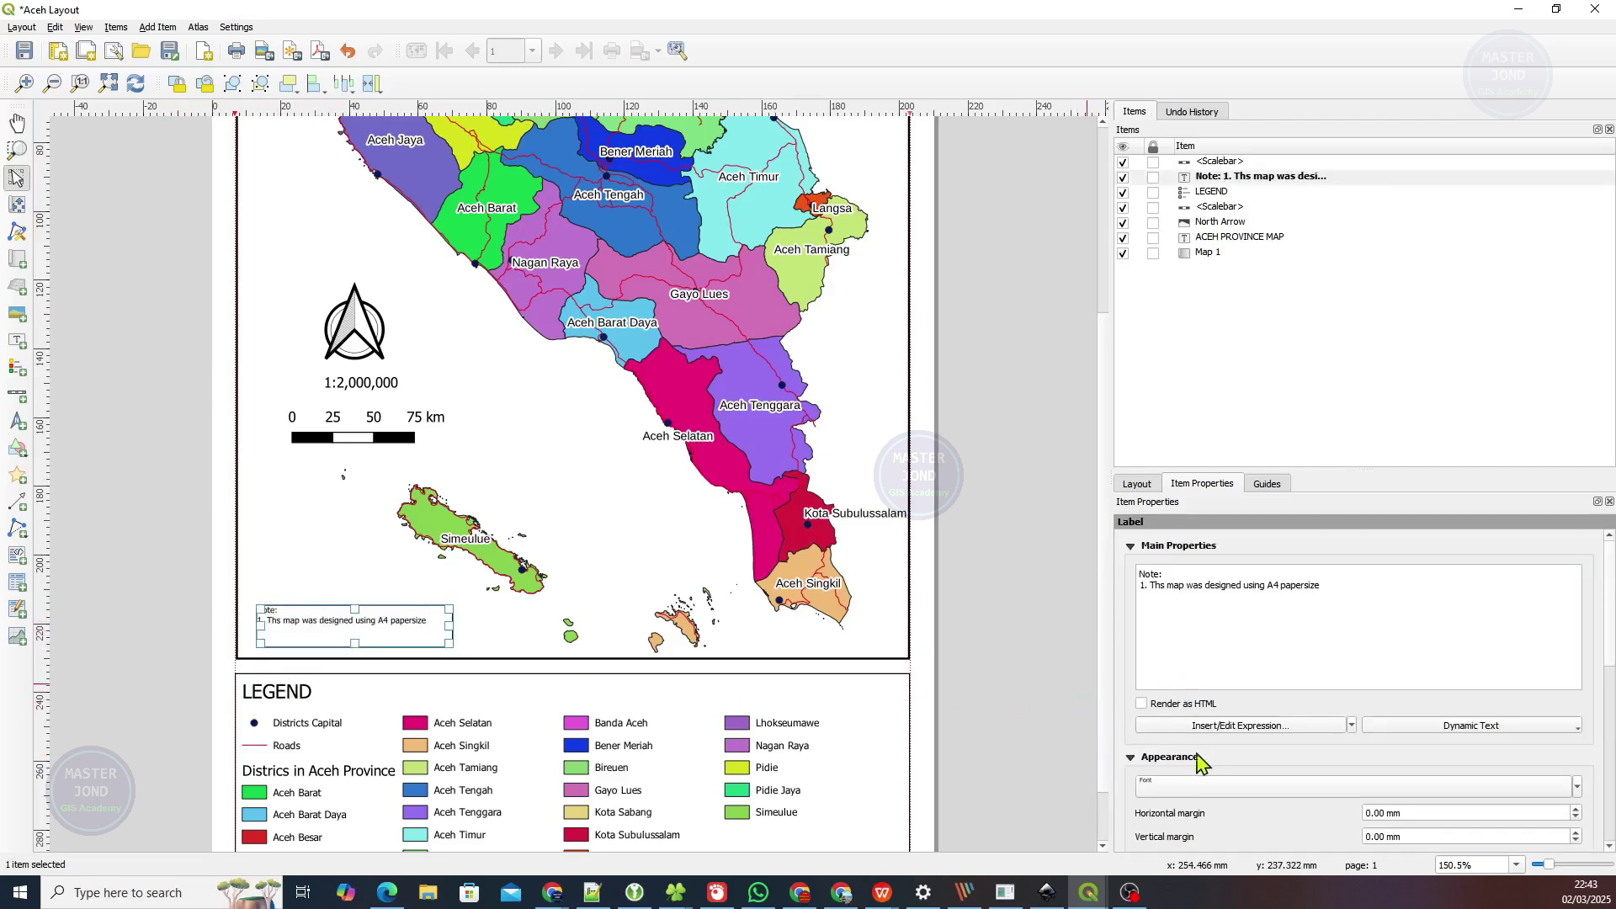
scroll(1178, 817, down, 2)
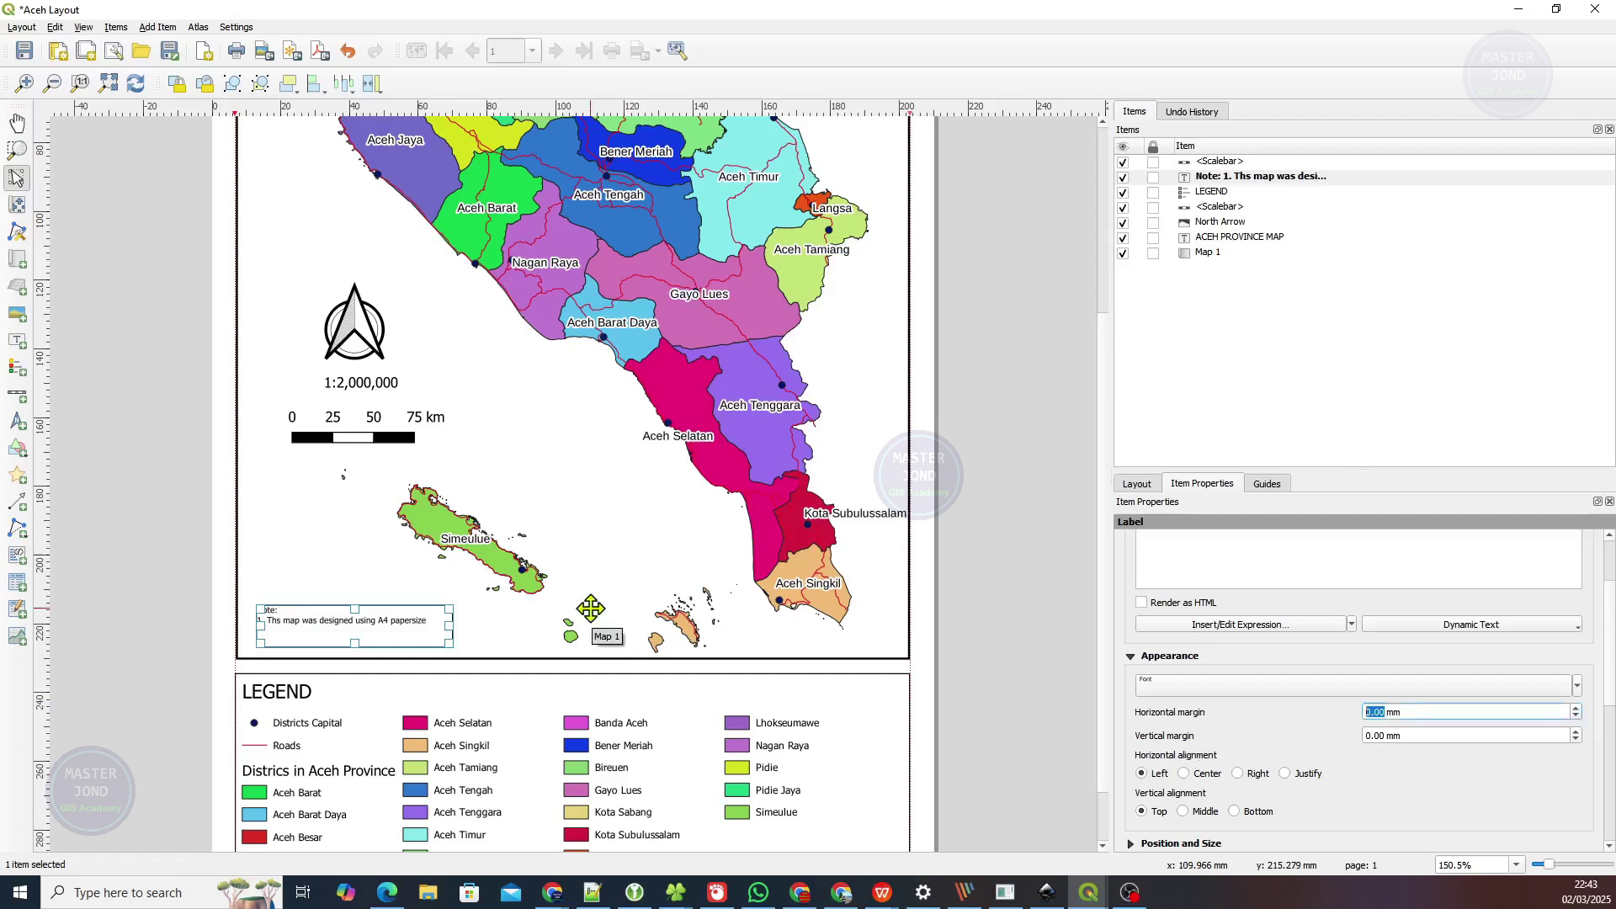
click(195, 601)
scroll(255, 618, up, 2)
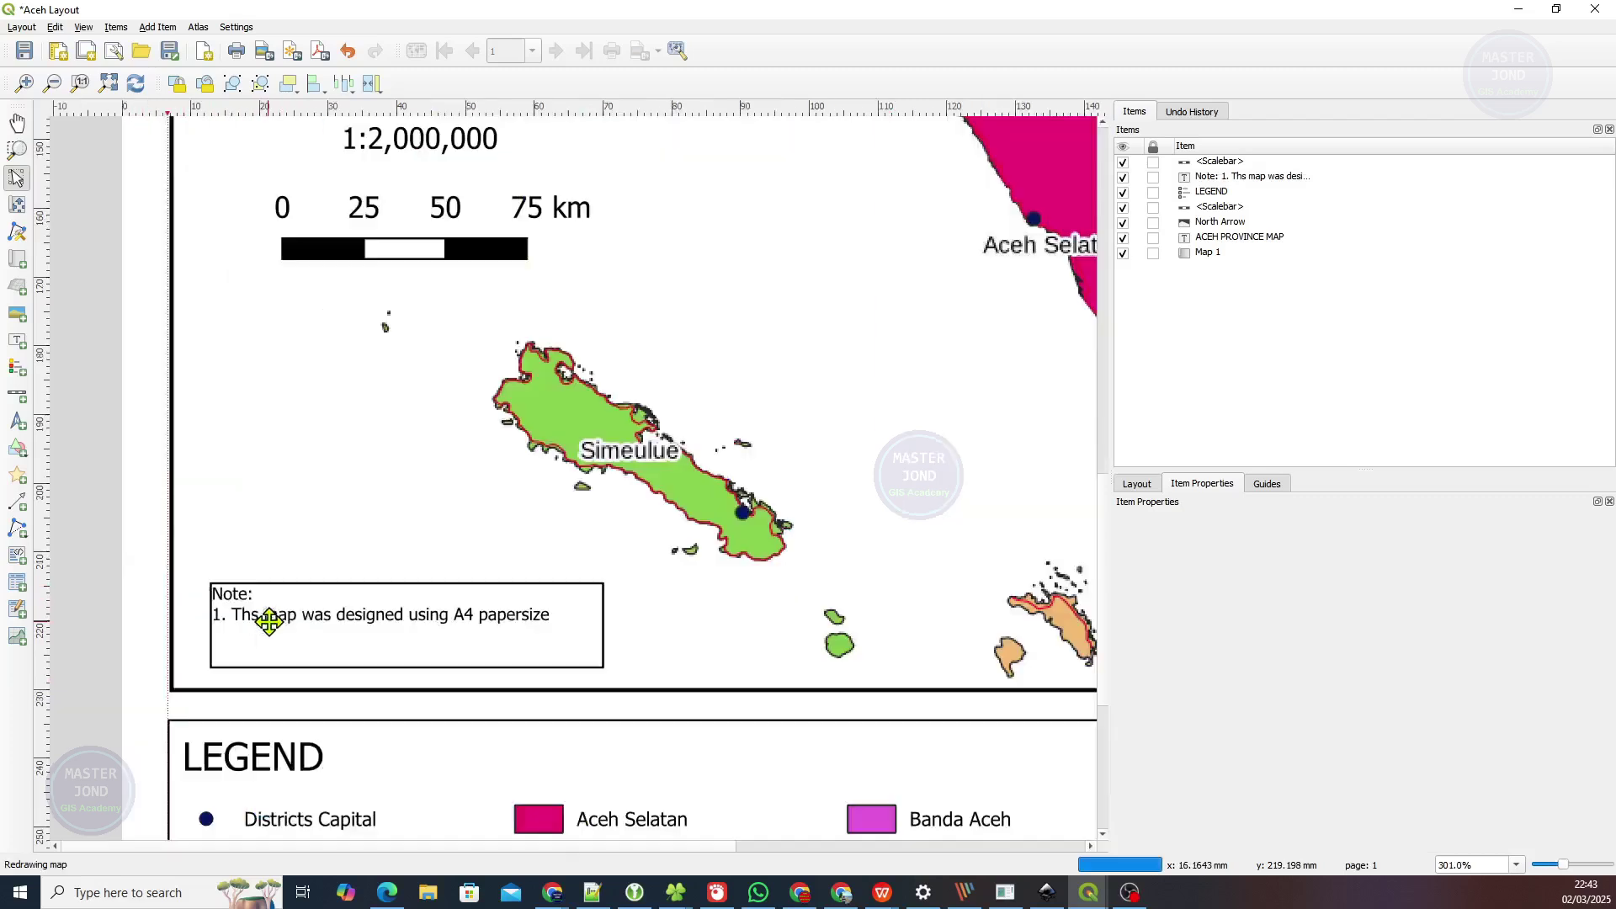
scroll(168, 609, down, 1)
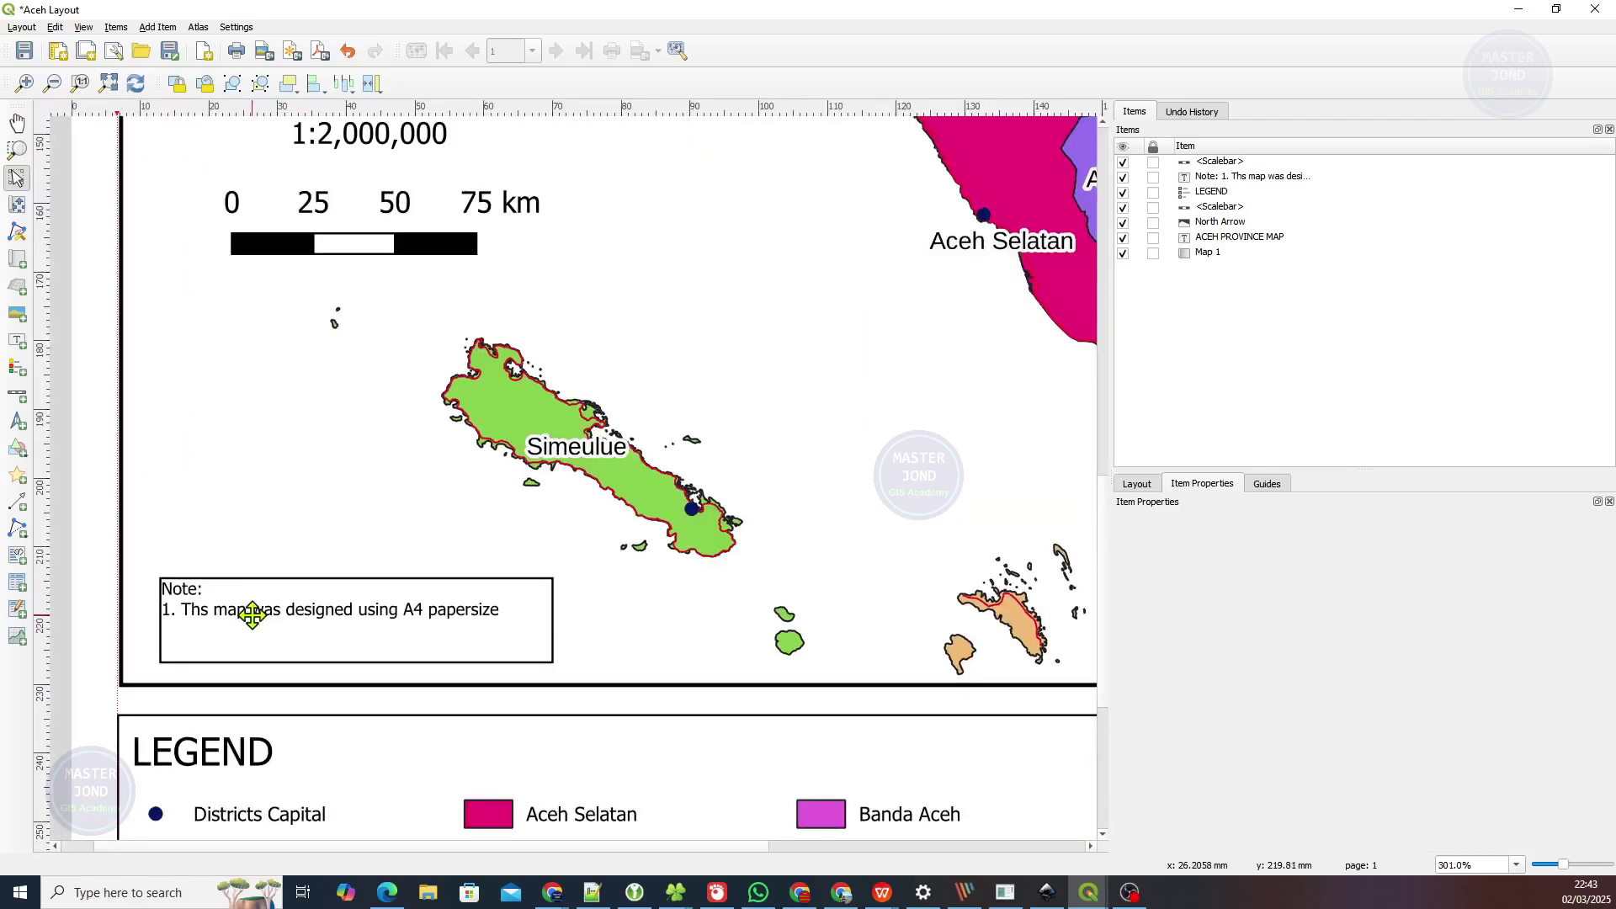
click(278, 618)
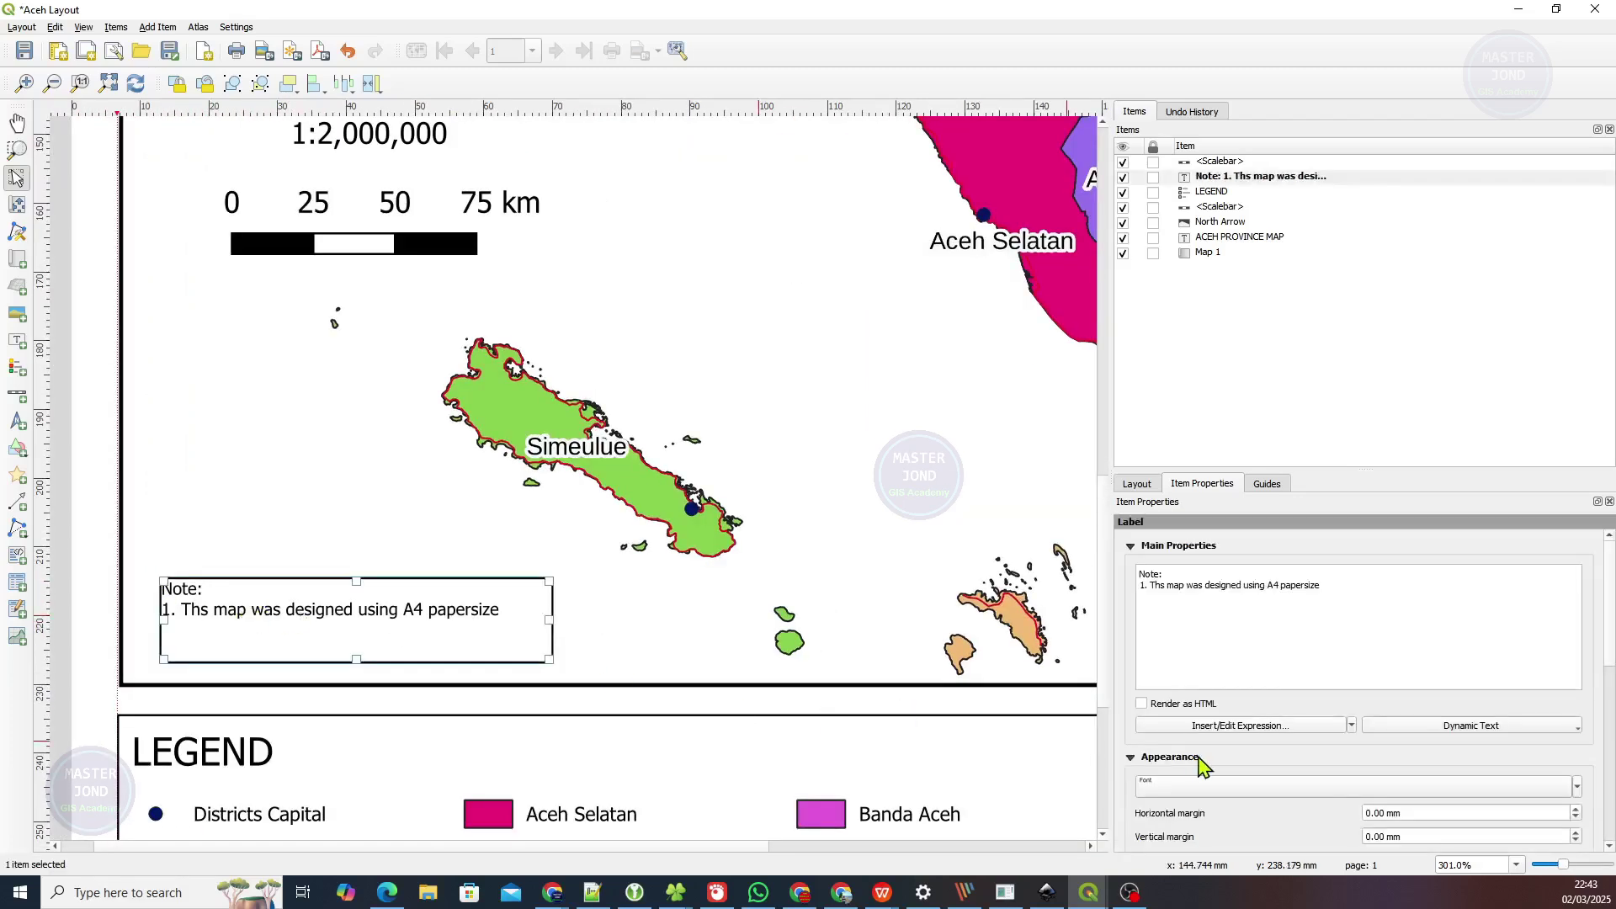
scroll(1201, 766, down, 1)
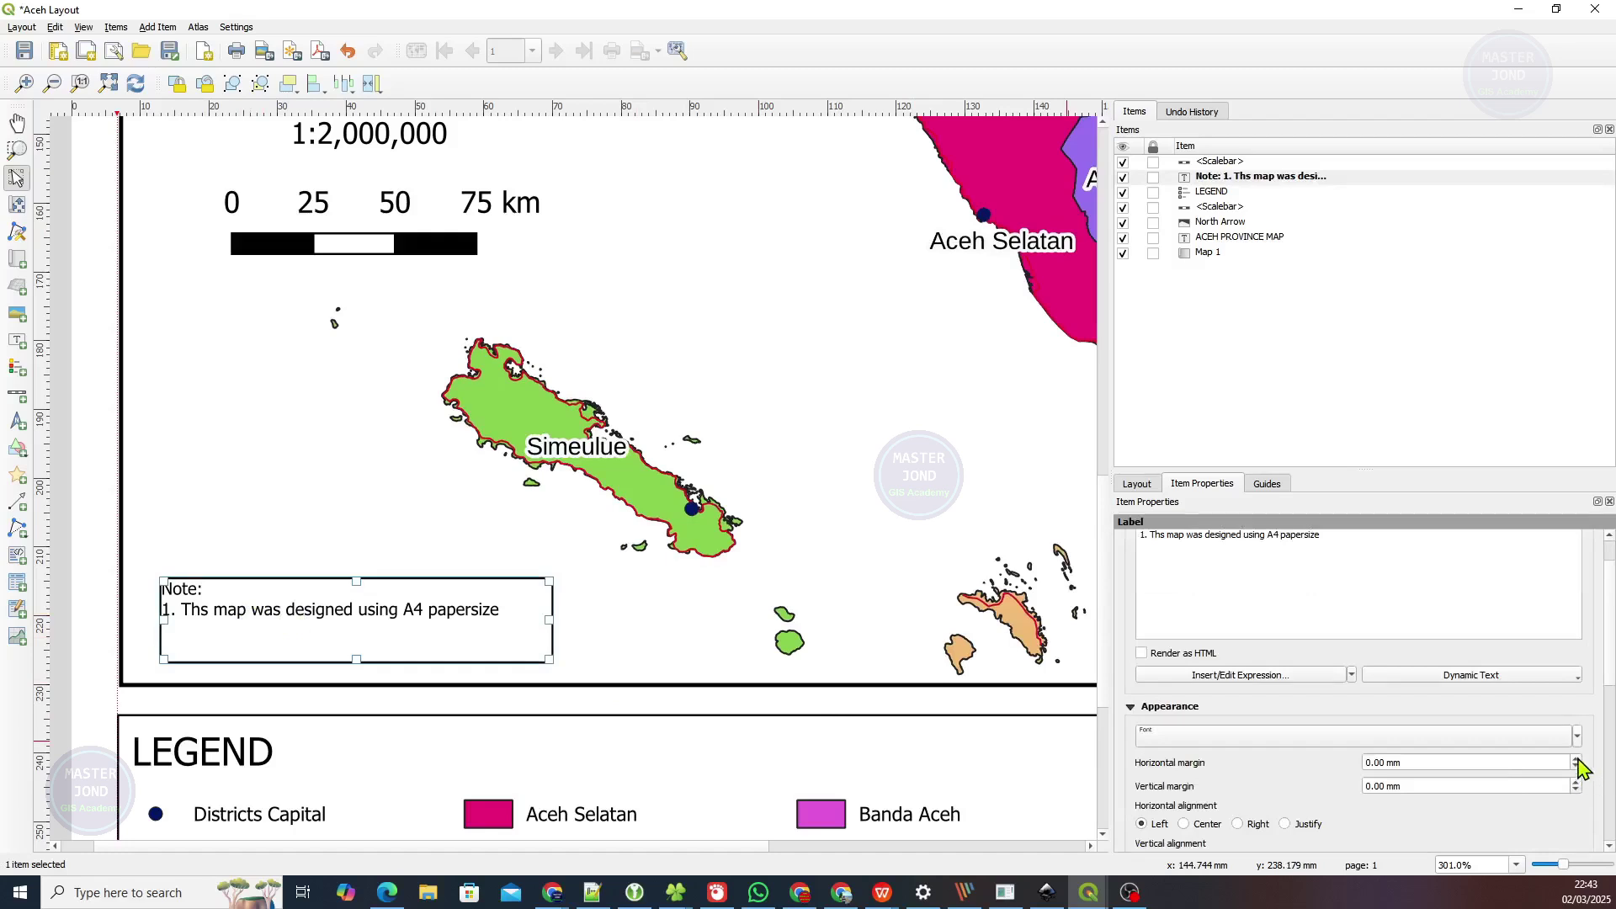
click(1577, 760)
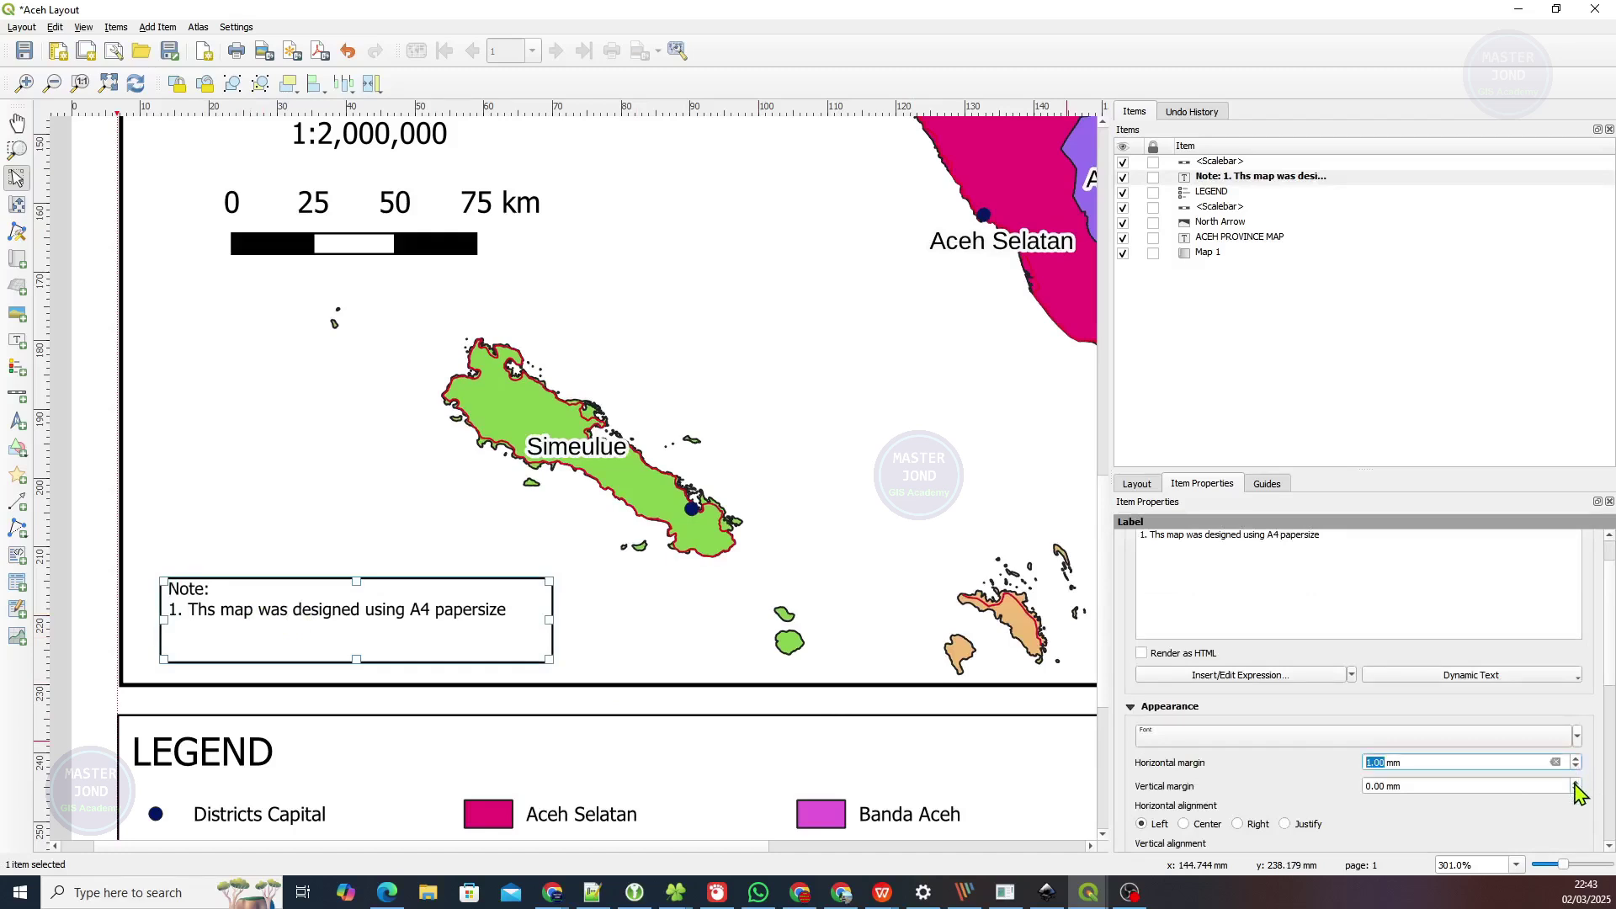
Set the note label's vertical margin to 1.00 mm, then deselect it and show the full layout page.
click(1577, 783)
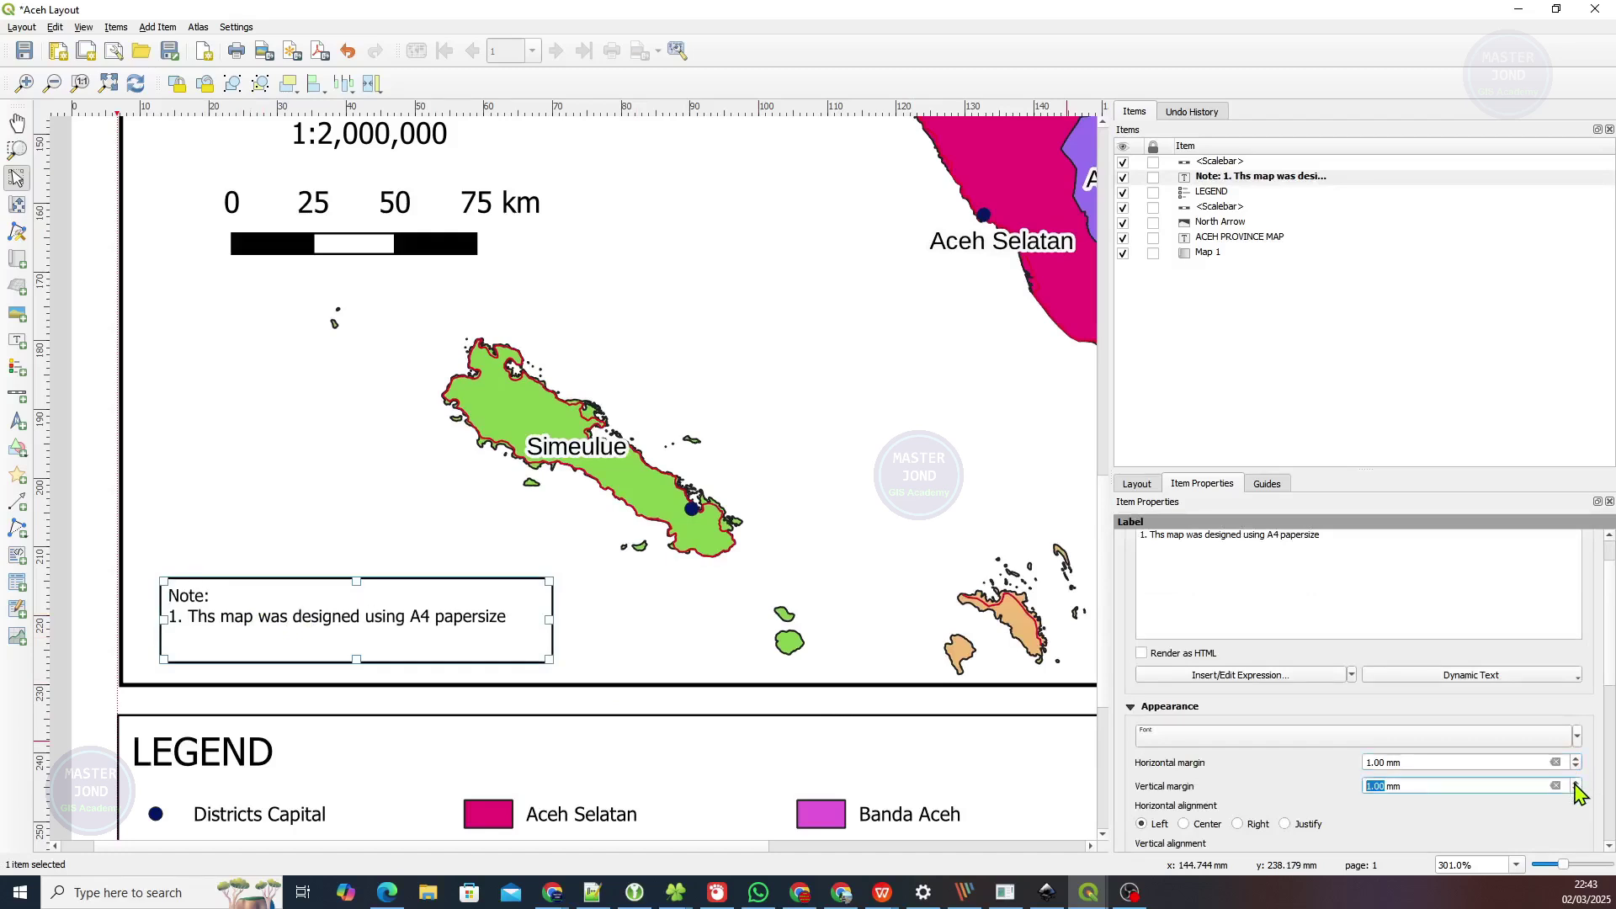
click(72, 562)
key(ctrl+0)
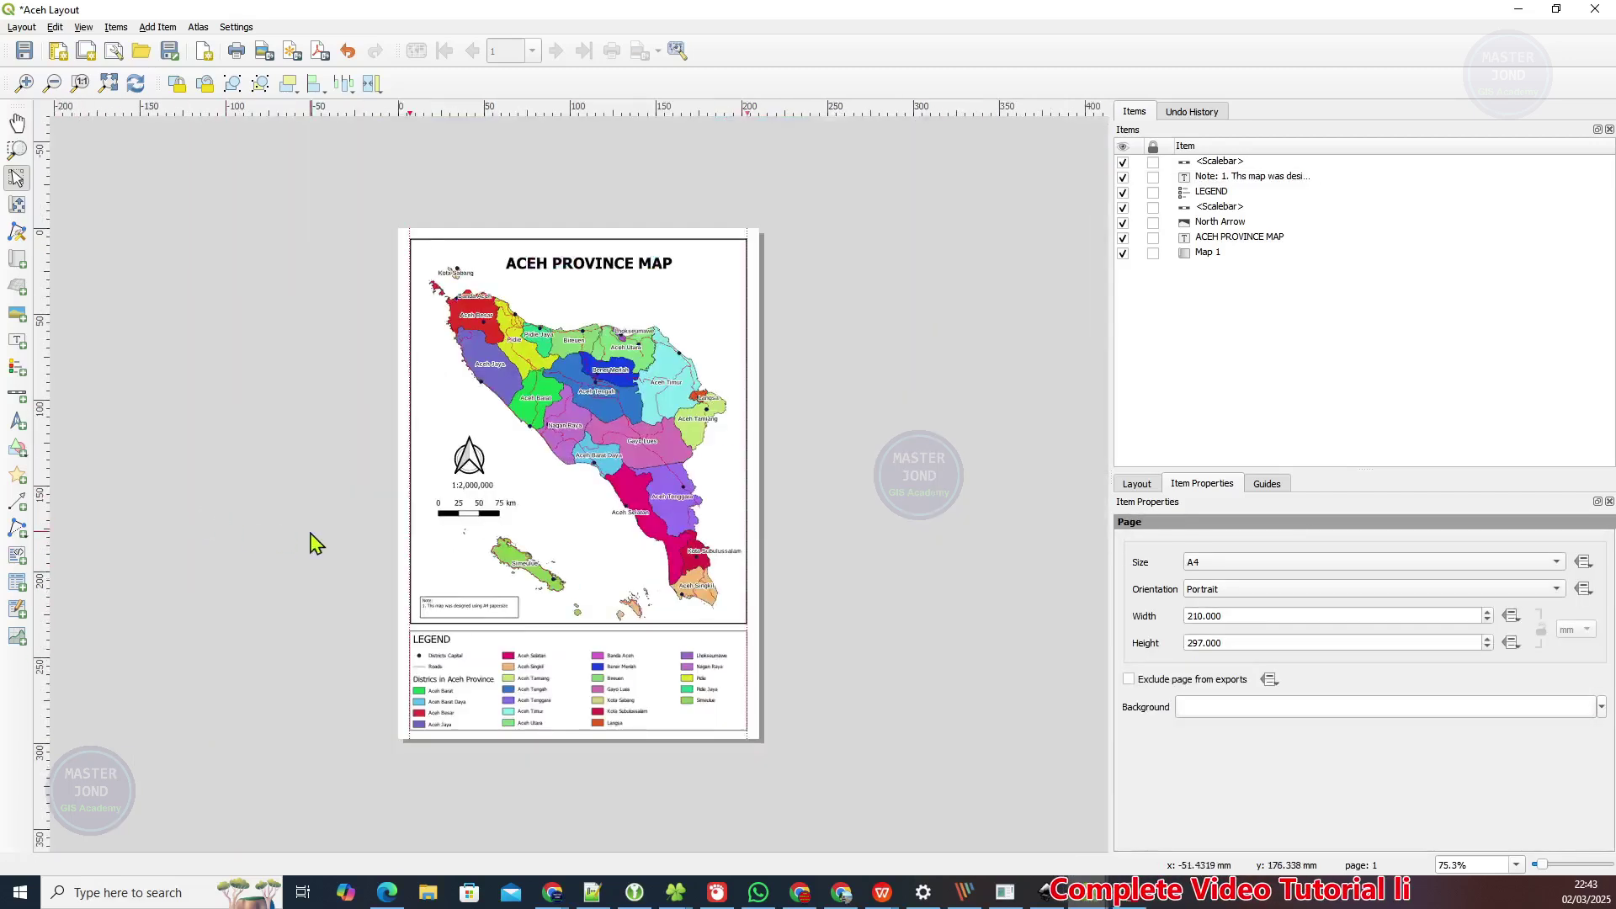
scroll(476, 522, up, 1)
drag(564, 505, 415, 482)
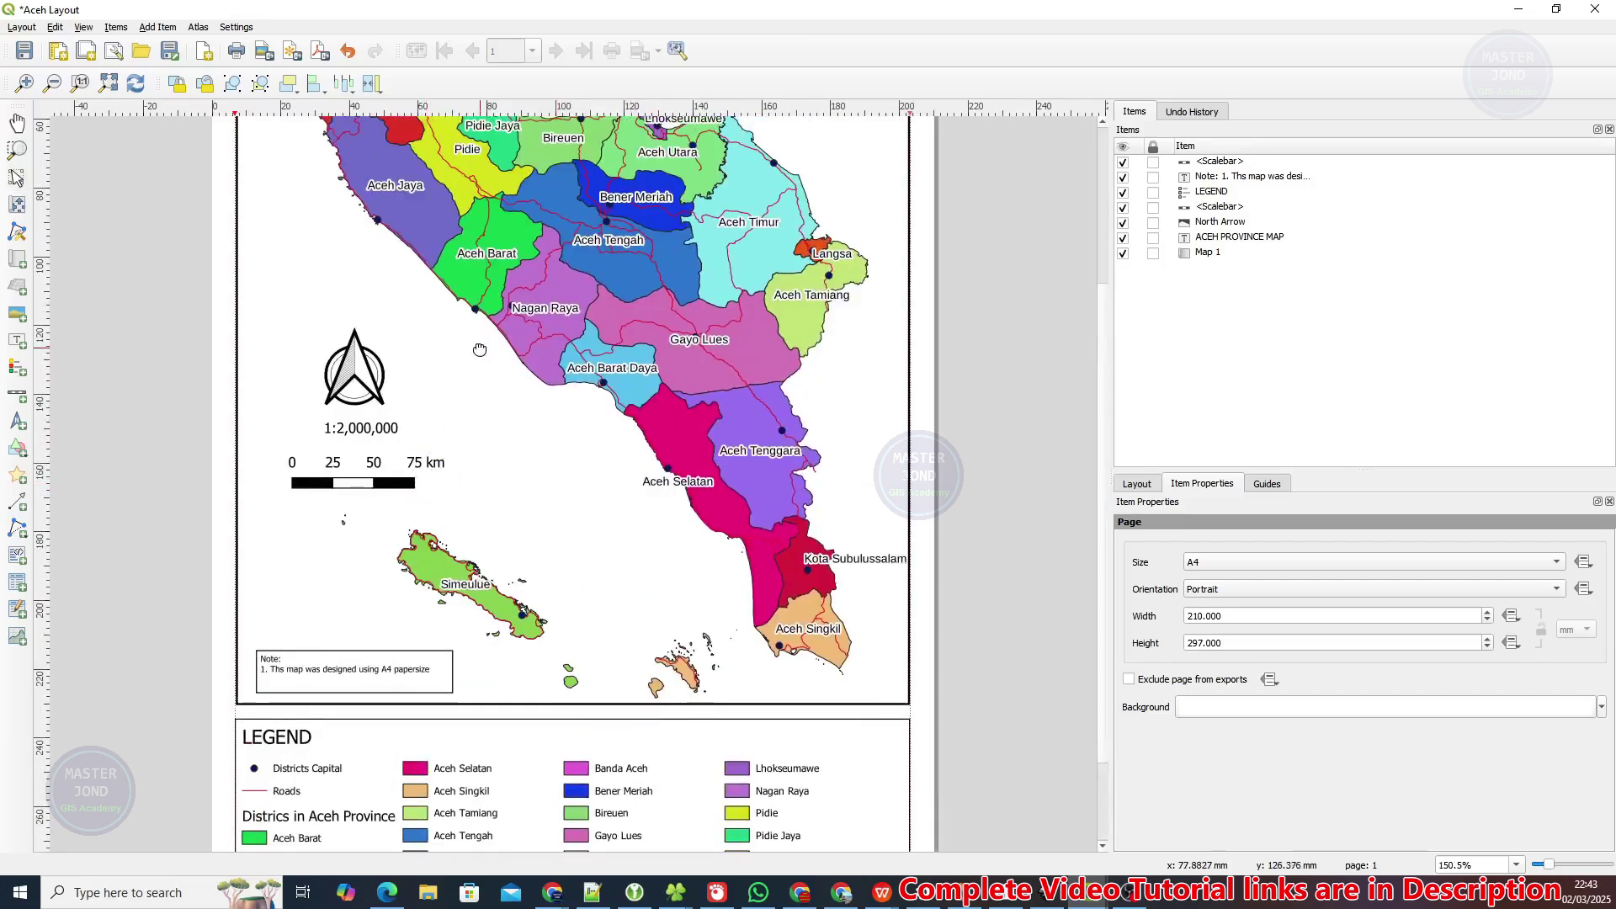
drag(479, 350, 464, 525)
key(v)
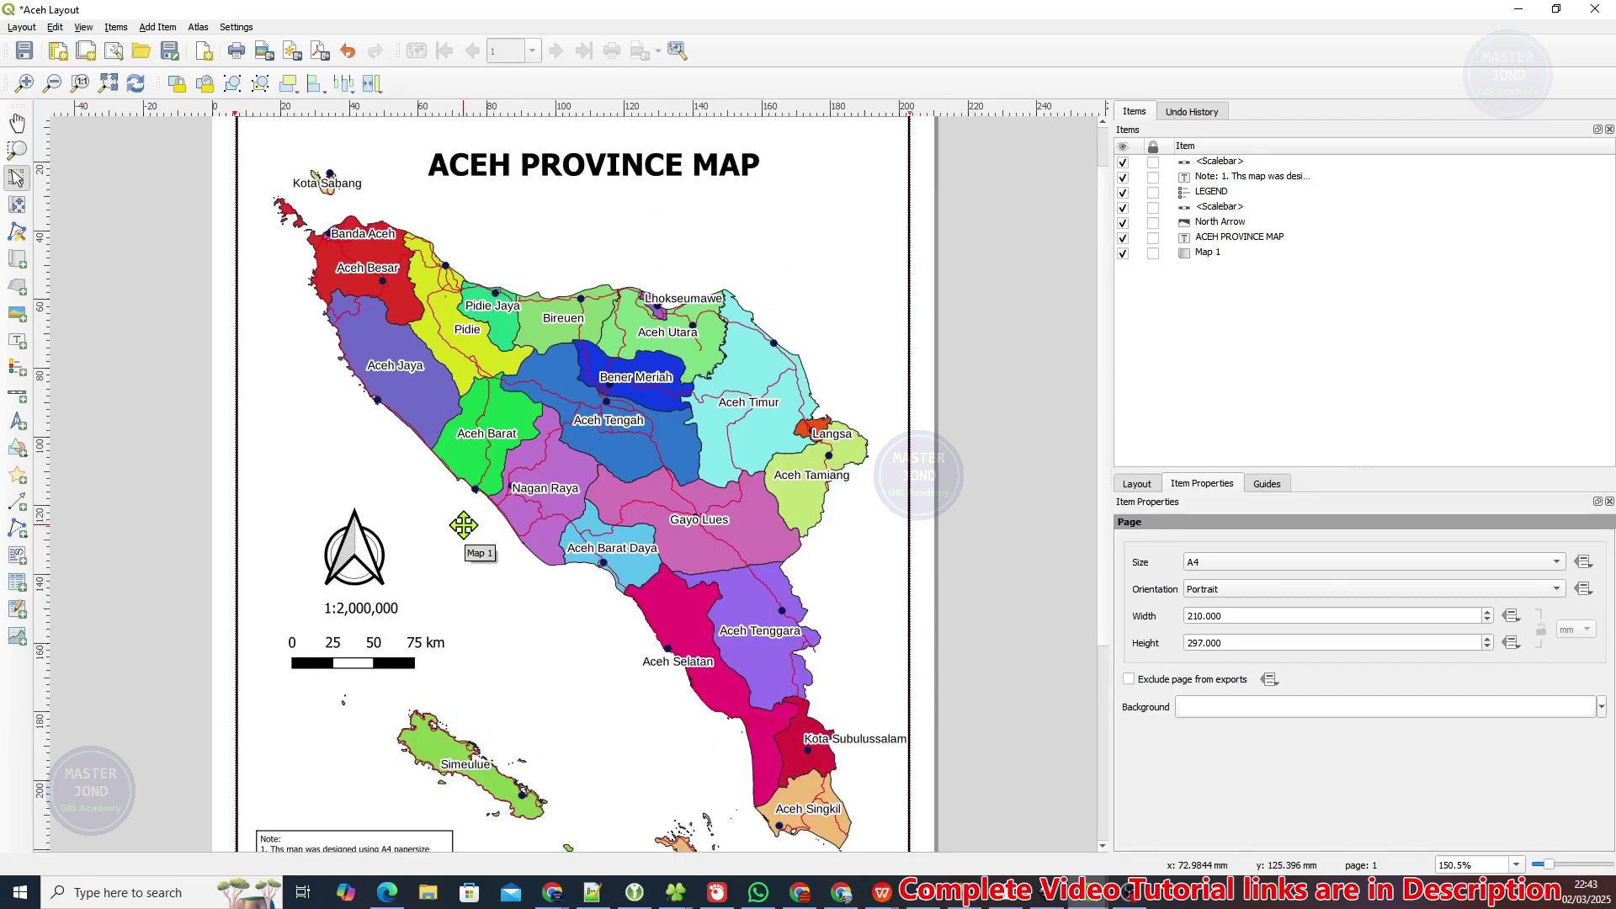
click(459, 467)
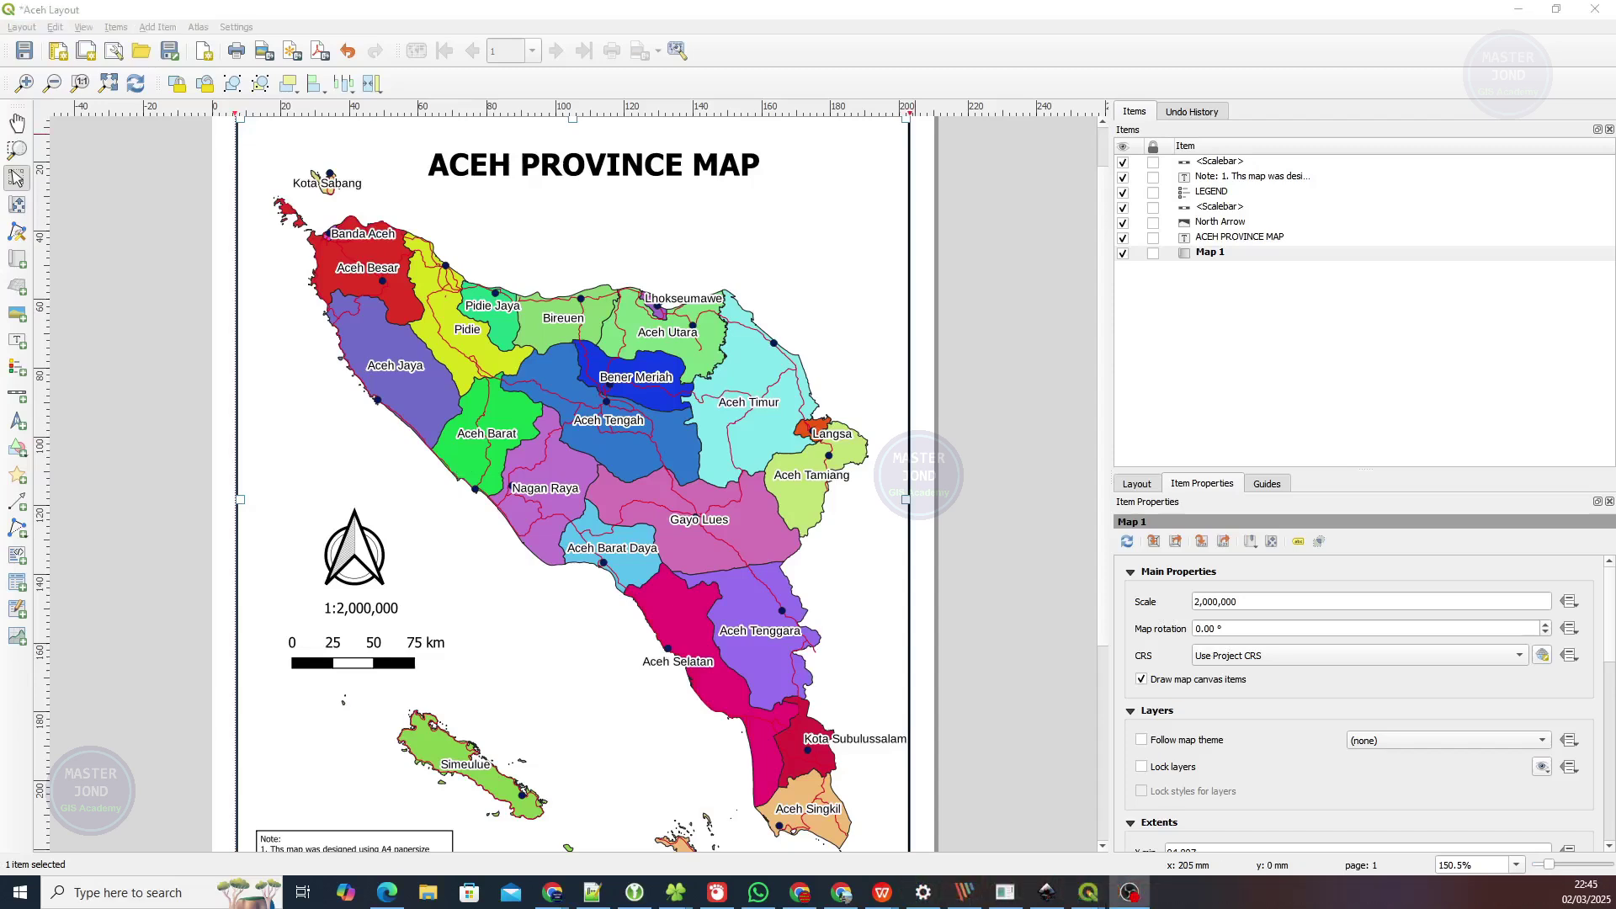
click(1052, 63)
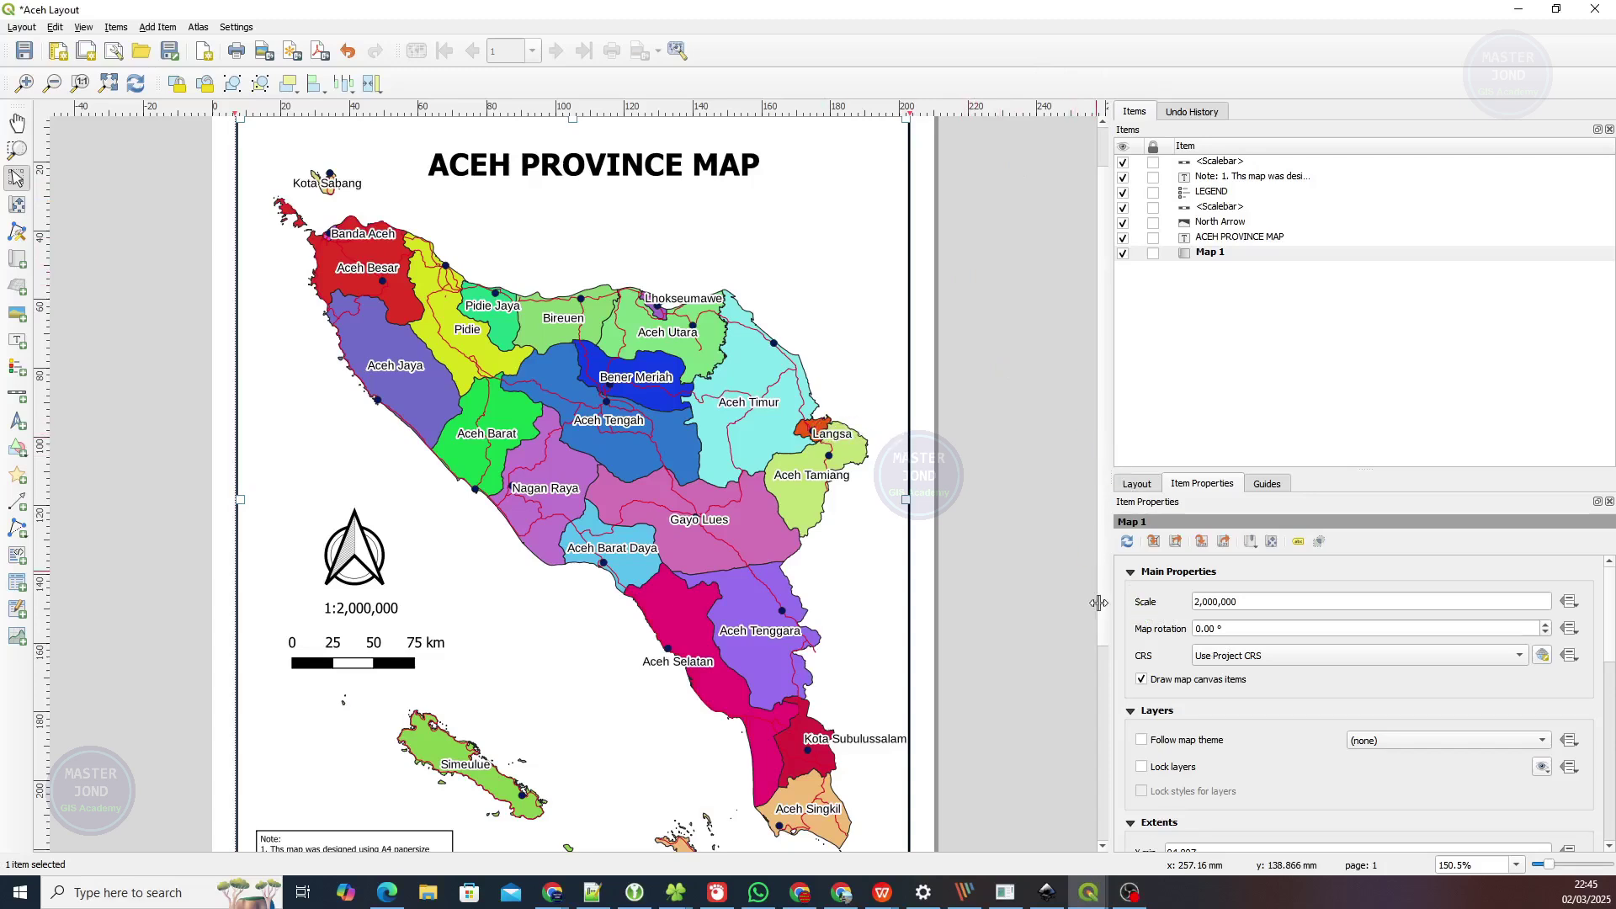
click(956, 354)
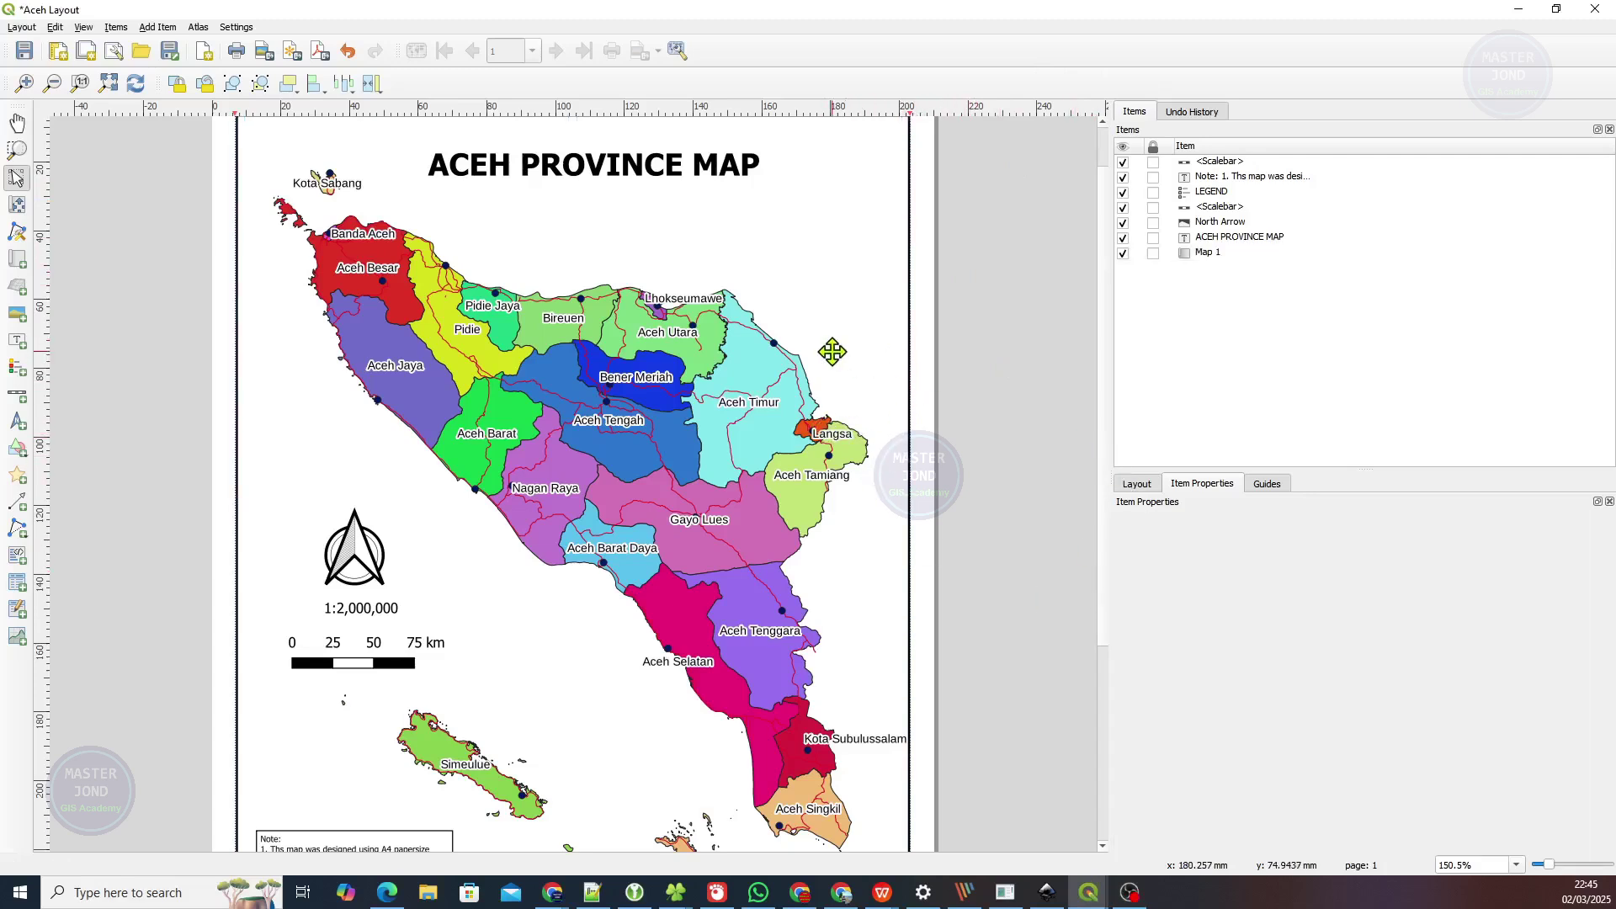
Add a grid to the province map and open the new grid's properties for modification.
click(842, 358)
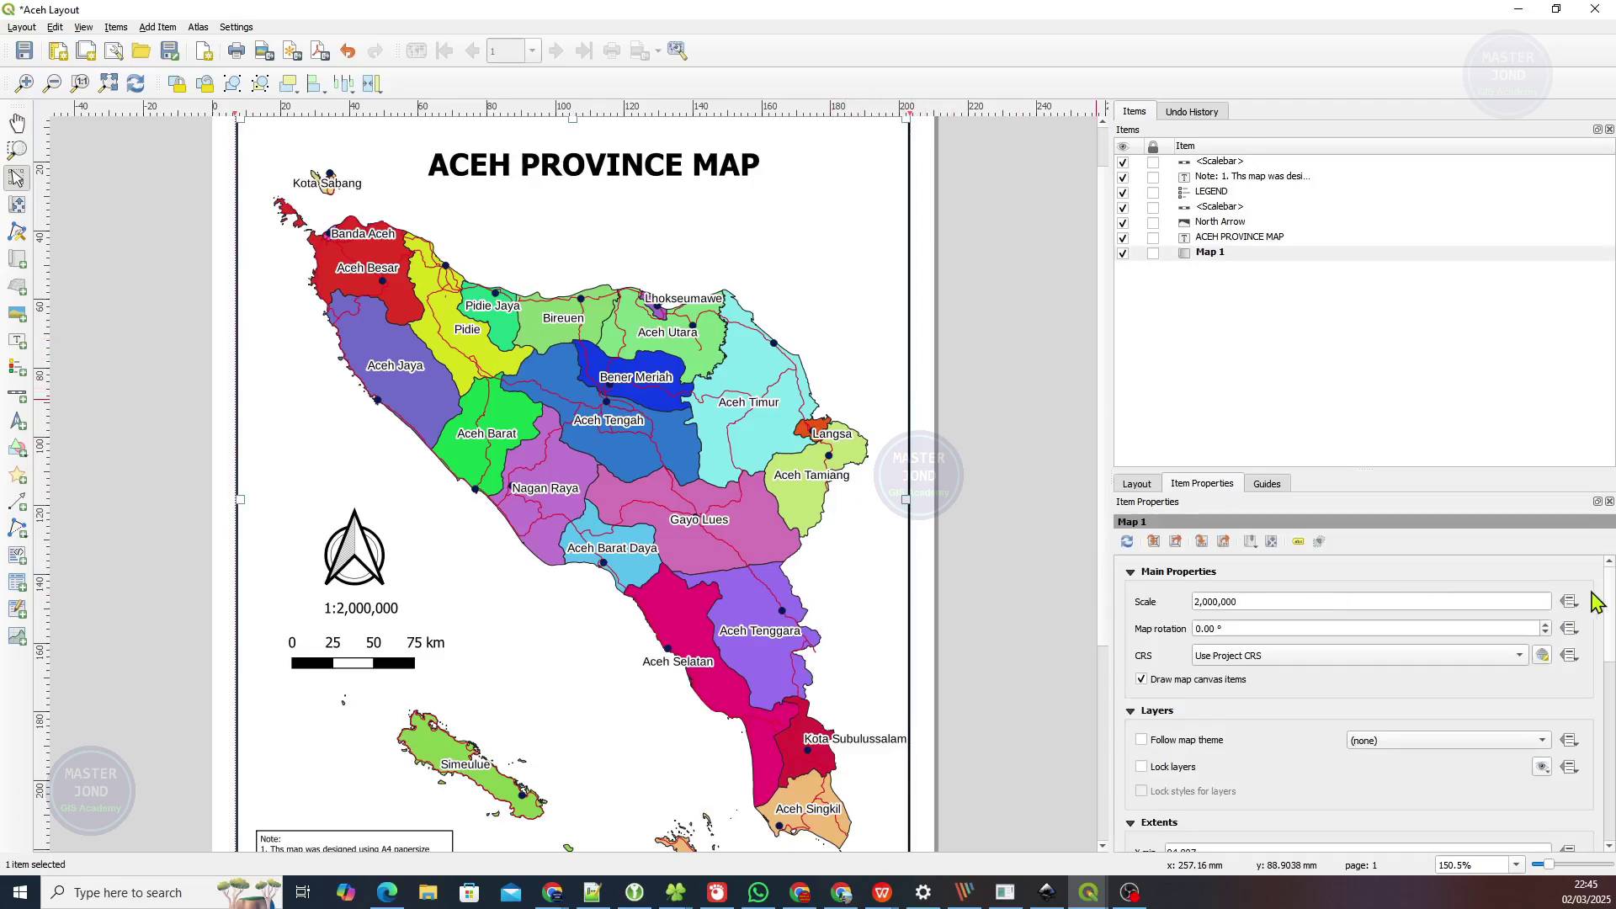
scroll(1445, 694, down, 5)
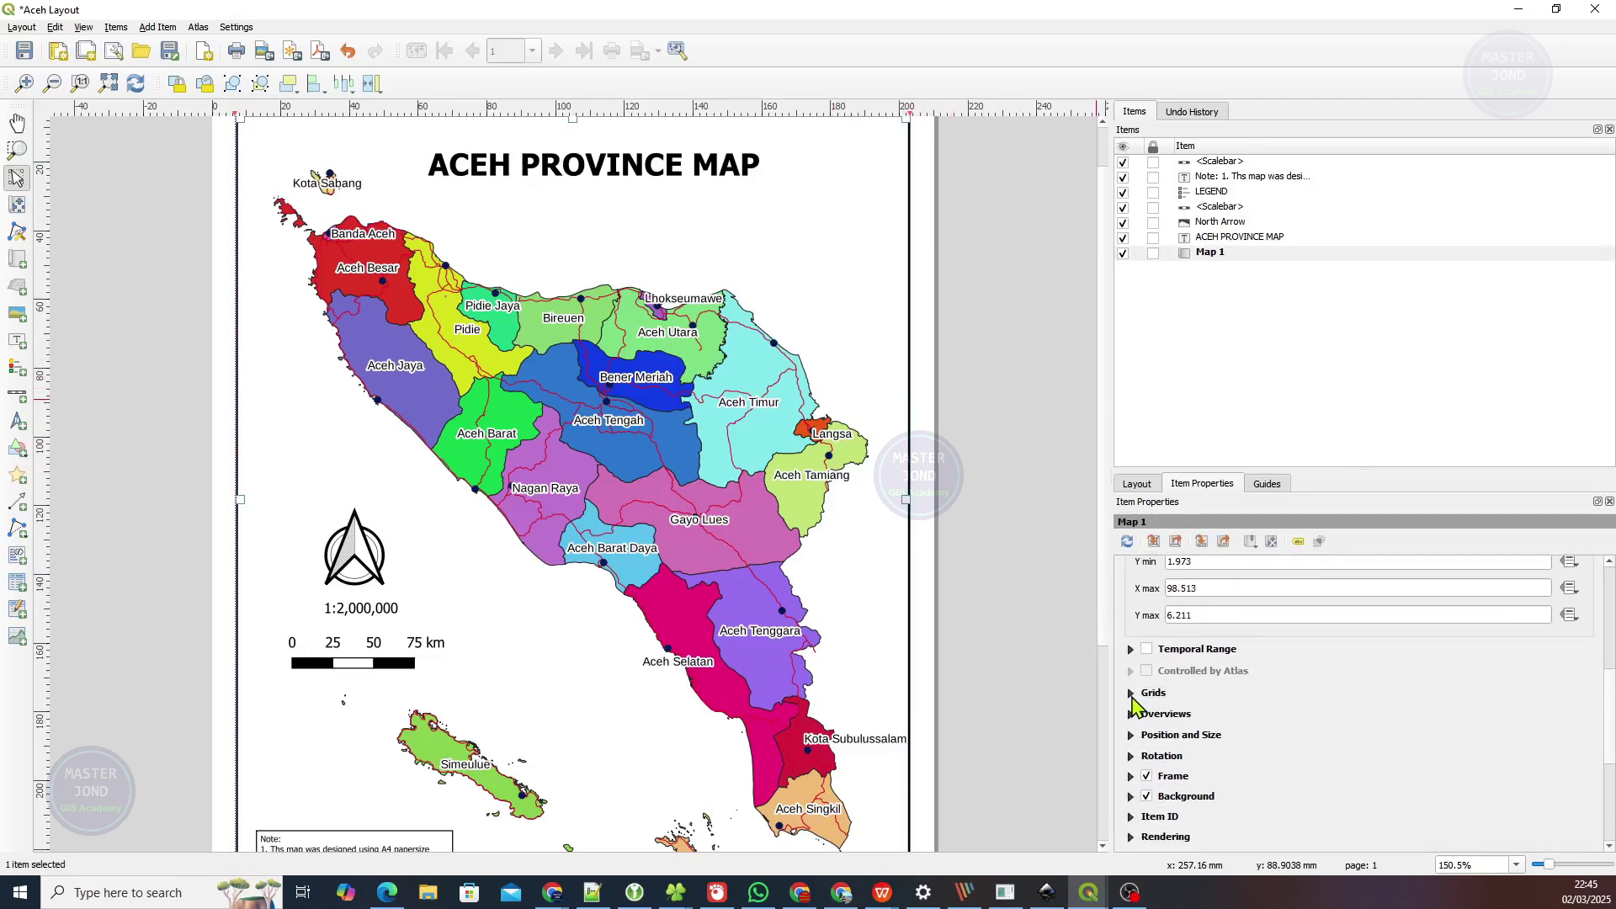
click(1131, 694)
click(1166, 722)
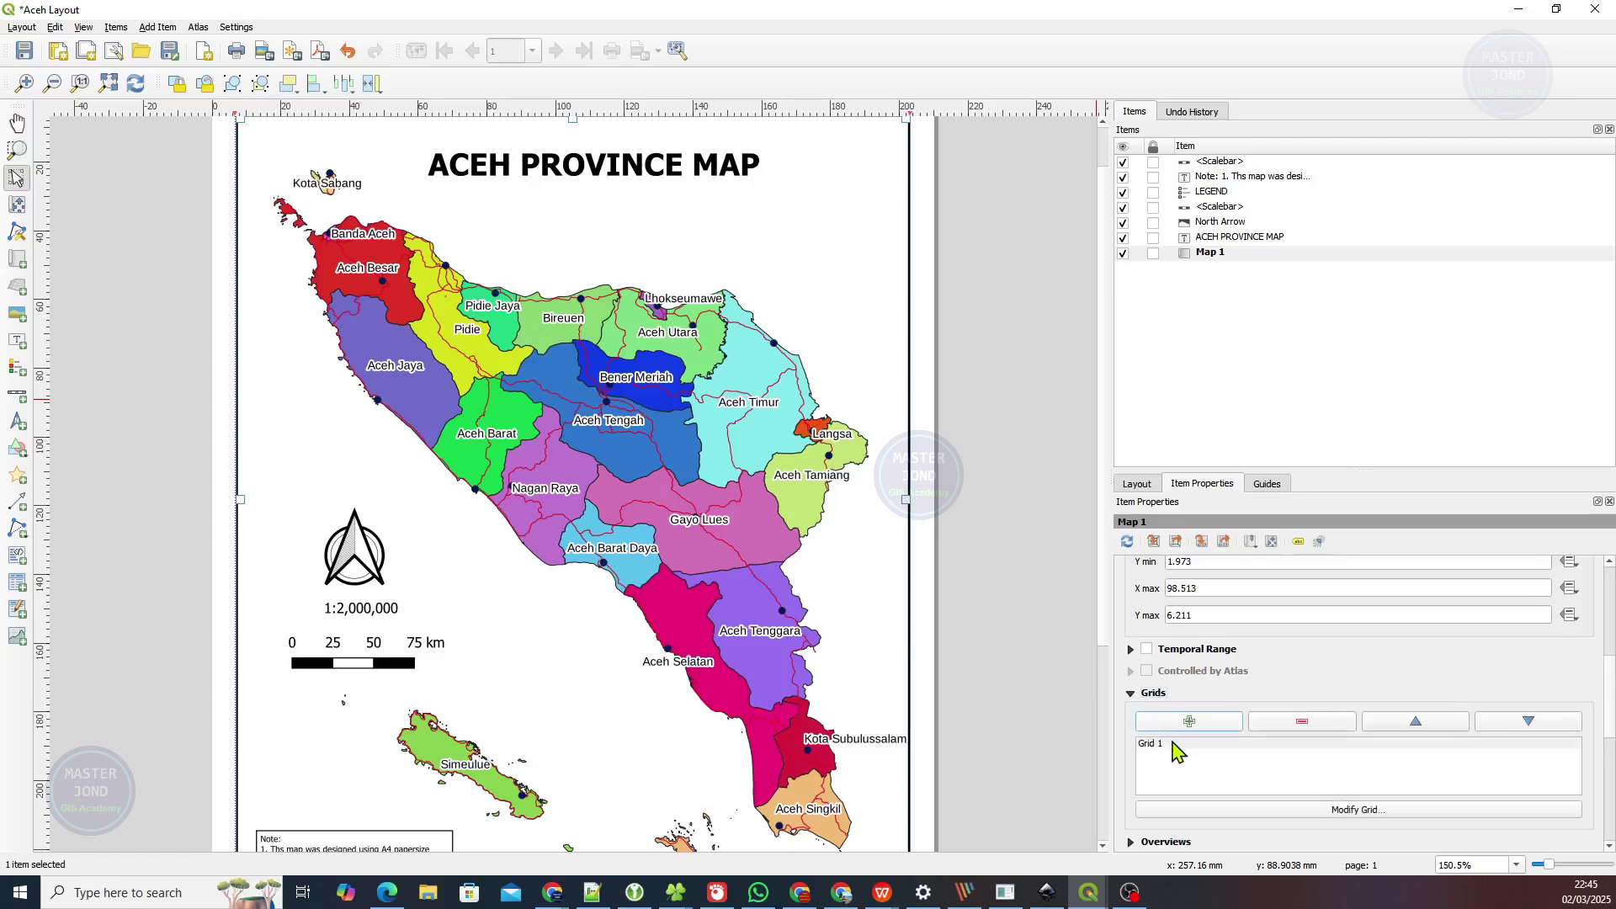
click(1175, 746)
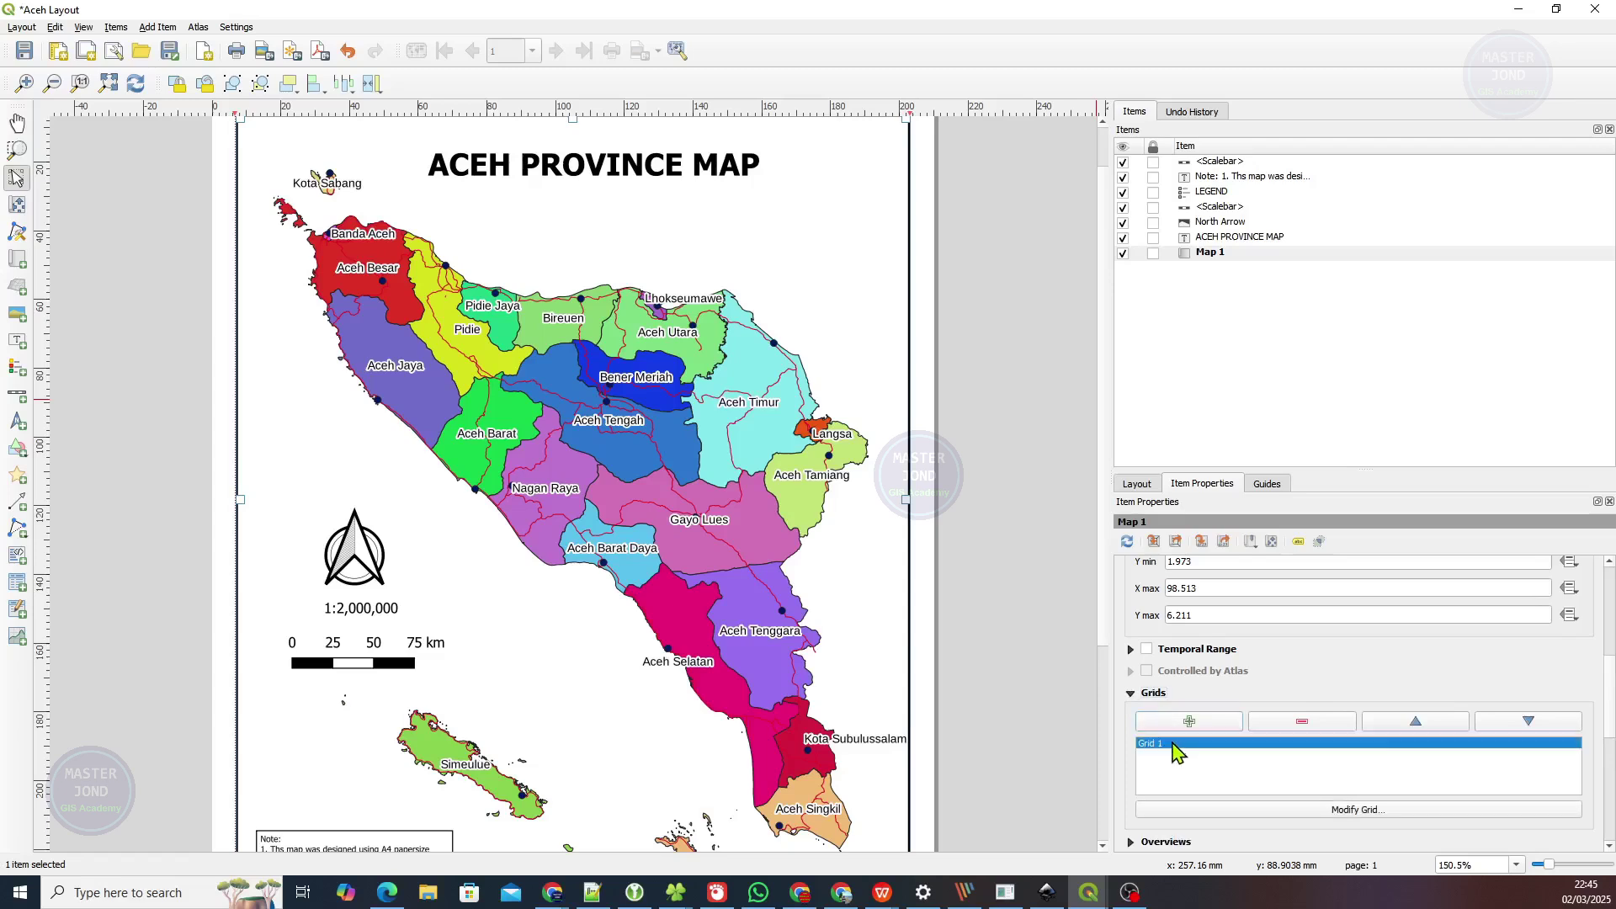
click(1227, 812)
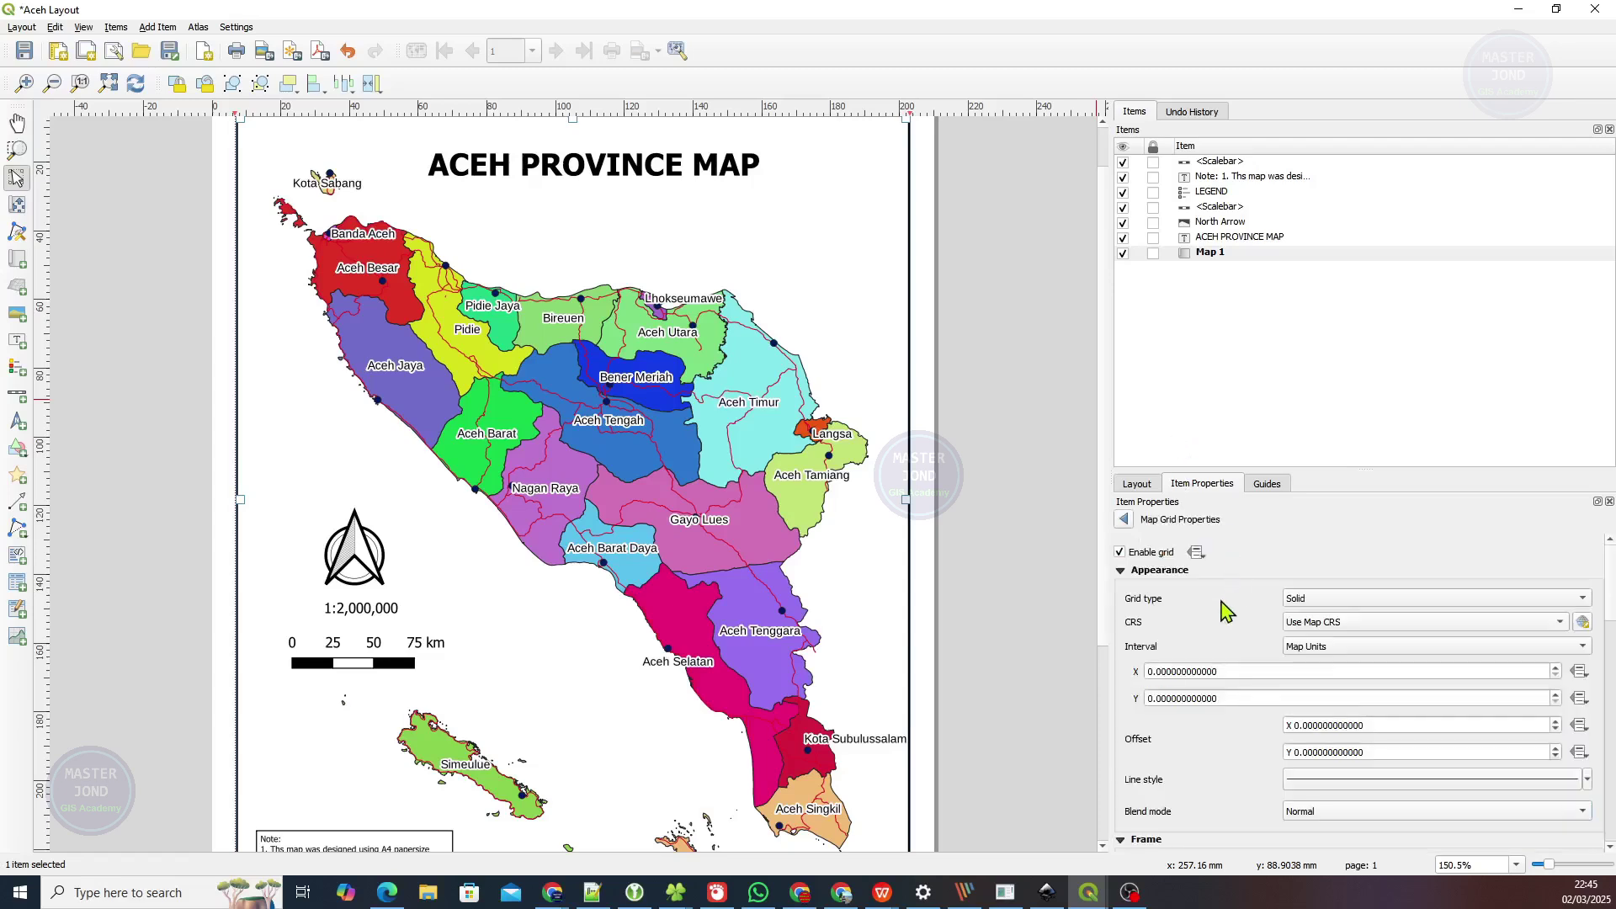
Set the map grid's interval to 1 map unit in both X and Y.
double_click(1230, 673)
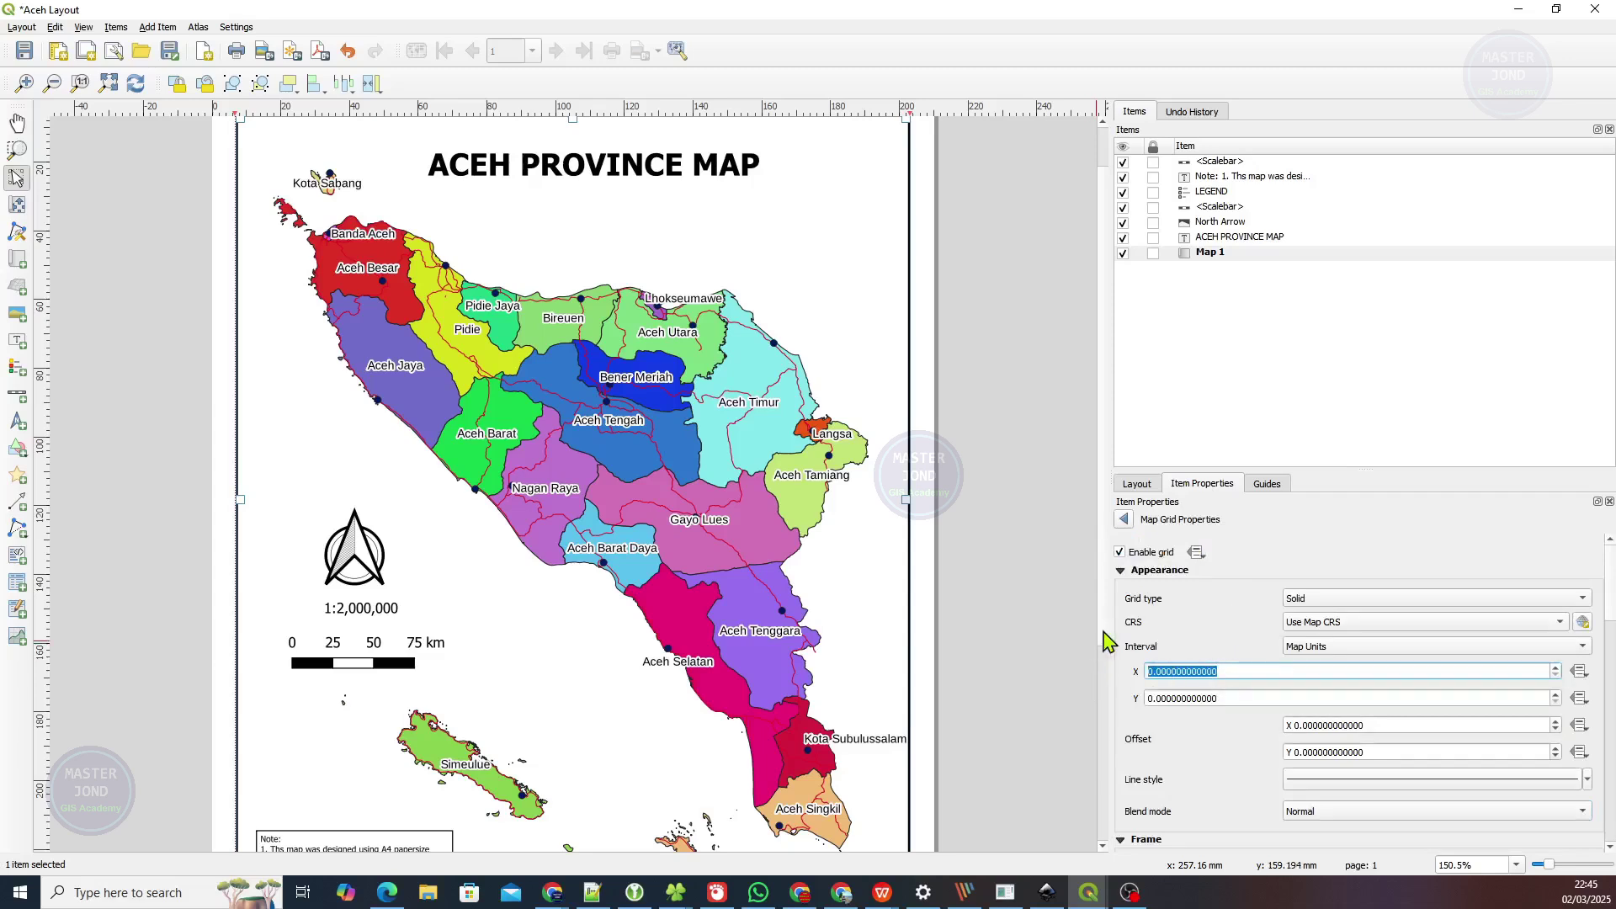
text(1)
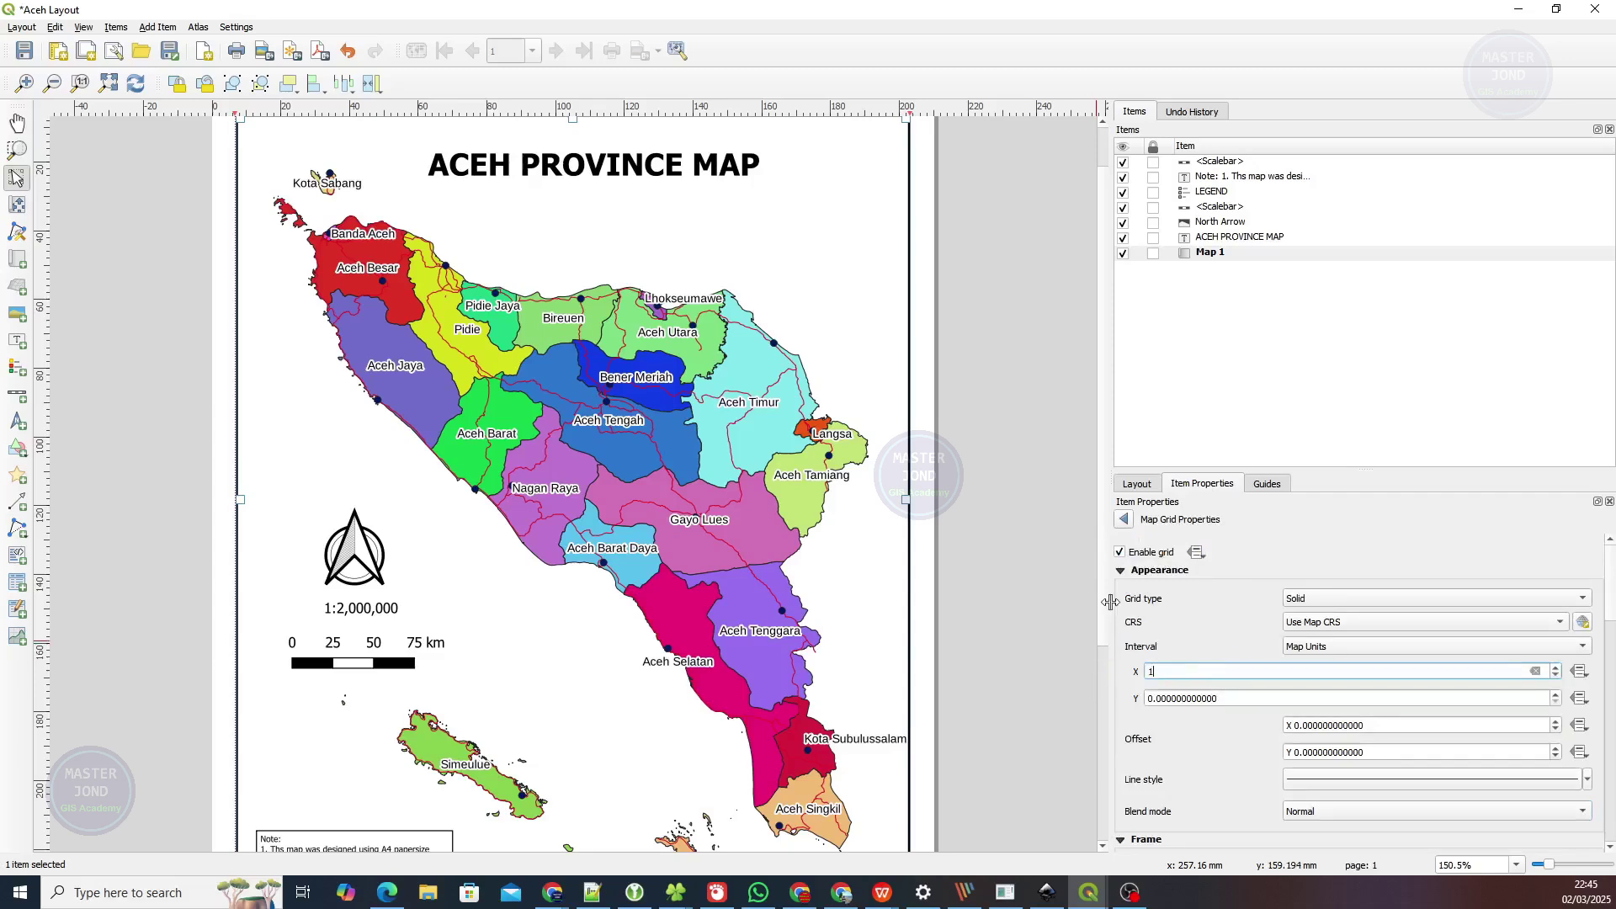
key(Tab)
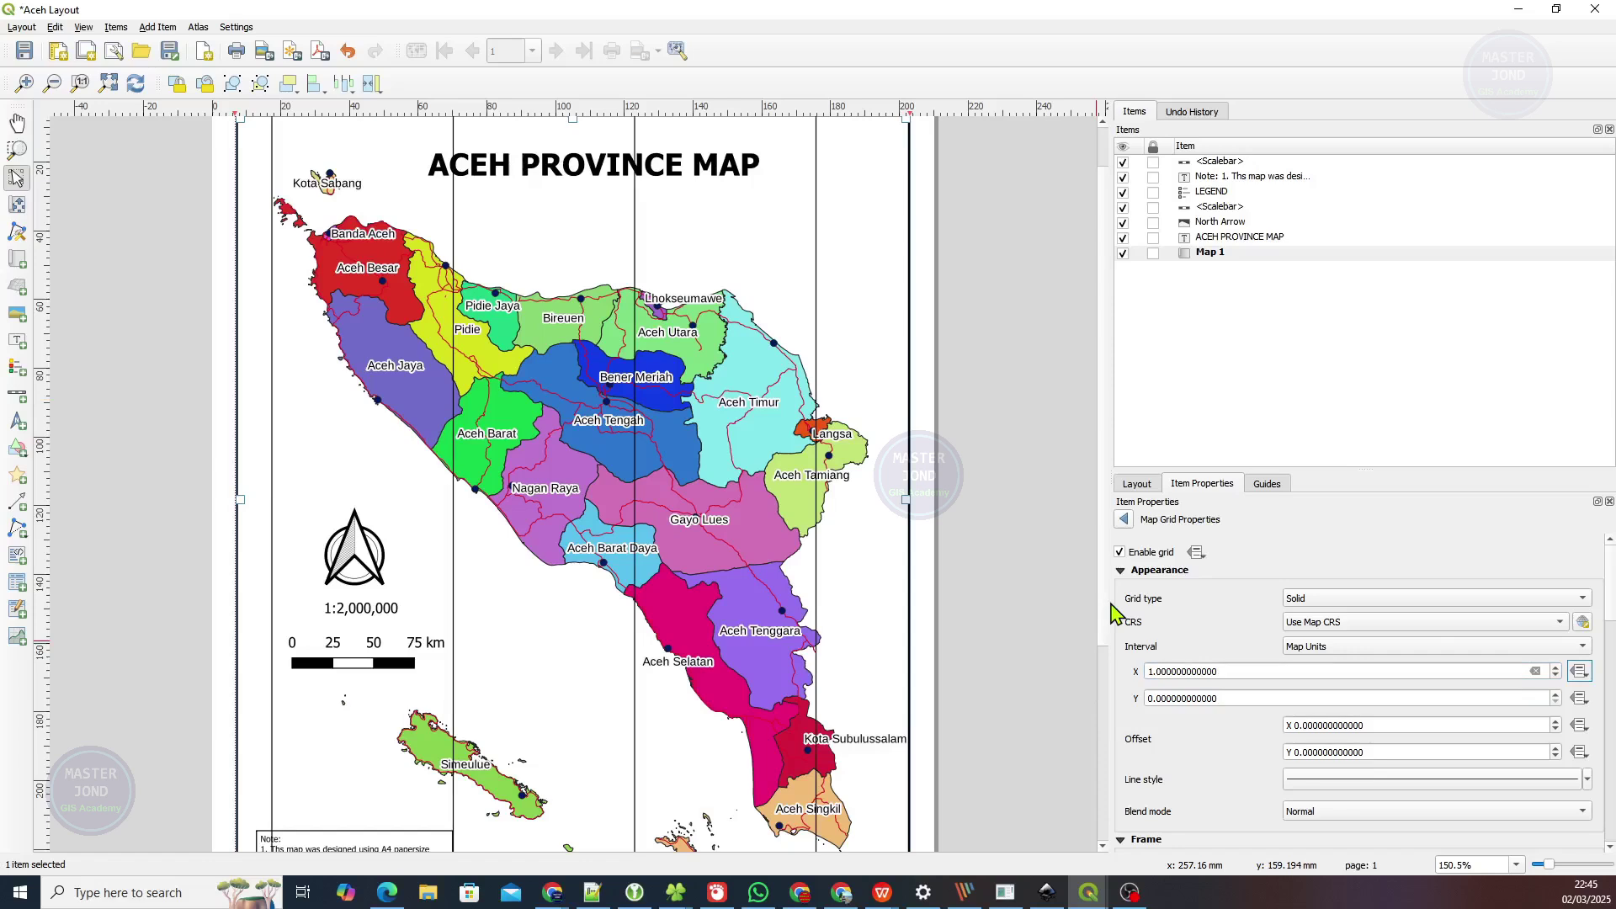
key(Tab)
text(1)
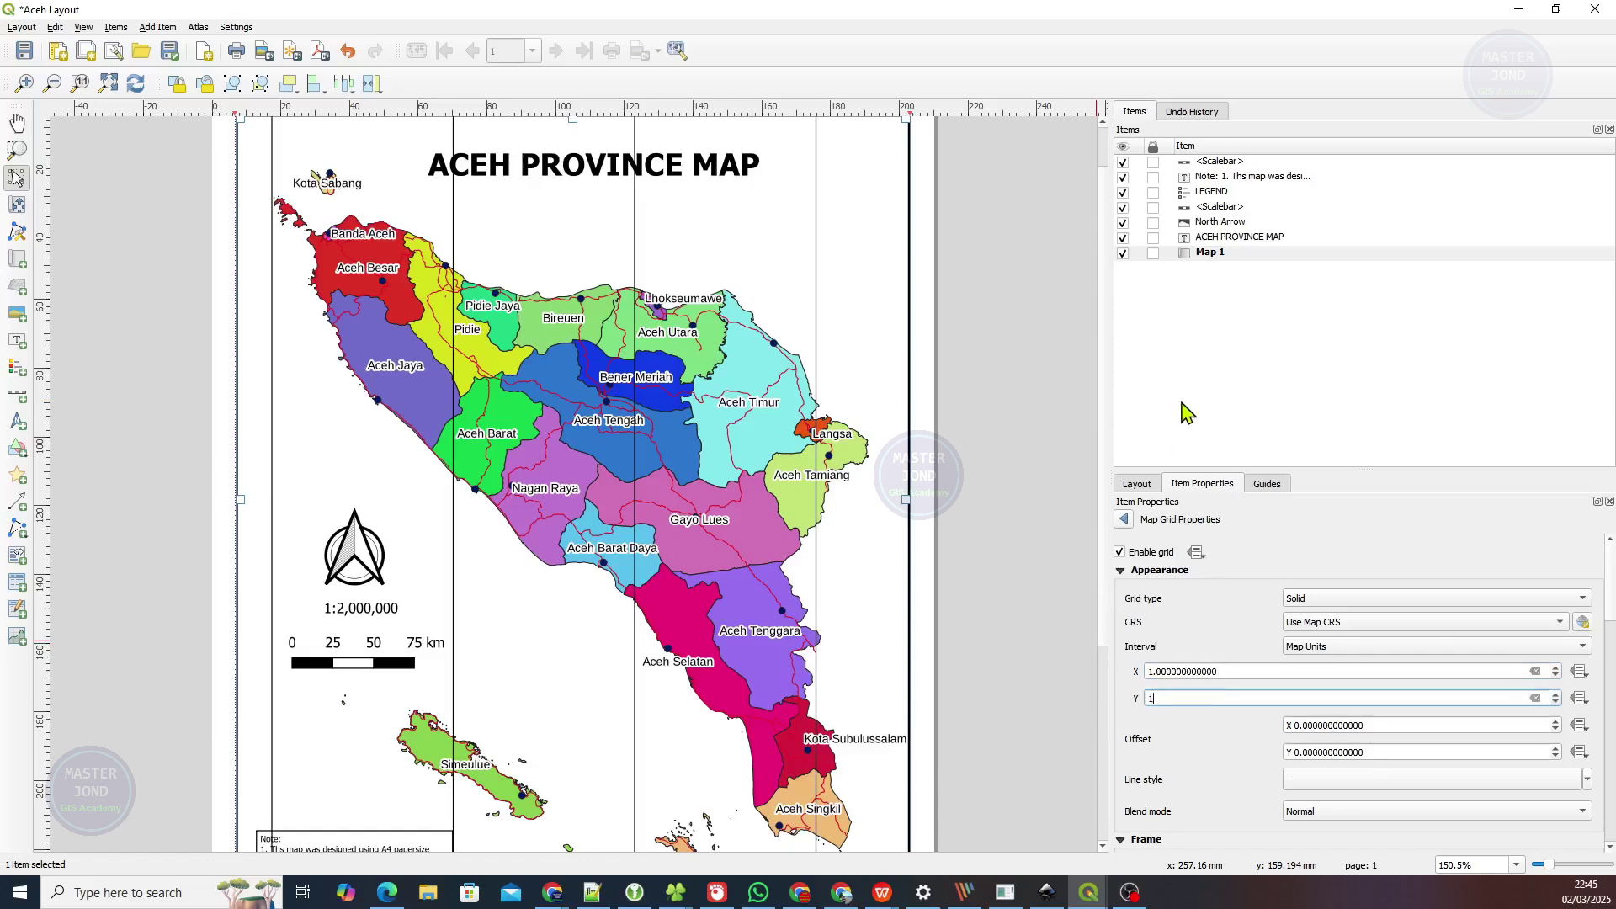
click(1313, 670)
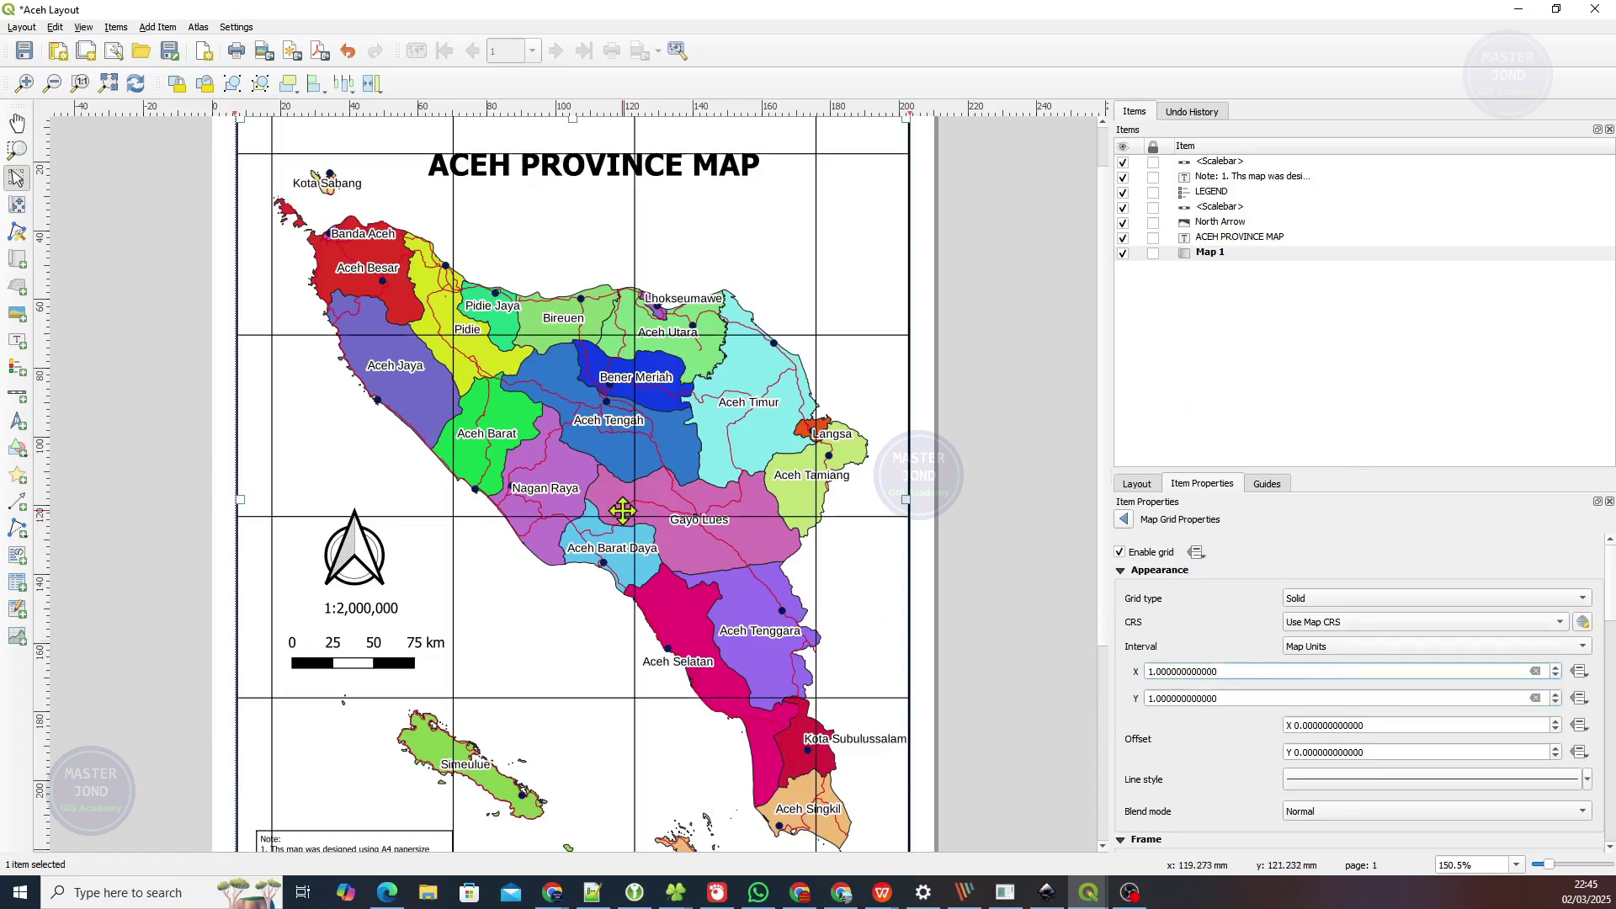
scroll(589, 509, down, 1)
scroll(542, 324, up, 1)
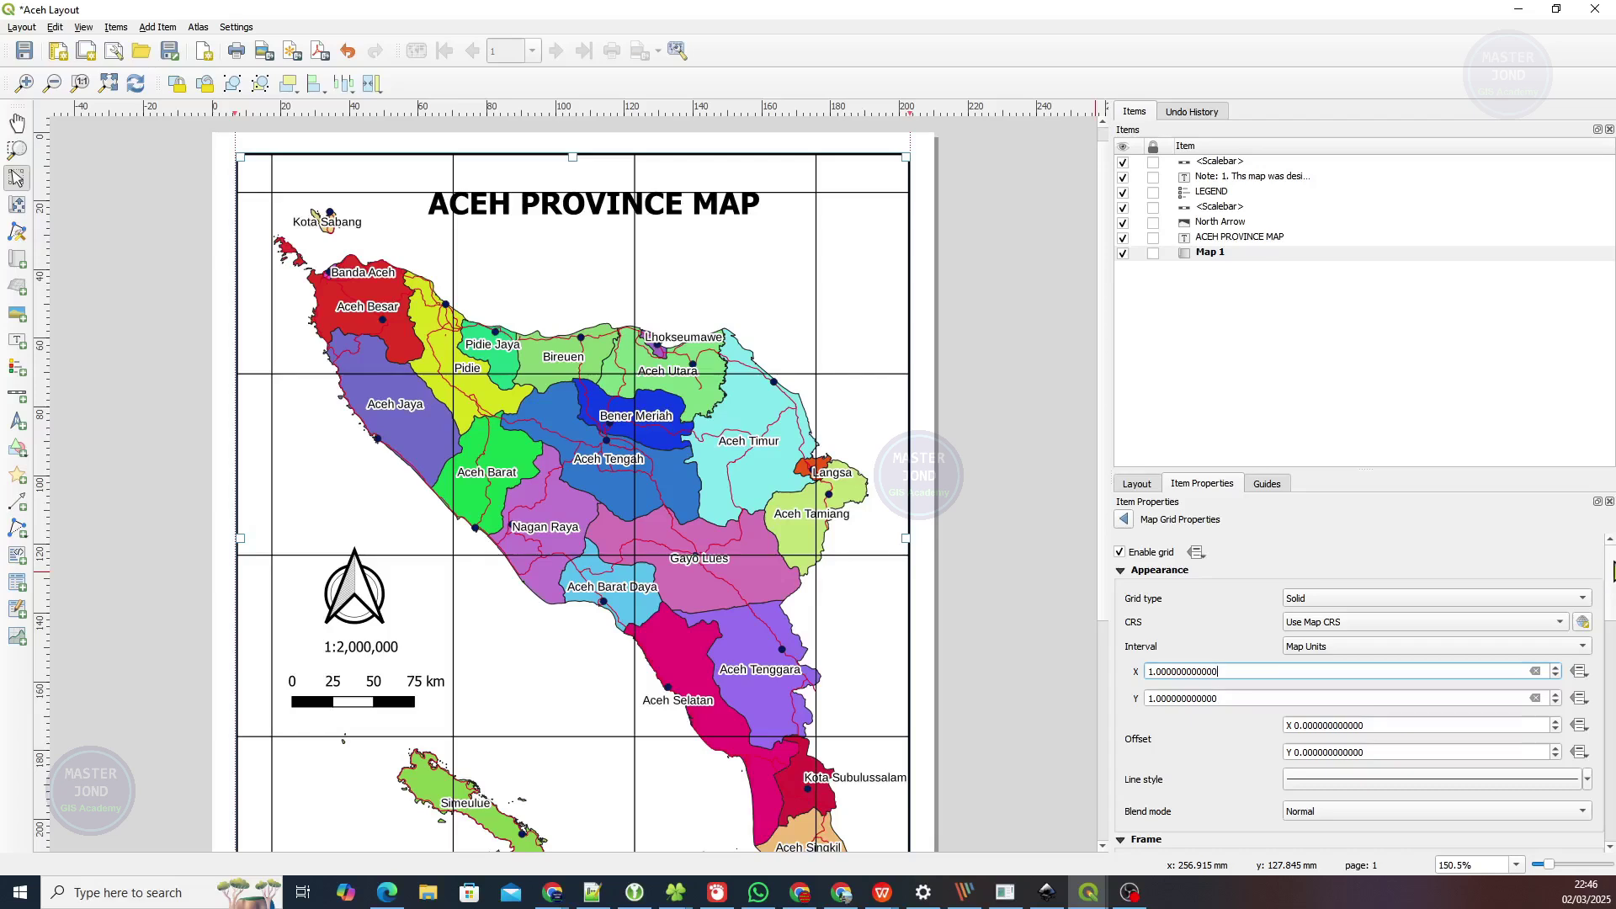
Turn on coordinate drawing for the map grid and set its format to Degree, Minute, Second.
drag(1611, 575, 1611, 732)
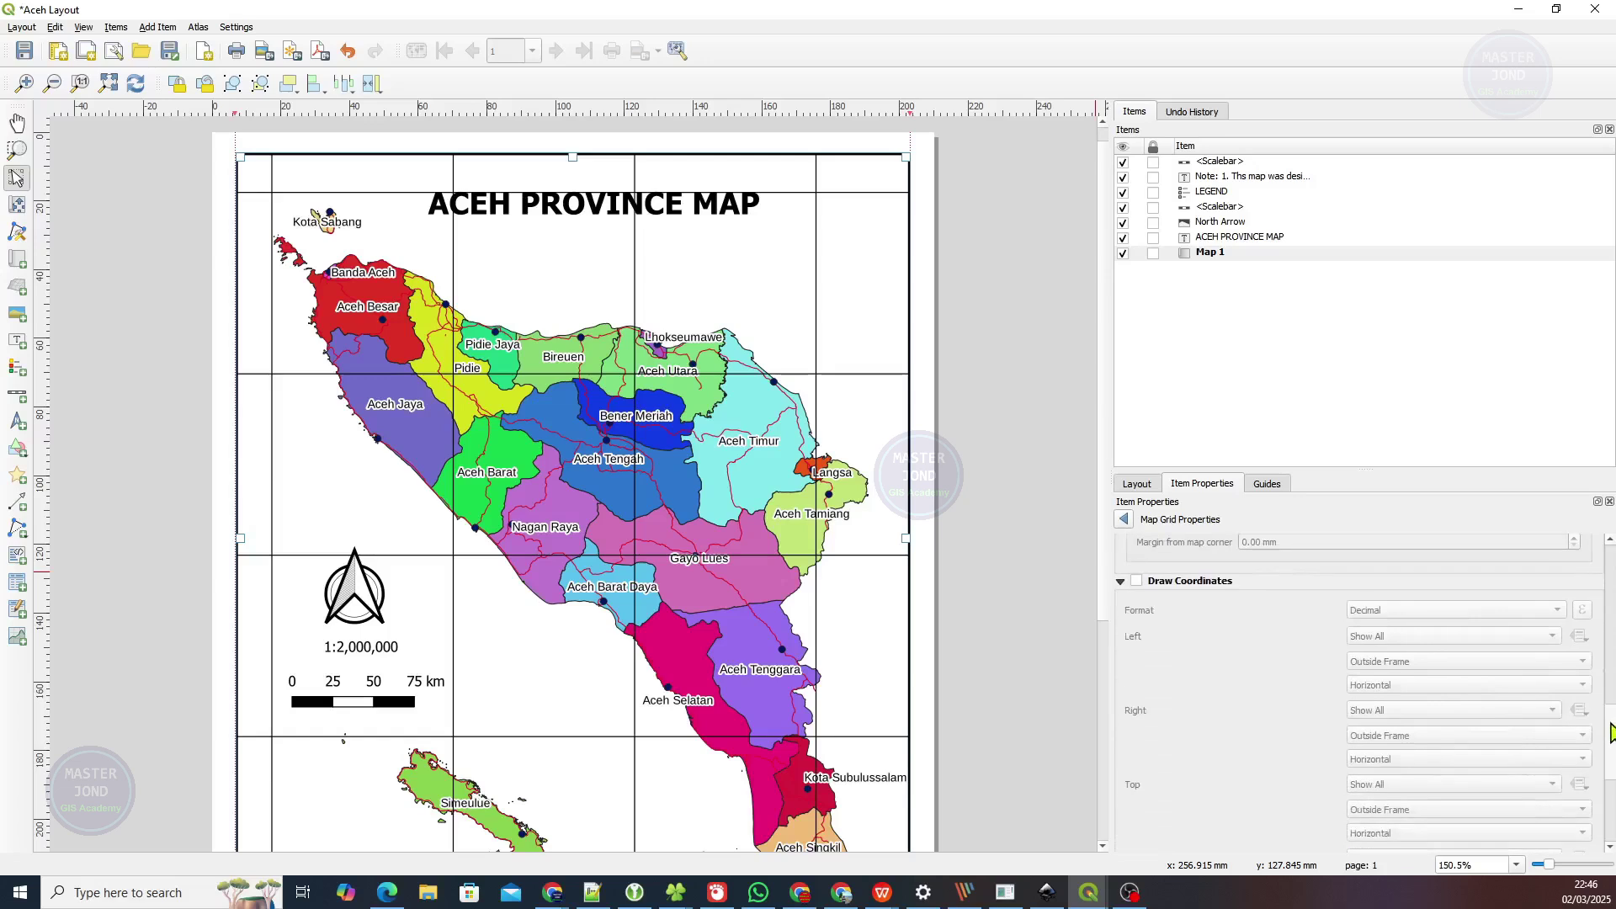
click(1137, 582)
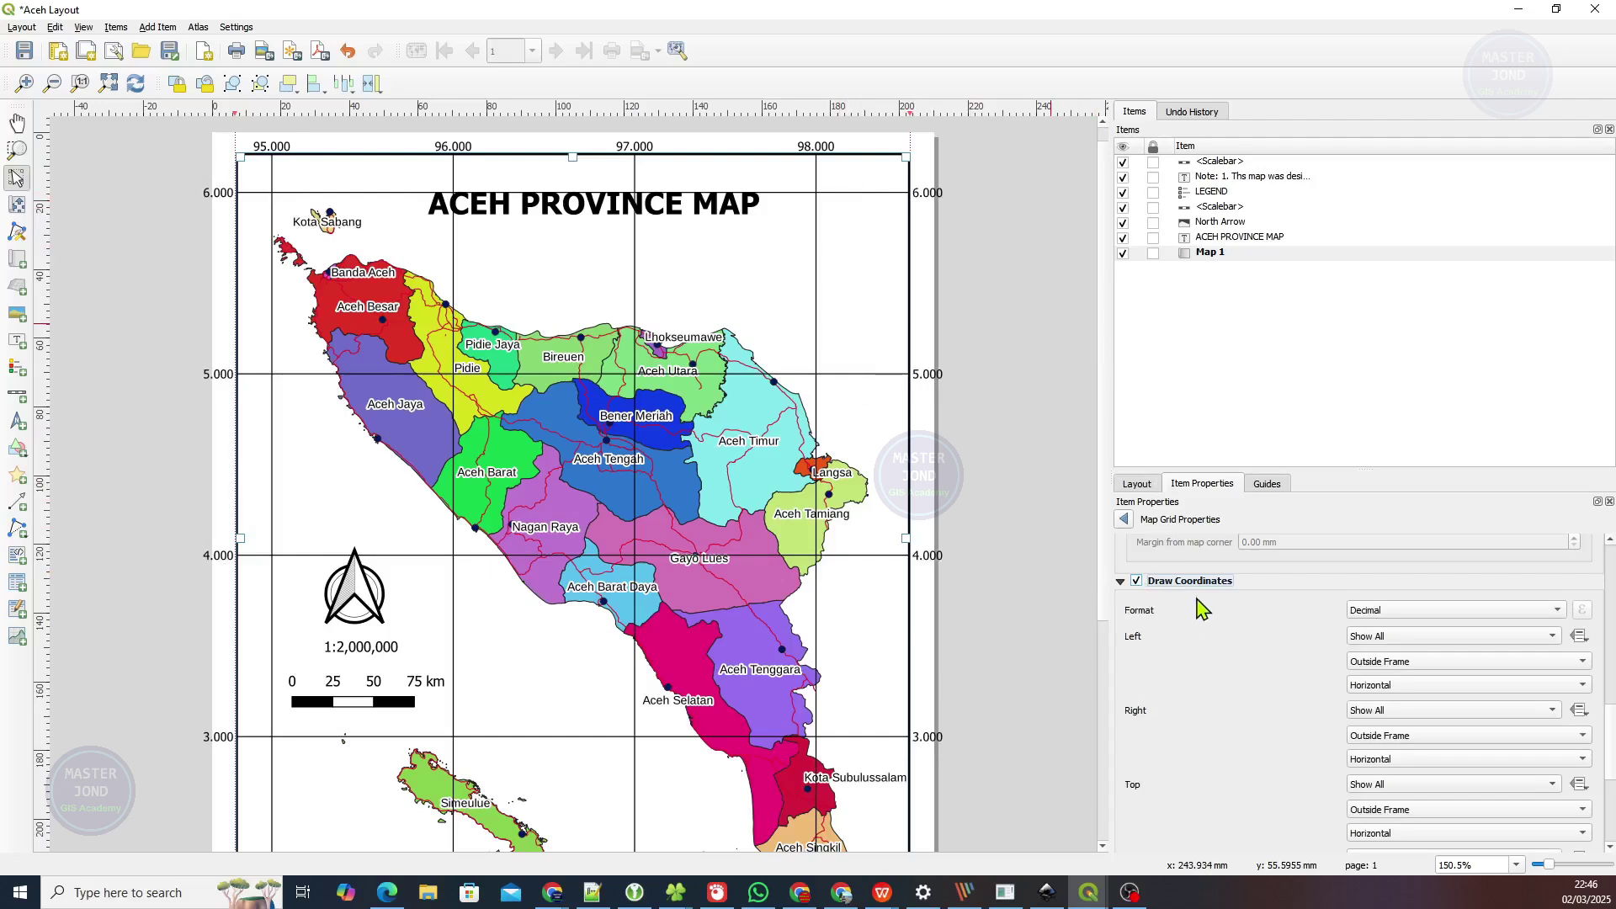
click(1393, 611)
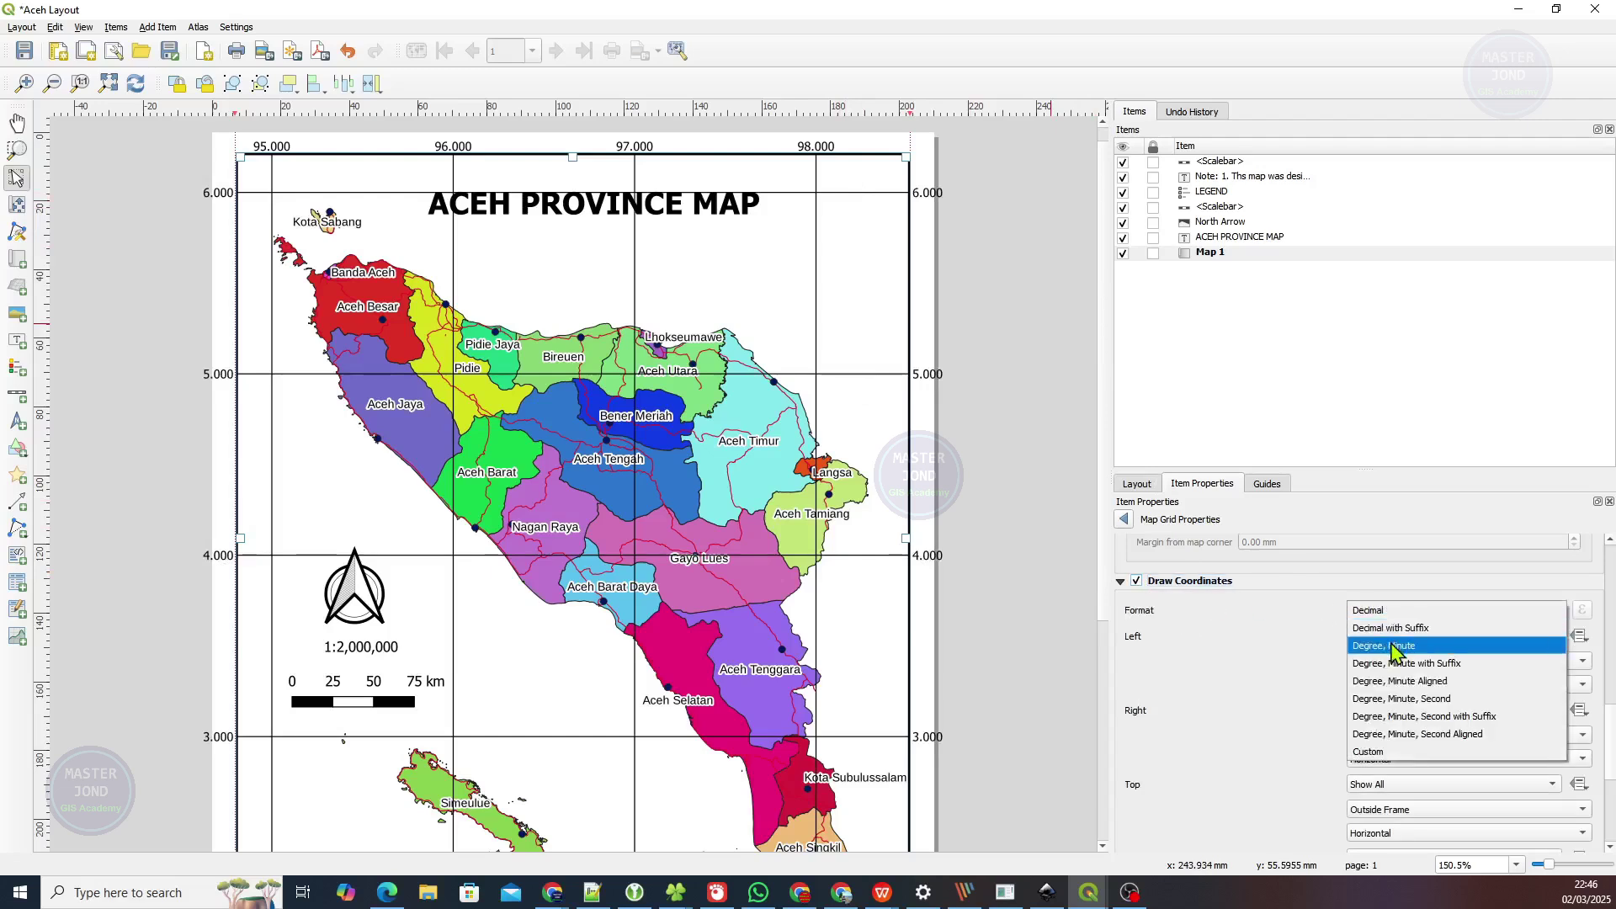
click(1396, 697)
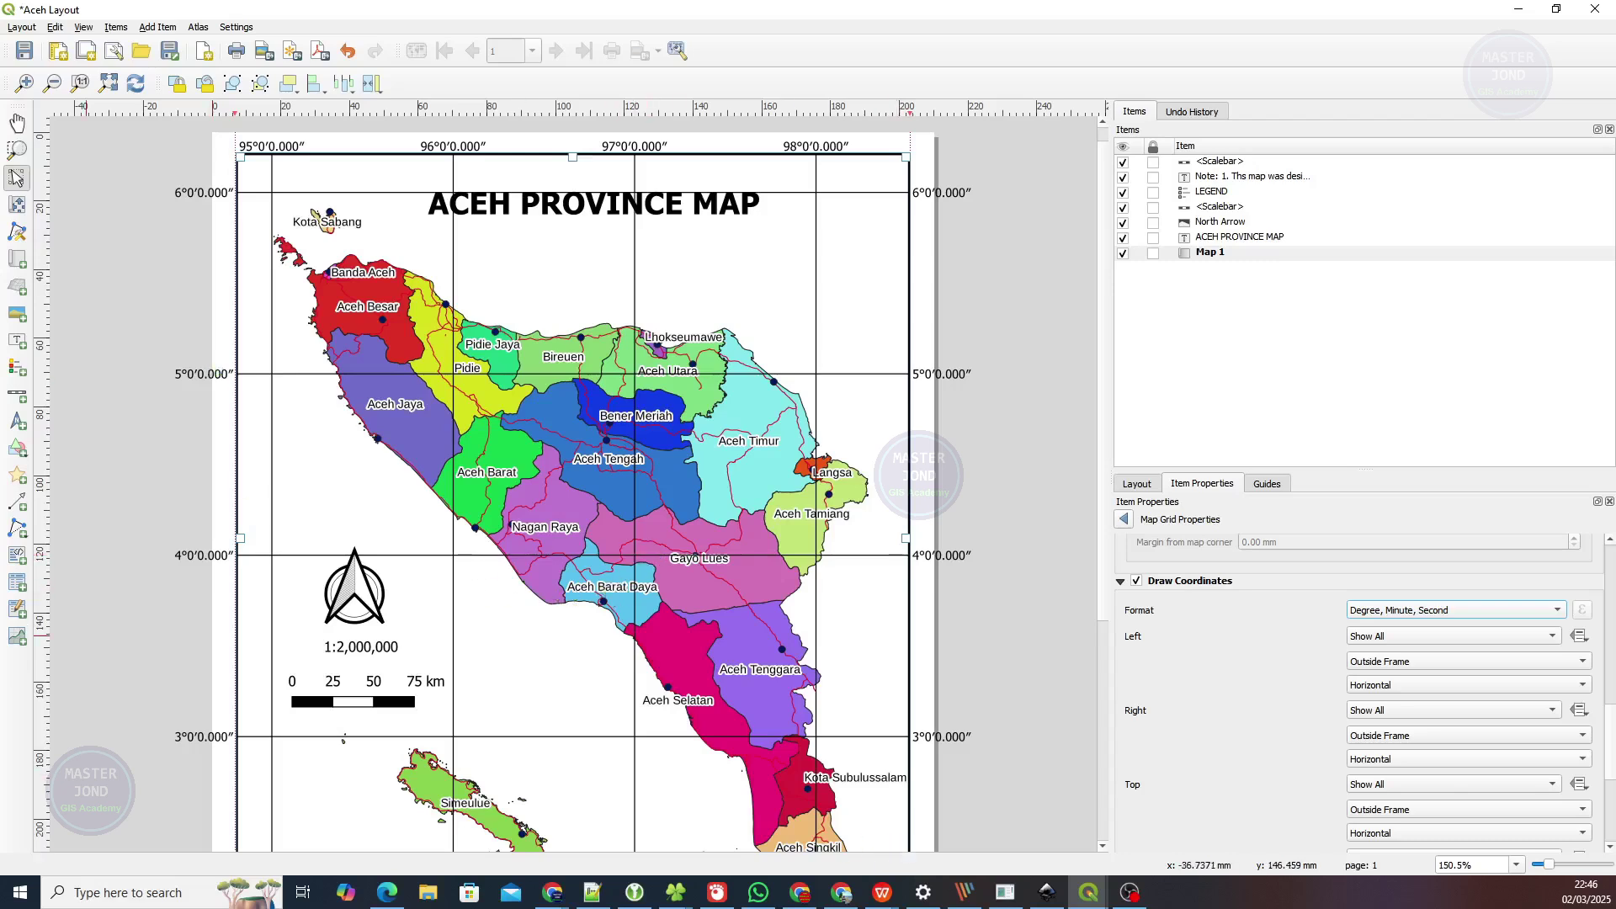
Switch to the Book1 spreadsheet in WPS Office and maximize its window.
key(alt+Tab)
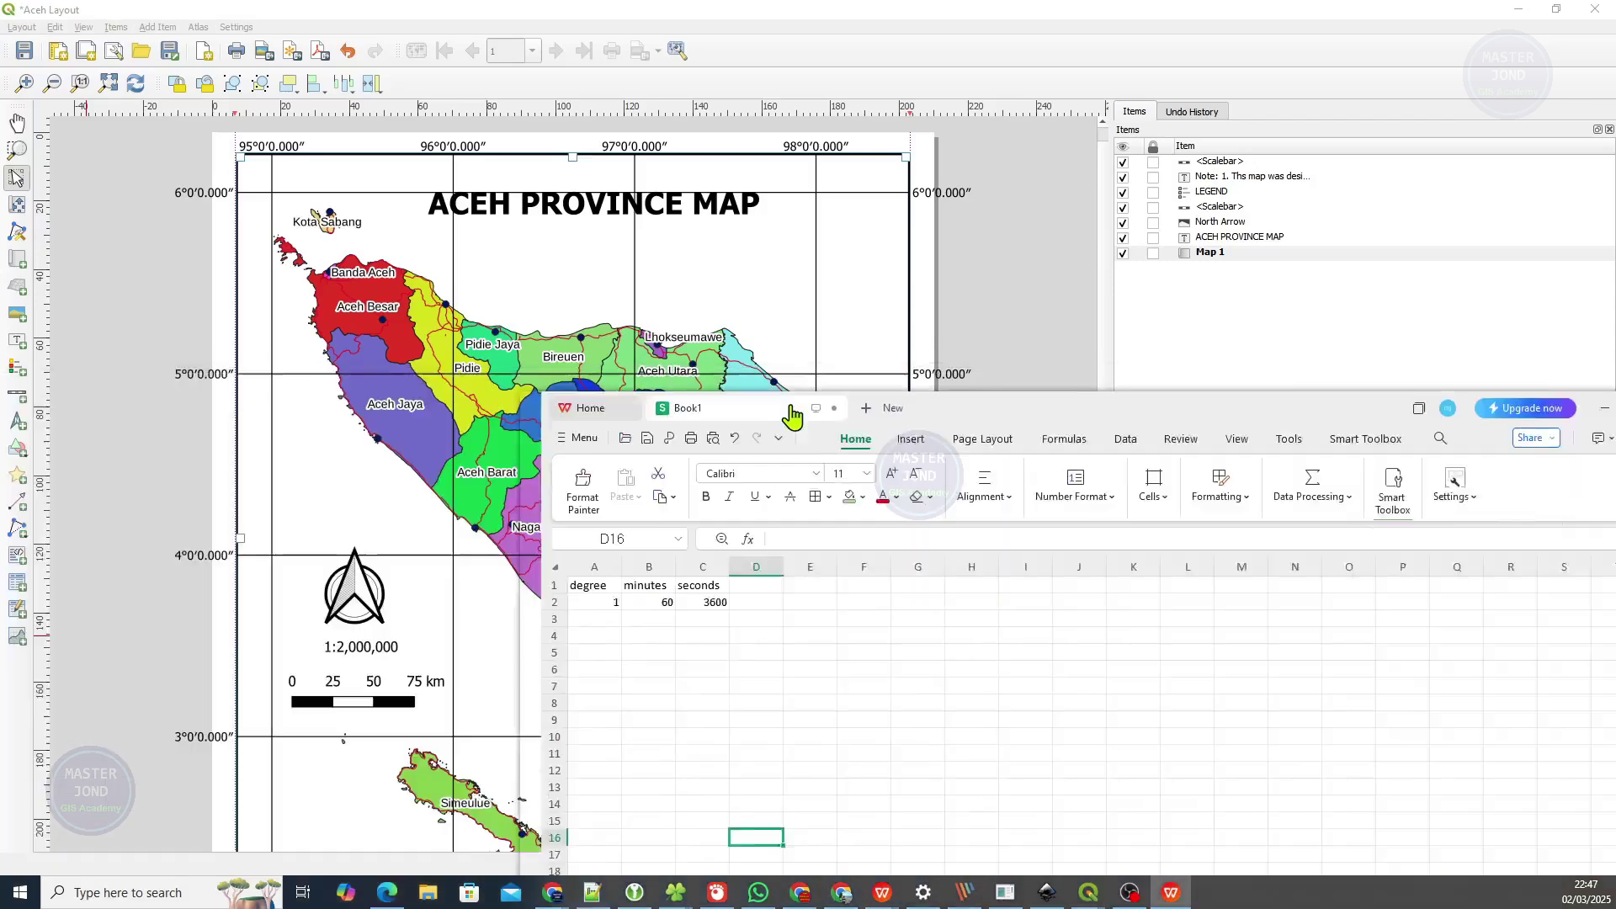
drag(788, 408, 516, 173)
double_click(745, 180)
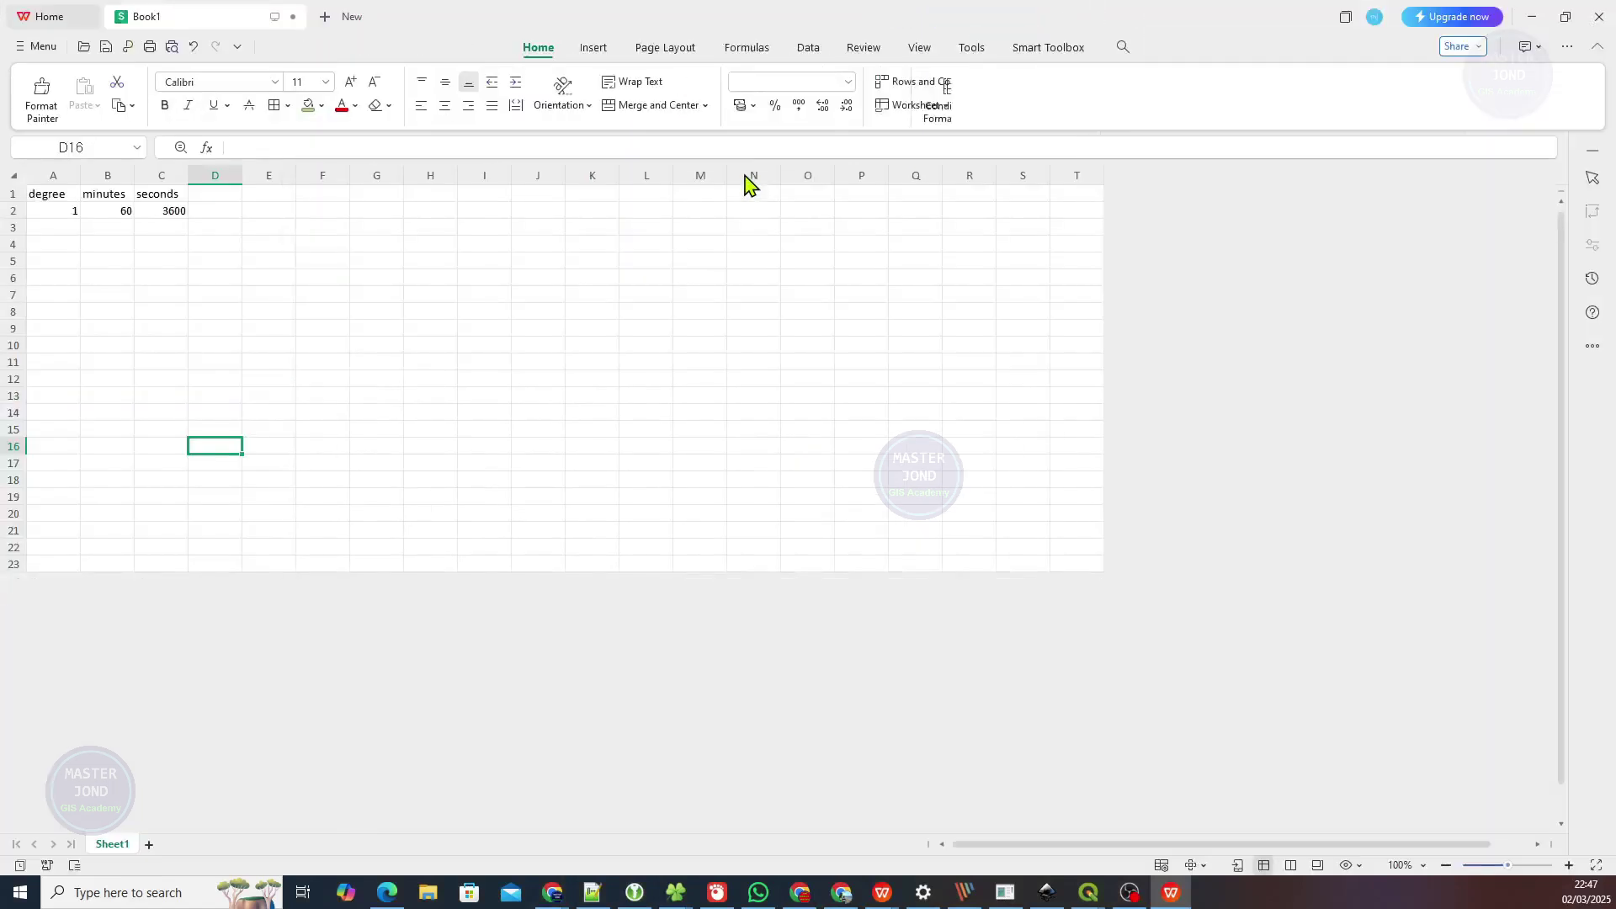
Examine the degree, minutes and seconds equivalents in row 2 of the sheet.
click(47, 211)
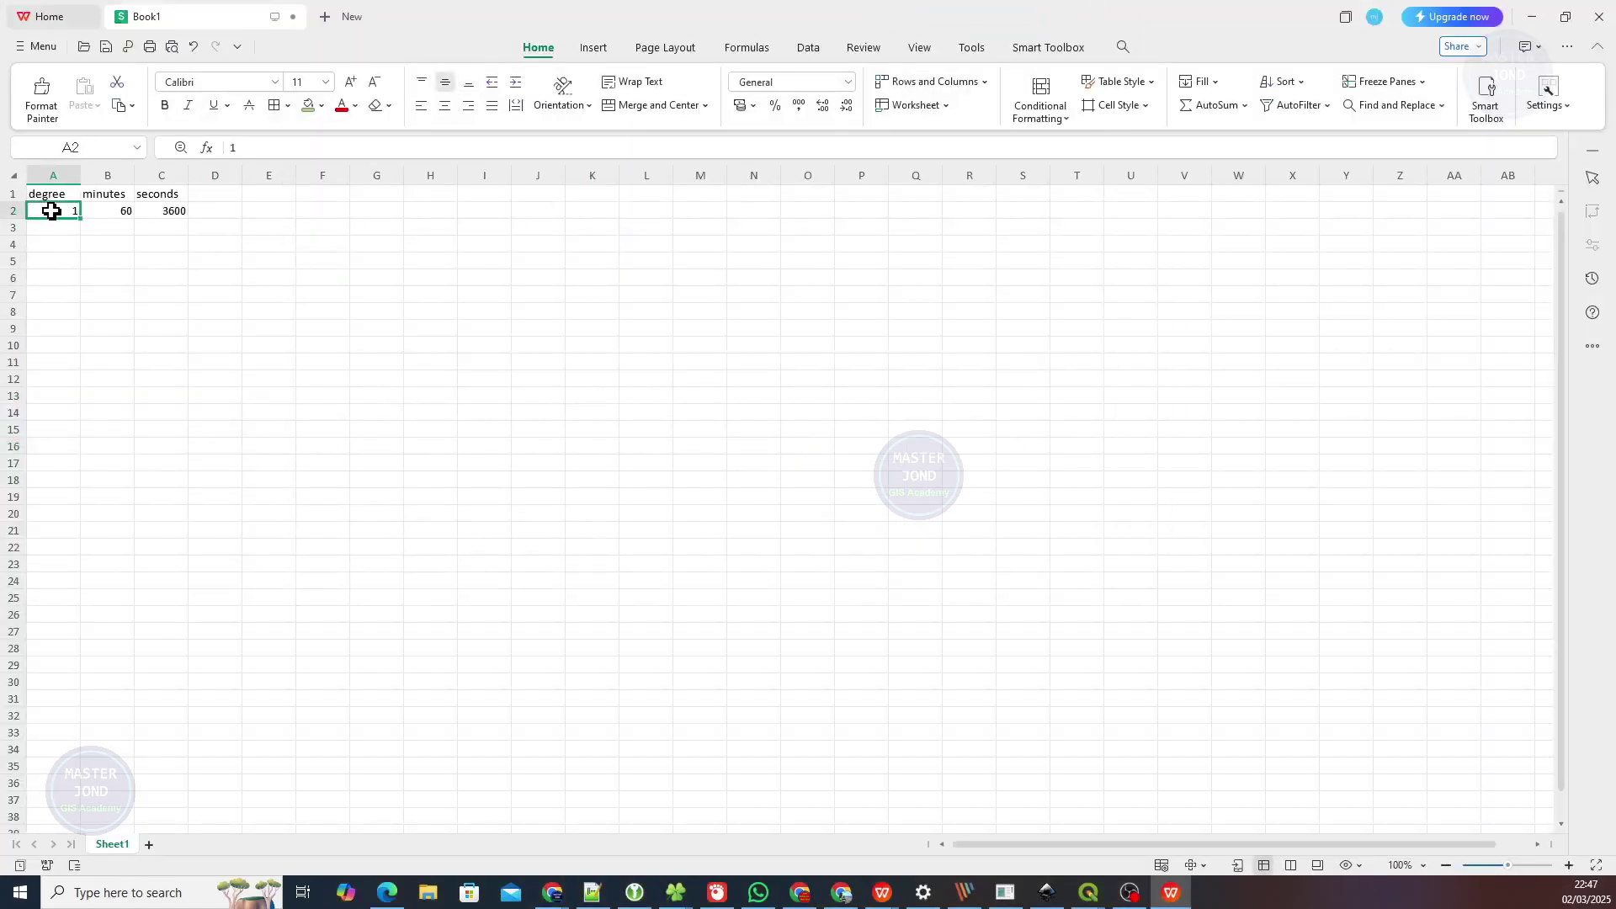
key(Right)
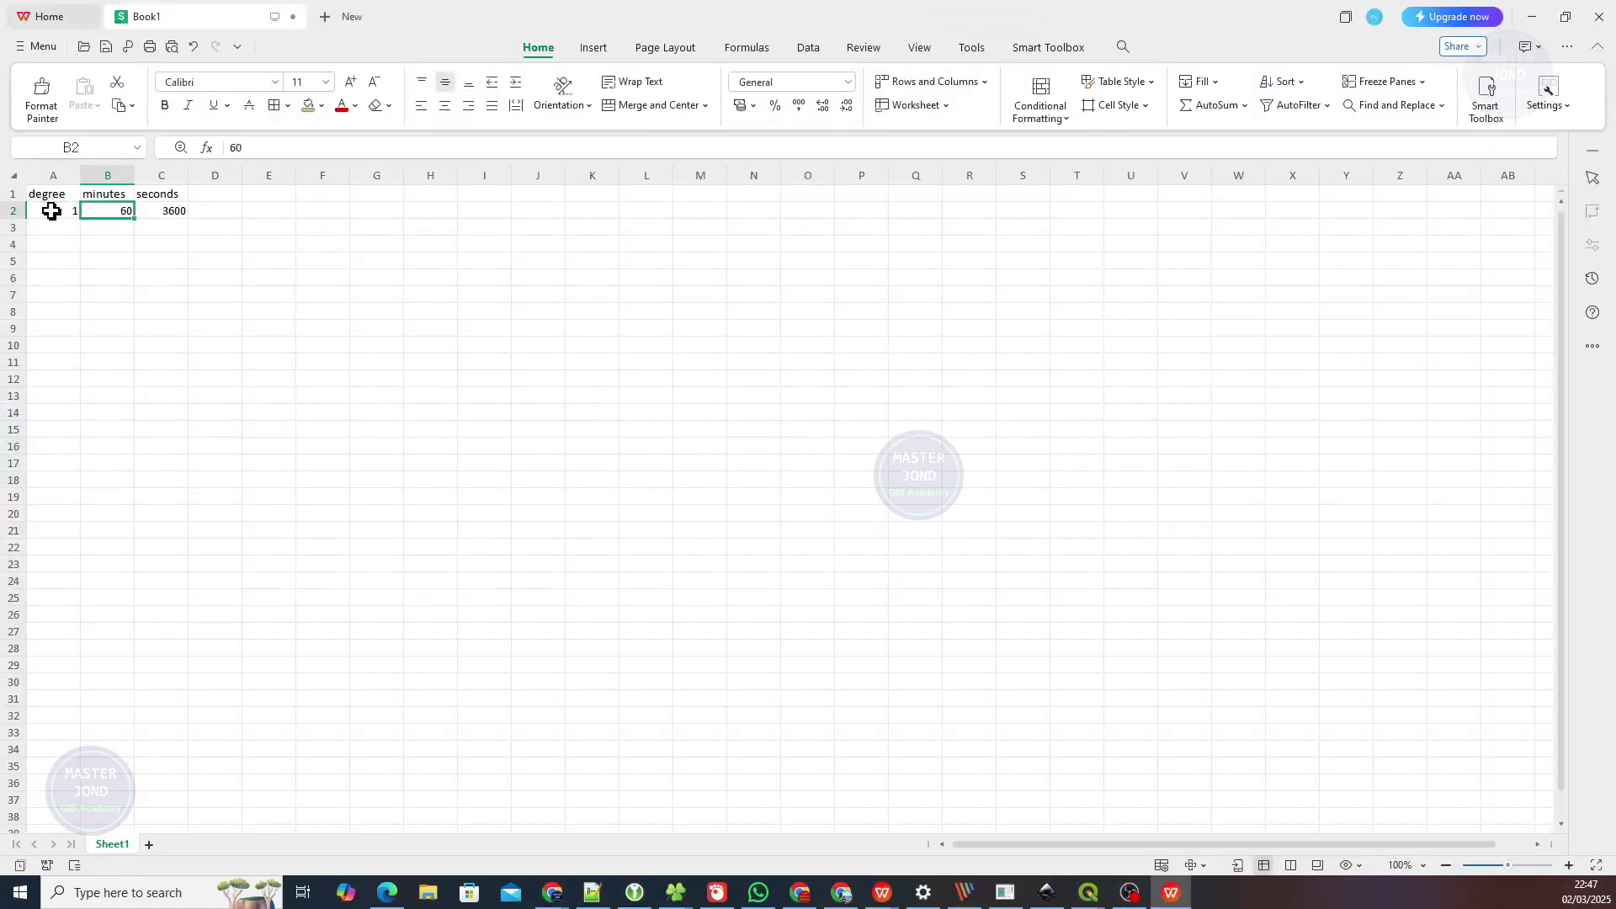
key(Right)
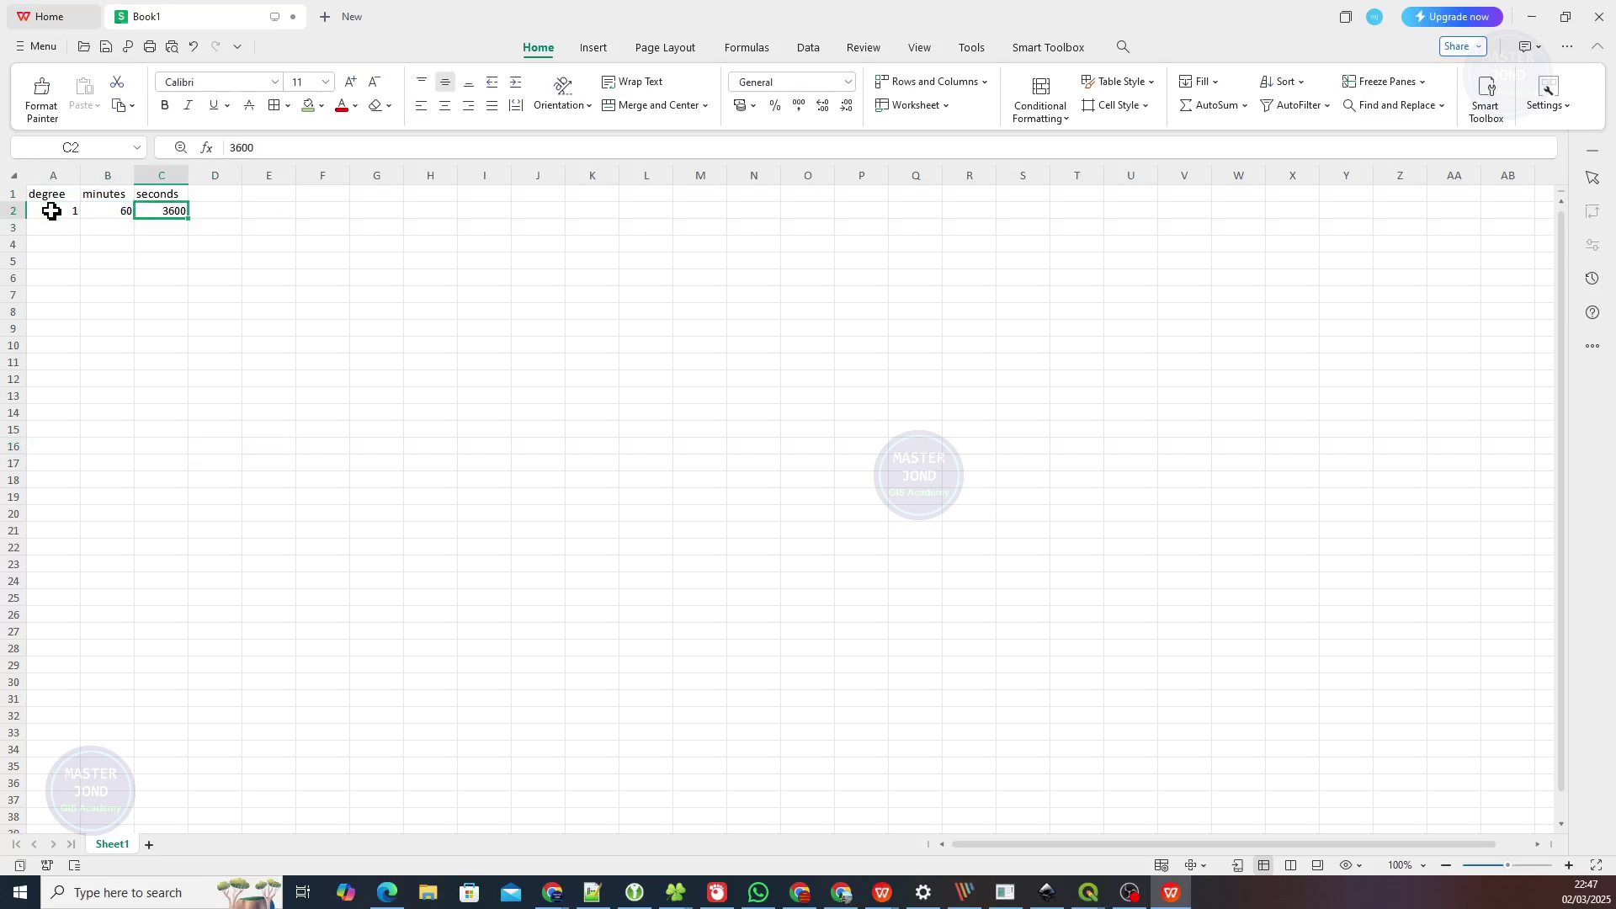
key(Down)
key(Left)
key(Down)
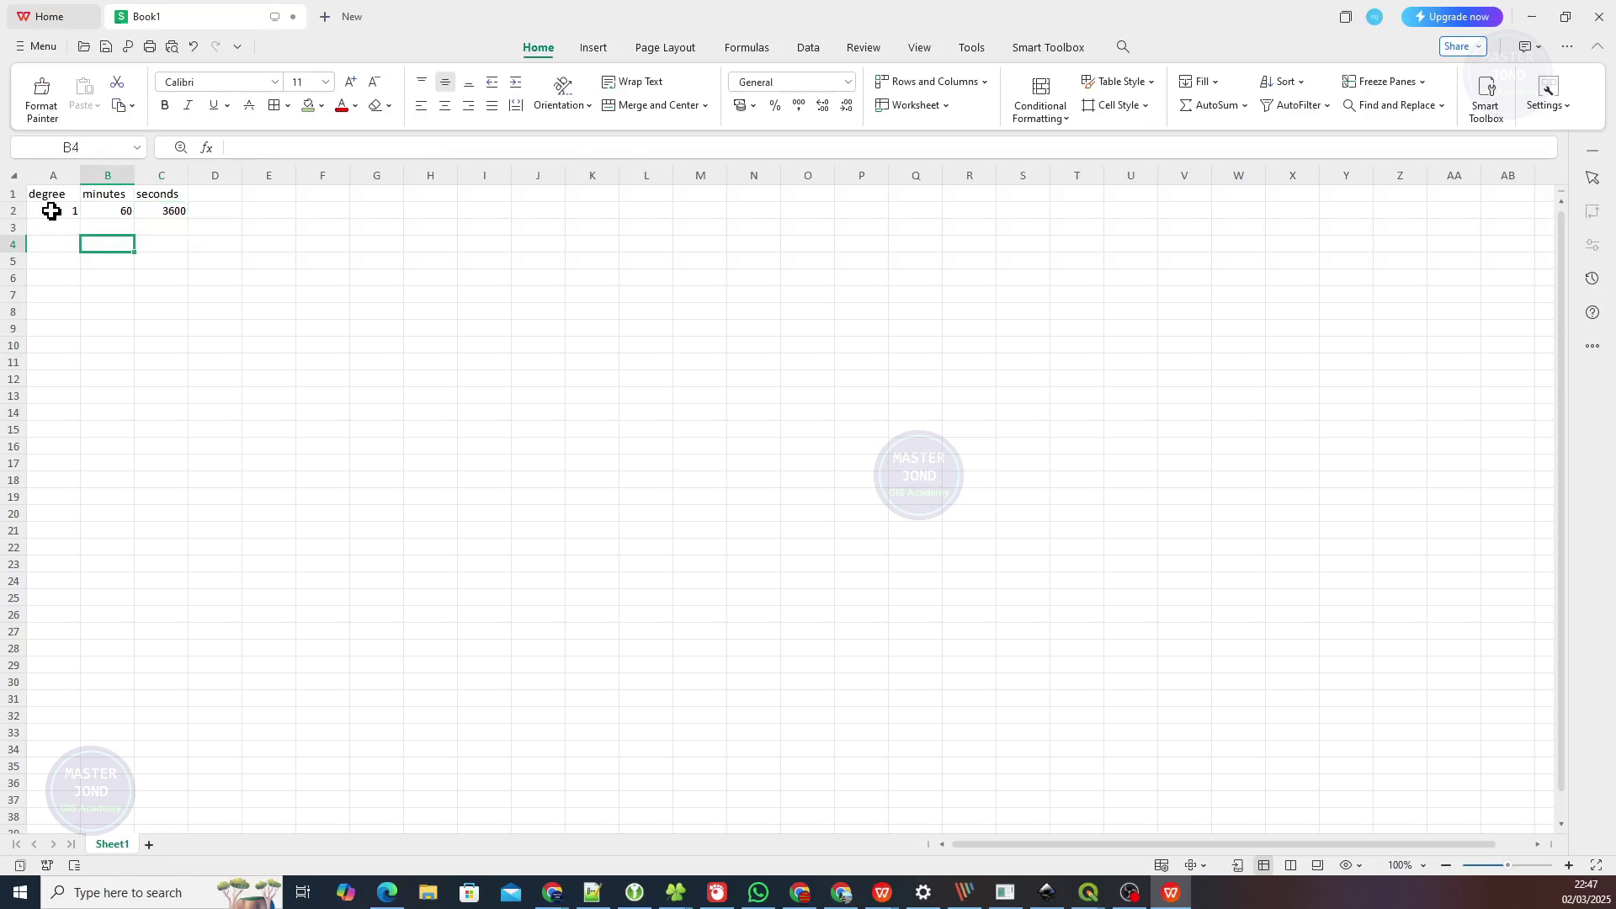
key(Up)
key(Up)
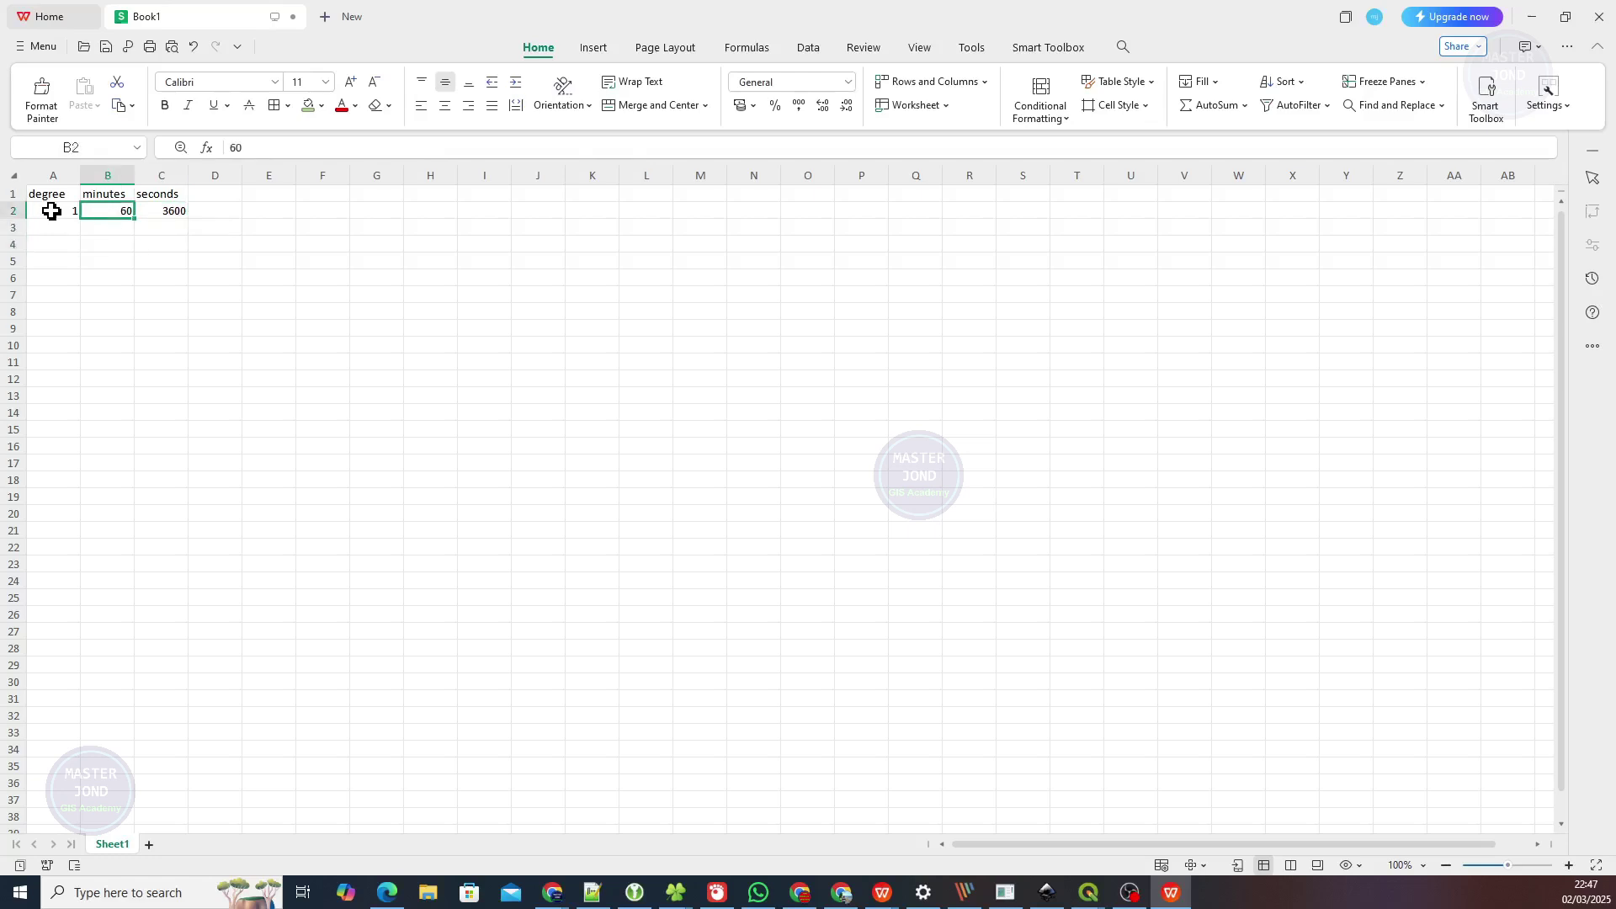
key(Left)
key(Right)
Enter 30 in the minutes column at cell B4.
key(Down)
key(Down)
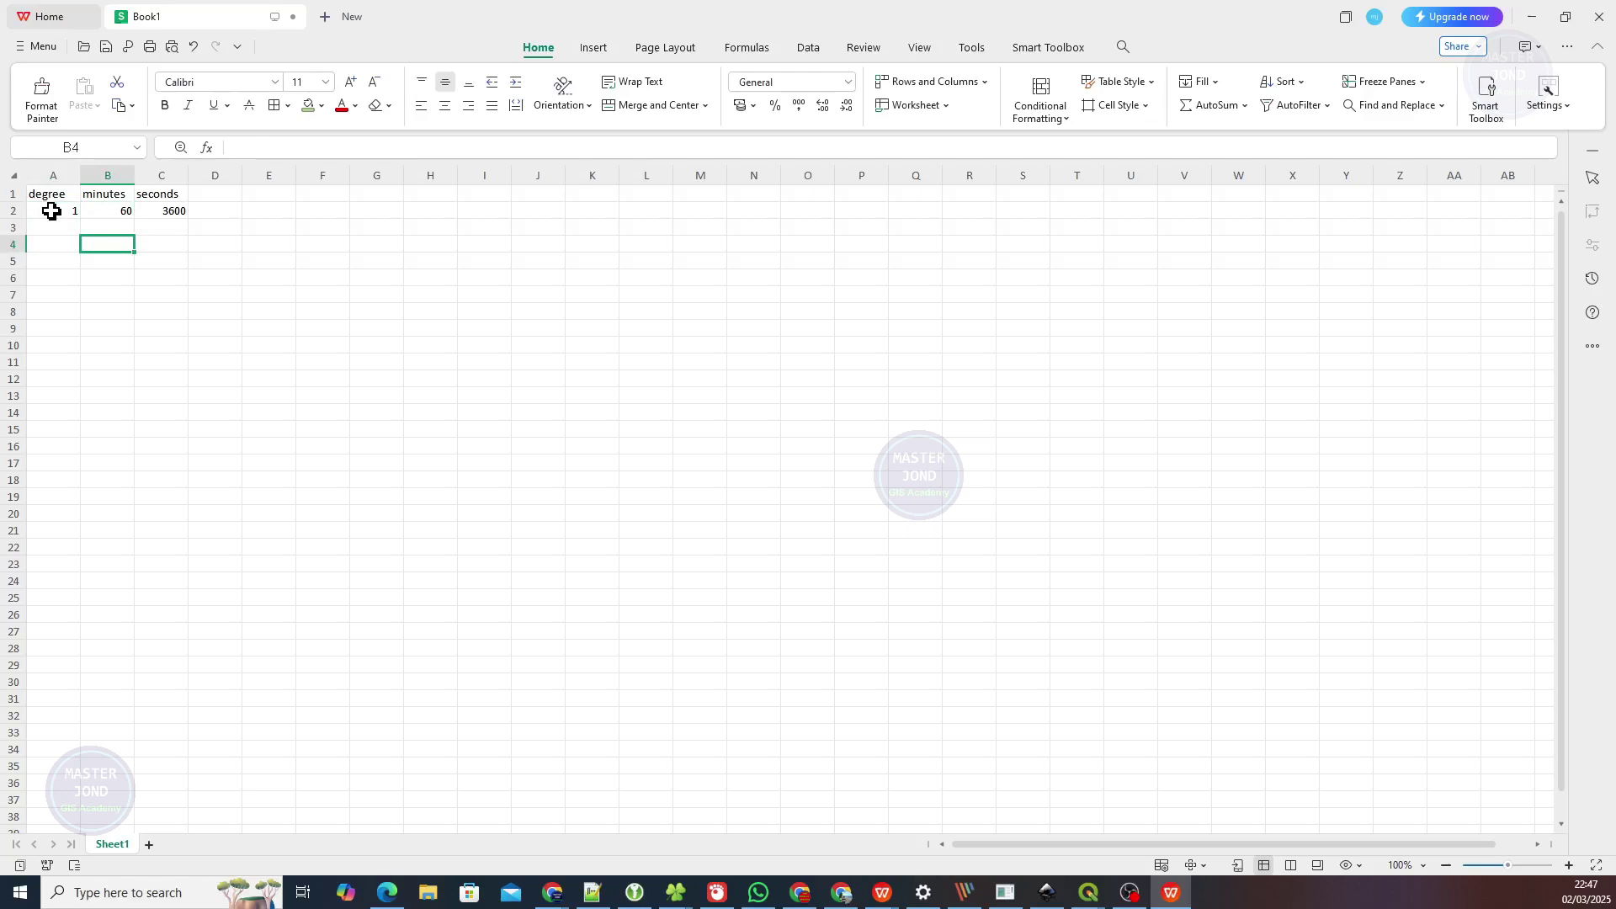
text(30)
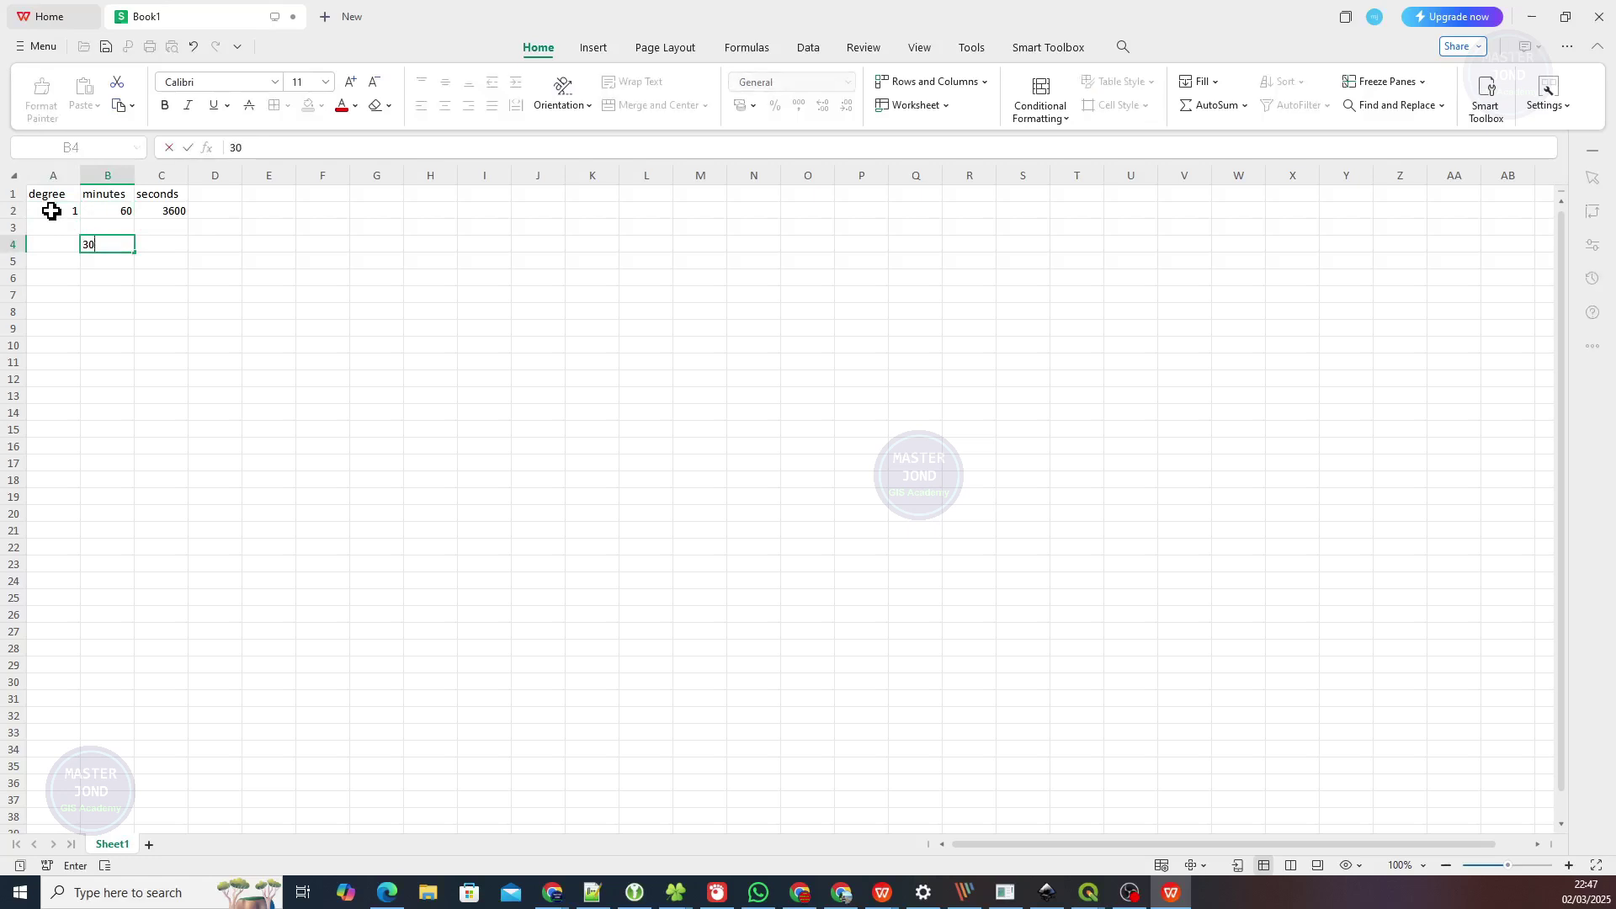
key(Left)
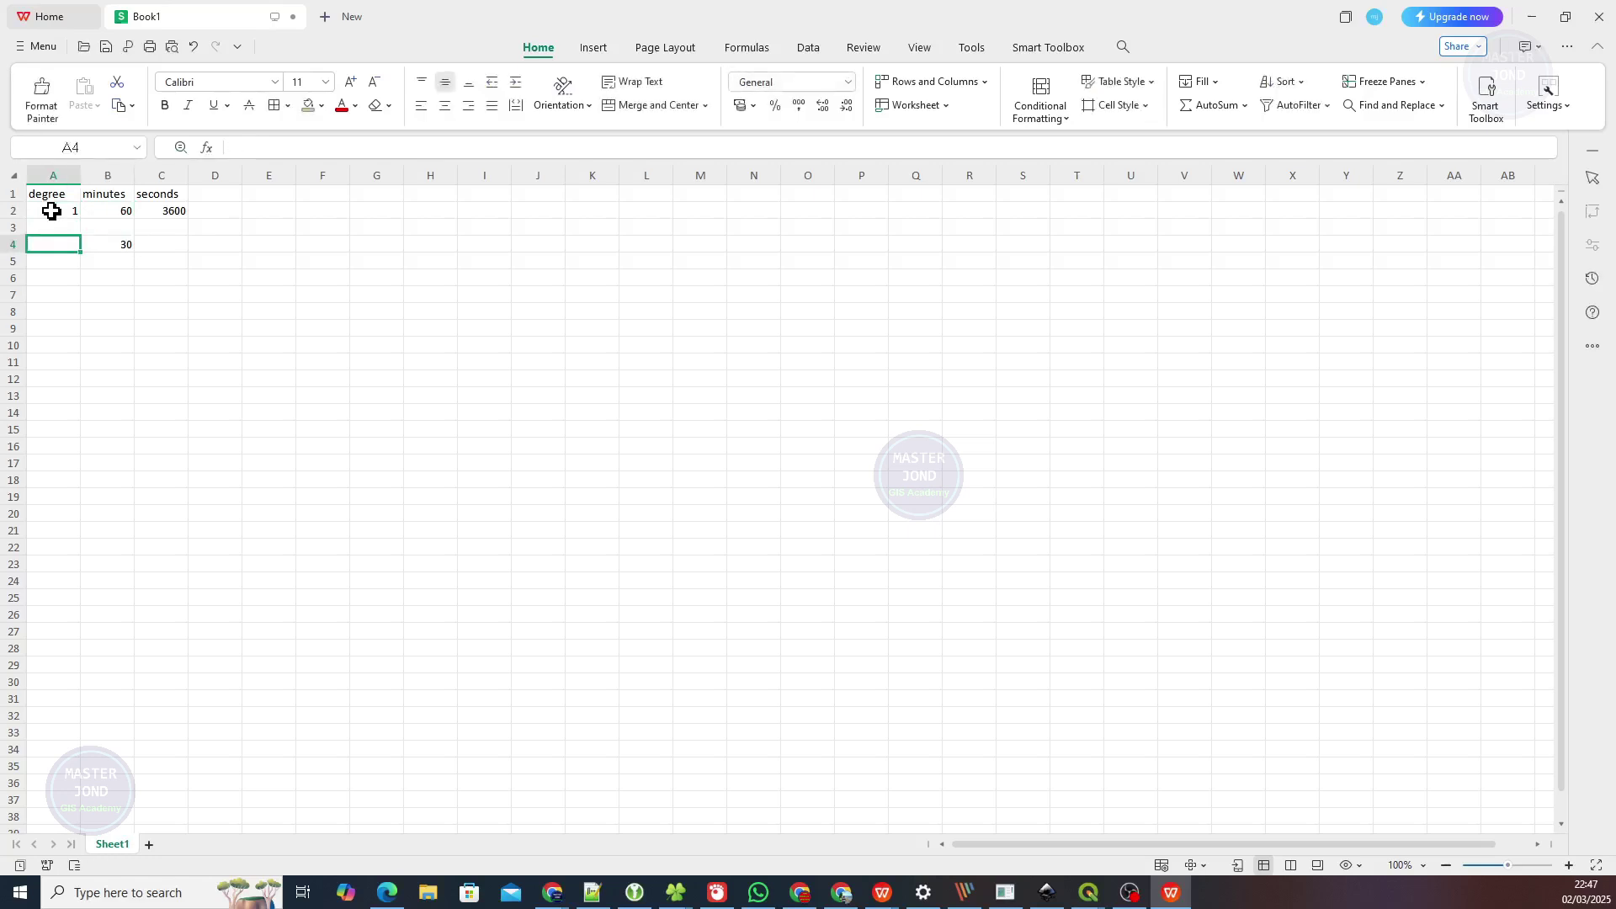
Convert the 30 minutes to degrees in cell A4 with the formula =30/B2.
text(=)
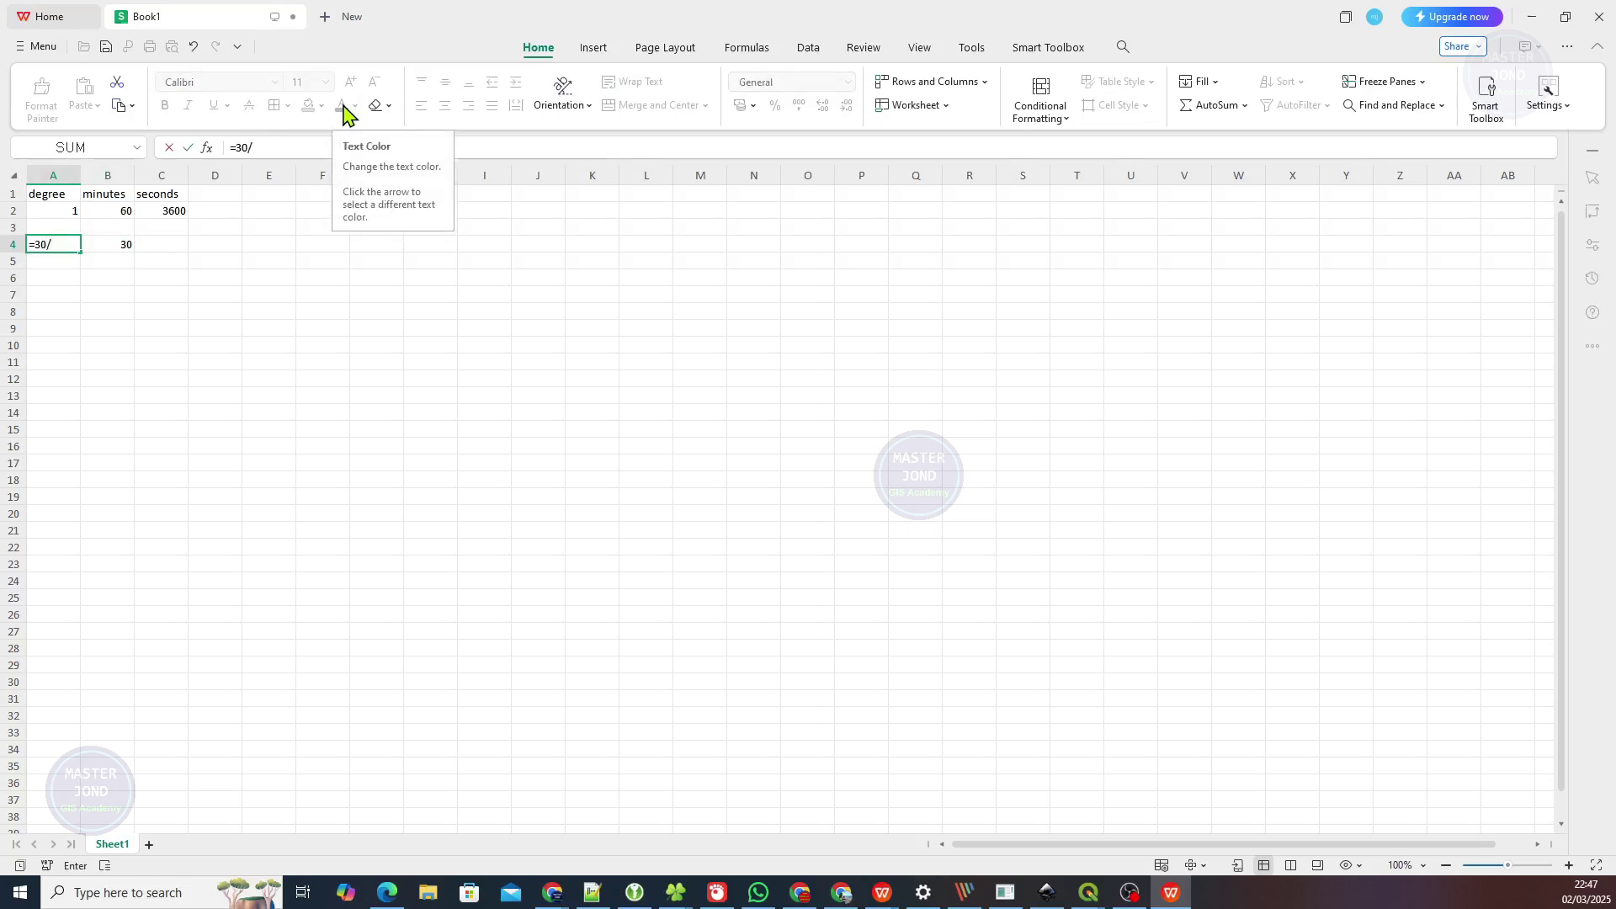
text(30/)
key(Up)
key(Up)
key(Right)
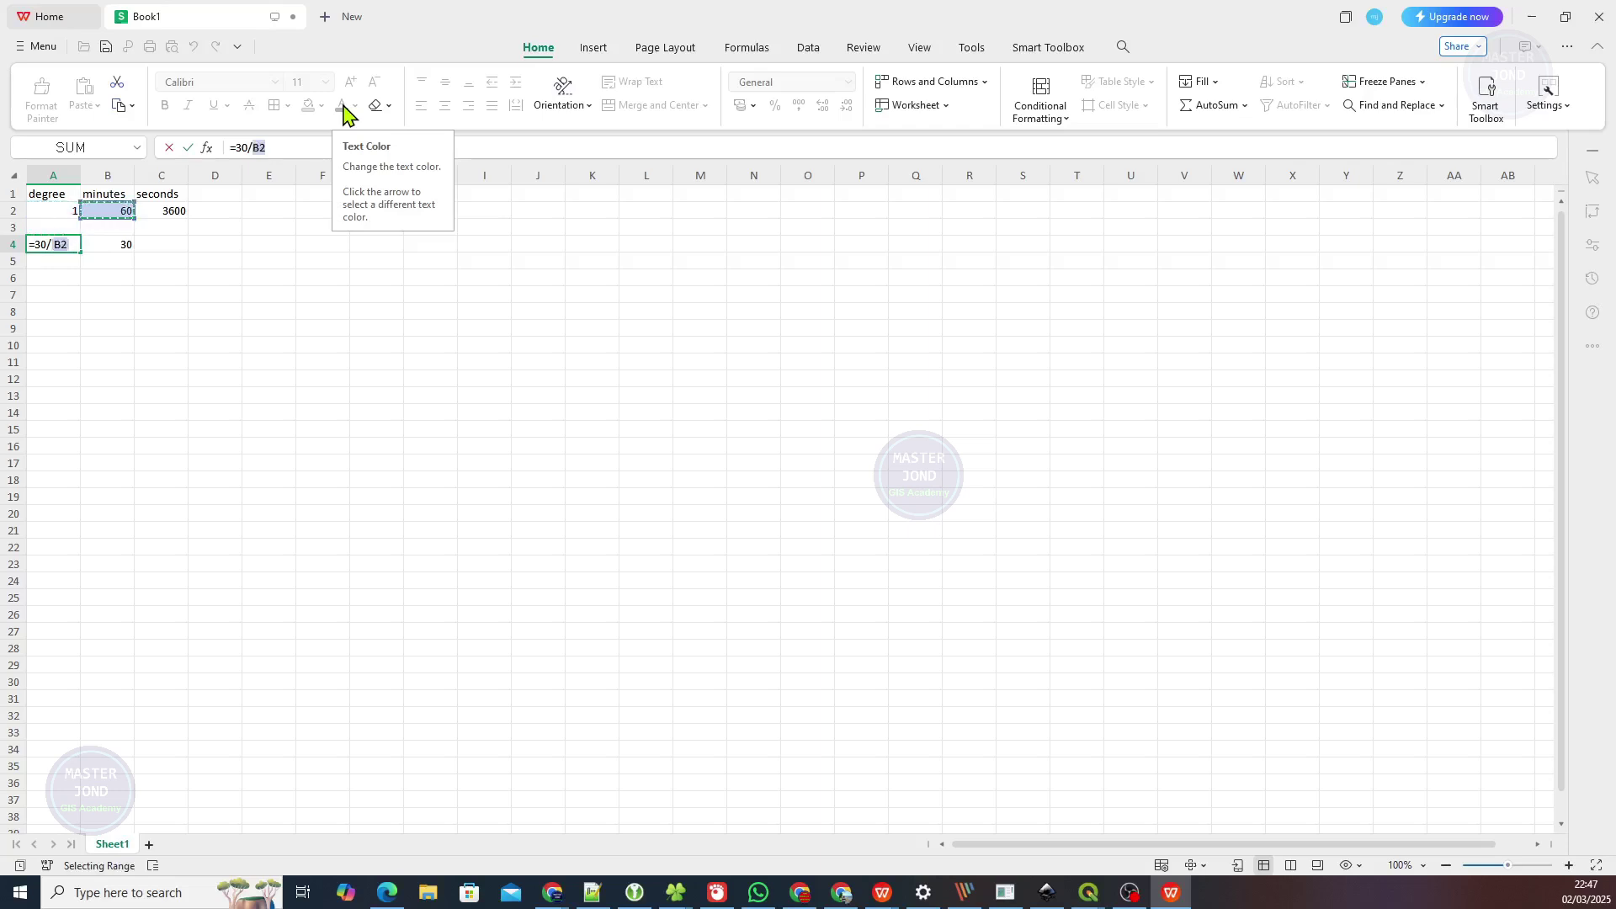
key(Return)
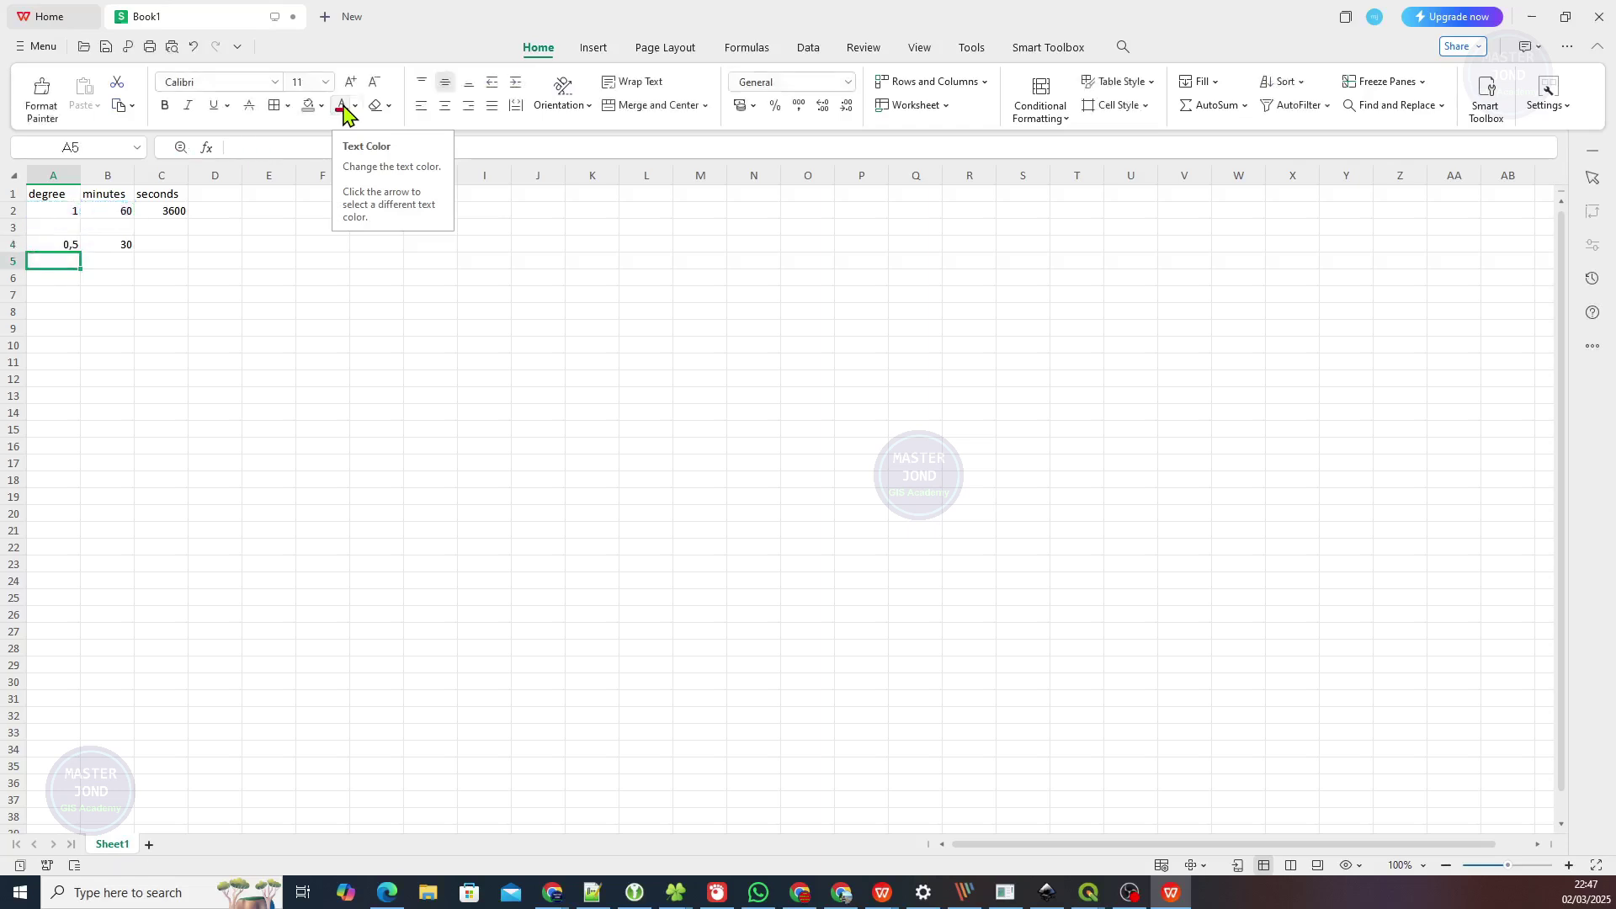
Switch to the Aceh Layout window in QGIS and set the map grid's X and Y intervals to 0.5 map units.
click(35, 246)
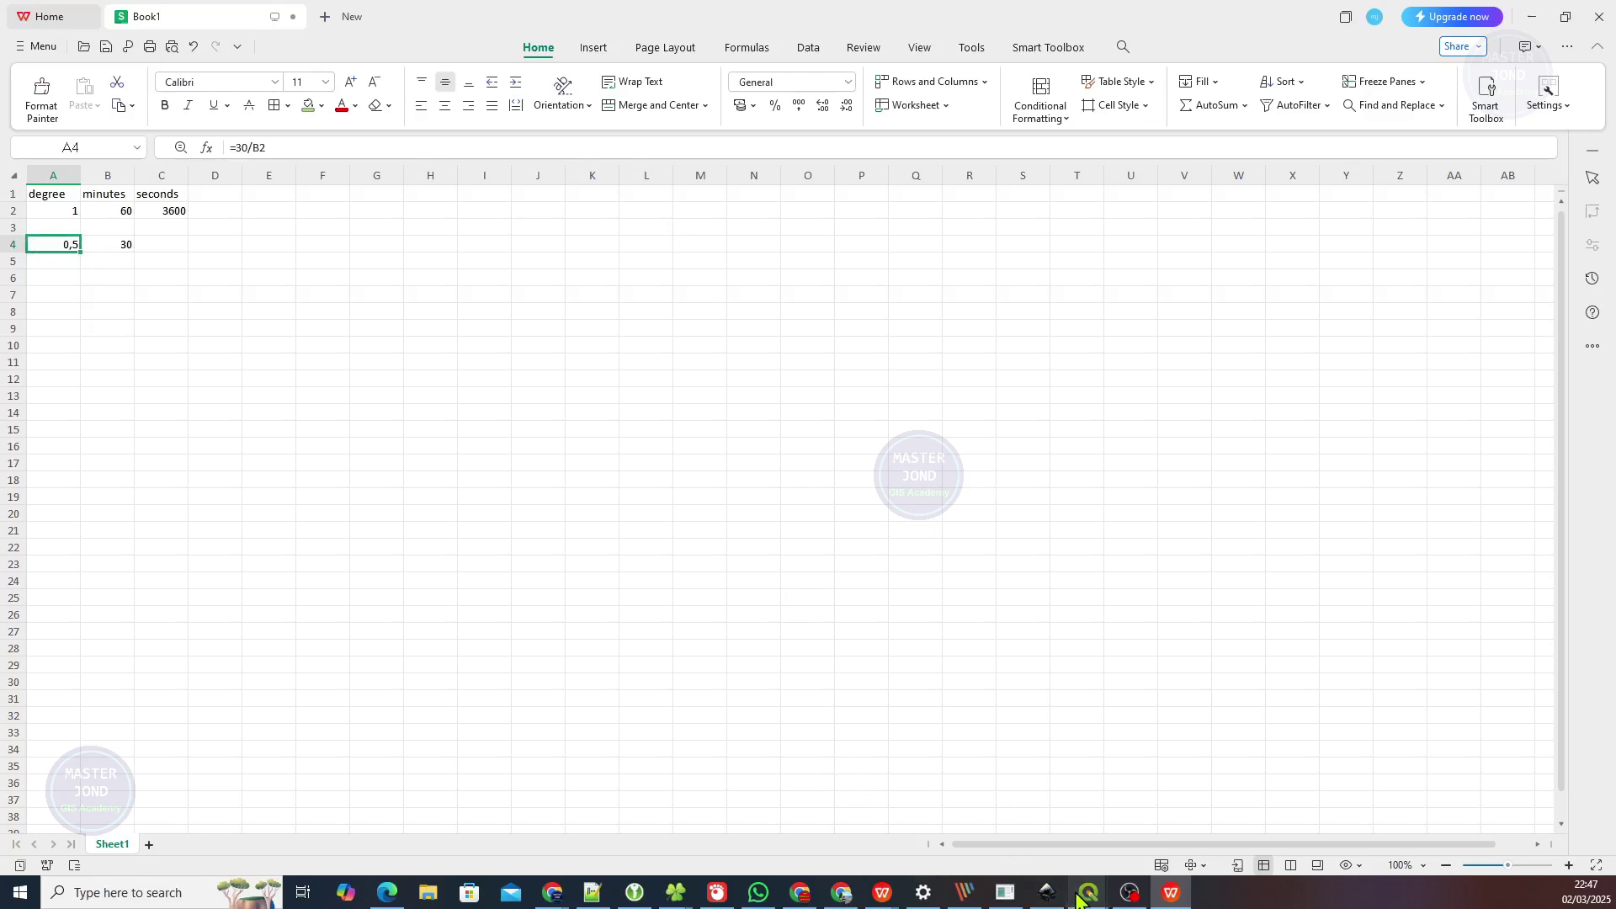
mouse_move(1088, 893)
click(1130, 829)
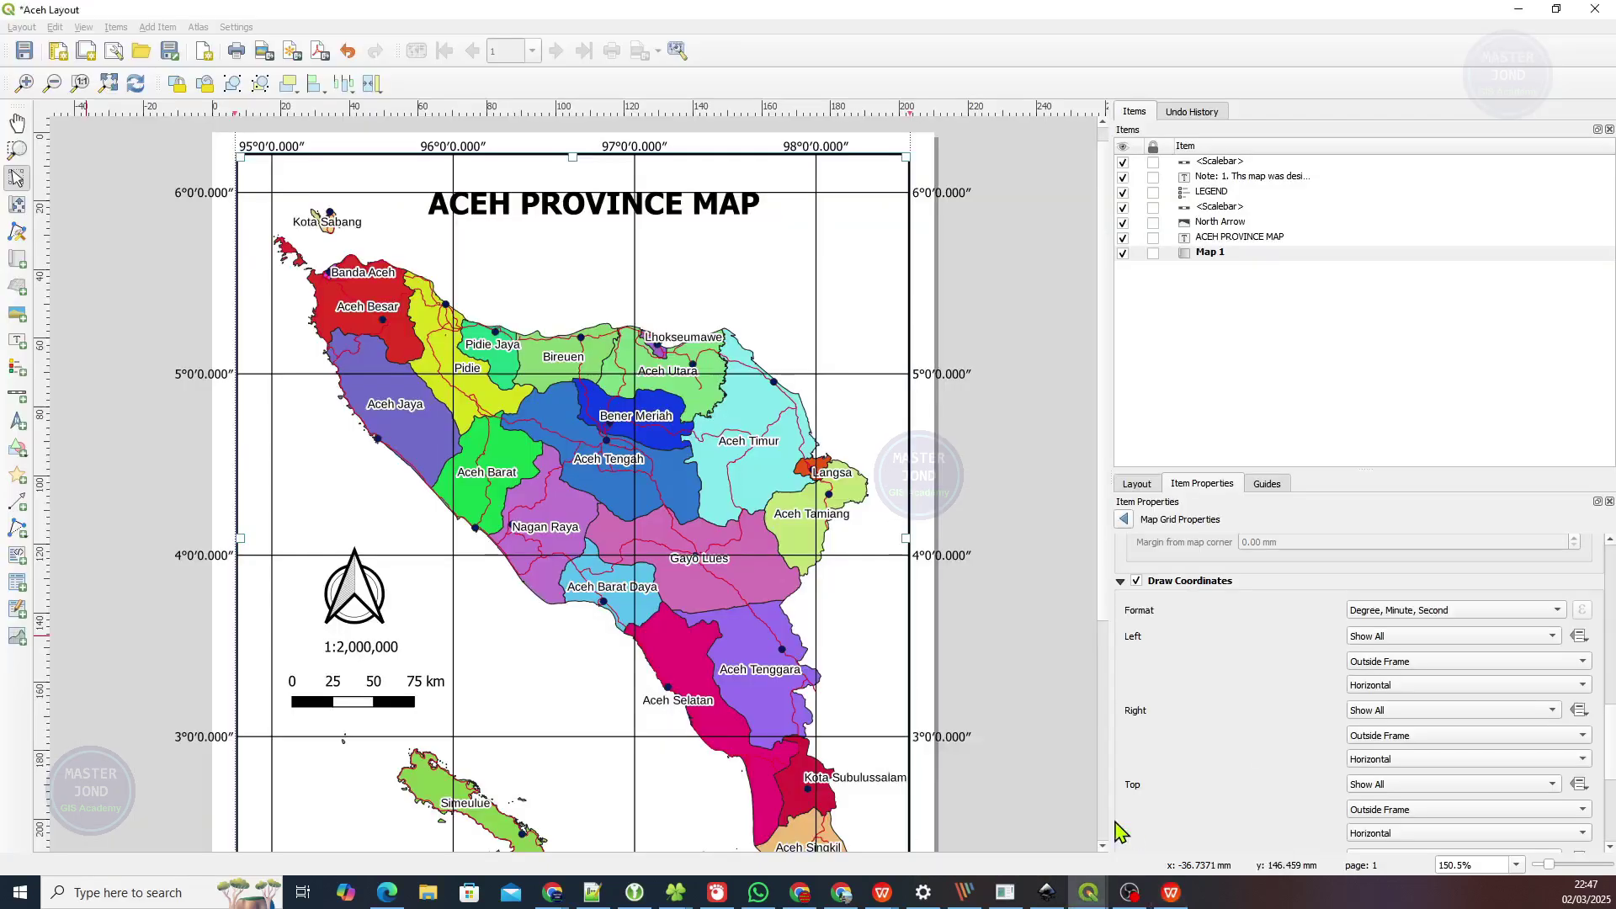
scroll(1174, 703, up, 2)
scroll(1174, 702, up, 10)
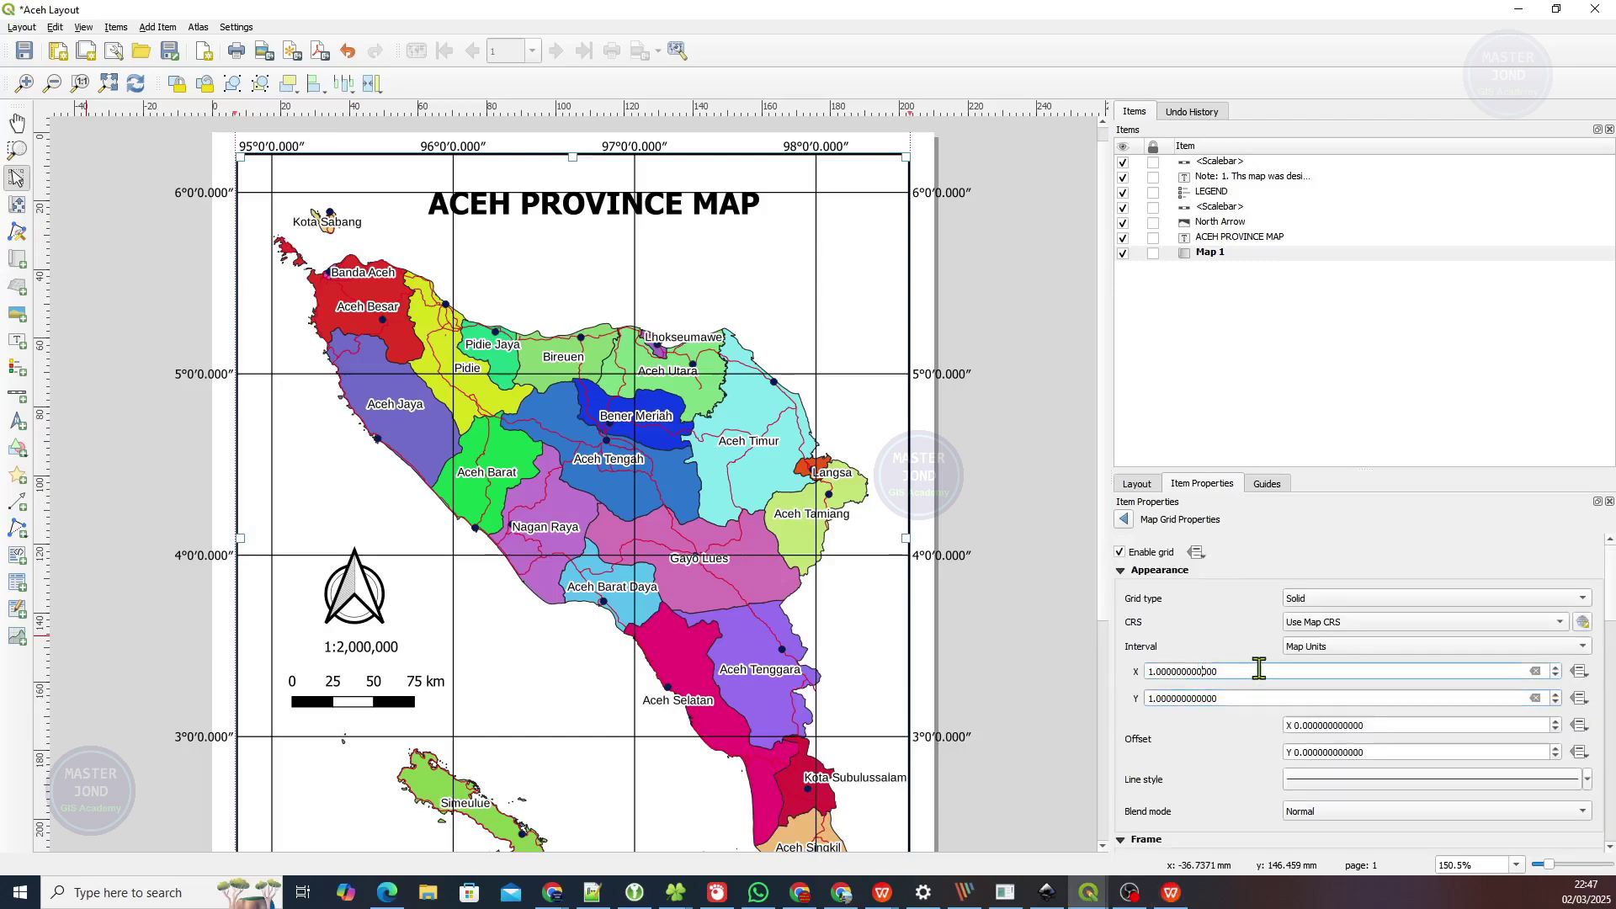
drag(1259, 670, 1147, 671)
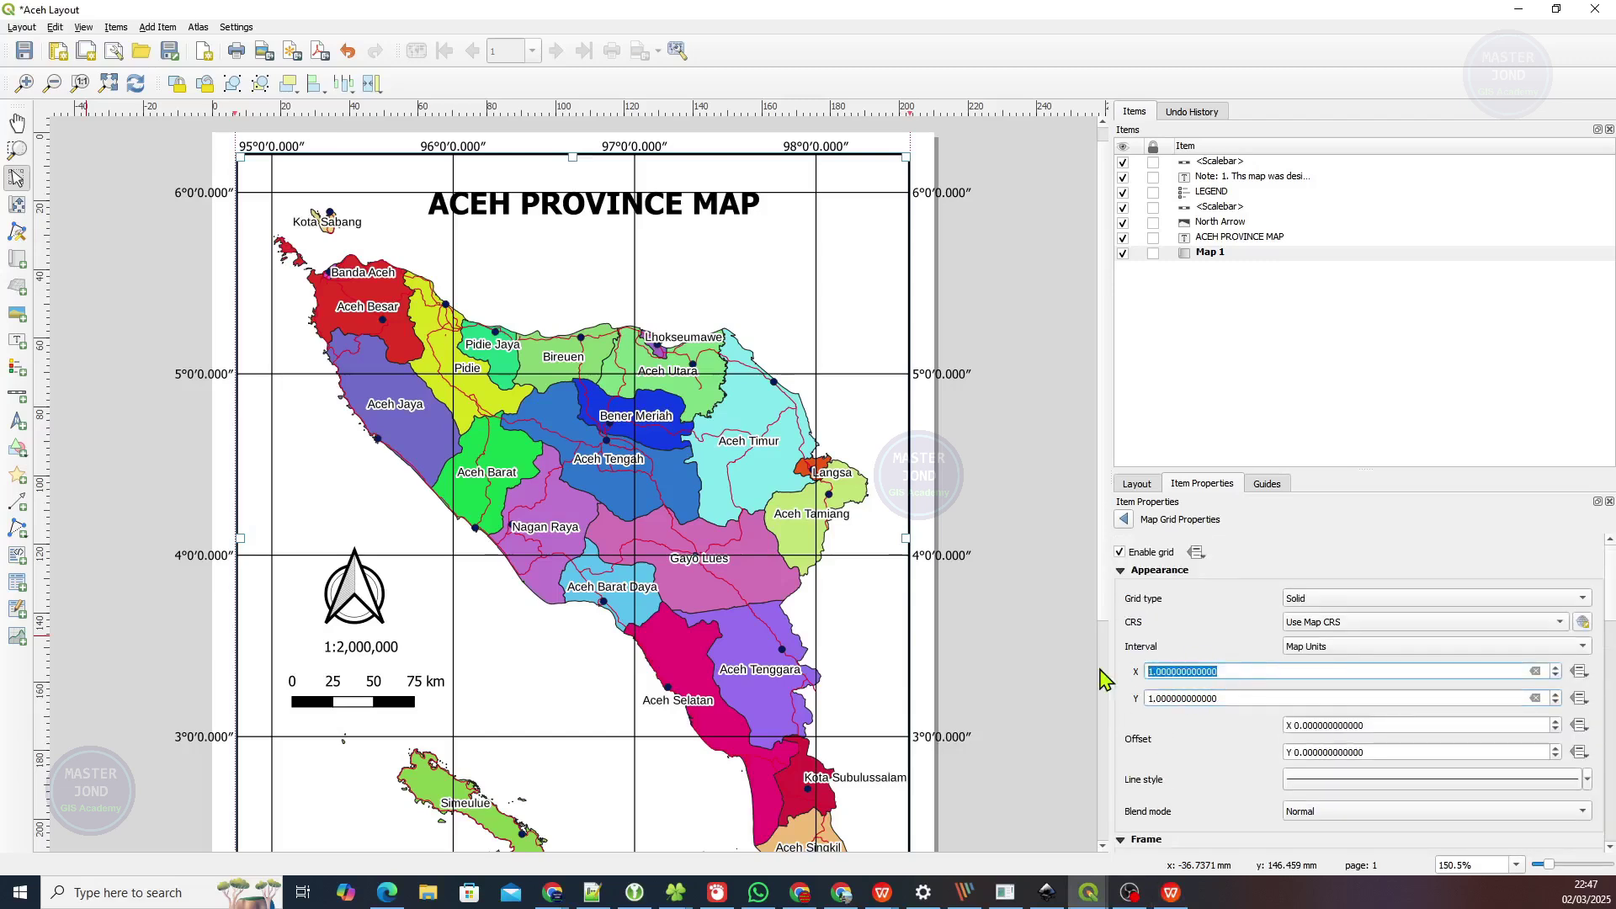
text(0.5)
key(Tab)
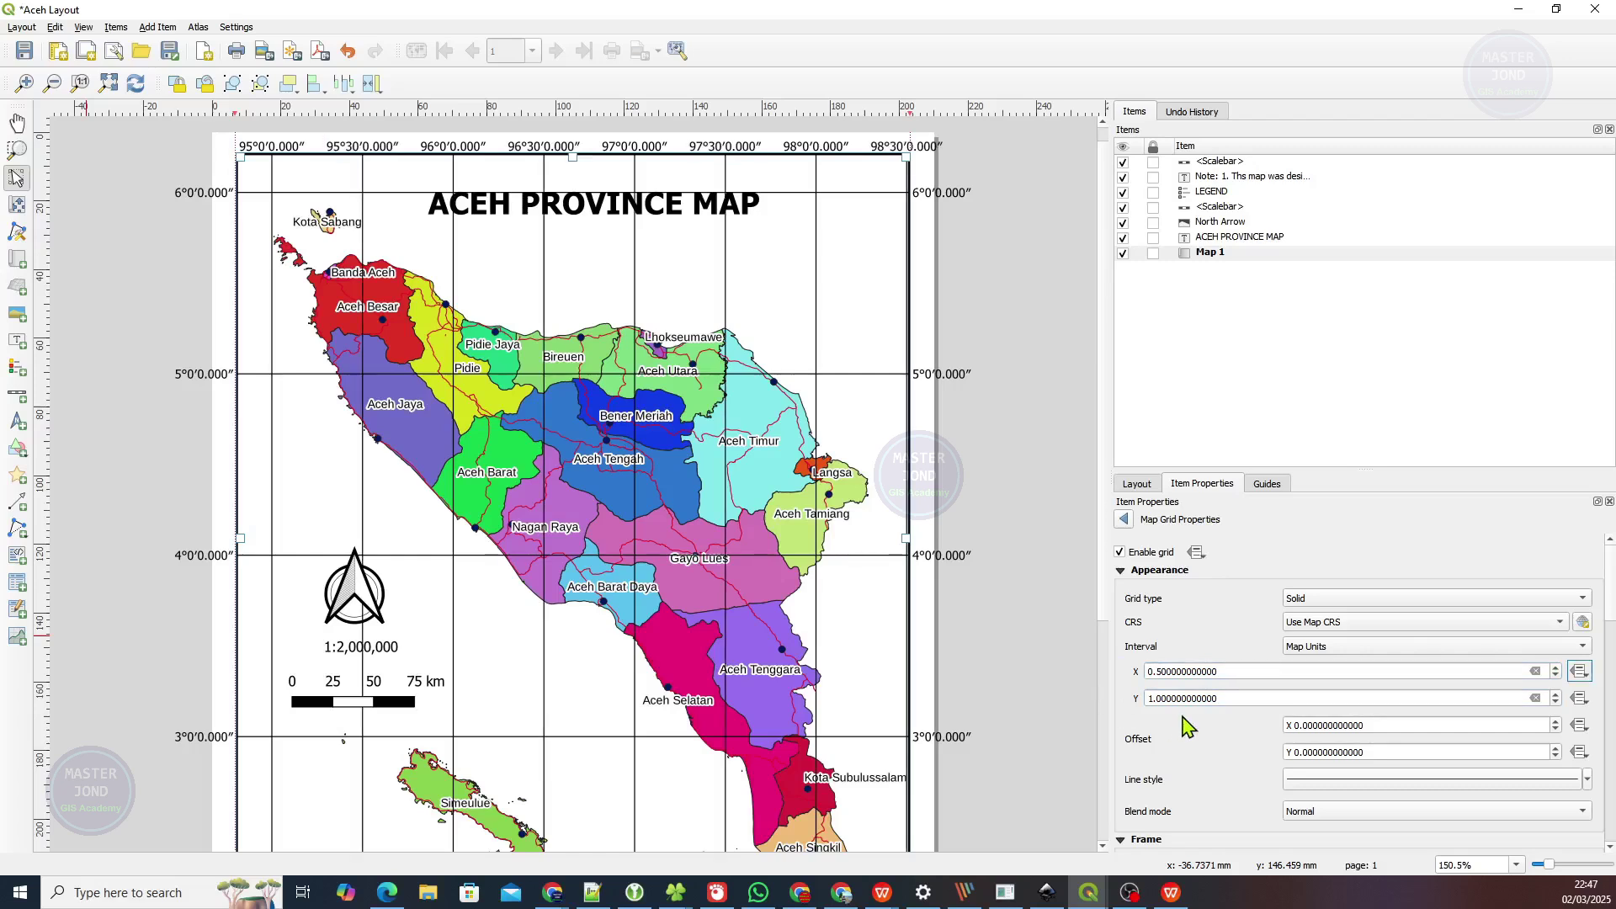
drag(1227, 699, 1068, 710)
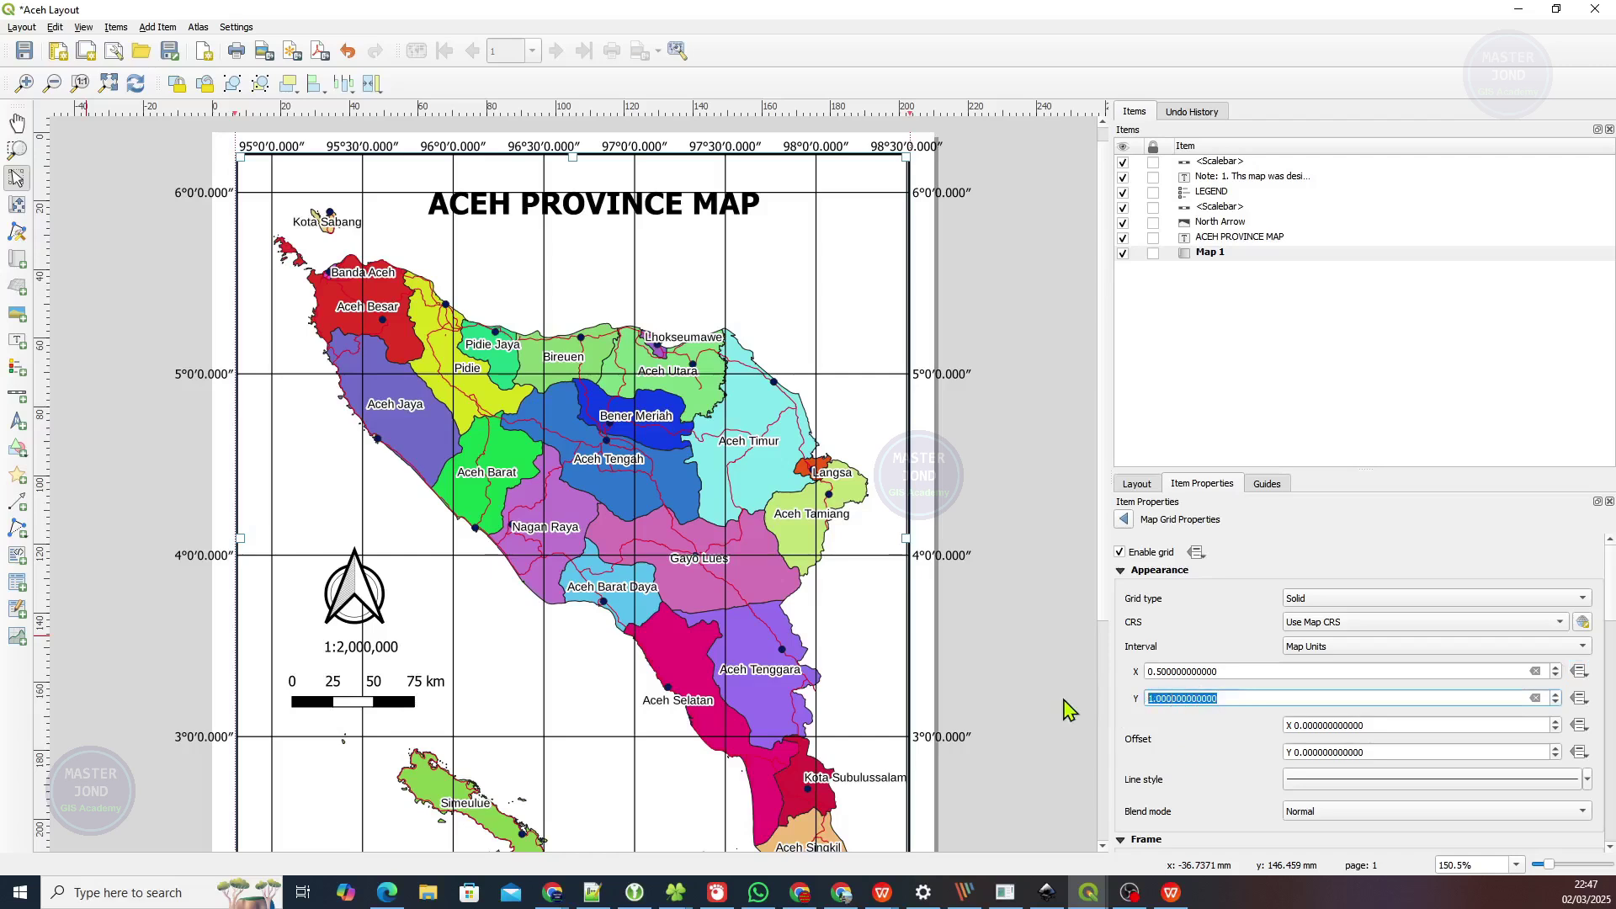
text(0.5)
key(Tab)
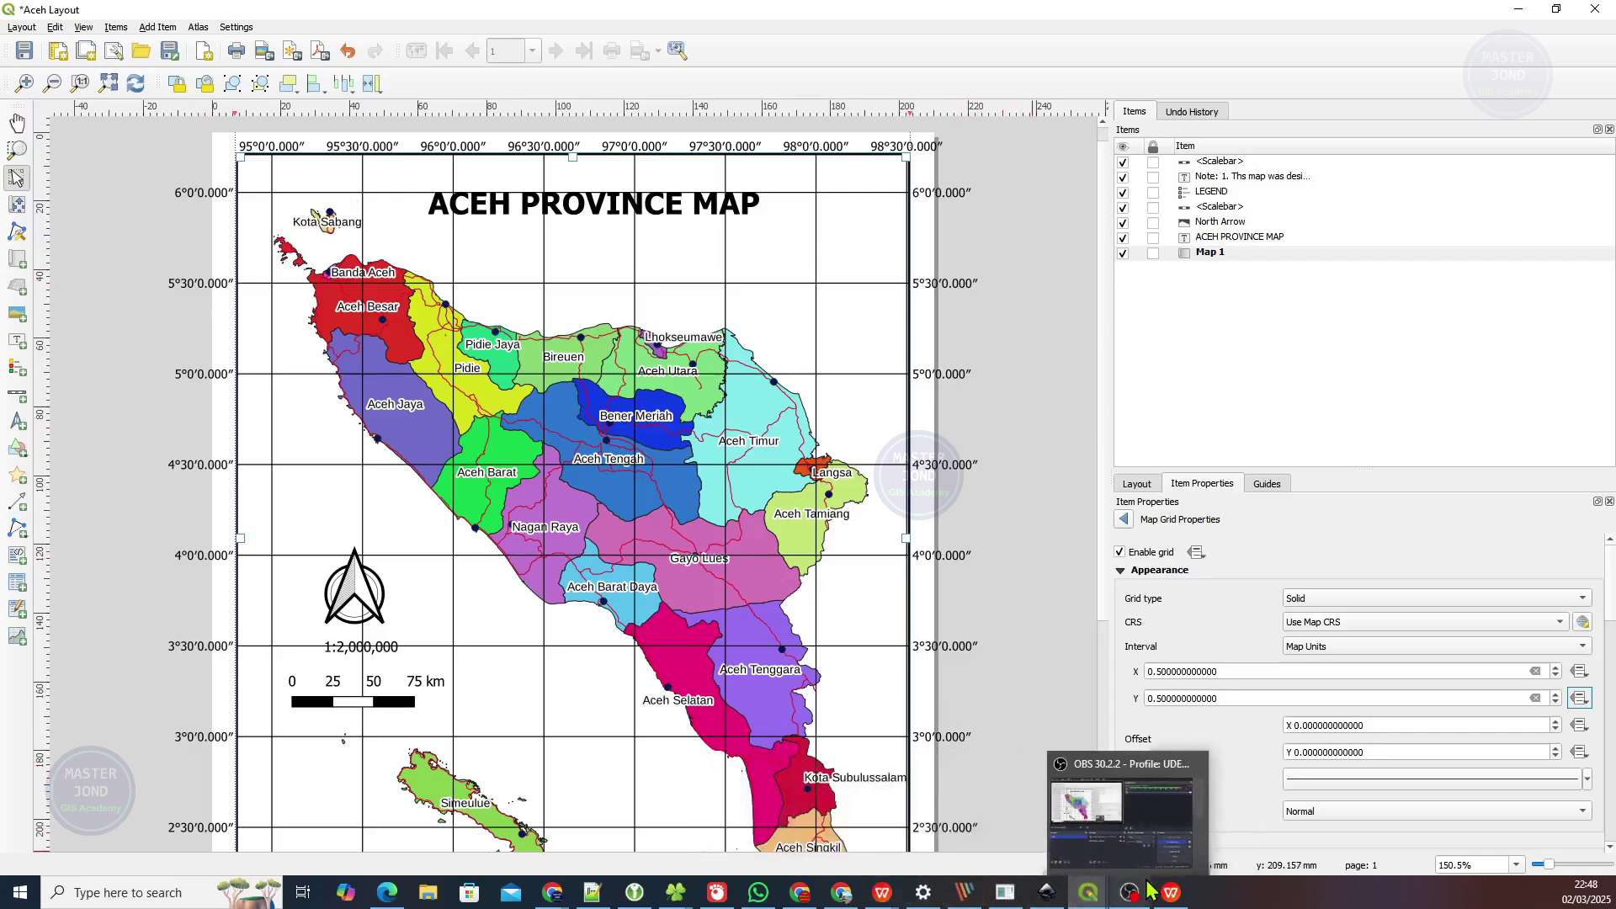
Switch to the Book1 spreadsheet in WPS Office and change the minutes in cell B4 to 20.
click(1165, 844)
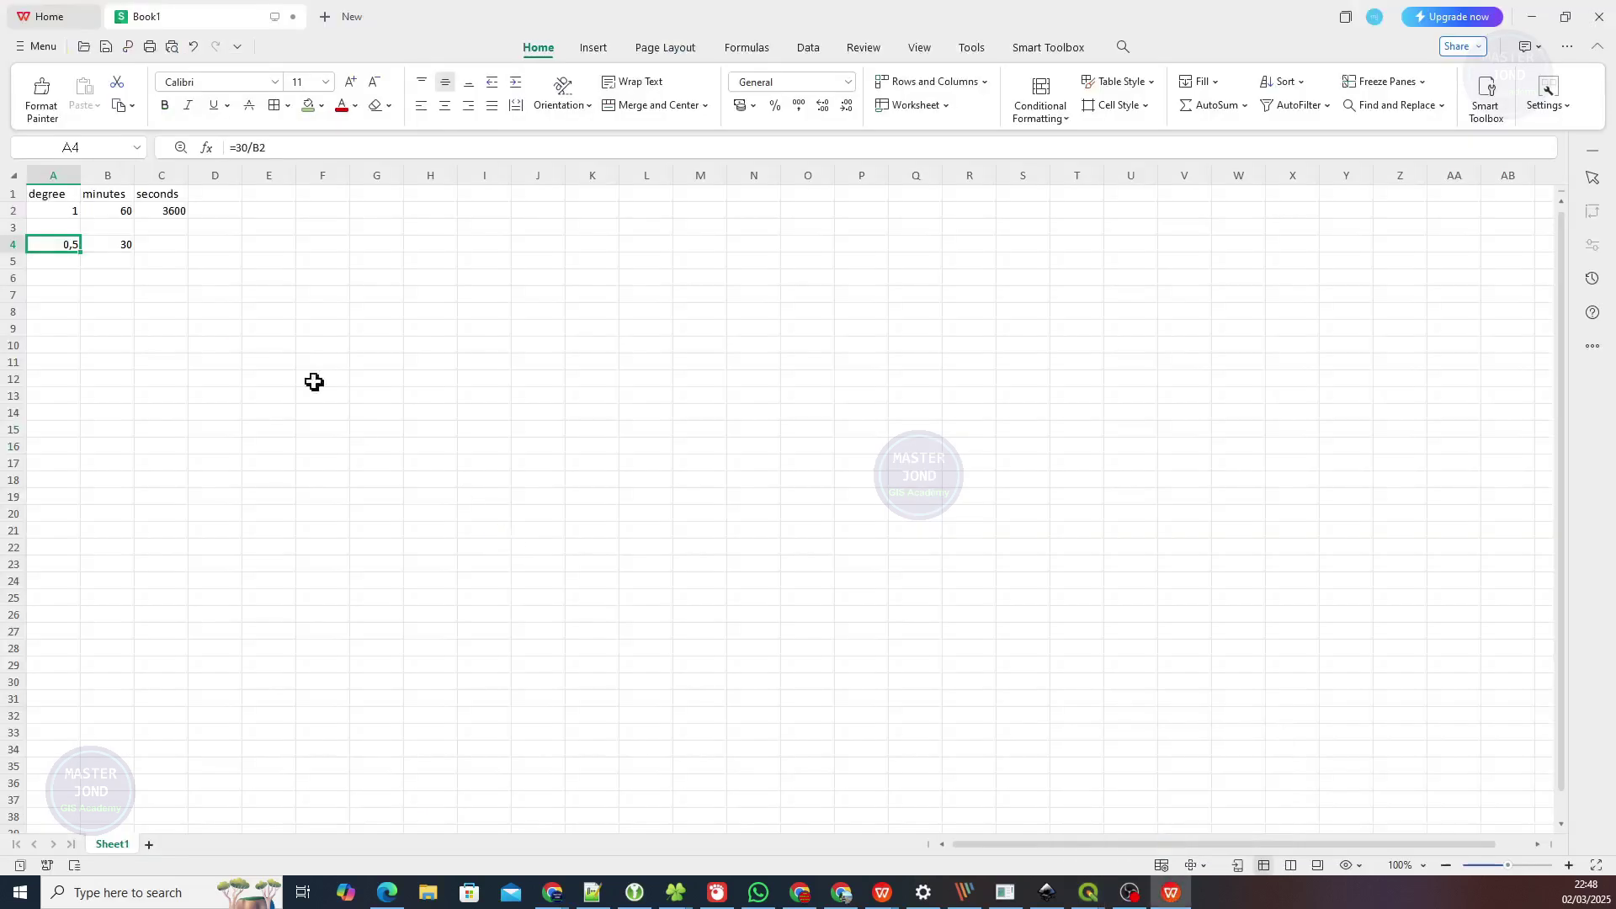
click(117, 245)
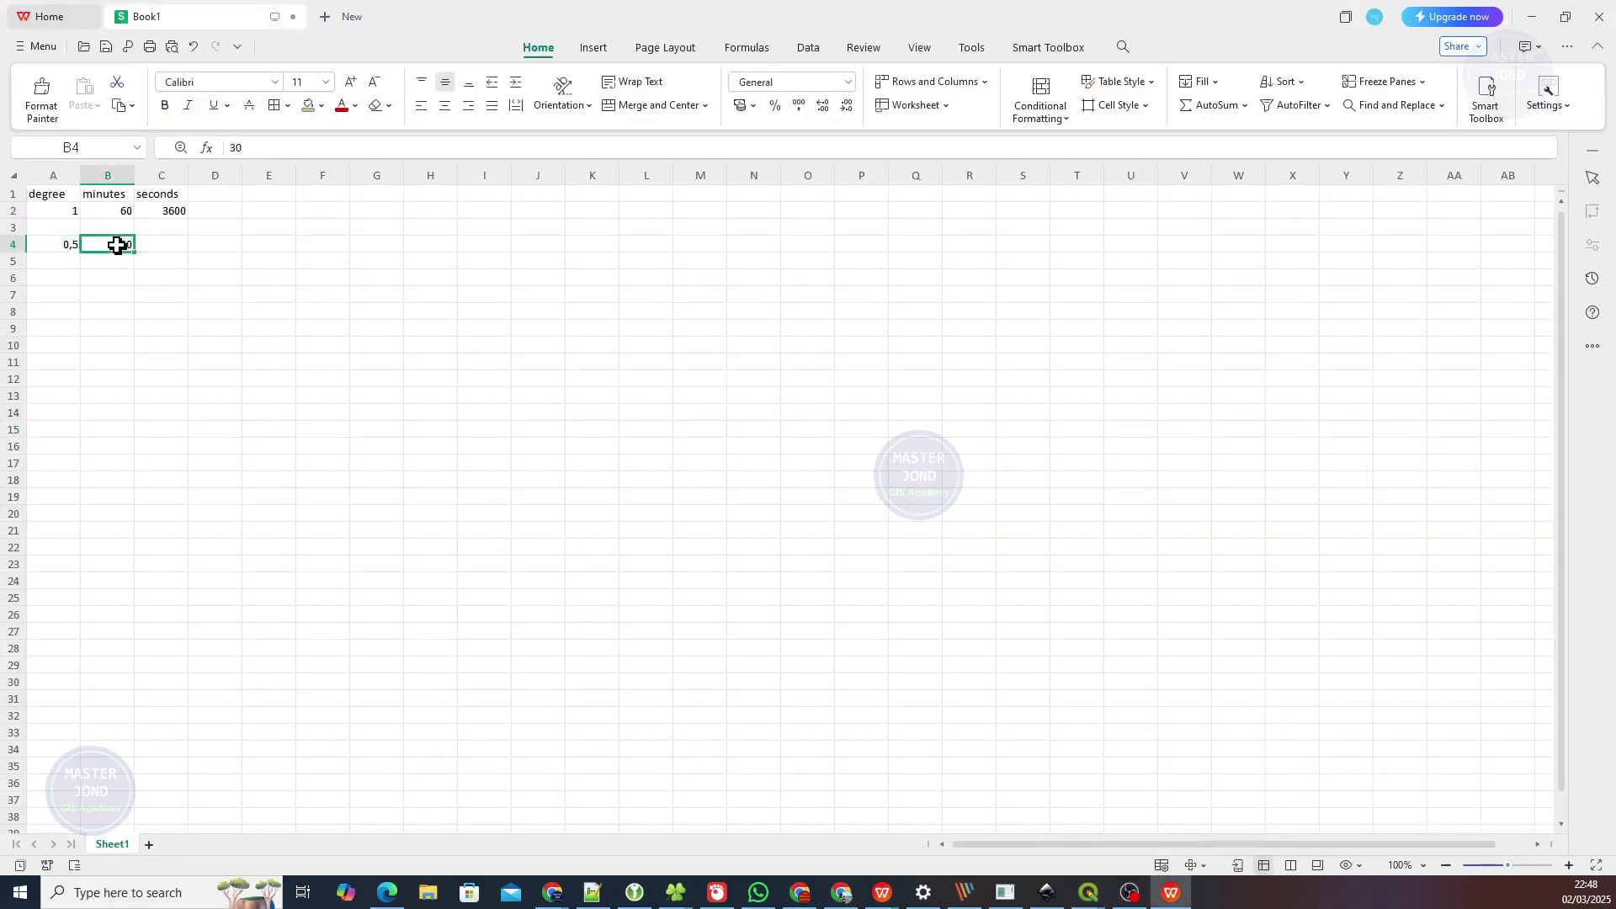
text(2)
key(Tab)
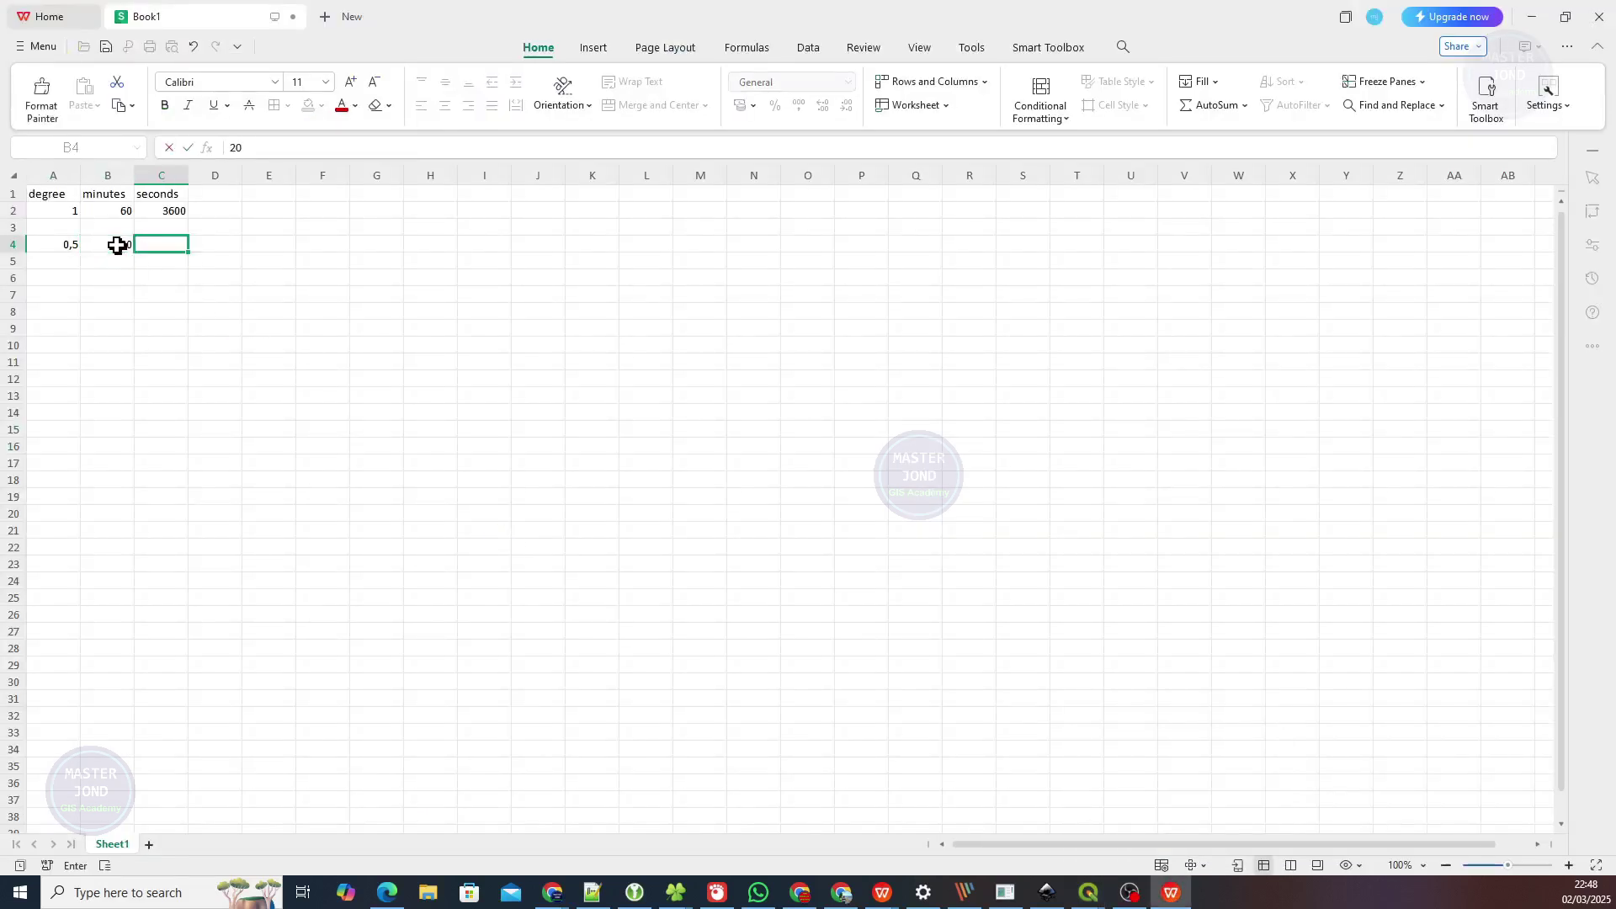
Edit the degree formula in cell A4 to =20/B2 to convert the 20 minutes.
key(Left)
key(Left)
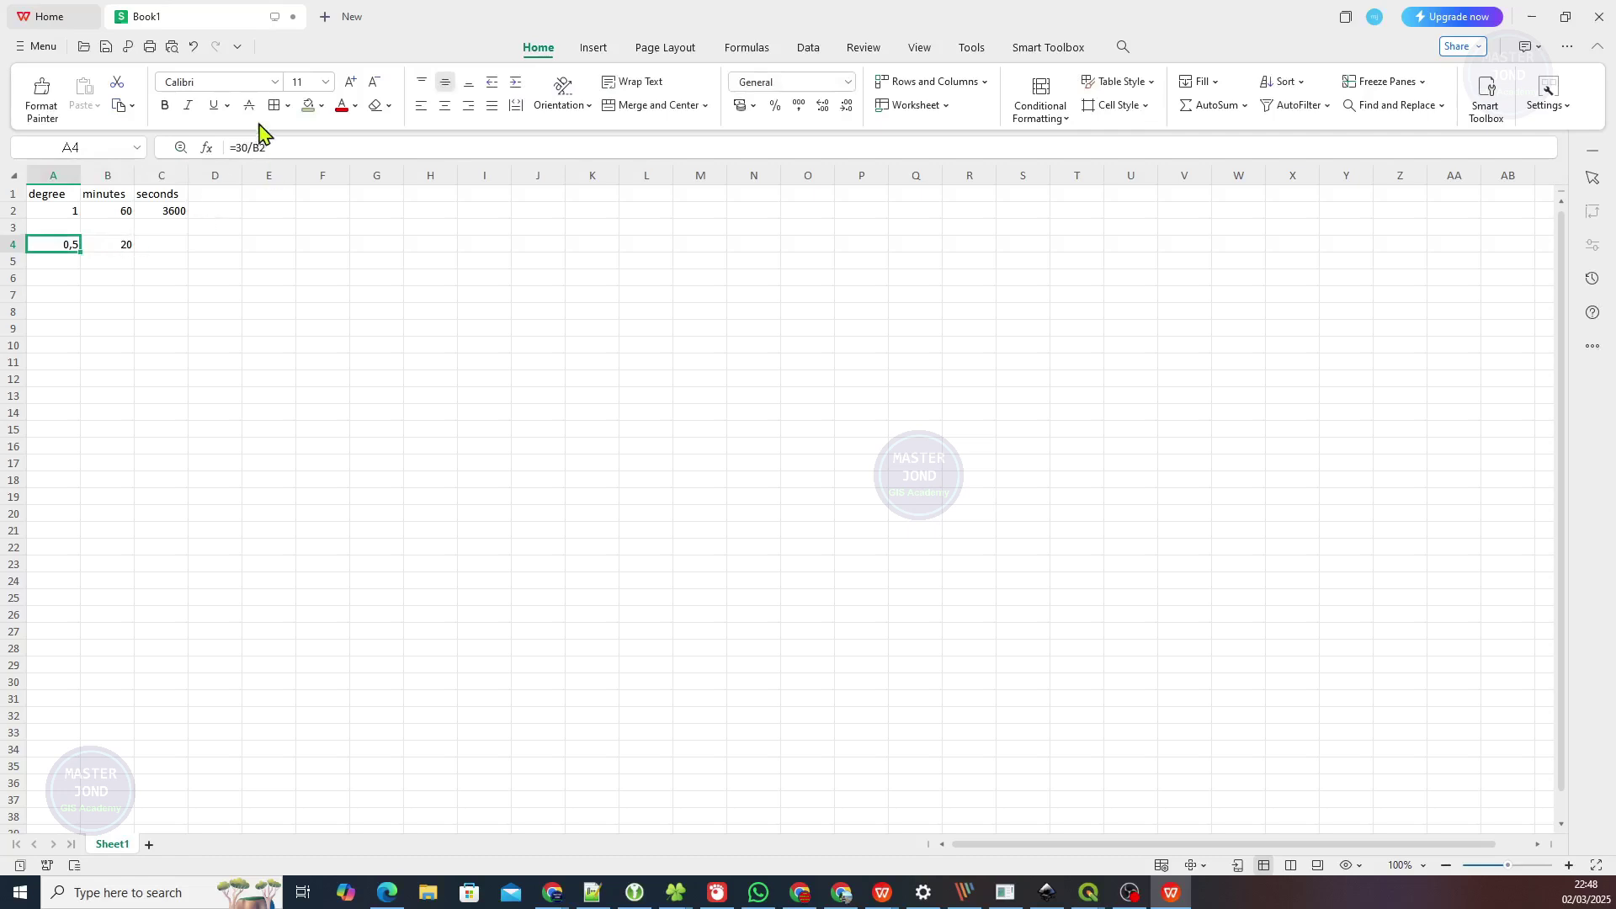
click(247, 145)
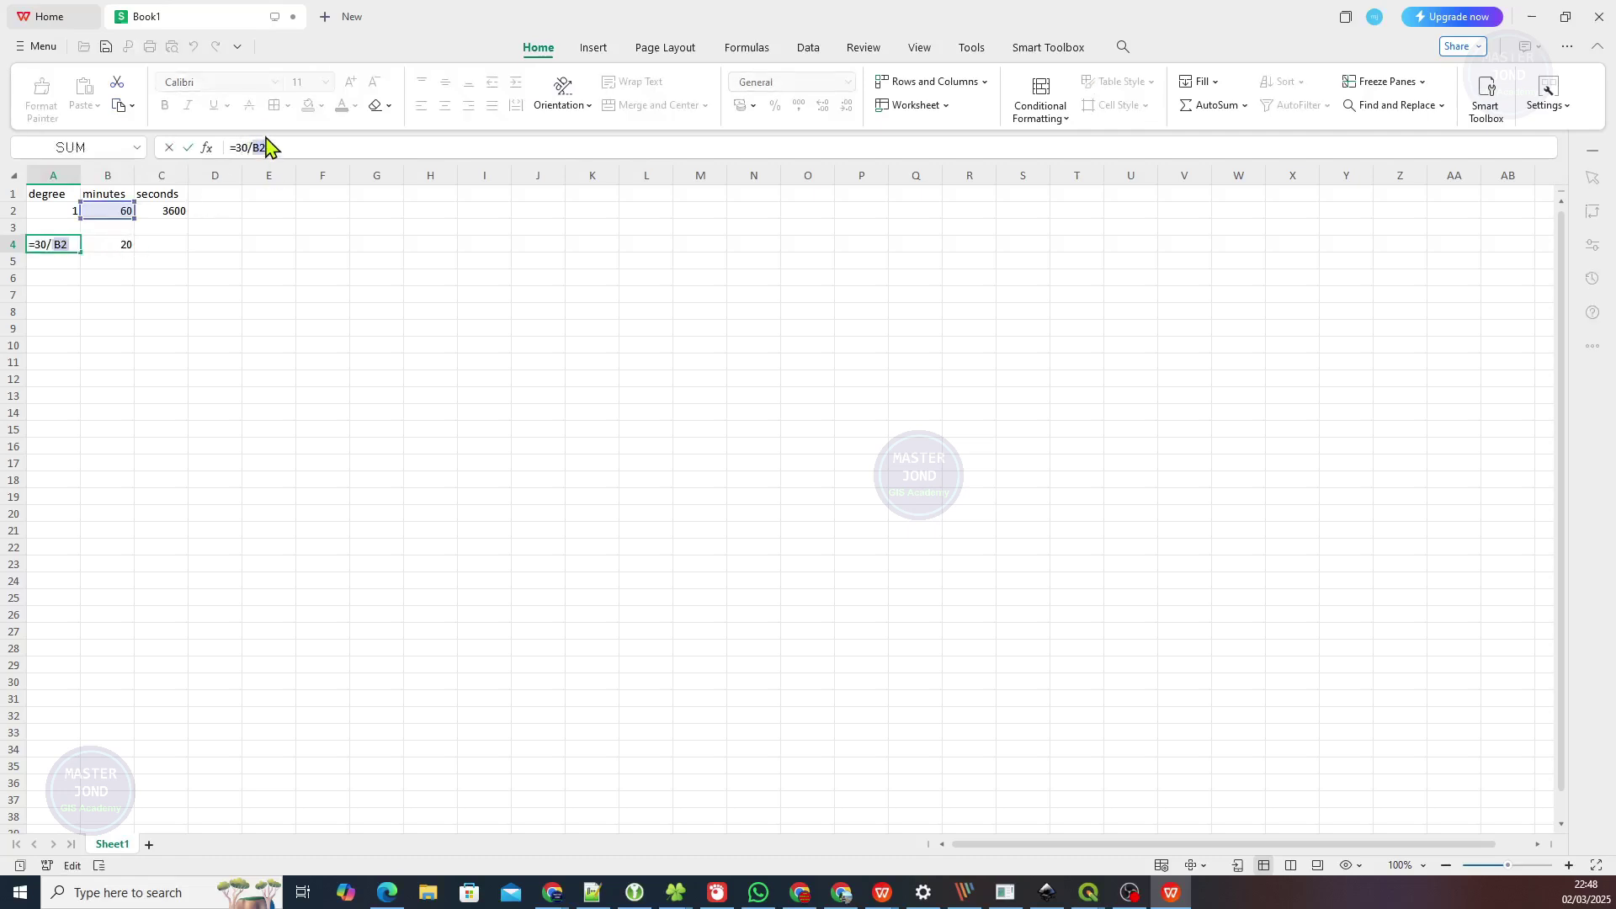
key(BackSpace)
text(2)
key(Return)
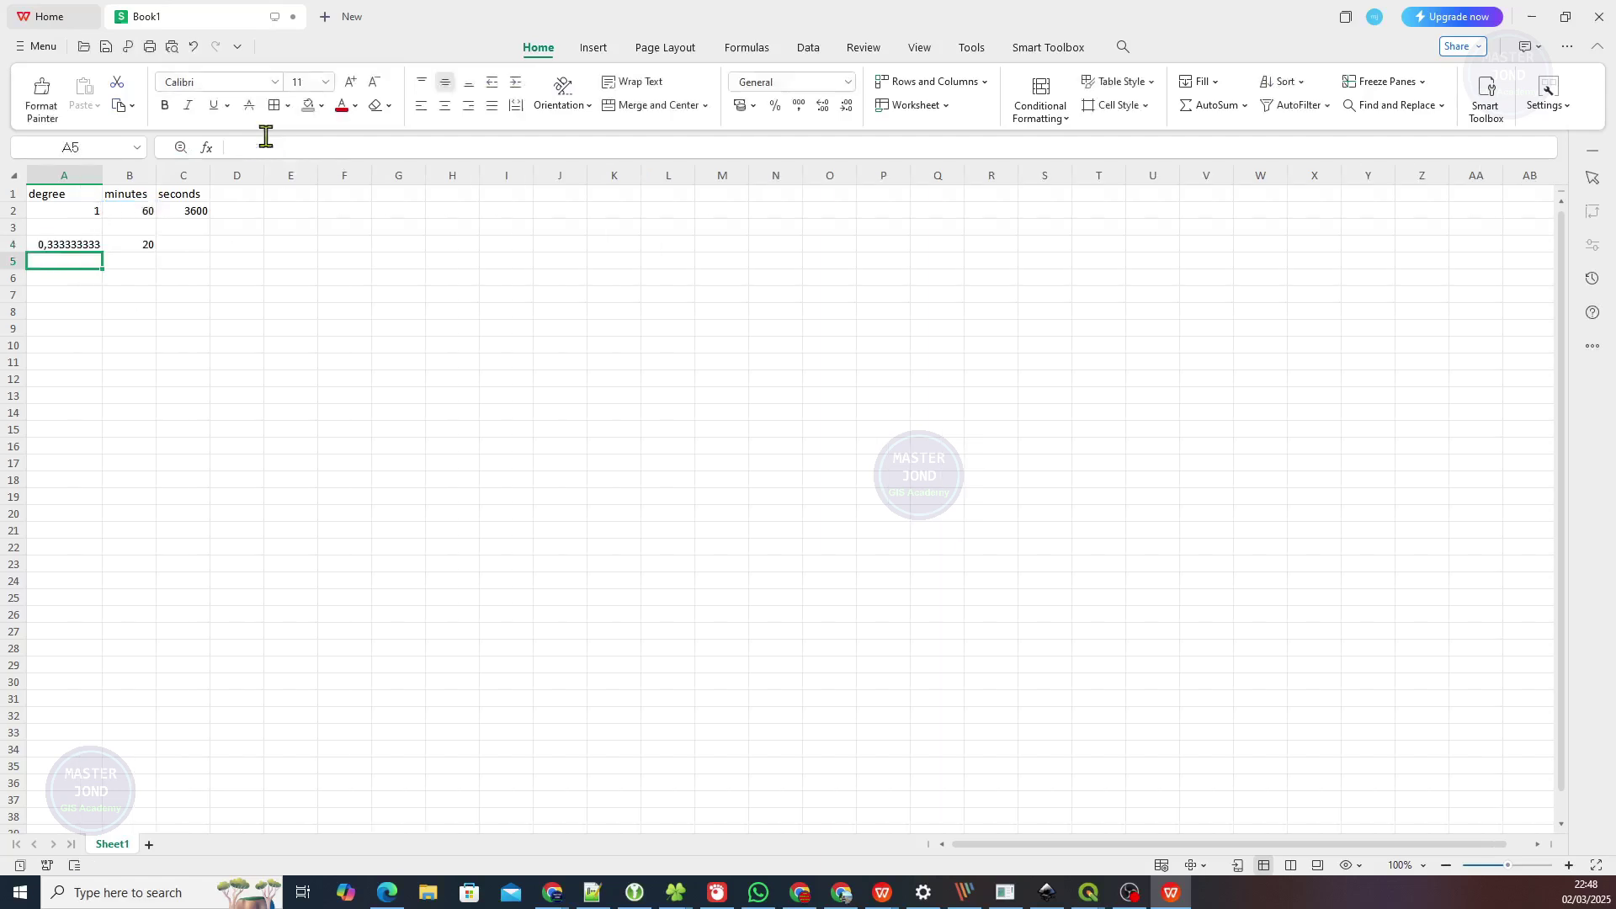
click(71, 245)
Switch back to the Aceh Layout window in QGIS and set the grid's X and Y intervals to 0.333 map units.
key(alt+Tab)
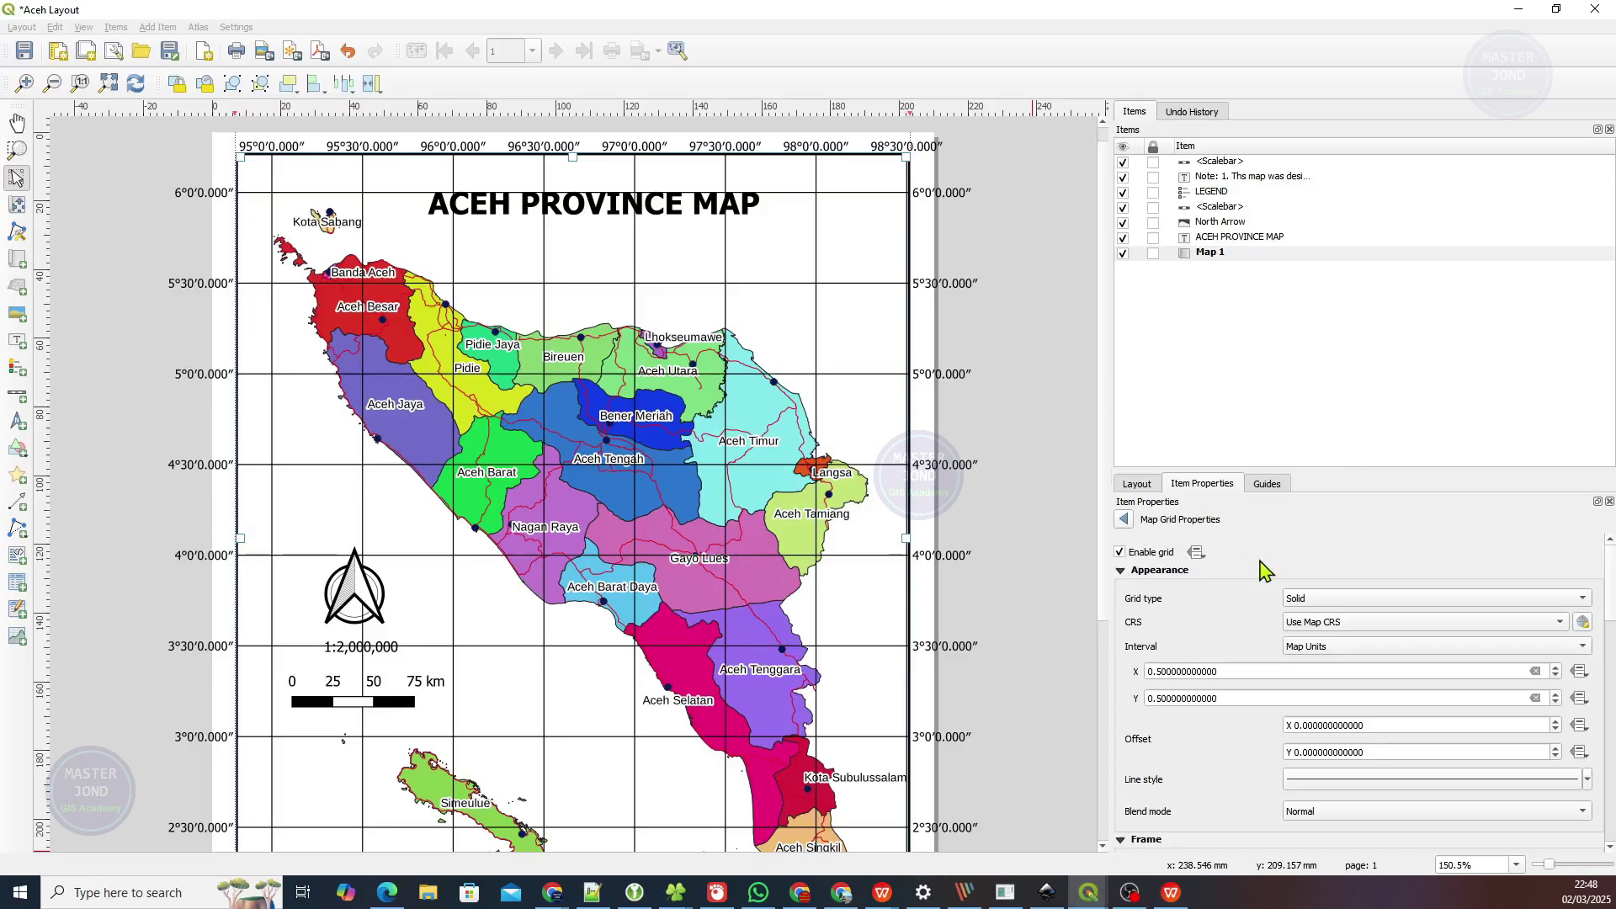
drag(1223, 671, 1102, 673)
text(0.333)
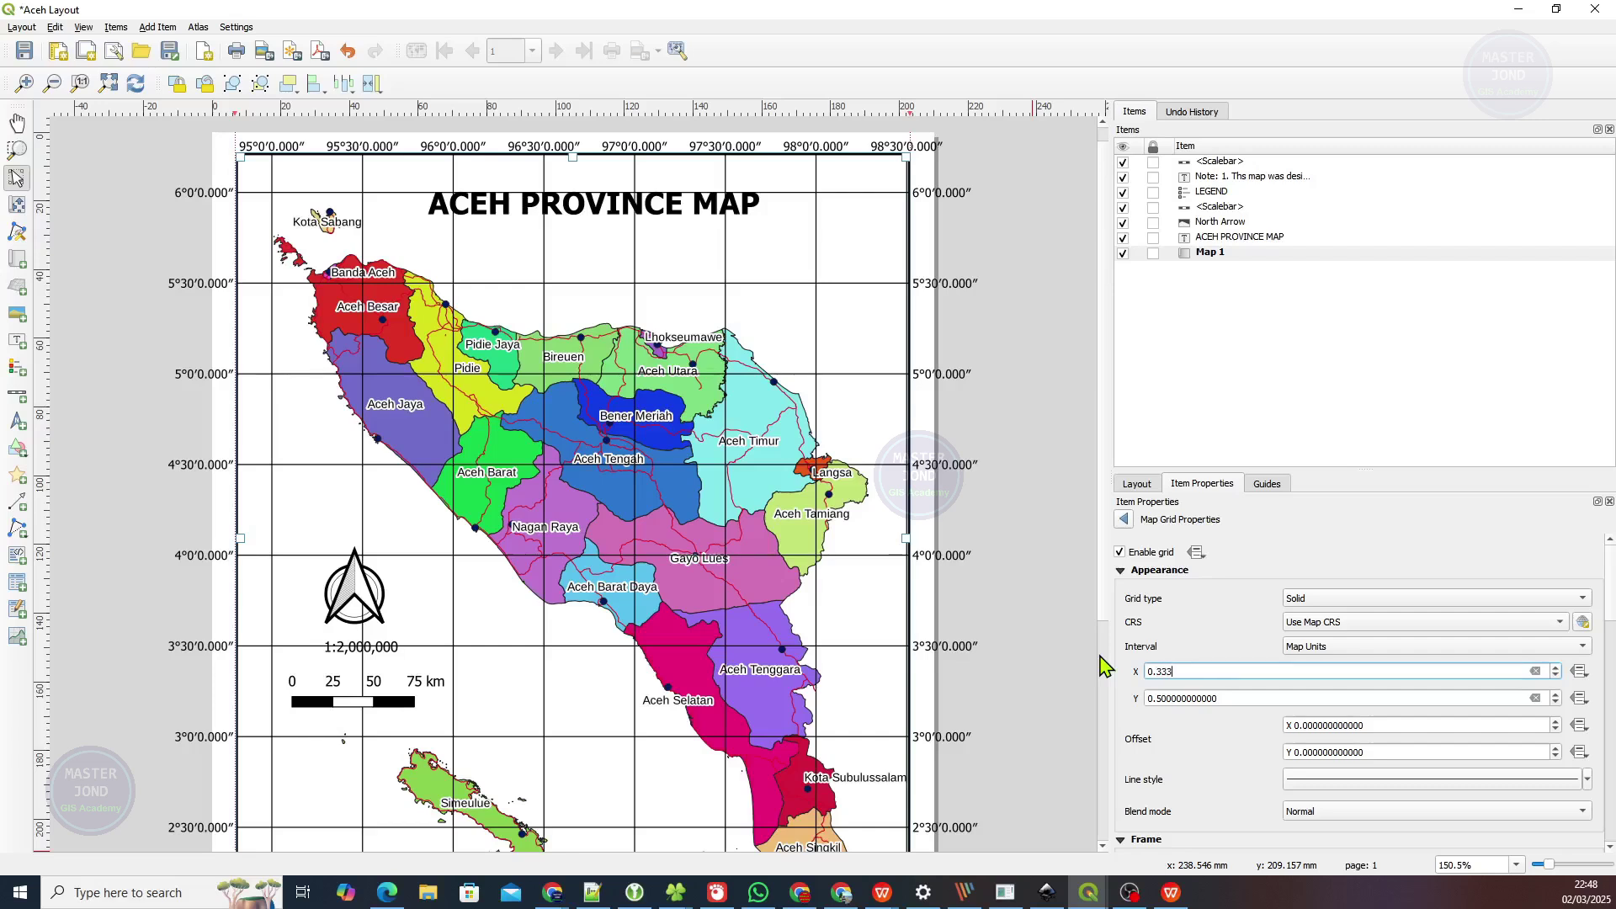
key(Tab)
text(0)
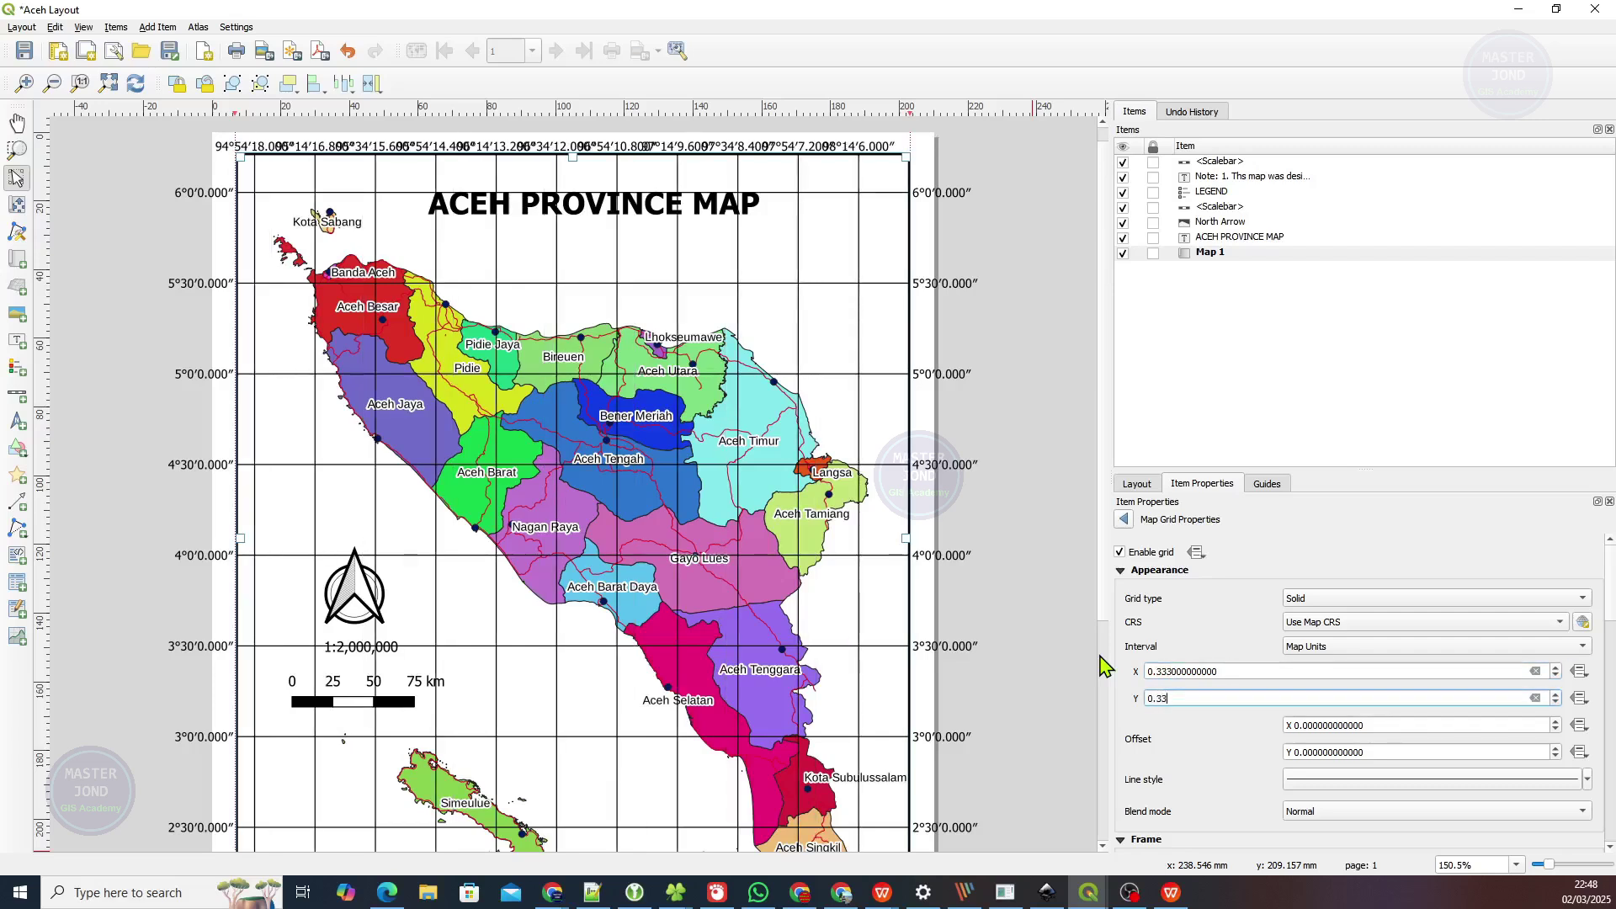
key(Tab)
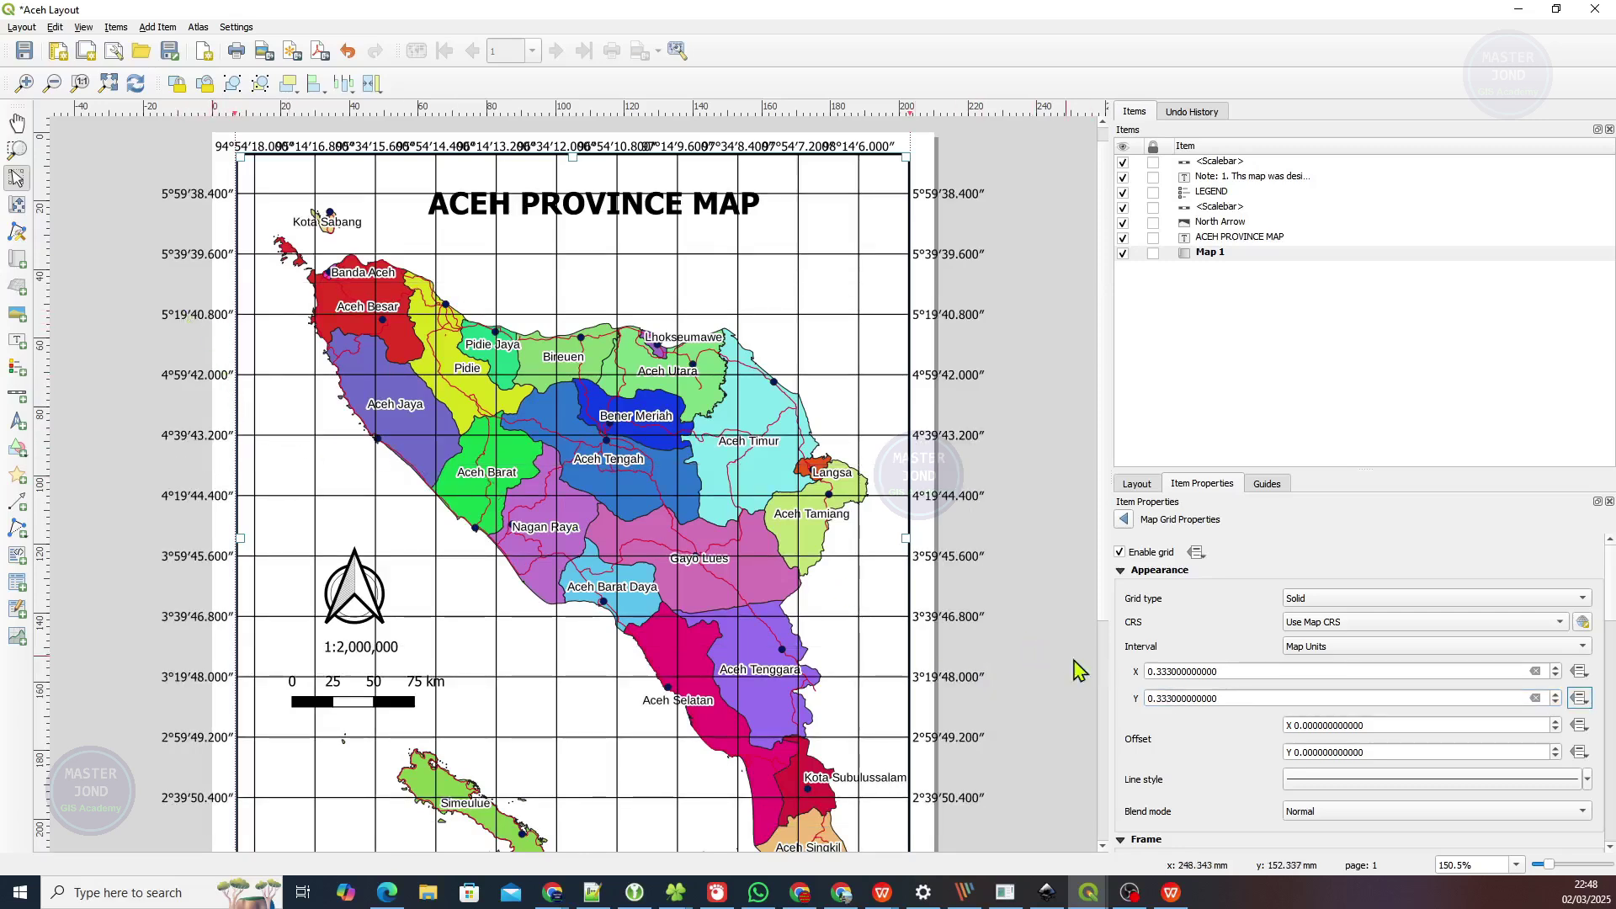
Change the format of the grid's drawn coordinates to Degree, Minute Aligned.
scroll(1212, 660, down, 10)
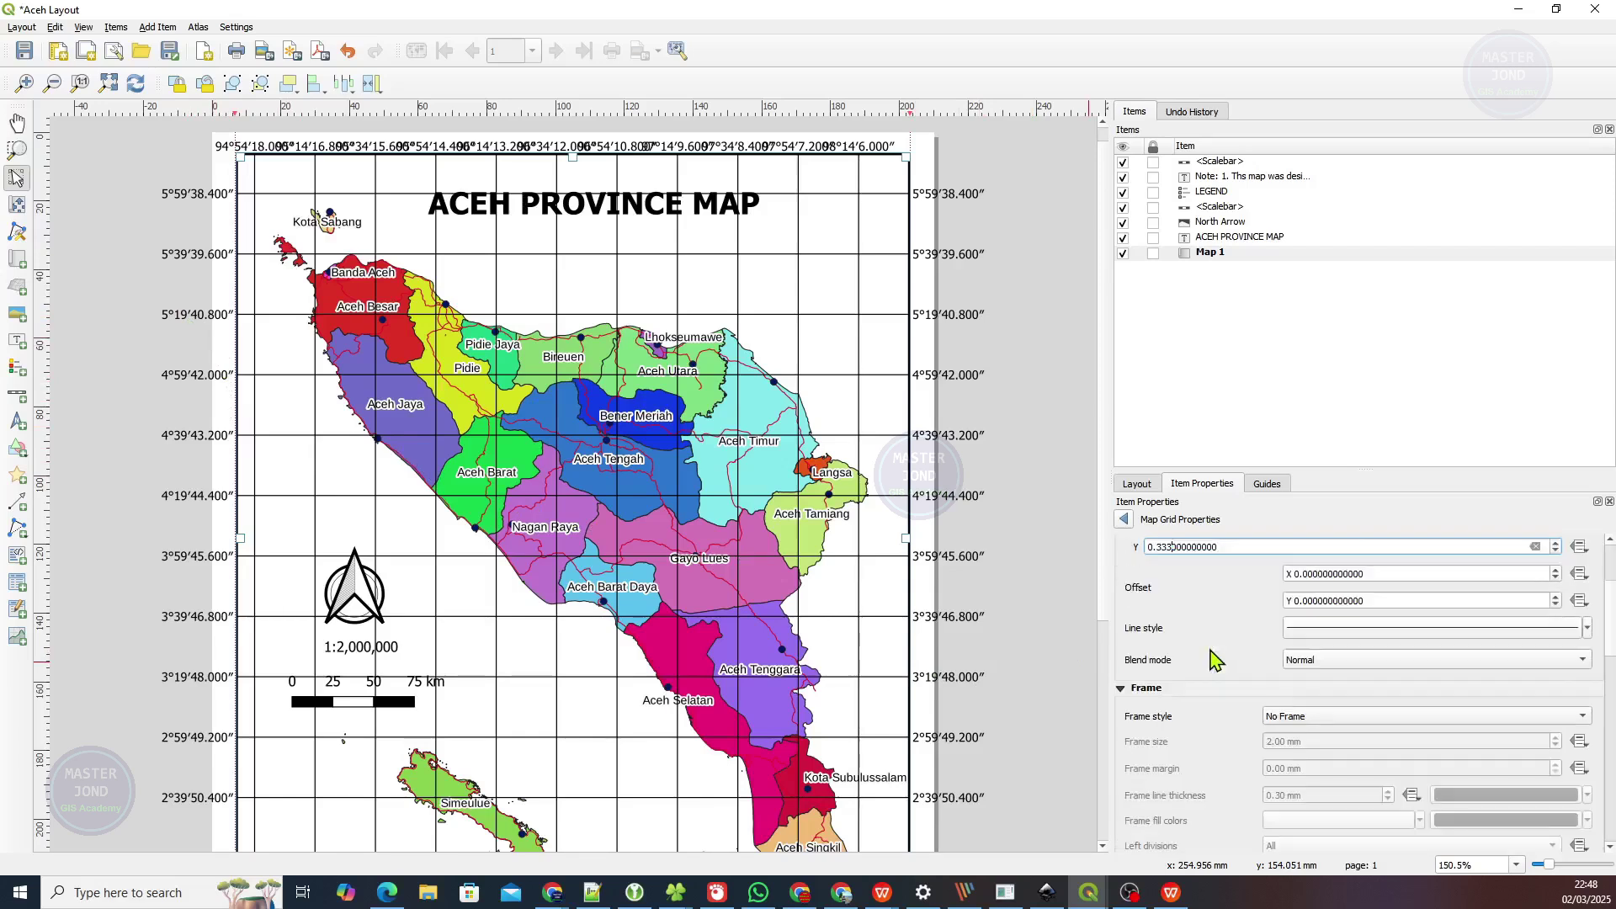
scroll(1214, 657, down, 5)
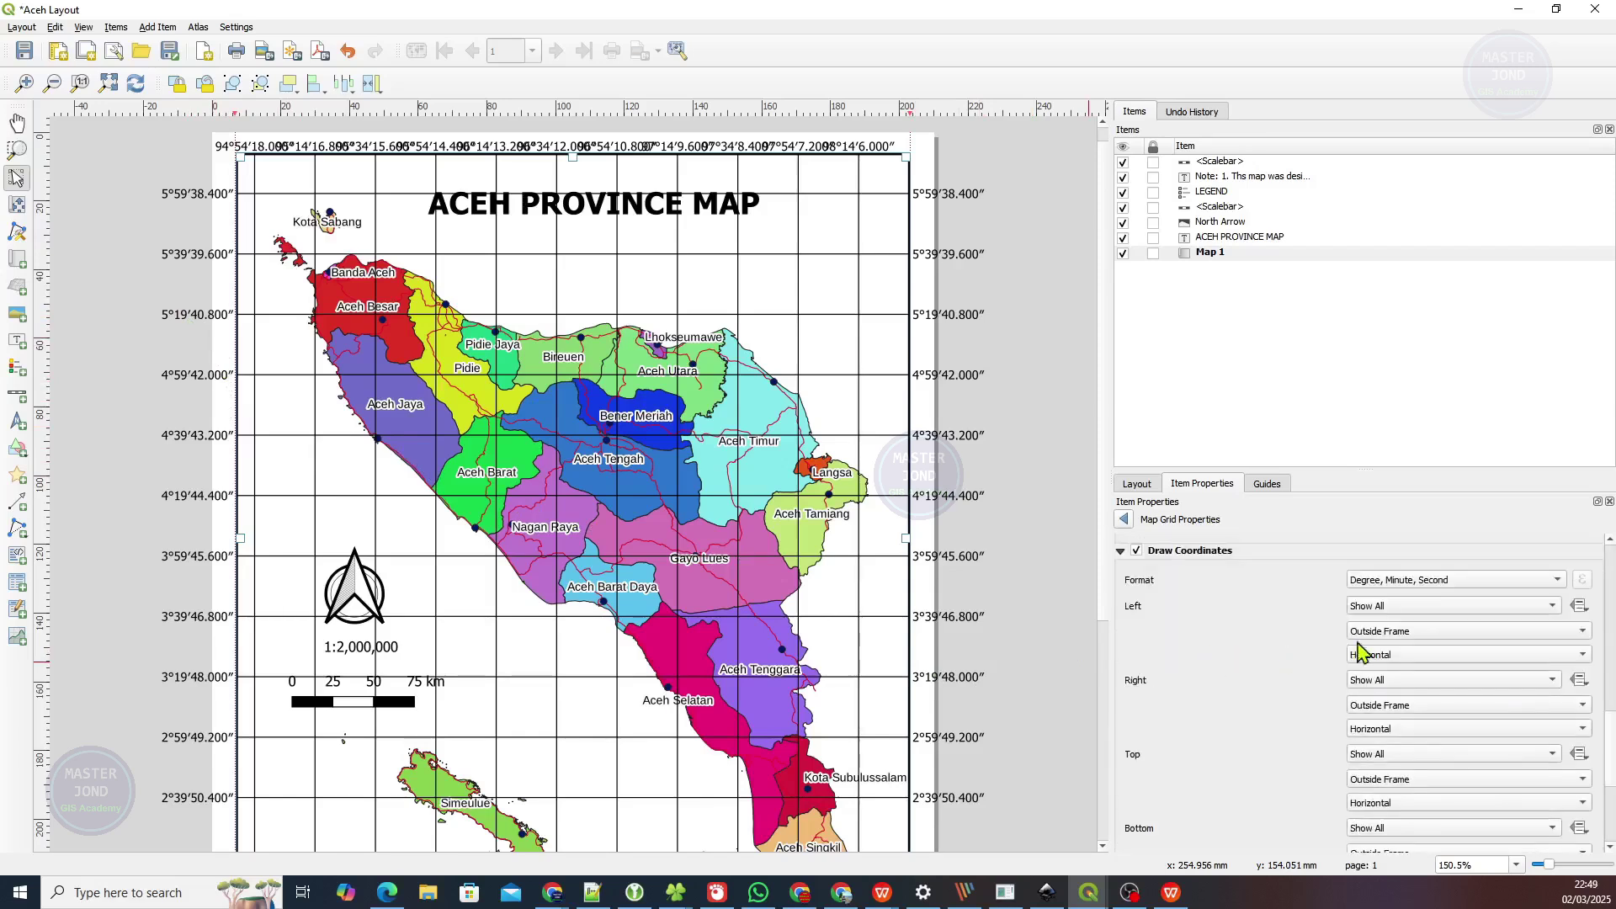
click(1421, 581)
click(1421, 563)
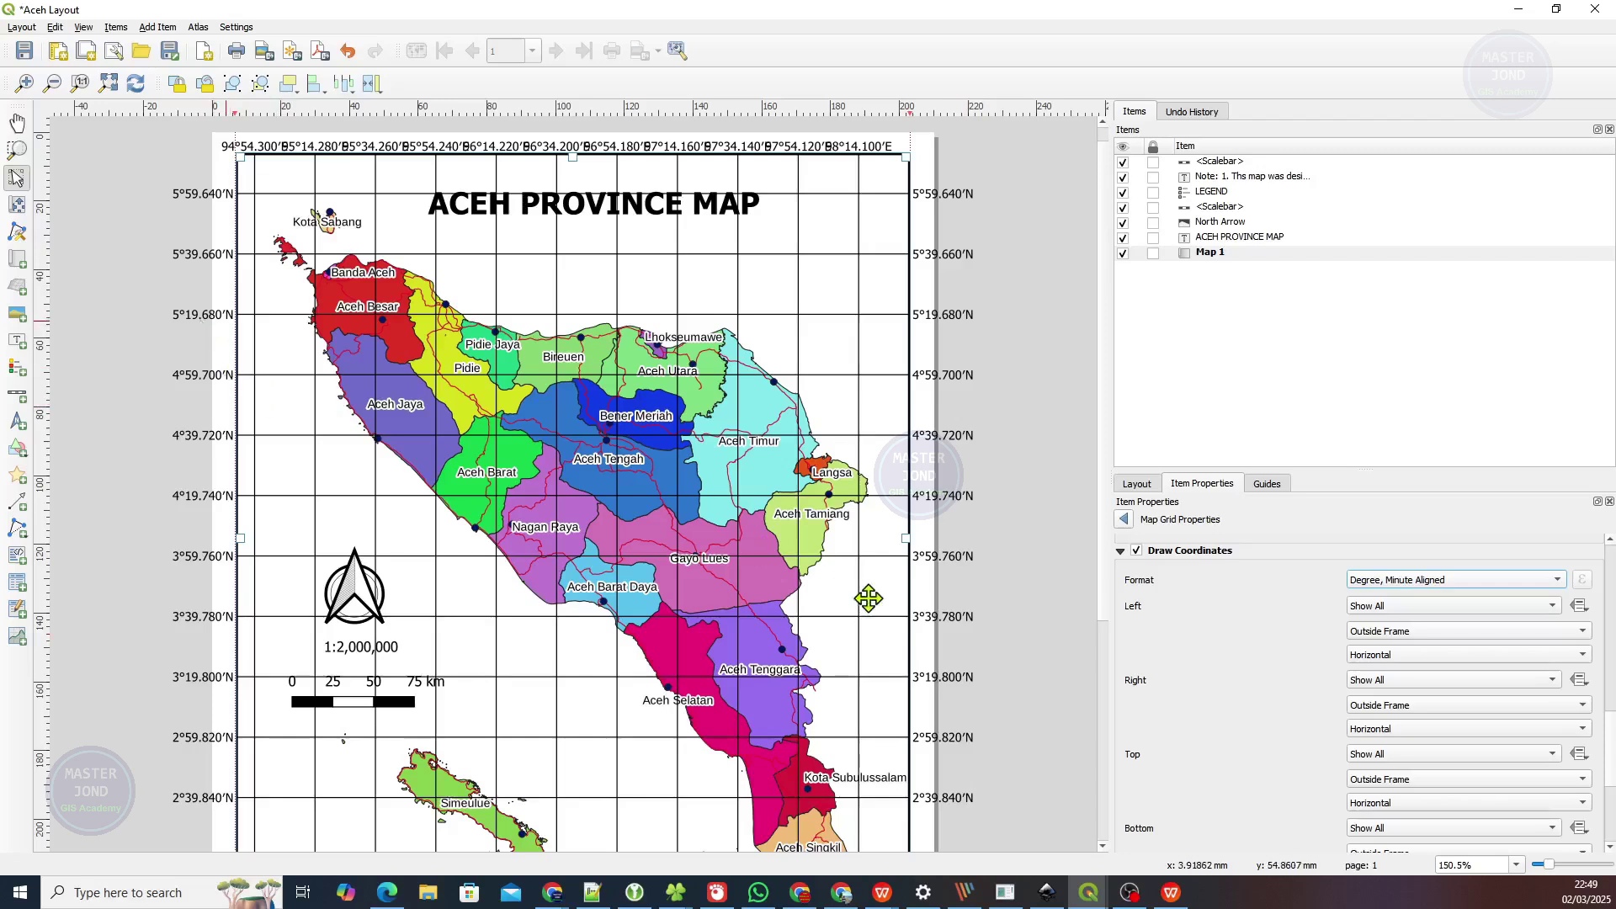
Set the coordinate precision of the grid labels to 0.
scroll(1166, 657, down, 2)
scroll(1166, 656, down, 1)
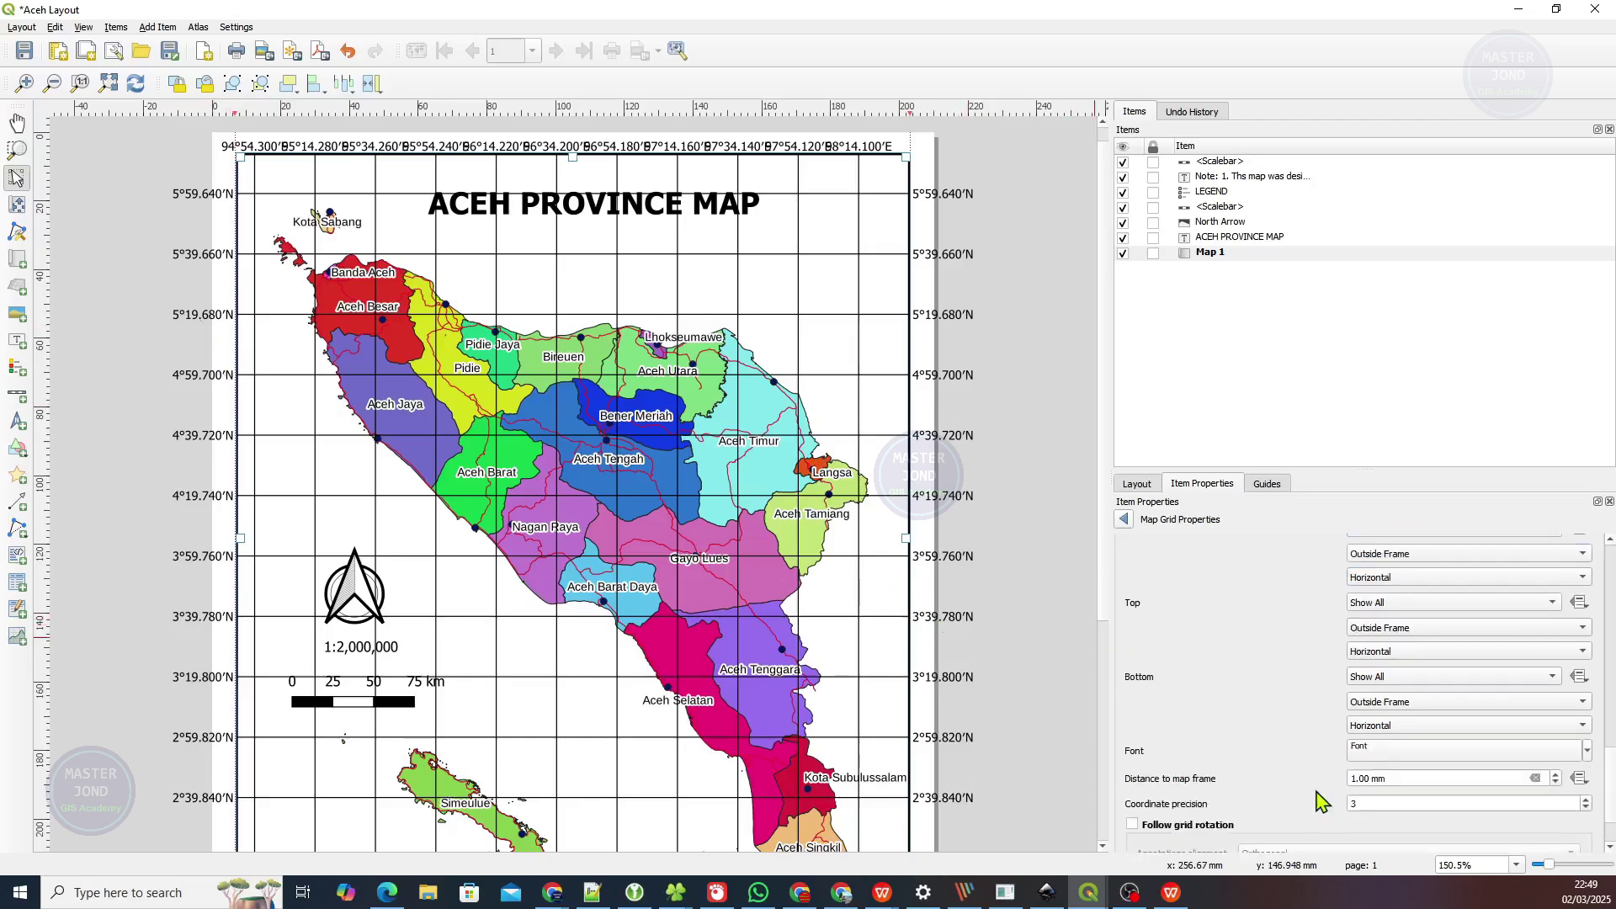
double_click(1371, 807)
text(0)
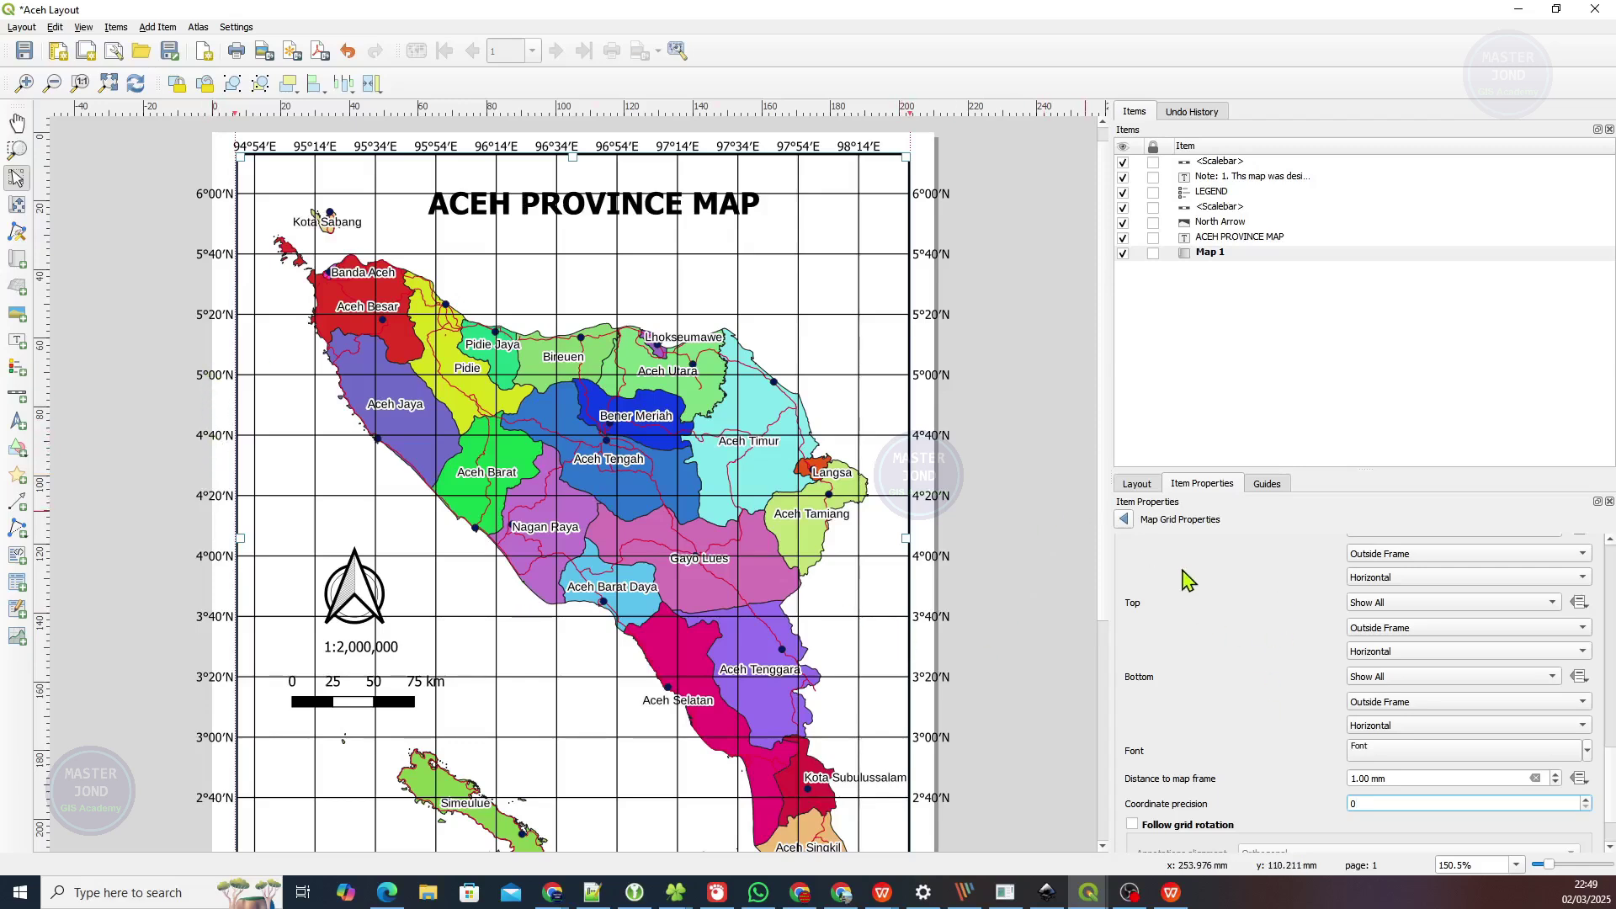
Return to Map 1's properties, look through its settings, and open Grid 1 for modification.
click(1124, 520)
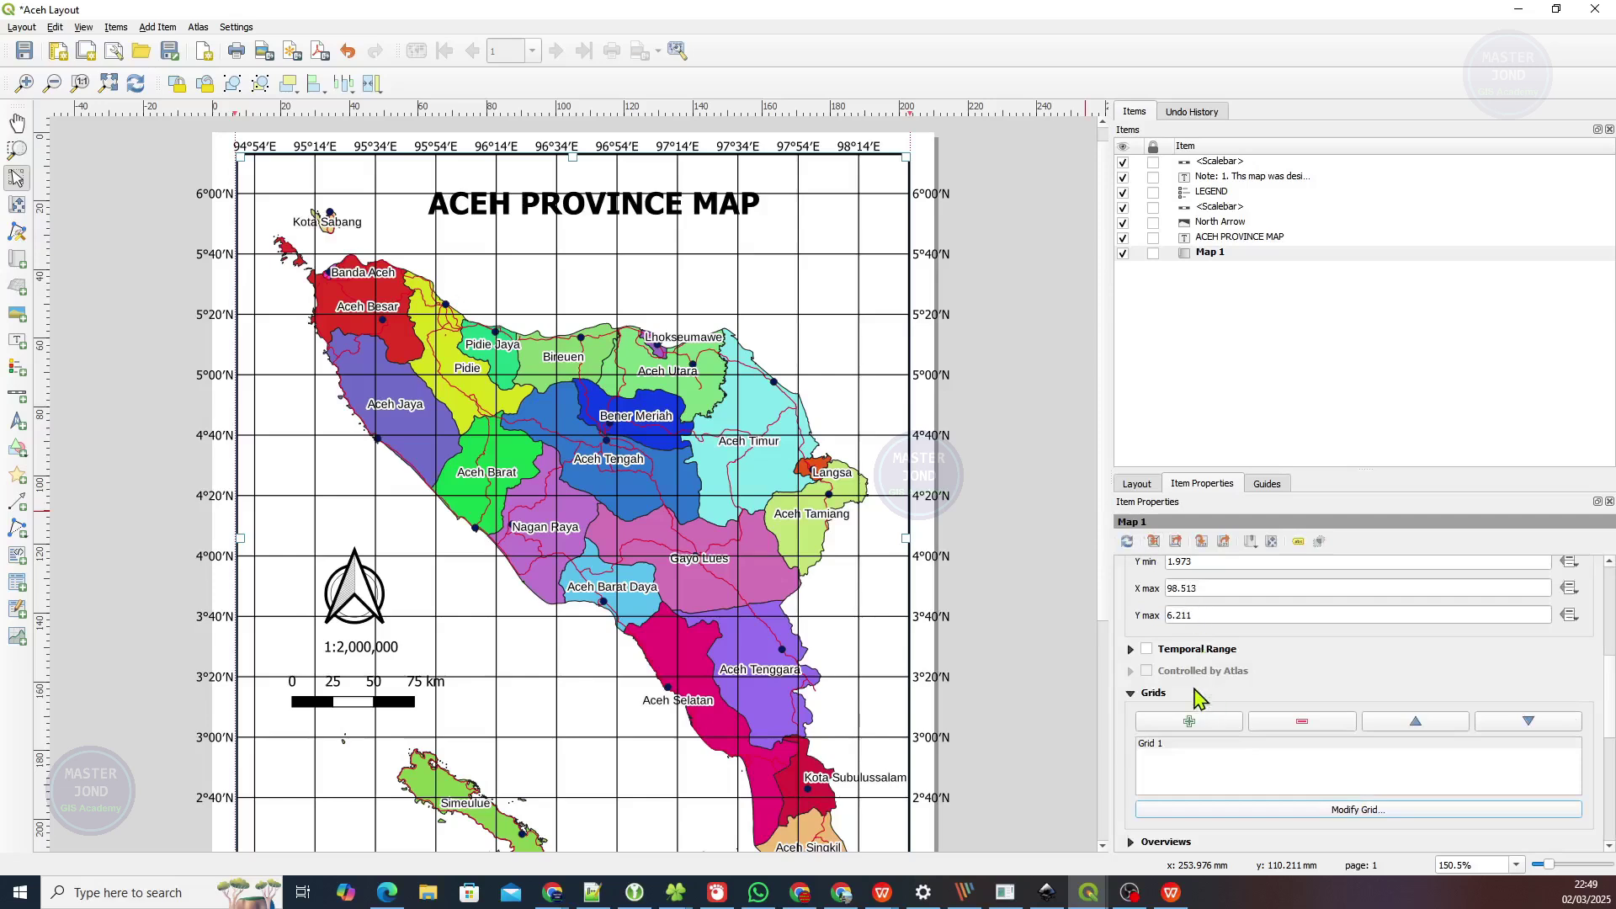
scroll(1128, 647, up, 6)
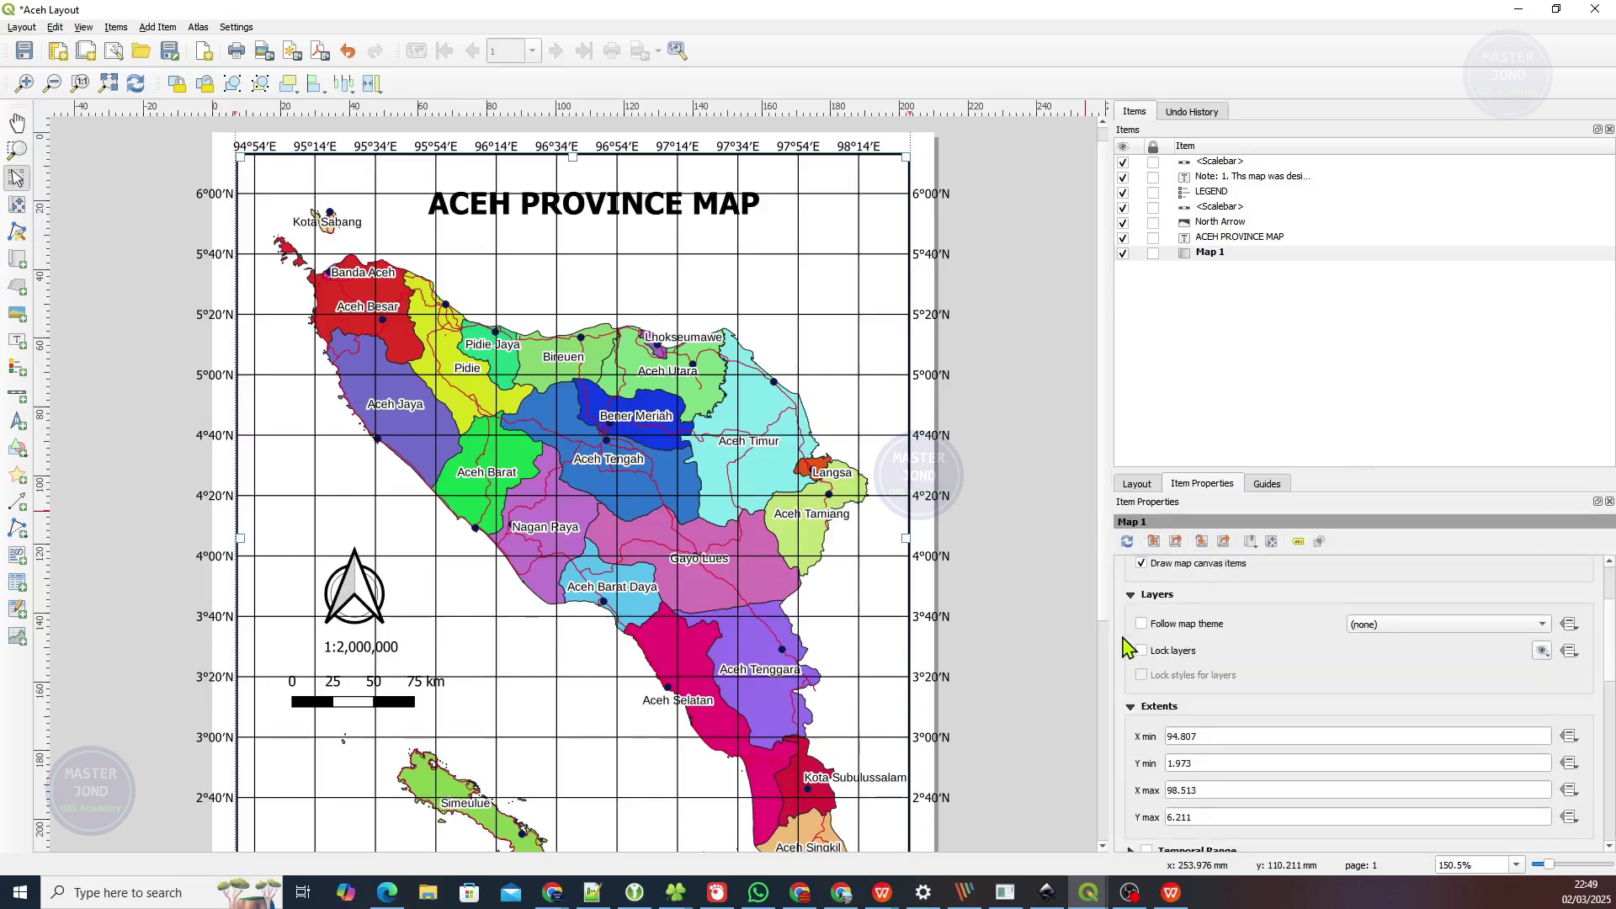
scroll(1128, 647, up, 2)
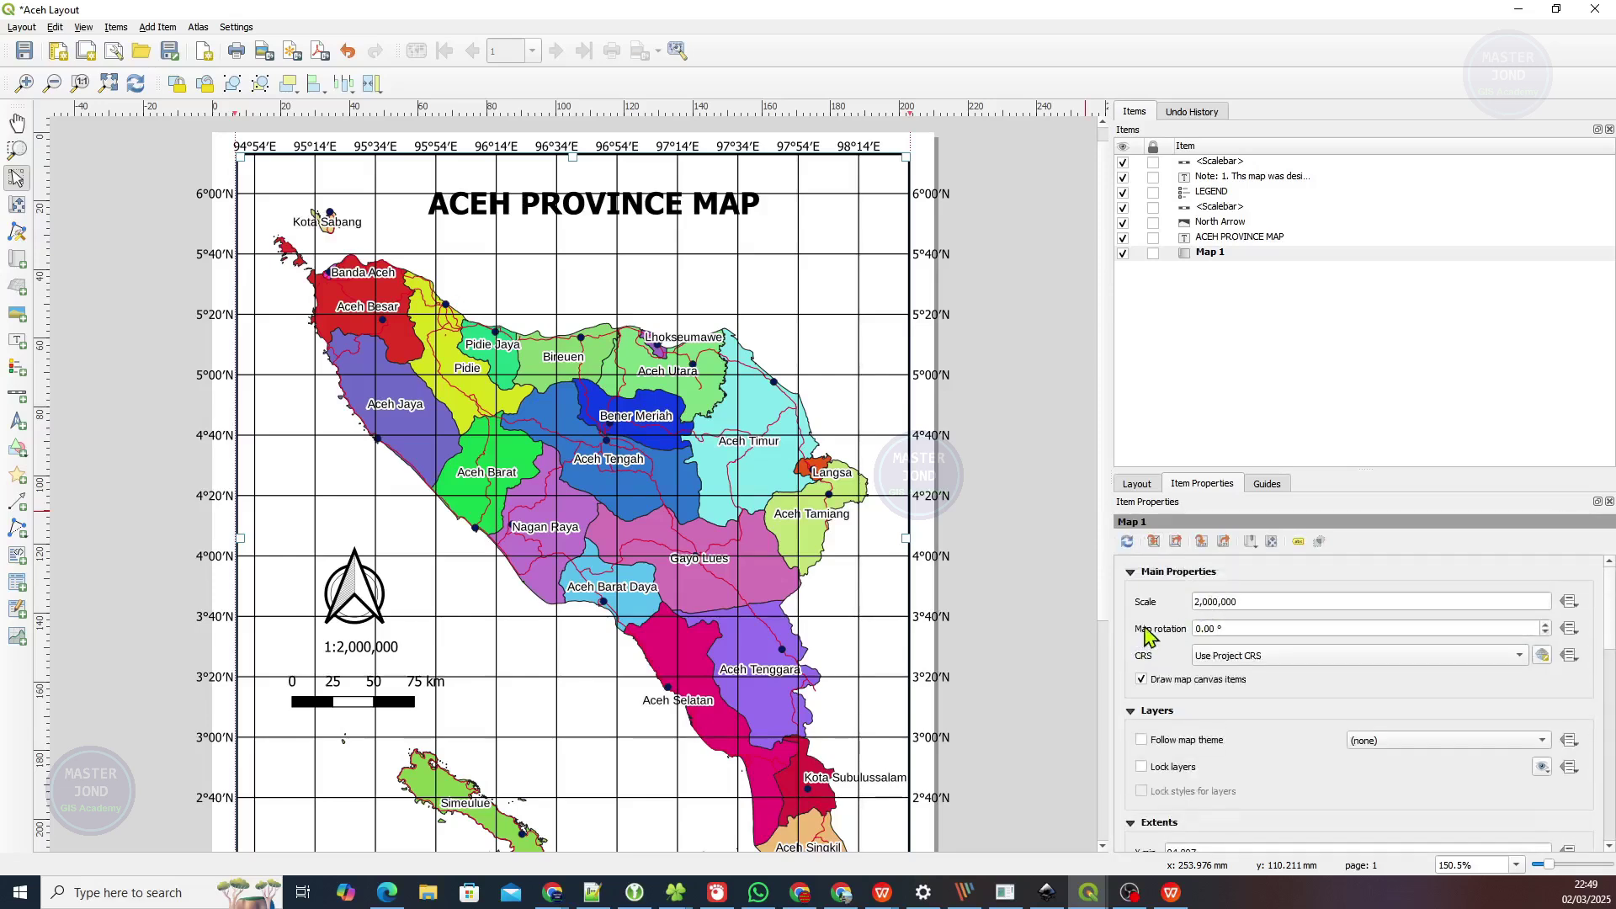
scroll(1151, 673, down, 4)
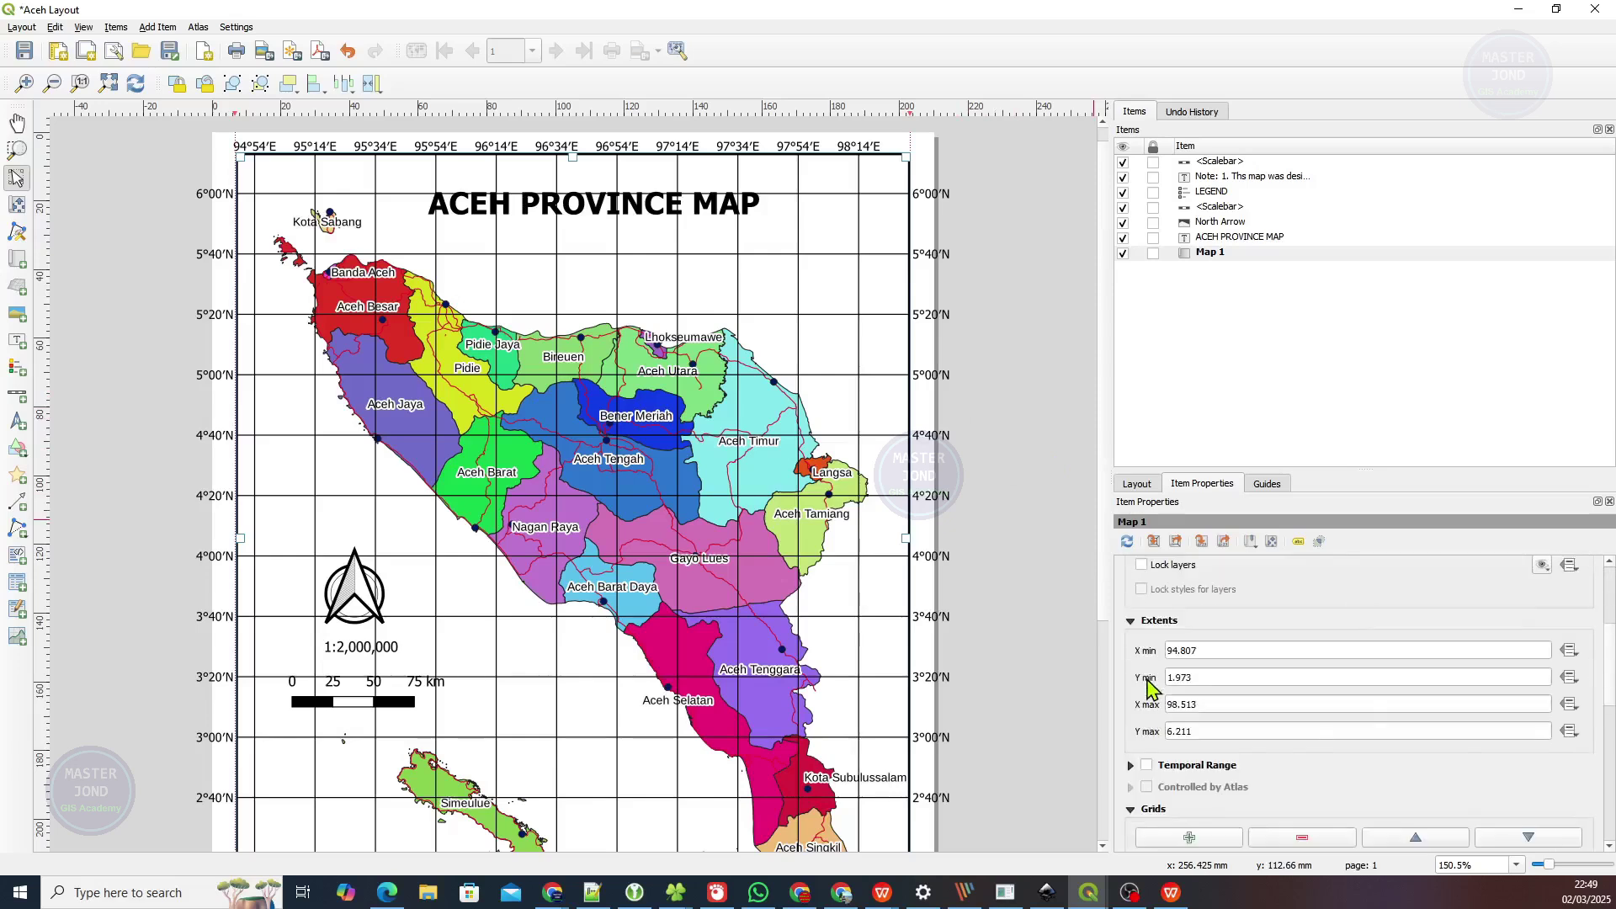
scroll(1151, 686, down, 3)
click(1159, 715)
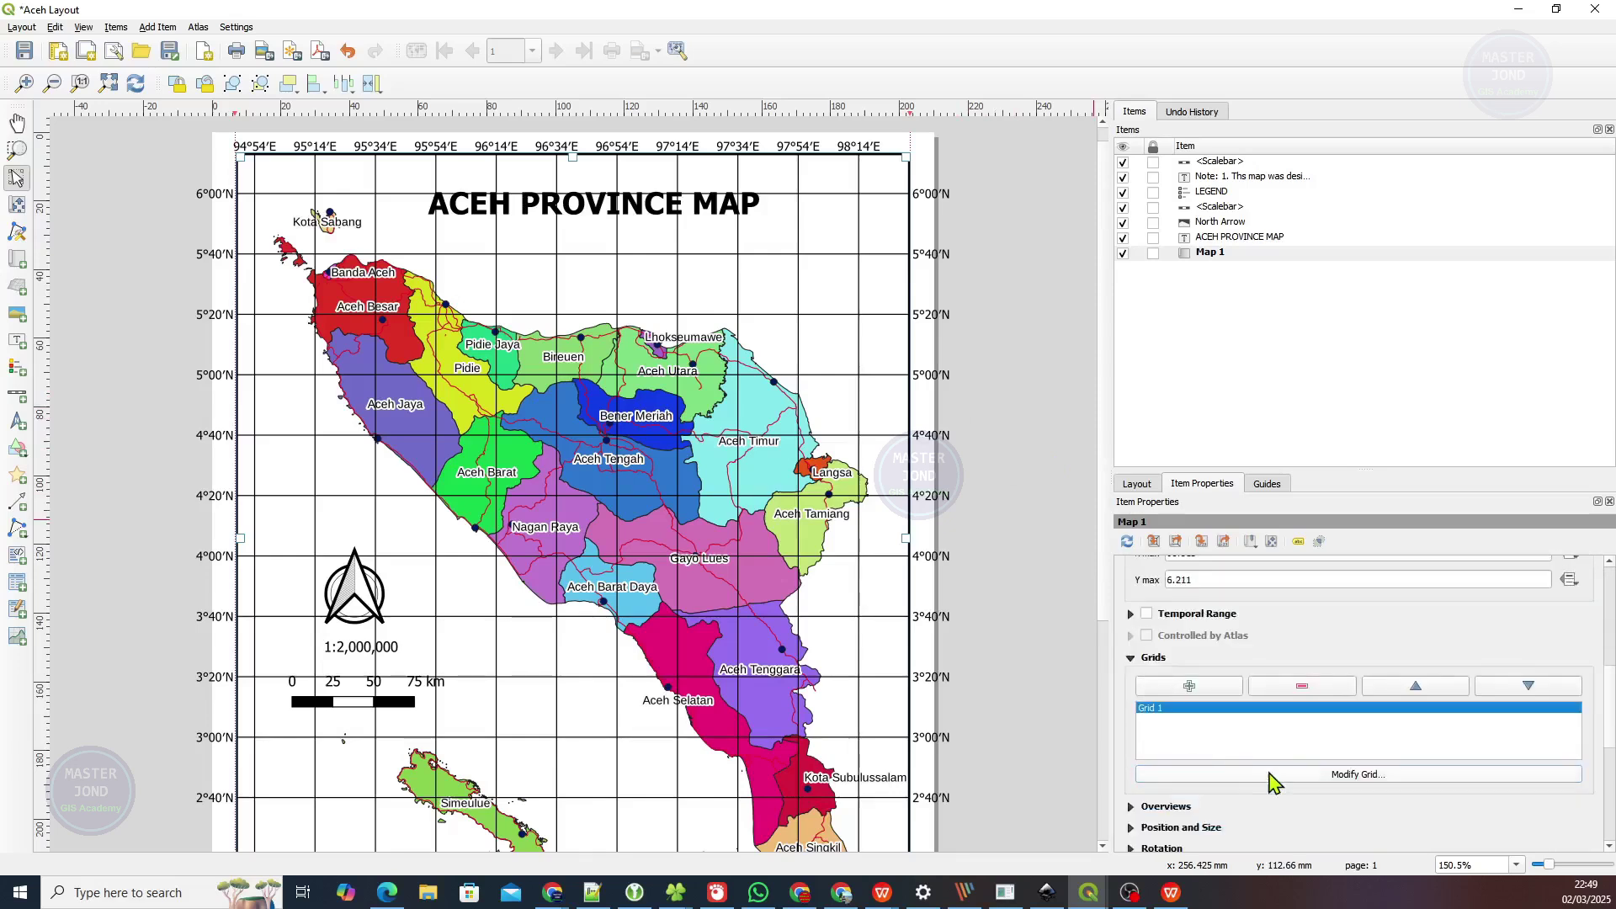
click(1230, 770)
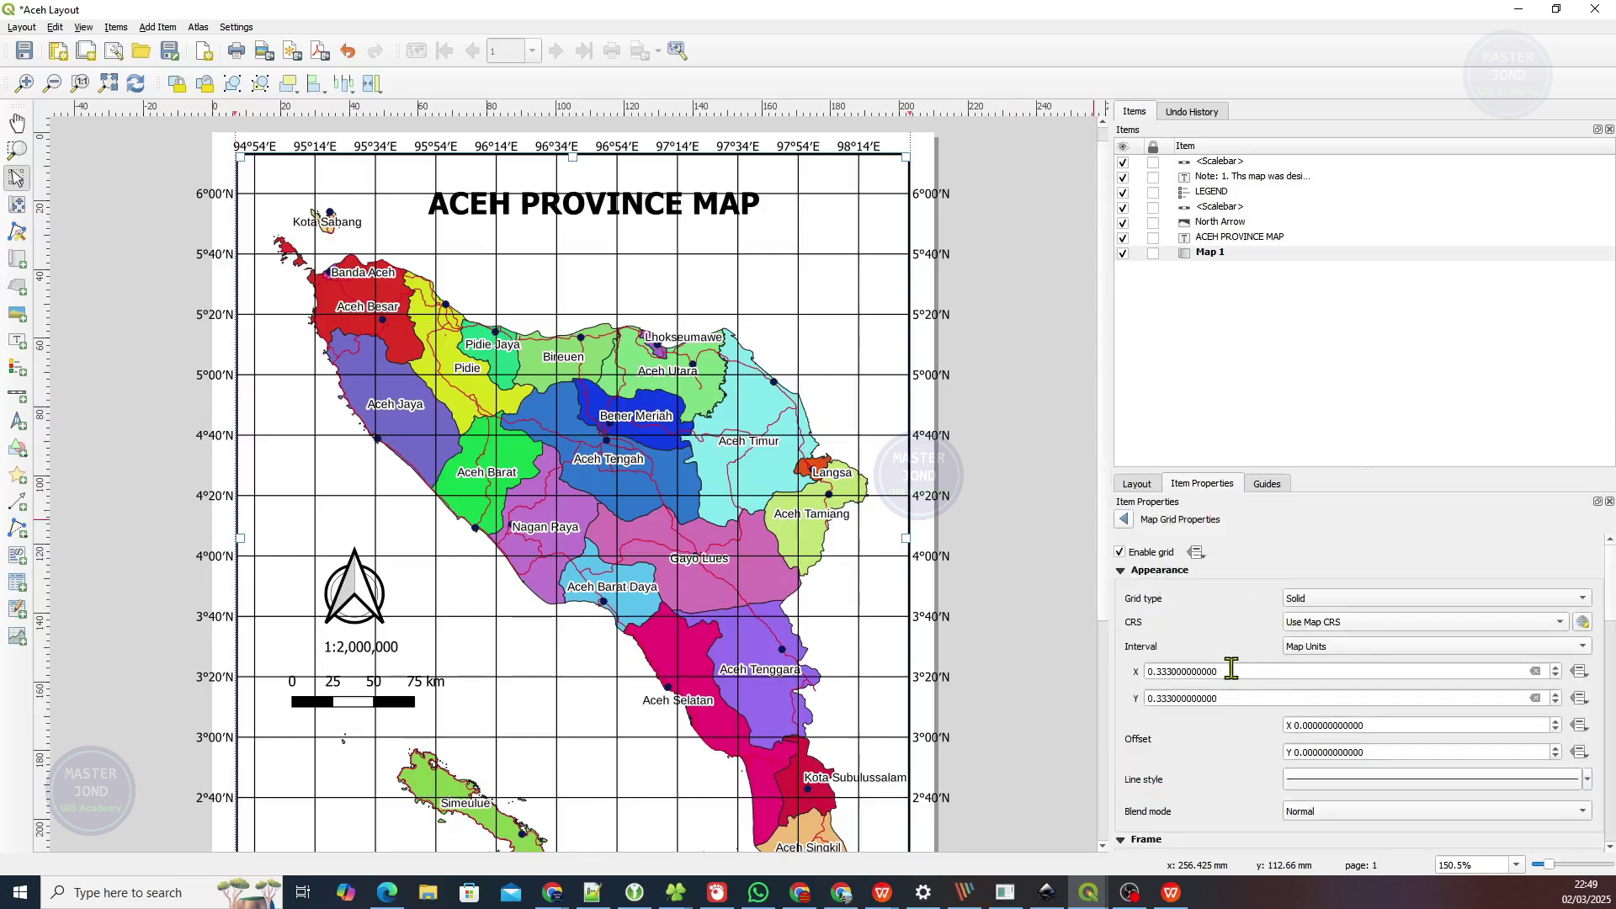
Set Grid 1's X and Y intervals to 1 map unit.
drag(1230, 671, 1093, 669)
text(1)
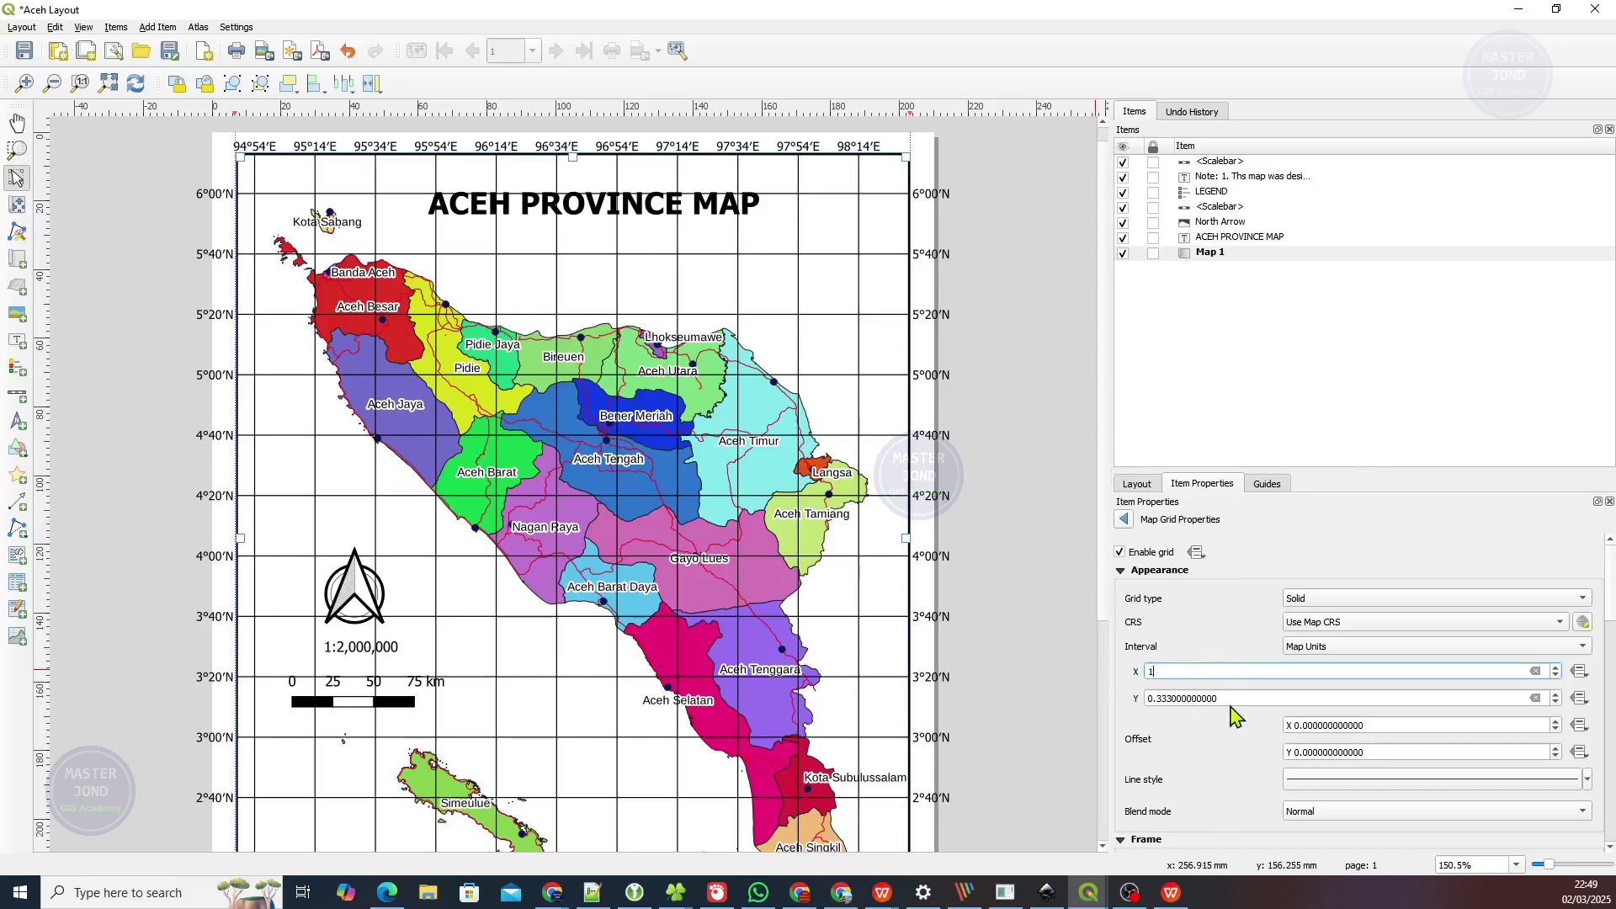
drag(1231, 698, 1093, 706)
text(1)
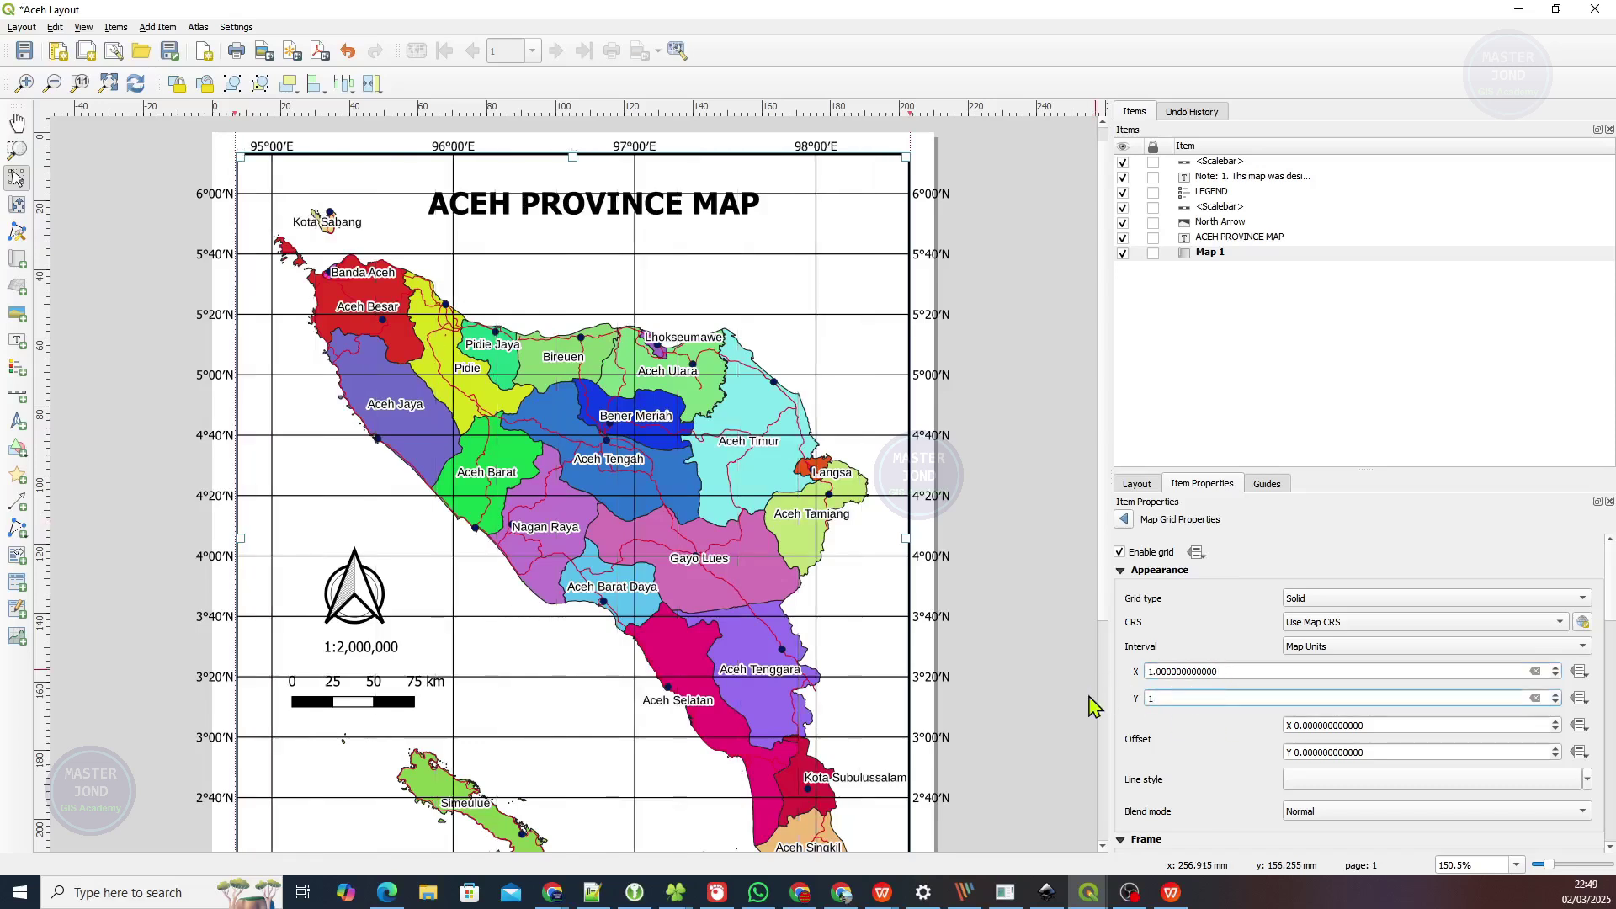
key(Return)
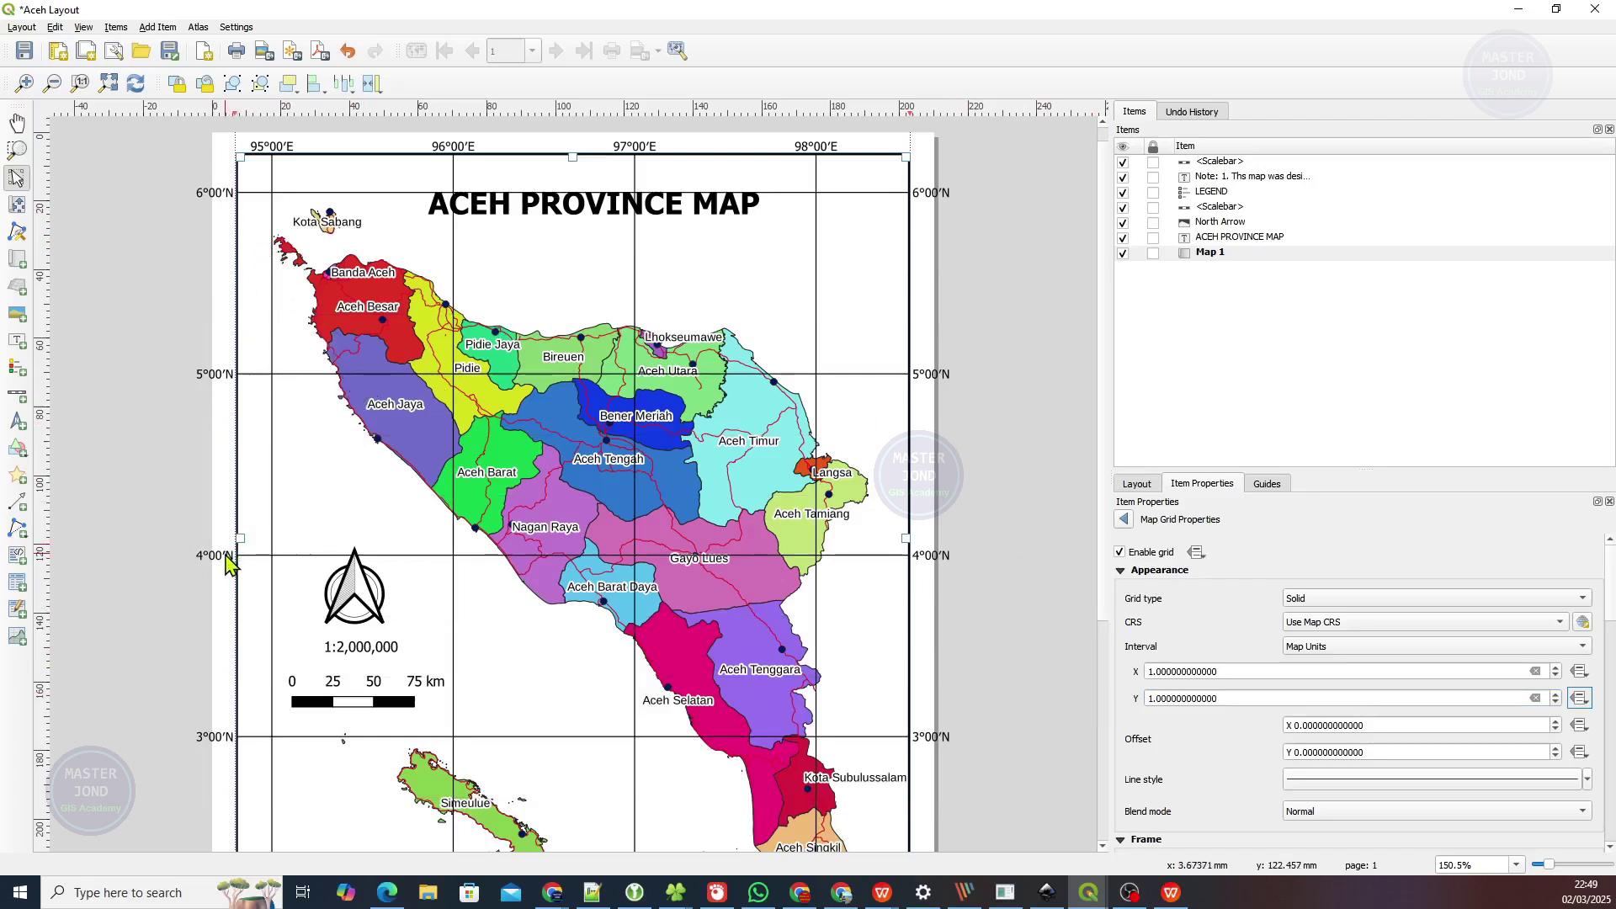
Orient the grid's coordinate labels as Vertical Descending on the map's left side and Vertical Ascending on its right side.
scroll(224, 558, down, 1)
scroll(707, 620, down, 1)
scroll(660, 542, up, 1)
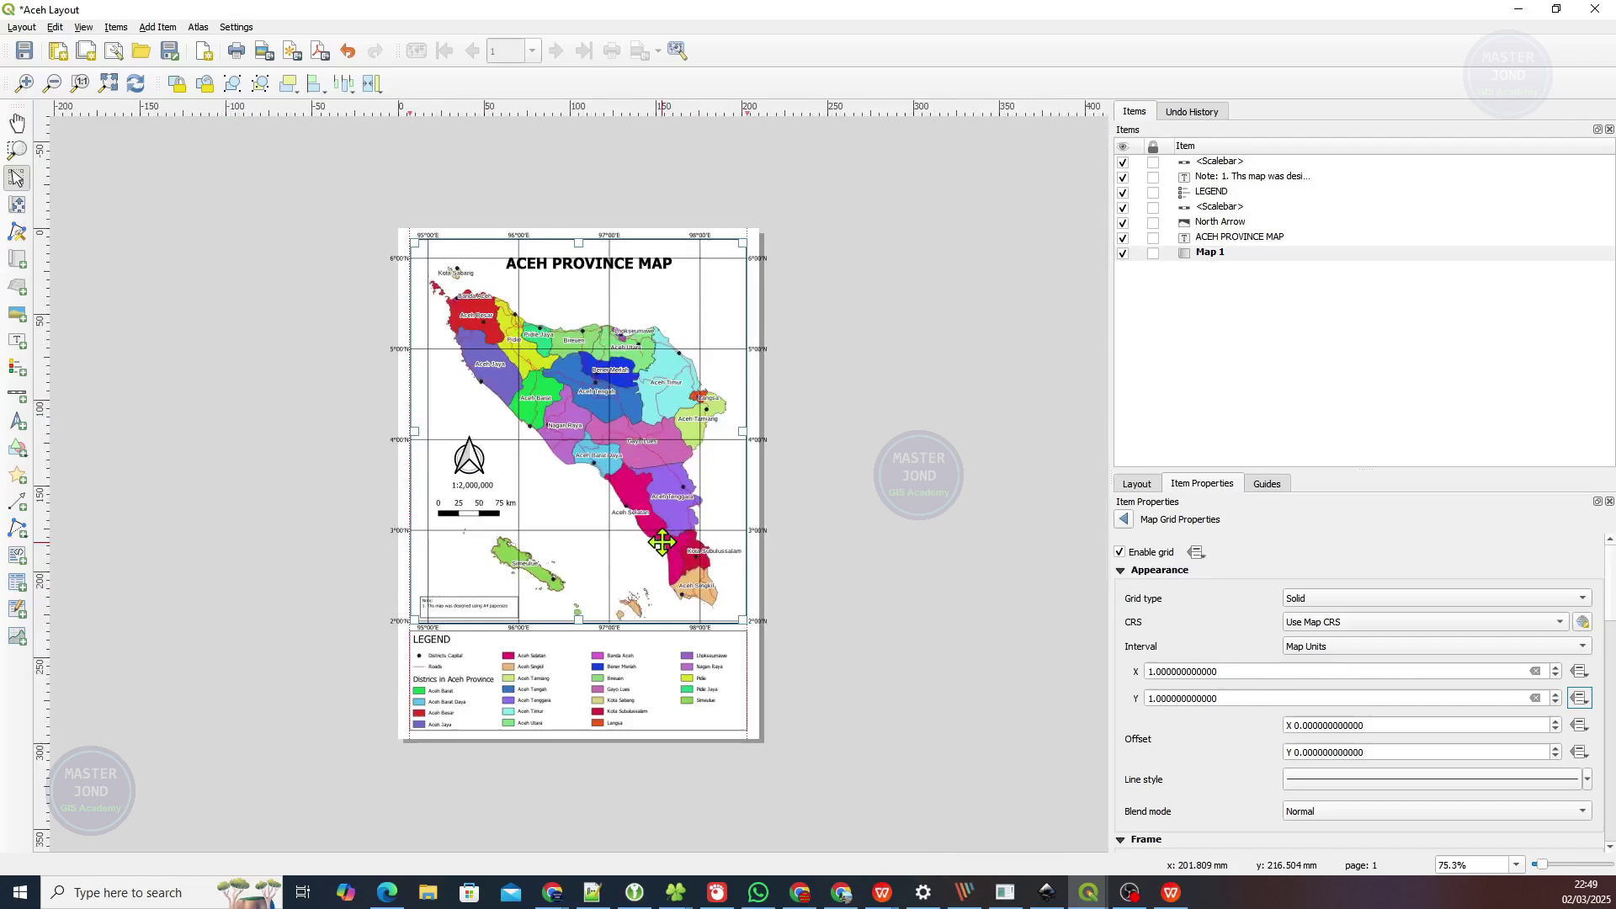
scroll(414, 492, up, 1)
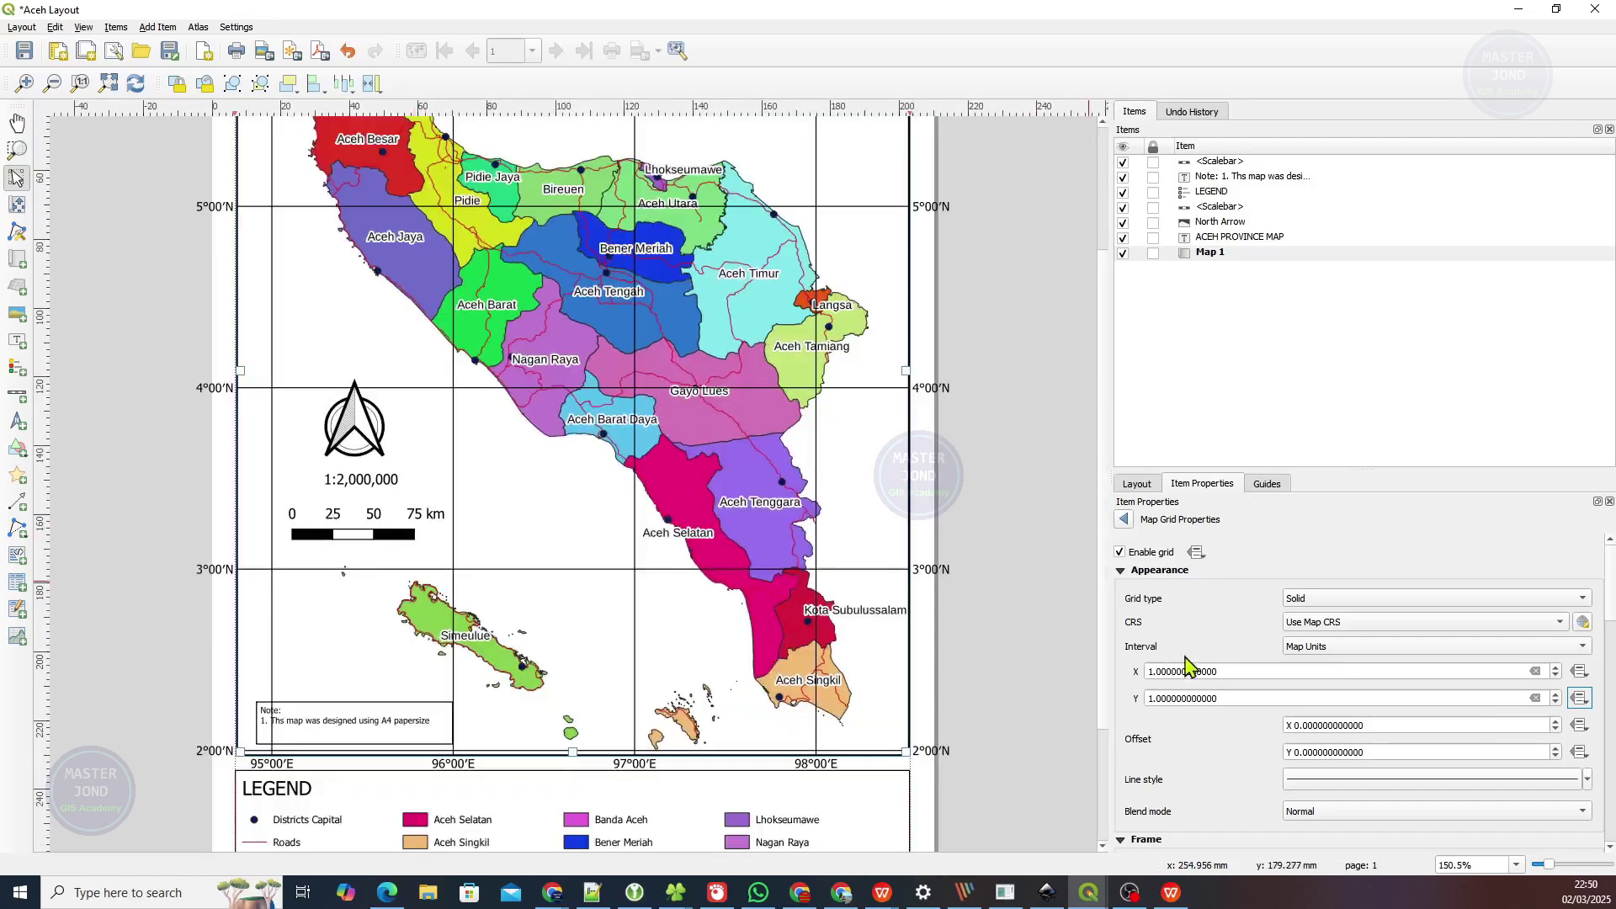
scroll(1183, 739, down, 8)
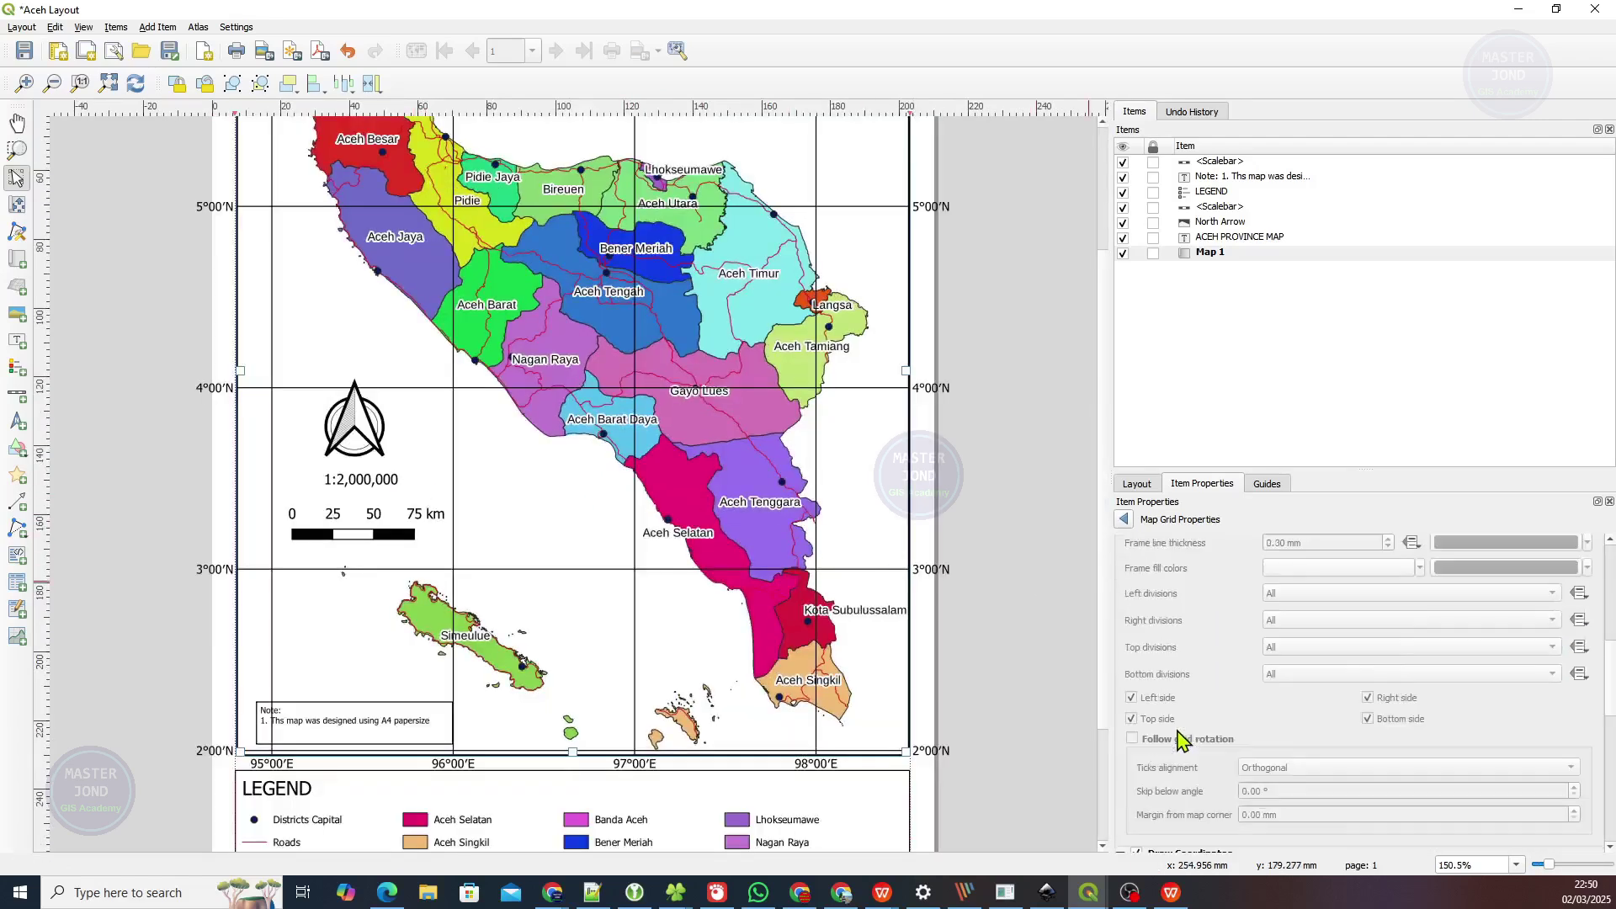
scroll(1183, 738, down, 5)
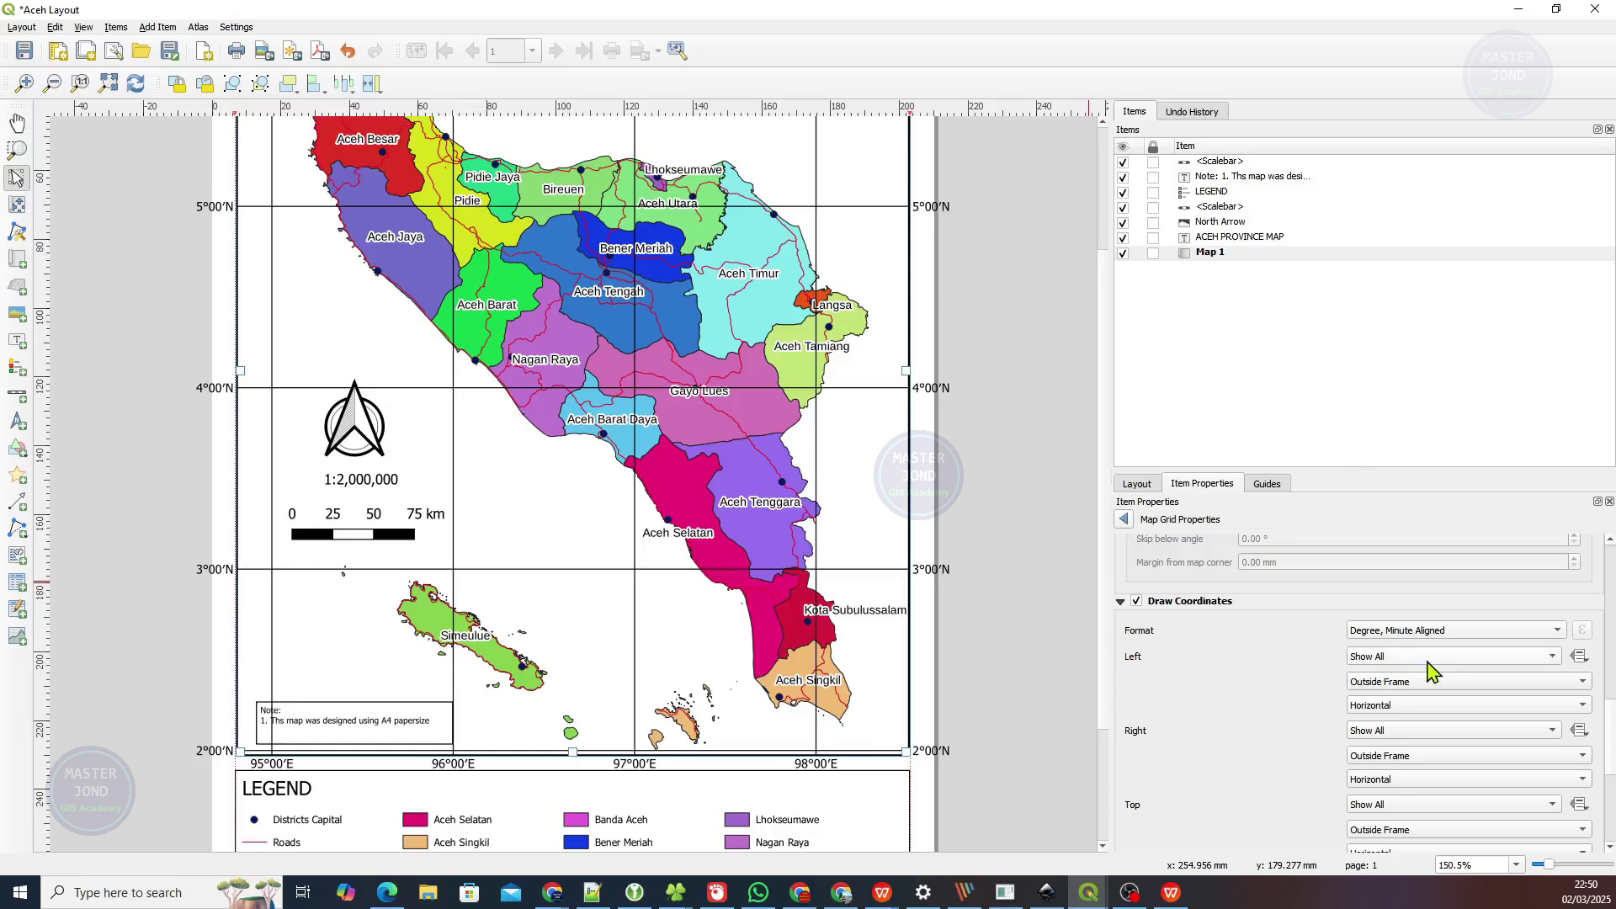
click(1414, 706)
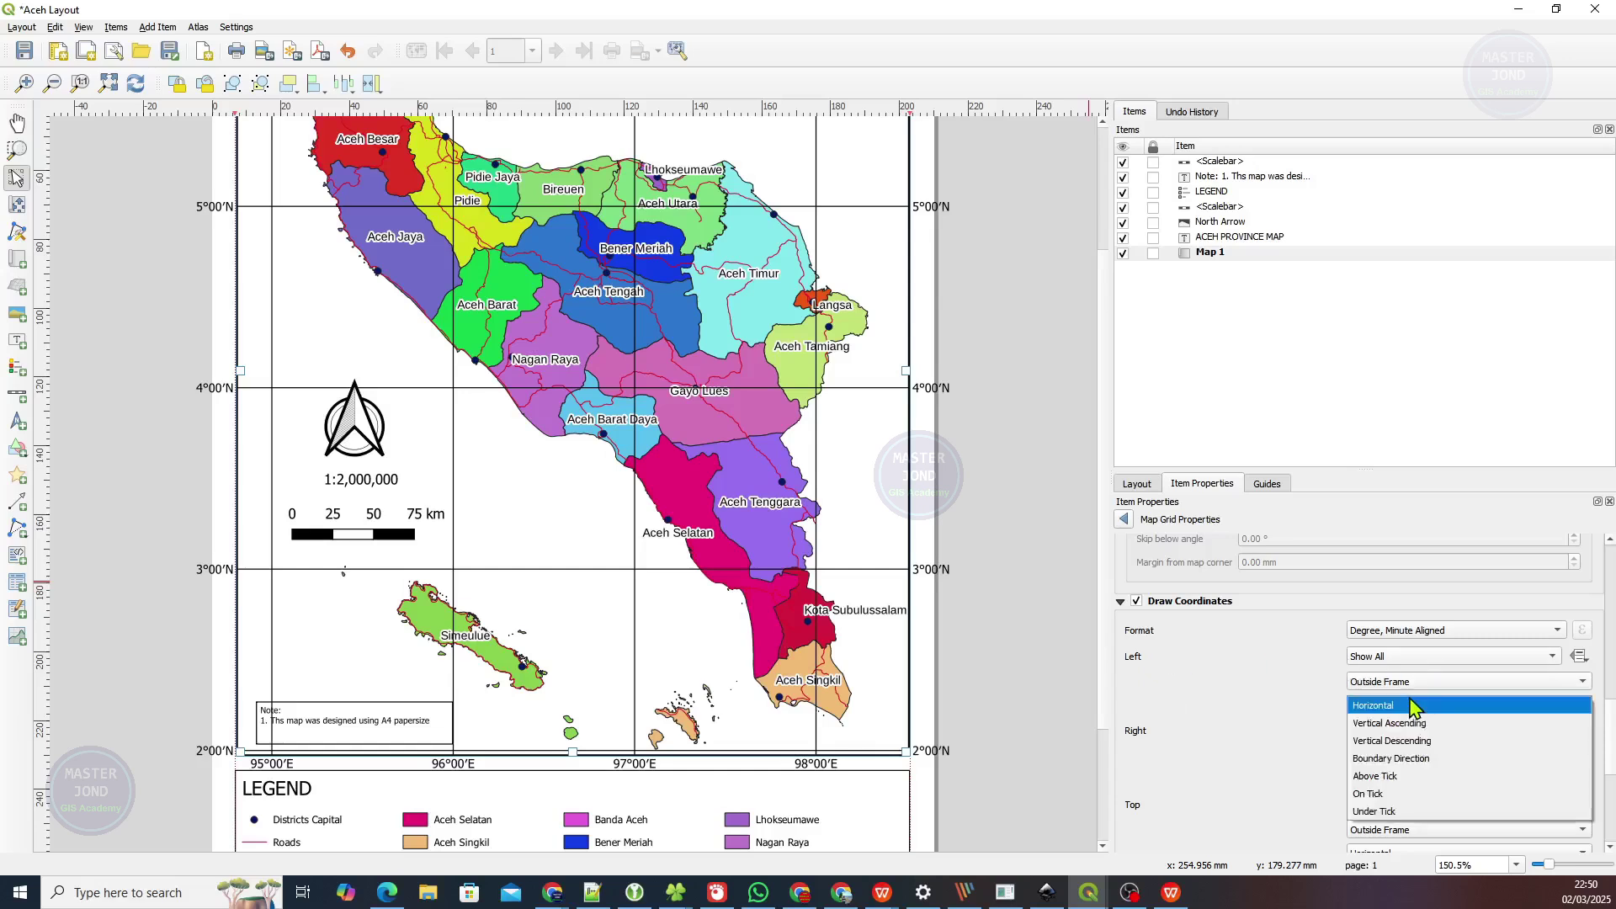
click(1392, 741)
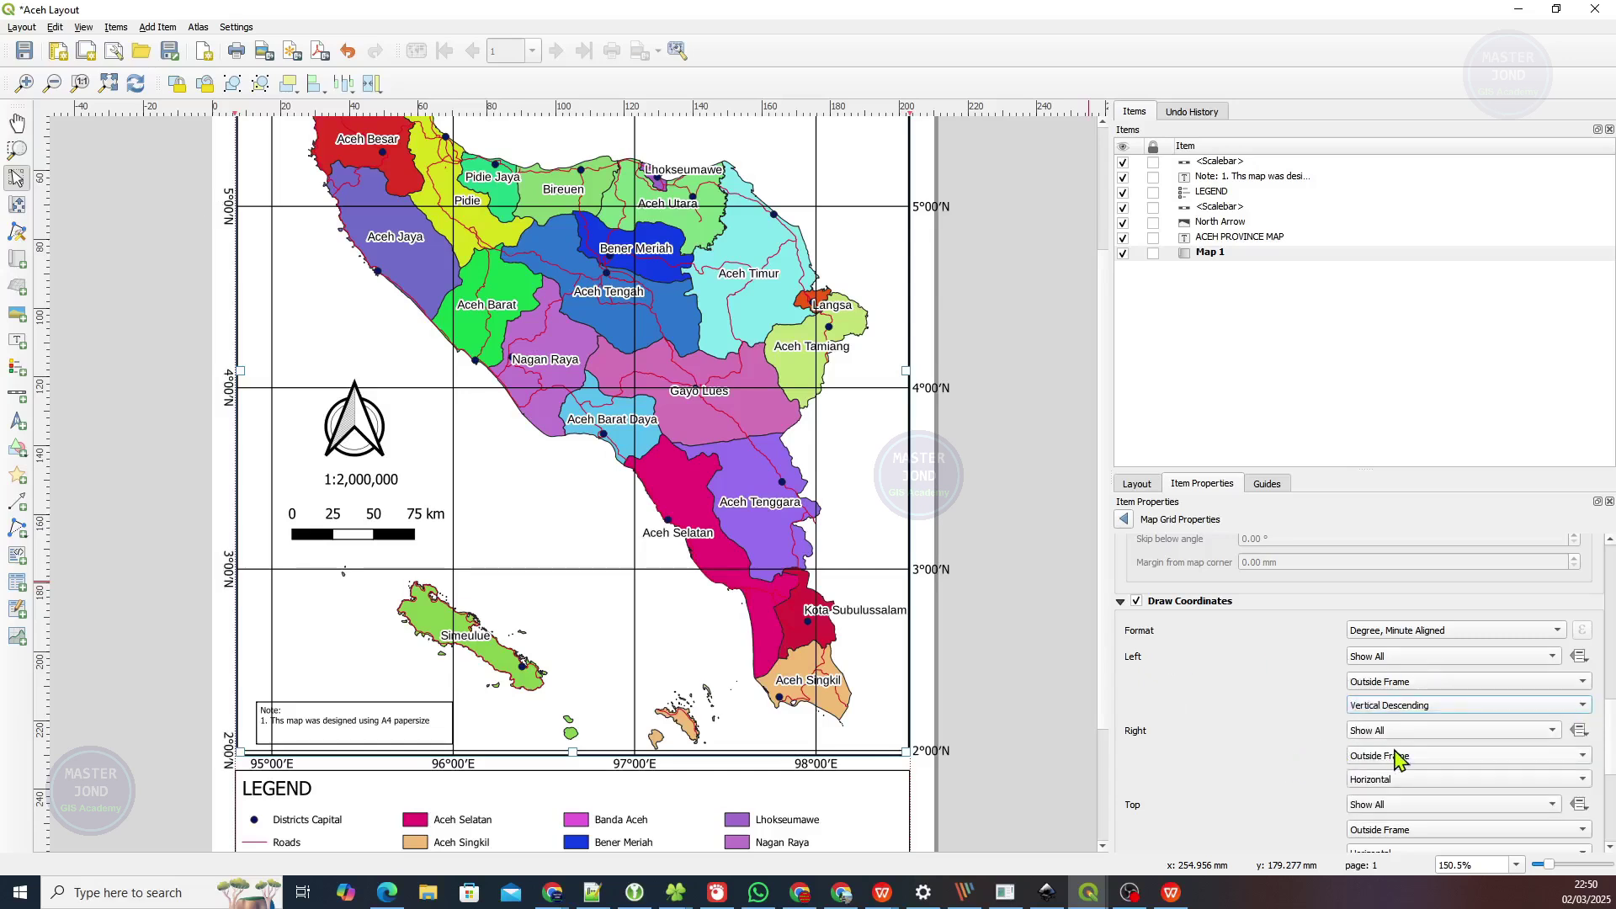
click(1387, 778)
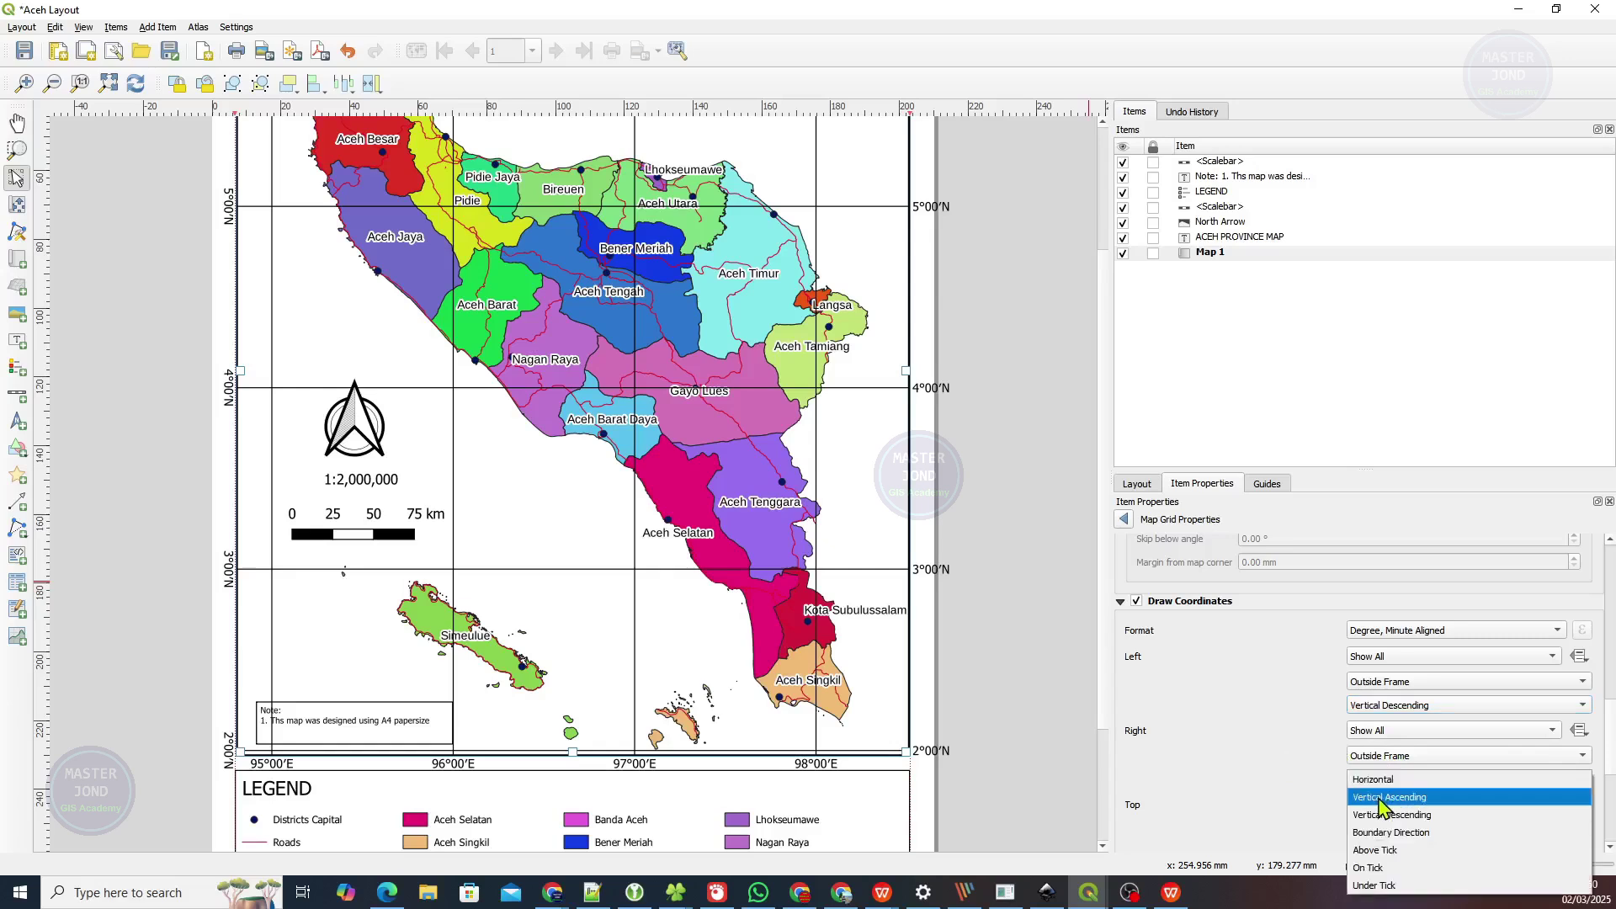
click(1381, 804)
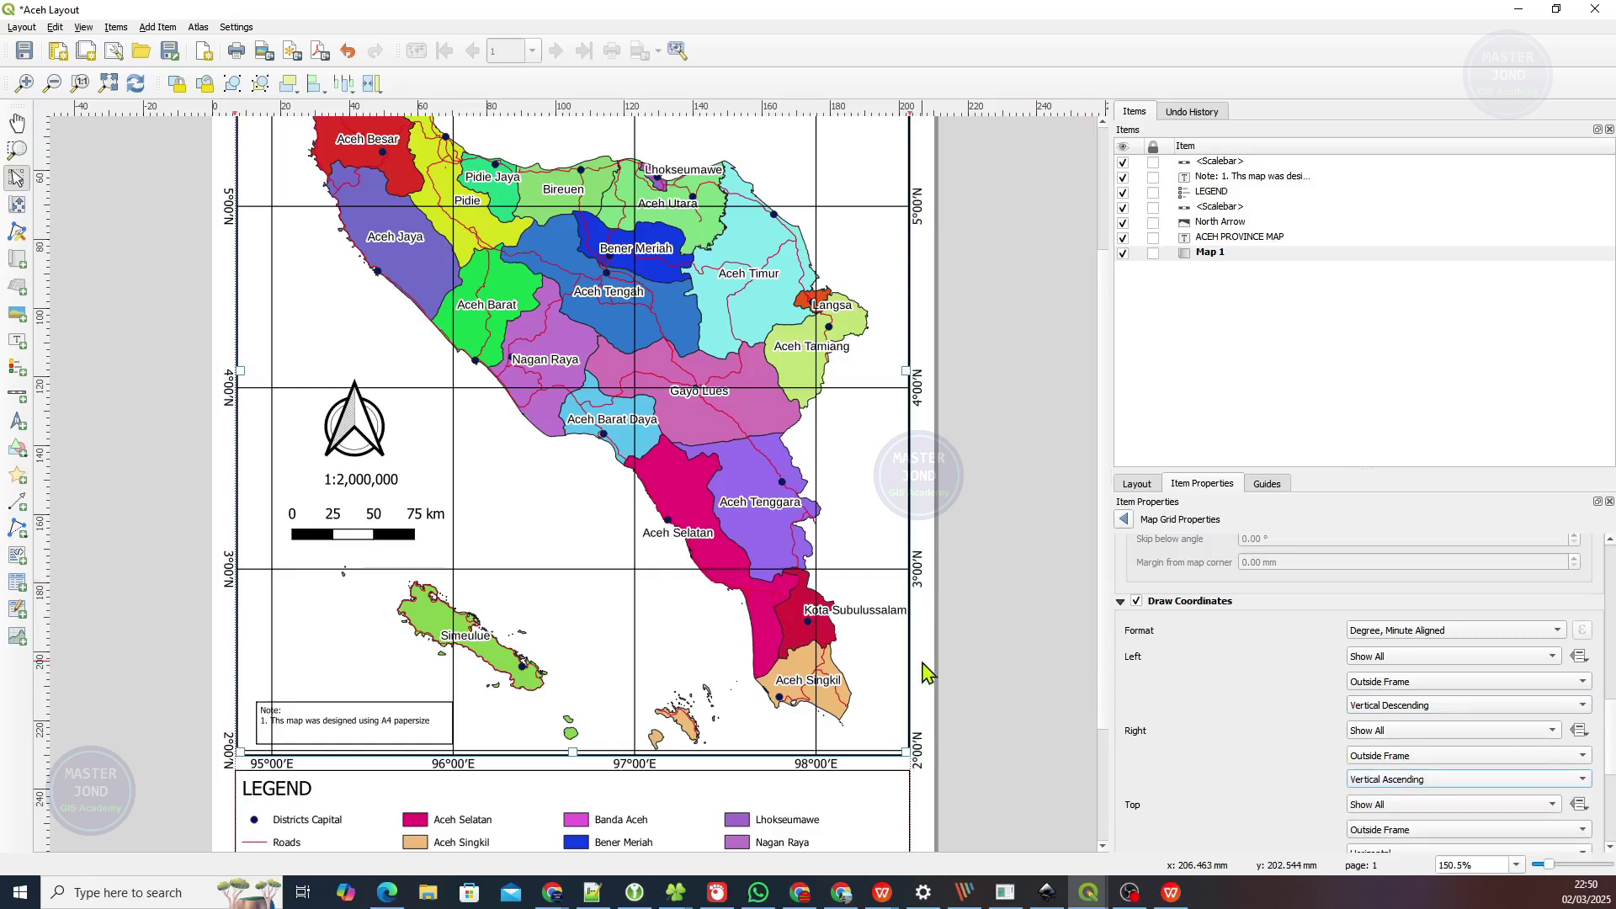
click(955, 667)
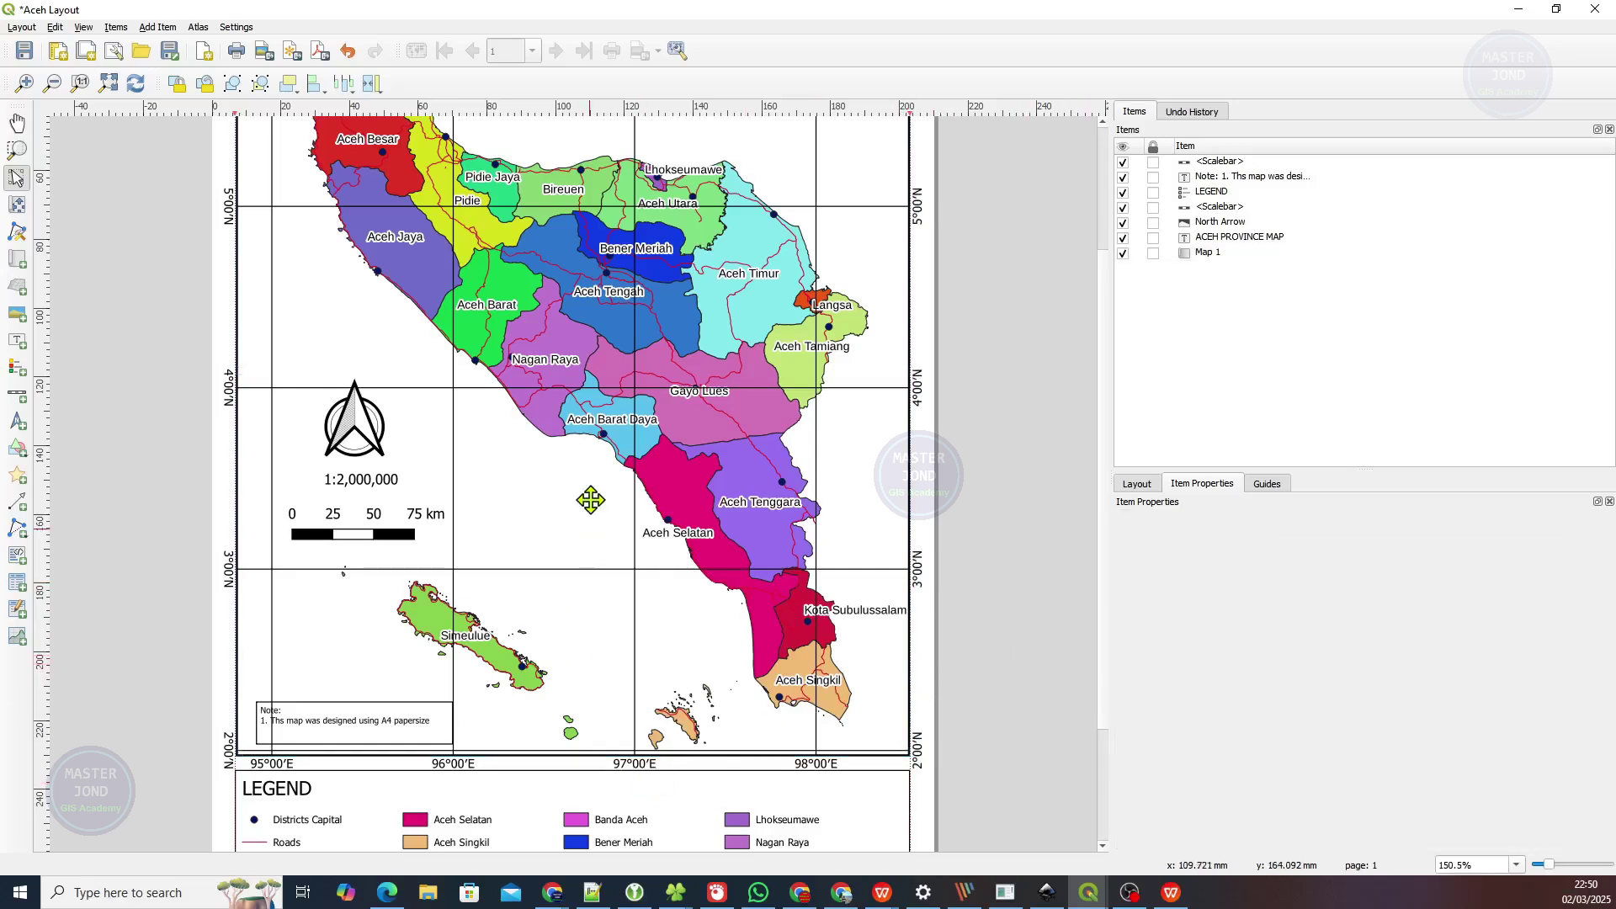
drag(591, 500, 538, 686)
scroll(538, 659, down, 5)
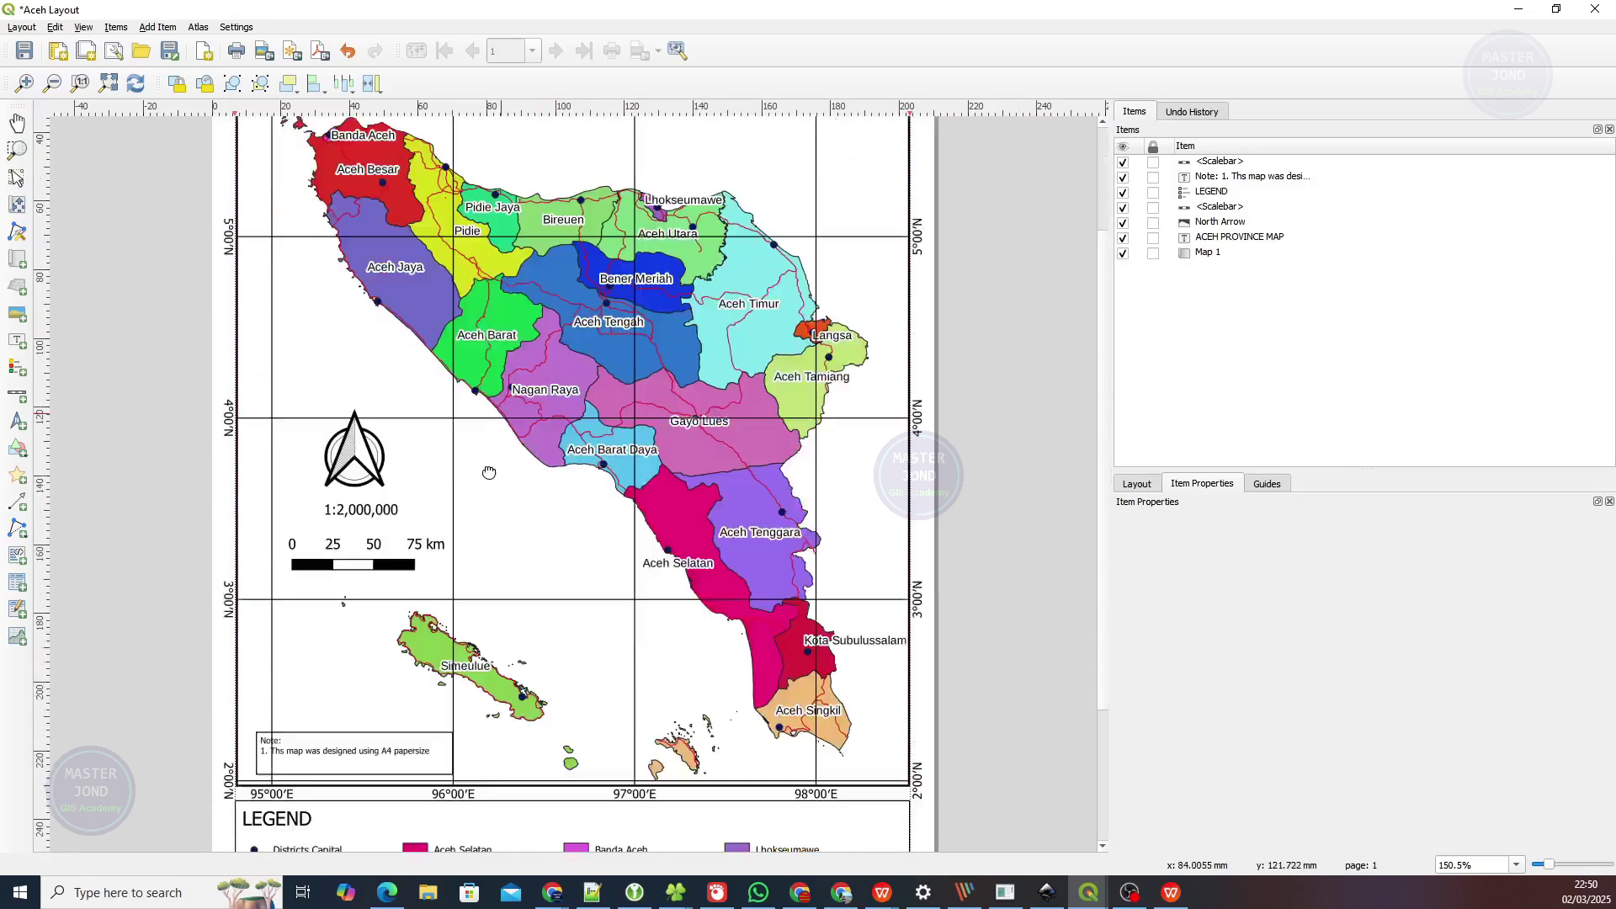
key(v)
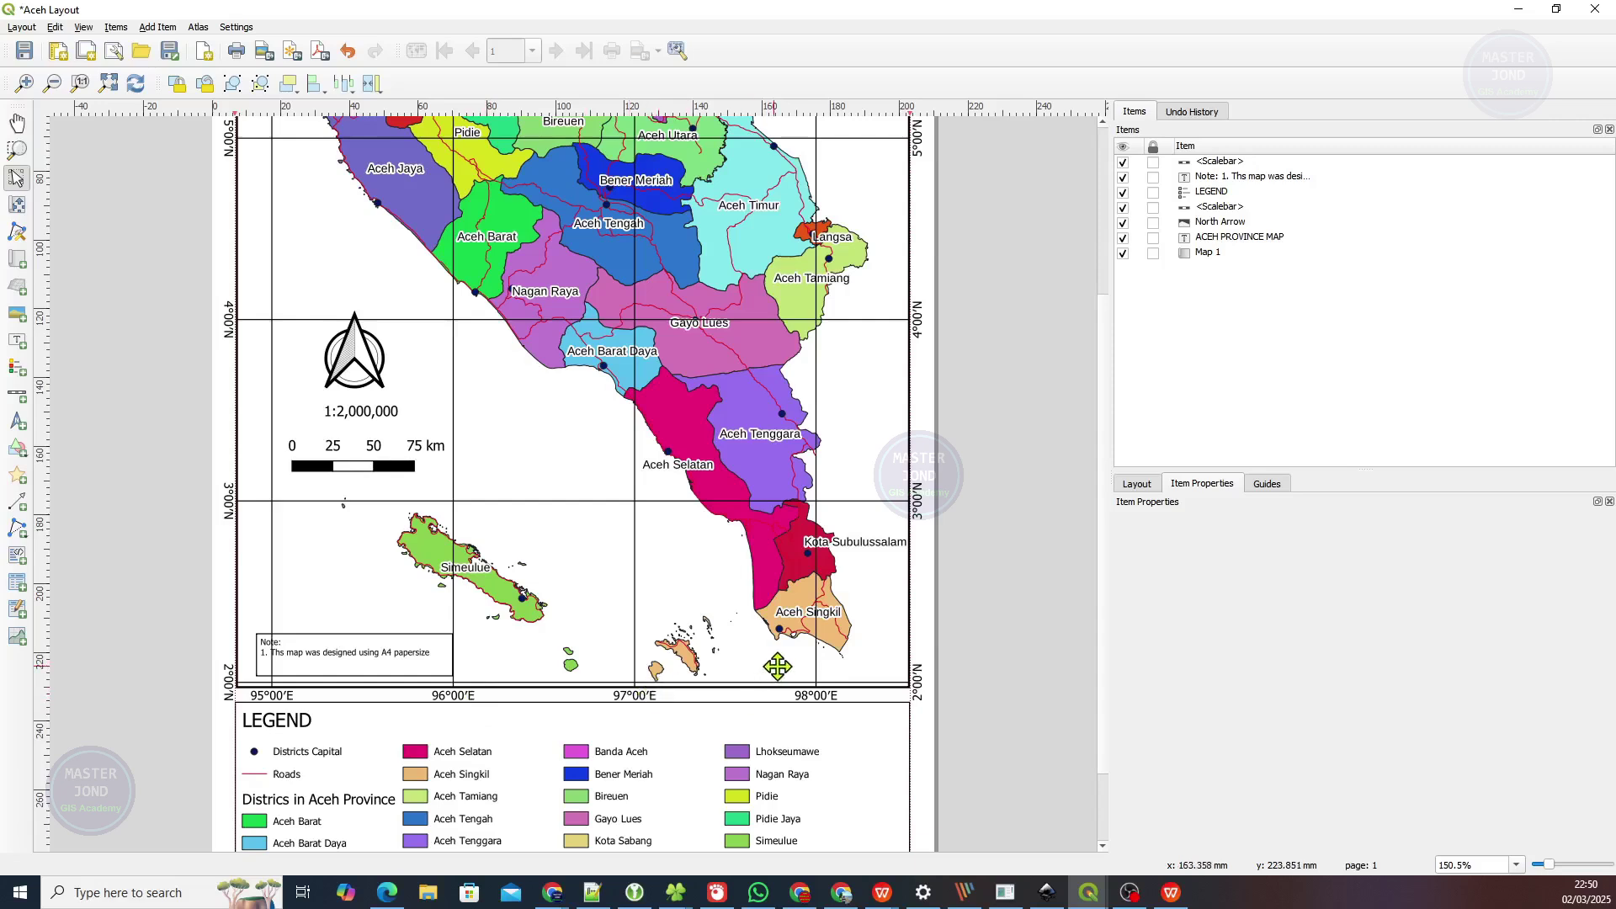
Reopen Grid 1 of Map 1 for modification and disable the coordinates along the map's bottom side.
click(680, 640)
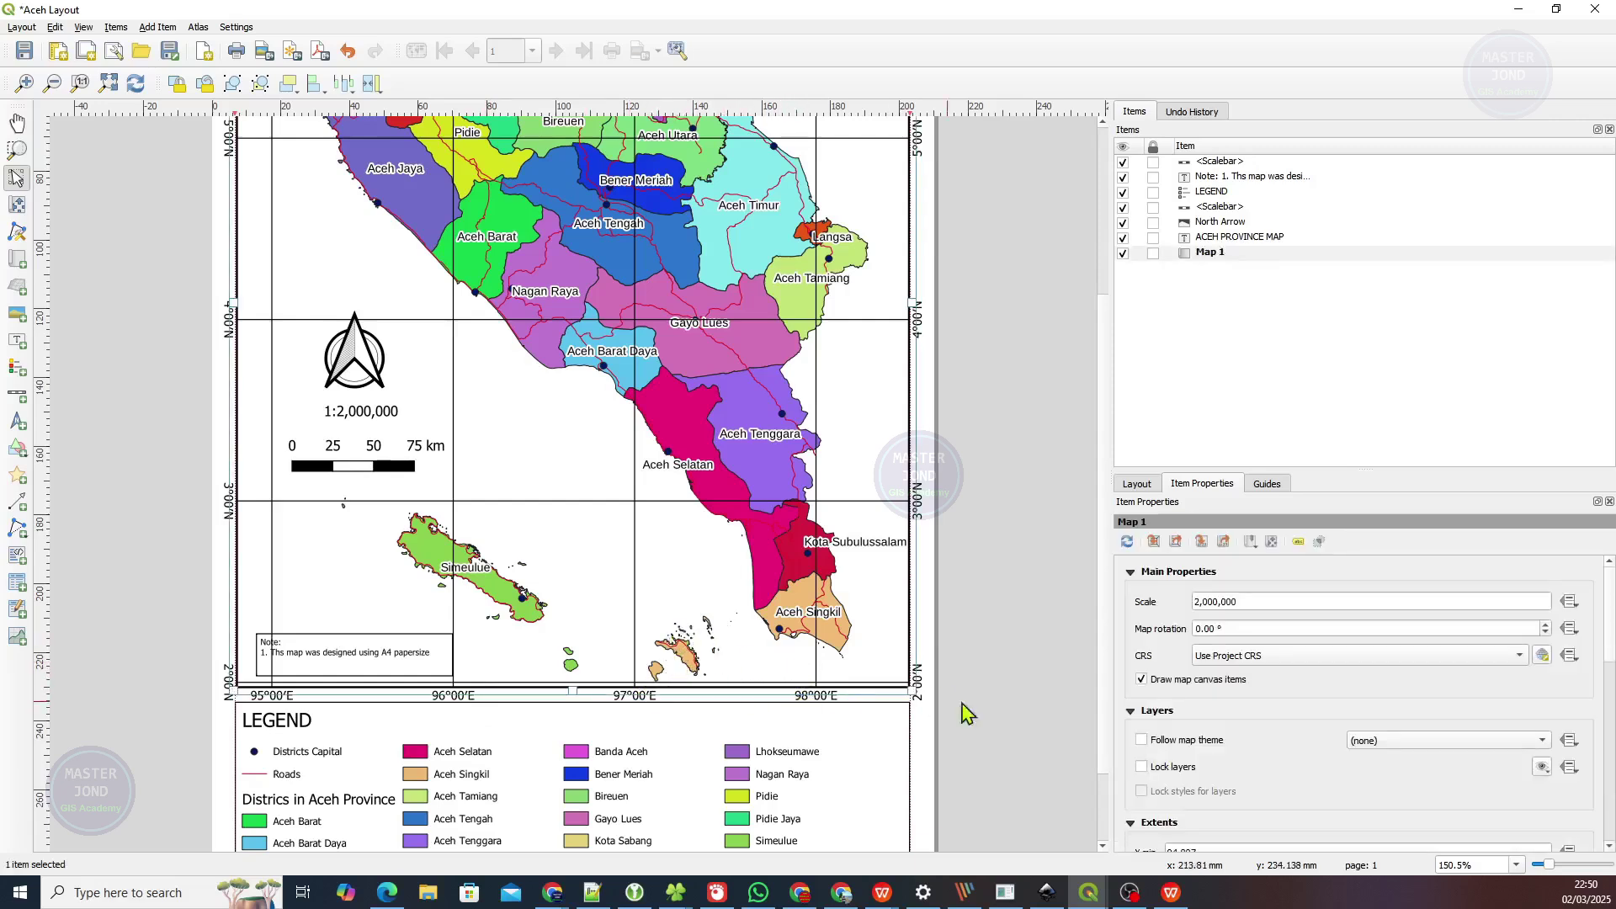
scroll(1255, 715, down, 5)
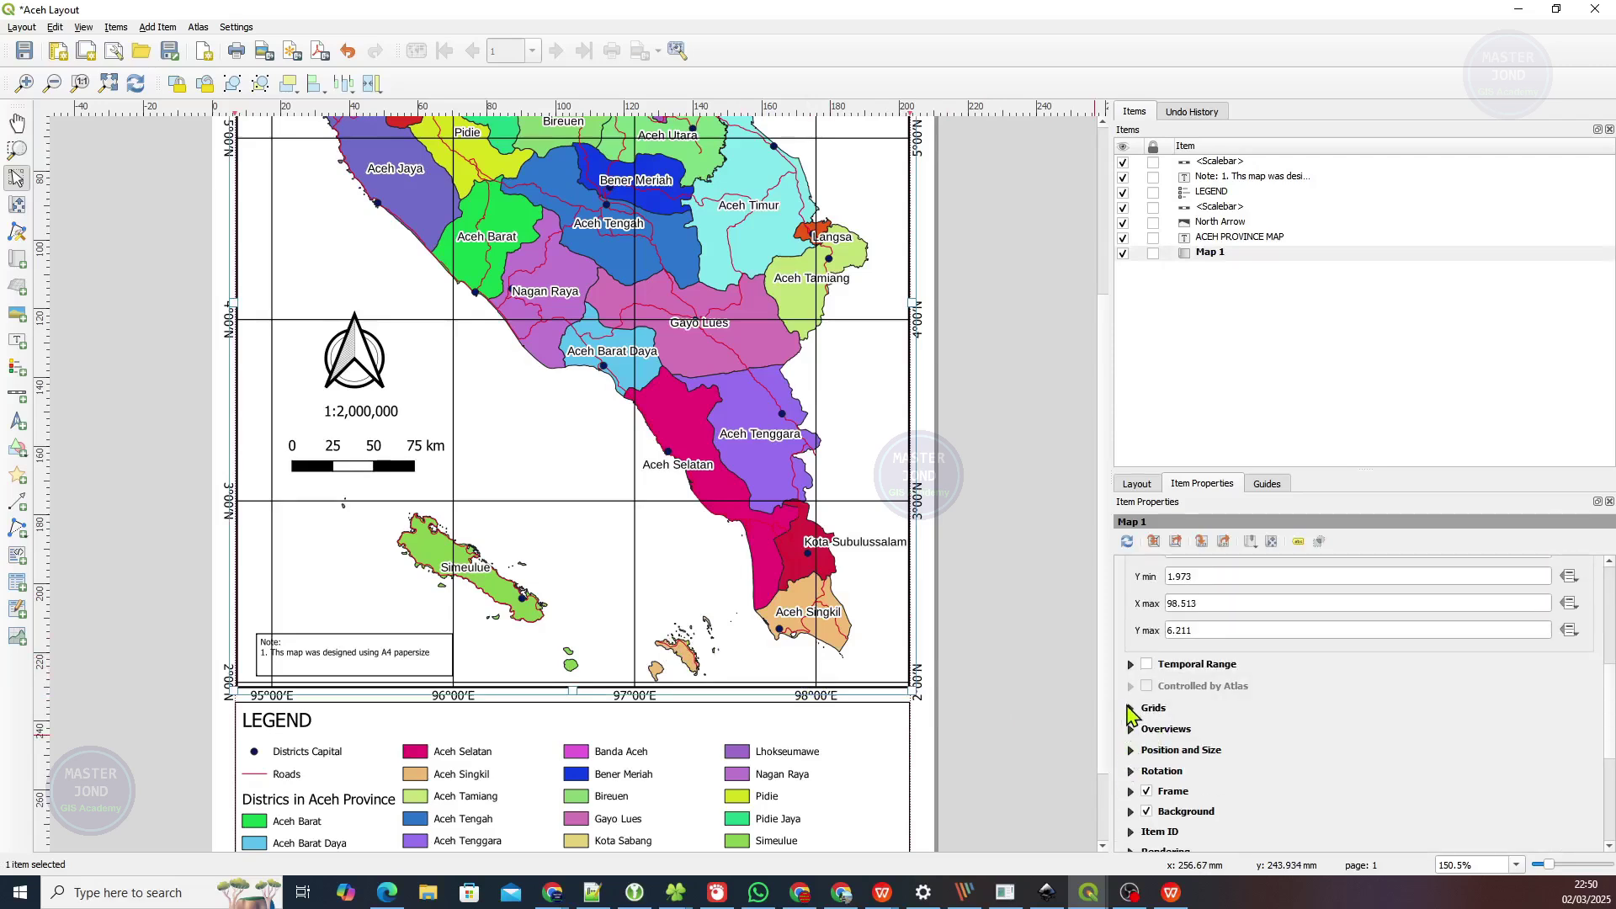
click(1130, 710)
click(1153, 762)
click(1212, 826)
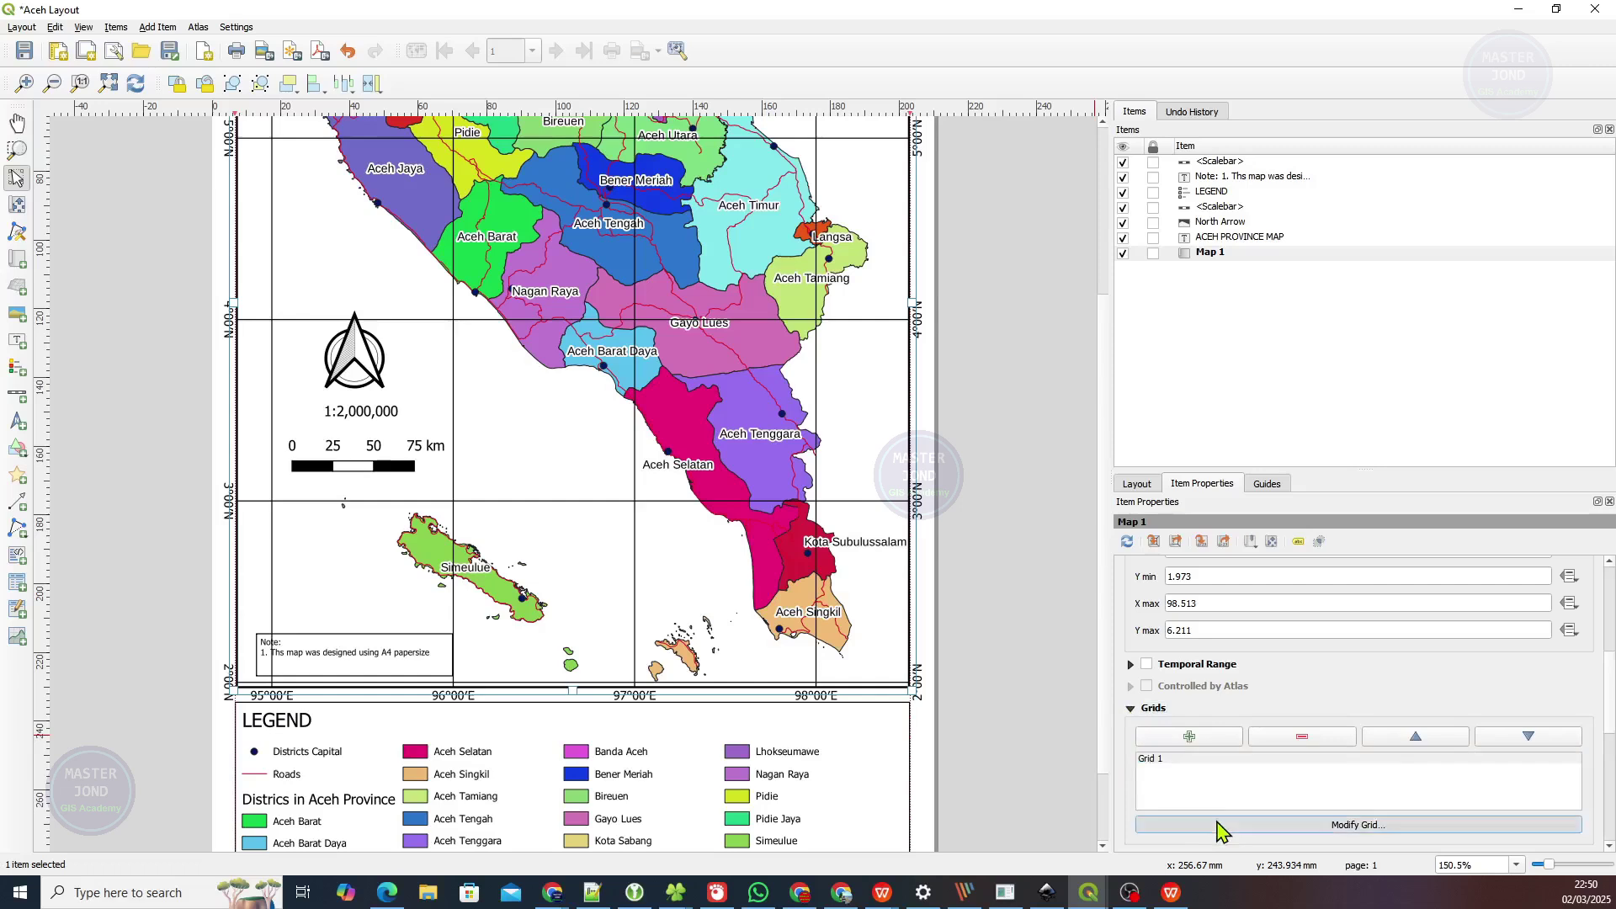
scroll(1149, 698, down, 10)
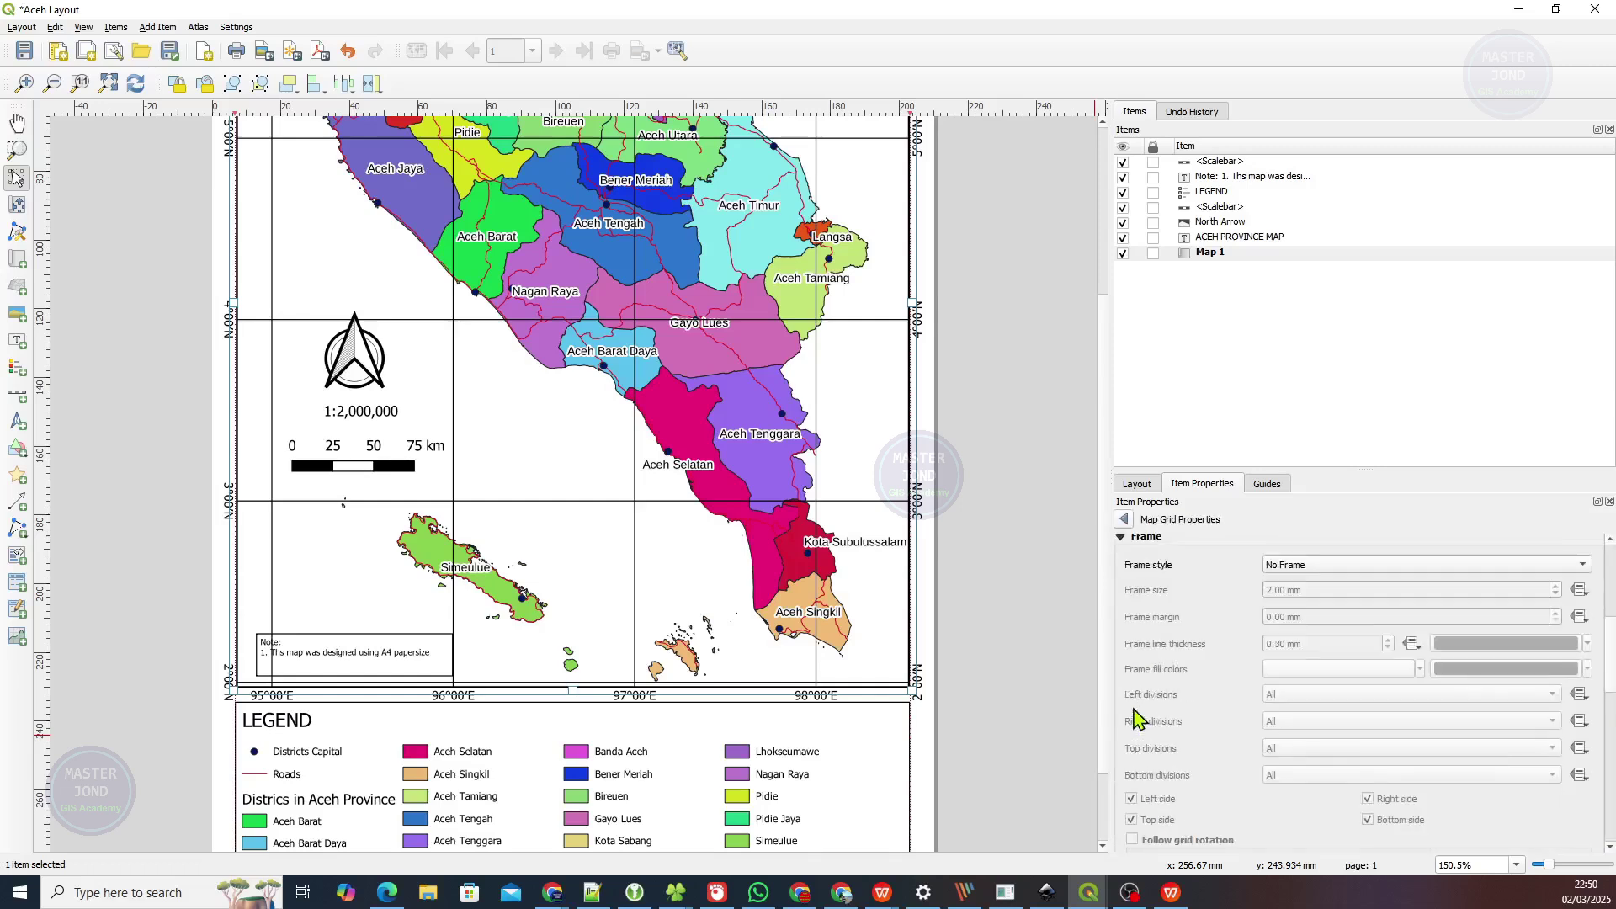
scroll(1138, 720, down, 5)
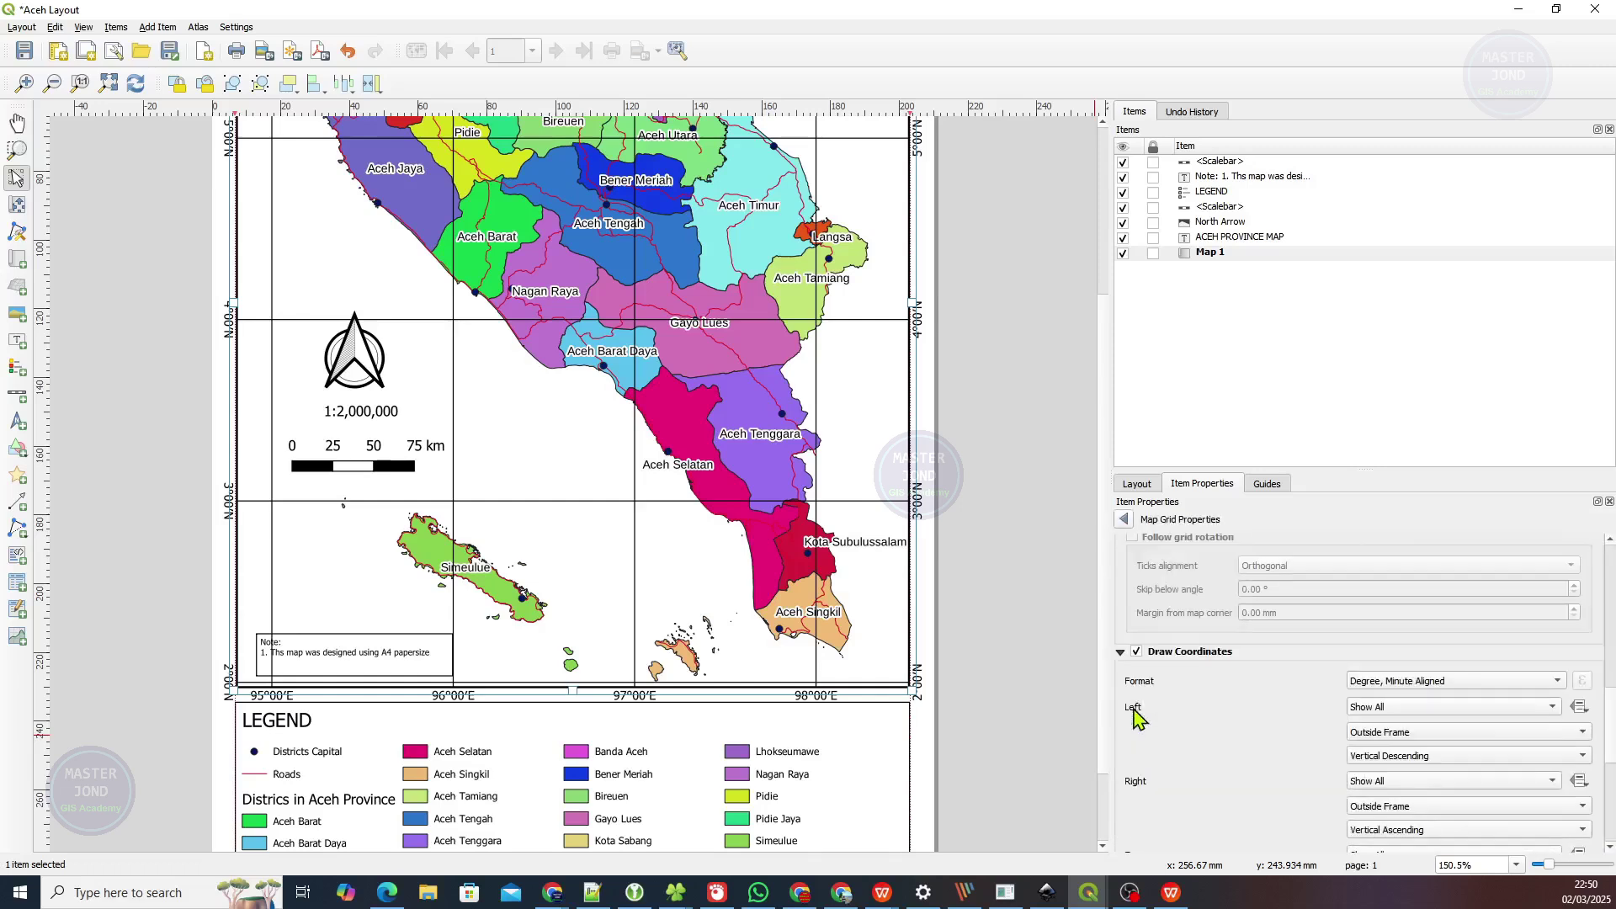
scroll(1138, 720, down, 3)
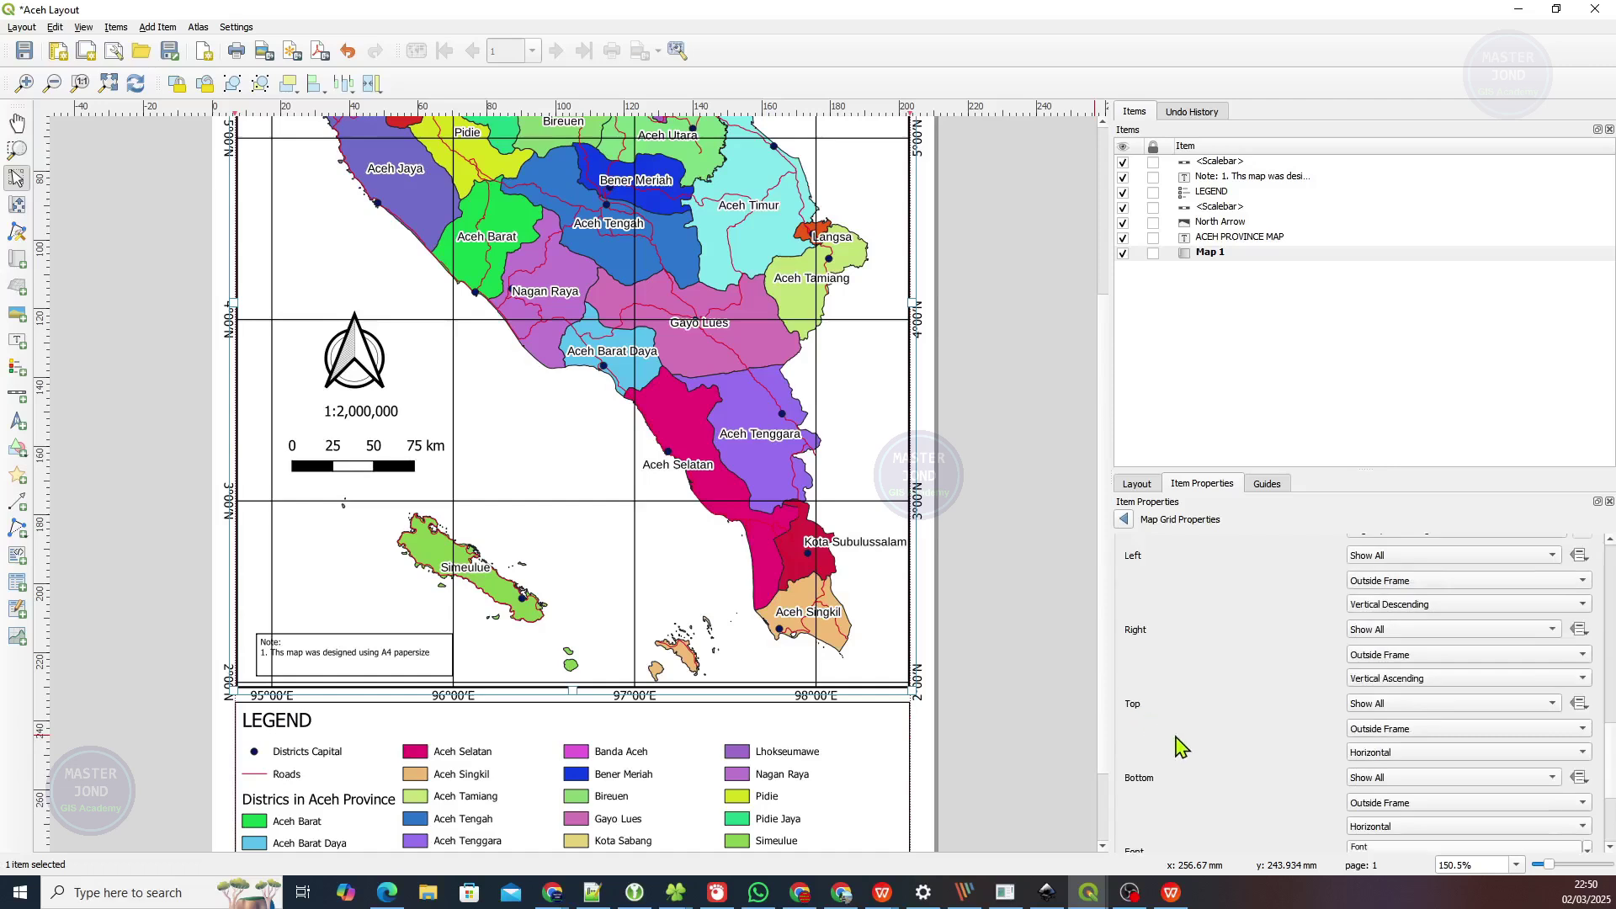
scroll(1175, 741, down, 2)
click(1383, 729)
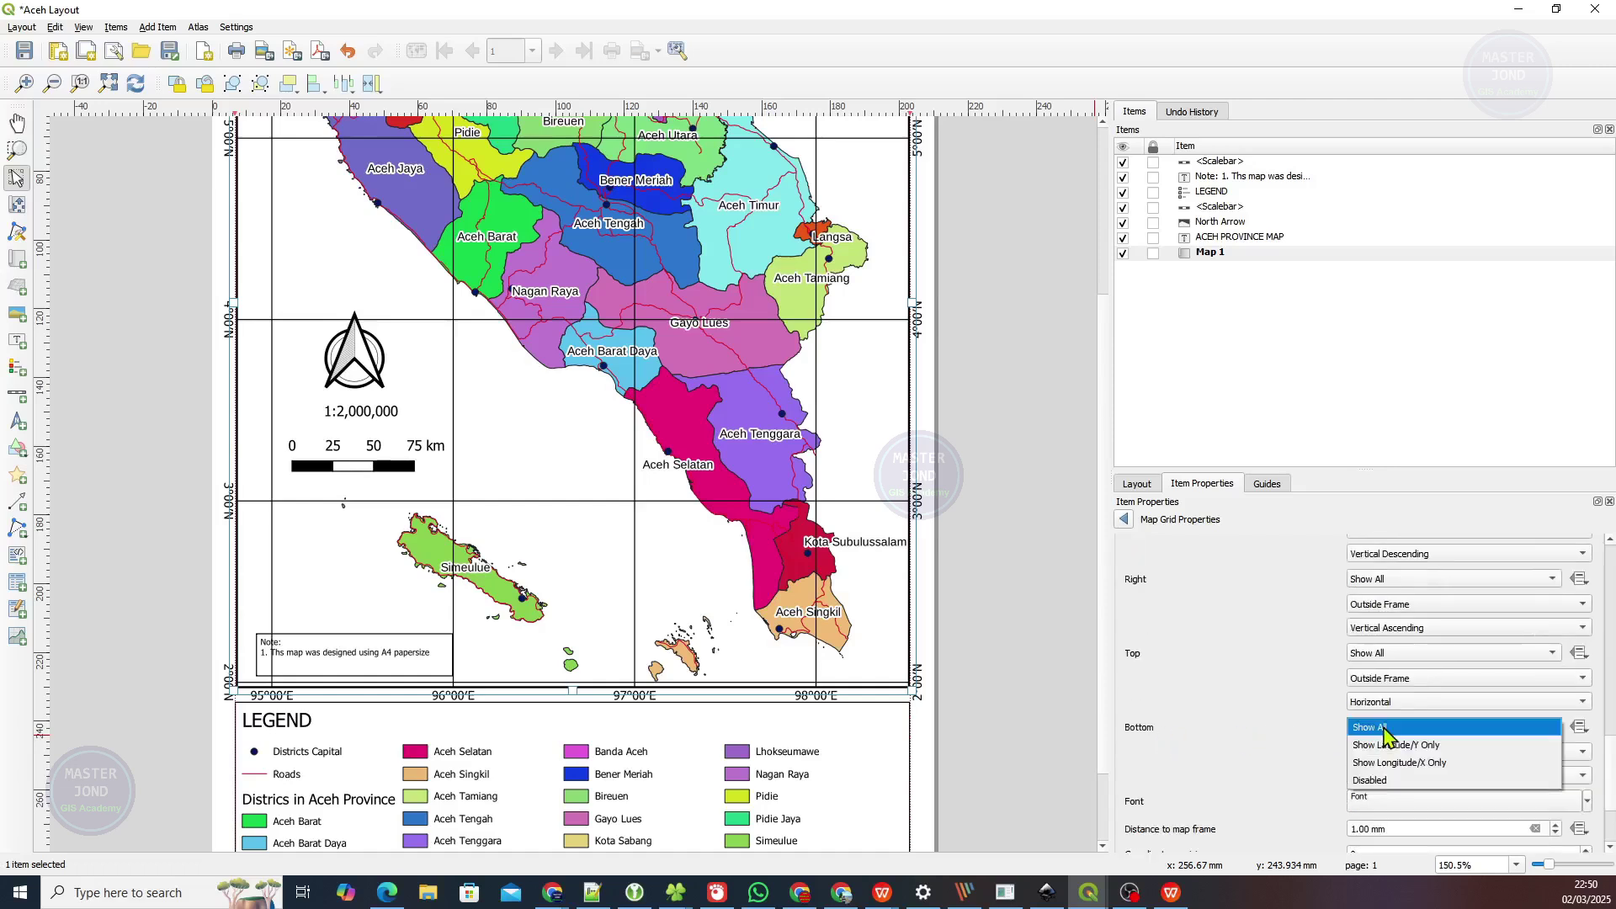
click(1382, 781)
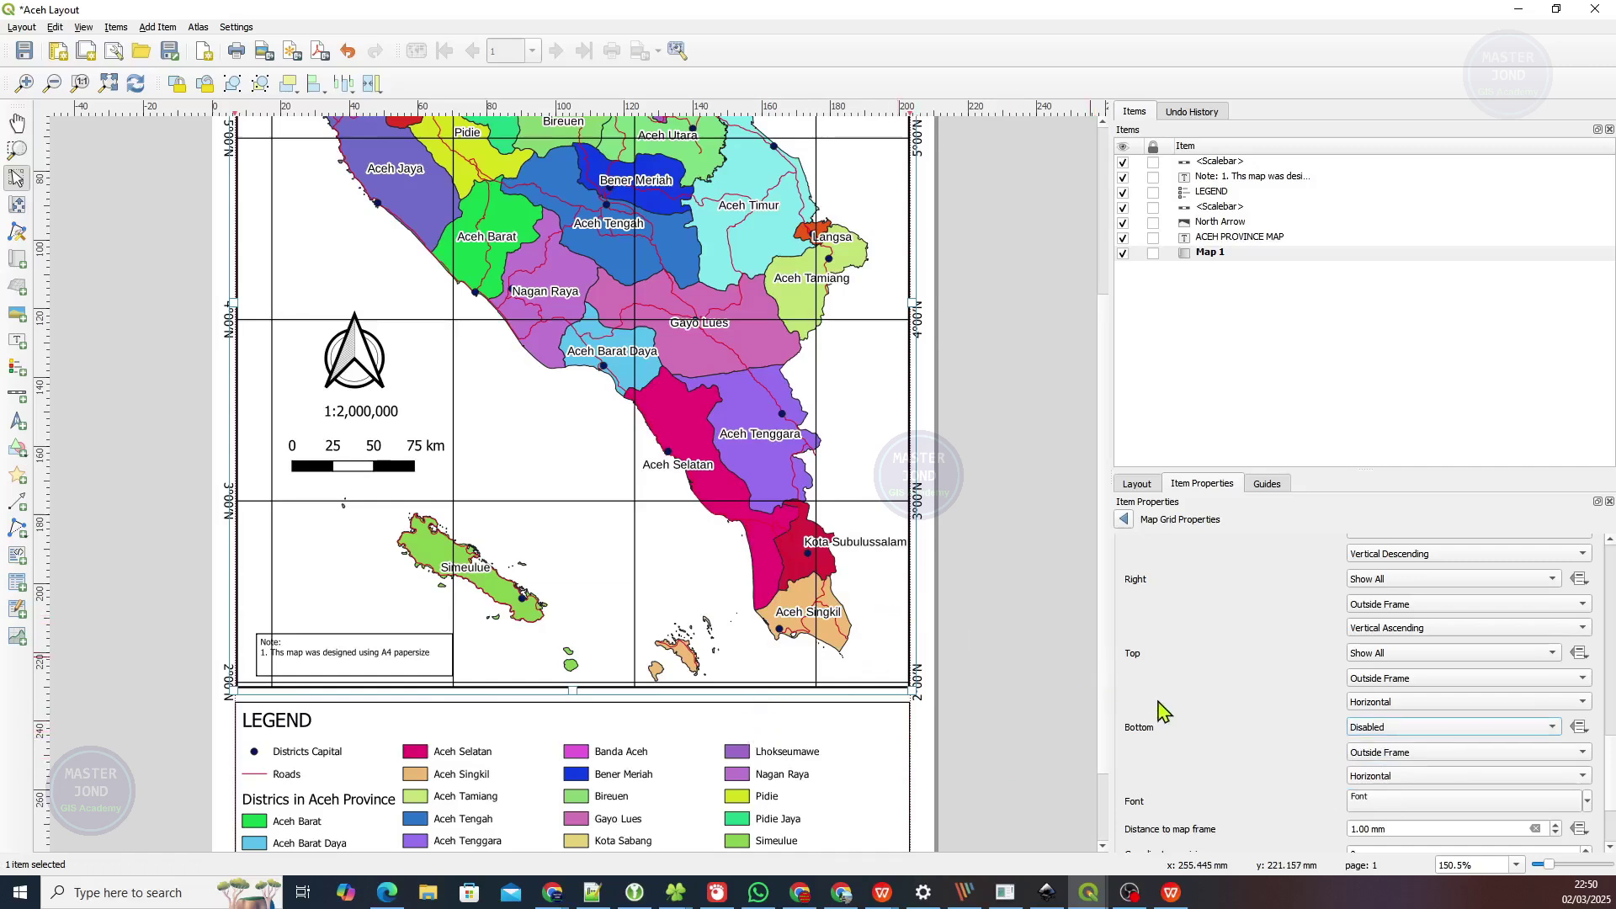
Set the grid annotation font size to 7 points and return to the map grid properties.
scroll(1170, 705, down, 1)
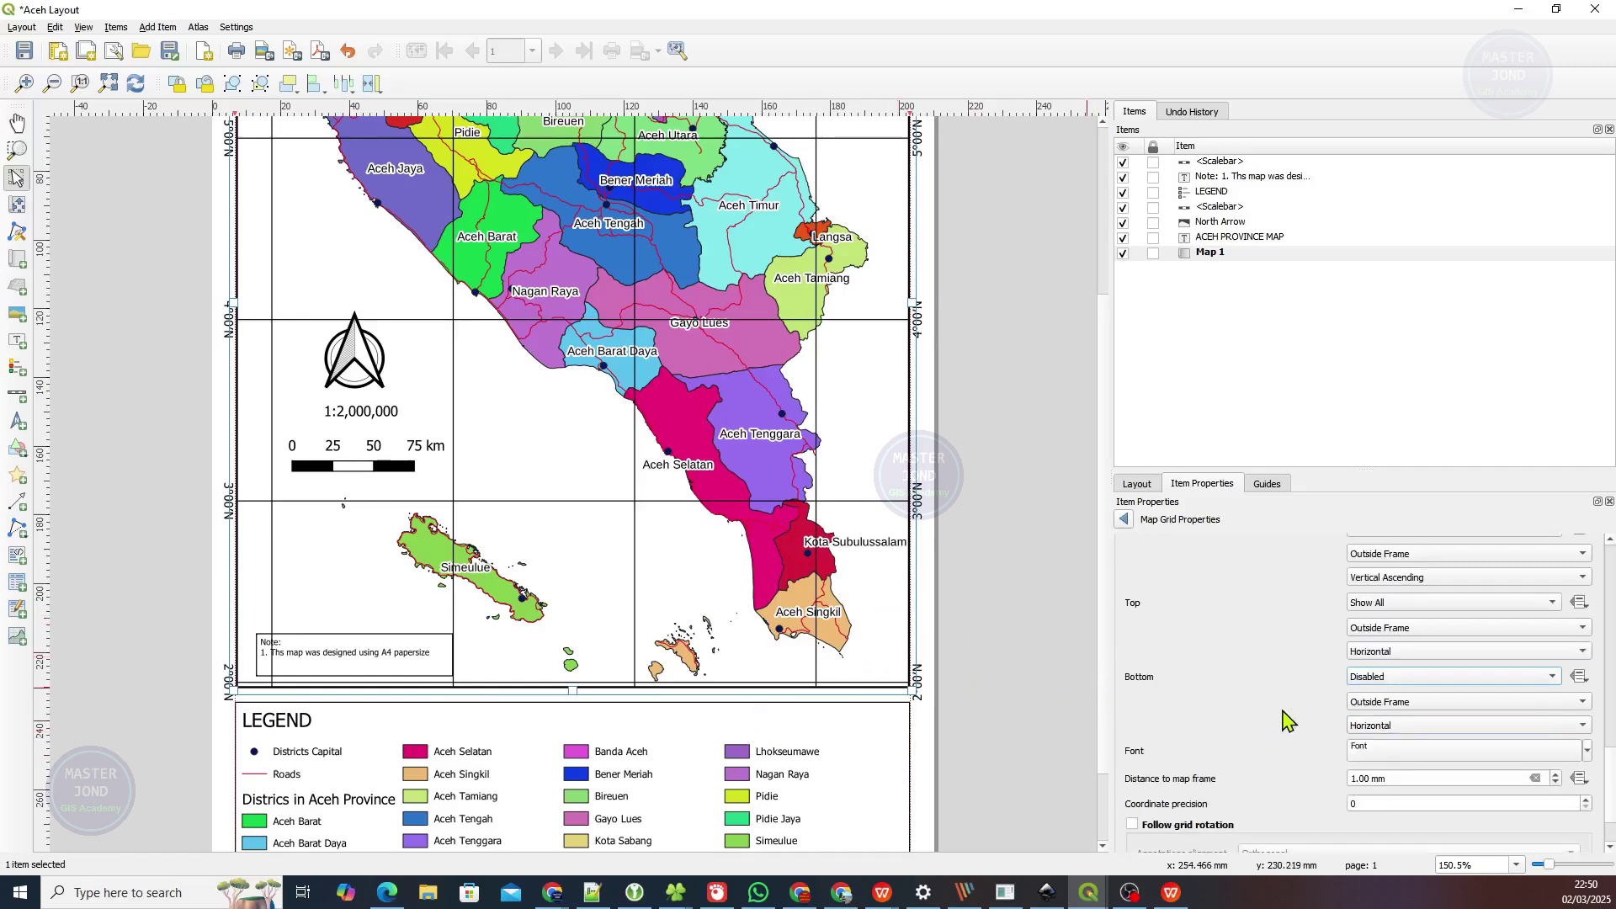
click(1365, 751)
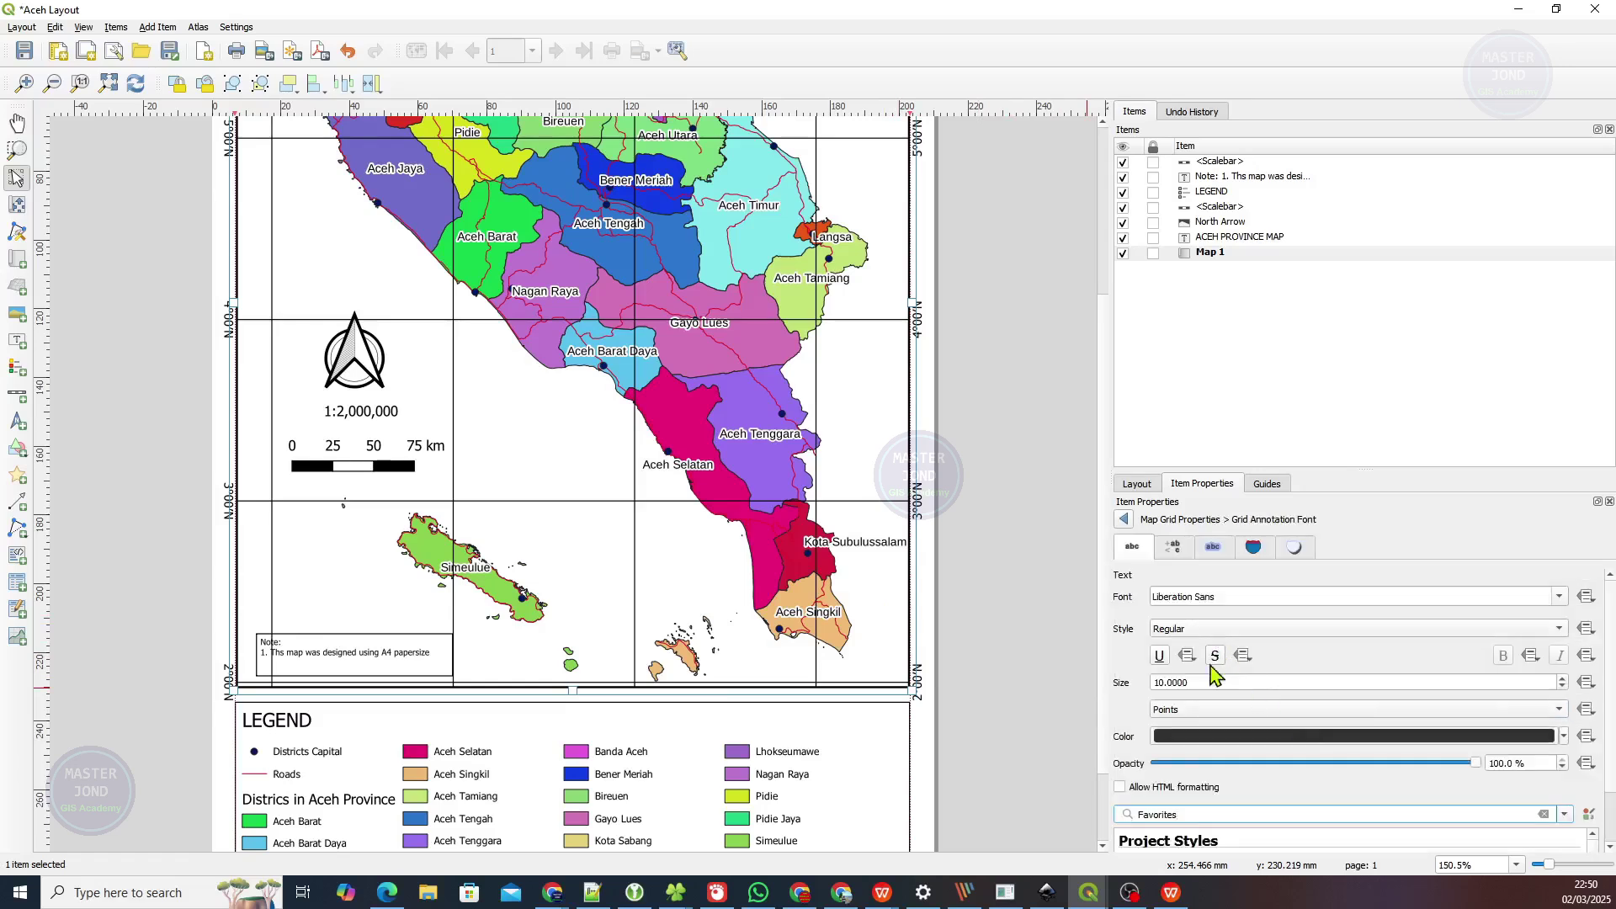
drag(1299, 681, 1081, 697)
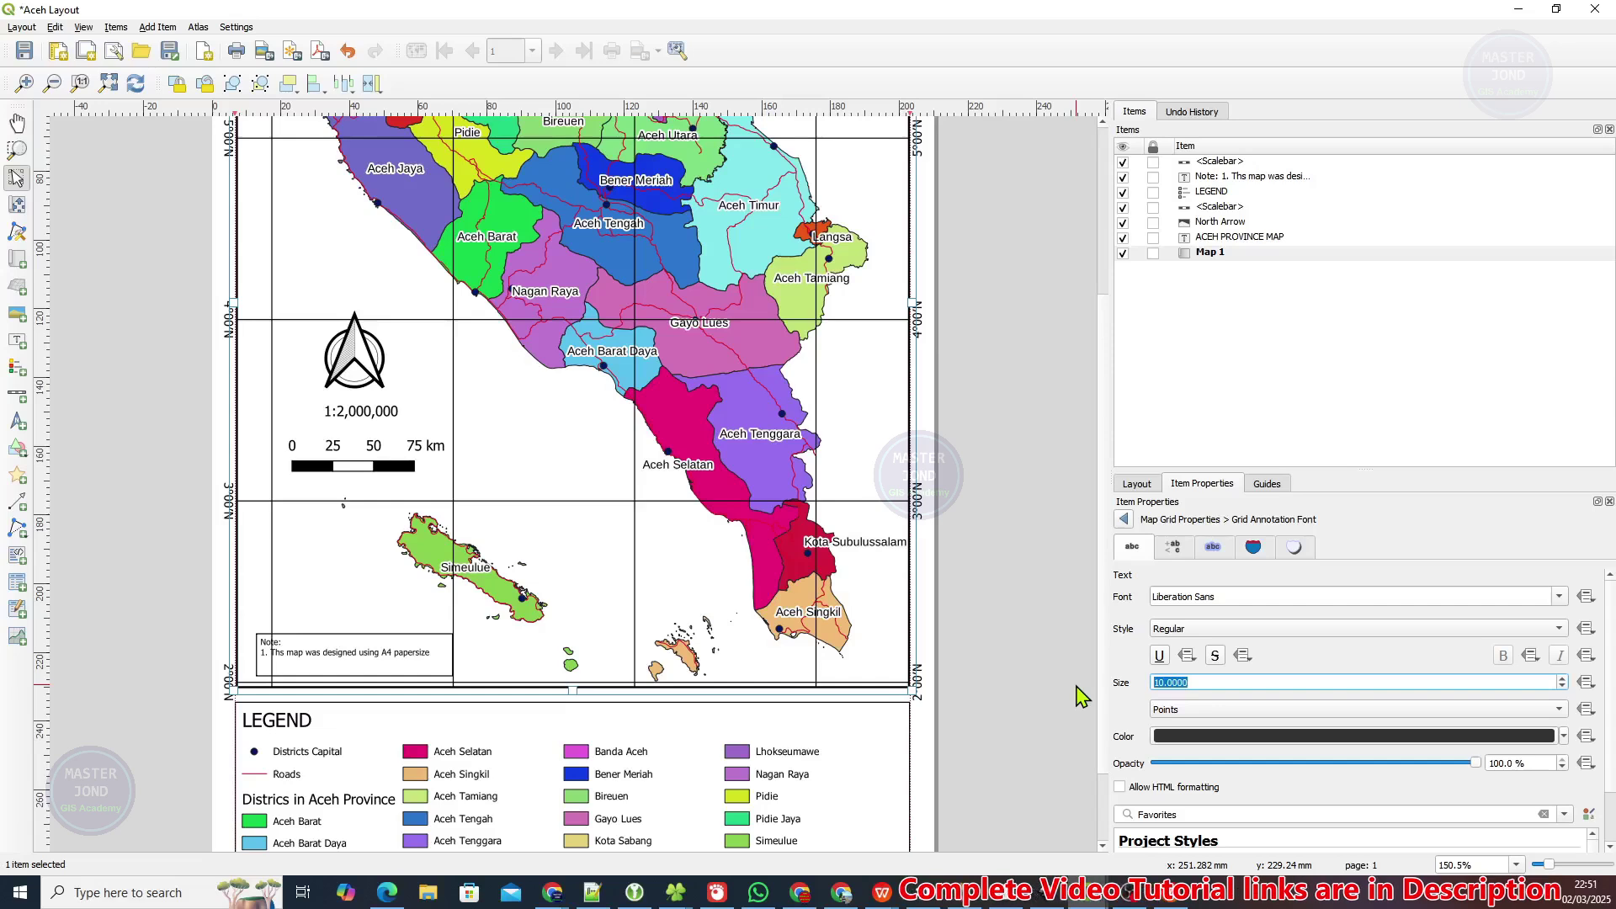
text(7)
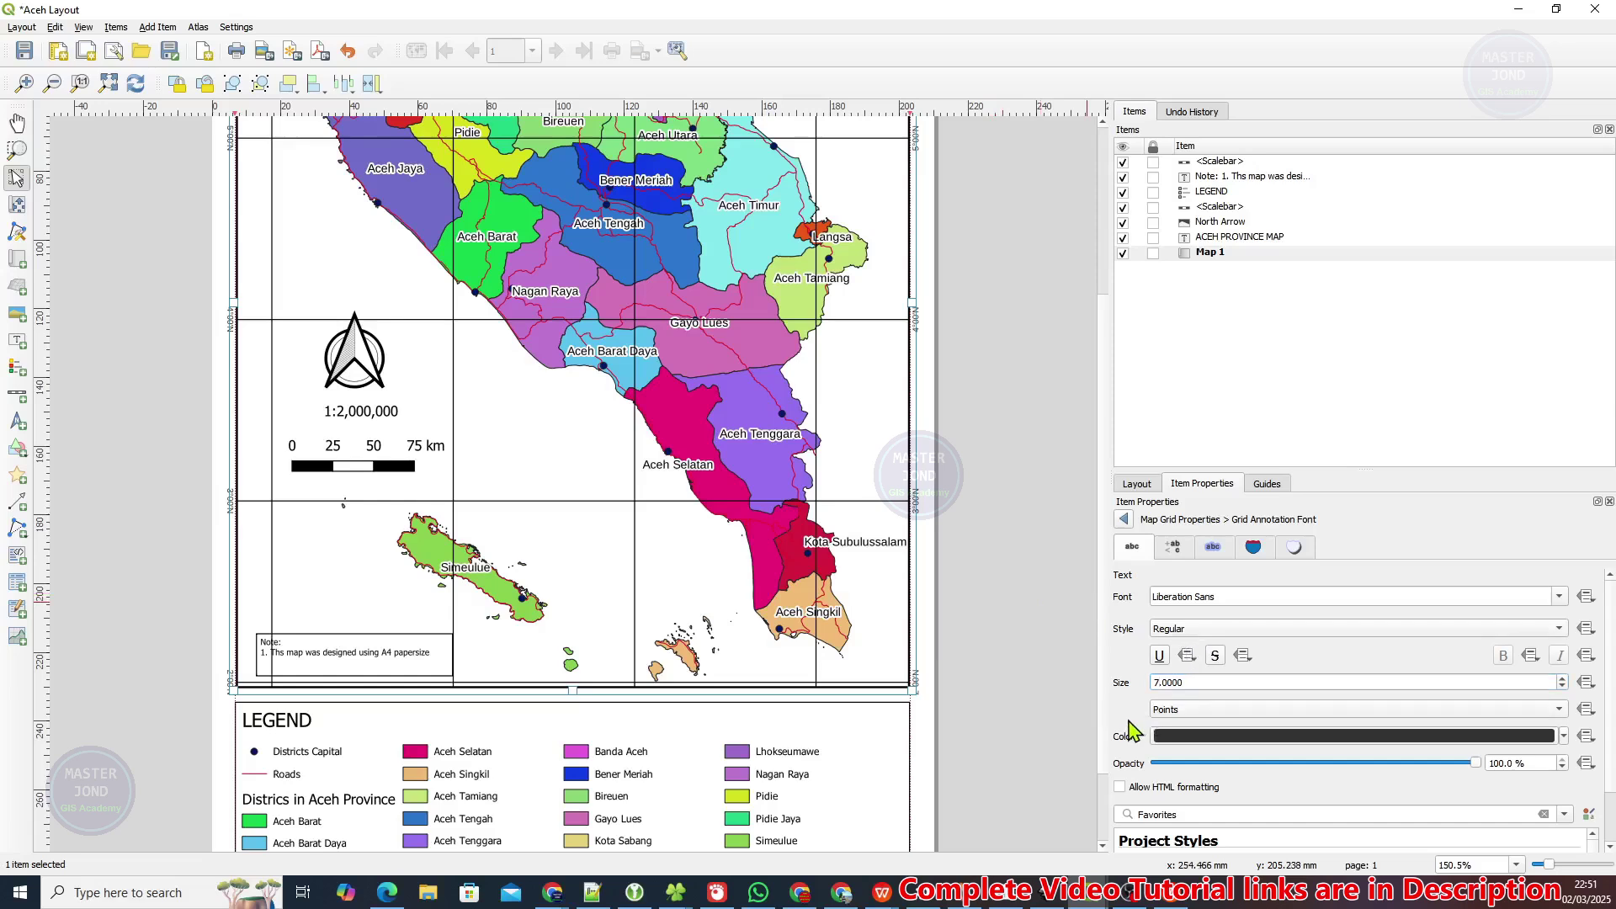
click(1124, 519)
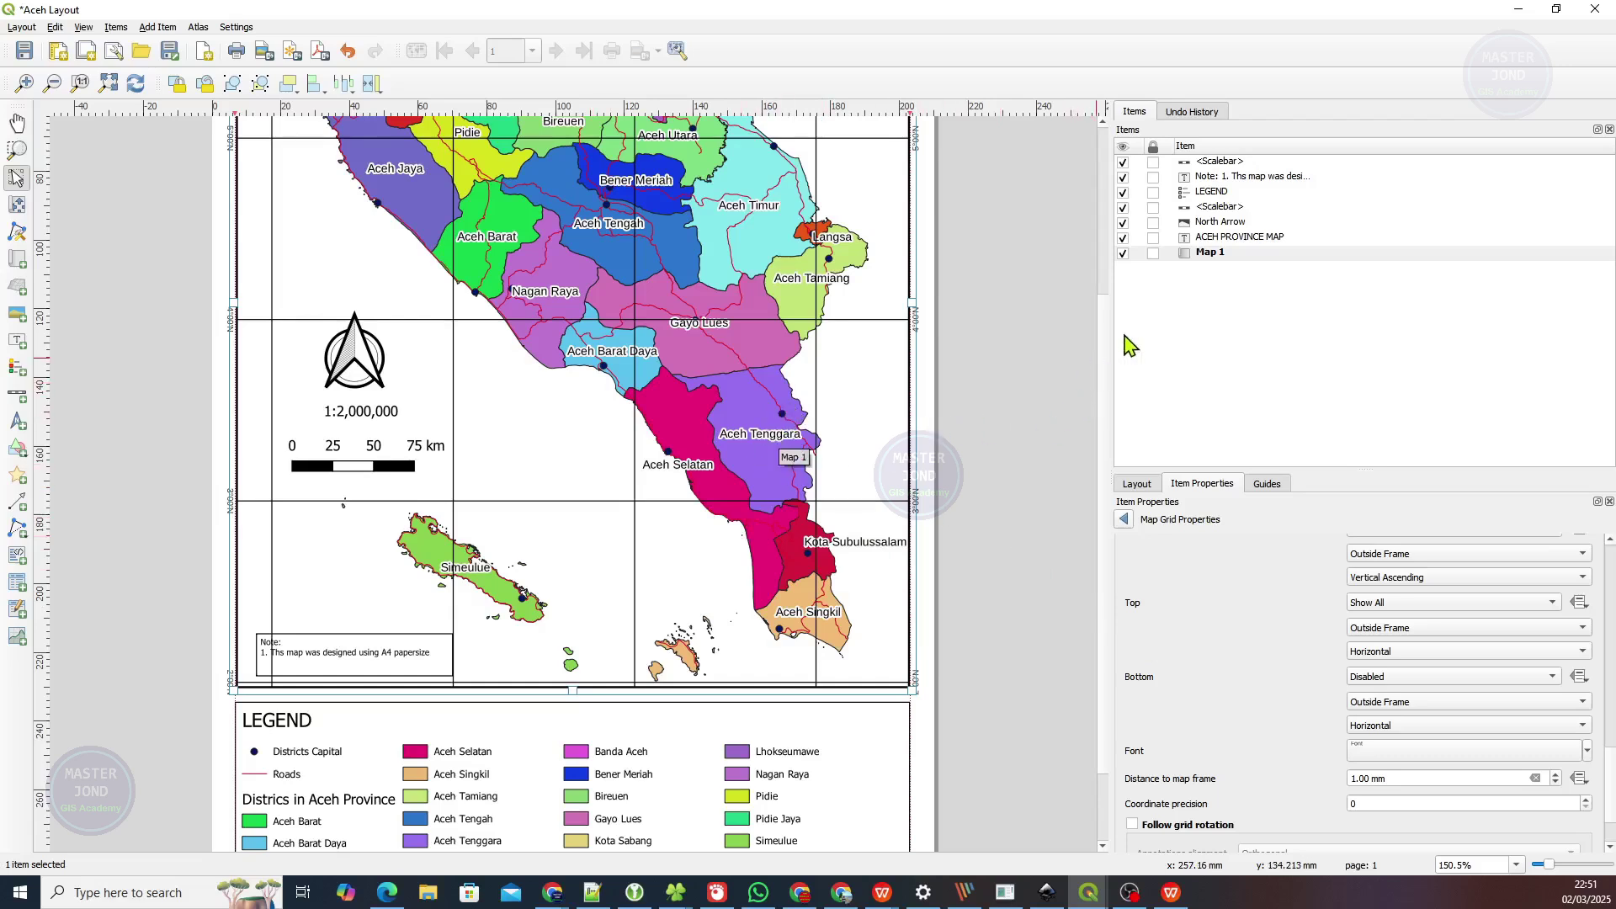
drag(1106, 308, 1104, 244)
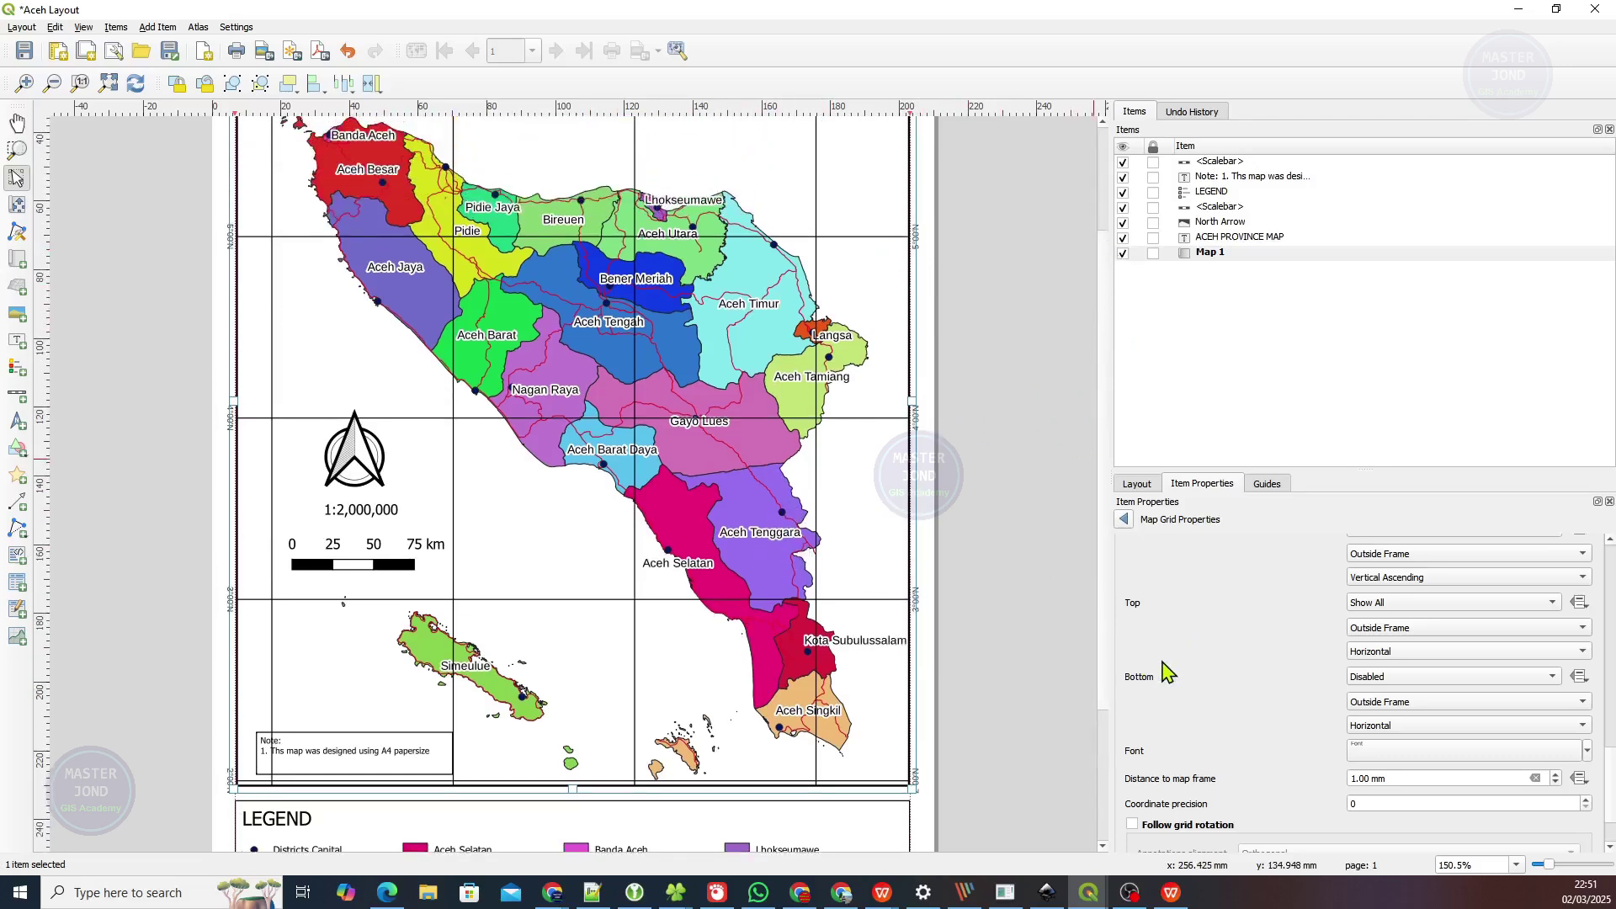
Change the grid line colour to dark grey and reduce its opacity so the lines are faint.
scroll(1166, 671, up, 10)
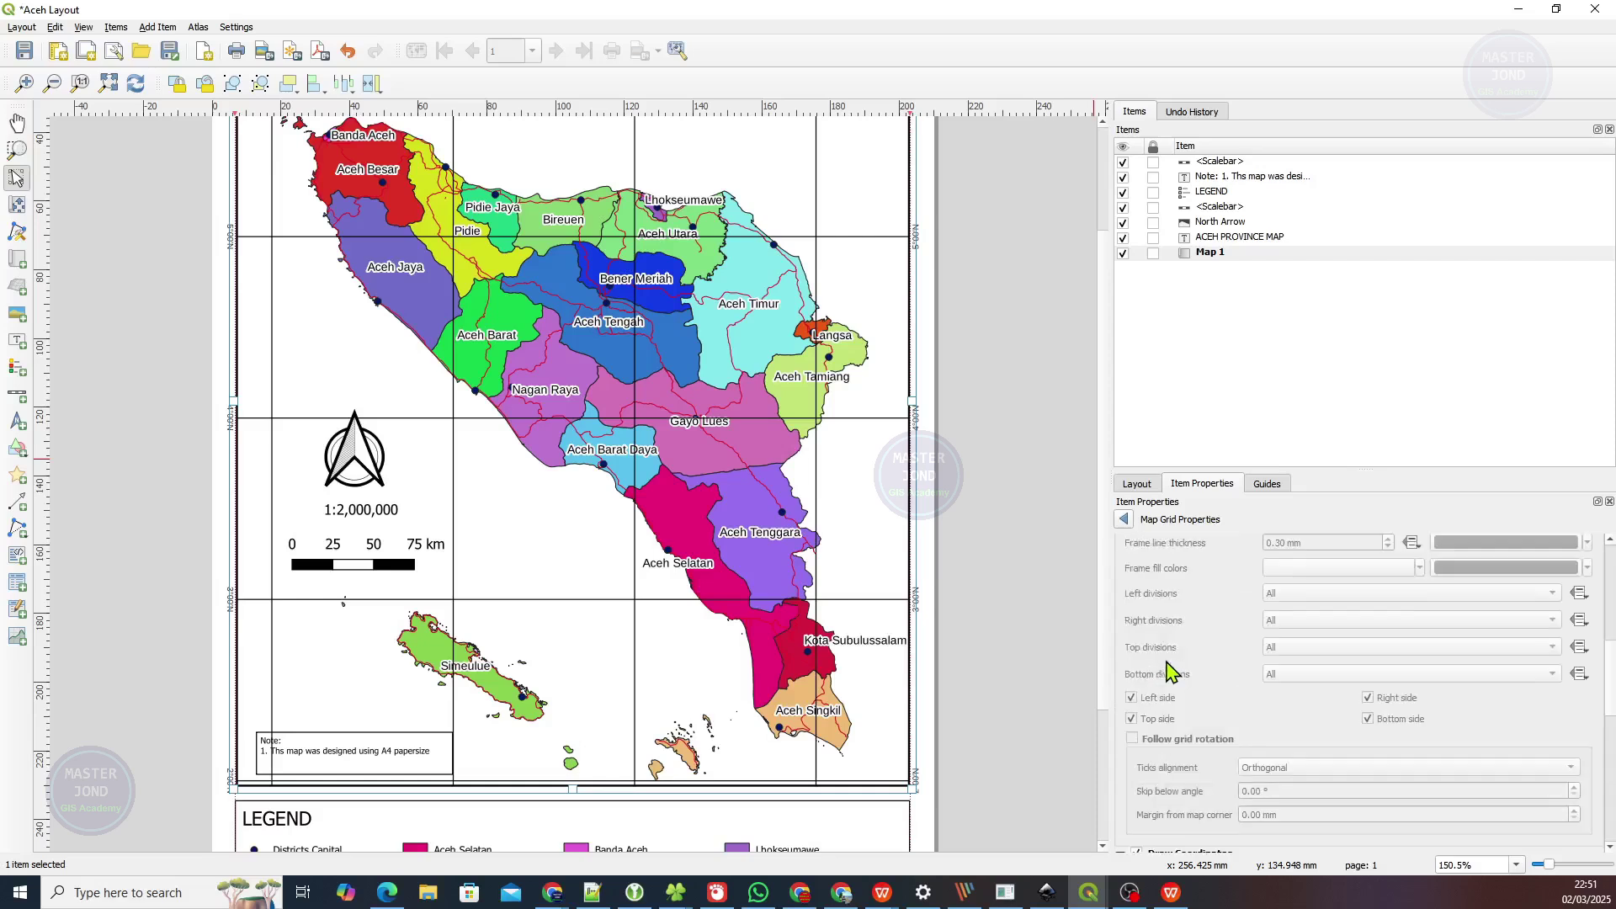
scroll(1165, 670, up, 6)
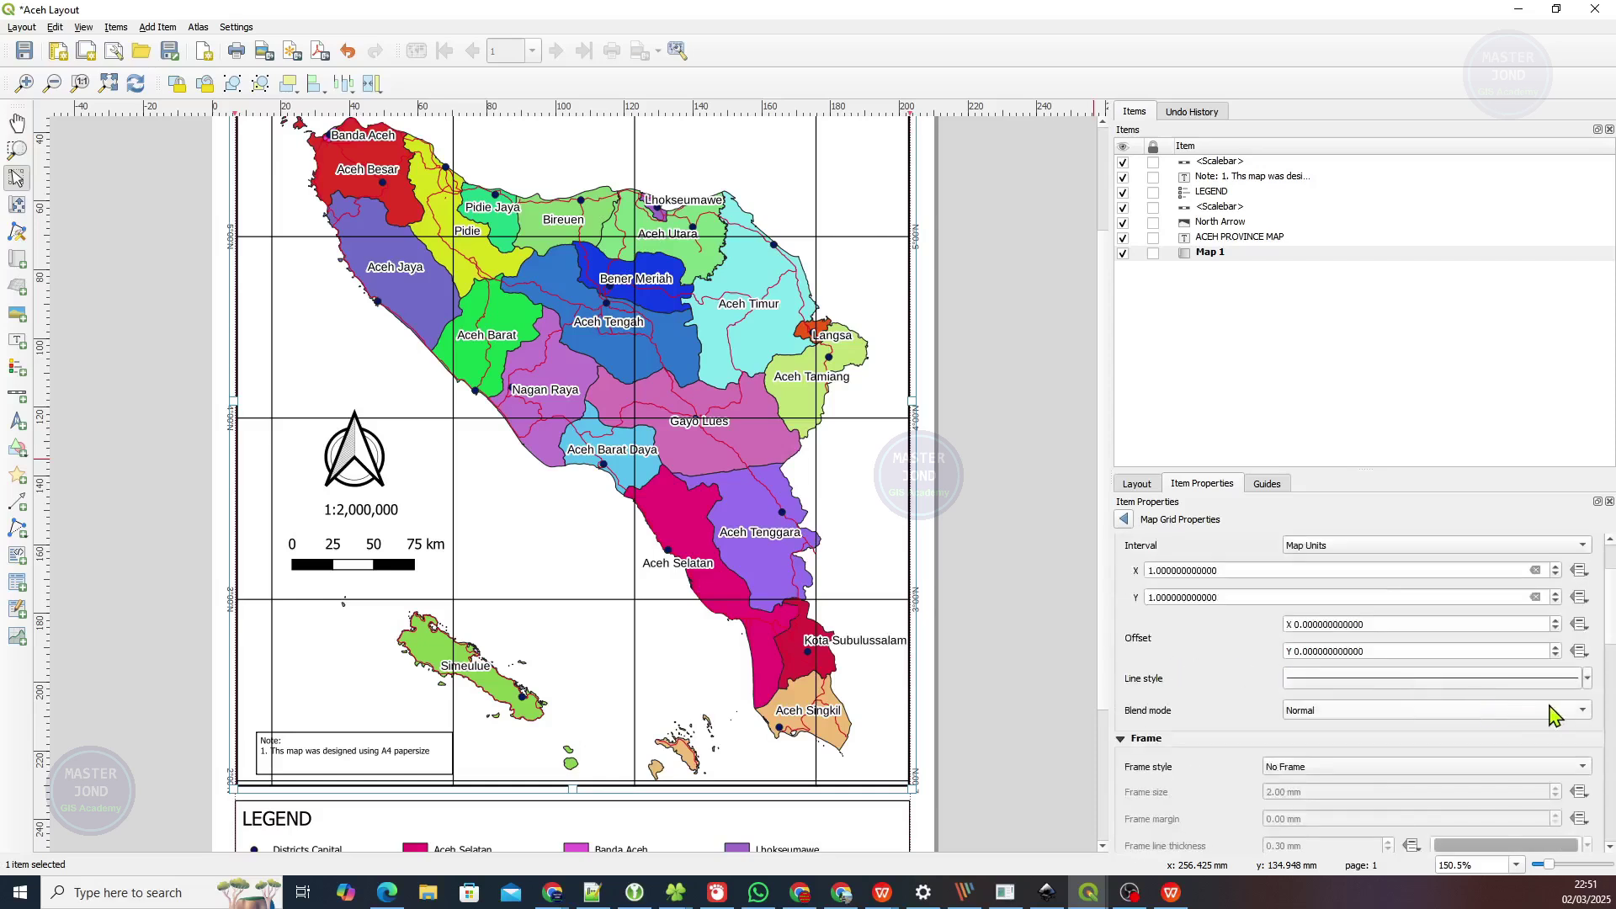
click(1588, 680)
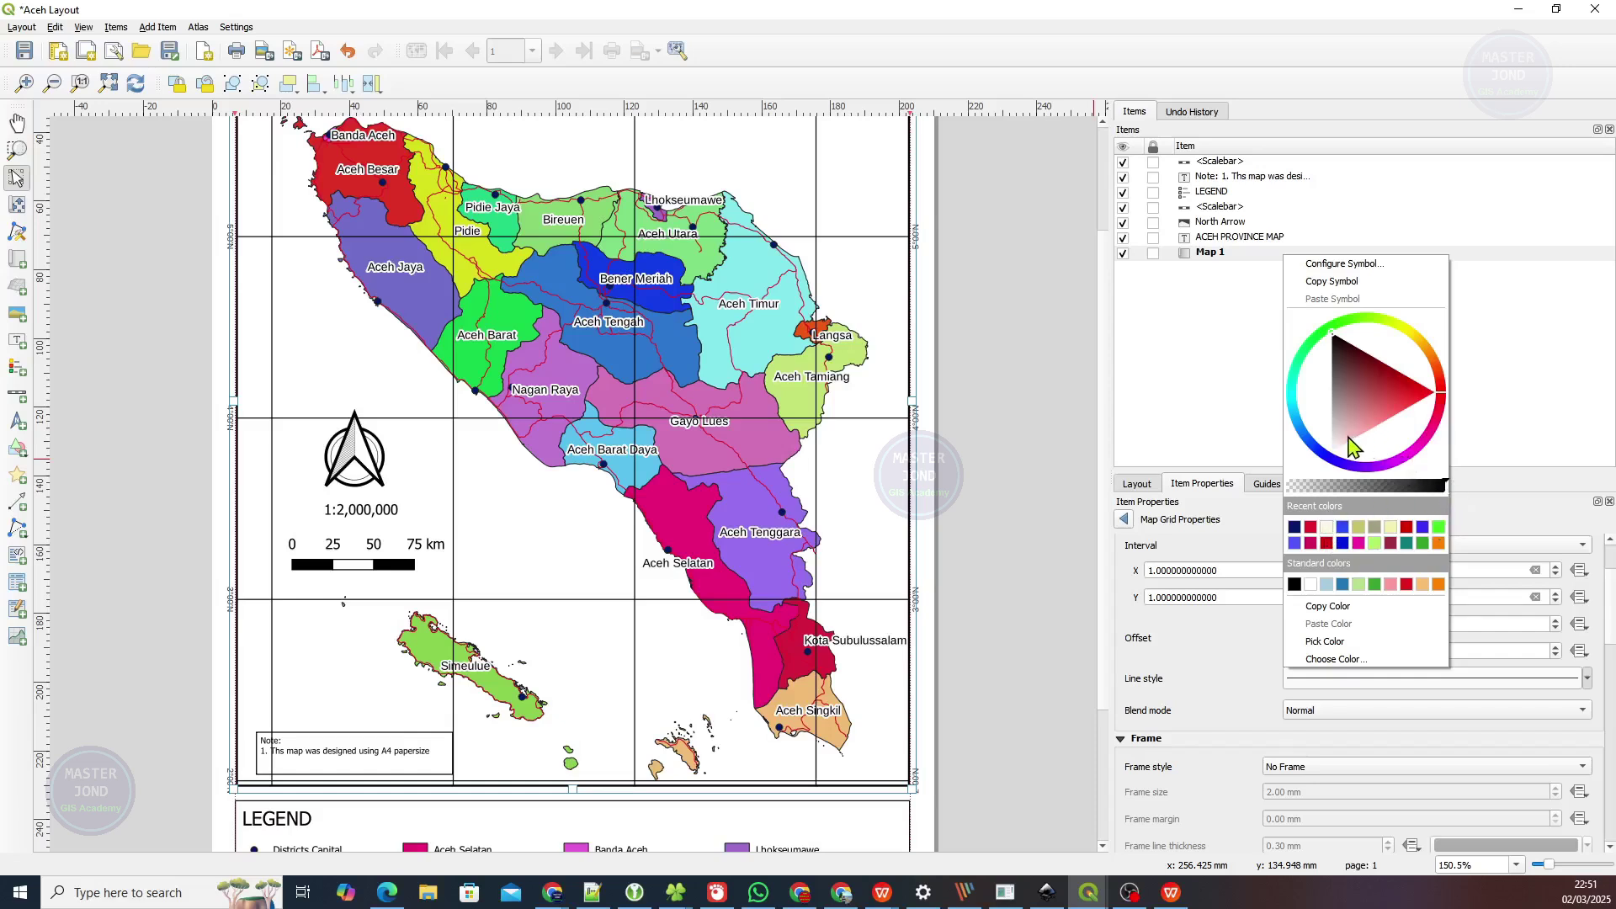
mouse_move(1342, 385)
mouse_down()
mouse_move(1336, 442)
mouse_move(1328, 383)
mouse_up()
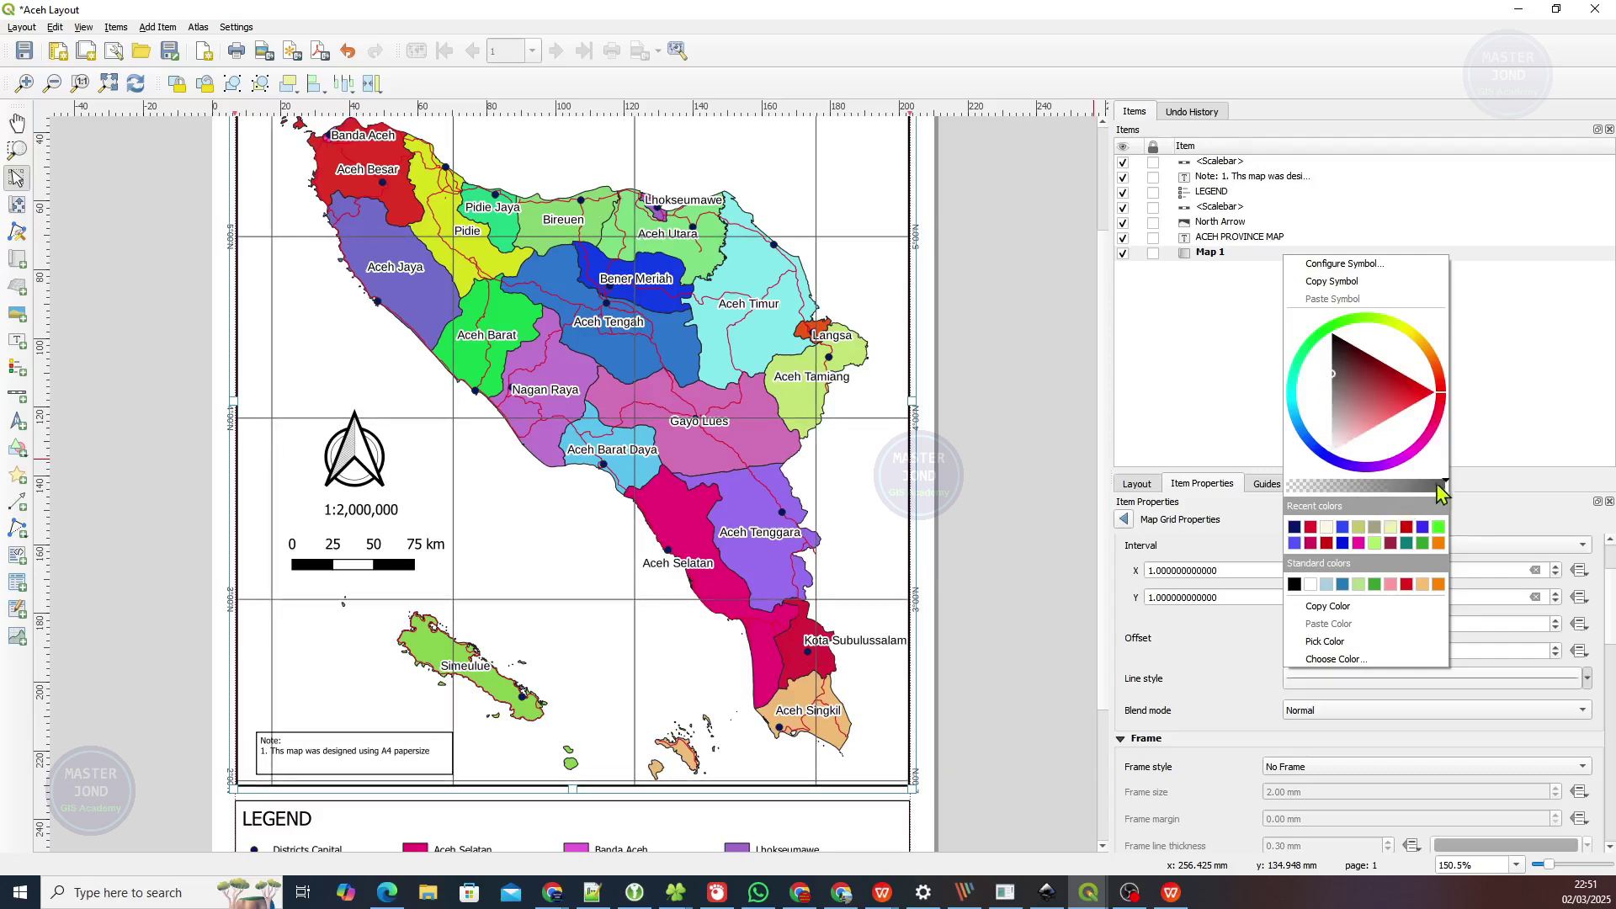
drag(1445, 488, 1338, 497)
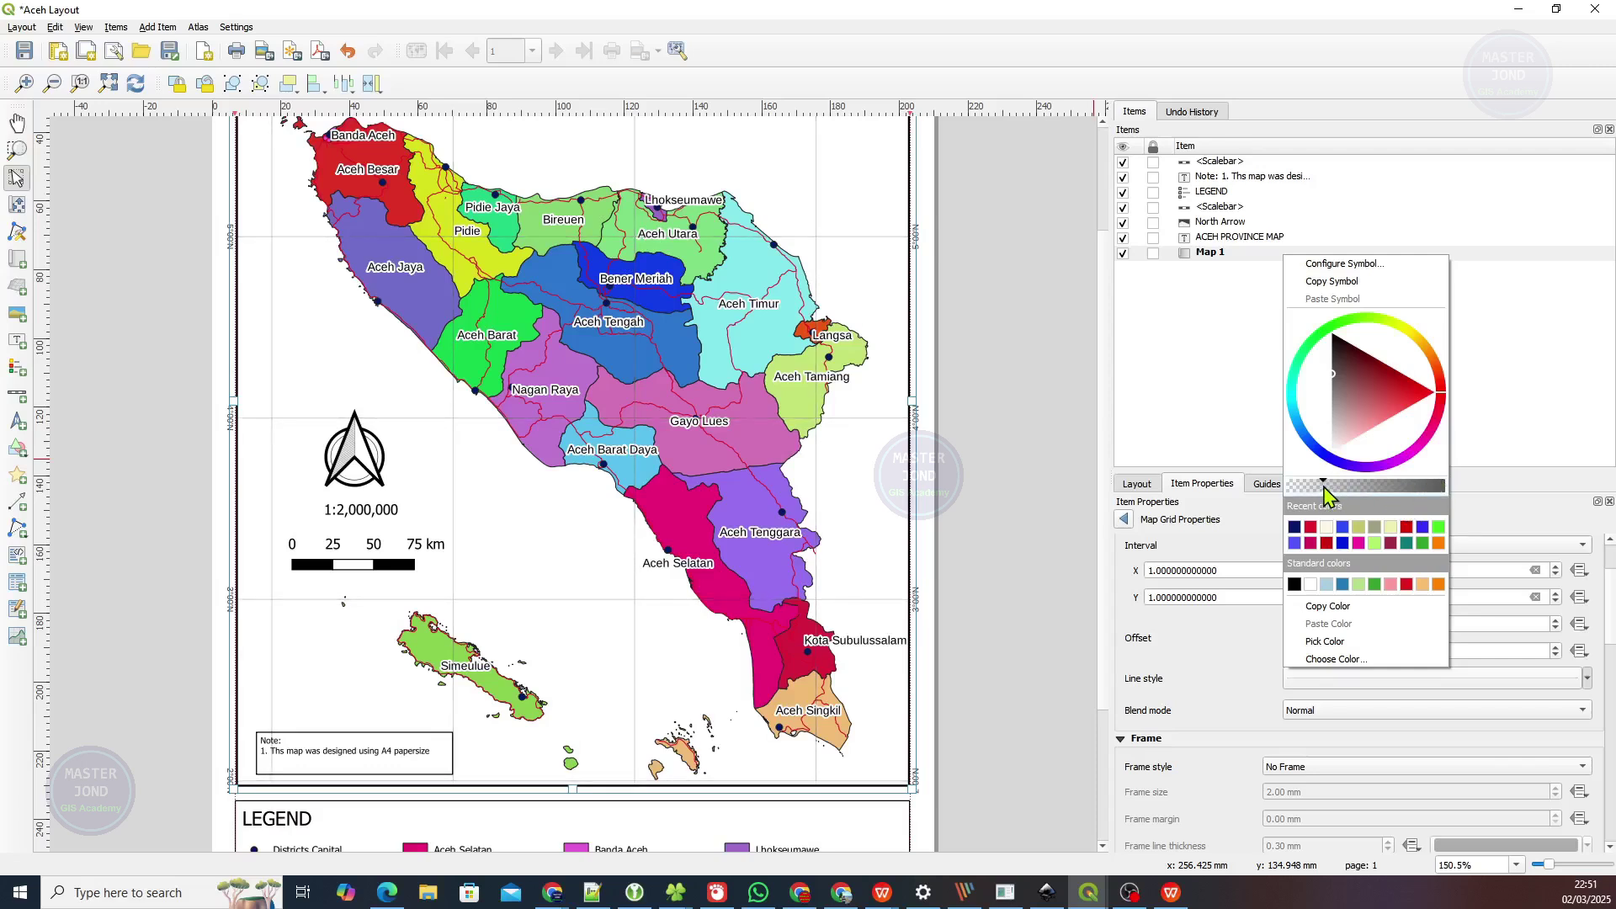
drag(1322, 485, 1308, 486)
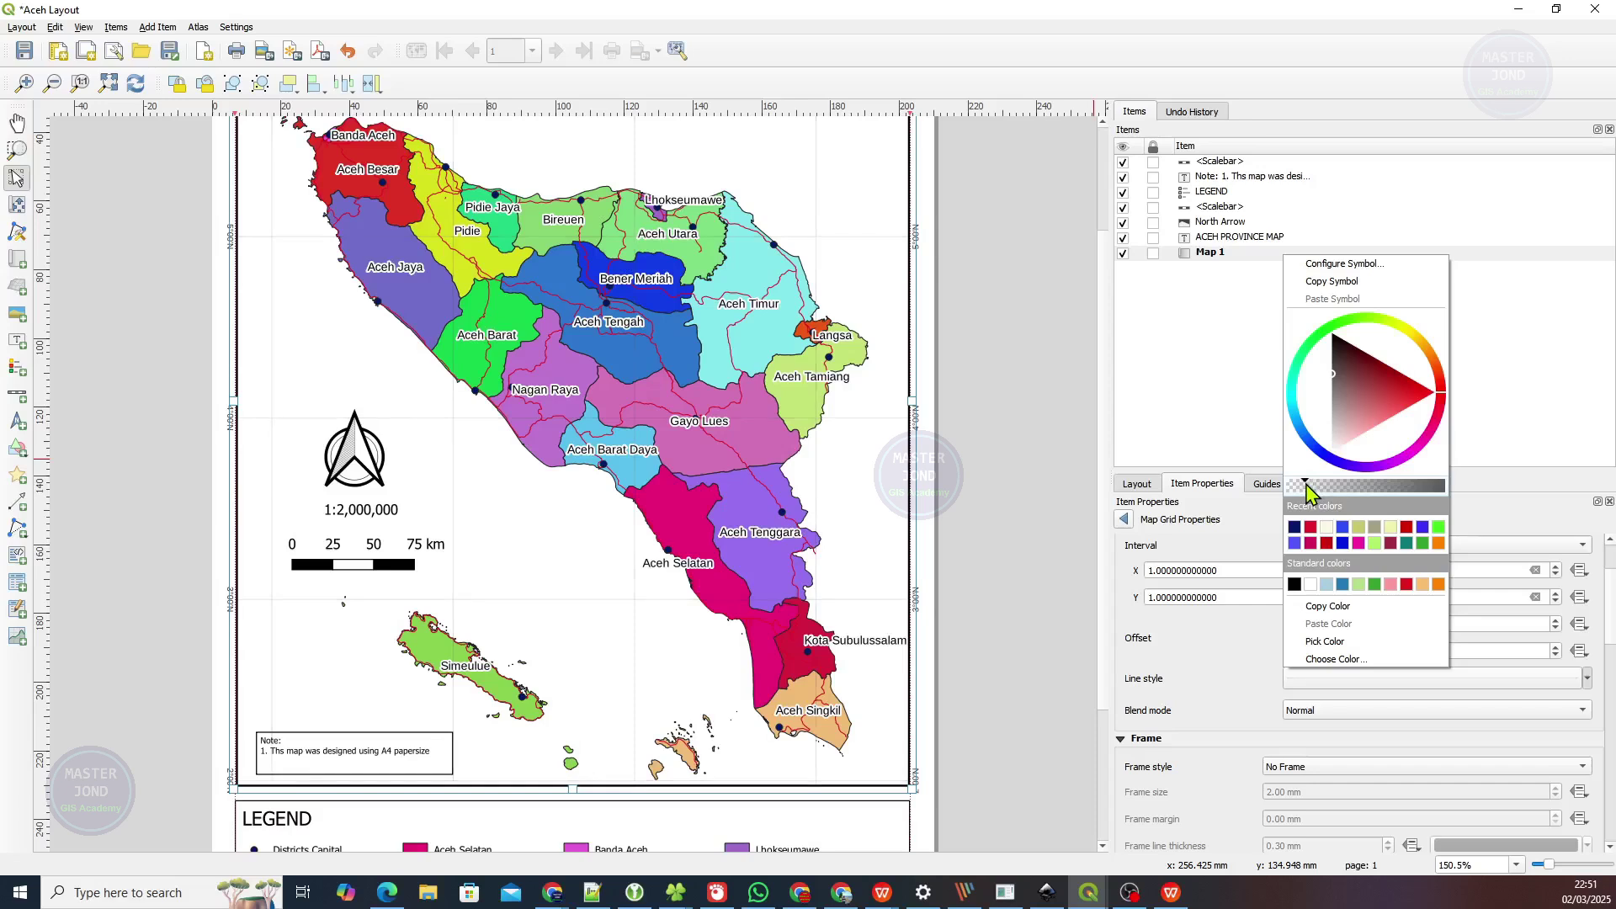
click(1509, 515)
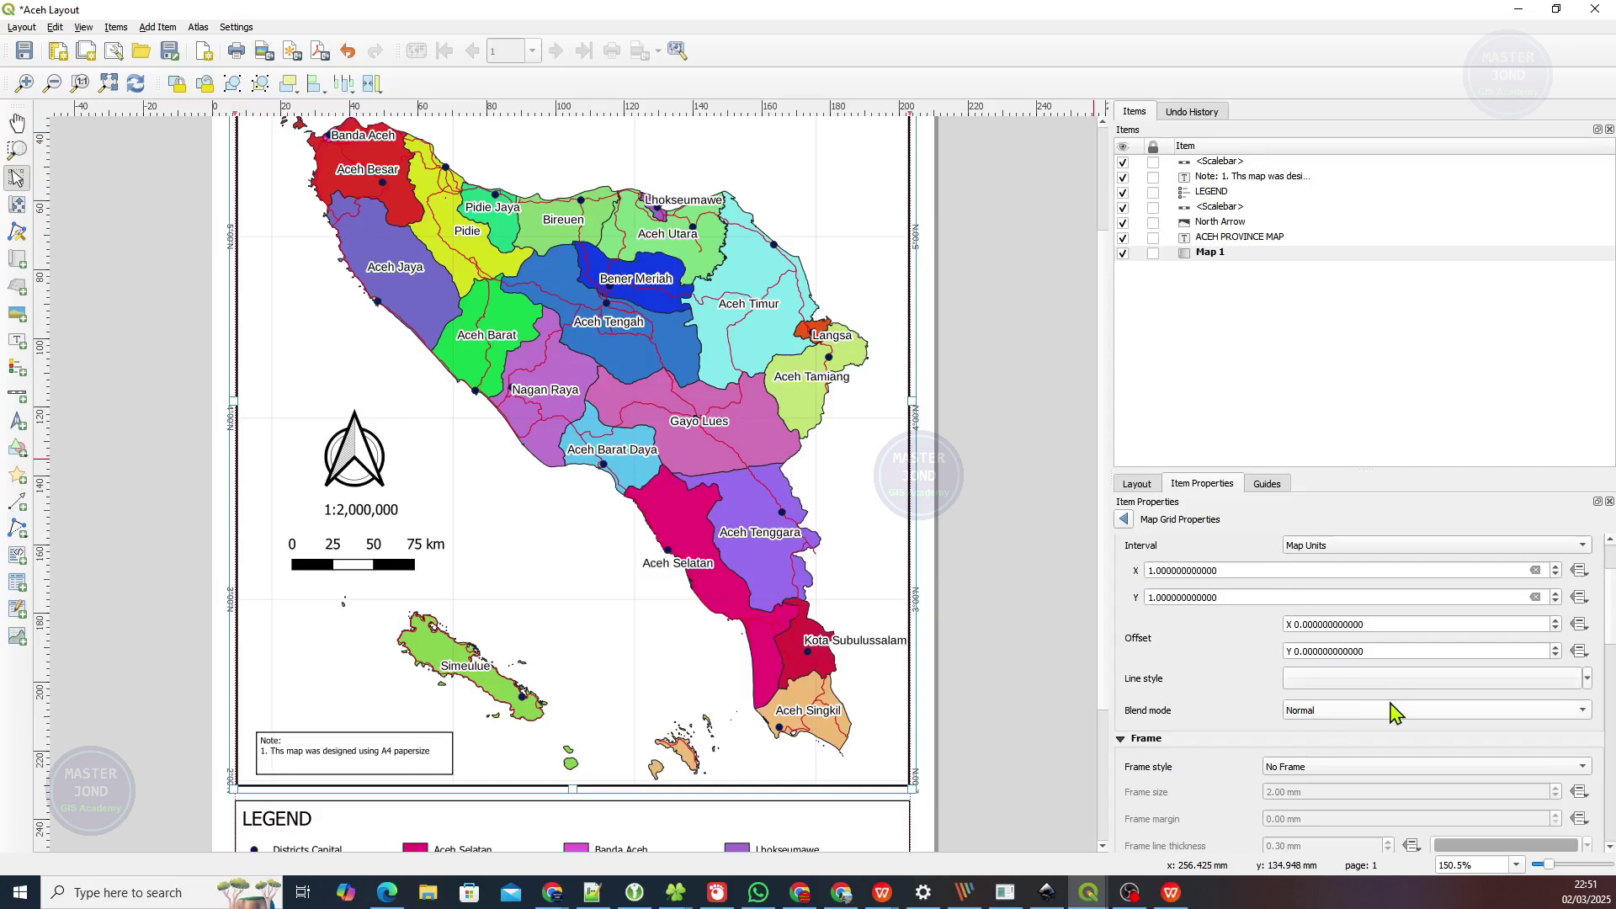
Lower the grid line opacity further to almost transparent and inspect the lines up close near the north arrow.
click(1587, 680)
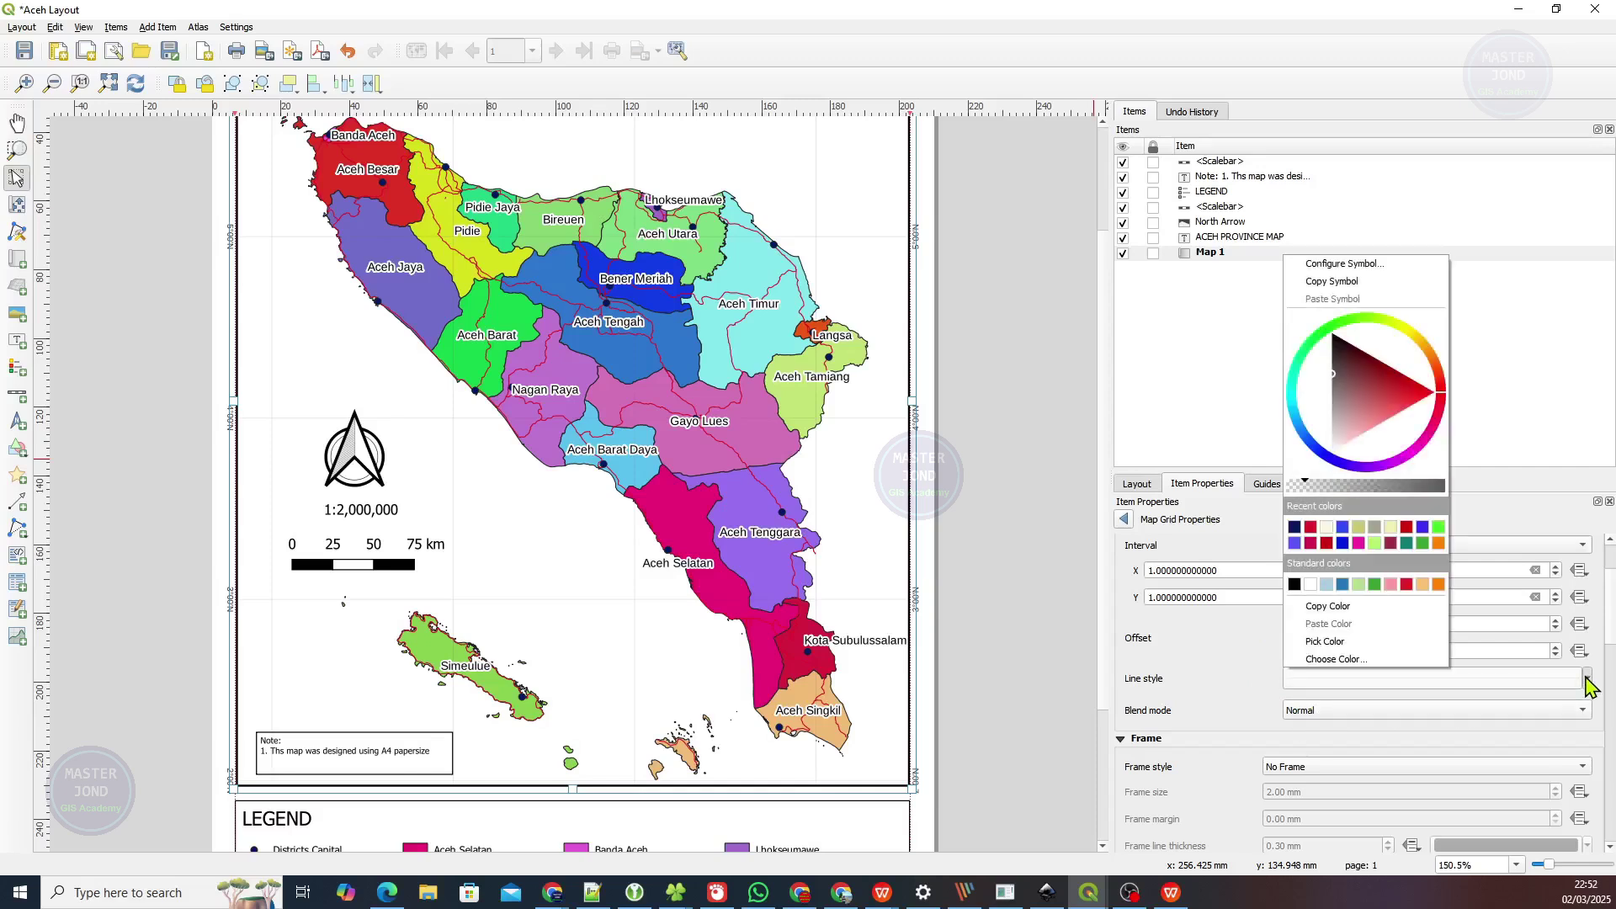
drag(1349, 486, 1342, 485)
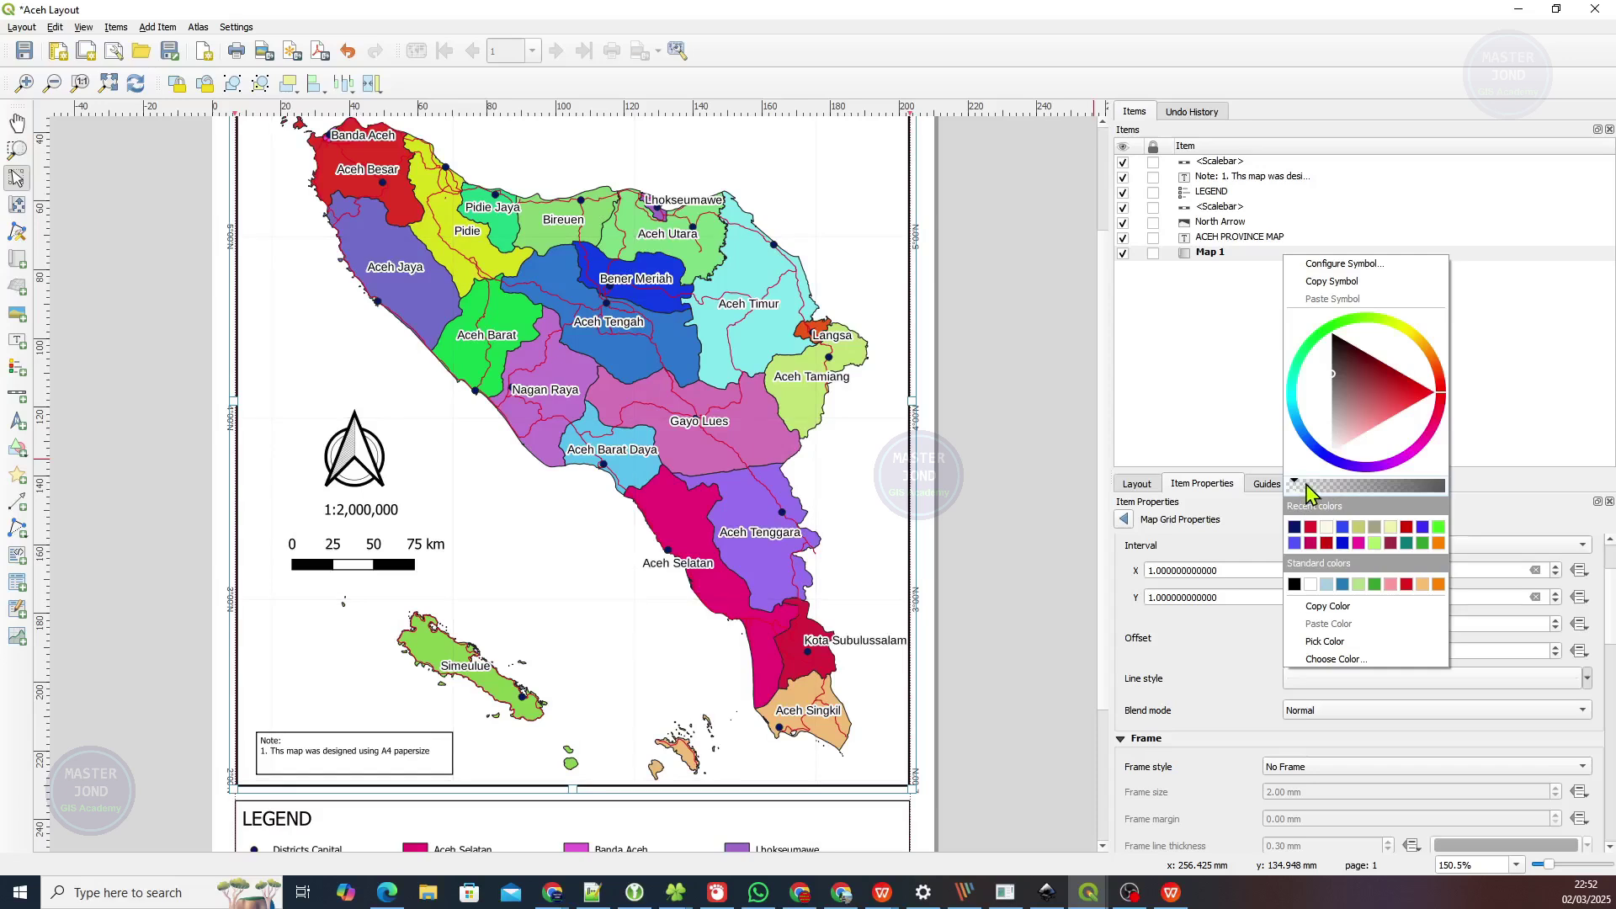
click(1226, 546)
scroll(364, 410, up, 2)
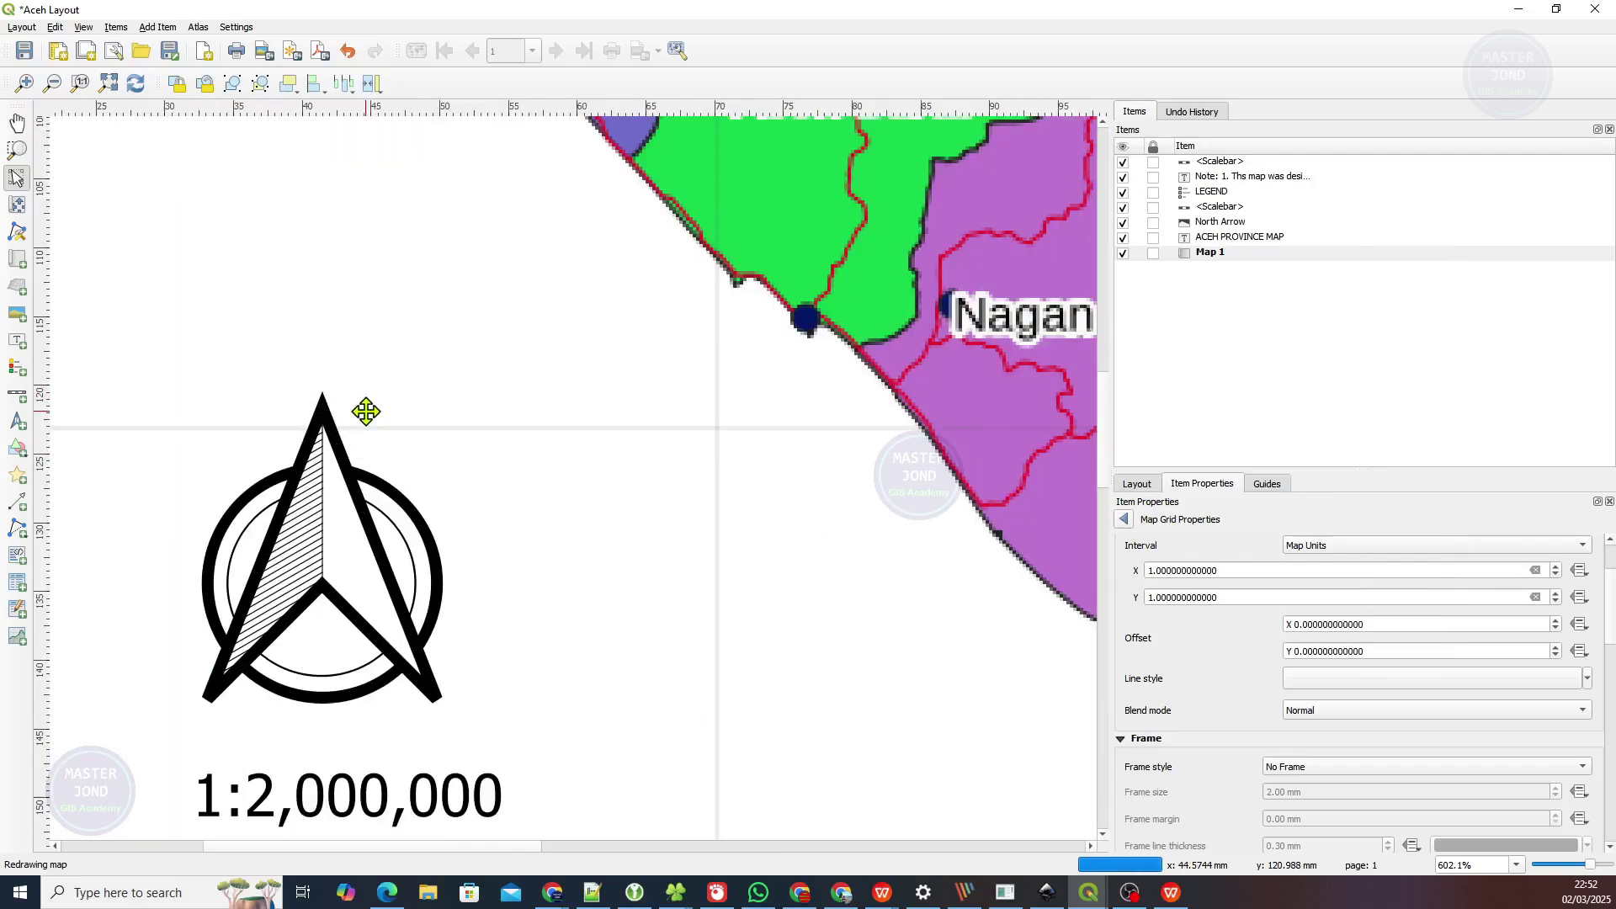
Examine how the faint grid lines look across the whole map, with the map item deselected.
scroll(481, 411, down, 1)
scroll(482, 411, down, 1)
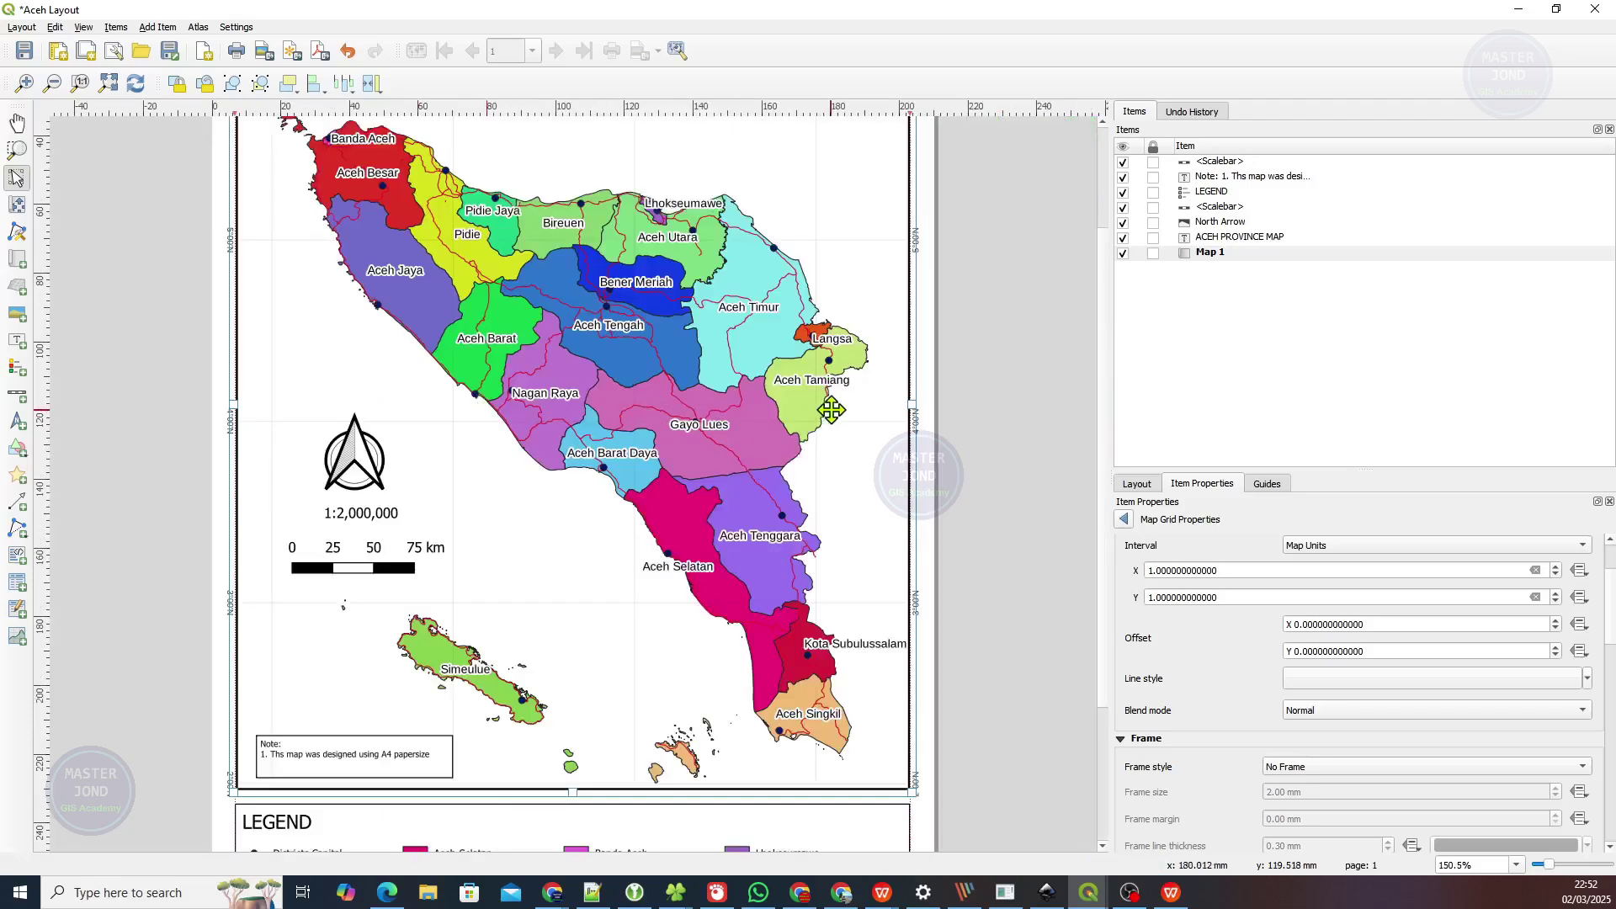
scroll(839, 410, up, 2)
scroll(839, 410, down, 2)
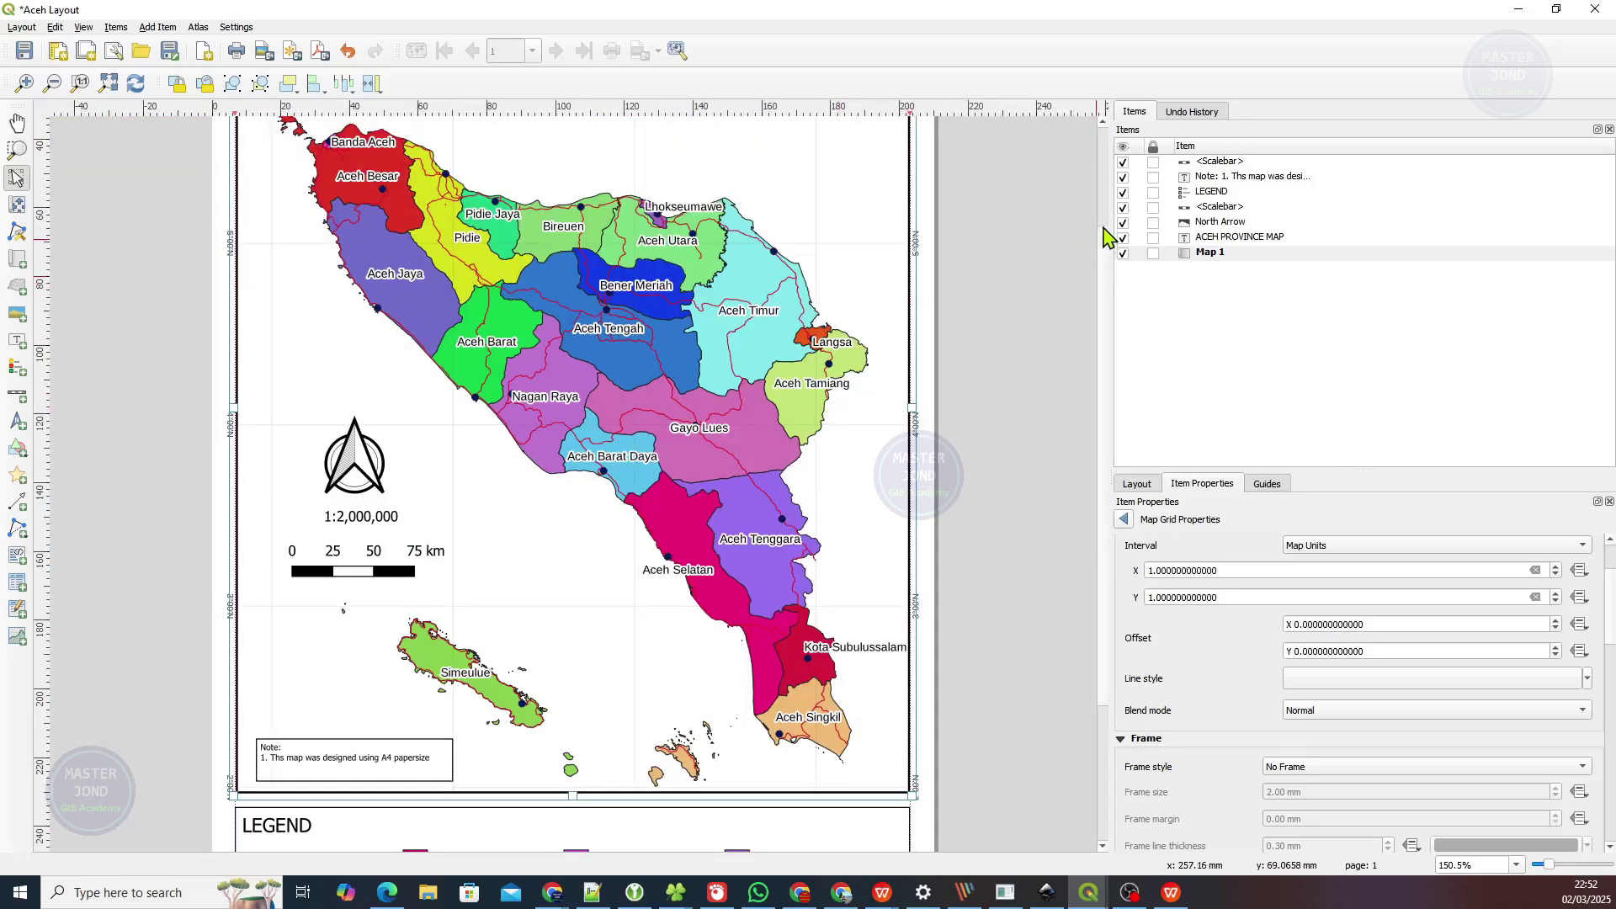
mouse_move(1105, 239)
mouse_down()
mouse_move(1104, 152)
mouse_move(1098, 250)
mouse_up()
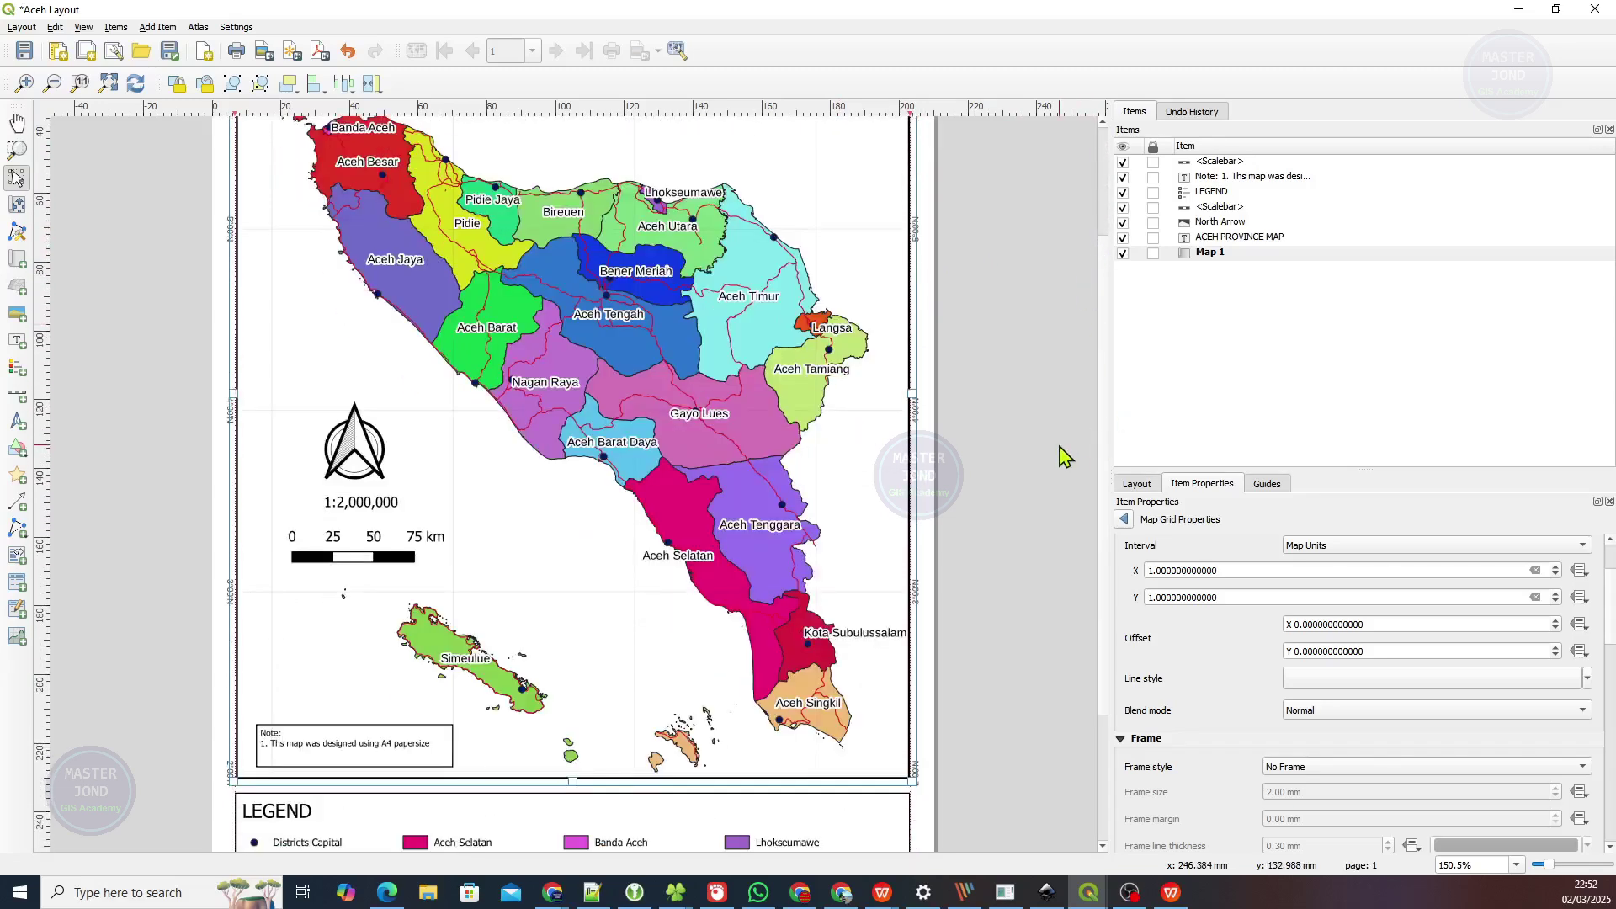
click(967, 499)
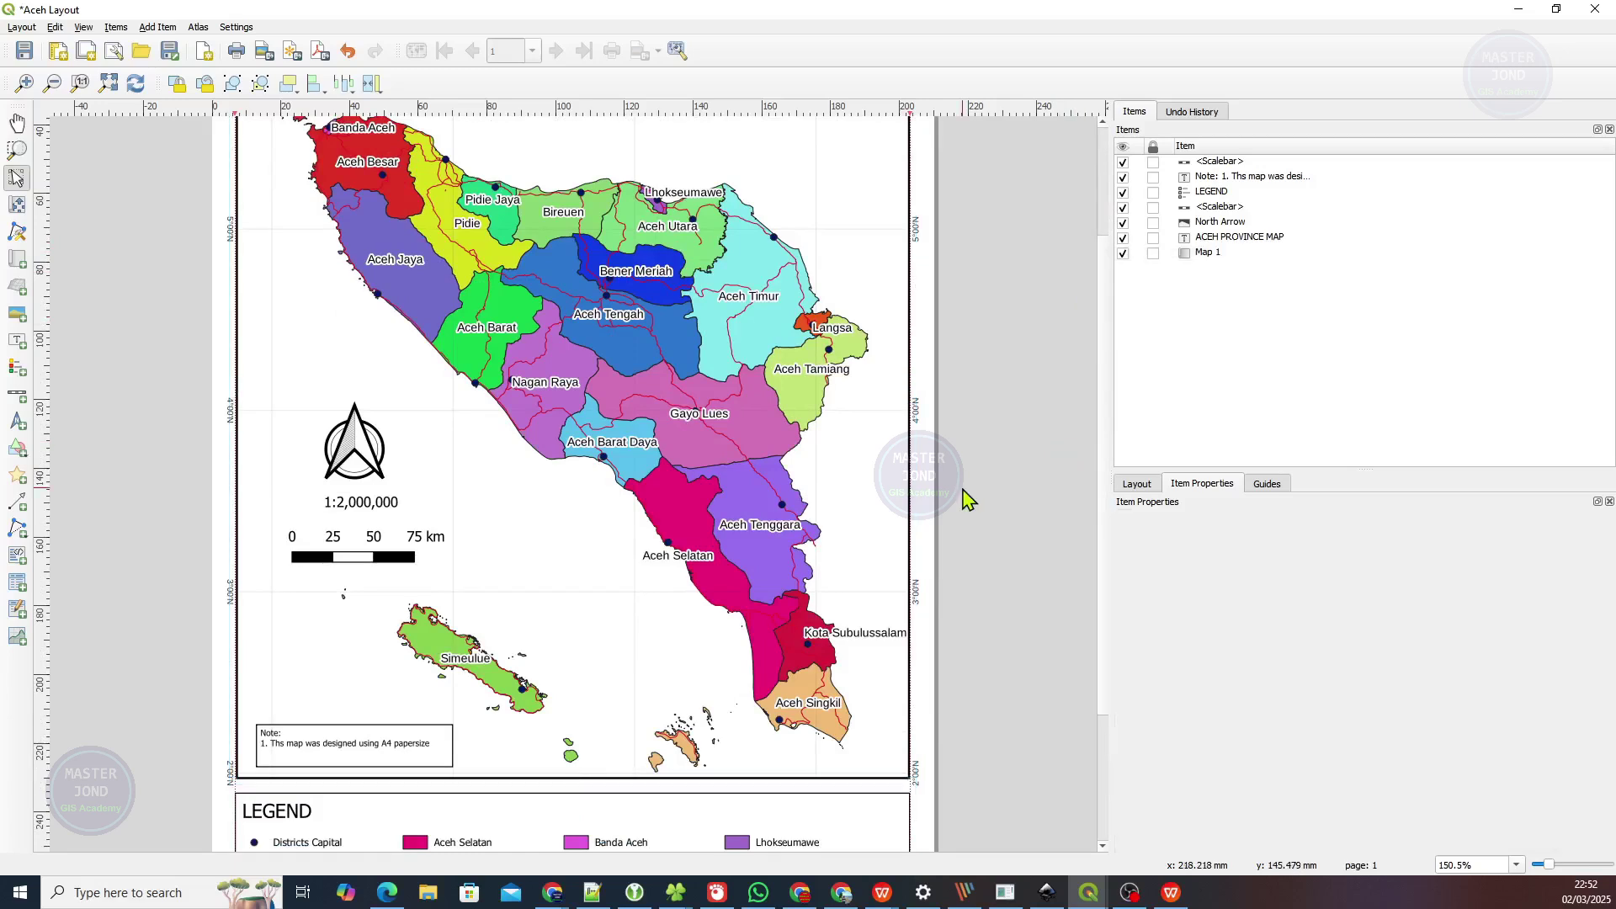
Select Map 1 again and reopen its Grid 1 for modification.
click(881, 464)
scroll(1164, 652, down, 5)
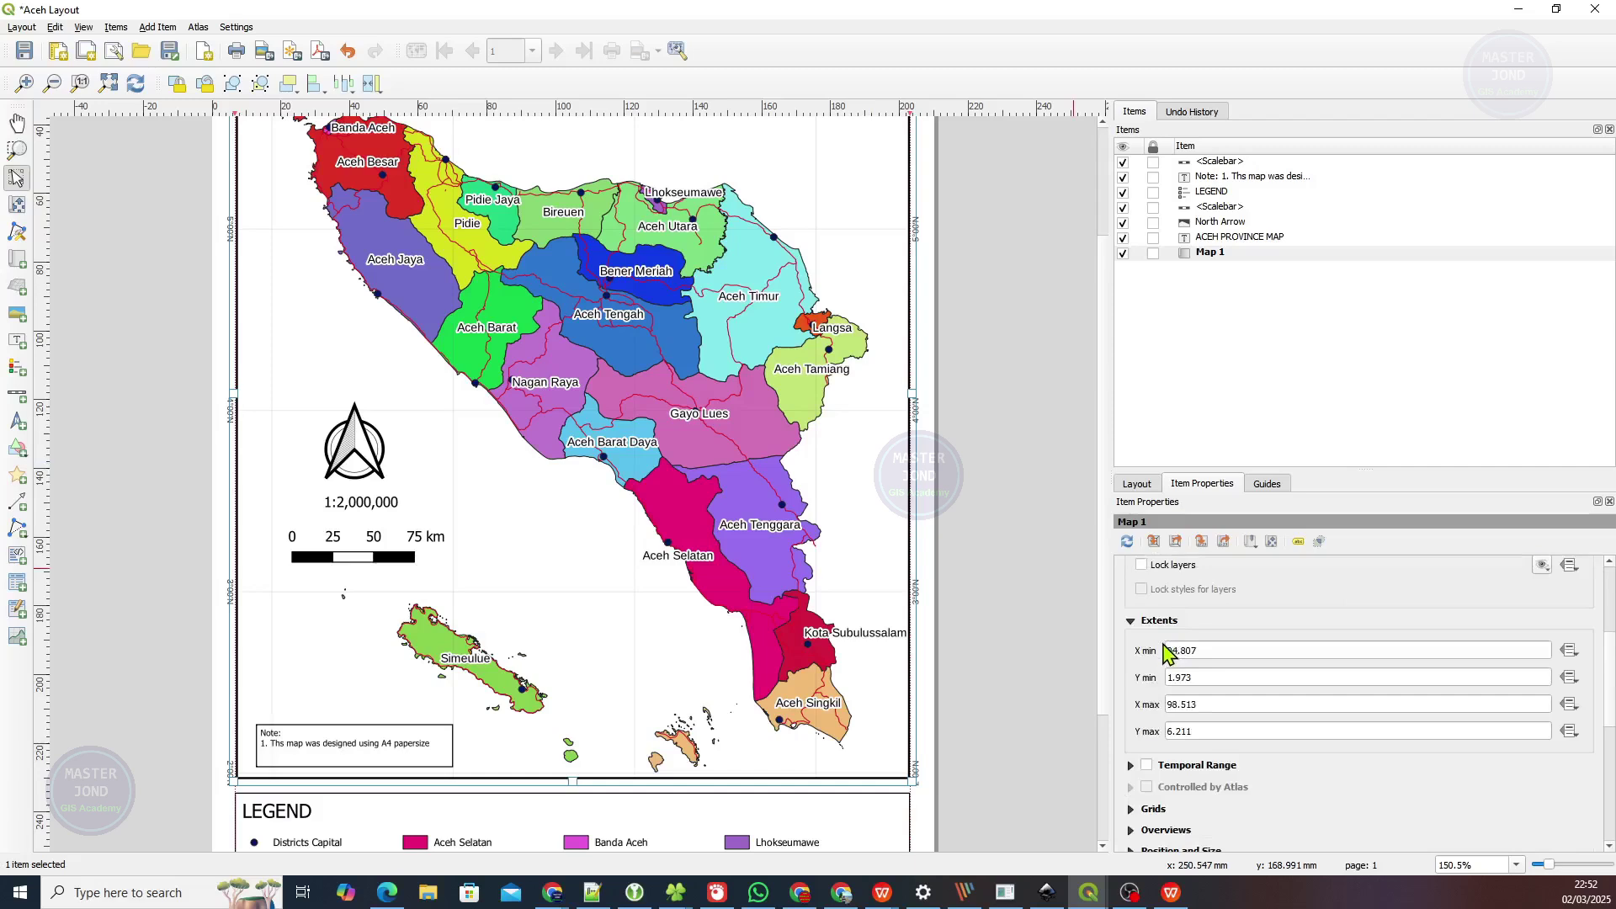
scroll(1164, 652, down, 2)
click(1134, 710)
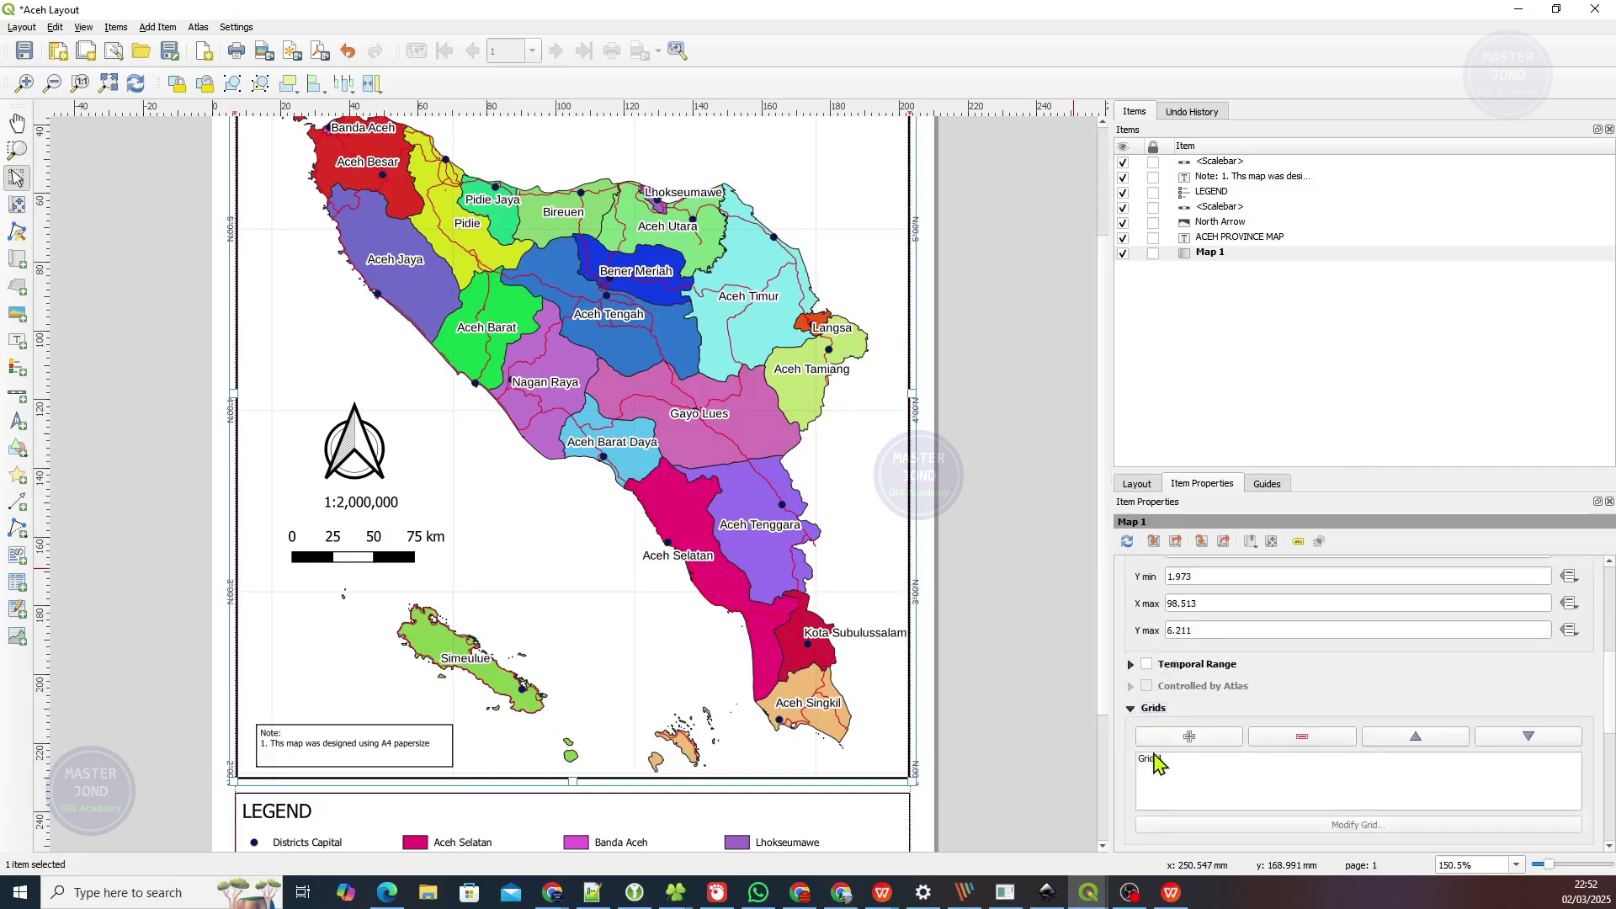
click(1155, 762)
click(1270, 827)
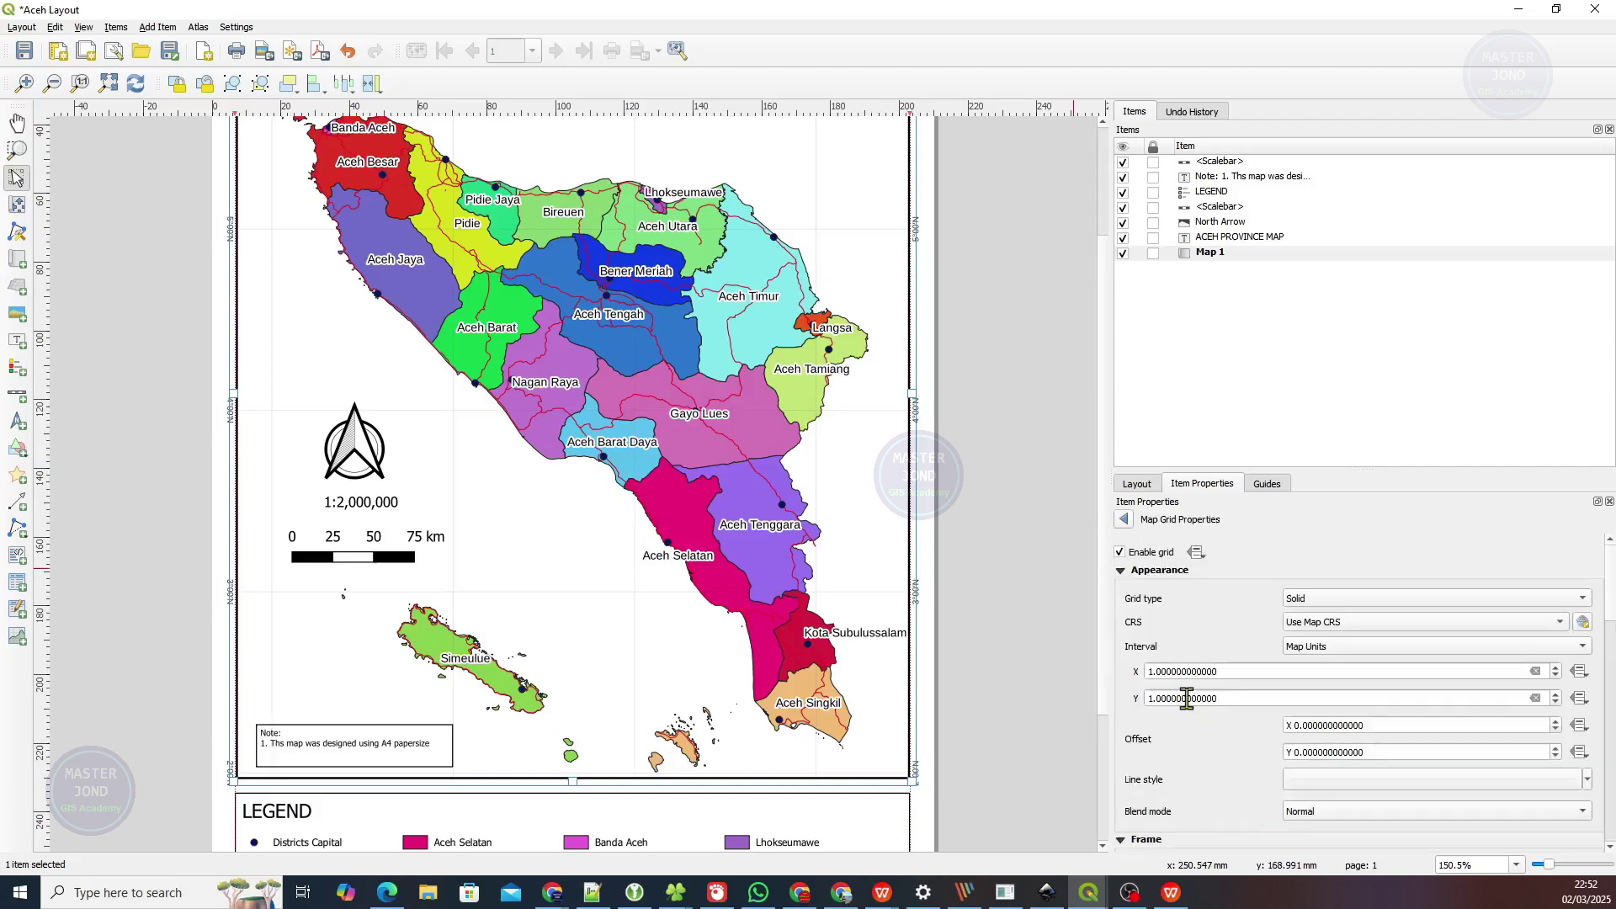
Set the stroke width of the grid line style's Simple Line layer to 0.1 mm.
scroll(1142, 667, down, 1)
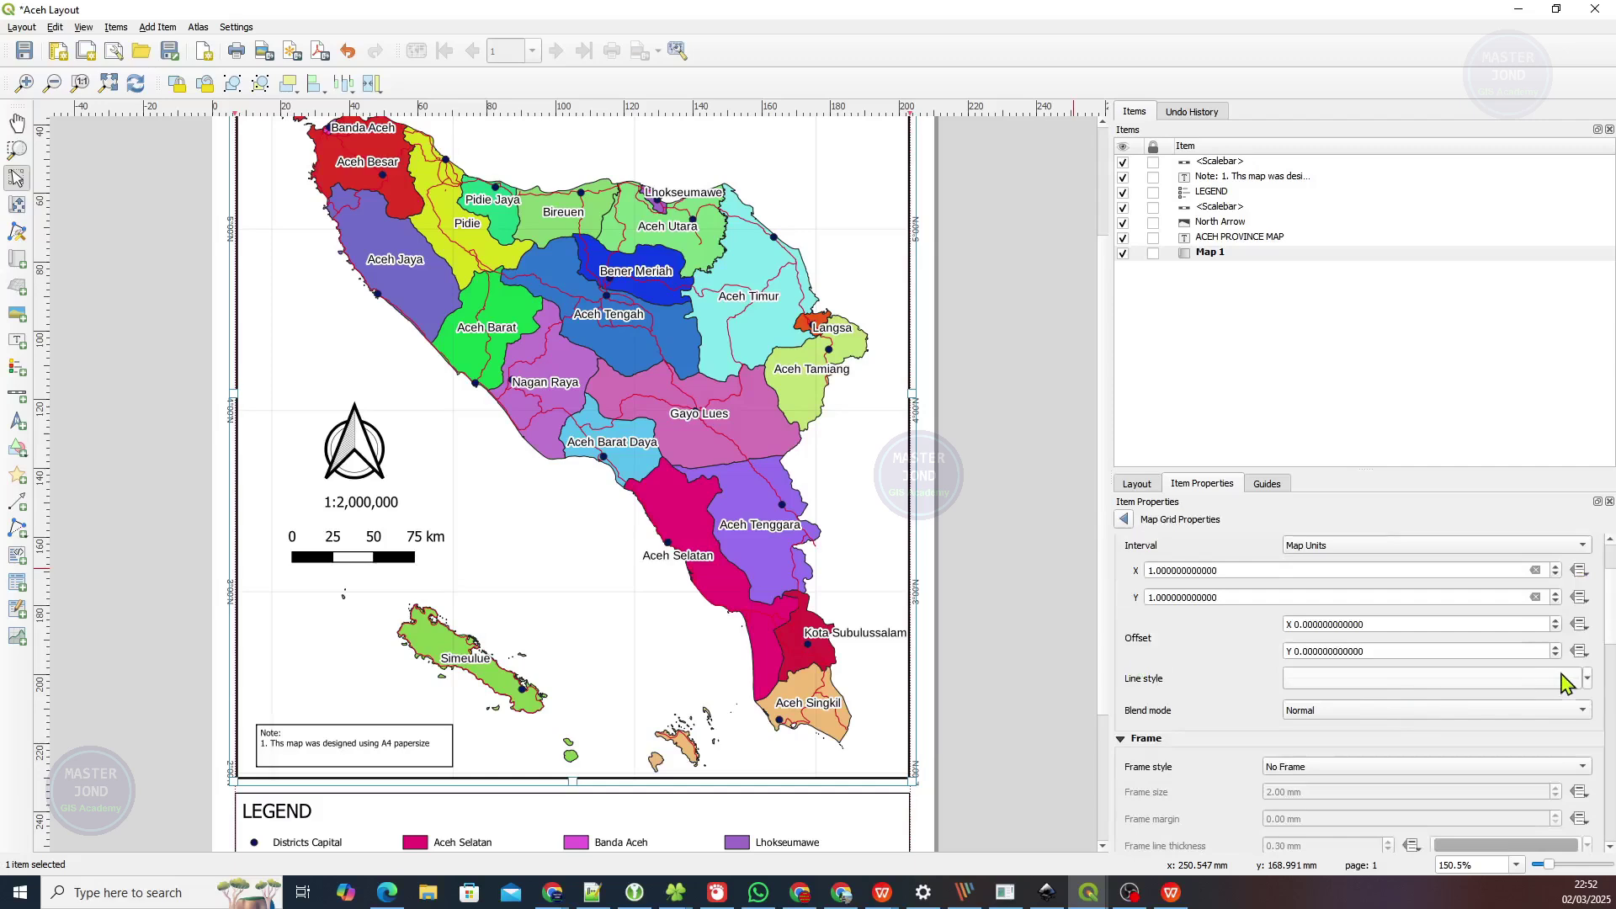
click(1587, 679)
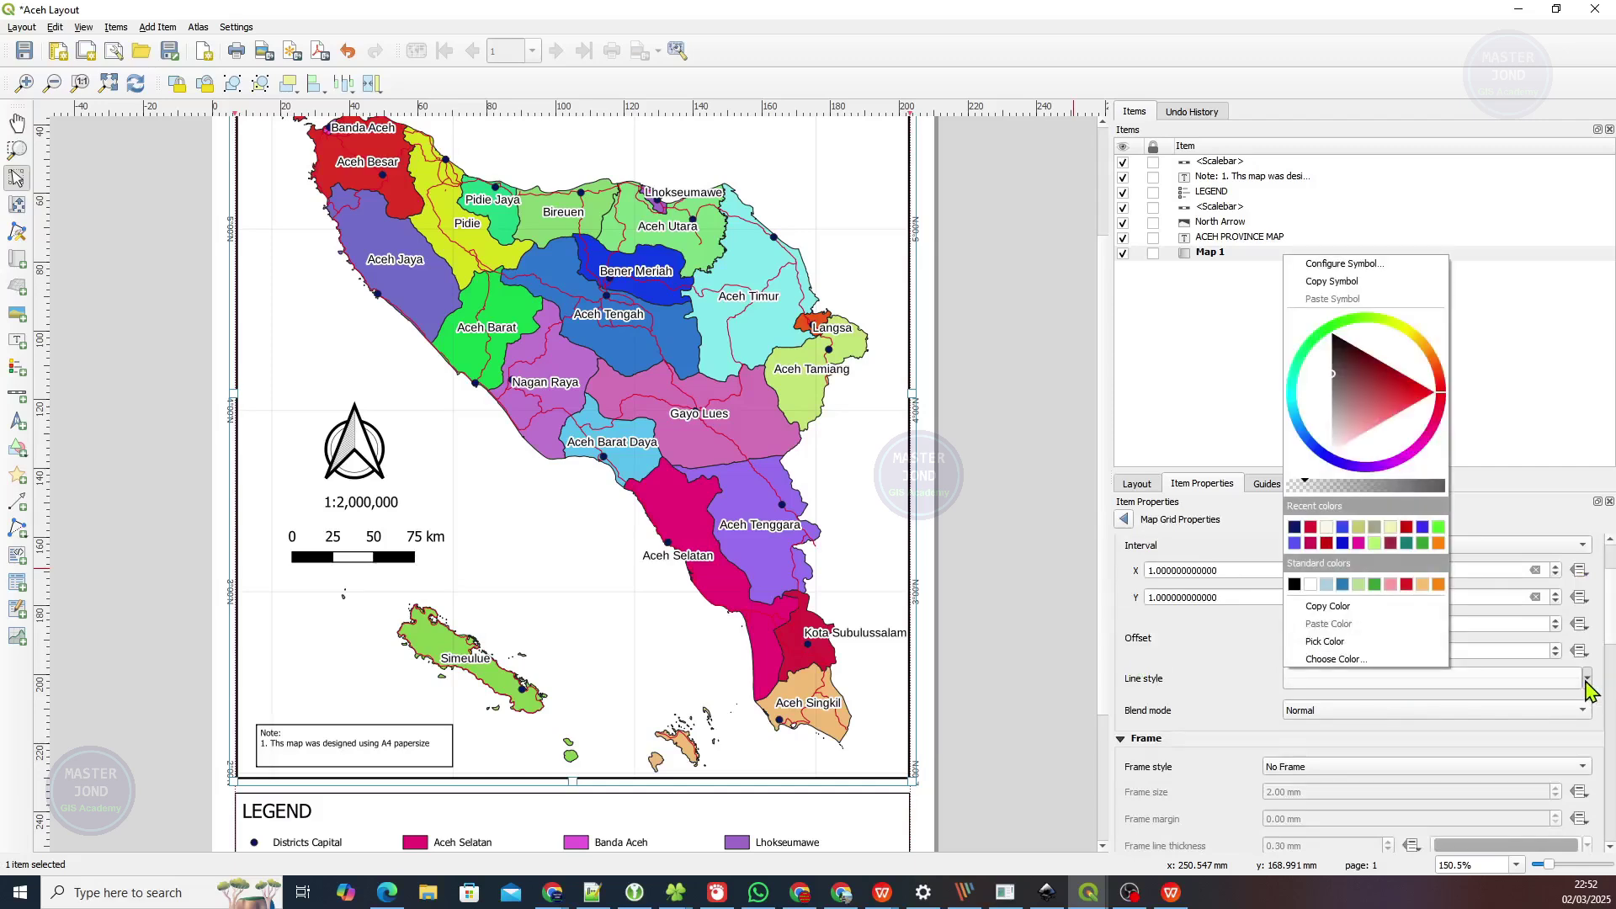
click(1587, 680)
click(1414, 680)
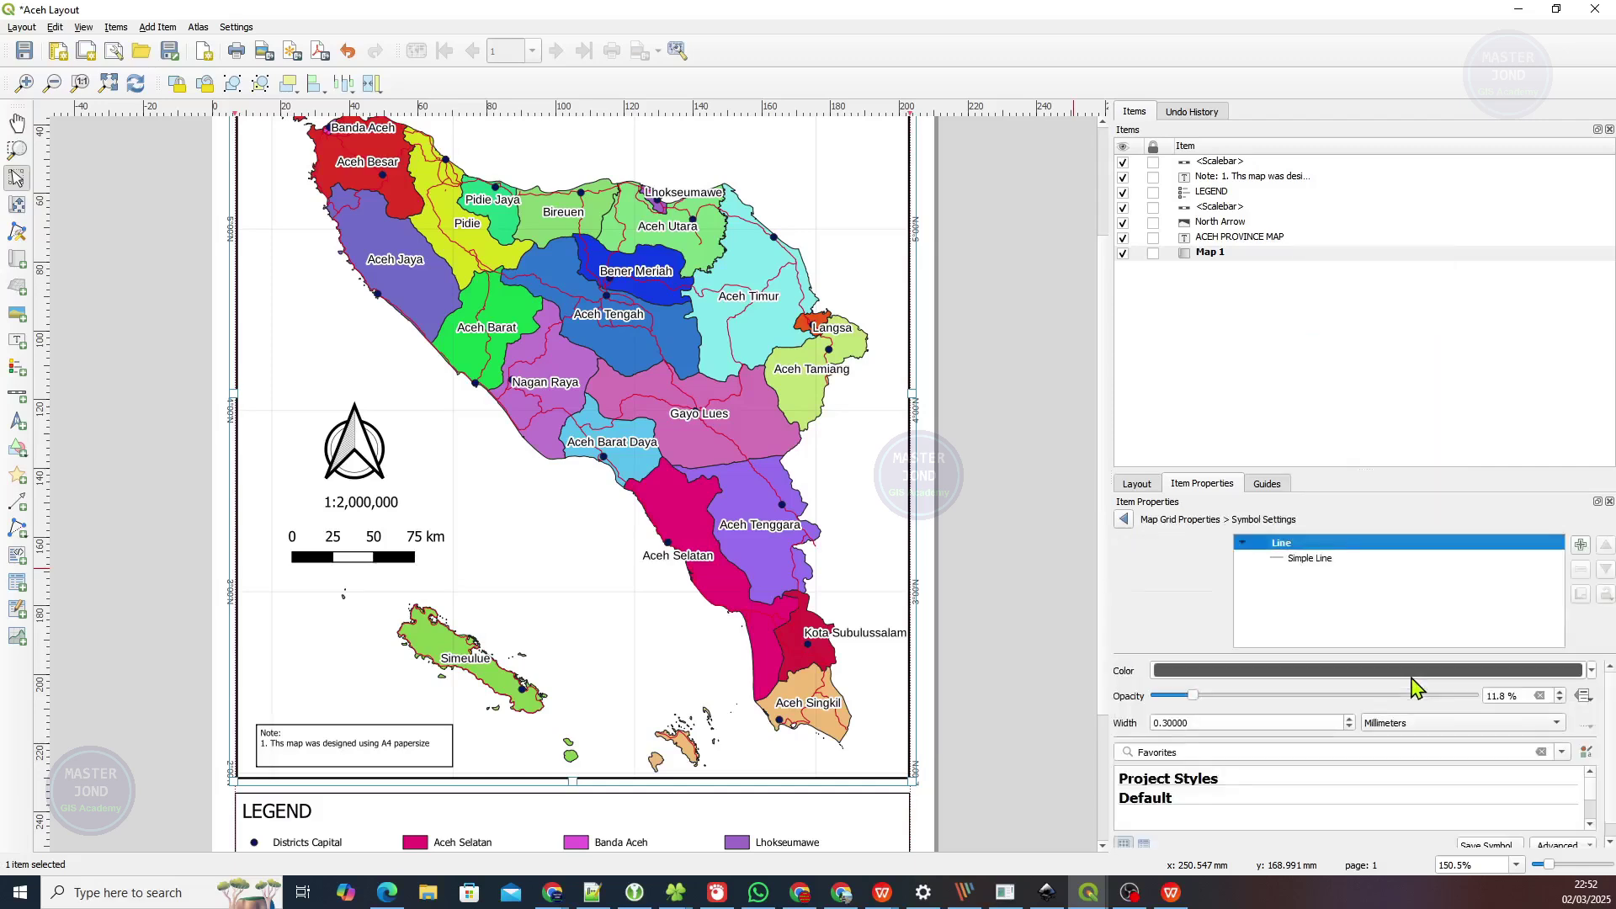
click(1311, 559)
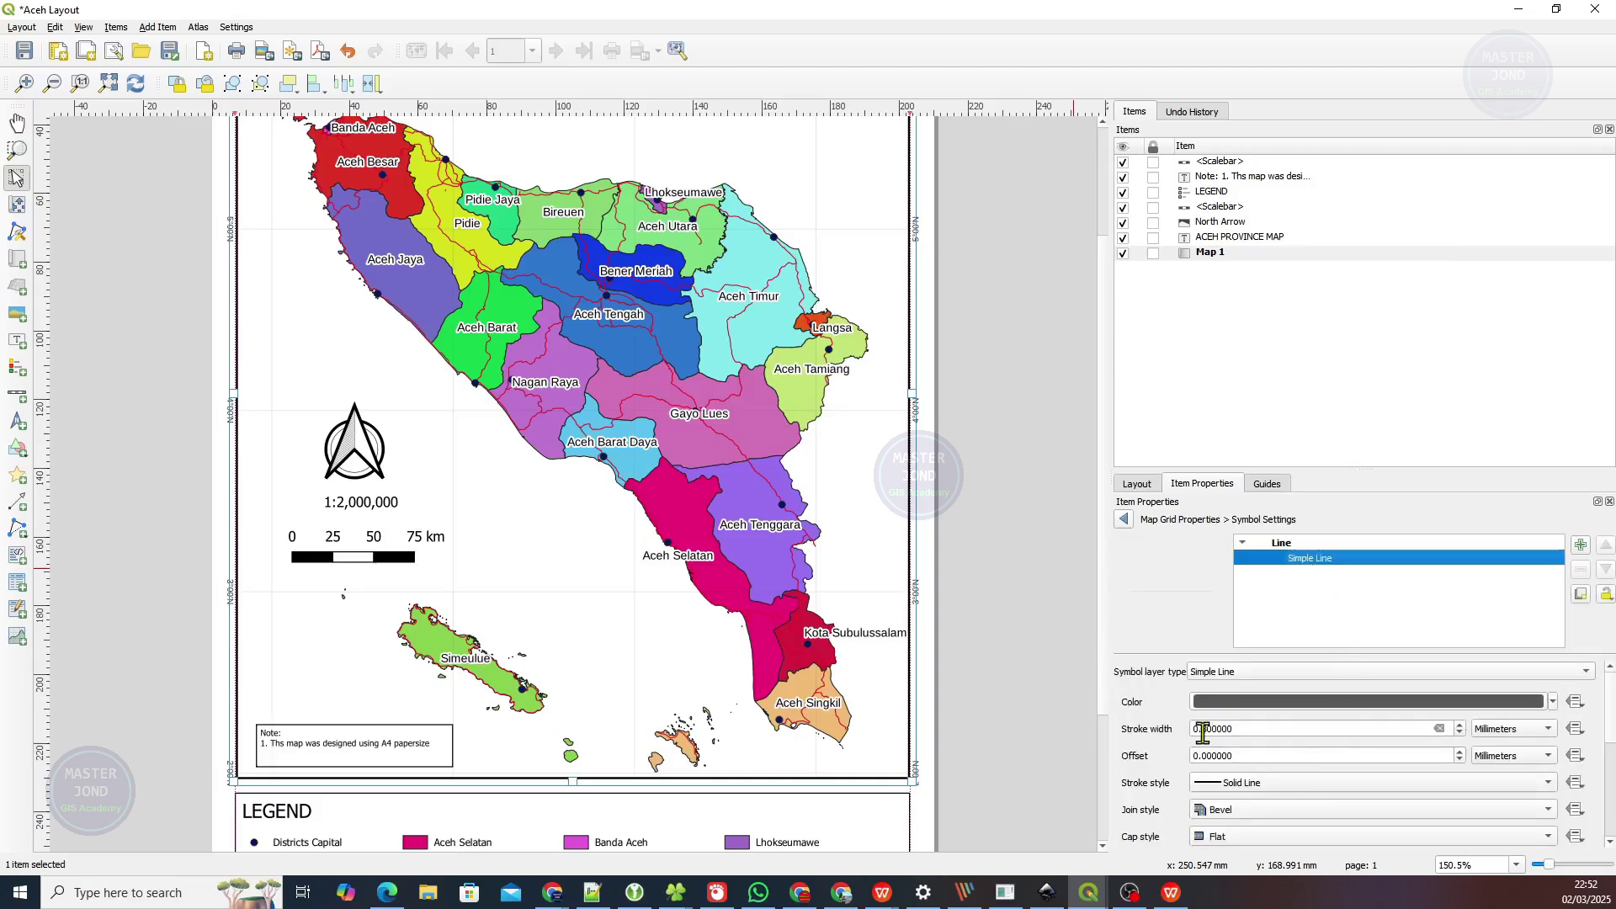
drag(1204, 731, 1276, 732)
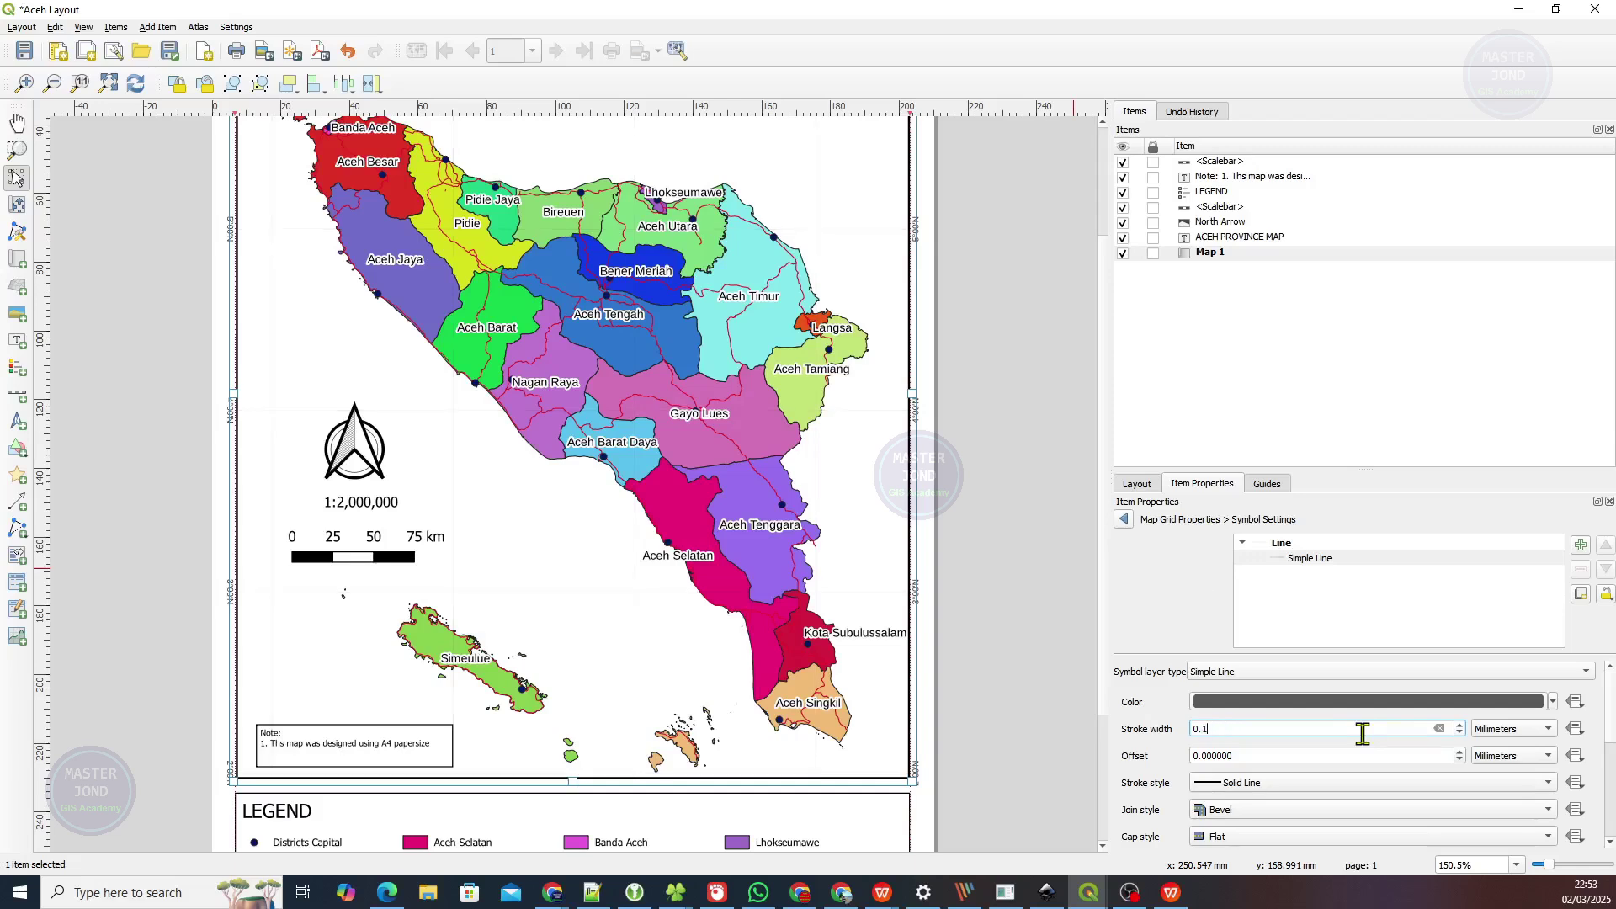
text(1)
key(Tab)
Change the Simple Line layer's colour to the dark navy recent colour and reselect that layer.
click(1553, 702)
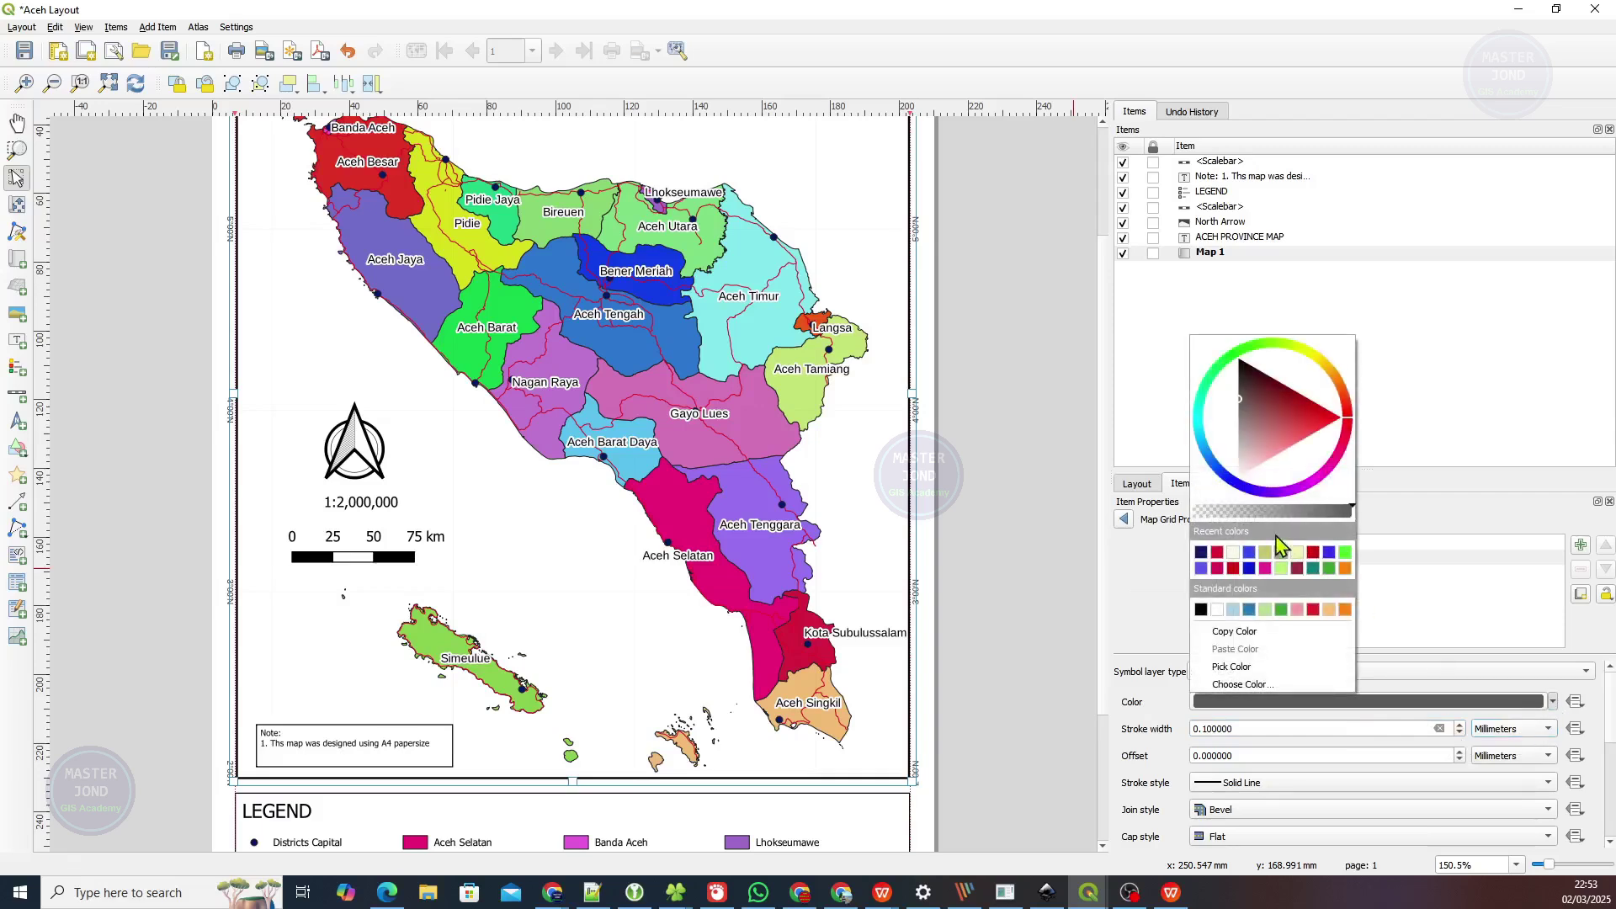
click(1201, 552)
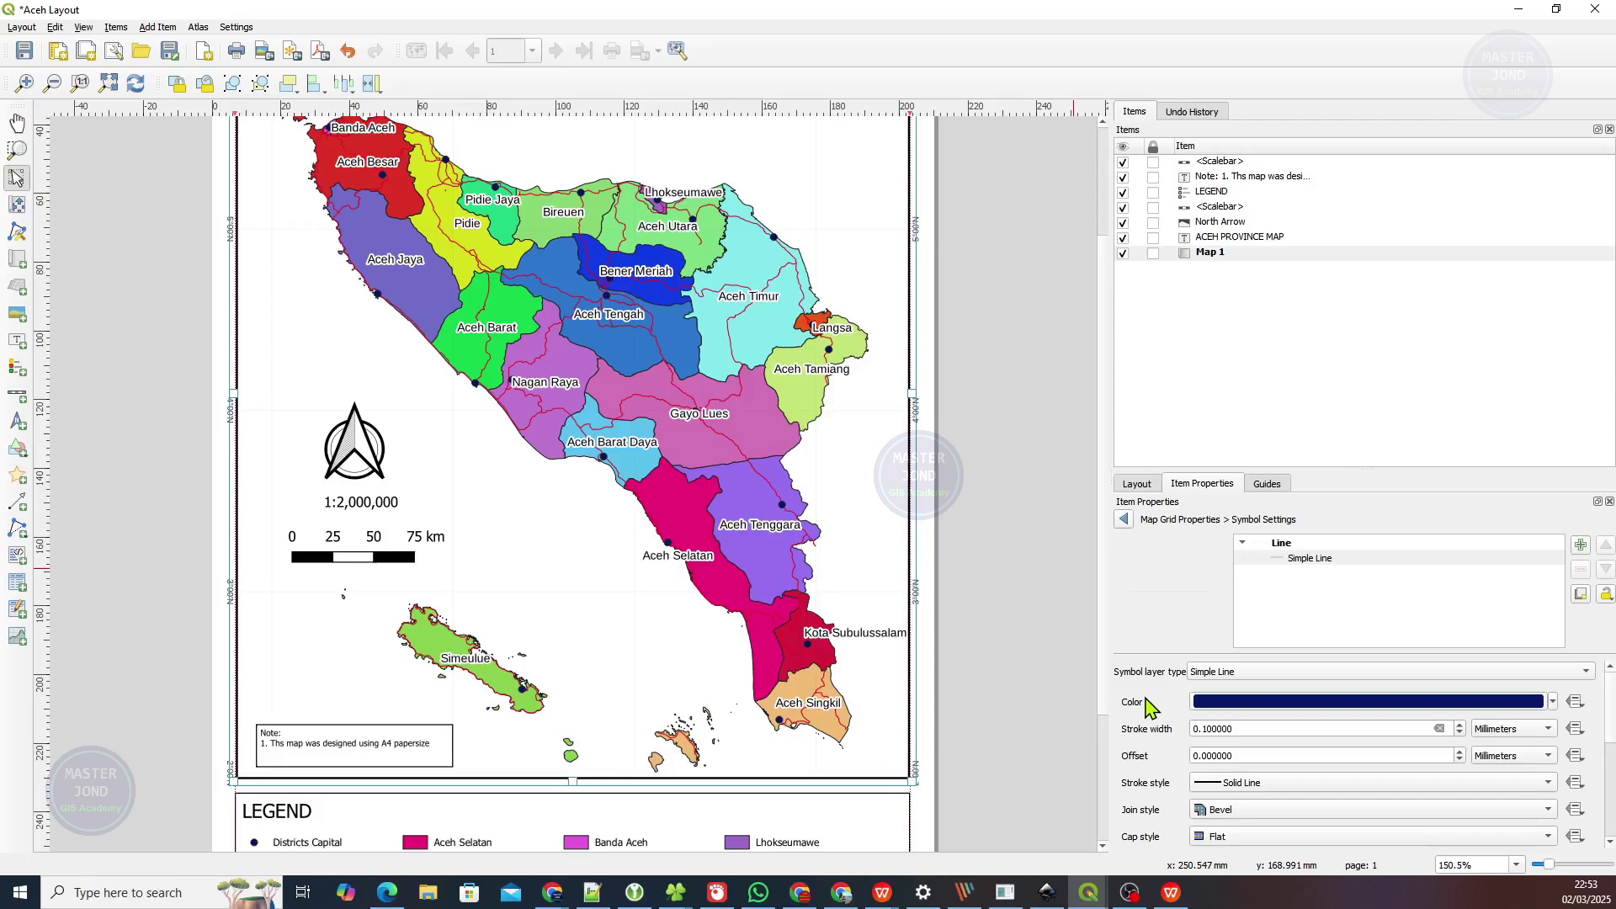
click(1302, 547)
click(1303, 559)
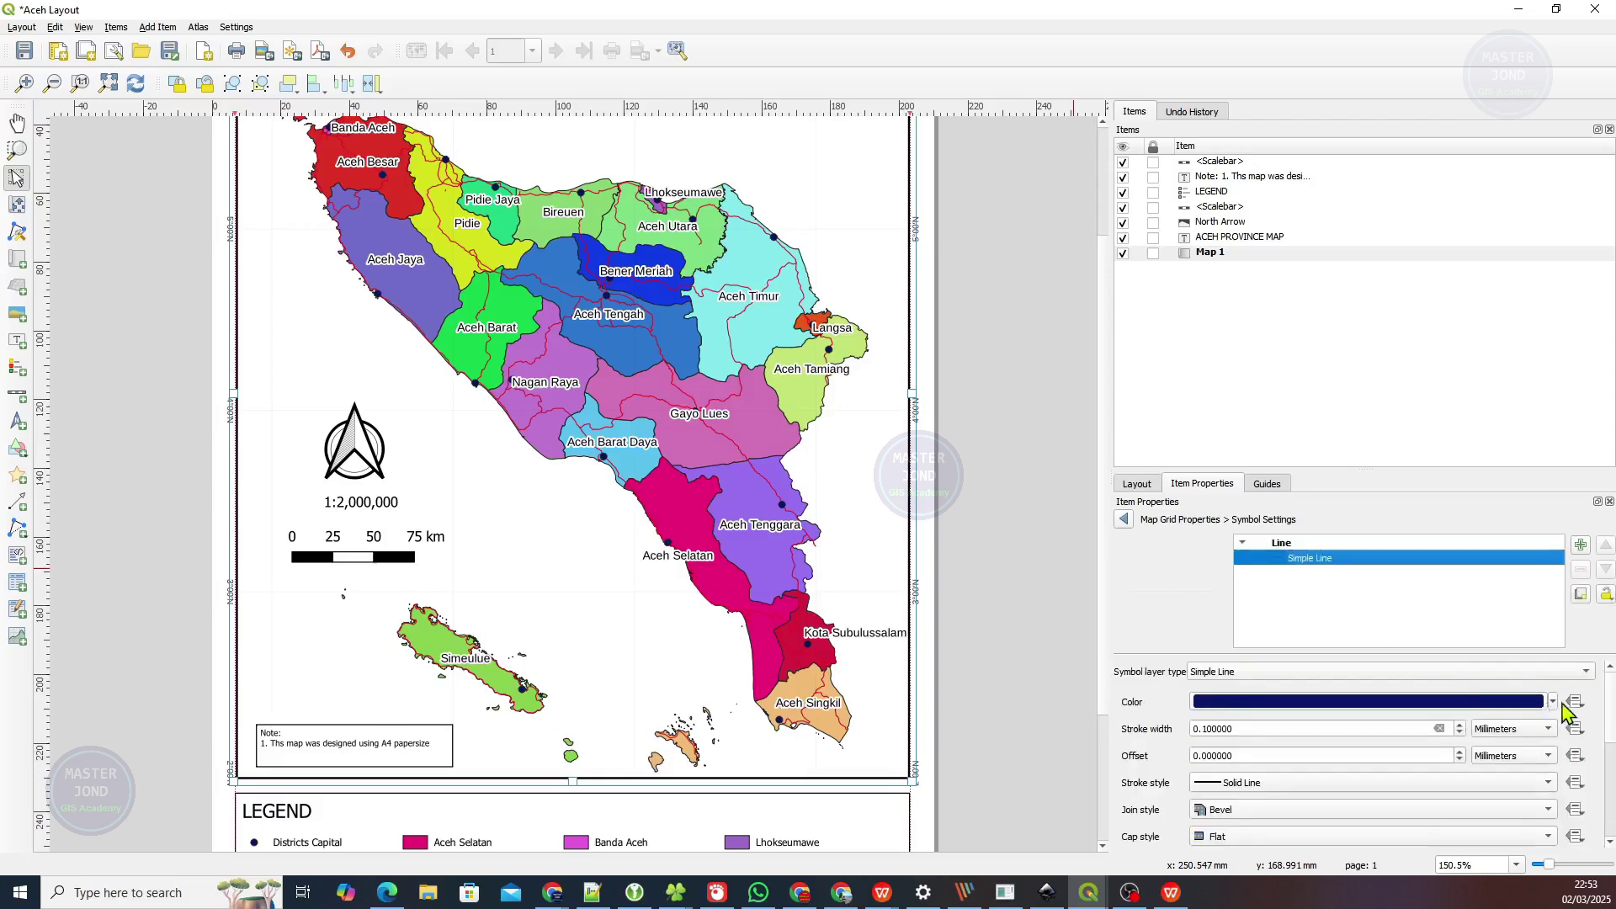
Return to the map grid properties, change the grid line colour to near-black and reduce its opacity to almost transparent.
click(1124, 519)
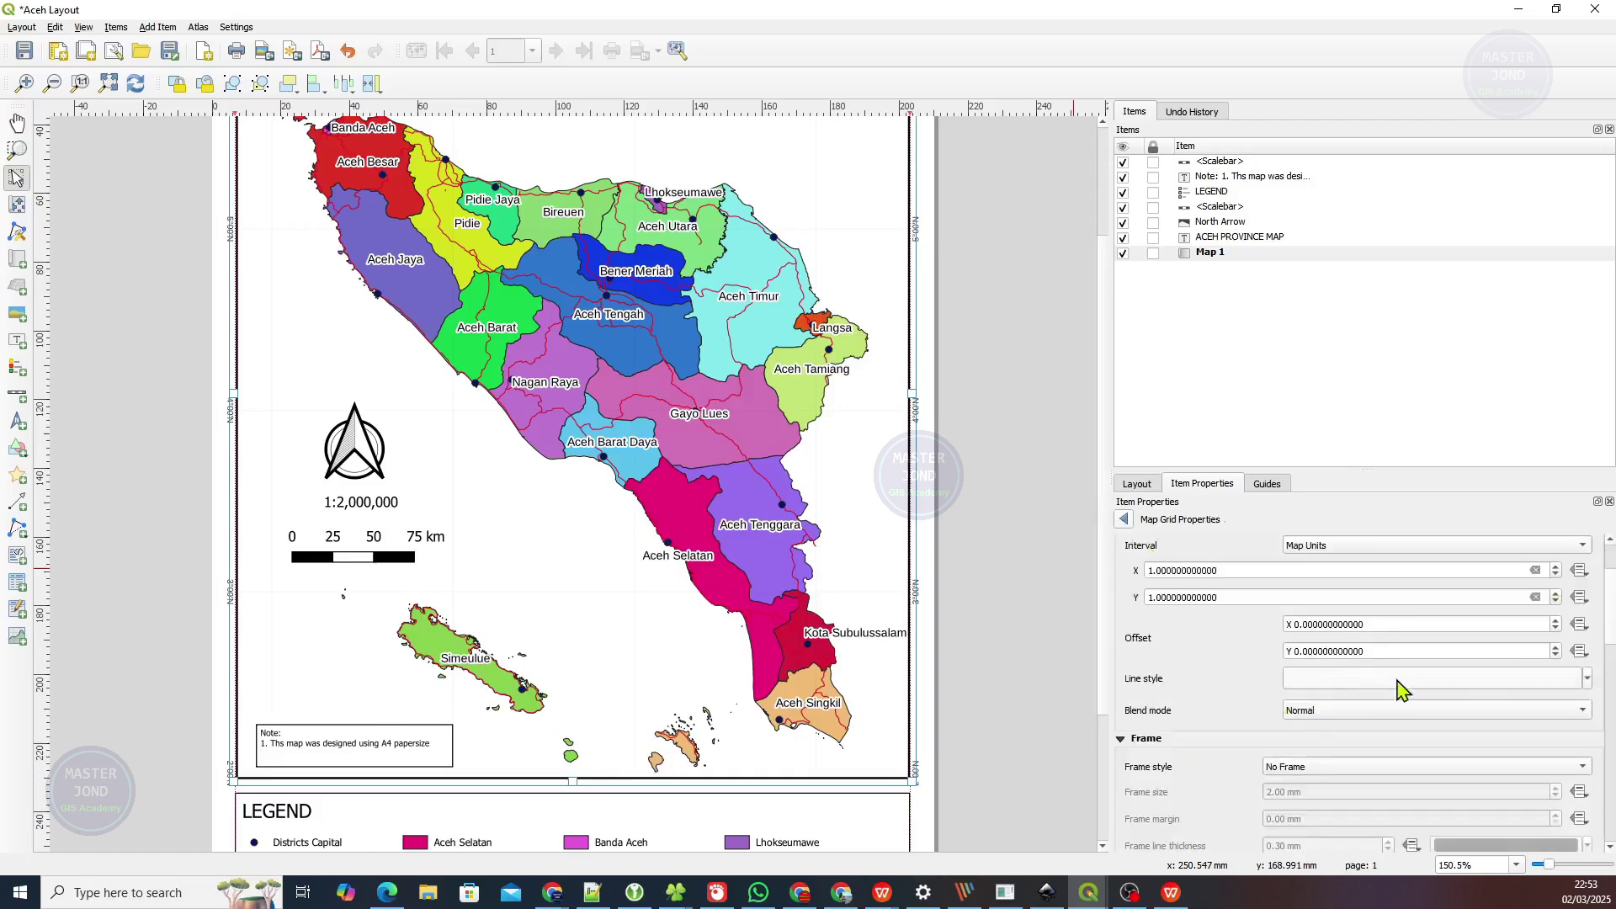
click(1589, 678)
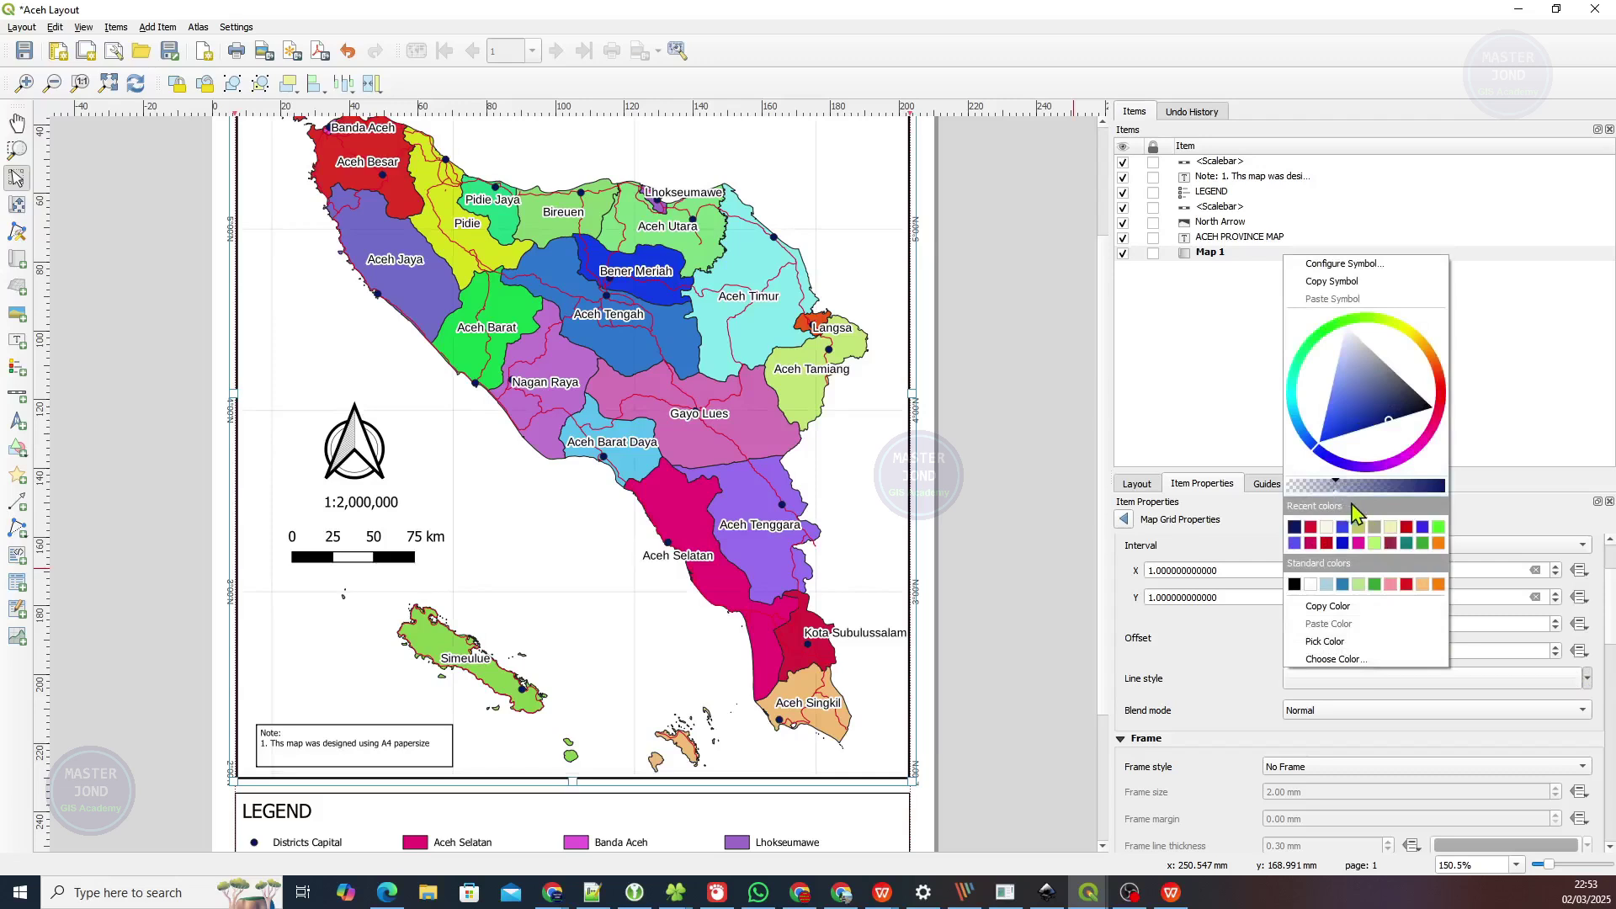
click(1364, 397)
mouse_move(1363, 395)
mouse_down()
mouse_move(1404, 357)
mouse_move(1452, 425)
mouse_move(1343, 487)
mouse_up()
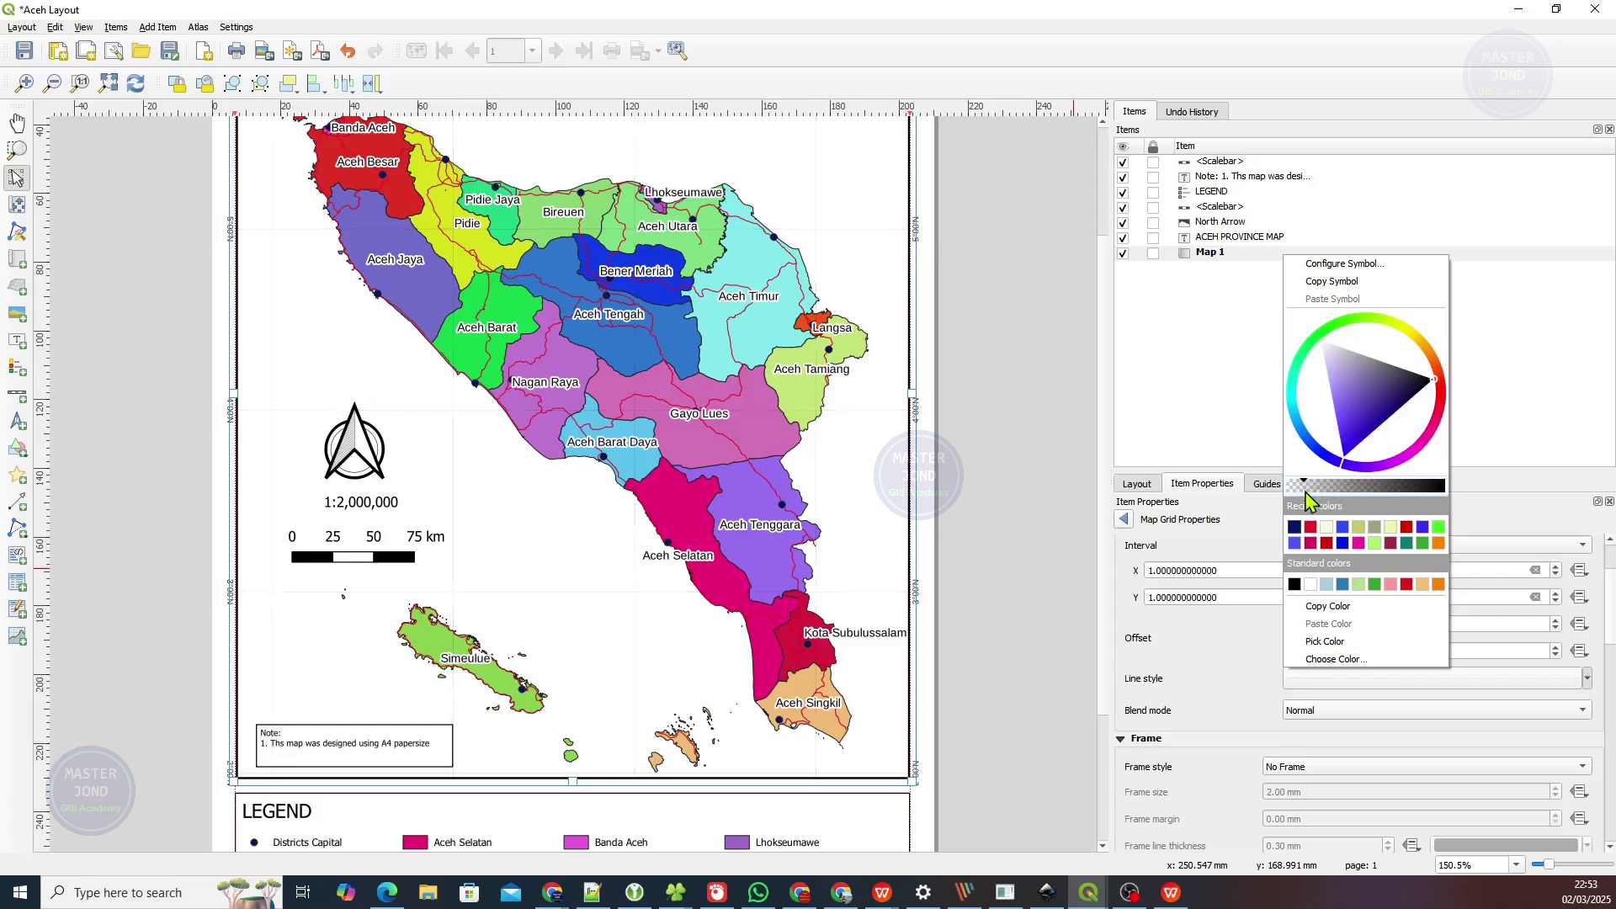
click(1420, 378)
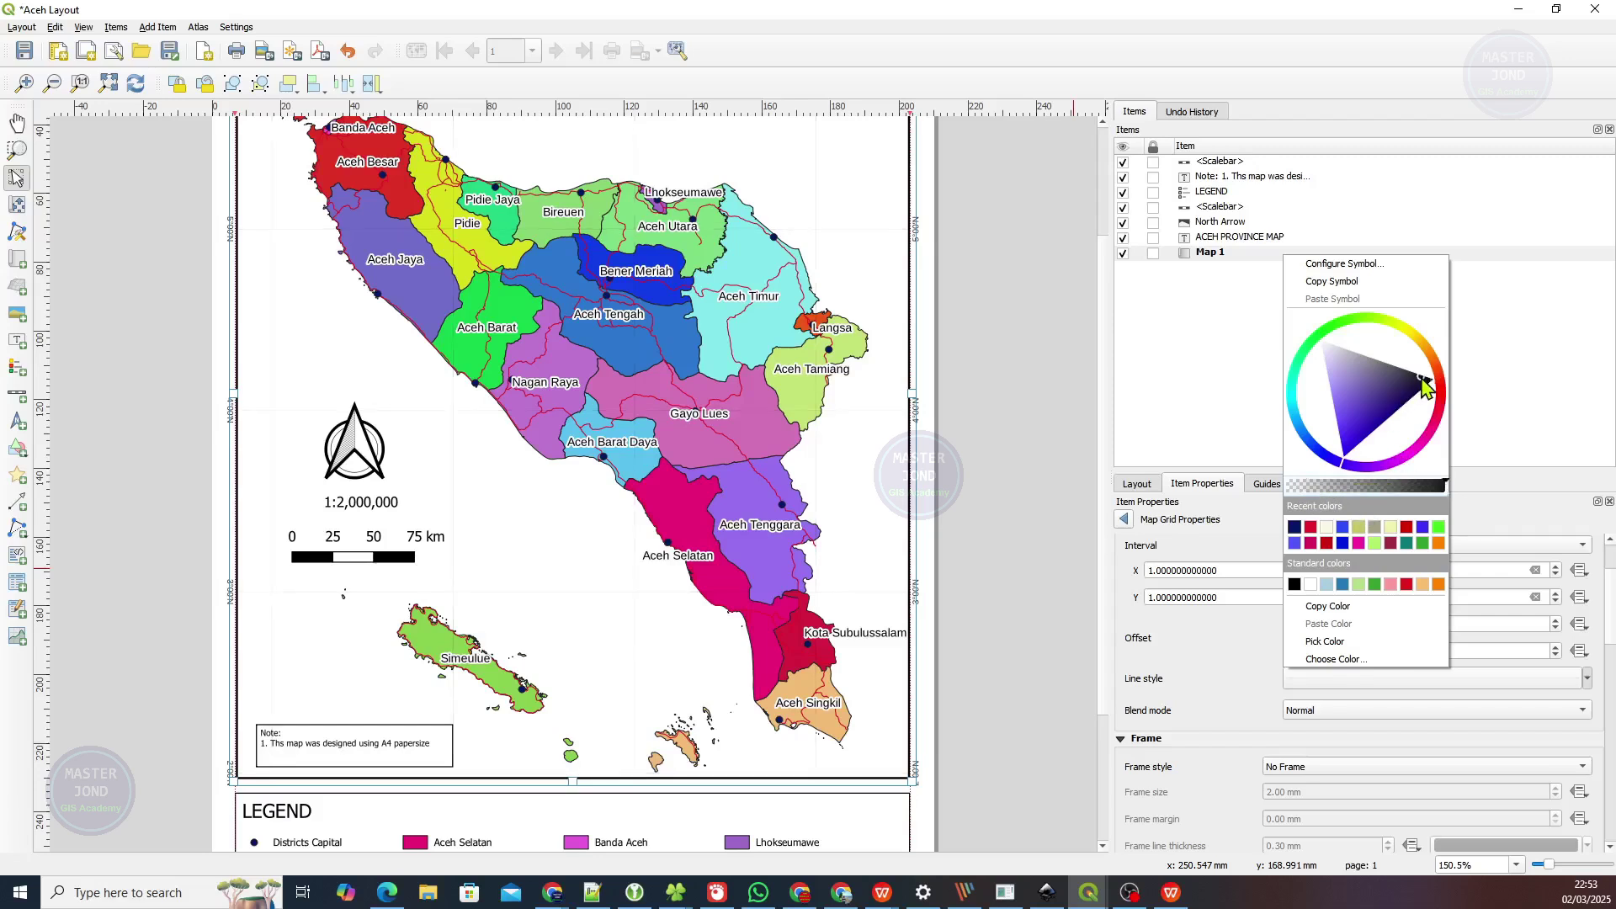
drag(1422, 379, 1437, 390)
click(1377, 483)
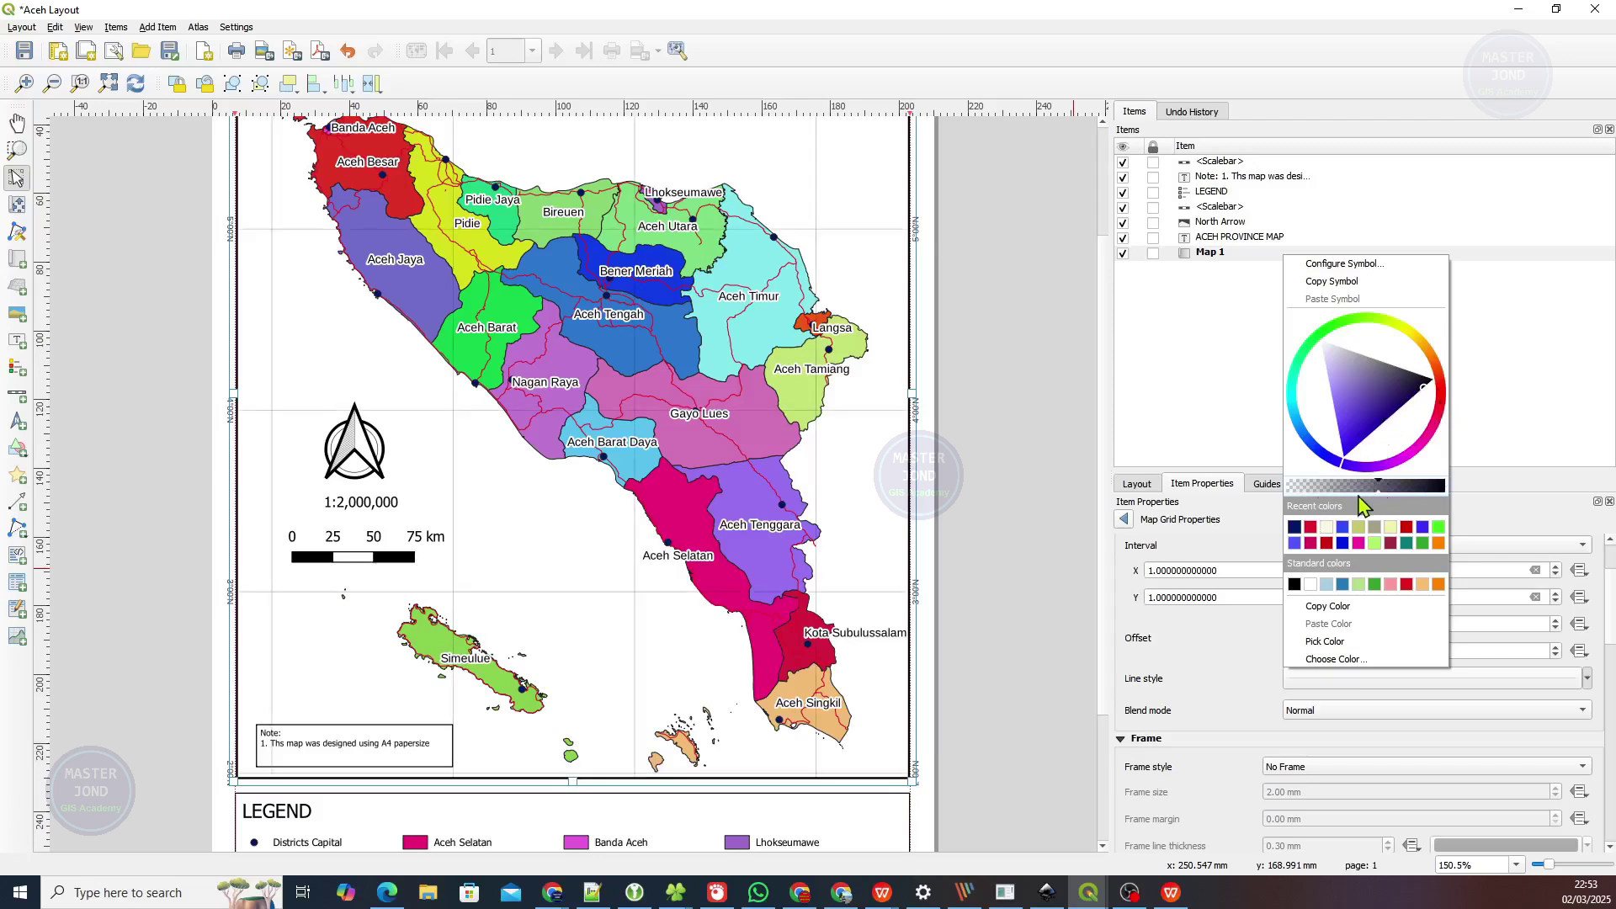
click(1326, 489)
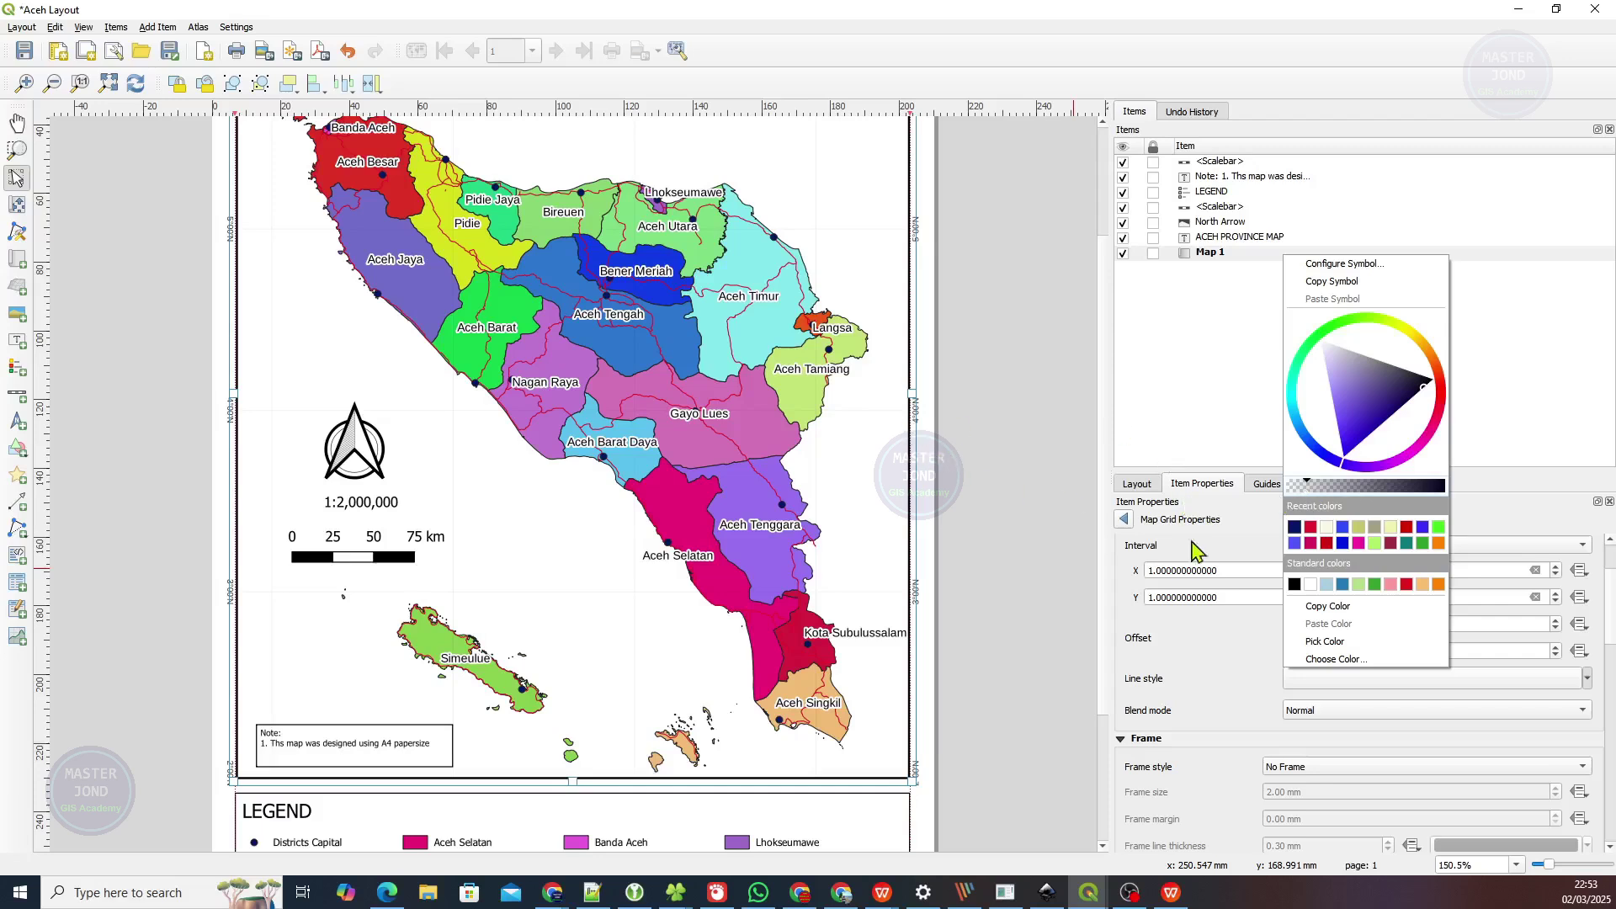
click(1226, 559)
Examine the thin grid lines close up and across the whole layout page, with the map item deselected.
scroll(850, 393, up, 1)
scroll(862, 413, up, 3)
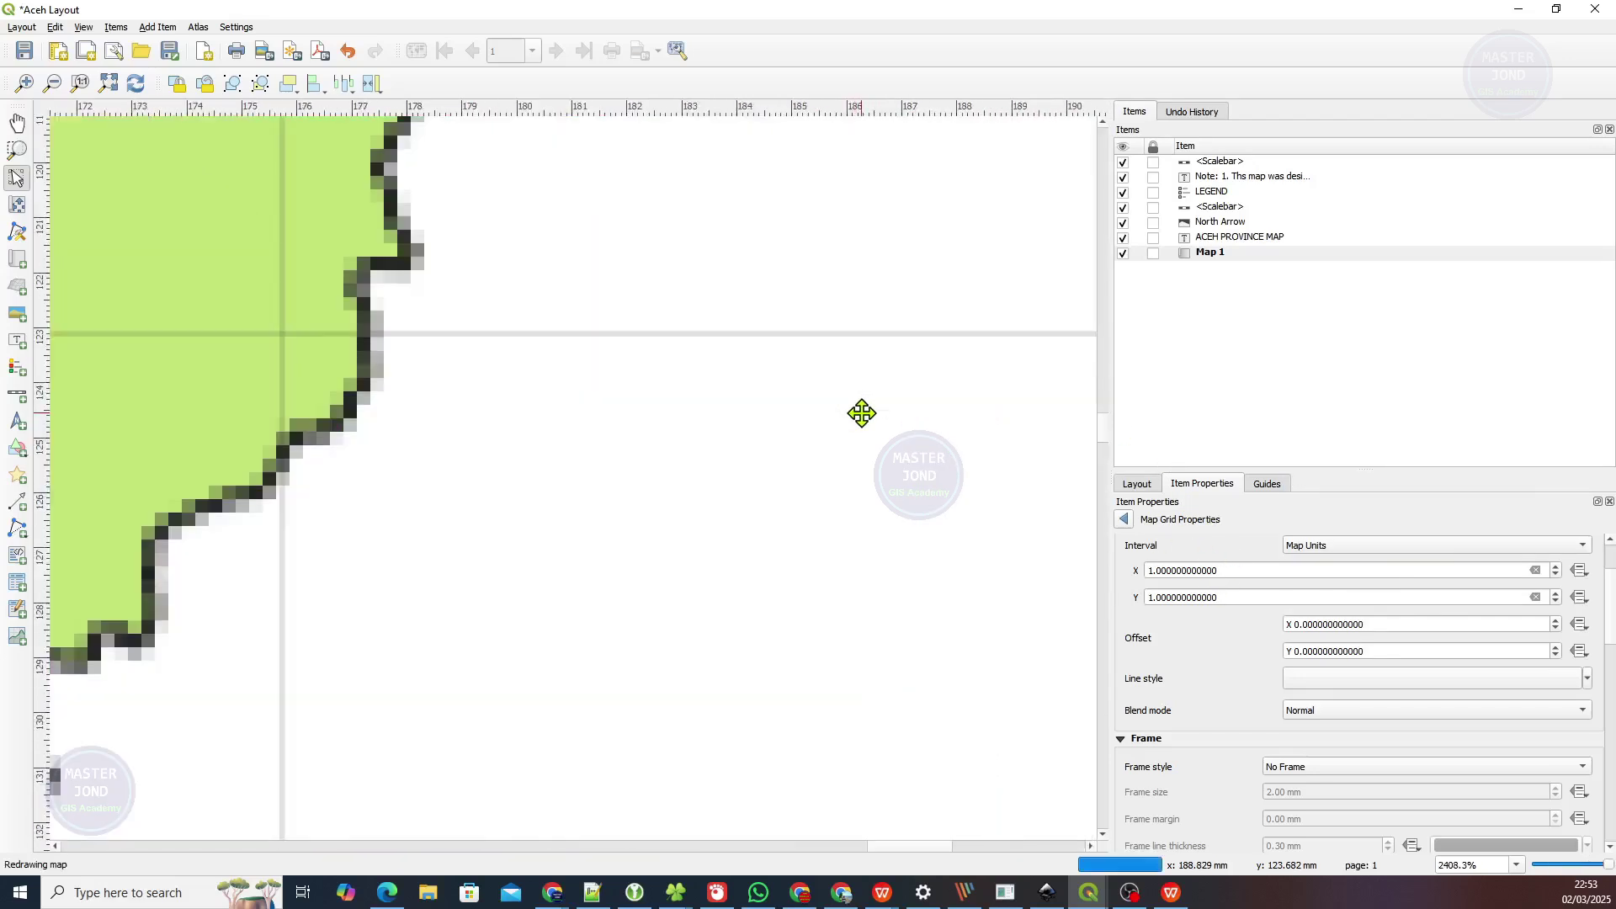
scroll(862, 412, down, 3)
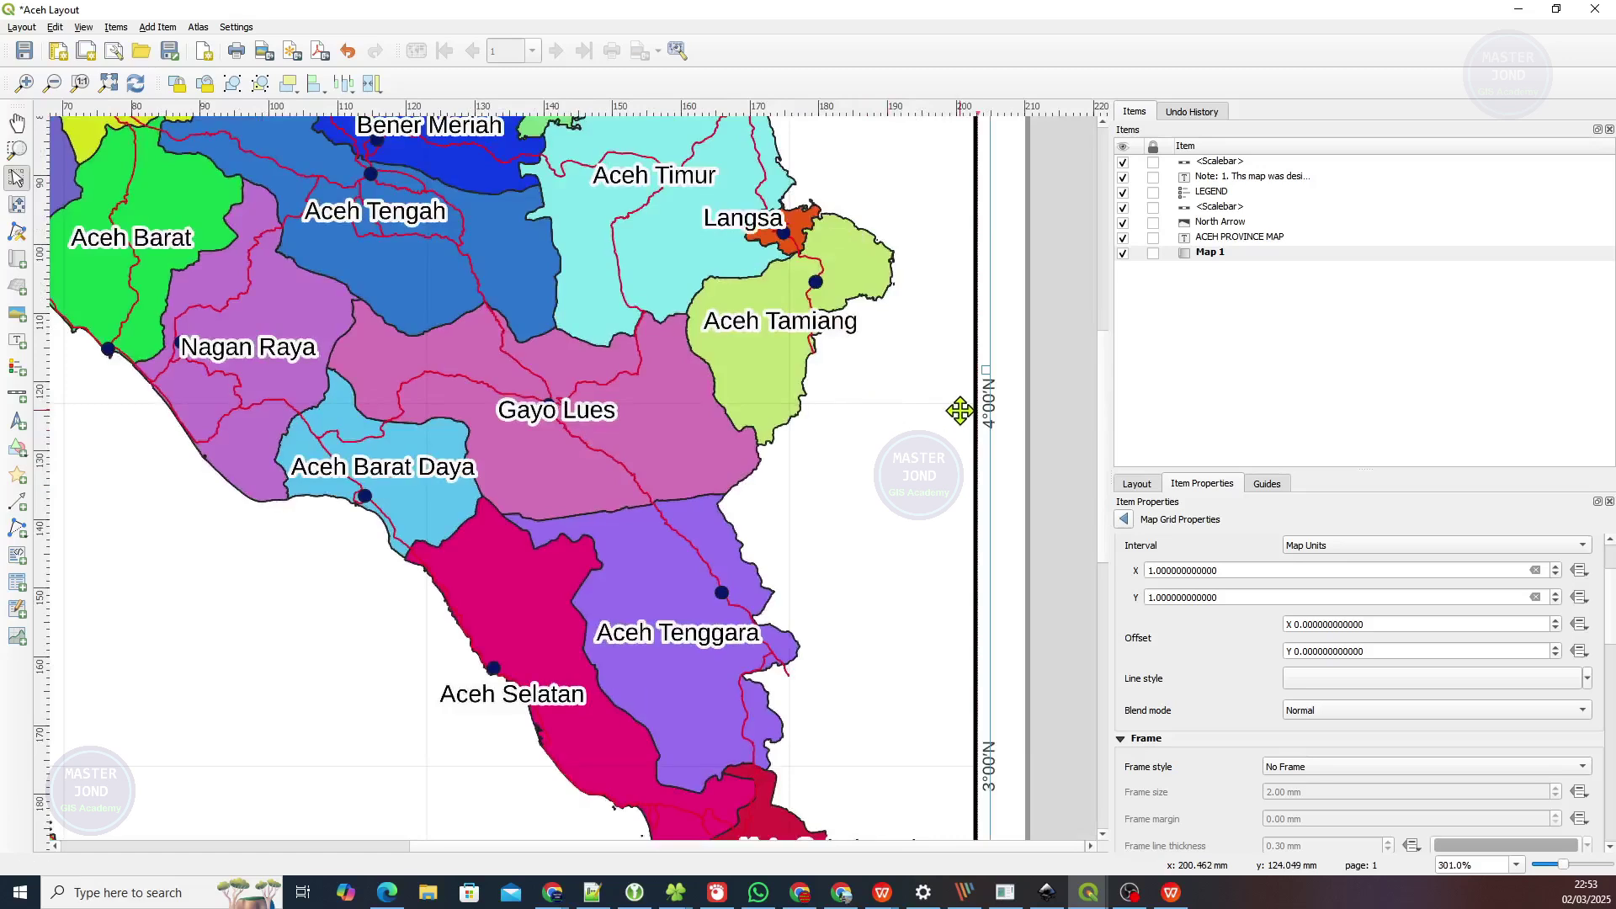
scroll(959, 412, down, 1)
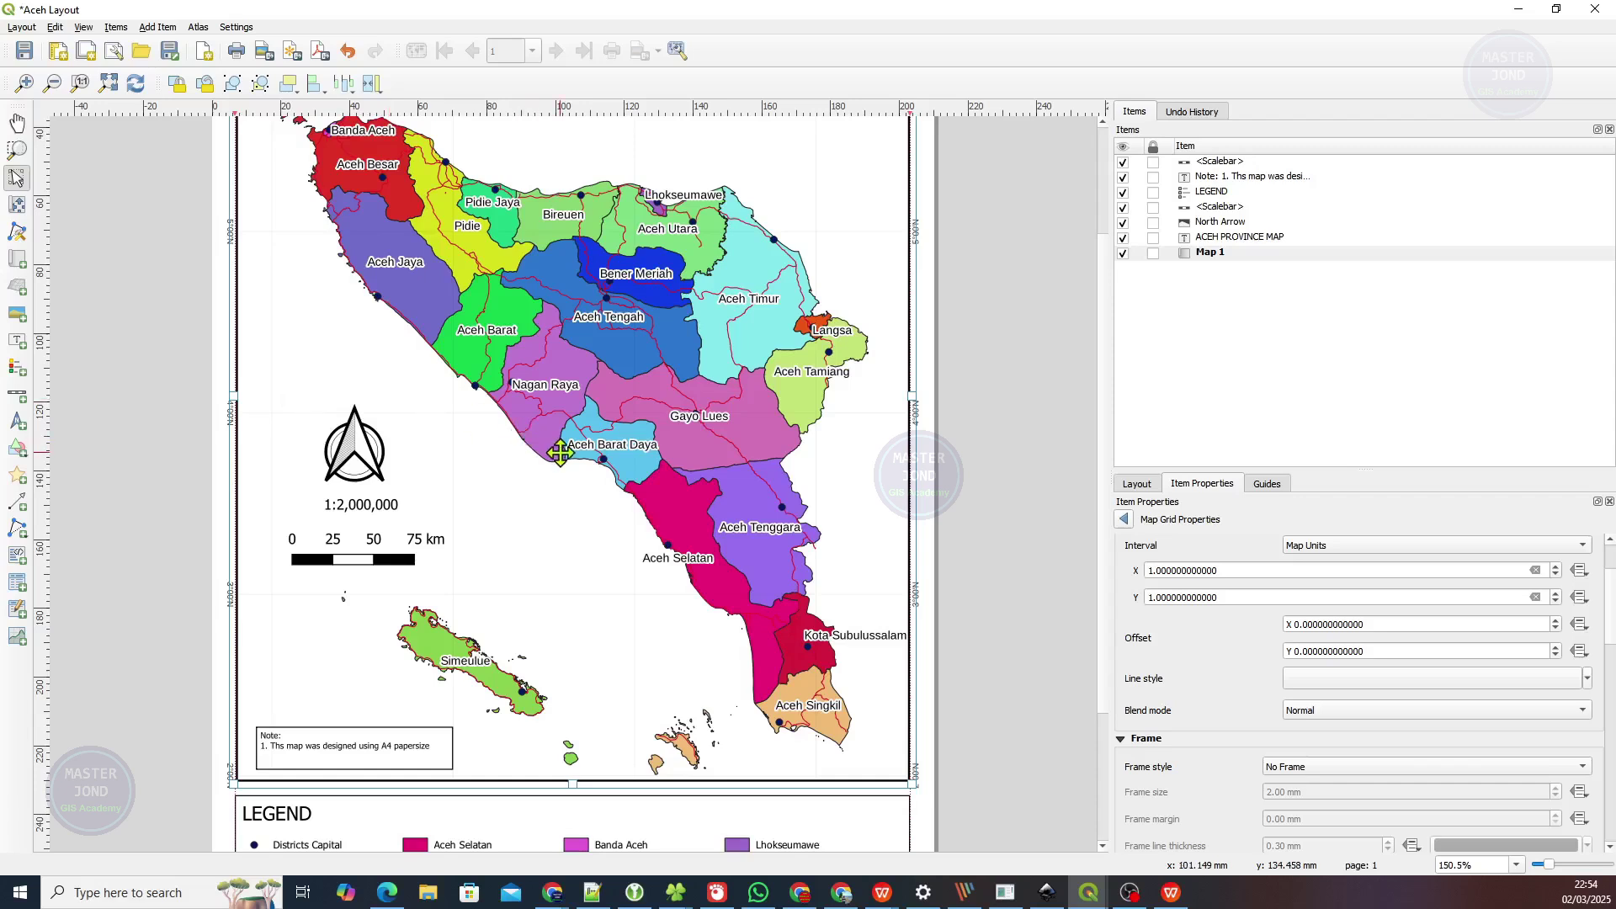
scroll(560, 455, up, 2)
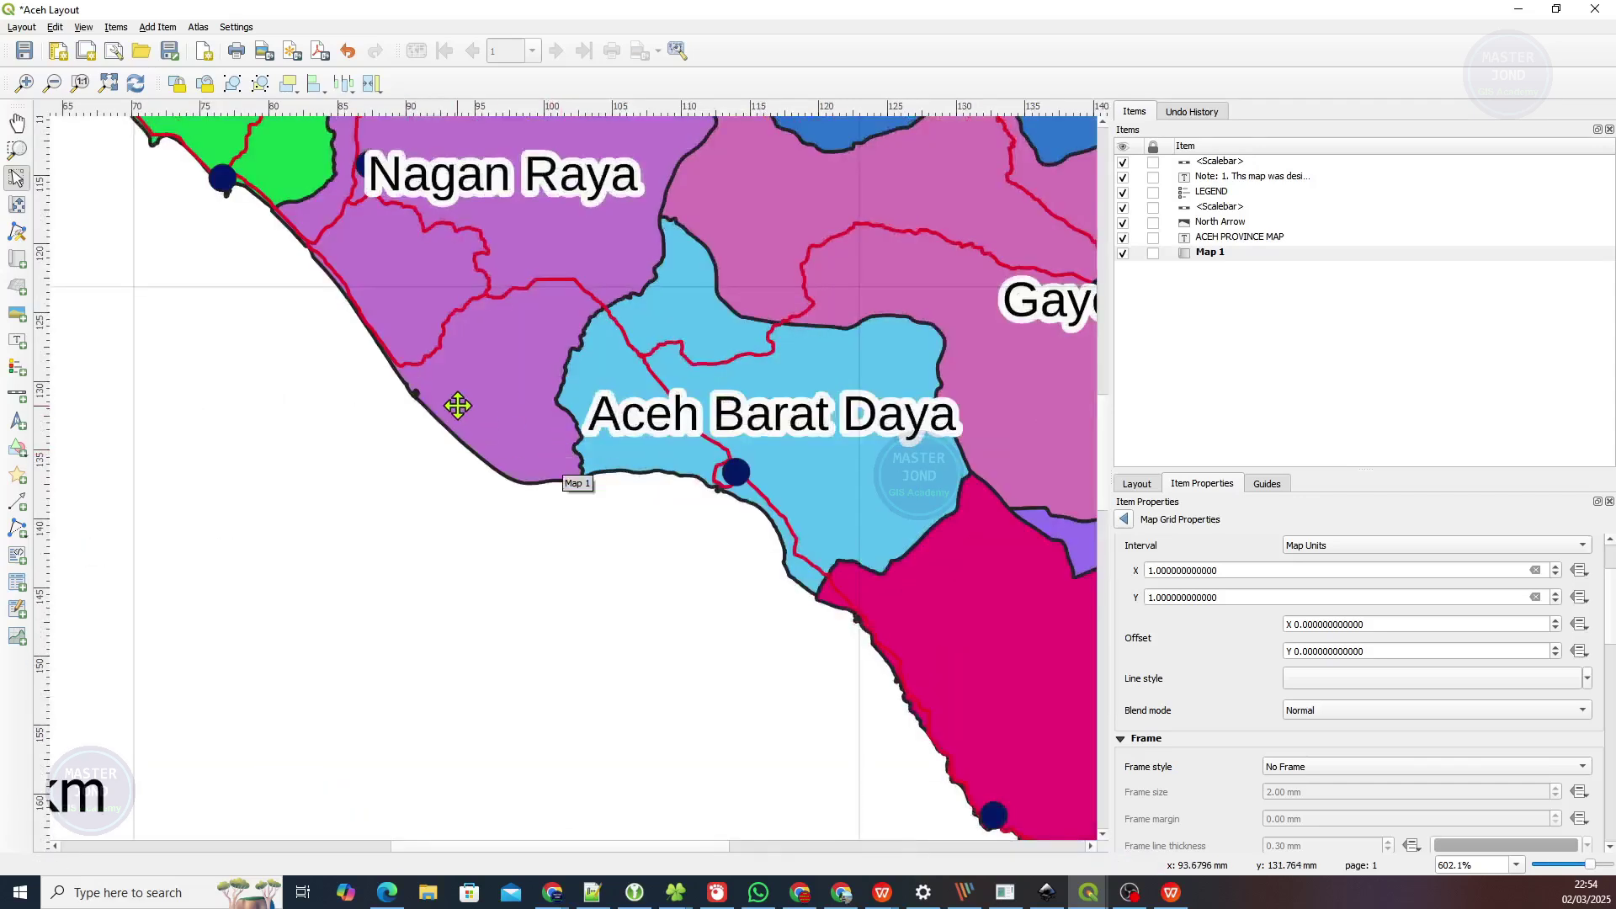
scroll(458, 404, down, 2)
drag(461, 294, 296, 362)
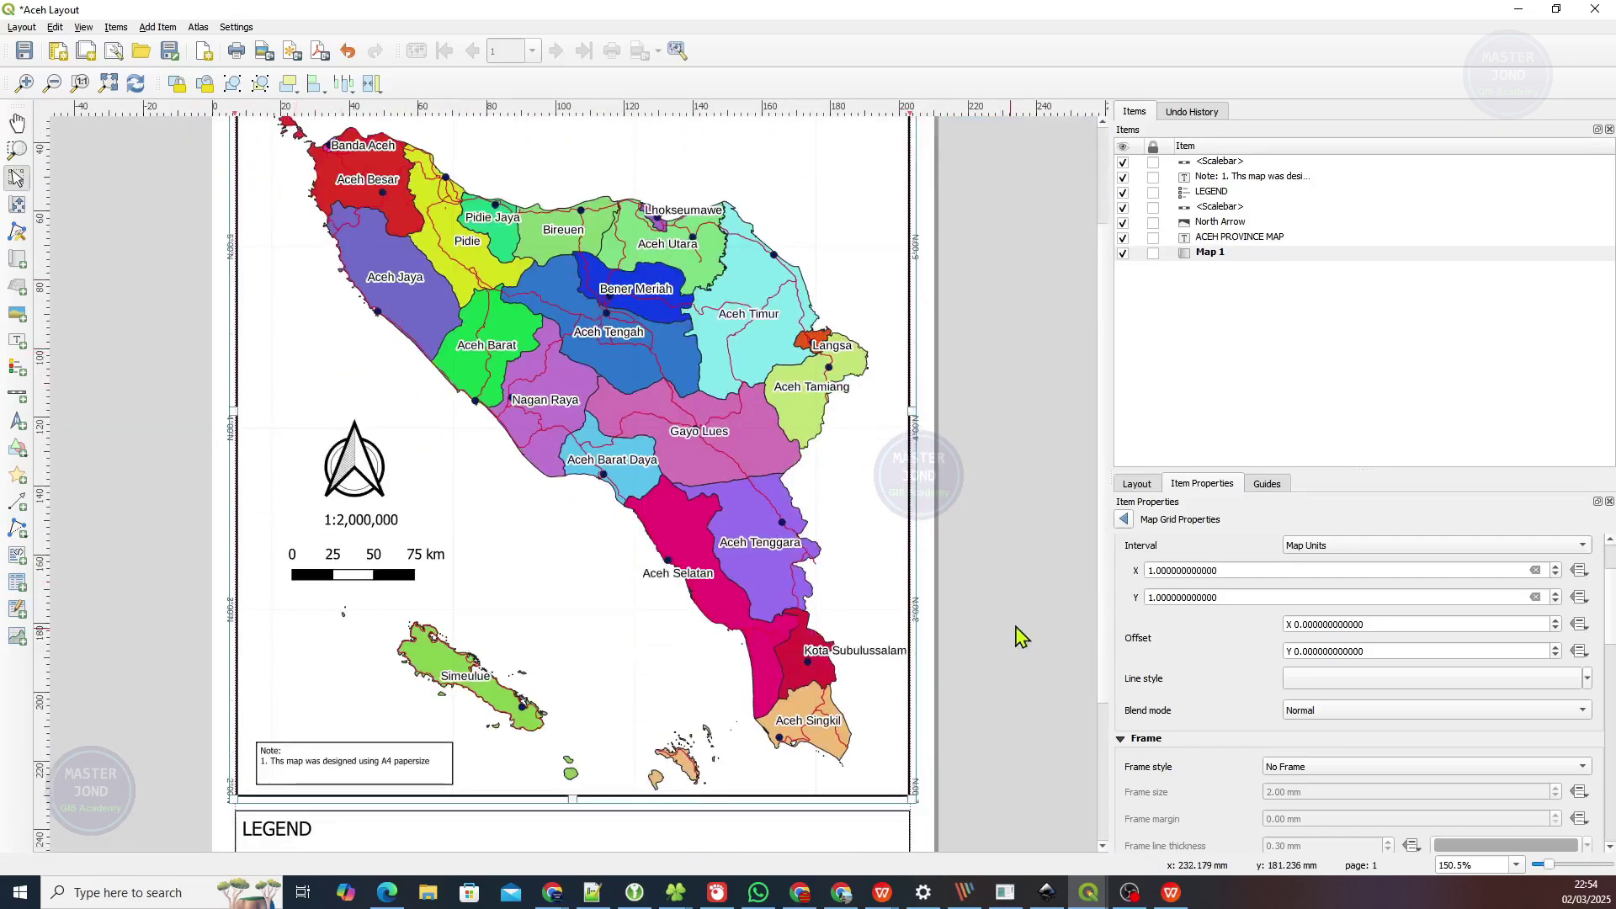
click(1043, 575)
scroll(985, 587, up, 2)
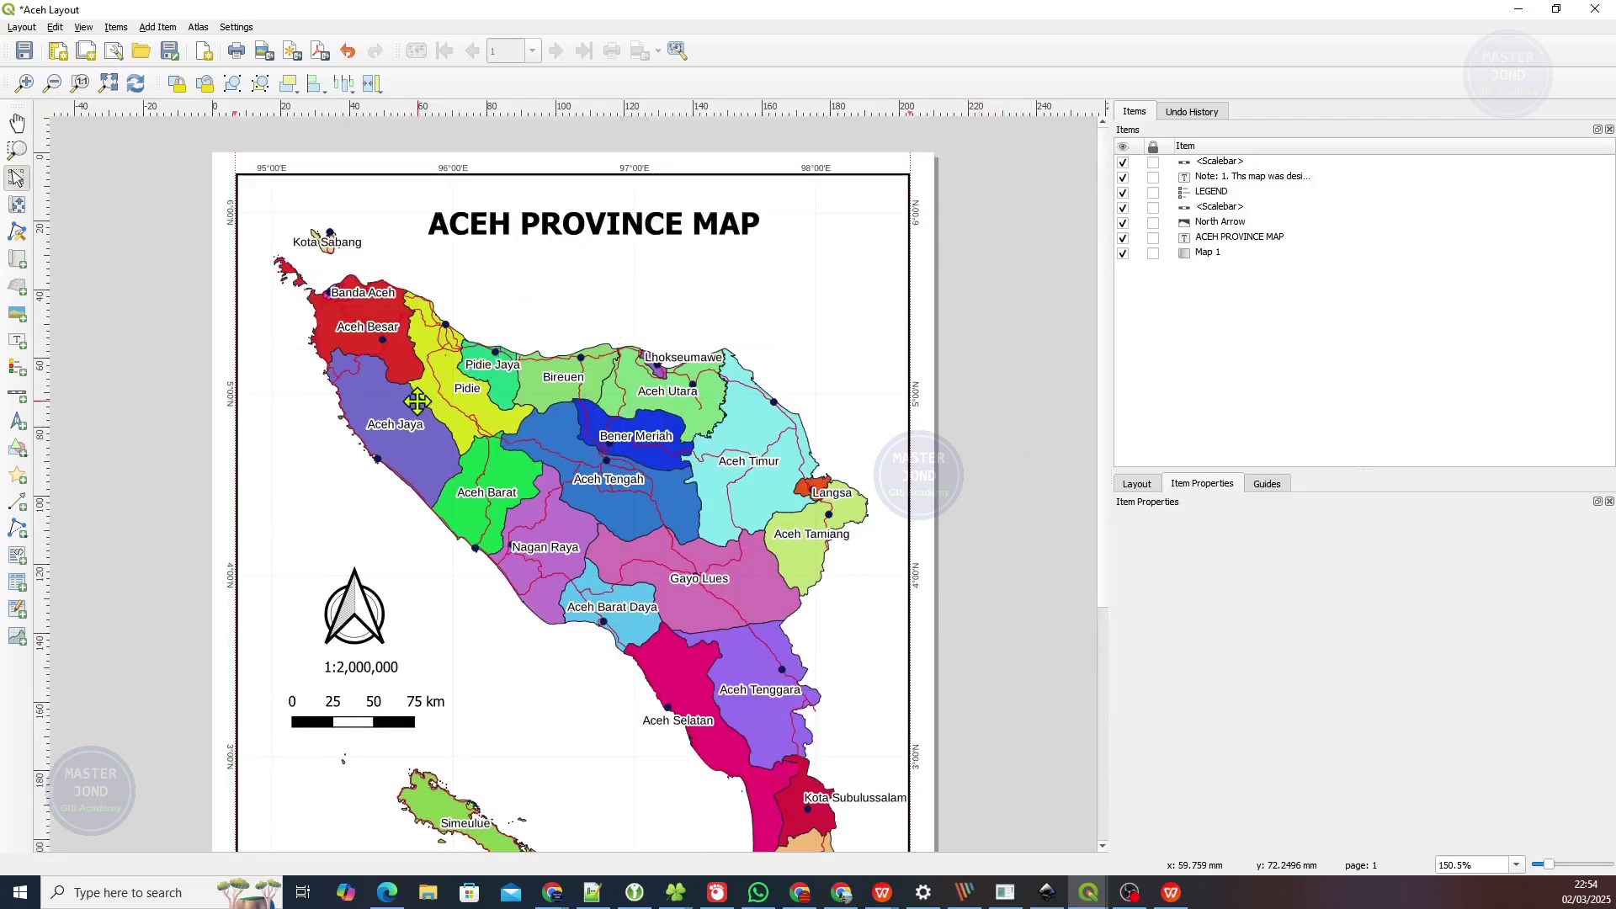
scroll(420, 400, down, 1)
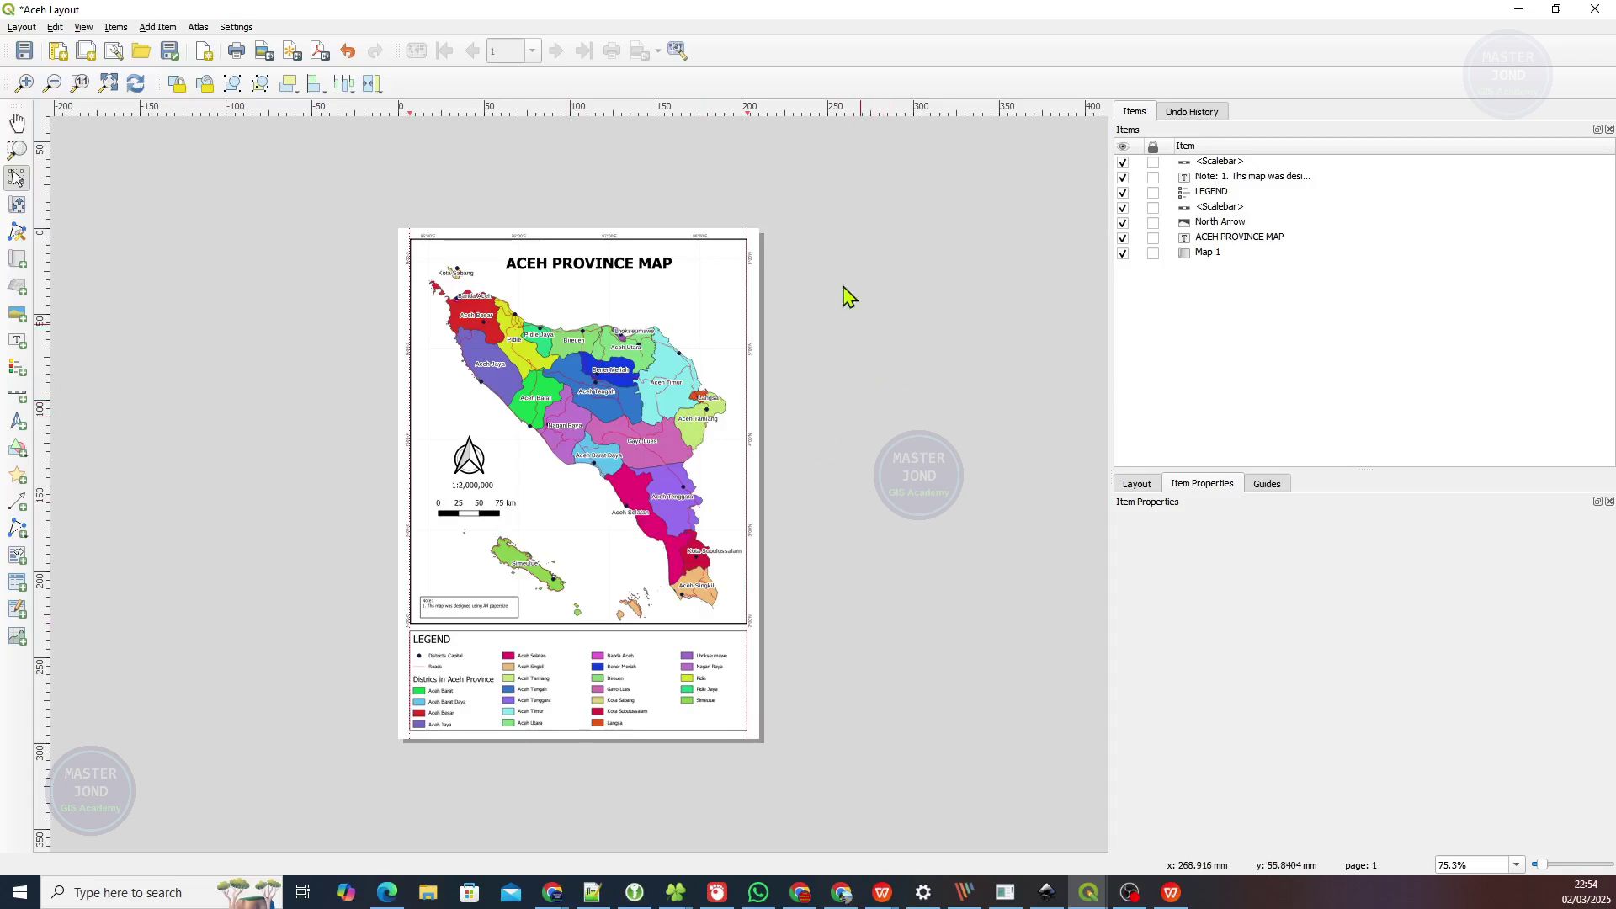
Start exporting the layout as a JPG image and create and open a folder named Layout in Downloads.
click(265, 52)
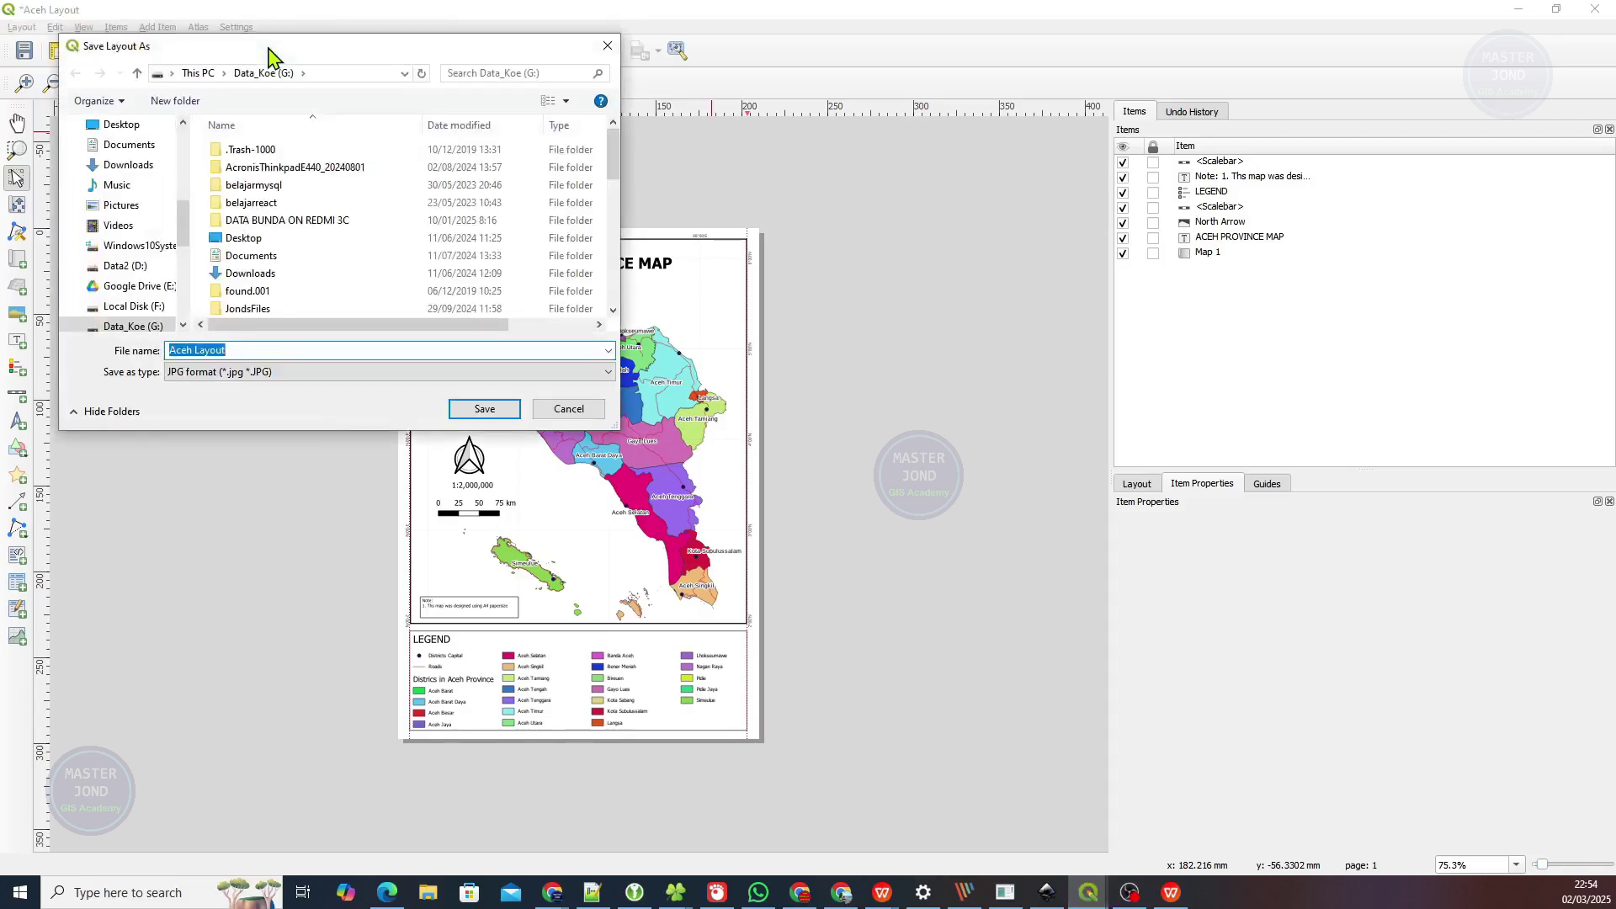
click(135, 165)
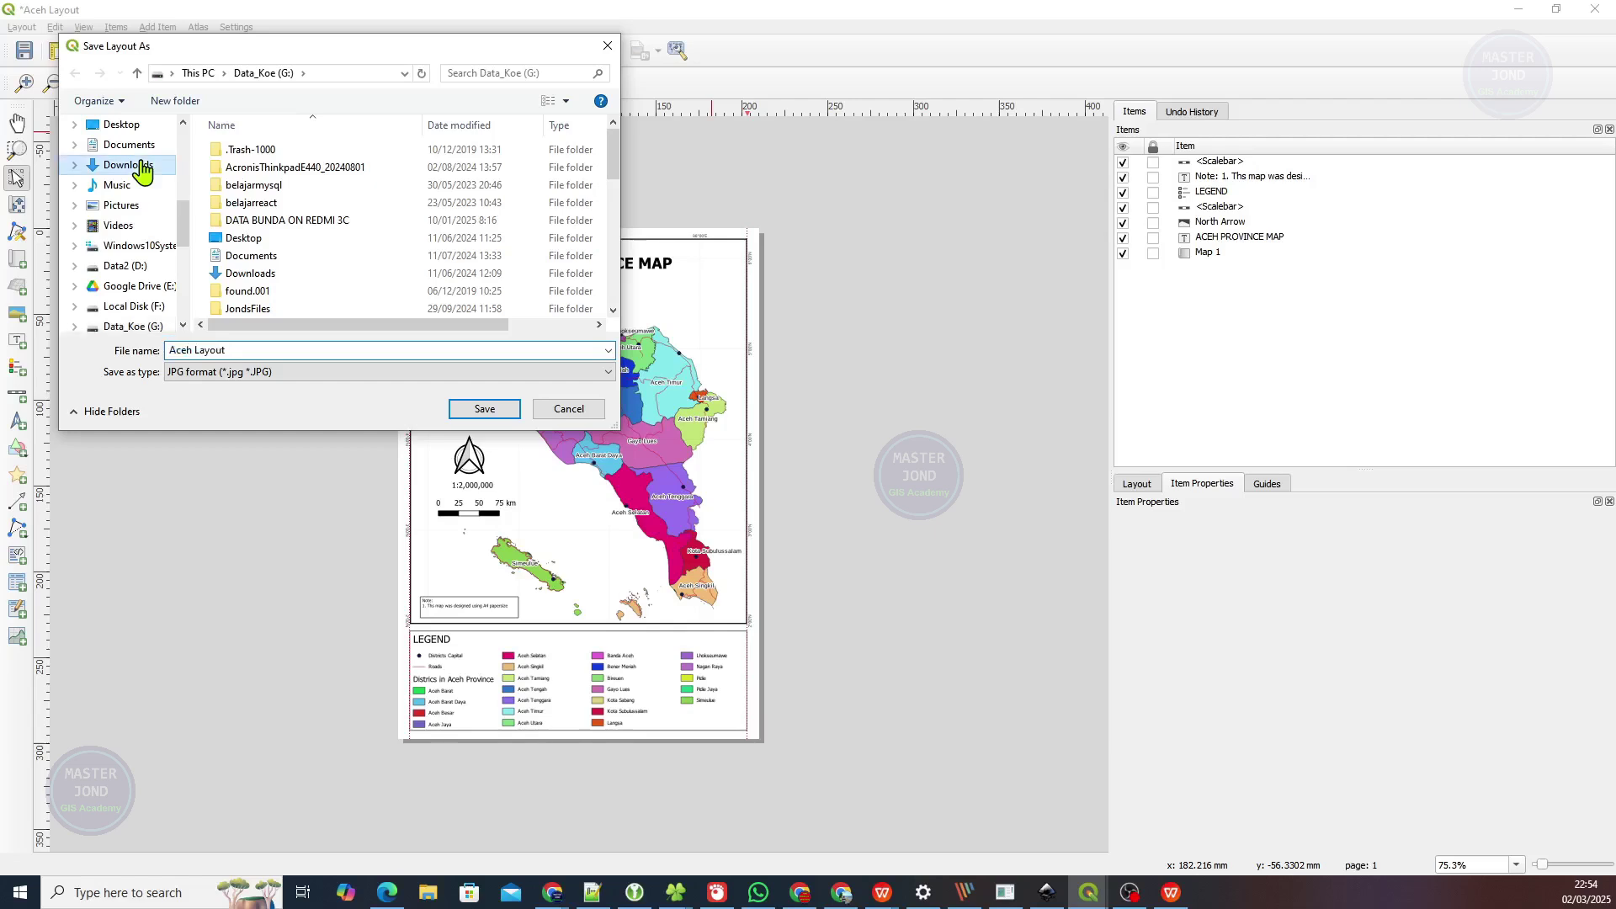
click(172, 104)
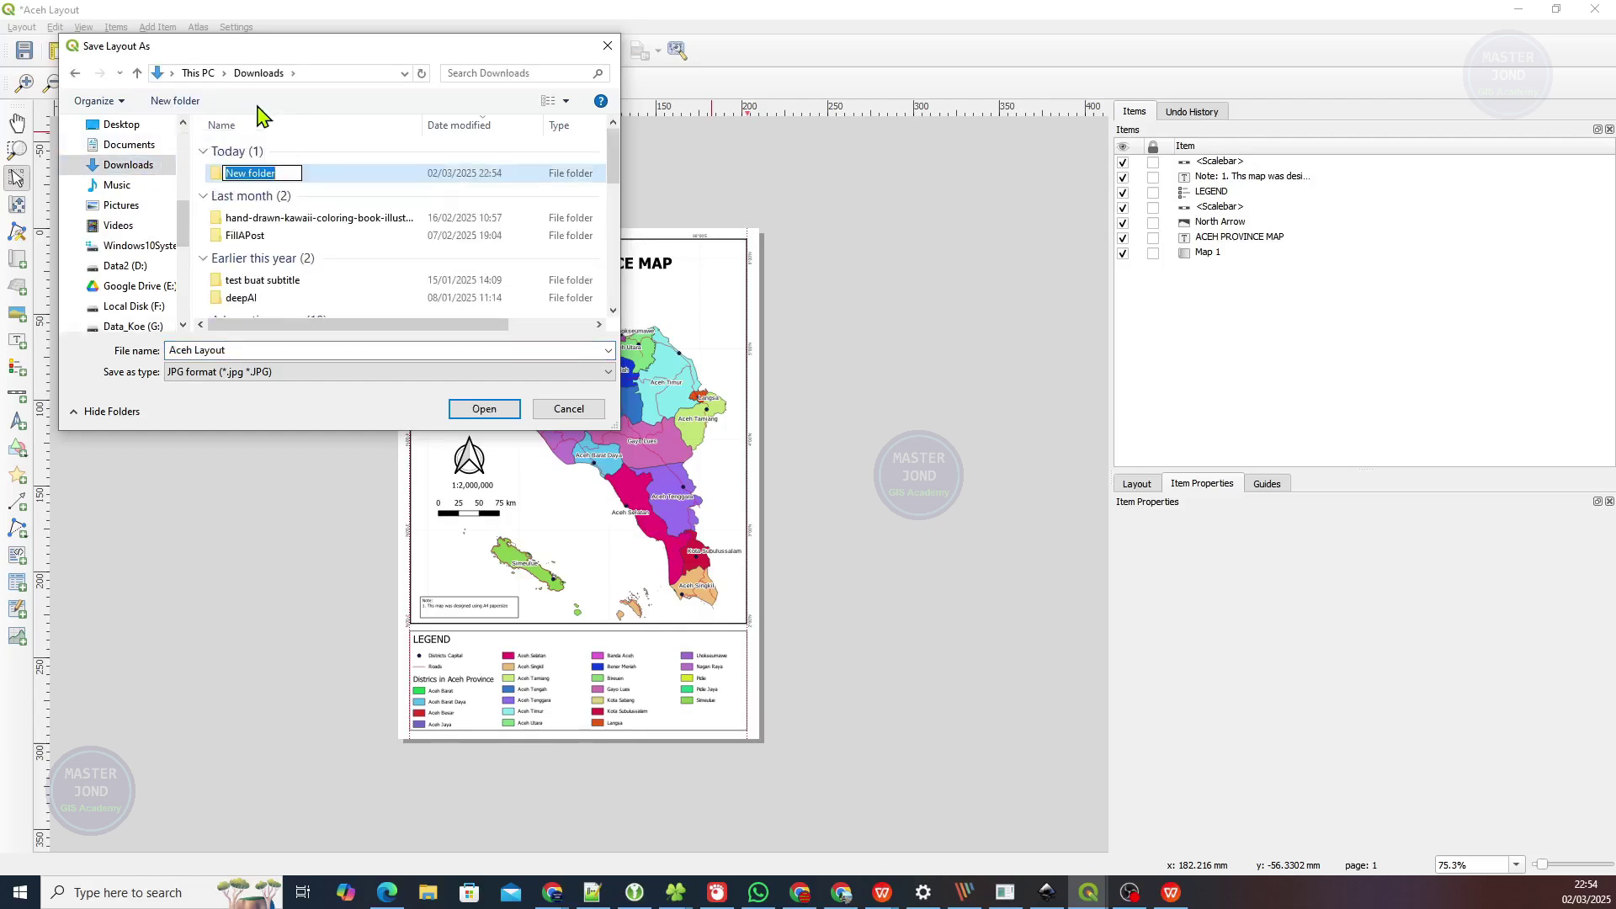
text(Layout)
key(Return)
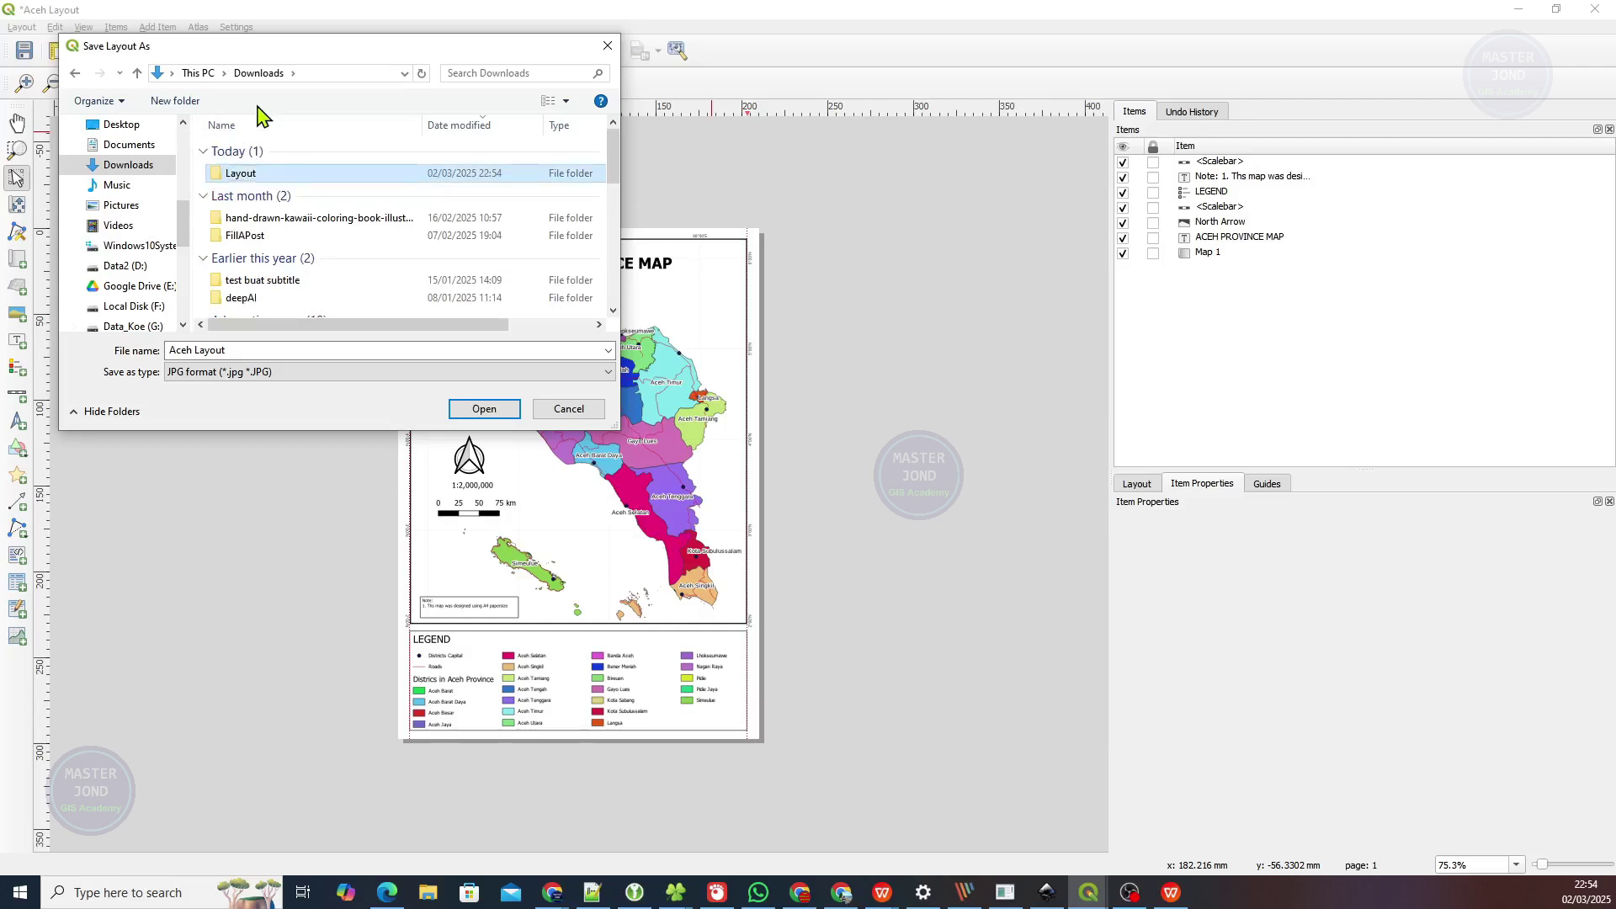
key(Return)
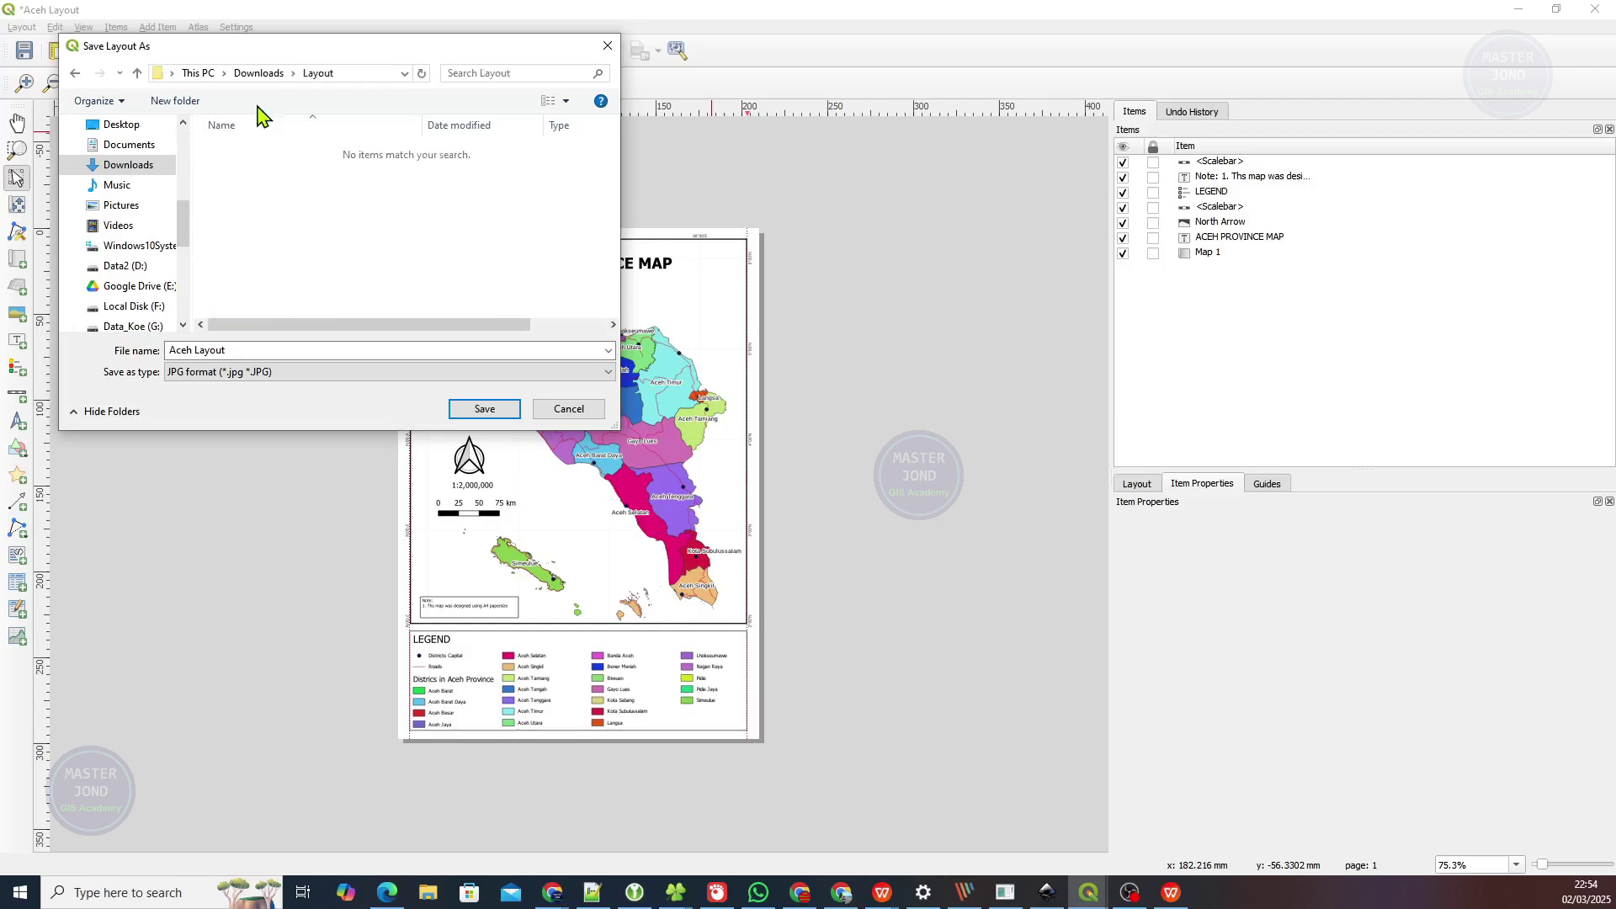
Name the exported image Aceh Layout-JPG and save it in the Layout folder.
click(303, 349)
click(304, 345)
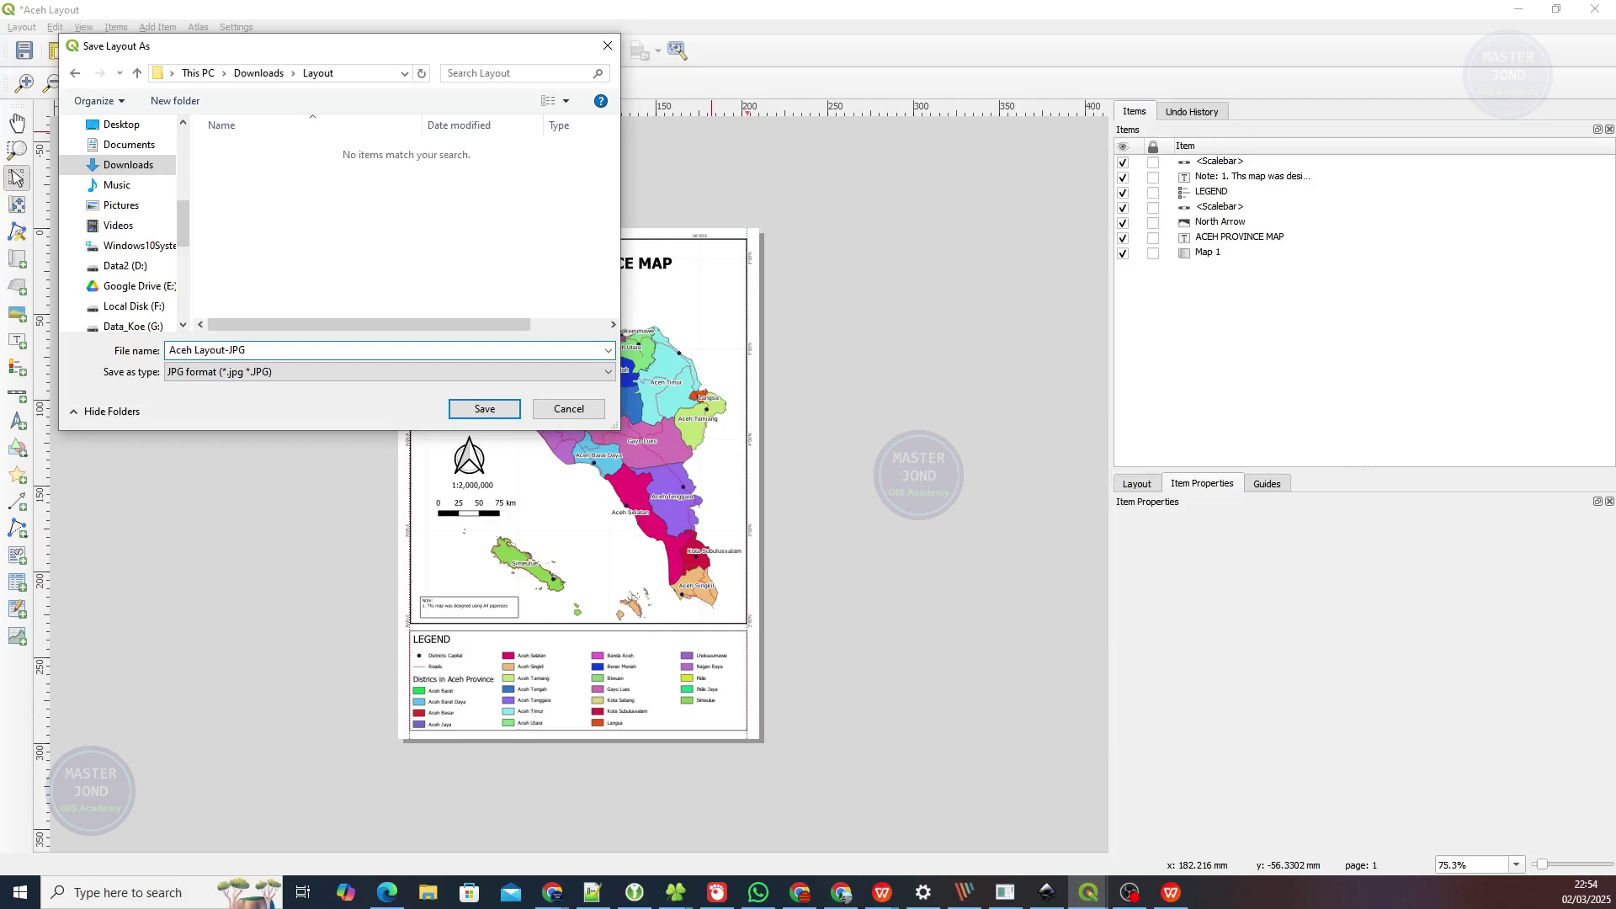
key(Return)
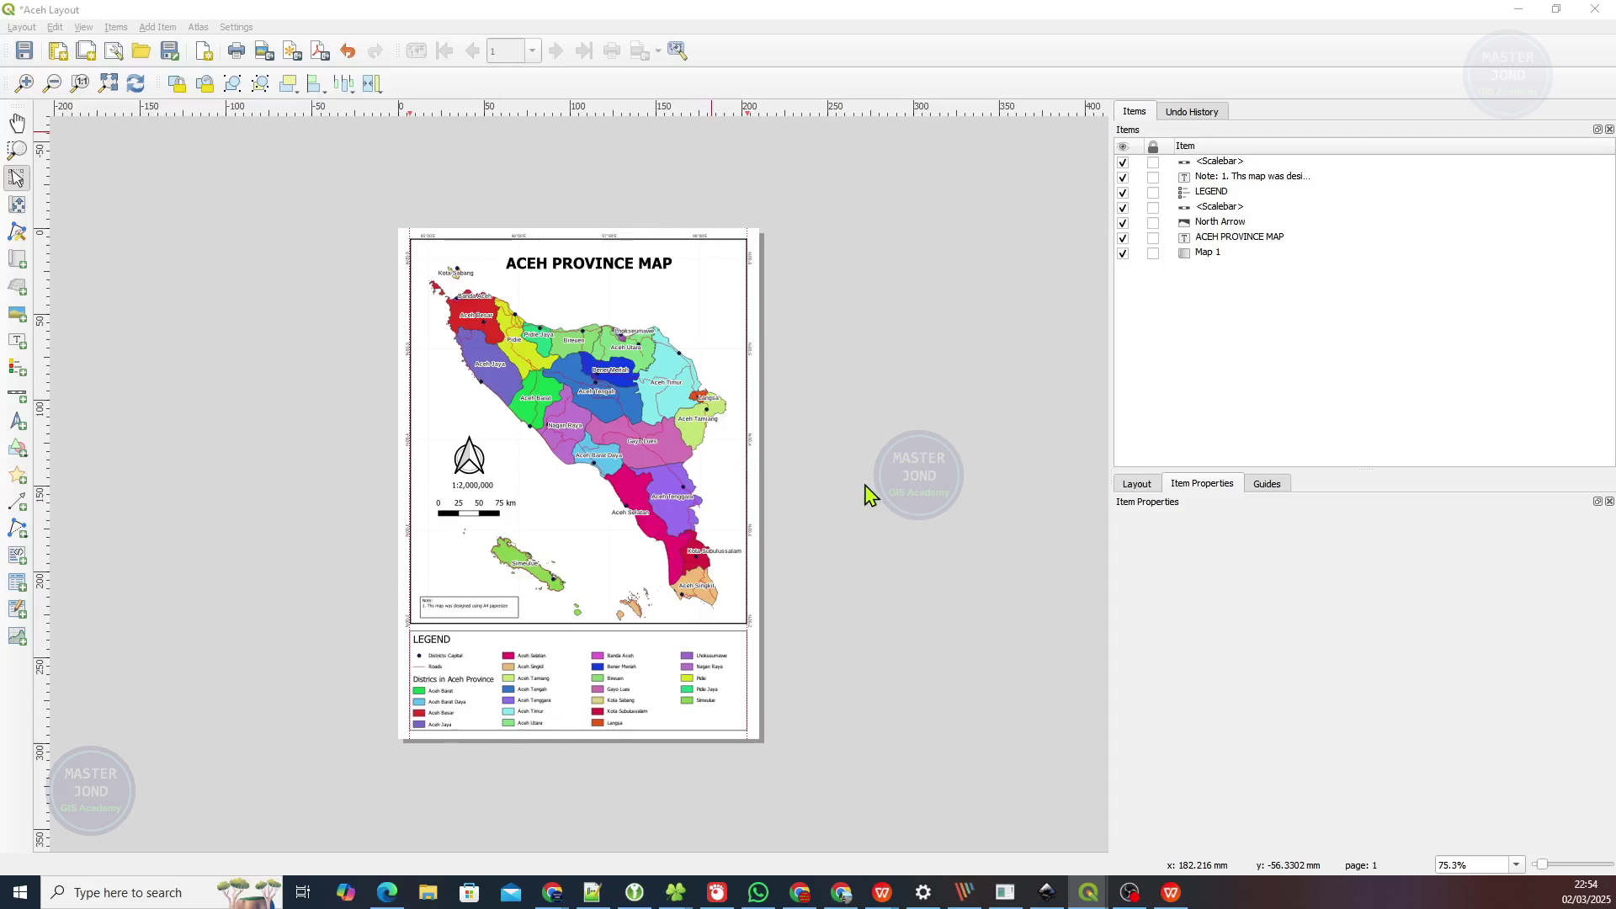
Finish the JPG export at 300 dpi with a 2480 by 3507 px page and antialiasing enabled.
mouse_move(675, 892)
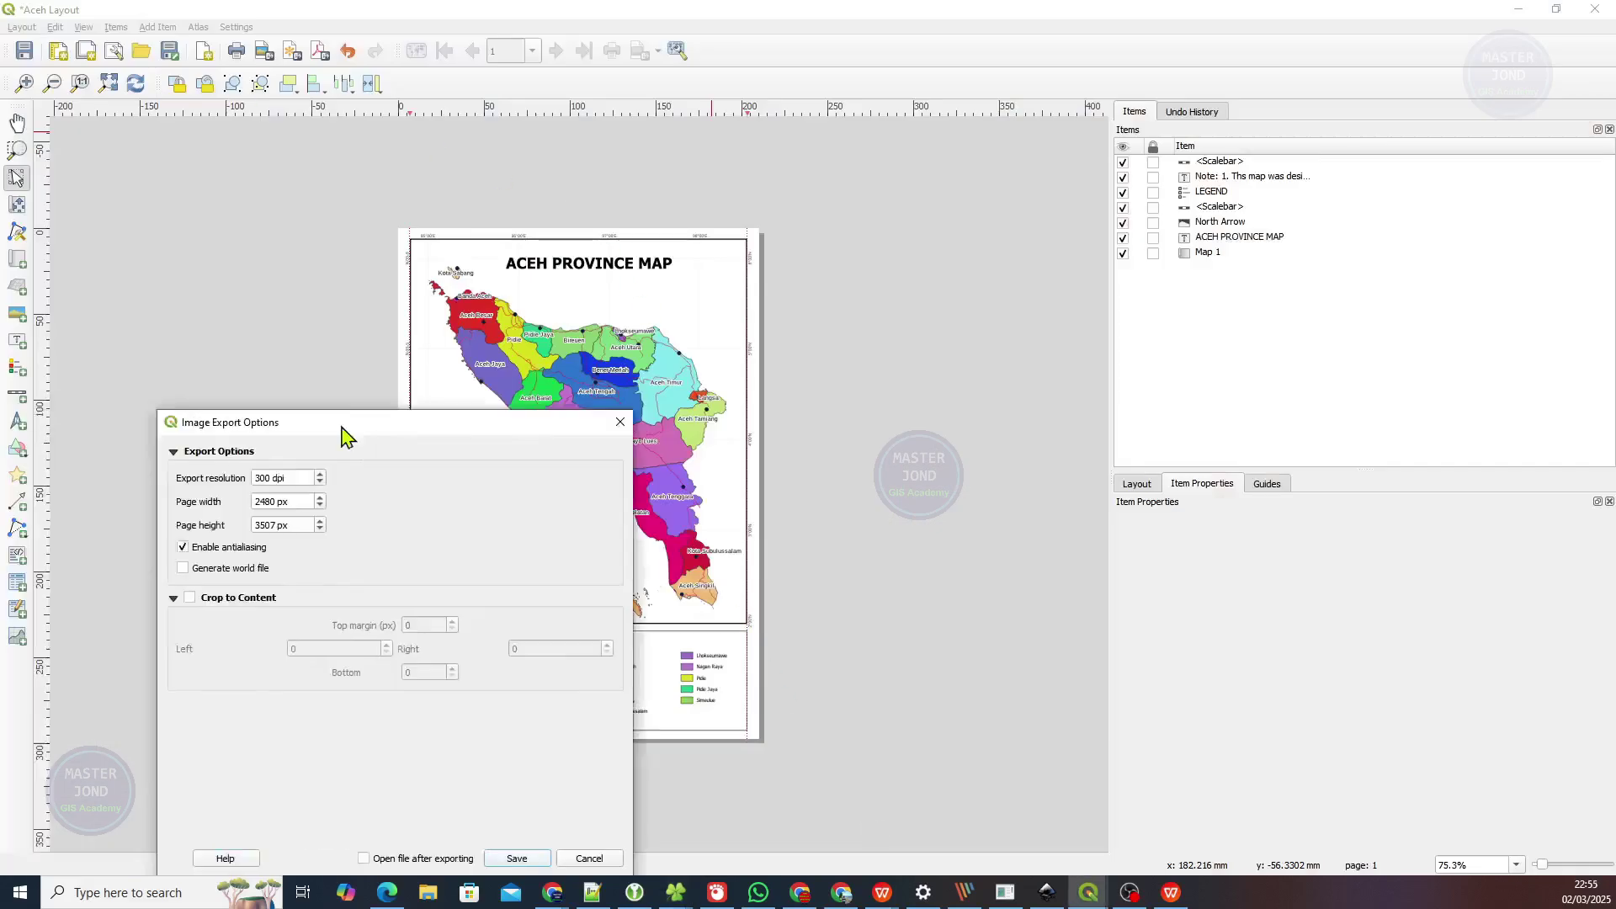
drag(342, 429, 805, 64)
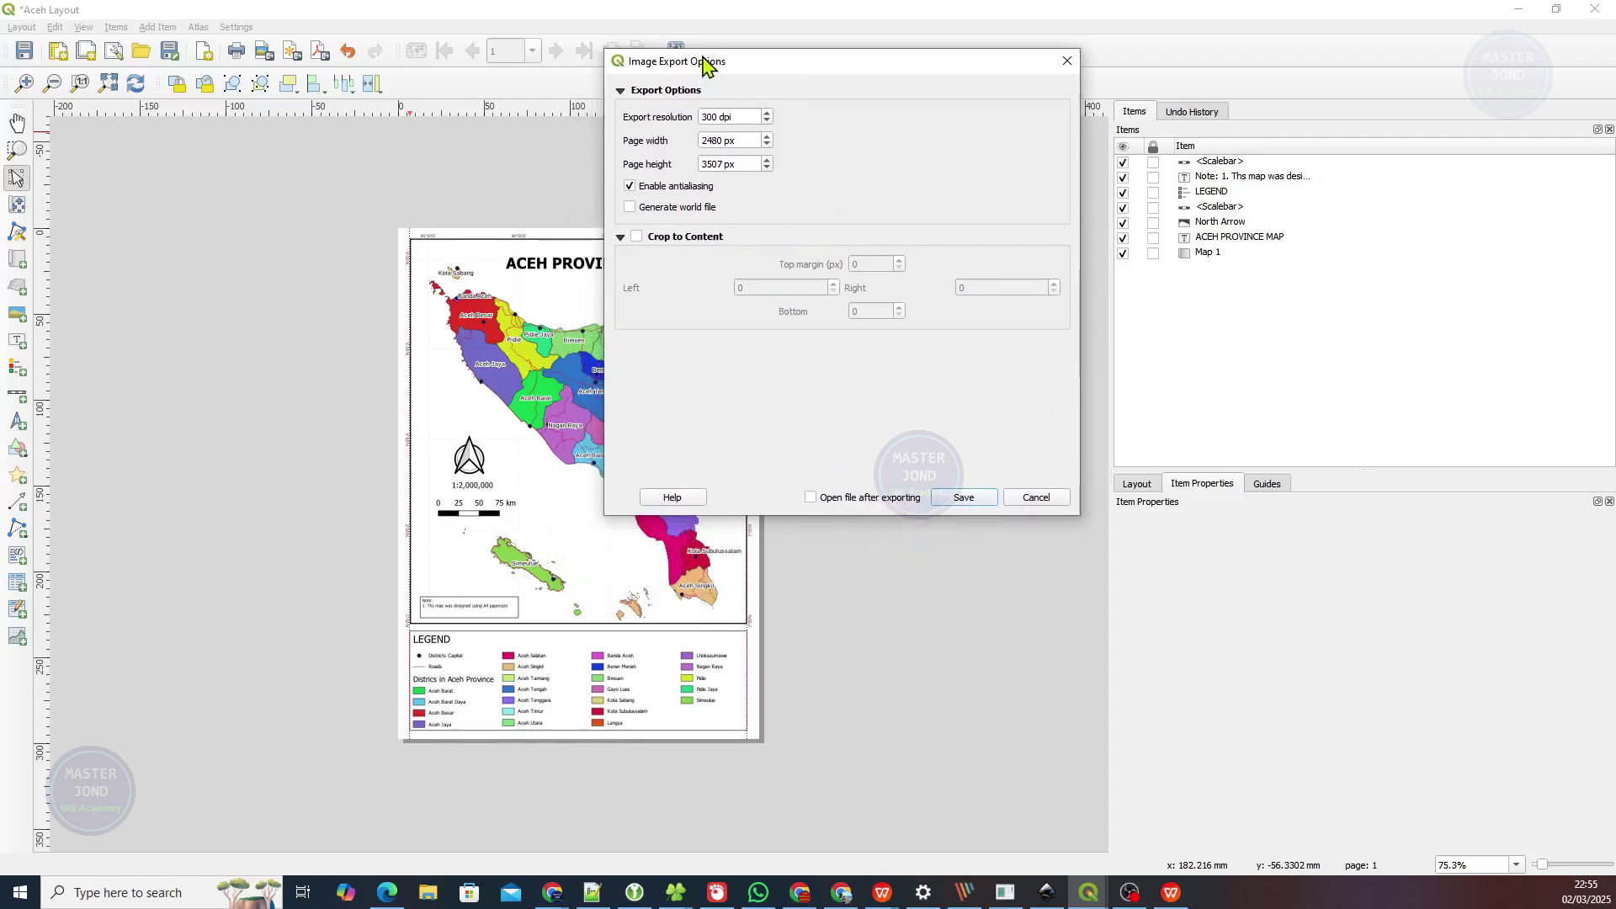
drag(714, 63, 720, 118)
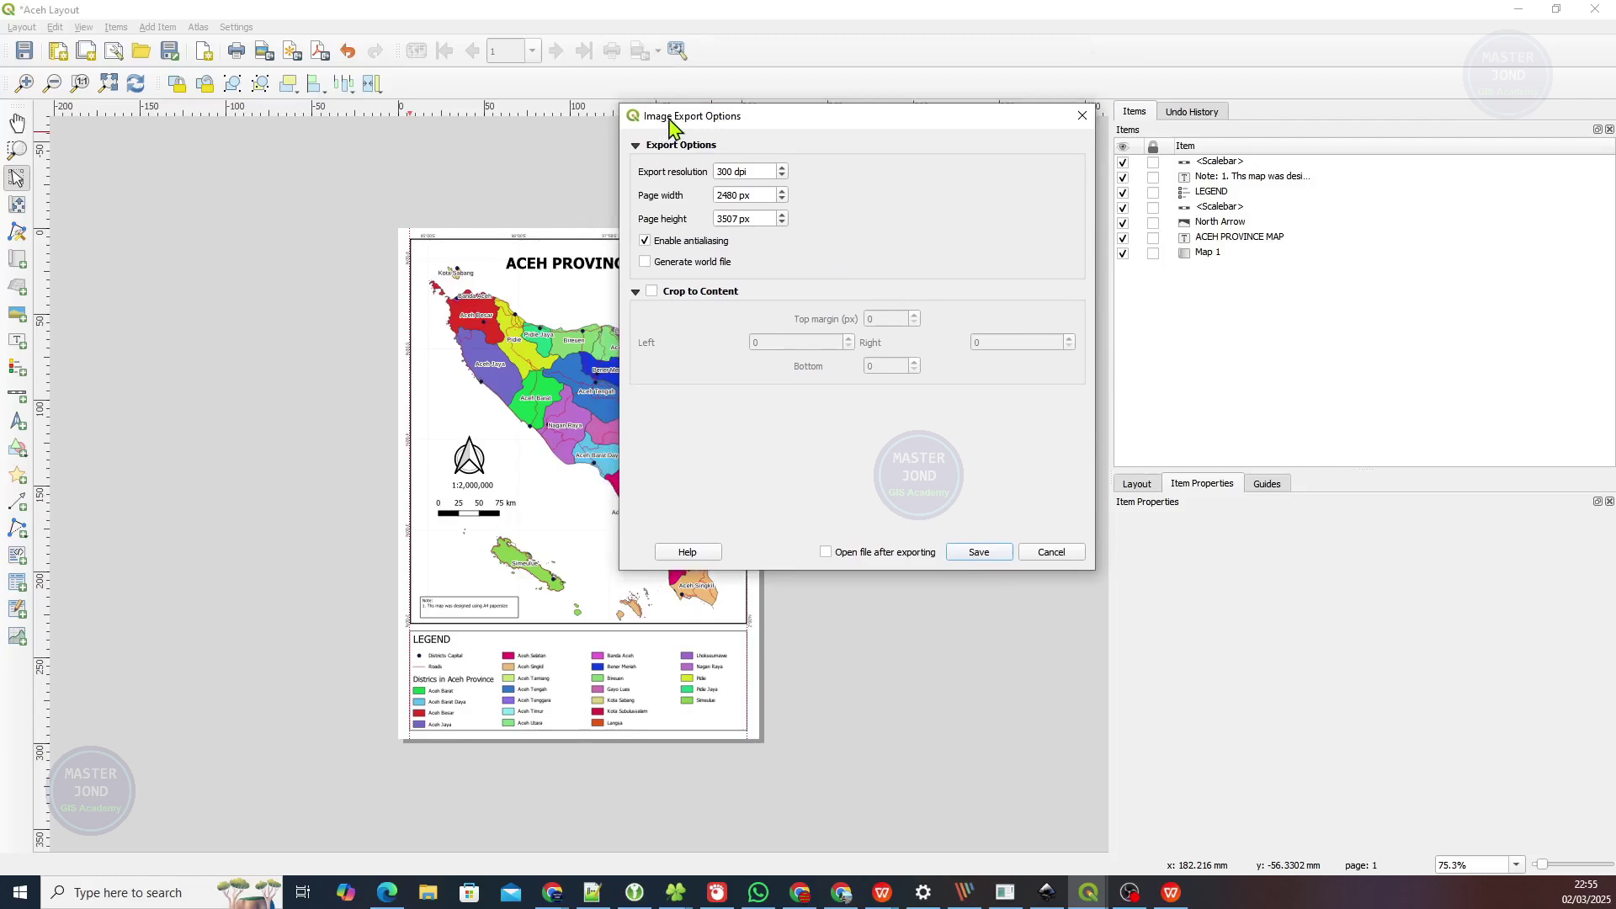
click(980, 553)
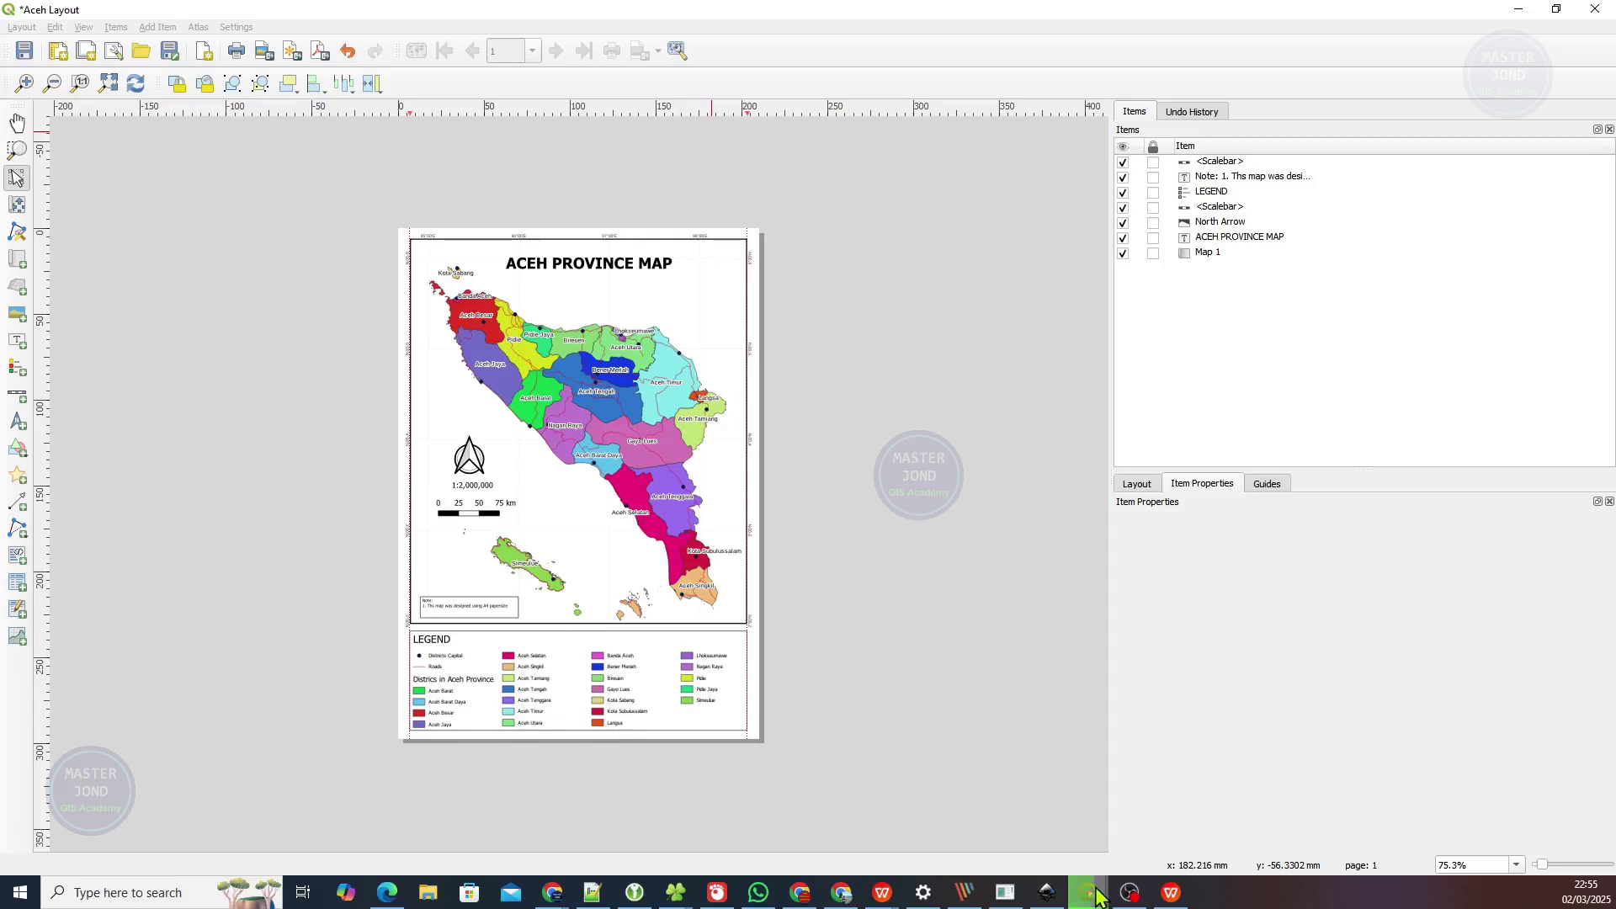
mouse_move(1086, 898)
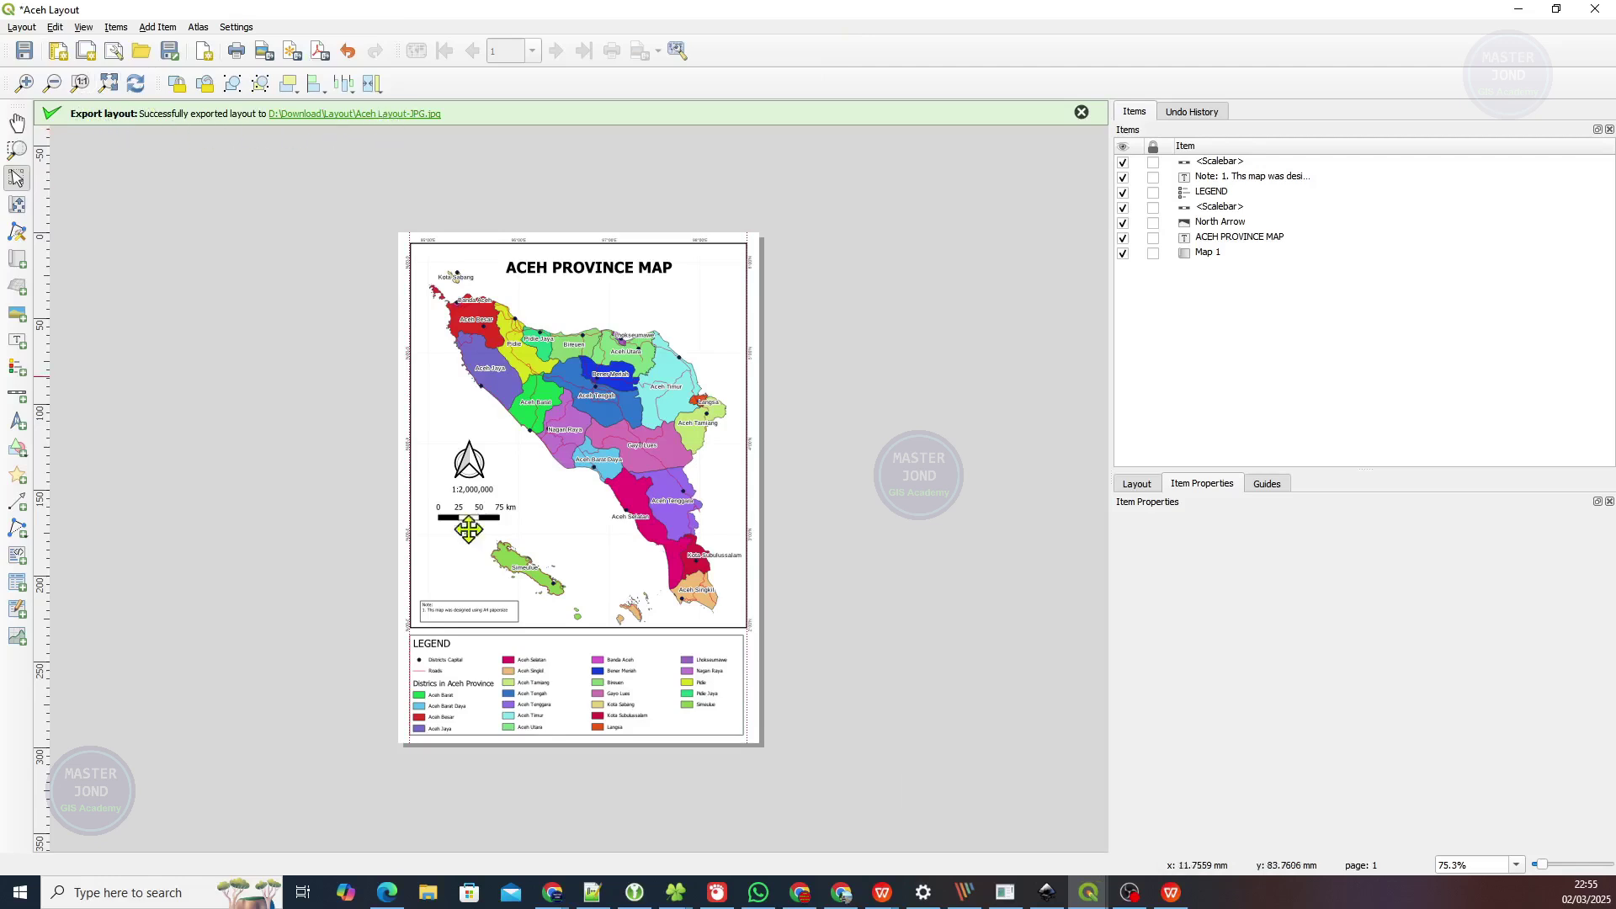
Switch to the Clover file manager and open the Aceh Layout-JPG image from the Layout folder in Downloads.
mouse_move(683, 900)
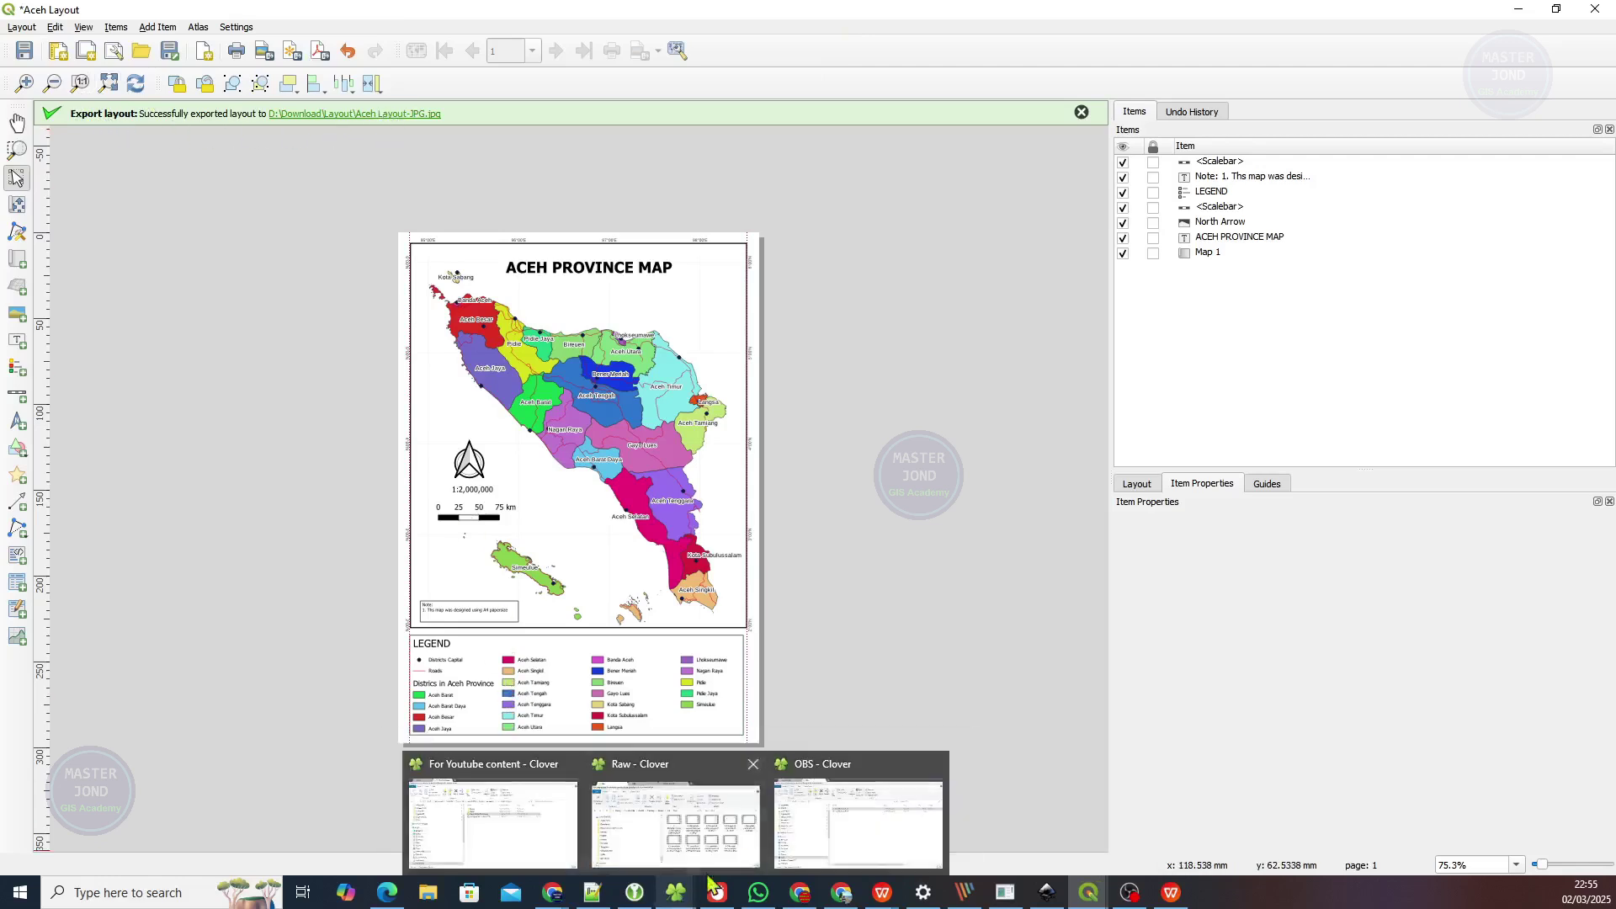
click(840, 814)
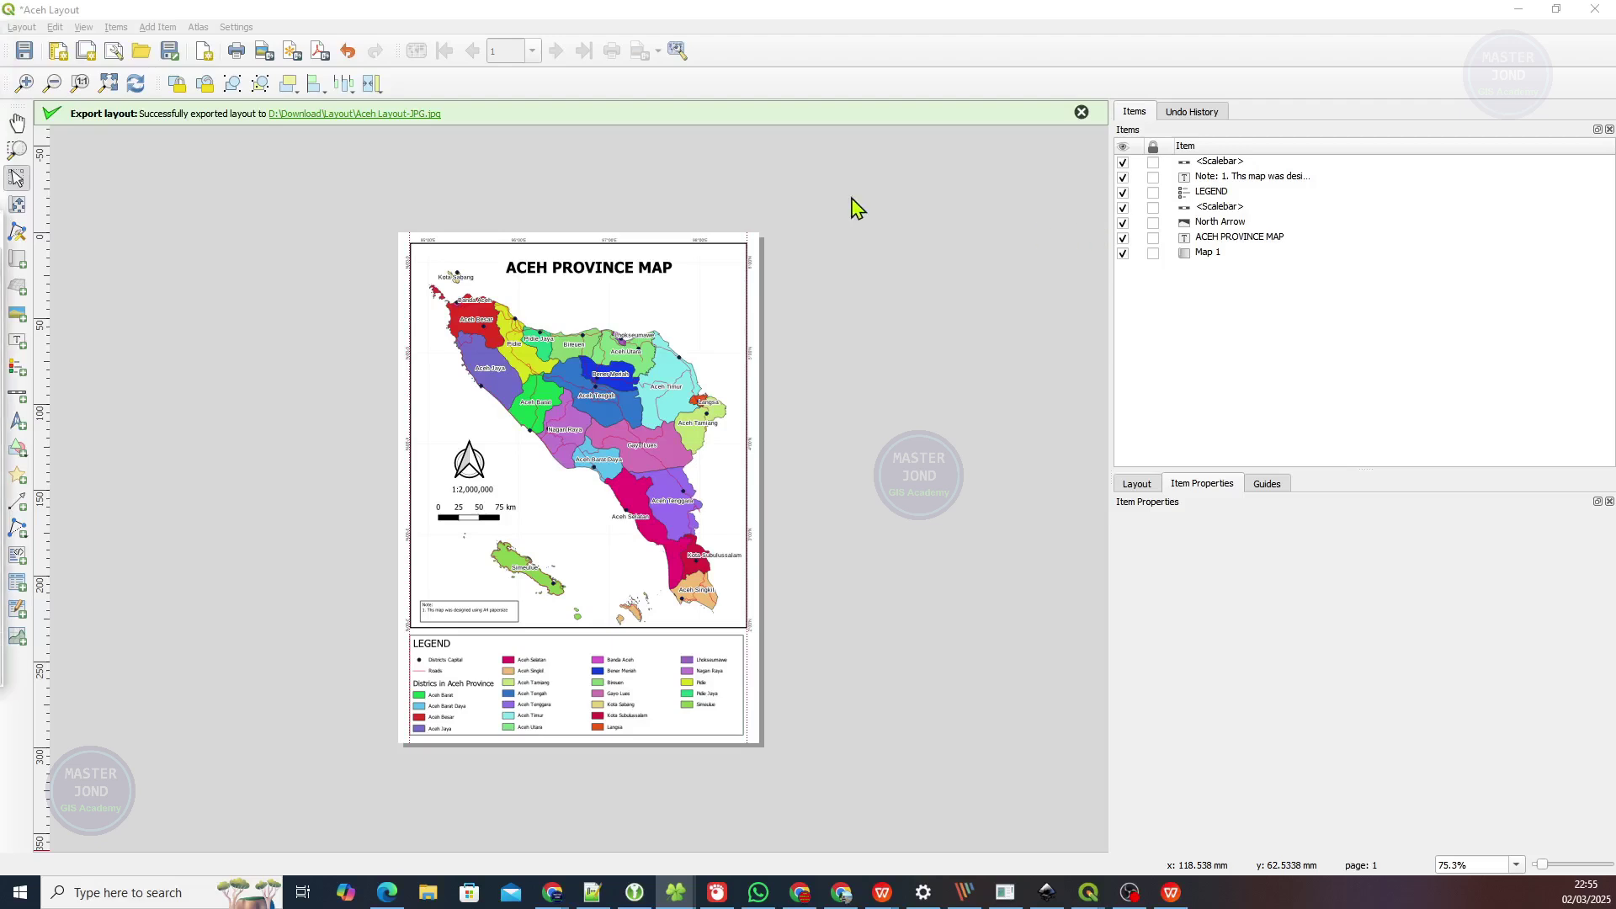
drag(0, 216, 643, 4)
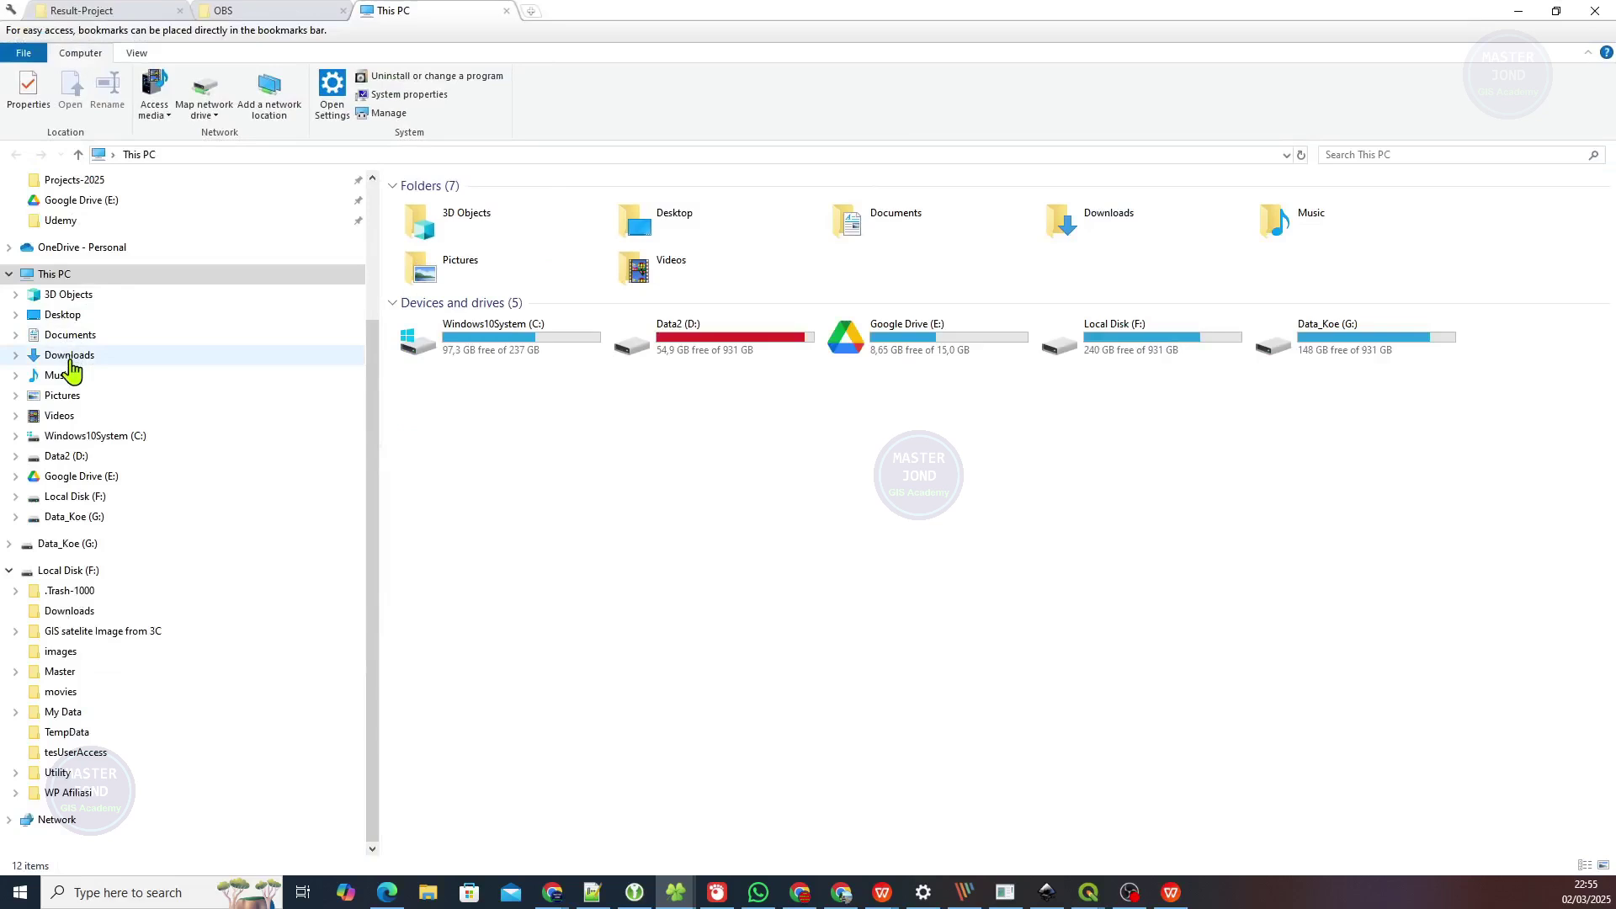
click(154, 354)
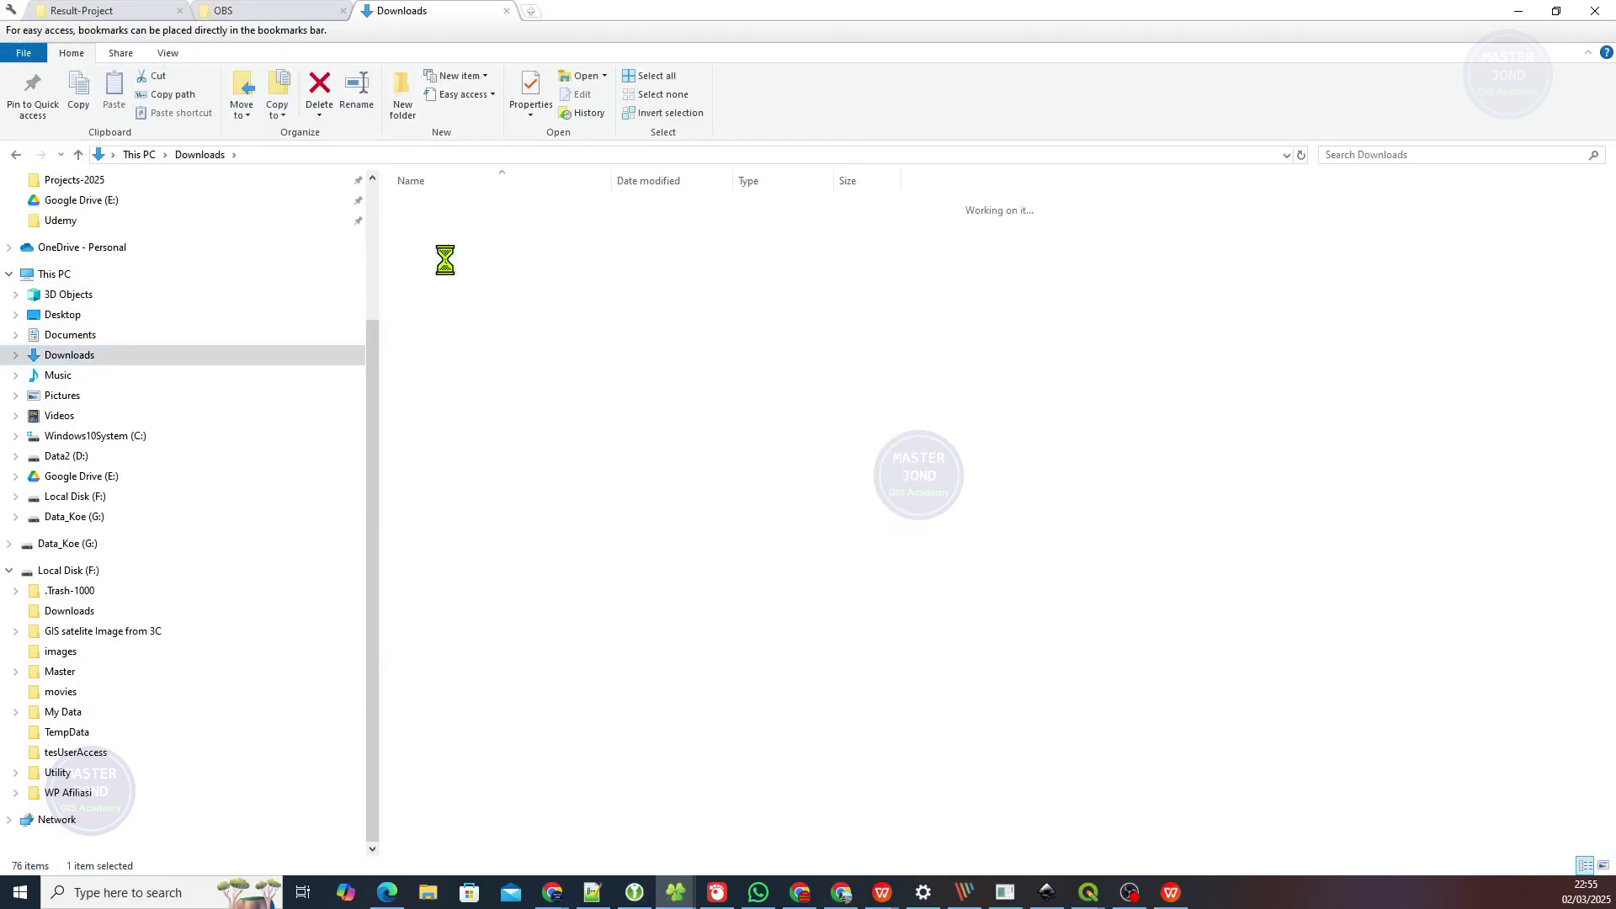
double_click(447, 213)
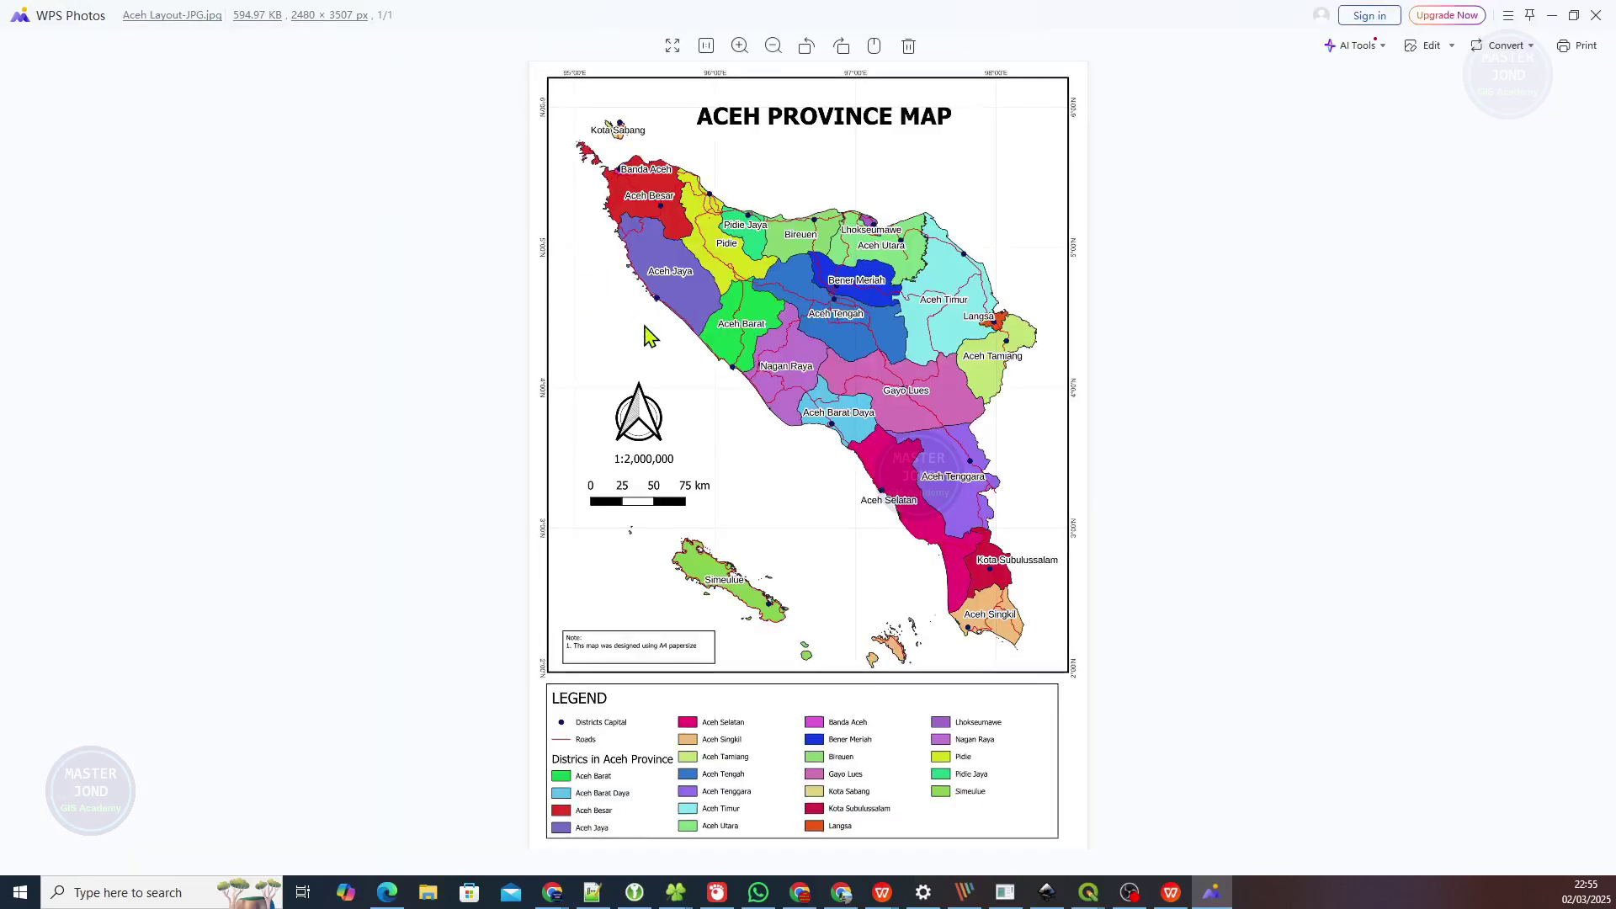
Examine the exported image's title, district labels, scale bar and legend close up, and close the image viewer.
scroll(736, 341, up, 2)
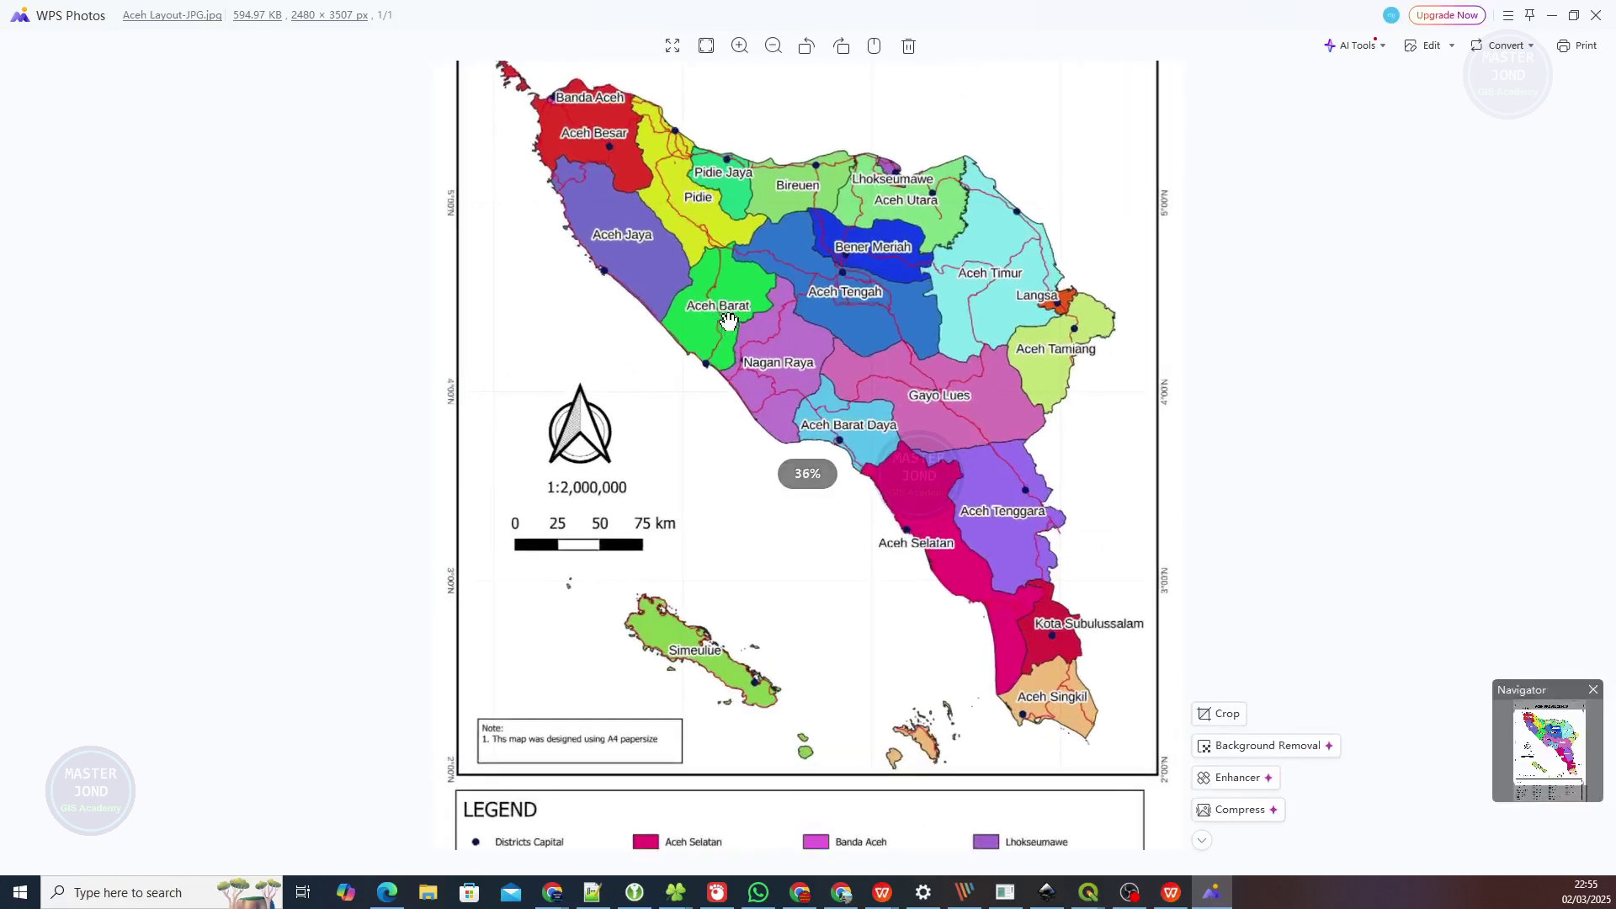
scroll(729, 321, up, 1)
drag(609, 273, 591, 711)
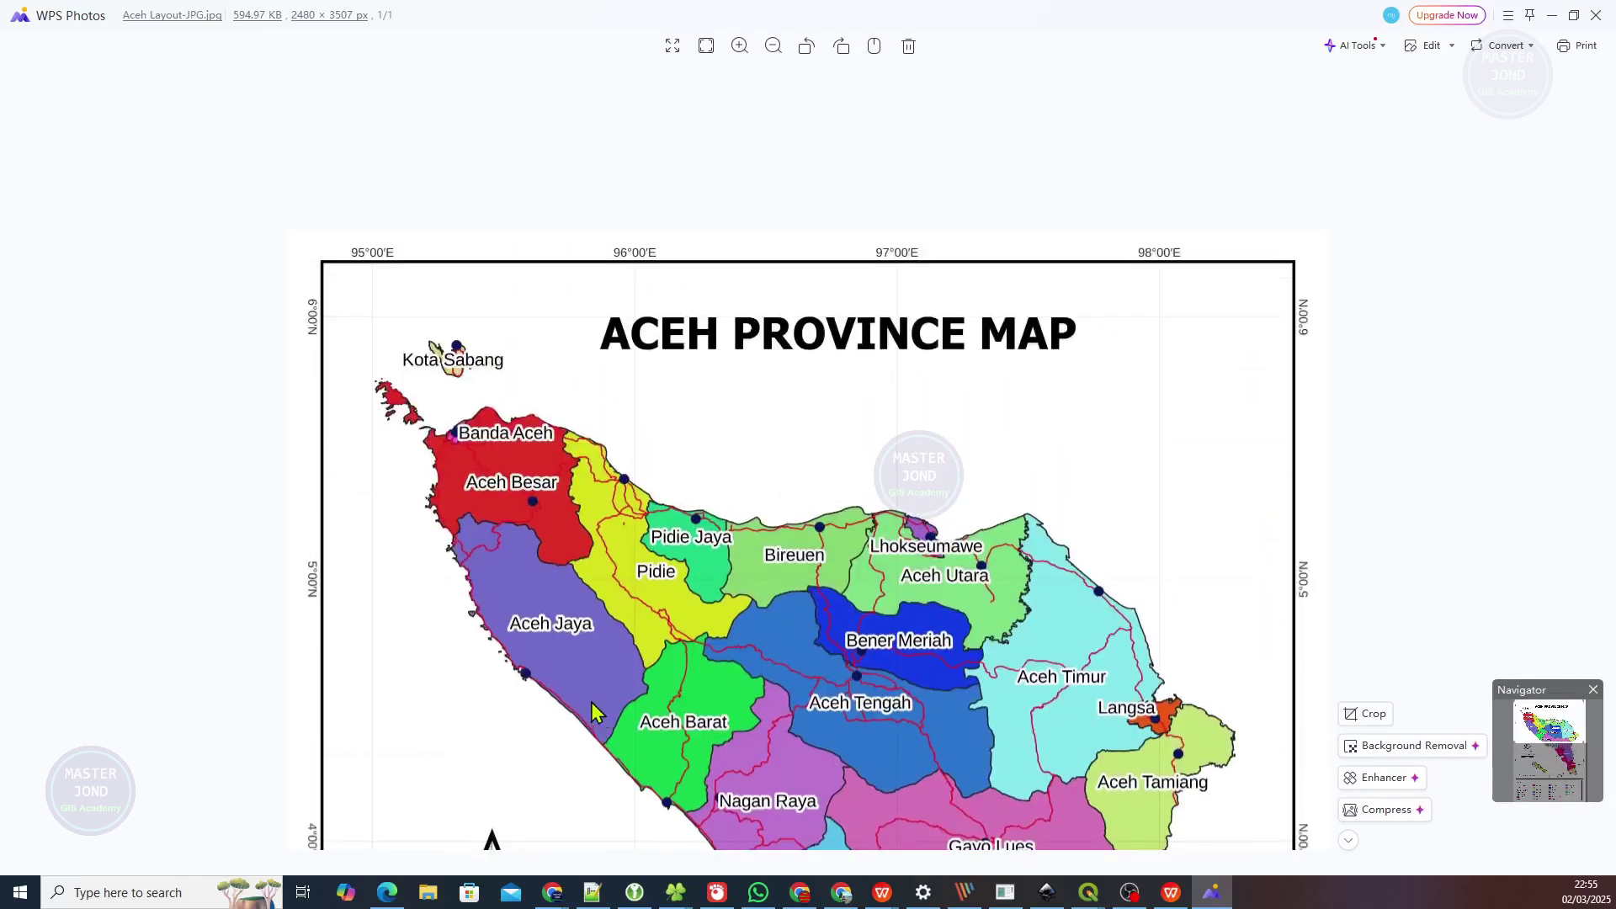
scroll(591, 711, down, 5)
scroll(478, 253, down, 4)
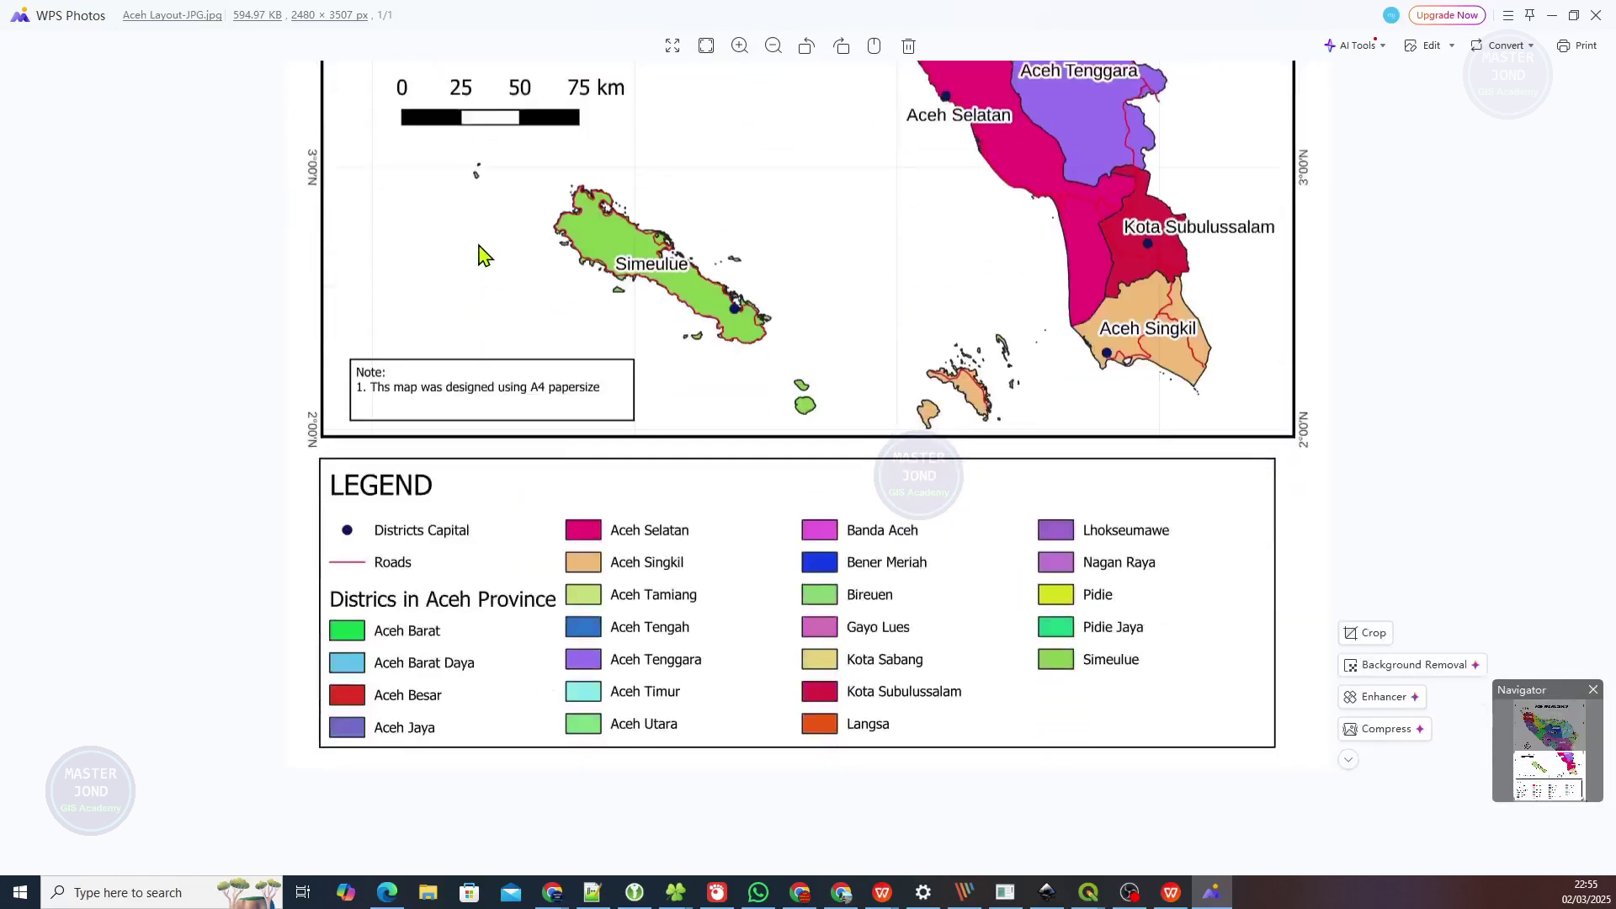
scroll(776, 289, up, 6)
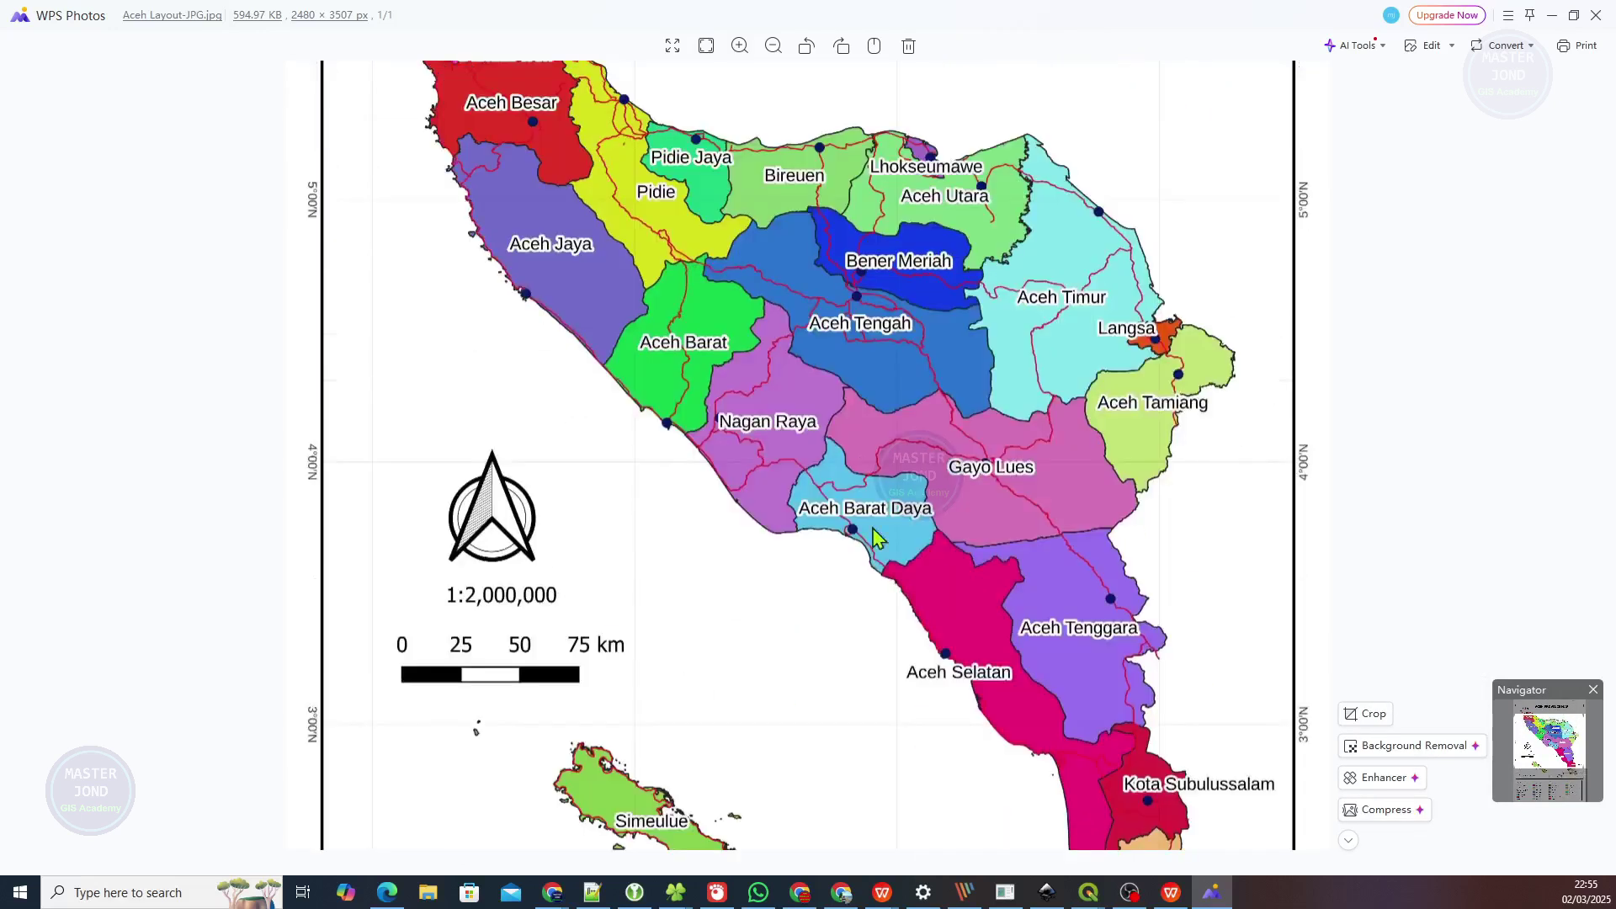
click(1602, 21)
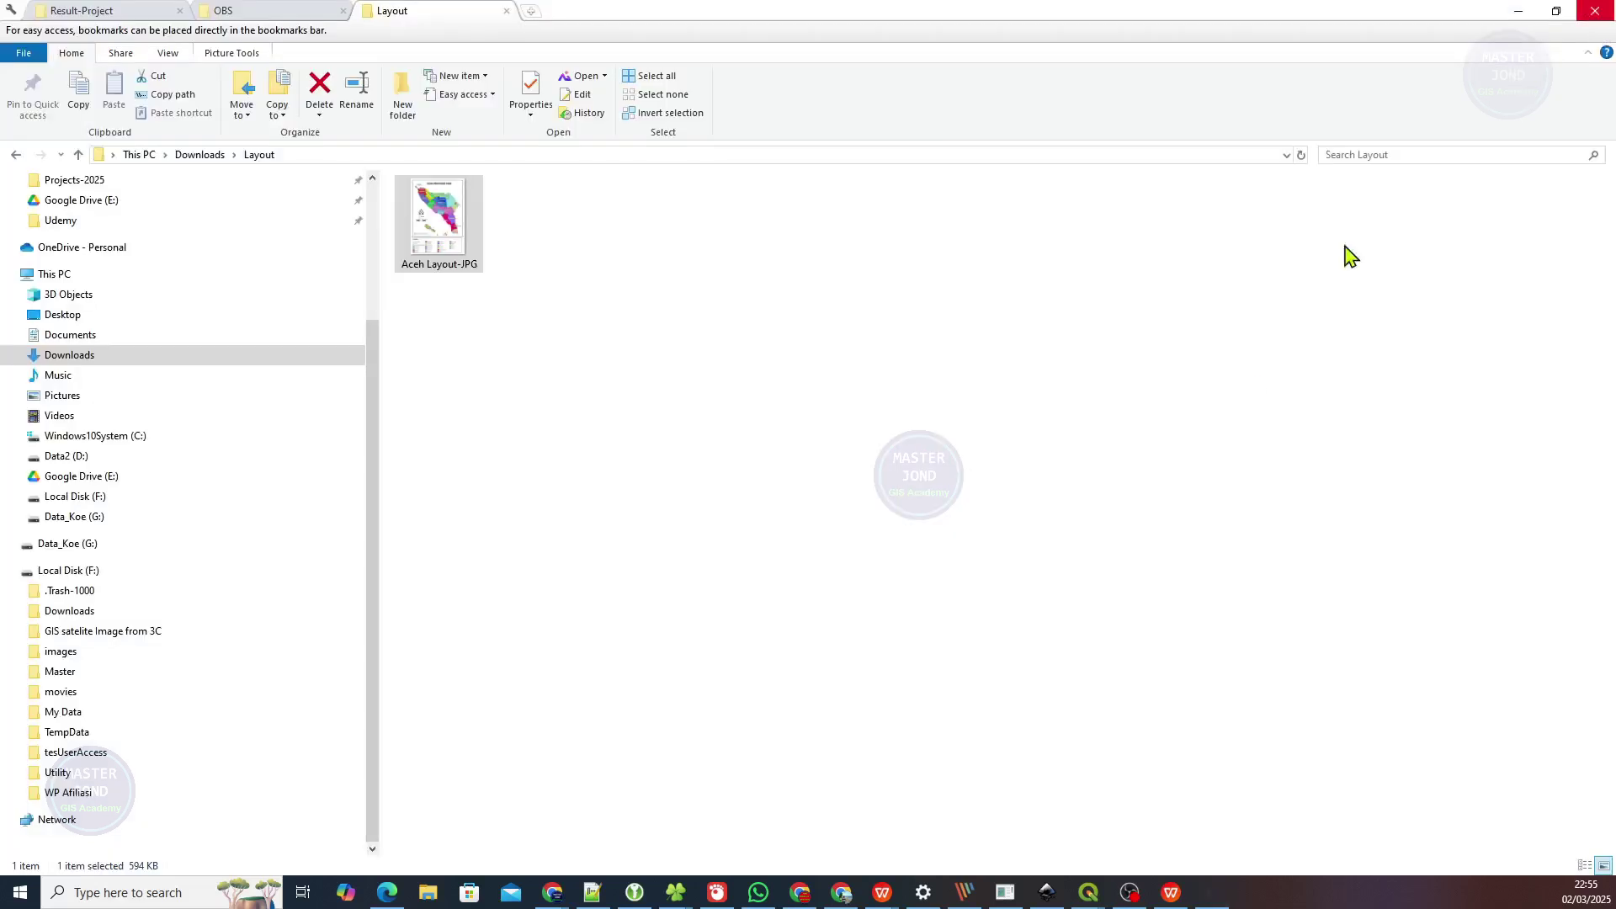
Return to the QGIS layout window and export the layout as a PDF named Aceh Layout-pdf in the Layout folder, keeping the preset export options.
mouse_move(1091, 901)
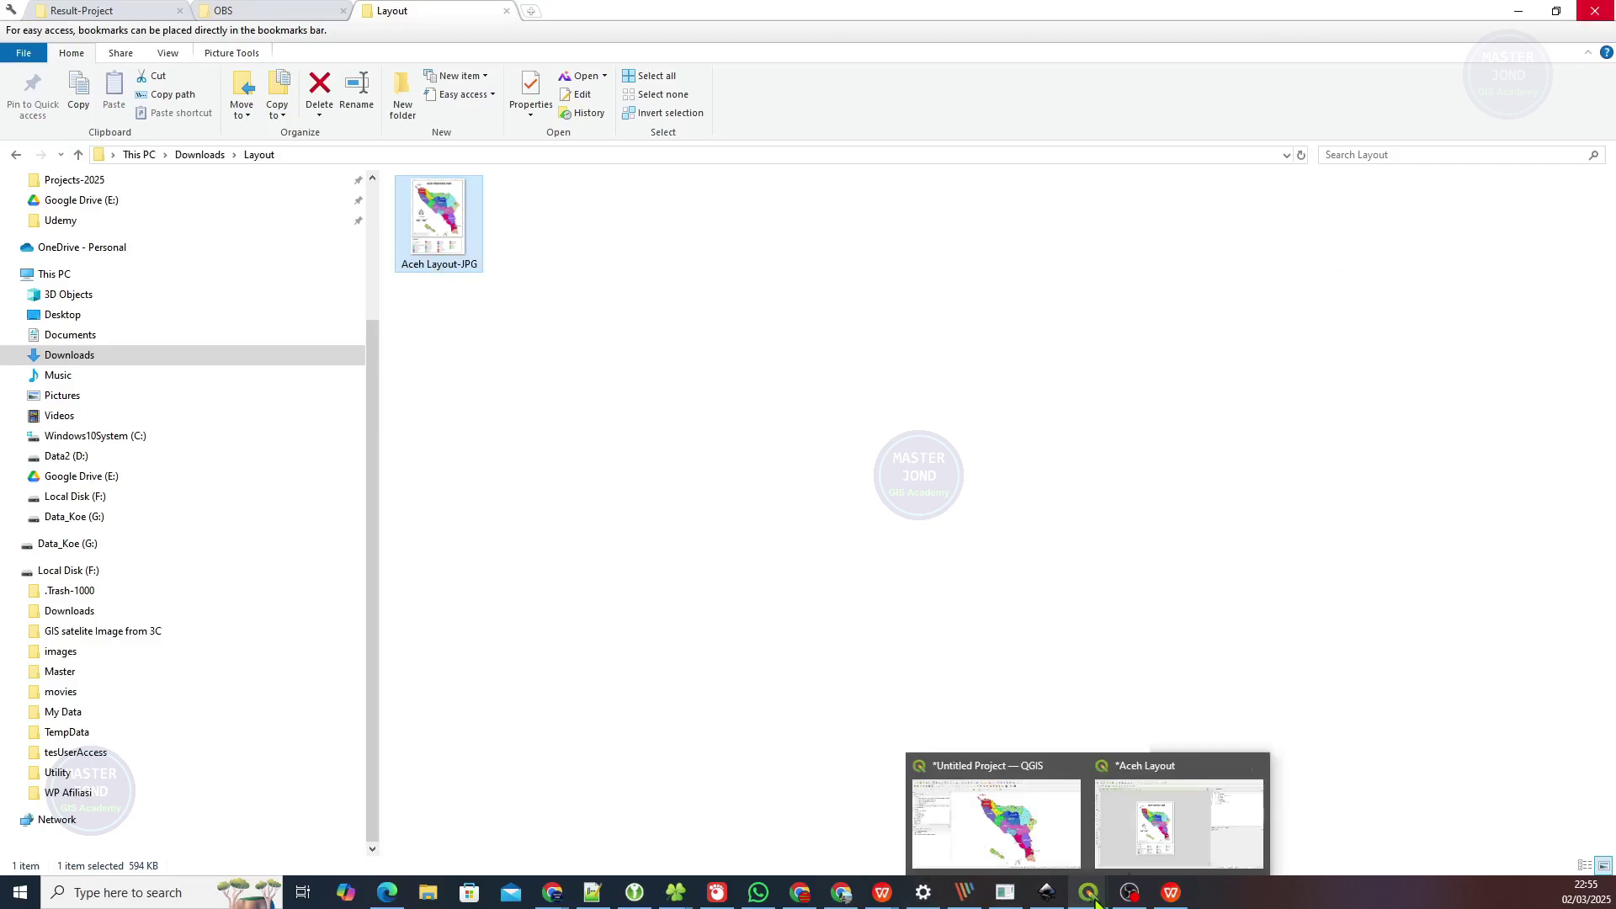
click(1178, 825)
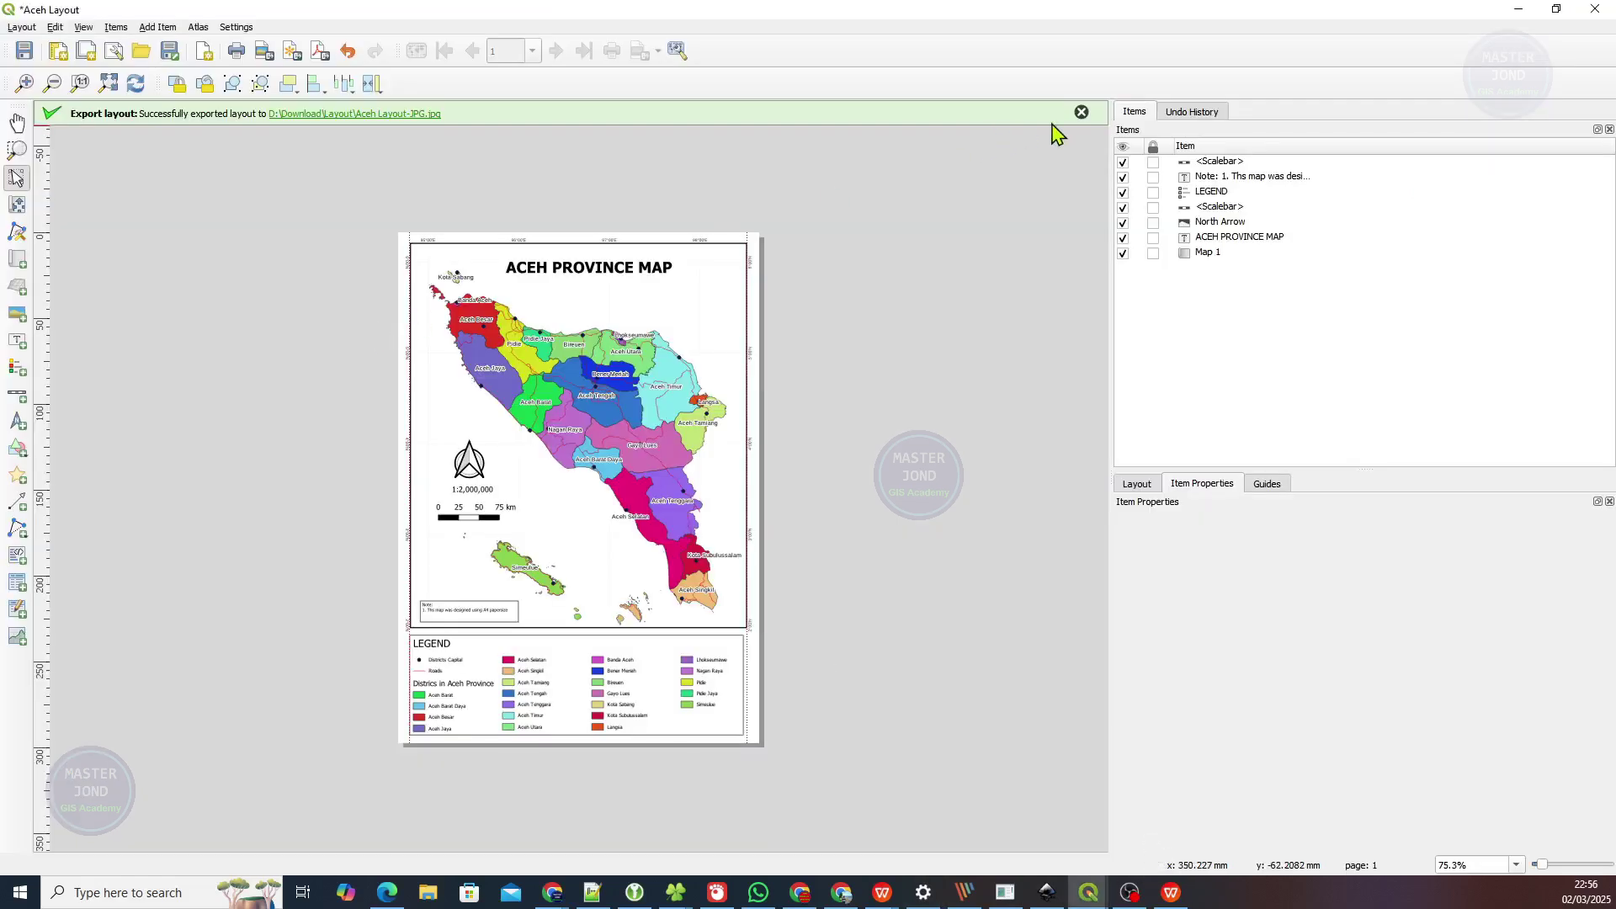
click(1081, 113)
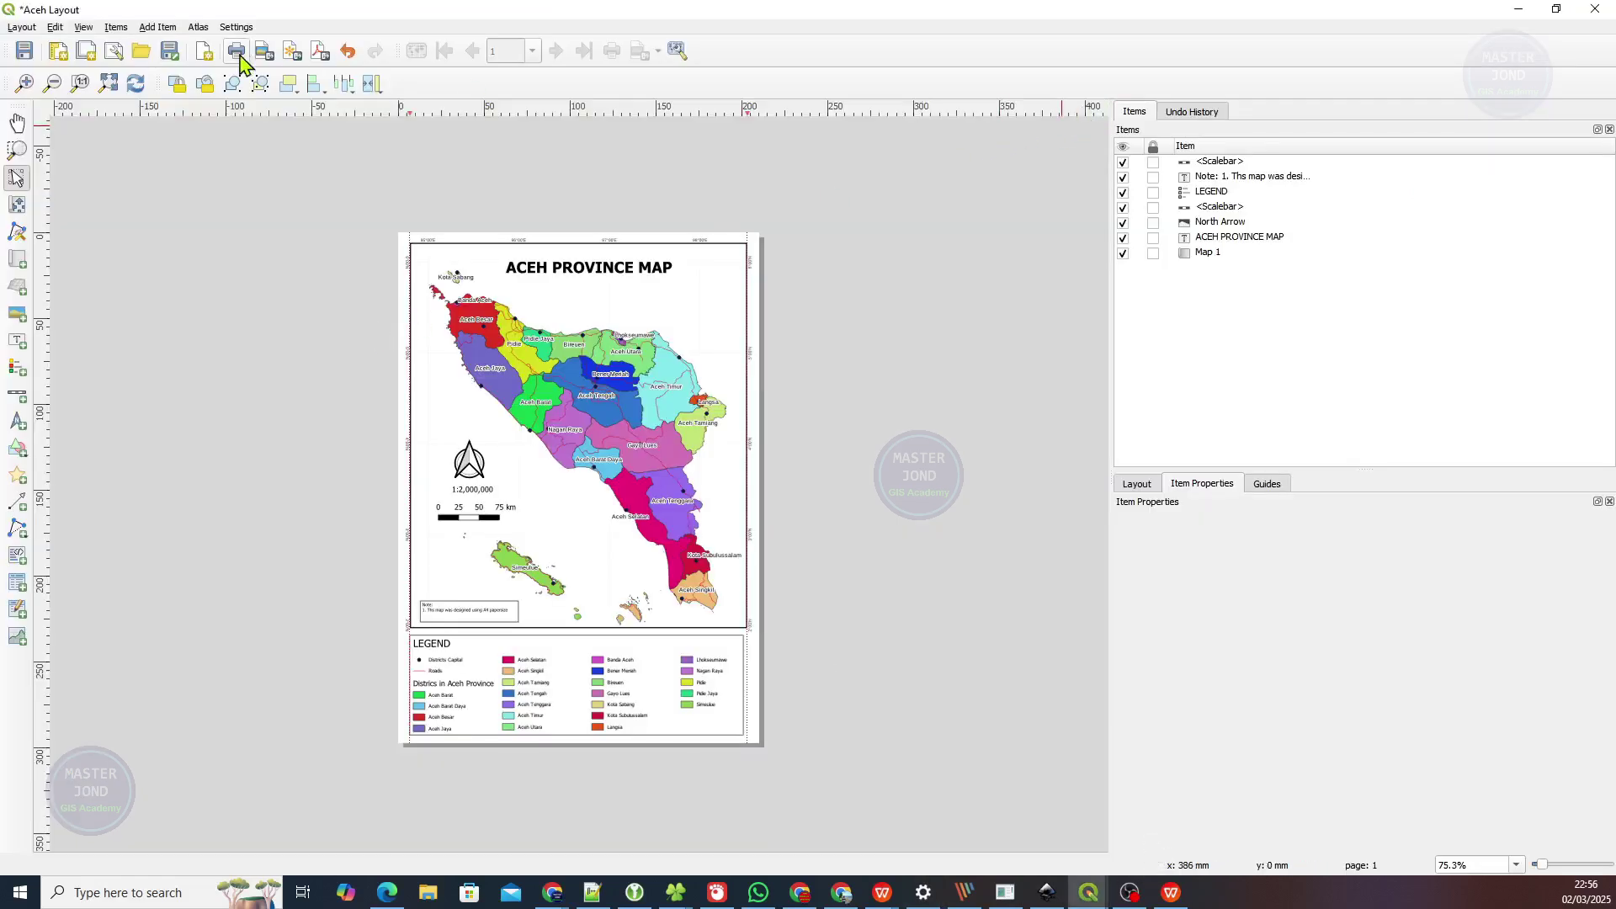
click(314, 53)
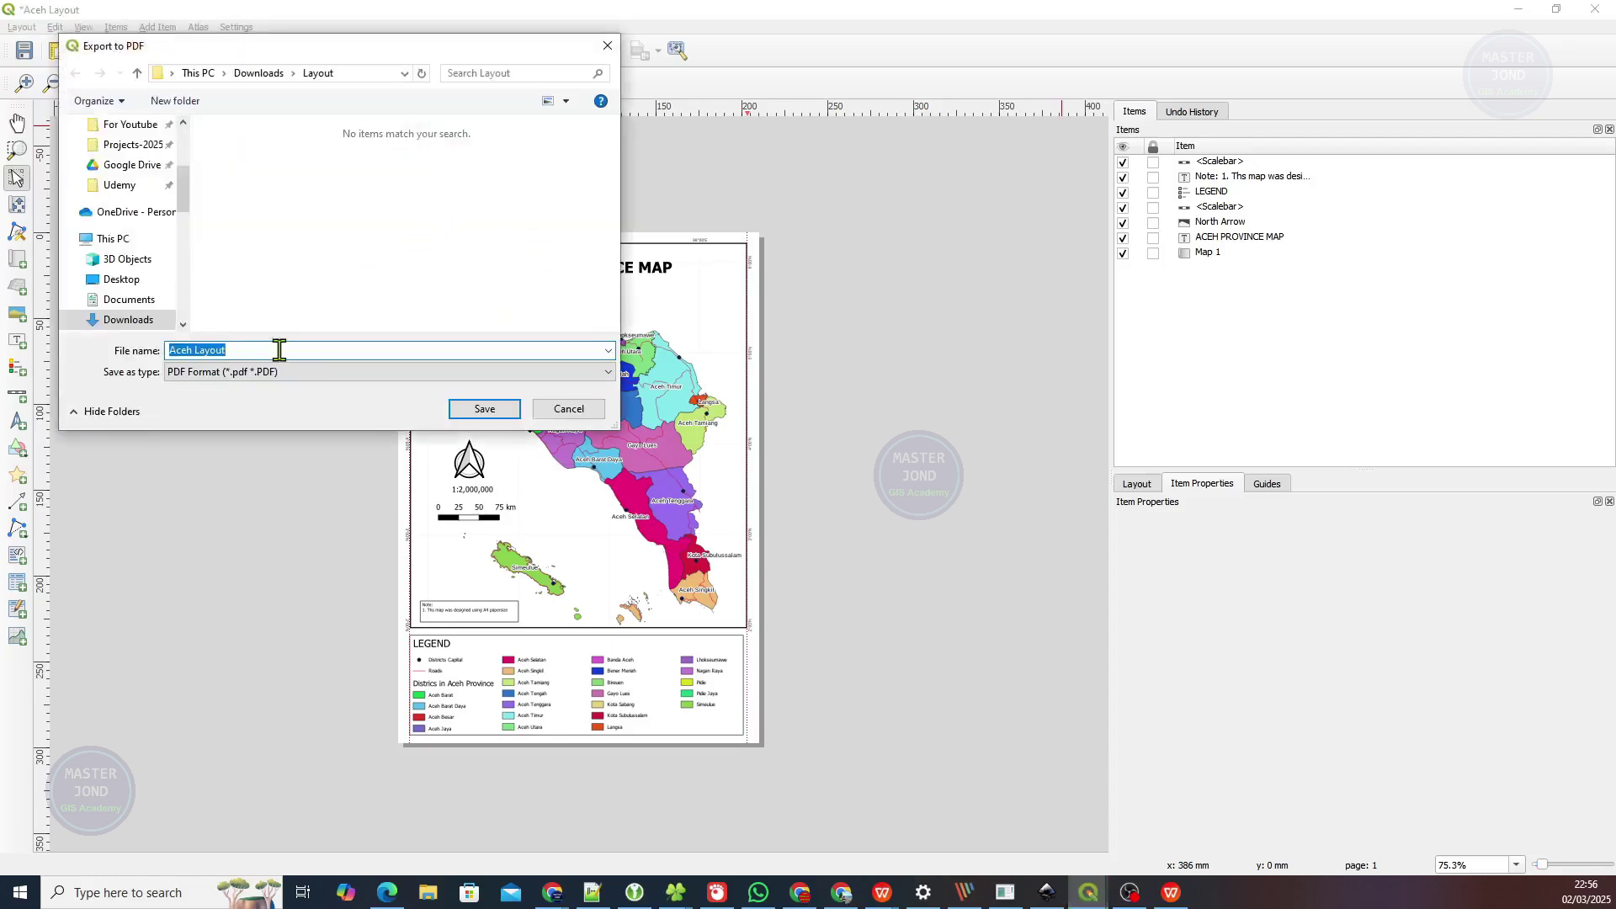
click(279, 350)
text(-pdf)
click(484, 408)
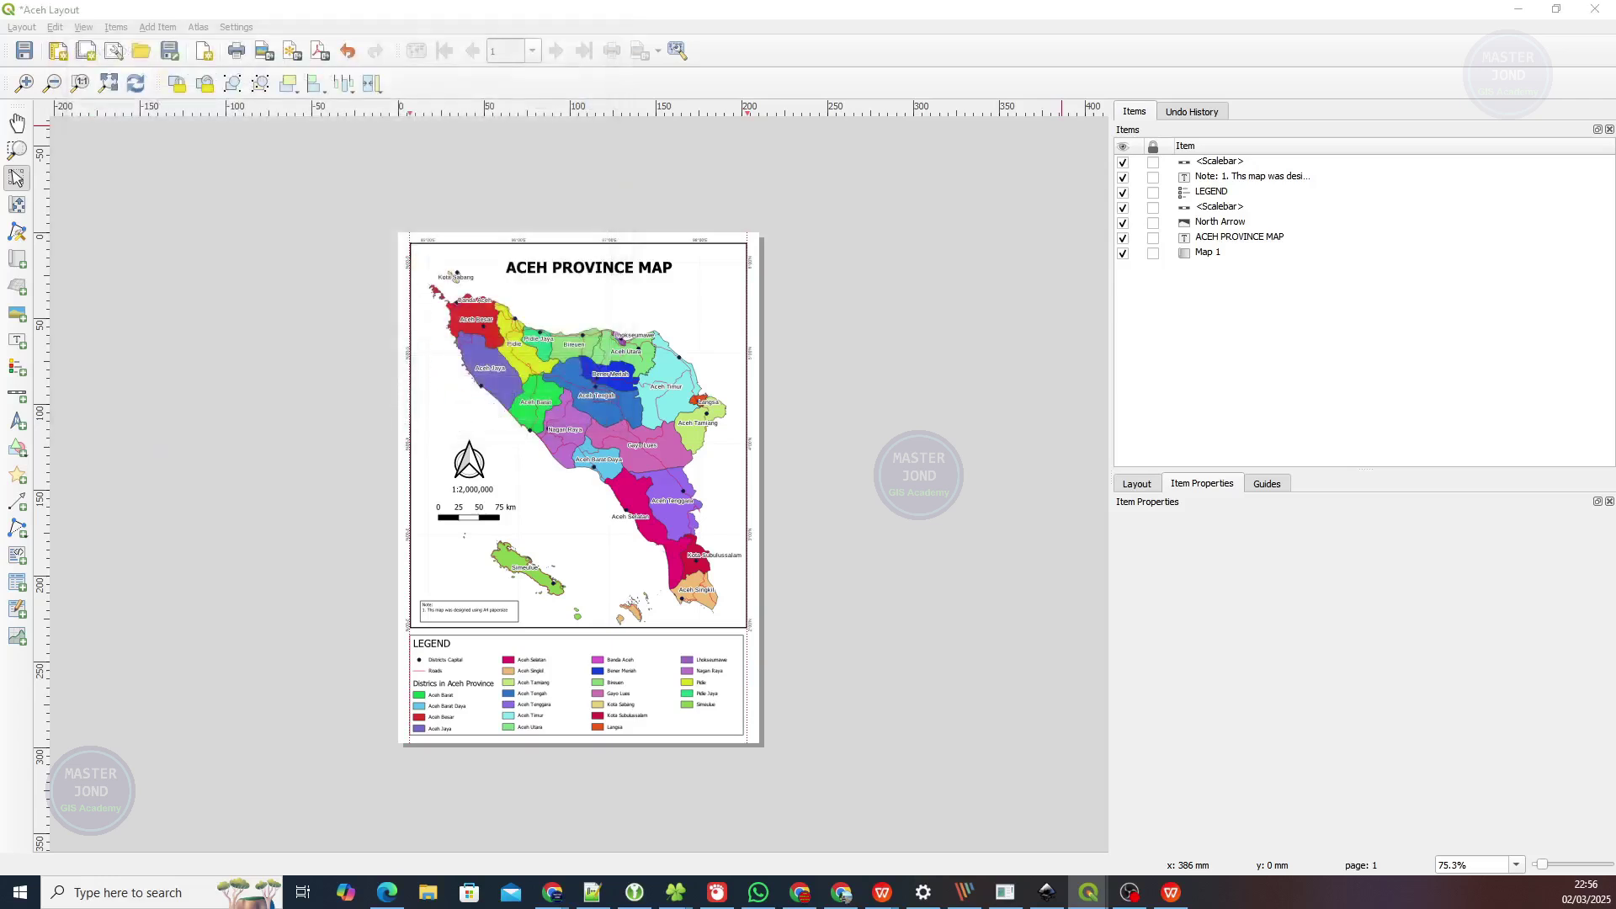
drag(469, 180, 681, 67)
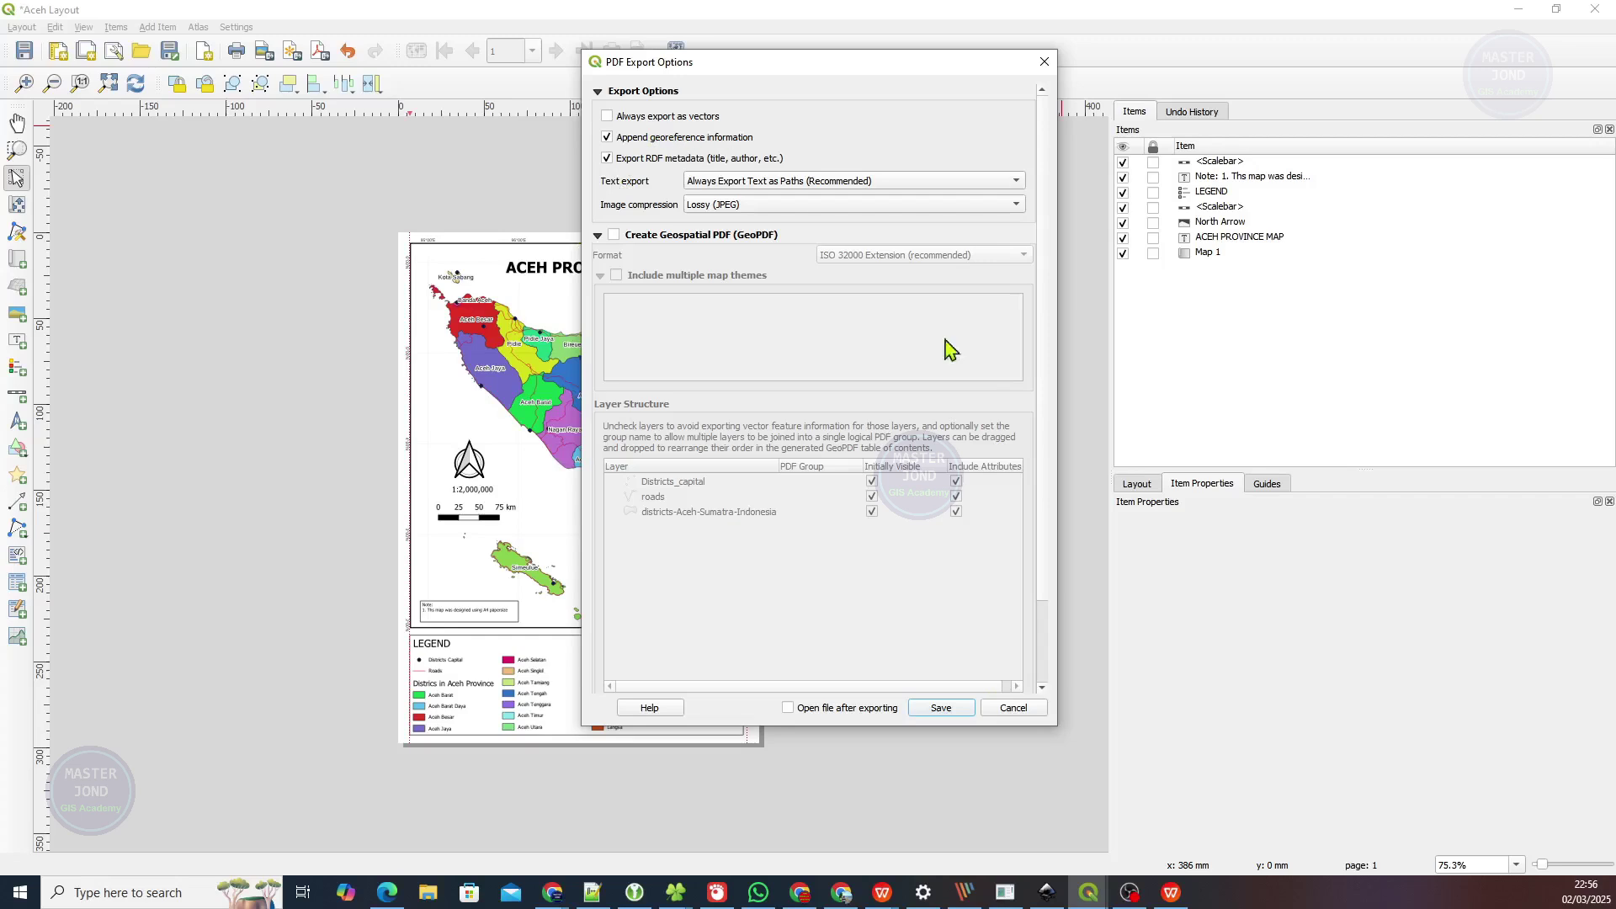
click(939, 712)
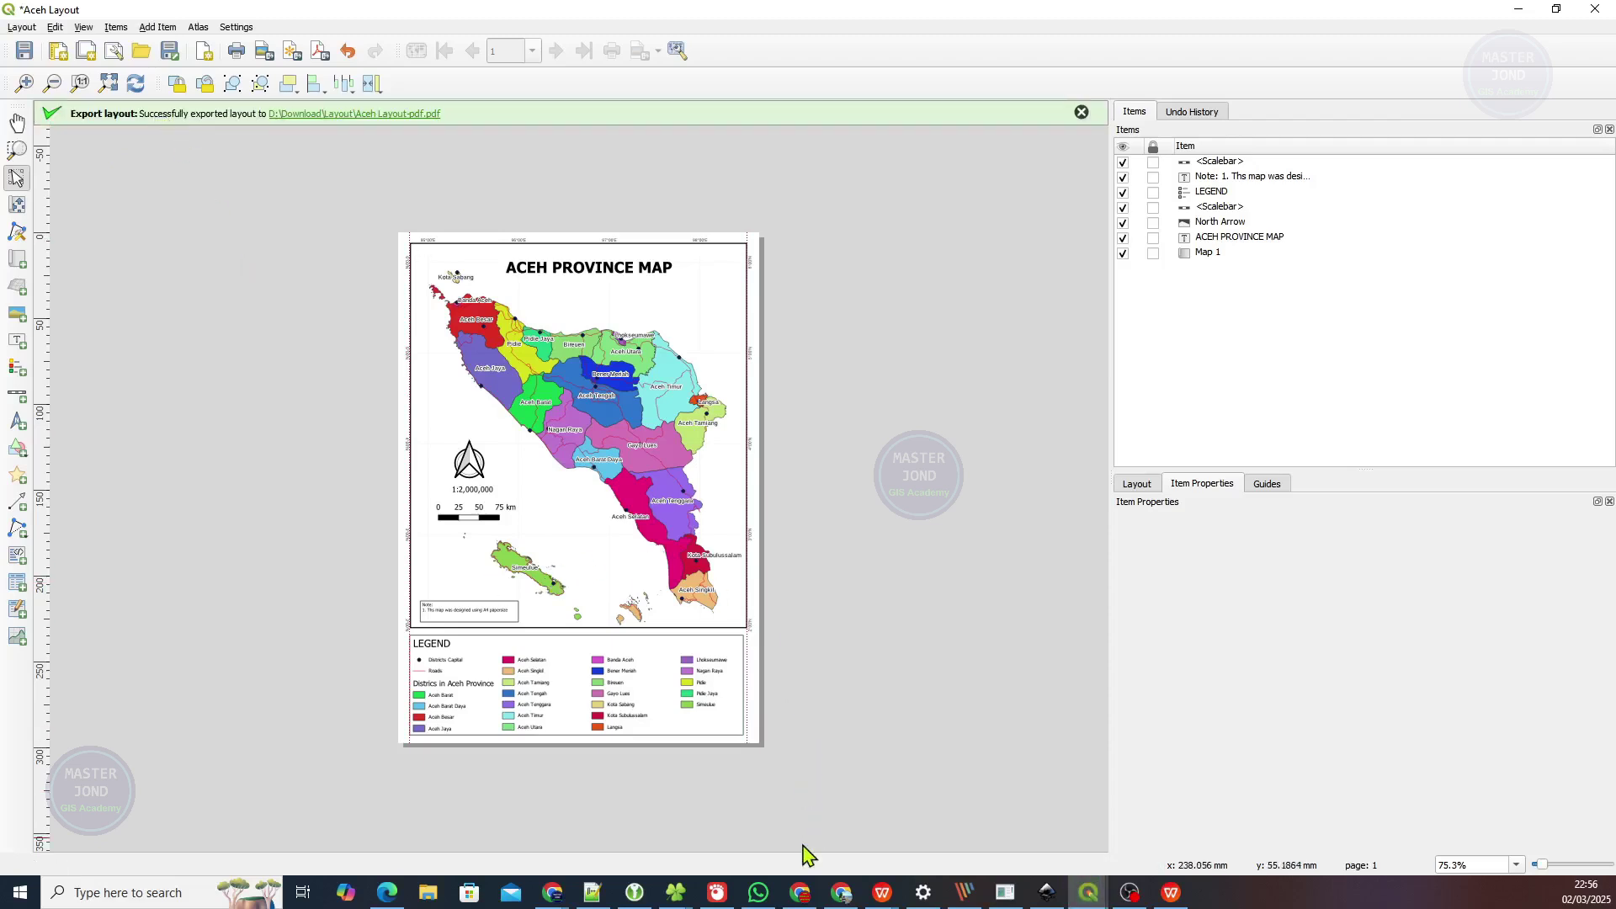
Switch to the Clover file manager and open Aceh Layout-pdf from the Layout folder.
mouse_move(690, 896)
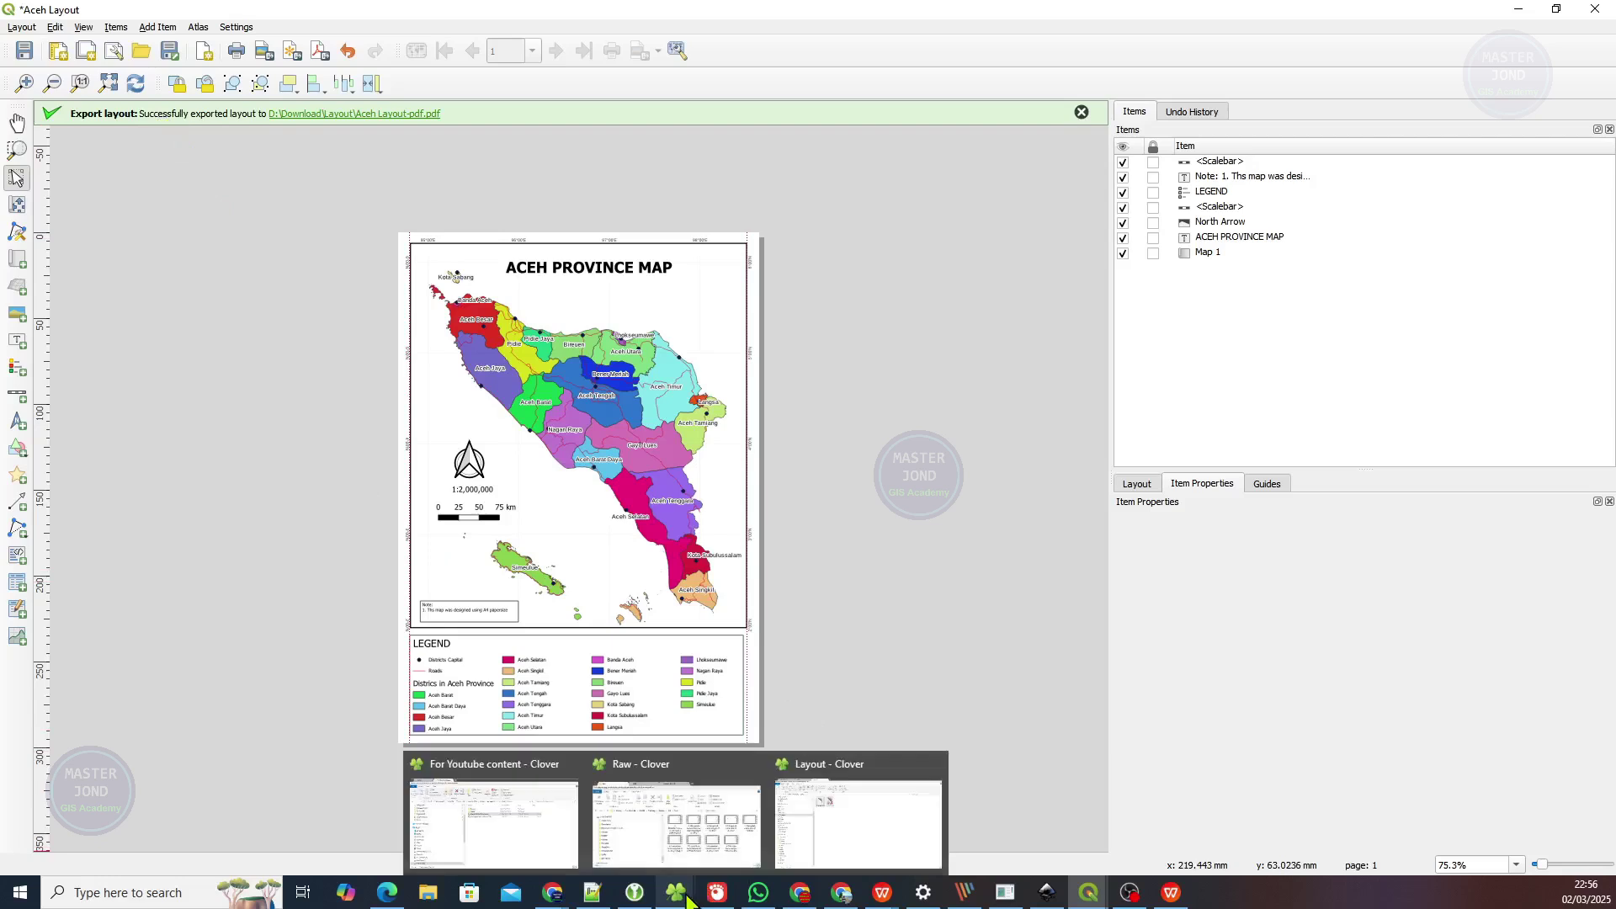
click(847, 844)
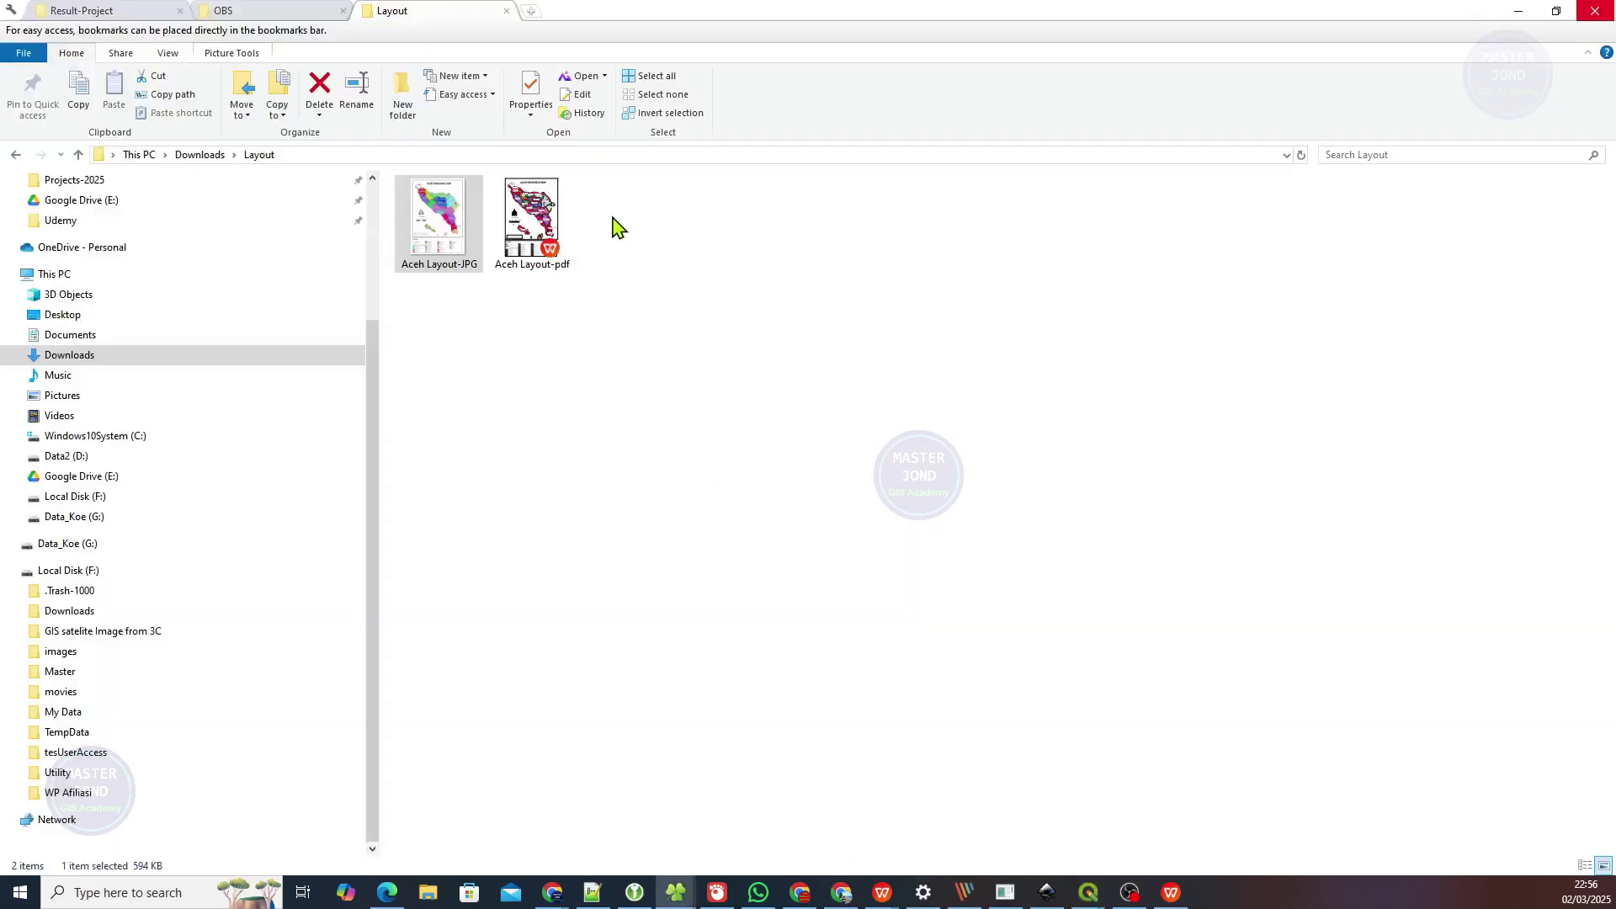
click(547, 238)
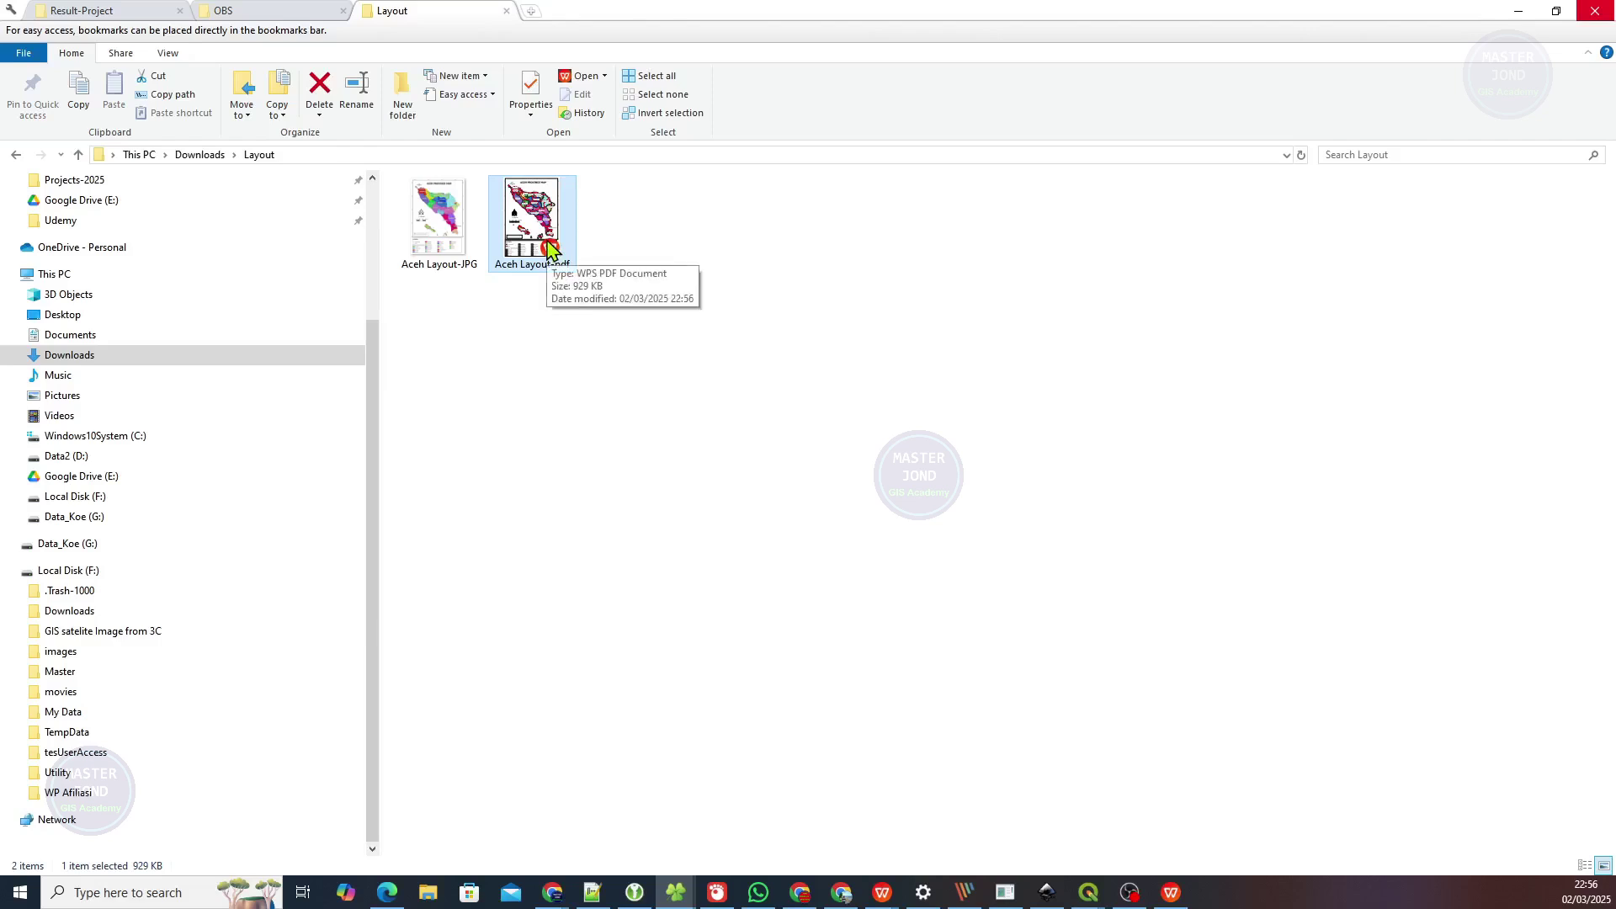
double_click(549, 246)
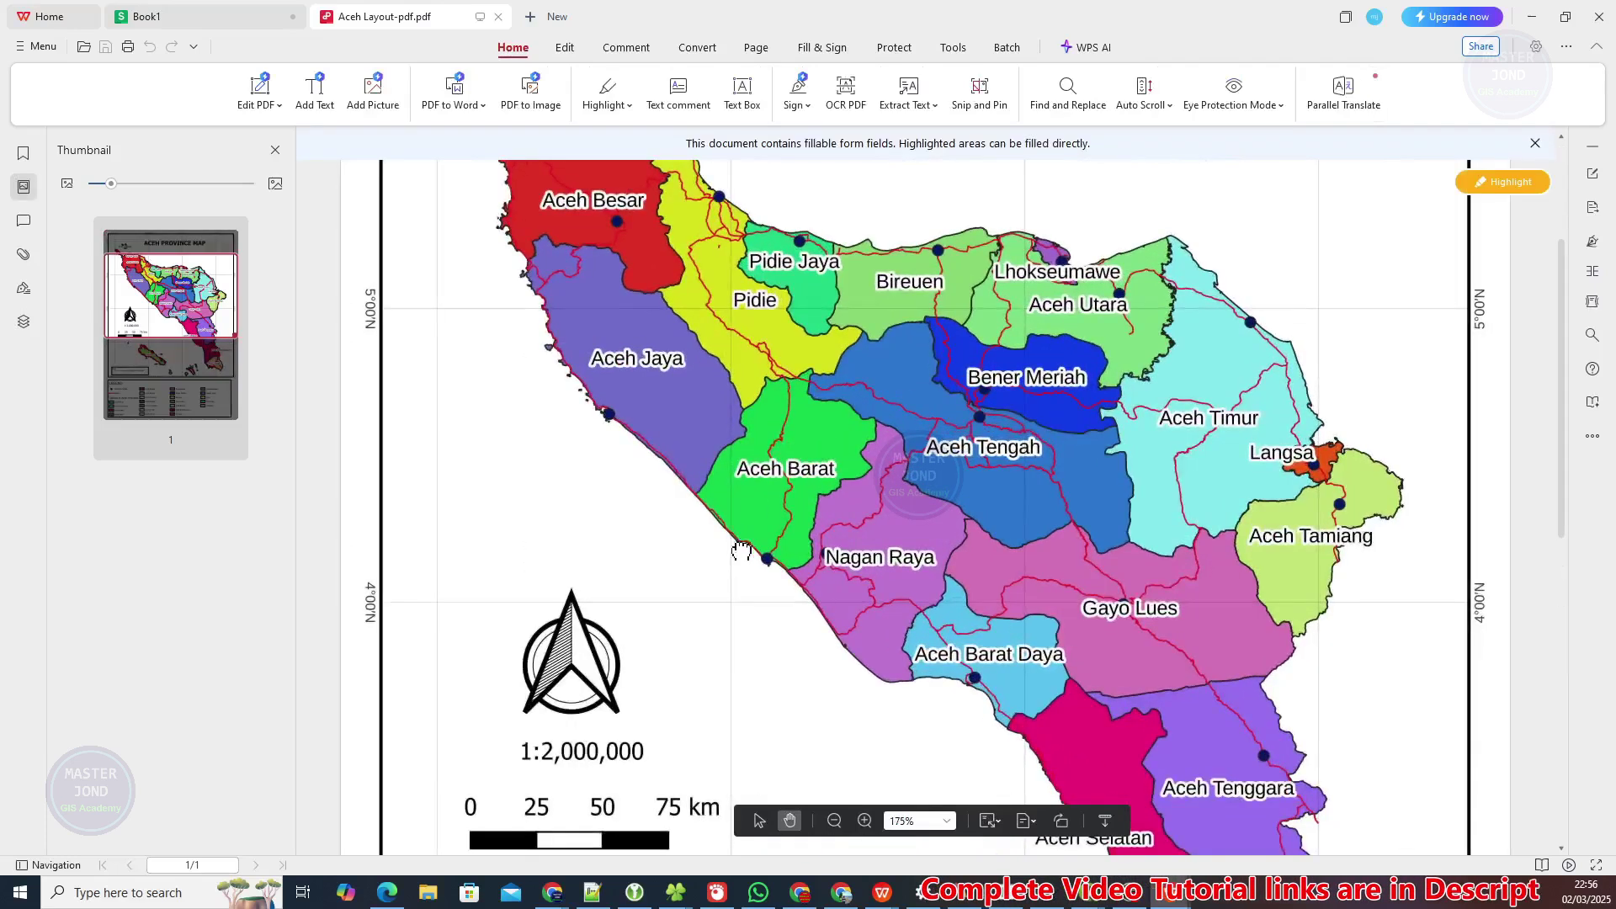
Examine the exported PDF map from title to legend, minimise the PDF viewer and return to the QGIS layout window.
drag(741, 551, 731, 724)
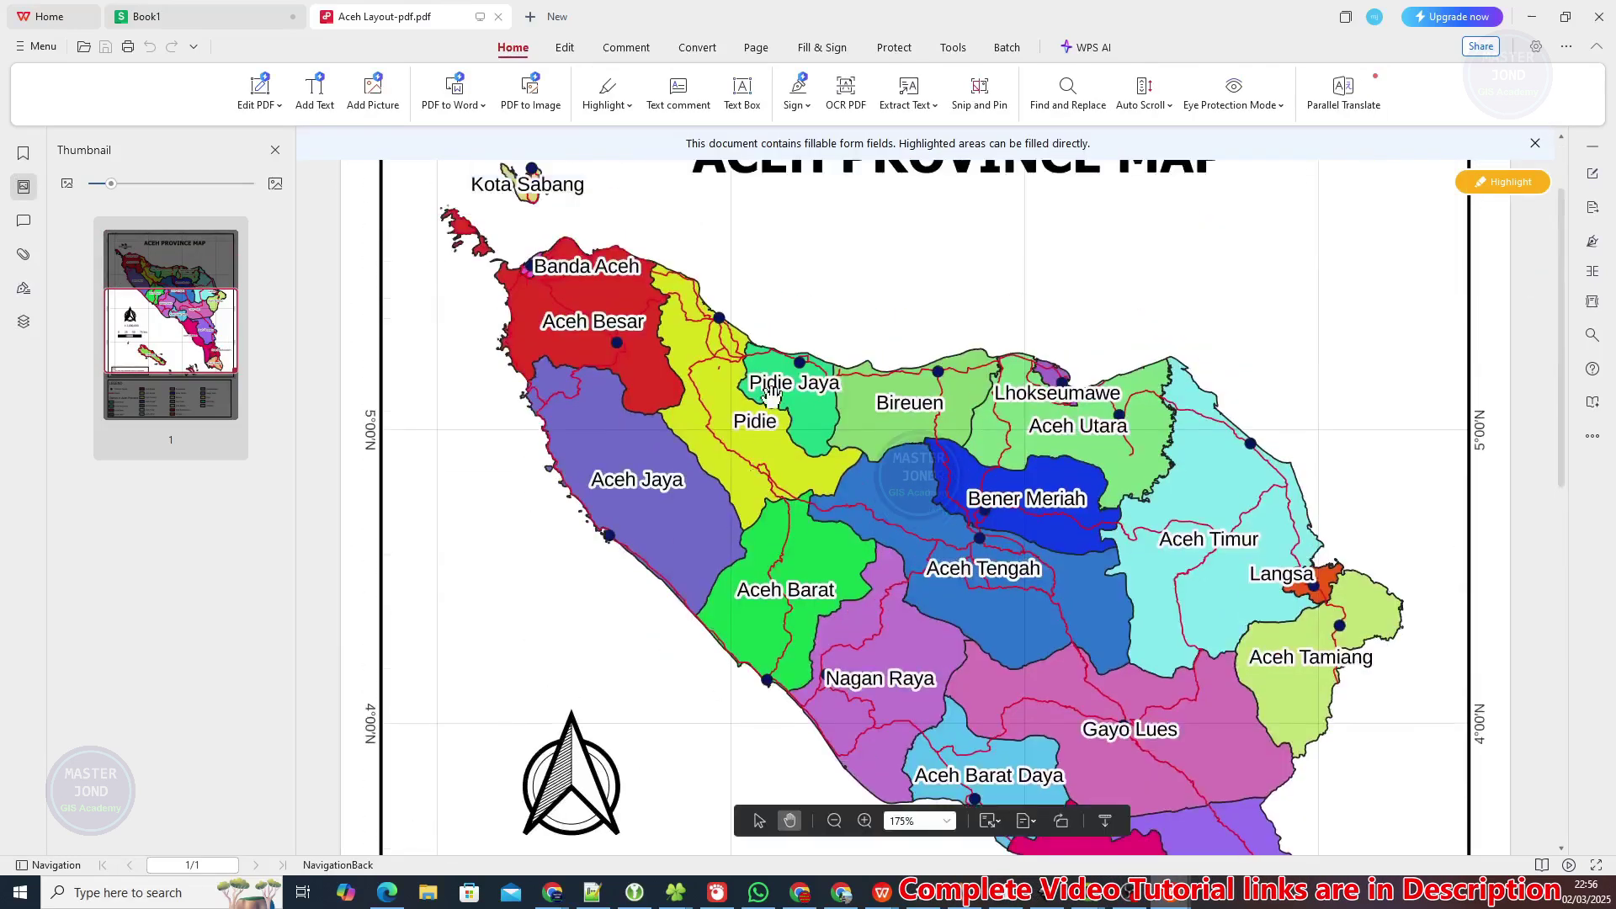
drag(772, 396, 749, 626)
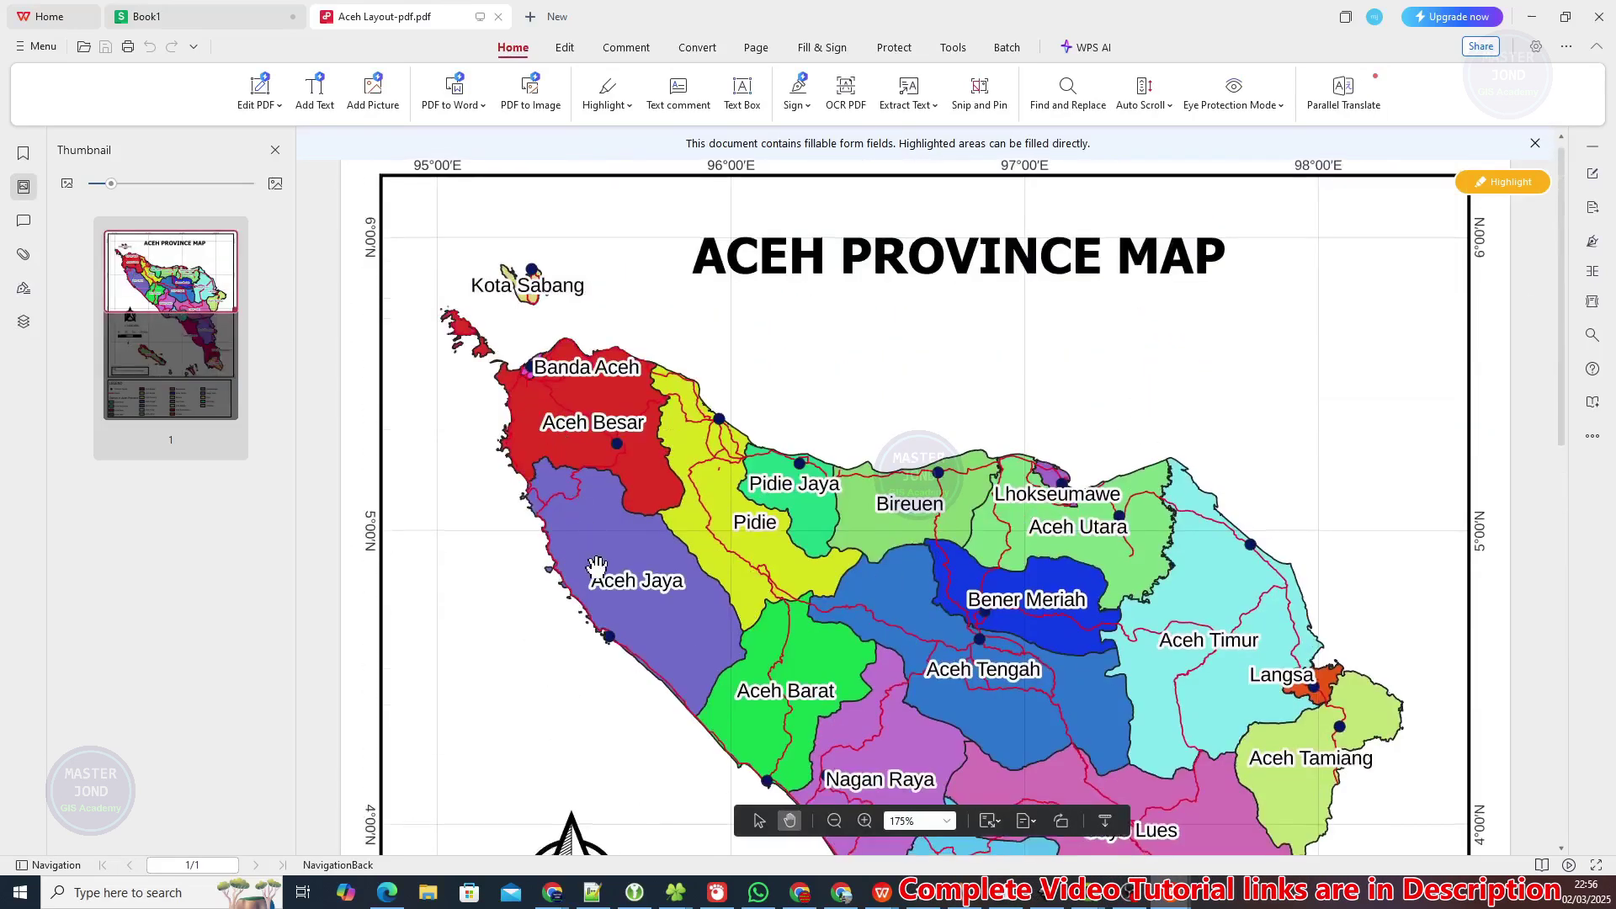
mouse_move(597, 566)
mouse_down()
mouse_move(589, 289)
mouse_move(627, 572)
mouse_up()
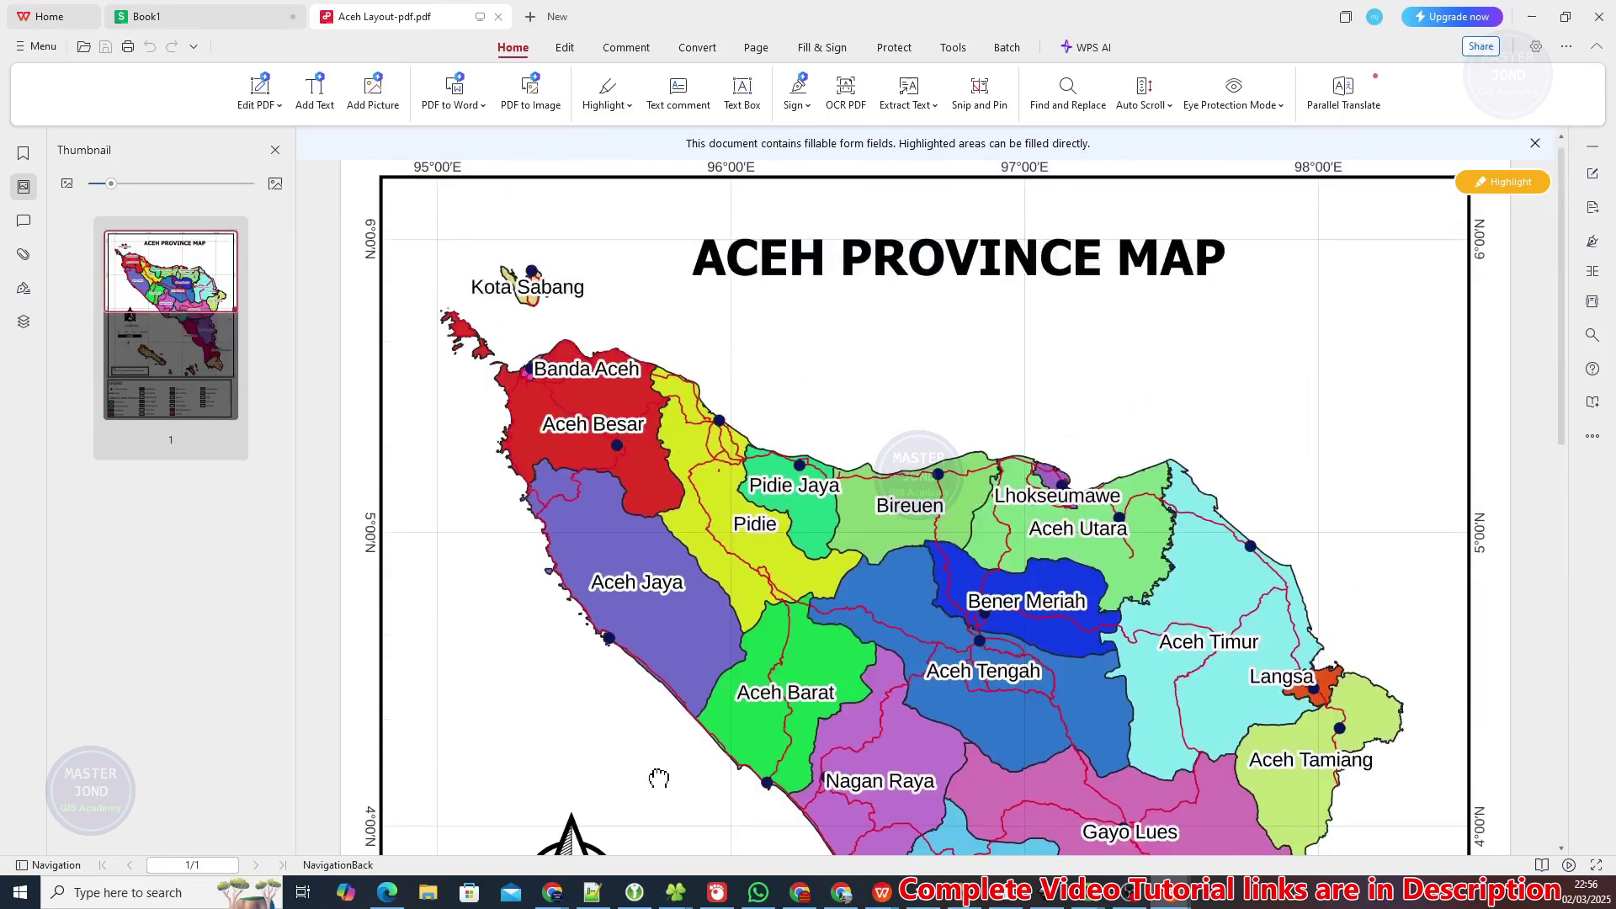
scroll(659, 778, down, 12)
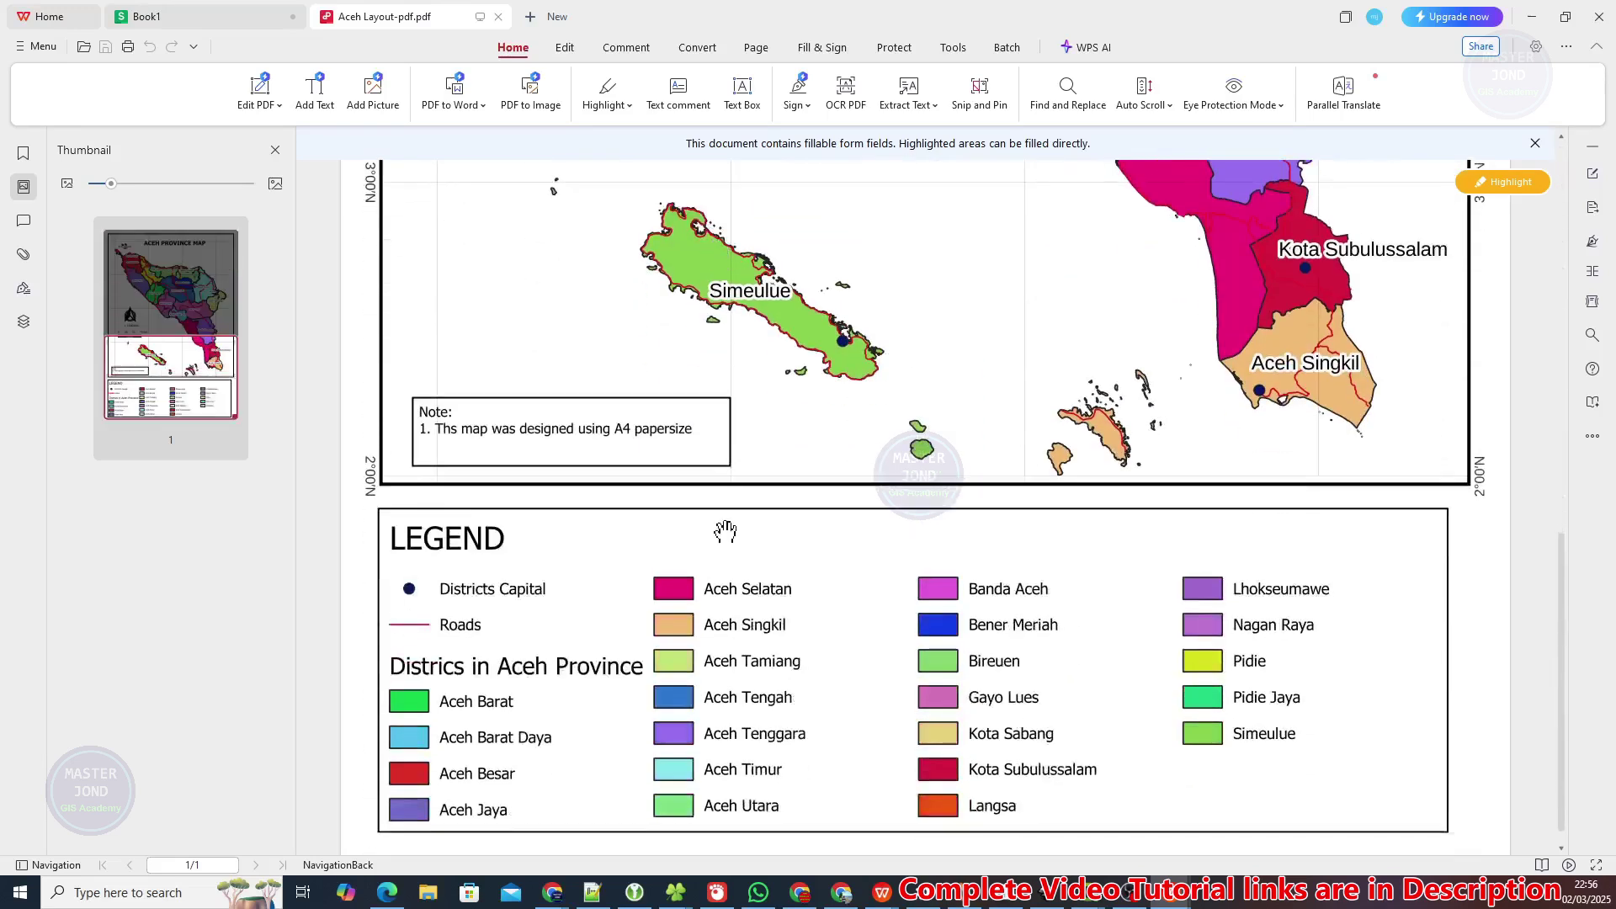
scroll(725, 530, up, 4)
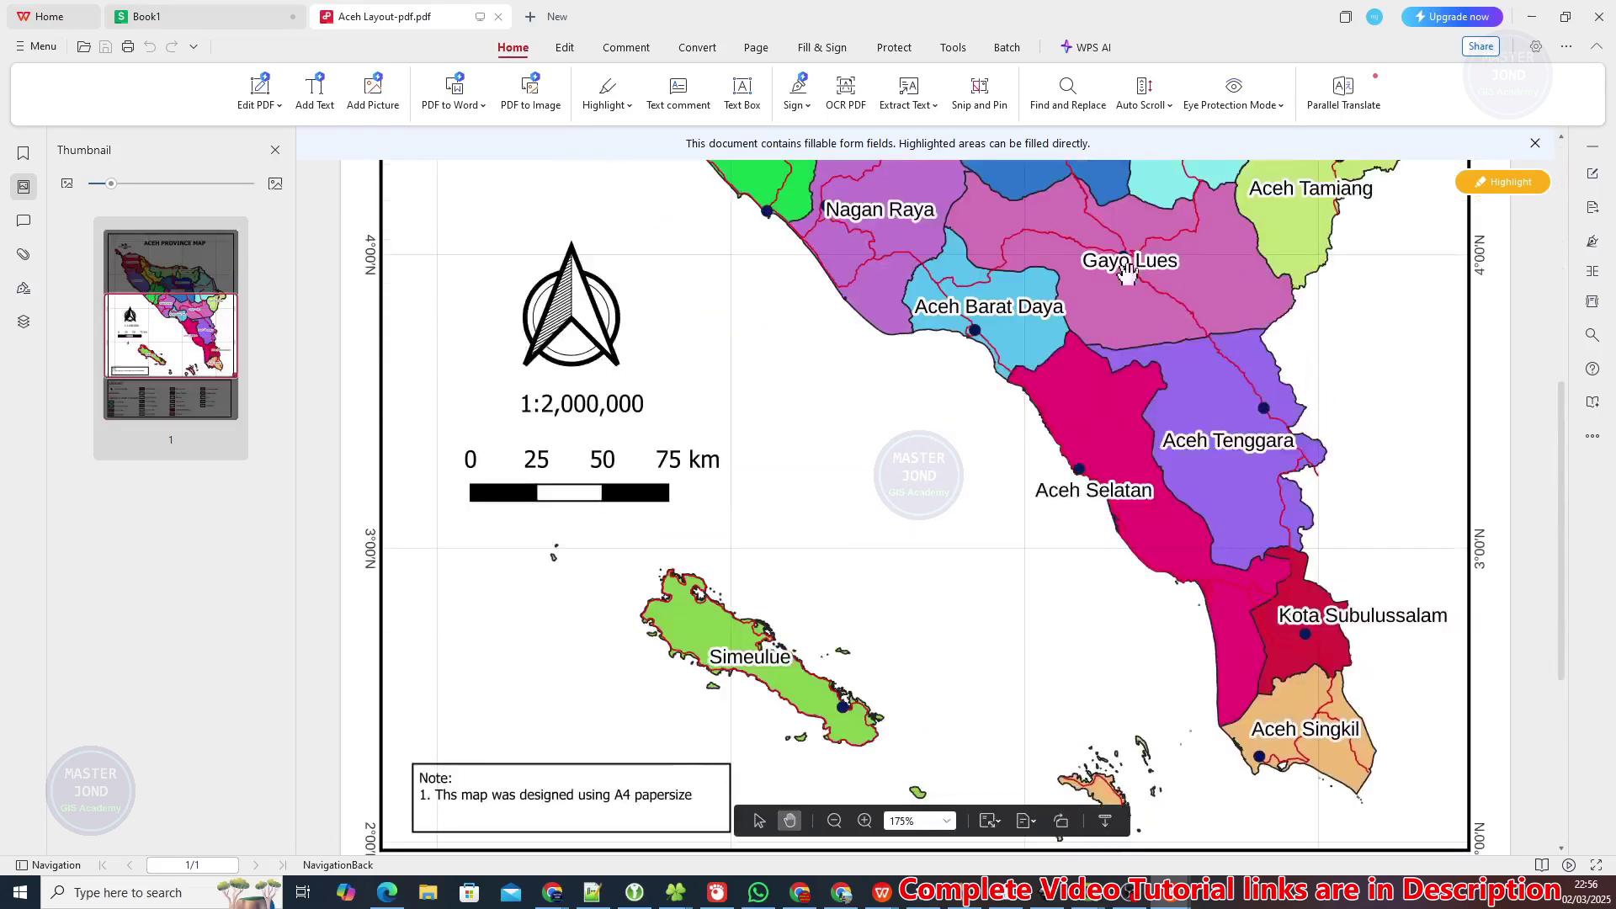
click(1534, 17)
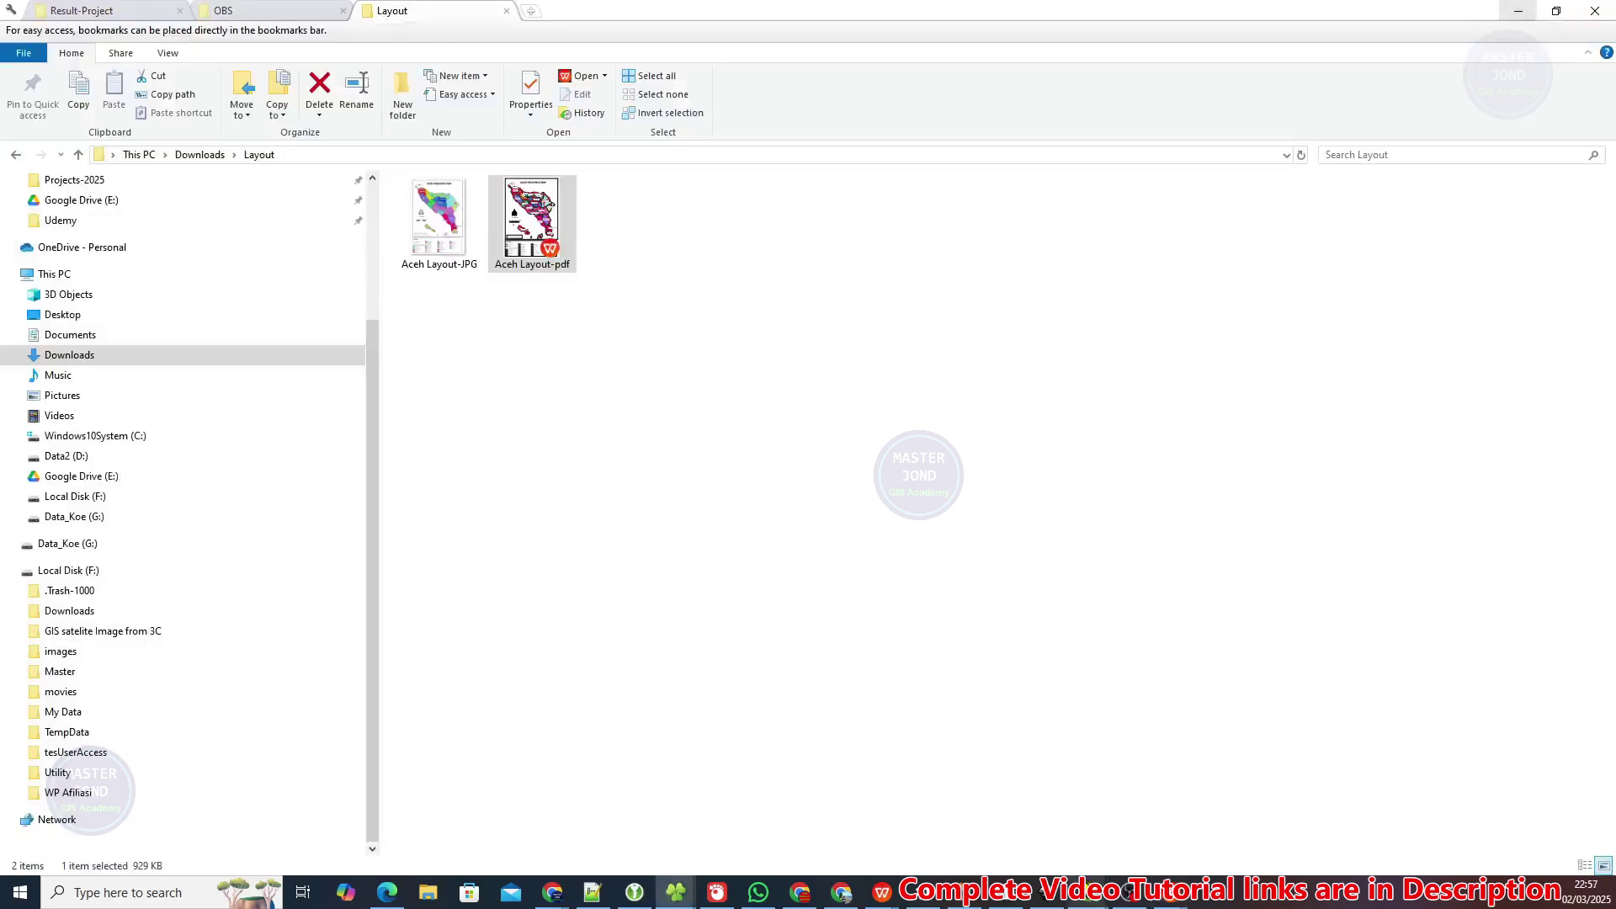
mouse_move(1088, 892)
click(1126, 827)
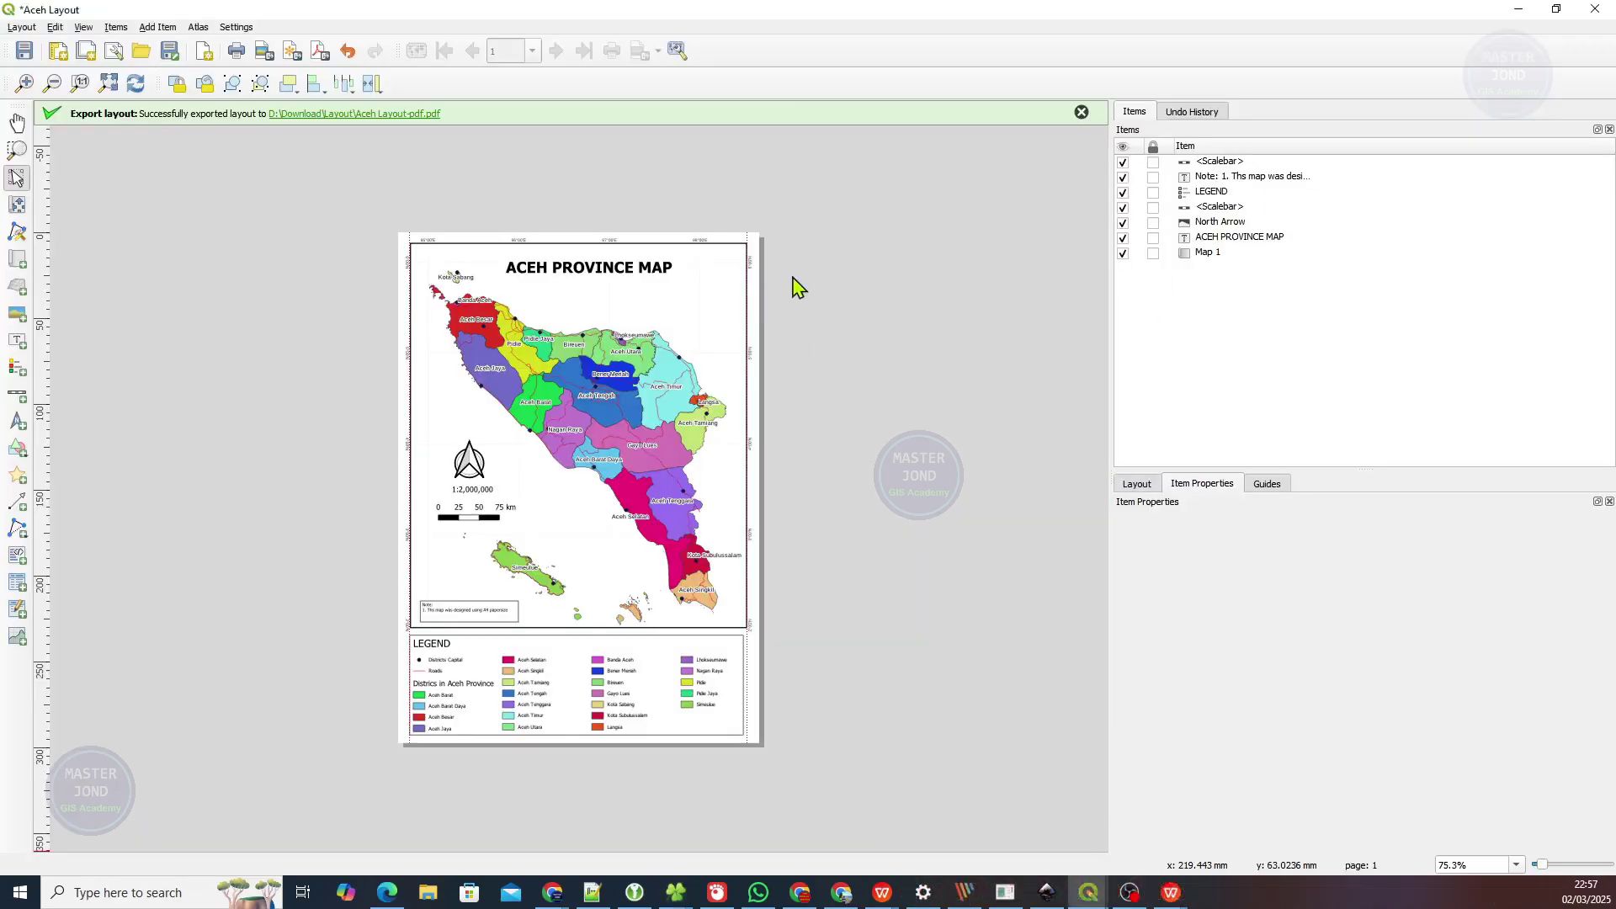